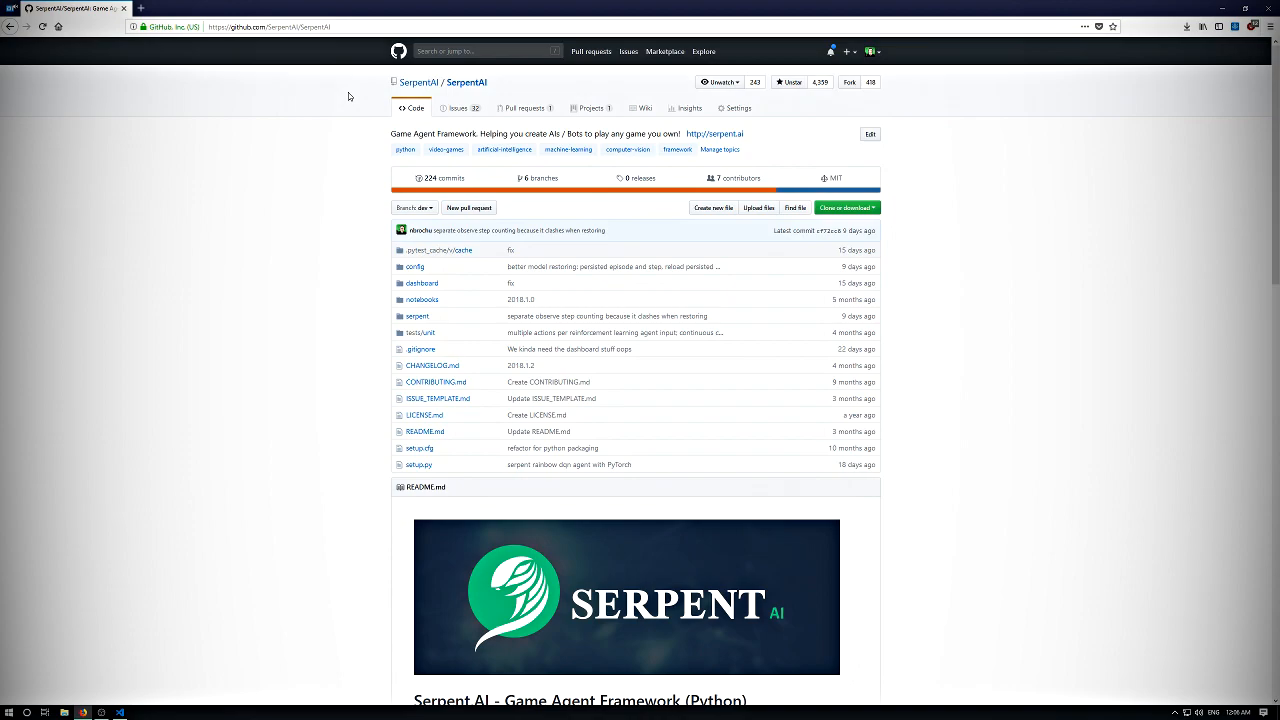
# - Open the Windows Installation Guide from the SerpentAI repository's wiki
pyautogui.click(643, 113)
pyautogui.scroll(-1, 498, 253)
pyautogui.scroll(-4, 498, 253)
pyautogui.scroll(2, 486, 126)
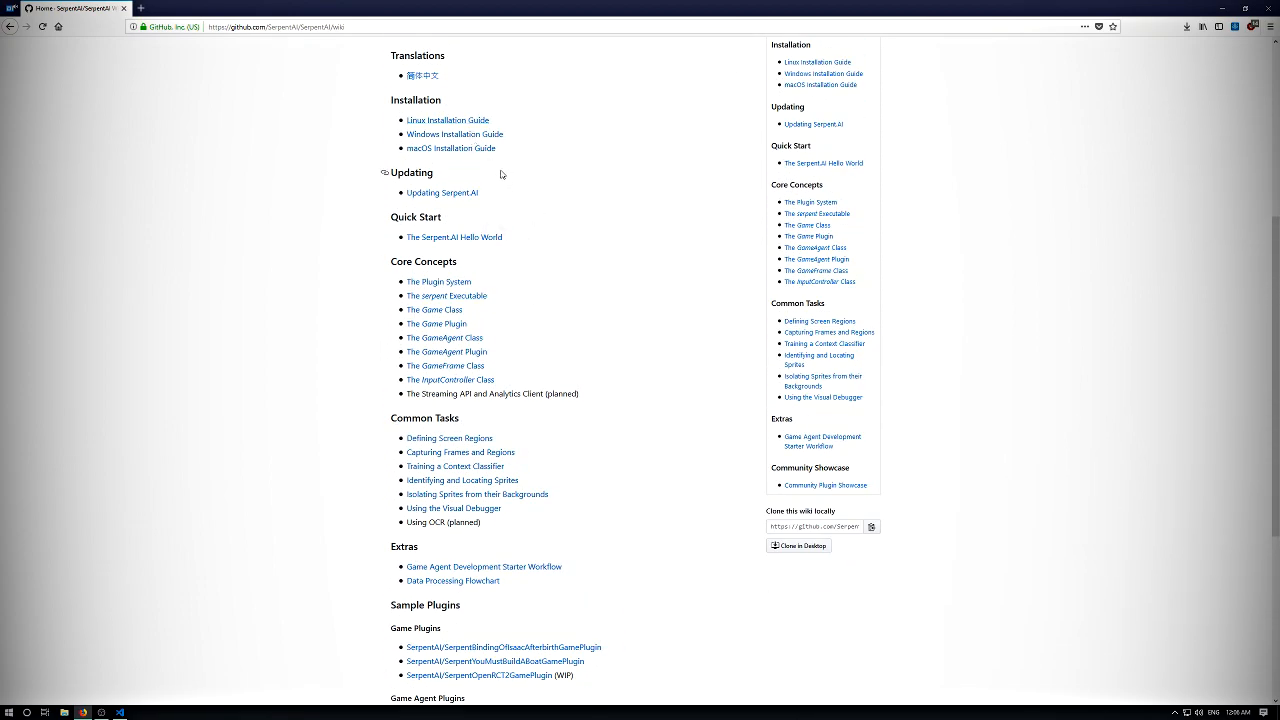
pyautogui.scroll(2, 500, 171)
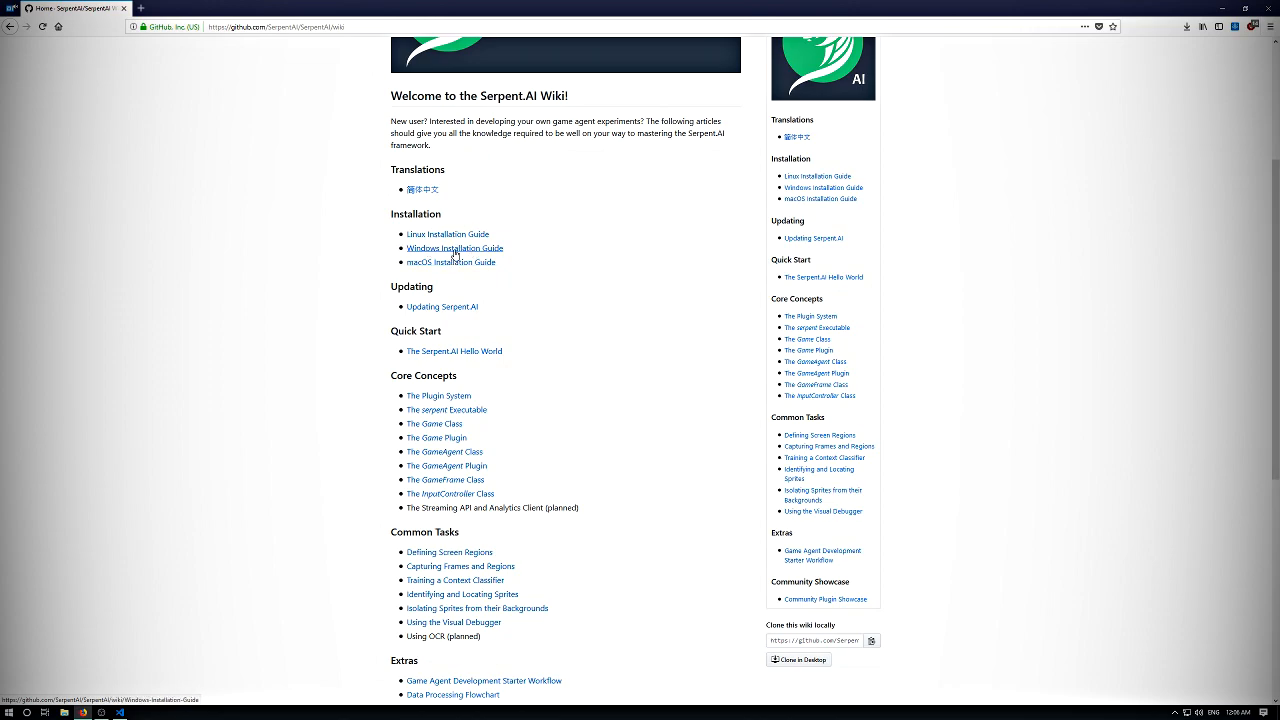
pyautogui.click(492, 250)
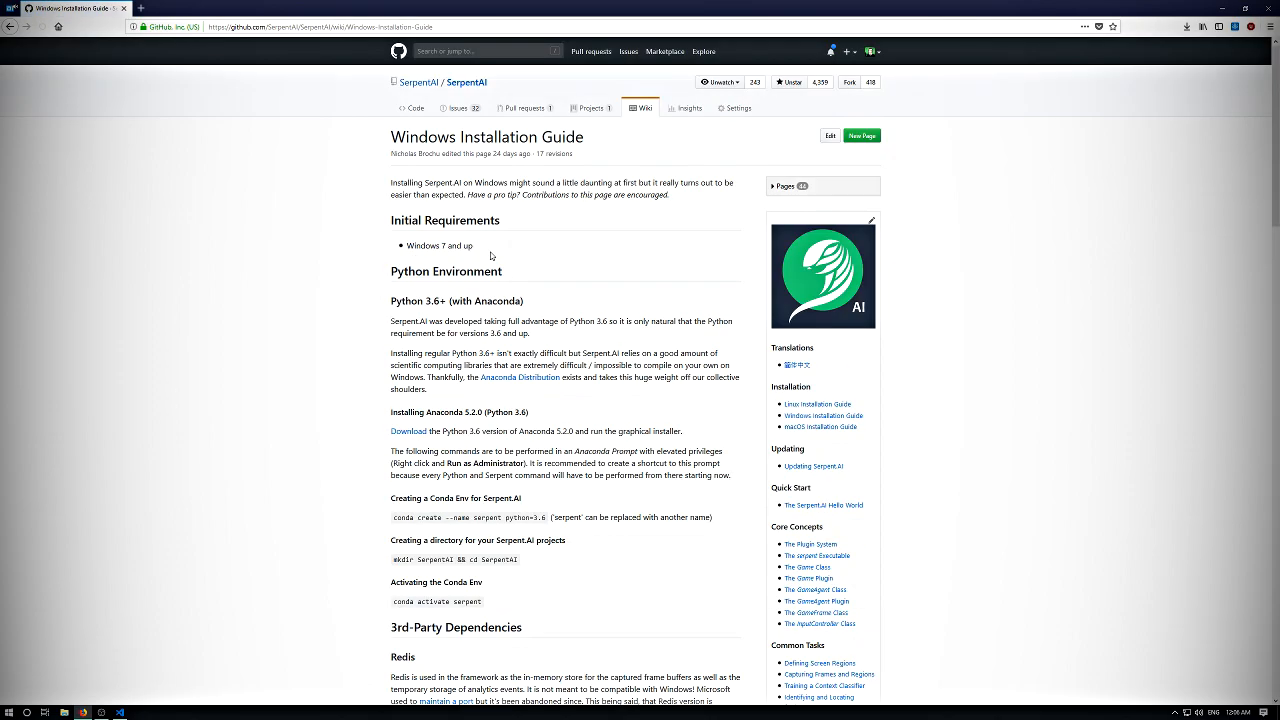
# - Skim the Windows Installation Guide and its introductory paragraph
pyautogui.scroll(-5, 566, 194)
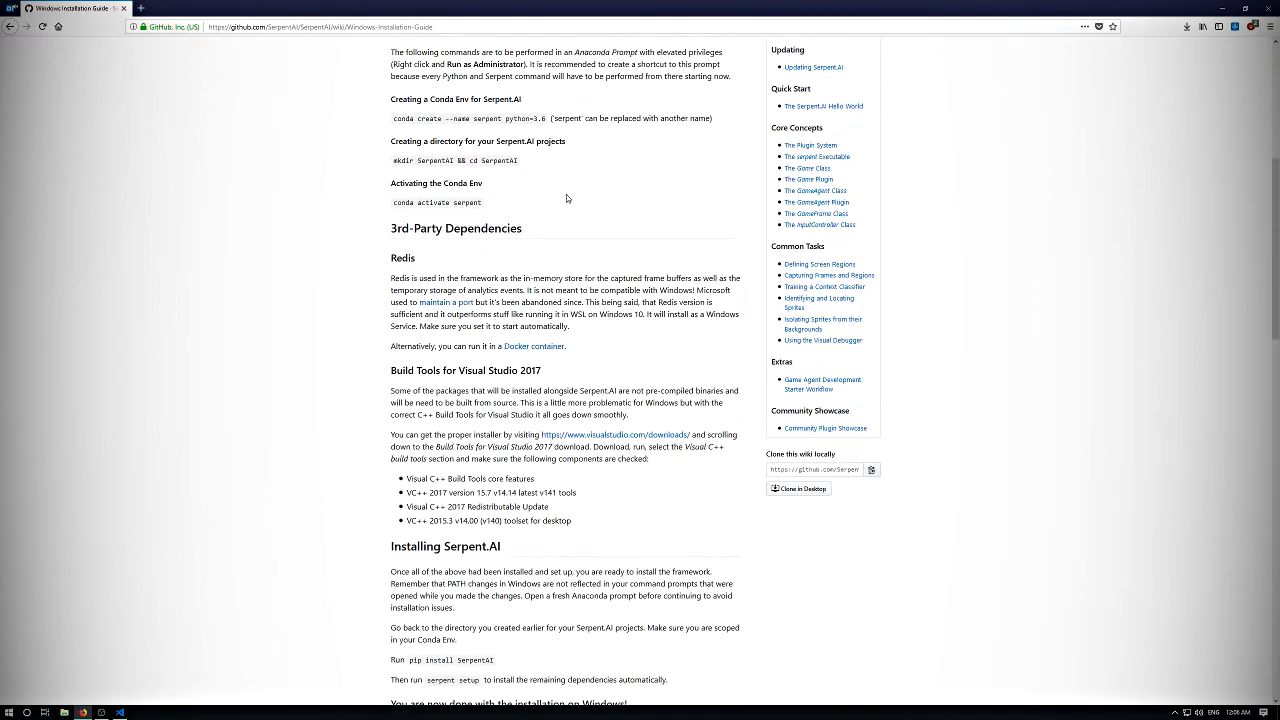
pyautogui.scroll(5, 532, 214)
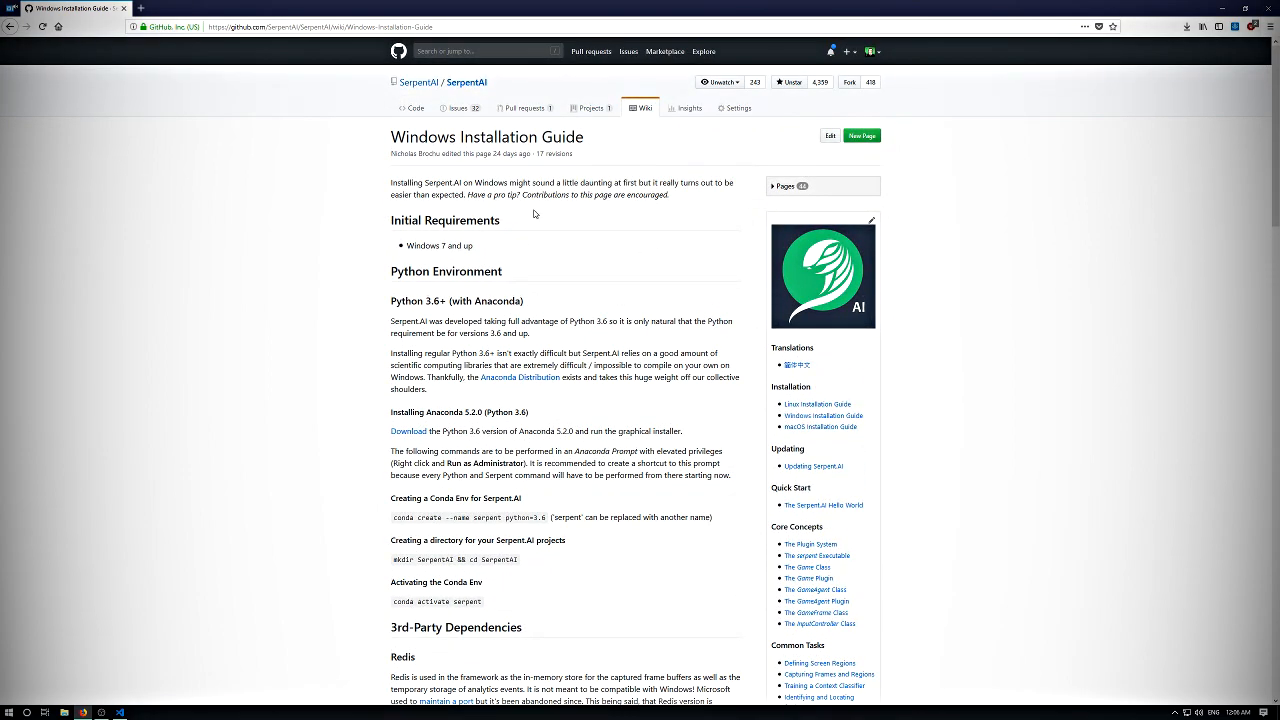
pyautogui.moveTo(556, 183); pyautogui.dragTo(569, 355)
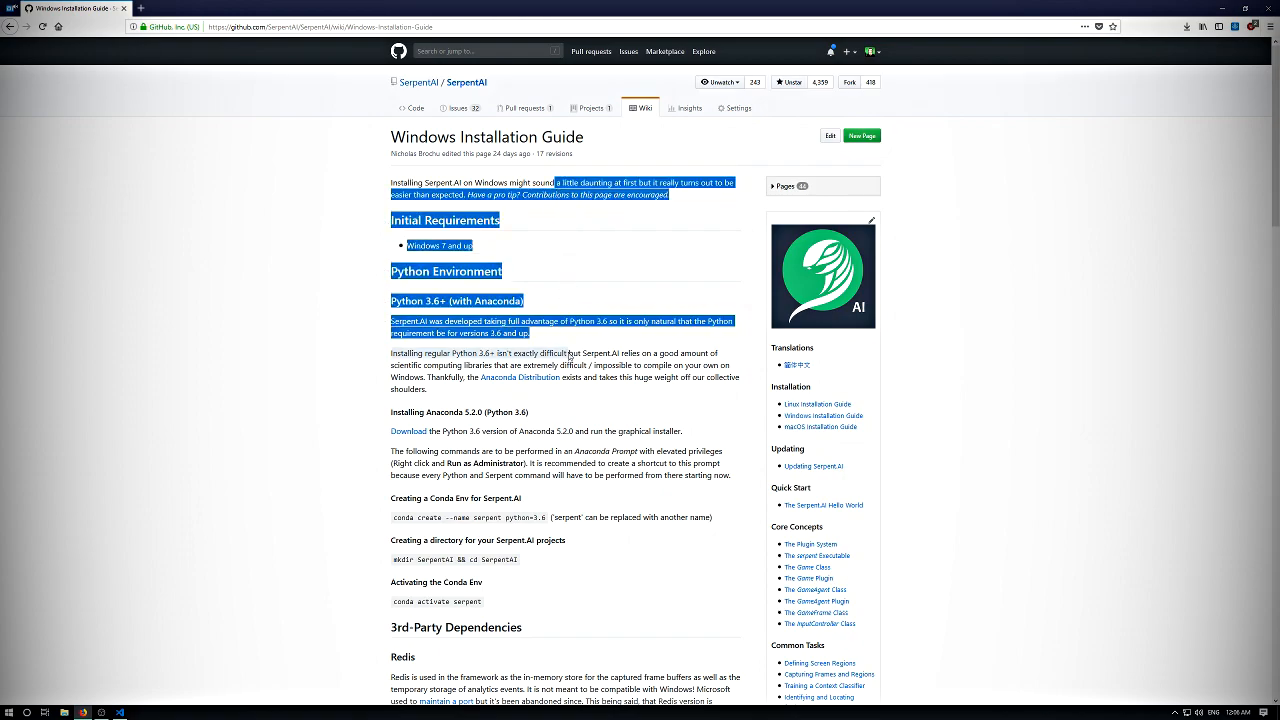
pyautogui.click(569, 355)
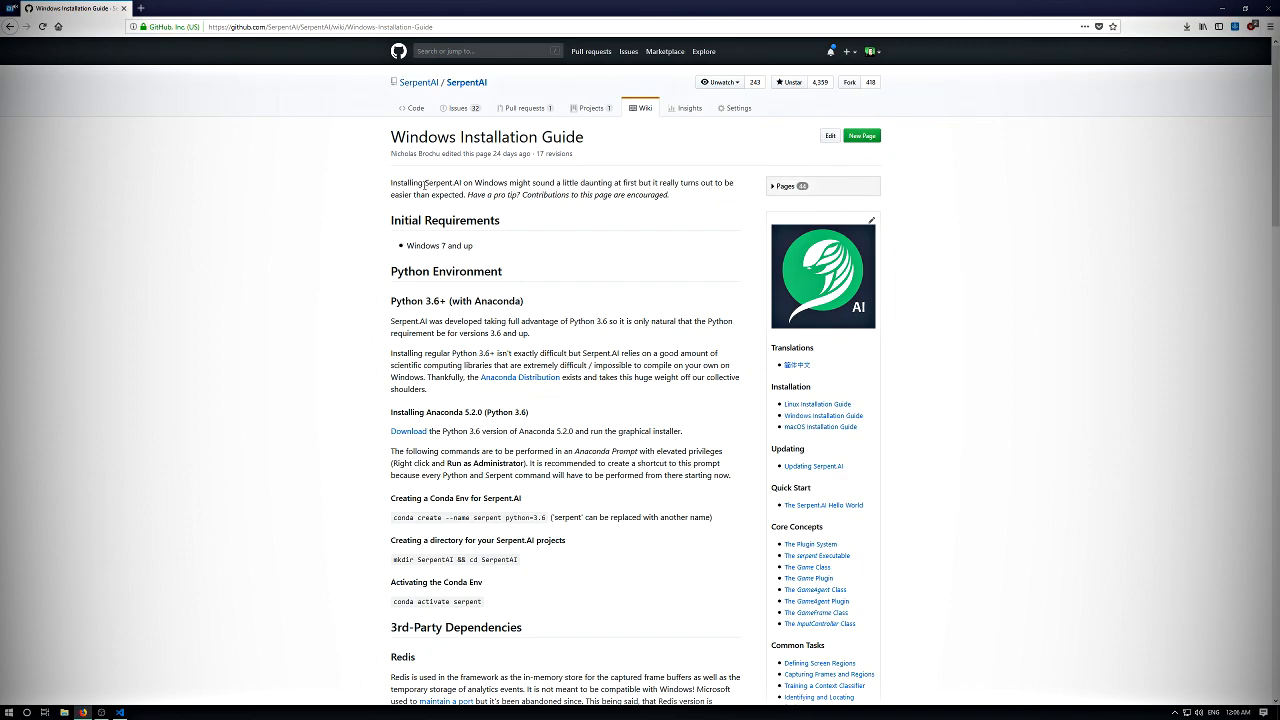
pyautogui.moveTo(424, 183); pyautogui.dragTo(521, 197)
pyautogui.click(783, 243)
pyautogui.click(1278, 717)
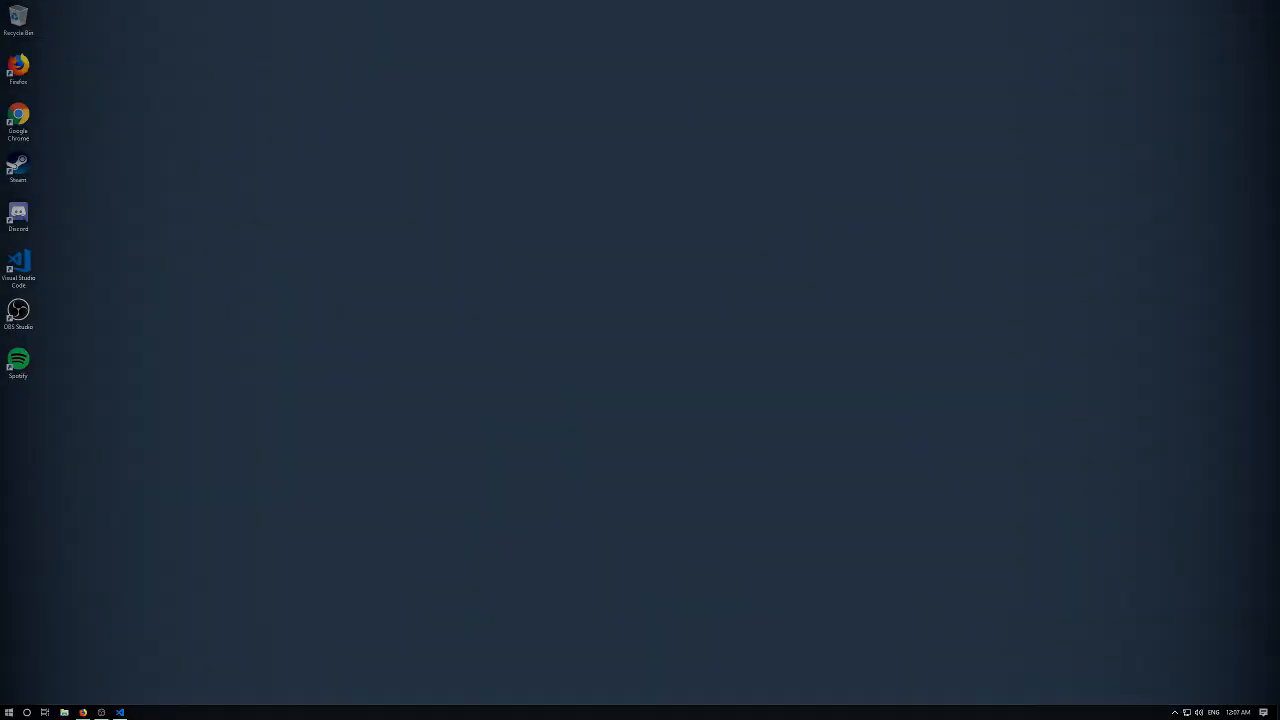
pyautogui.moveTo(108, 63); pyautogui.dragTo(638, 496)
pyautogui.click(83, 714)
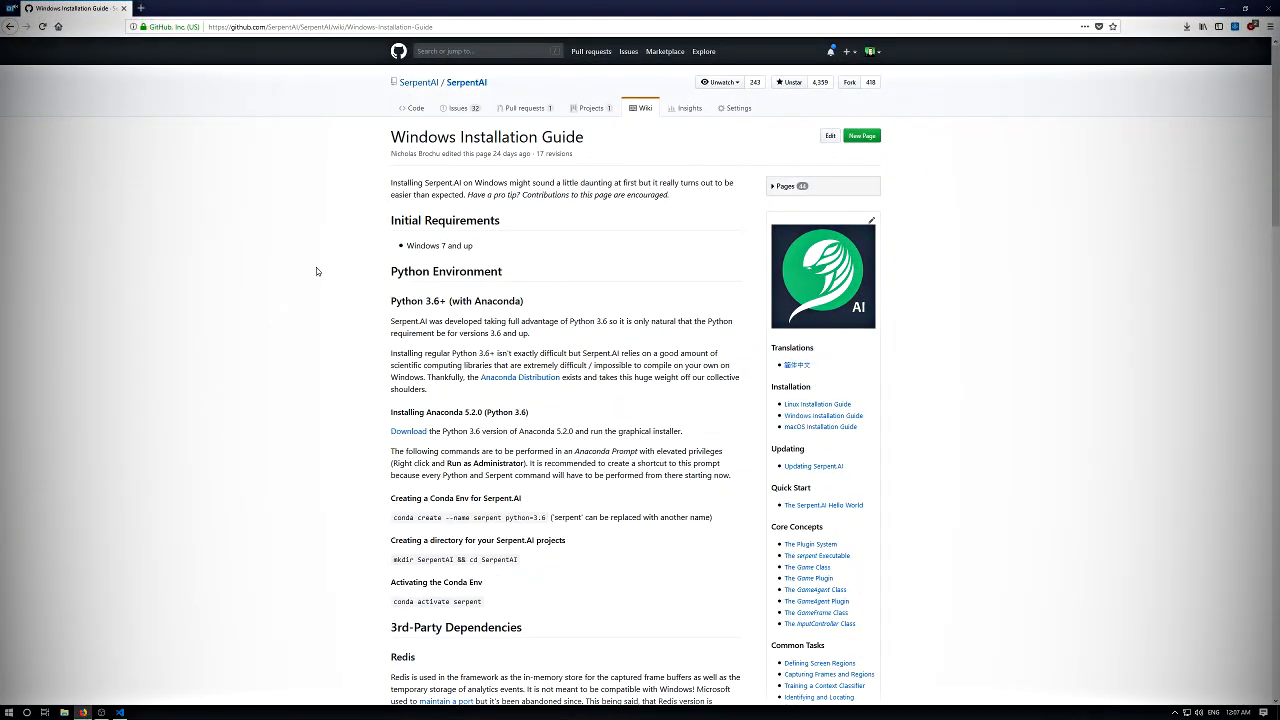
# - Review the guide's Initial Requirements and skim the Python environment, third-party dependency and Serpent.AI installation sections
pyautogui.moveTo(538, 215); pyautogui.dragTo(588, 430)
pyautogui.click(586, 426)
pyautogui.moveTo(432, 222); pyautogui.dragTo(467, 252)
pyautogui.click(494, 251)
pyautogui.click(467, 254)
pyautogui.moveTo(458, 247); pyautogui.dragTo(500, 247)
pyautogui.click(500, 247)
pyautogui.moveTo(488, 249); pyautogui.dragTo(407, 248)
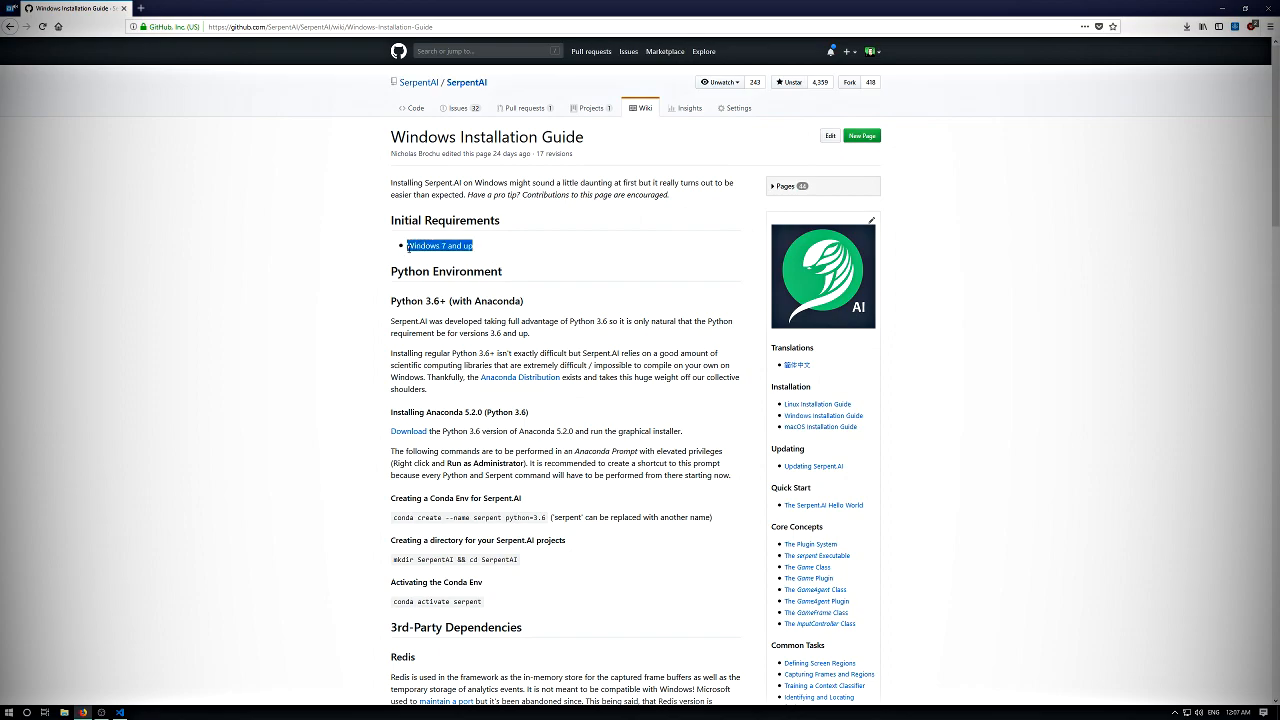
pyautogui.click(524, 245)
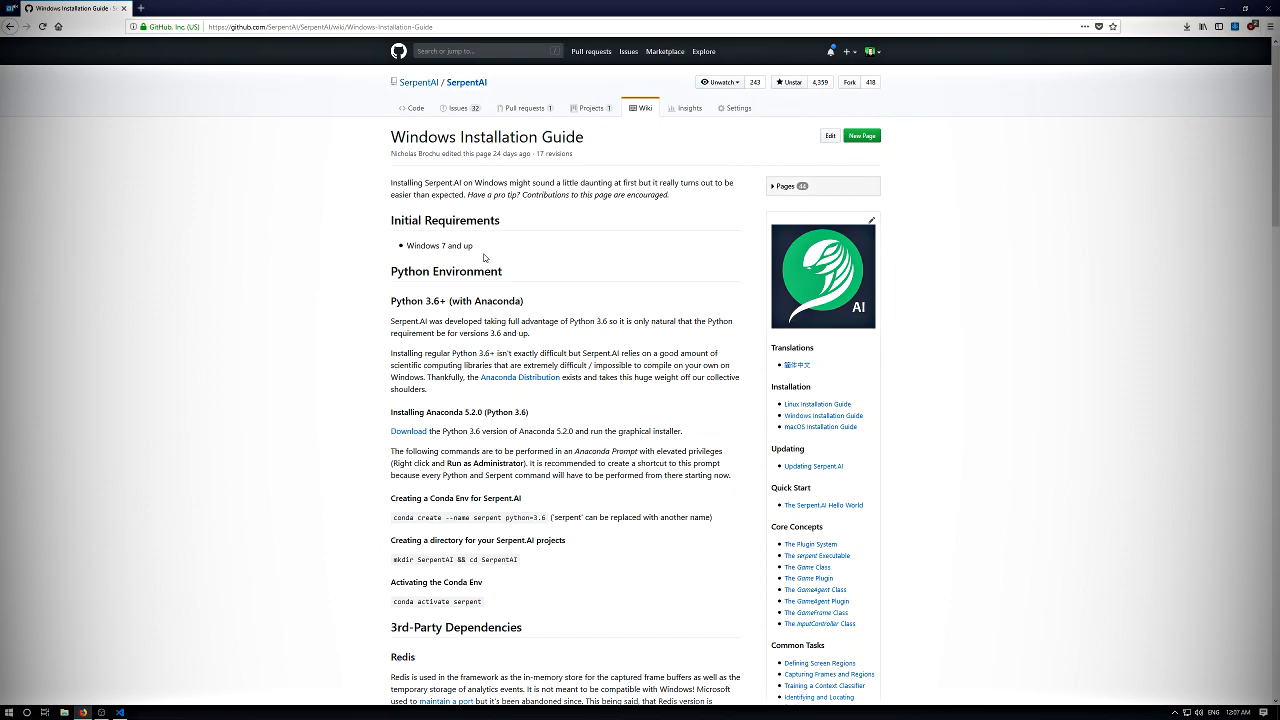
pyautogui.scroll(-3, 465, 340)
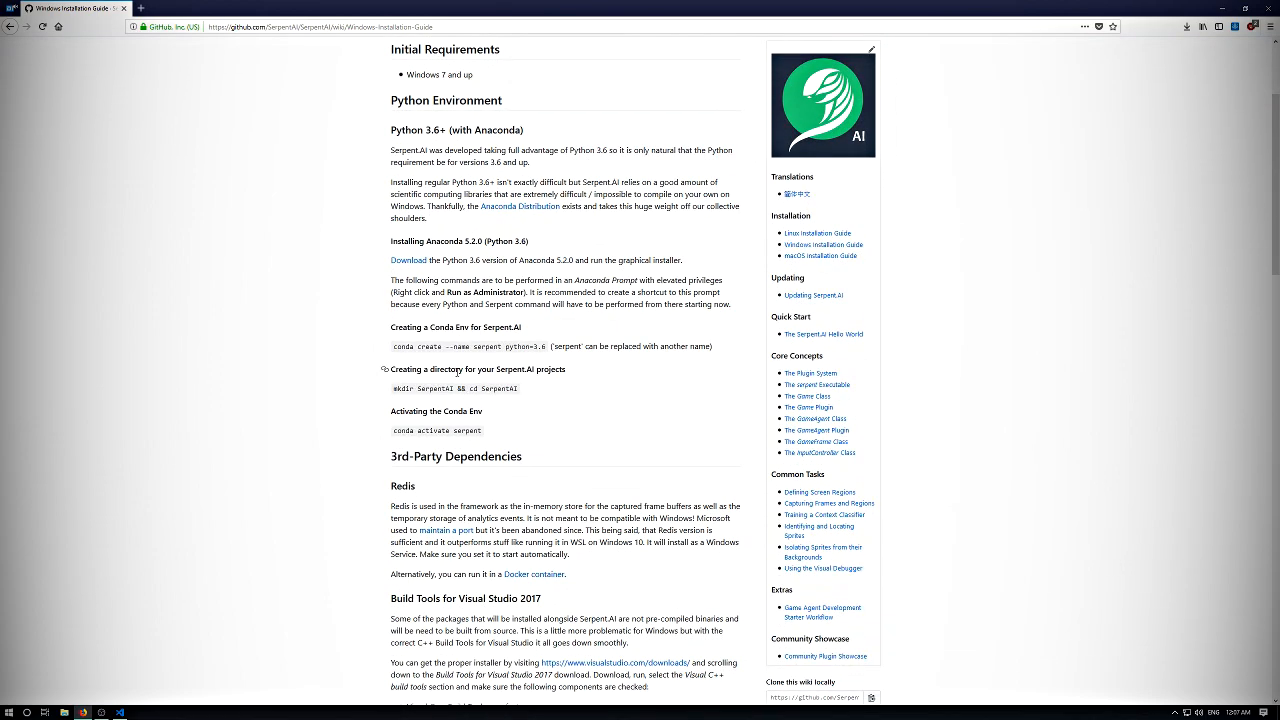
pyautogui.scroll(-4, 456, 370)
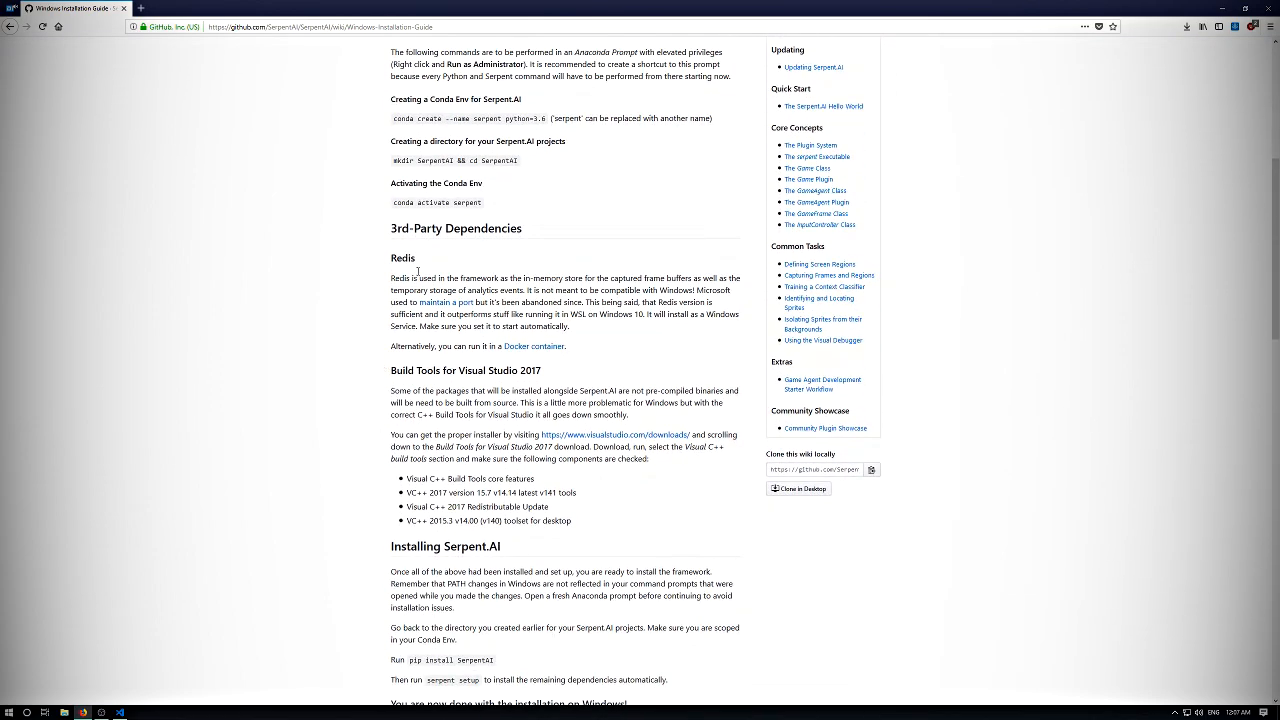
pyautogui.scroll(7, 567, 280)
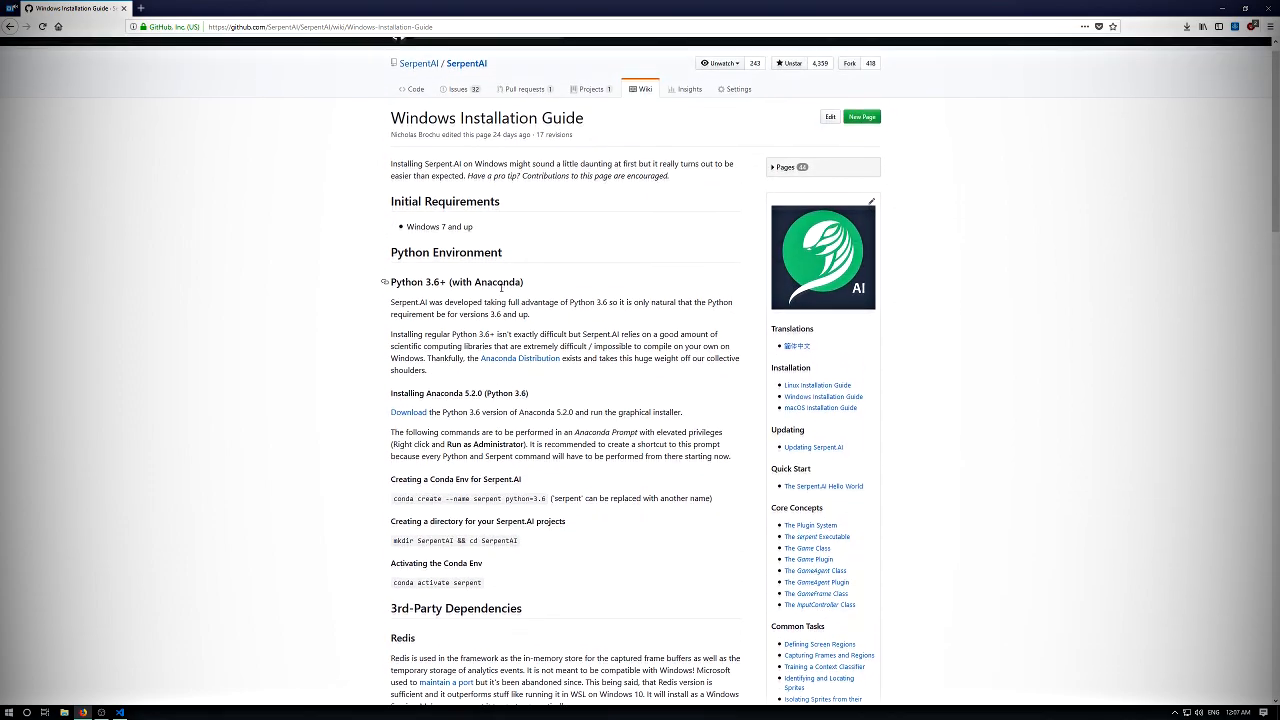
pyautogui.scroll(-5, 447, 281)
pyautogui.scroll(-2, 447, 281)
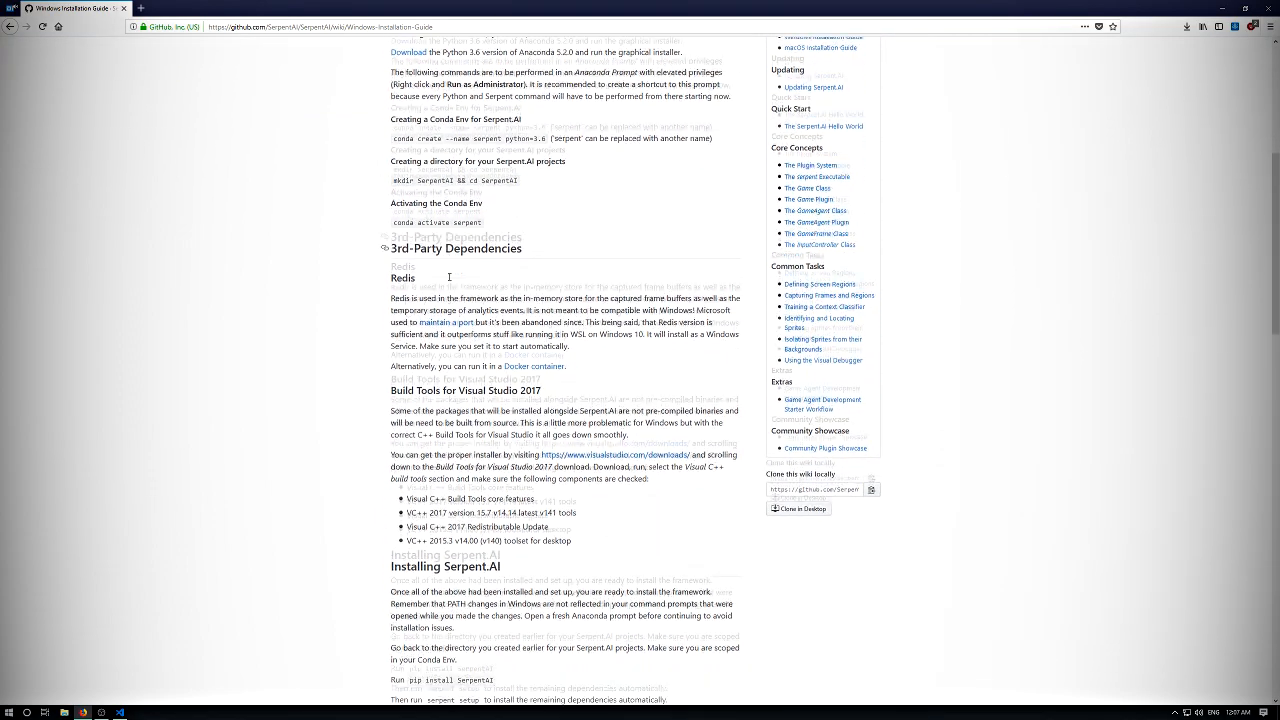
pyautogui.scroll(1, 449, 276)
pyautogui.scroll(7, 448, 275)
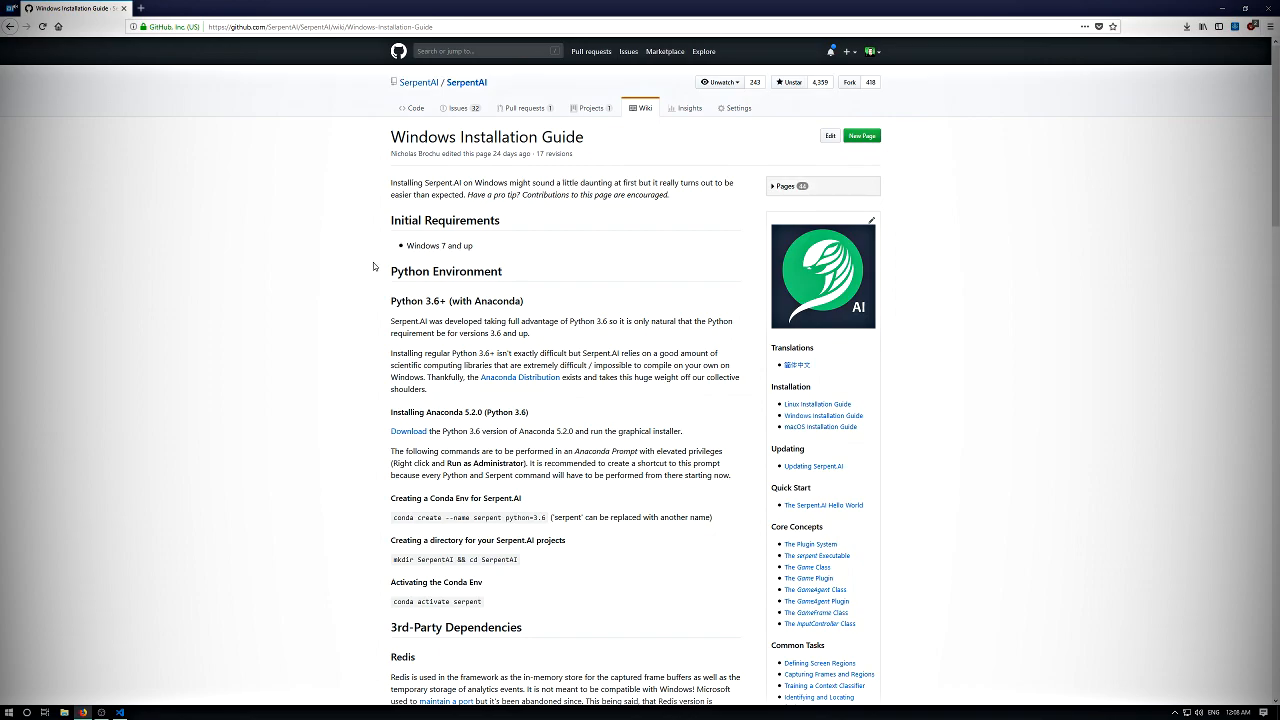
# - Read the guide's Python 3.6+ (with Anaconda) section, including the Python version requirement and the reason for using Anaconda
pyautogui.moveTo(416, 301); pyautogui.dragTo(448, 305)
pyautogui.click(448, 305)
pyautogui.moveTo(410, 301); pyautogui.dragTo(521, 304)
pyautogui.click(538, 305)
pyautogui.click(479, 329)
pyautogui.moveTo(476, 301); pyautogui.dragTo(524, 301)
pyautogui.click(518, 317)
pyautogui.doubleClick(446, 321)
pyautogui.moveTo(485, 321); pyautogui.dragTo(563, 321)
pyautogui.click(563, 321)
pyautogui.tripleClick(448, 321)
pyautogui.moveTo(449, 321); pyautogui.dragTo(476, 333)
pyautogui.click(470, 330)
pyautogui.doubleClick(465, 322)
pyautogui.click(481, 324)
pyautogui.moveTo(479, 325); pyautogui.dragTo(494, 320)
pyautogui.click(447, 314)
pyautogui.doubleClick(424, 319)
pyautogui.click(483, 319)
pyautogui.moveTo(519, 301)
pyautogui.mouseDown()
pyautogui.moveTo(505, 301)
pyautogui.moveTo(524, 301)
pyautogui.mouseUp()
pyautogui.click(517, 301)
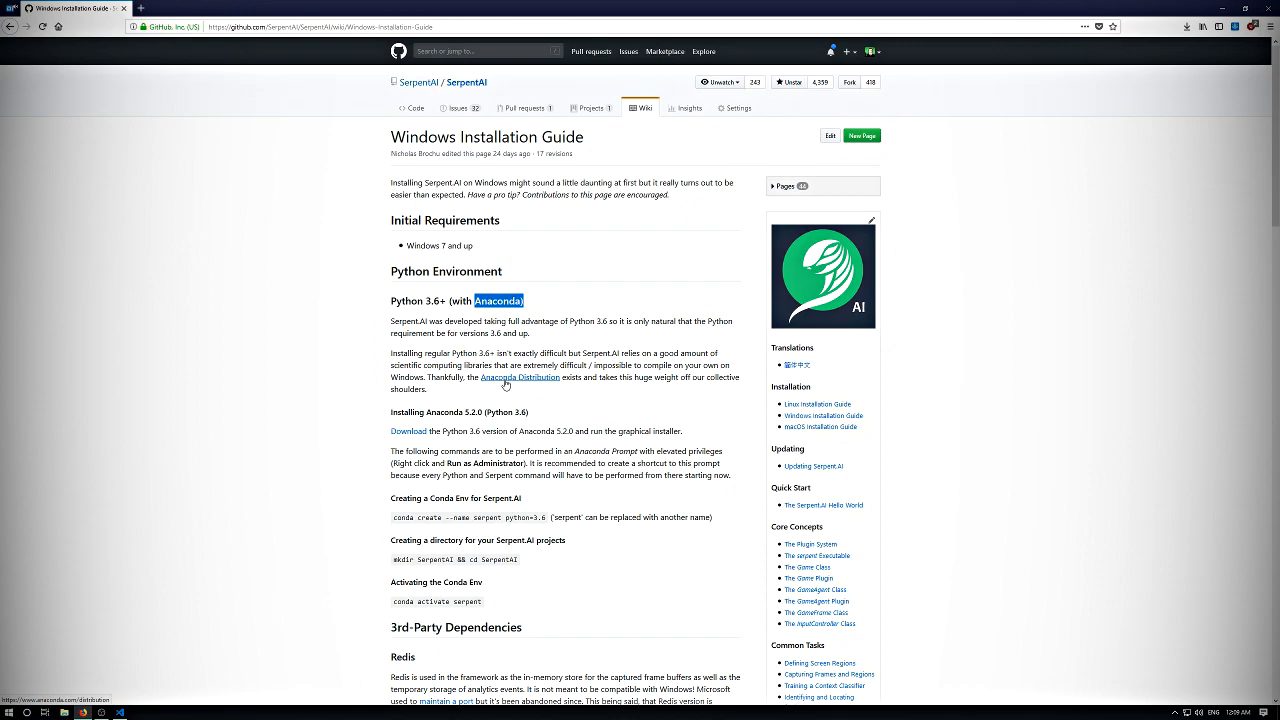
pyautogui.moveTo(478, 349)
pyautogui.mouseDown()
pyautogui.moveTo(473, 337)
pyautogui.moveTo(493, 366)
pyautogui.mouseUp()
pyautogui.click(478, 353)
pyautogui.doubleClick(477, 353)
pyautogui.click(493, 366)
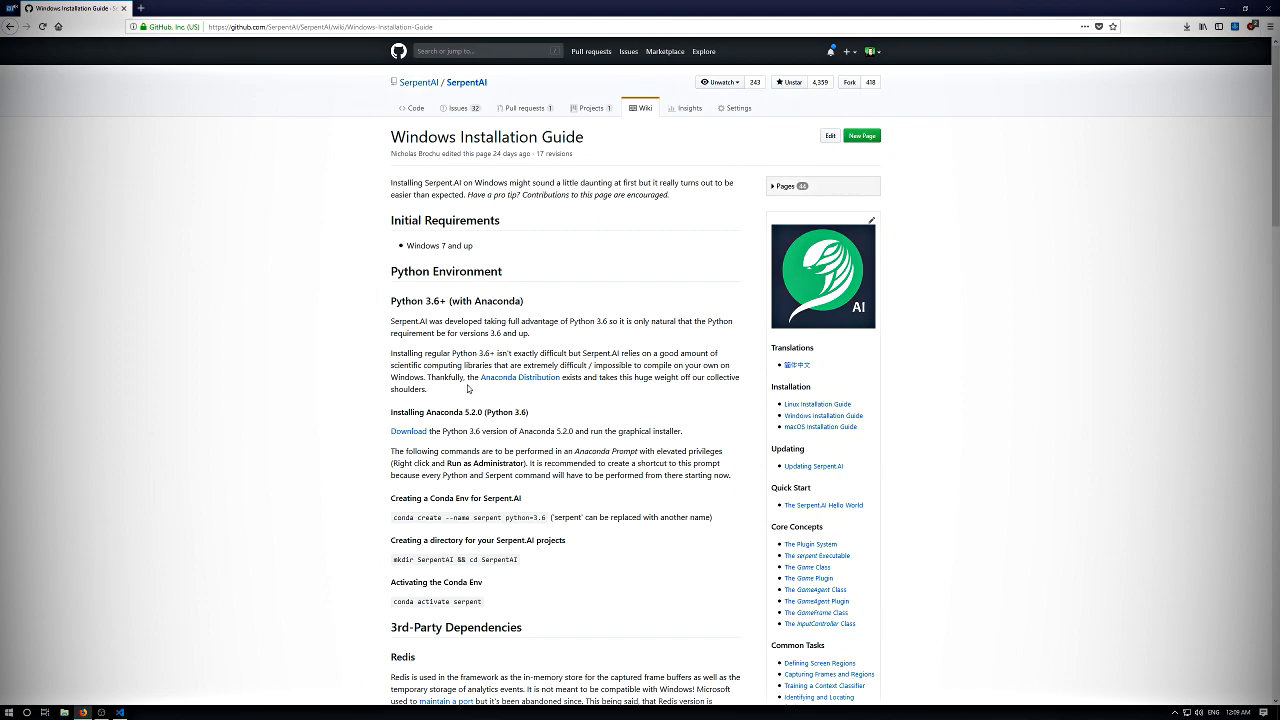
# - Open the Anaconda download page linked in the guide's Installing Anaconda 5.2.0 (Python 3.6) section
pyautogui.scroll(-4, 430, 357)
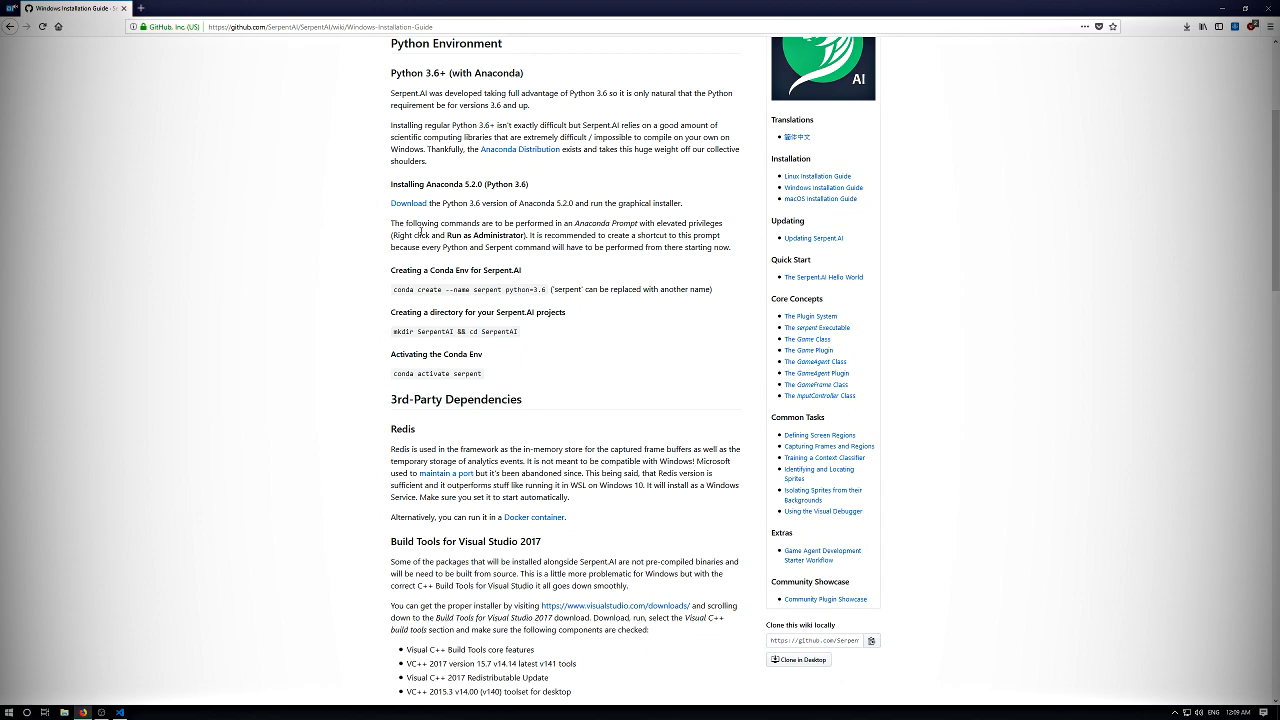
pyautogui.moveTo(636, 202); pyautogui.dragTo(589, 184)
pyautogui.click(584, 162)
pyautogui.scroll(3, 564, 234)
pyautogui.scroll(-3, 505, 291)
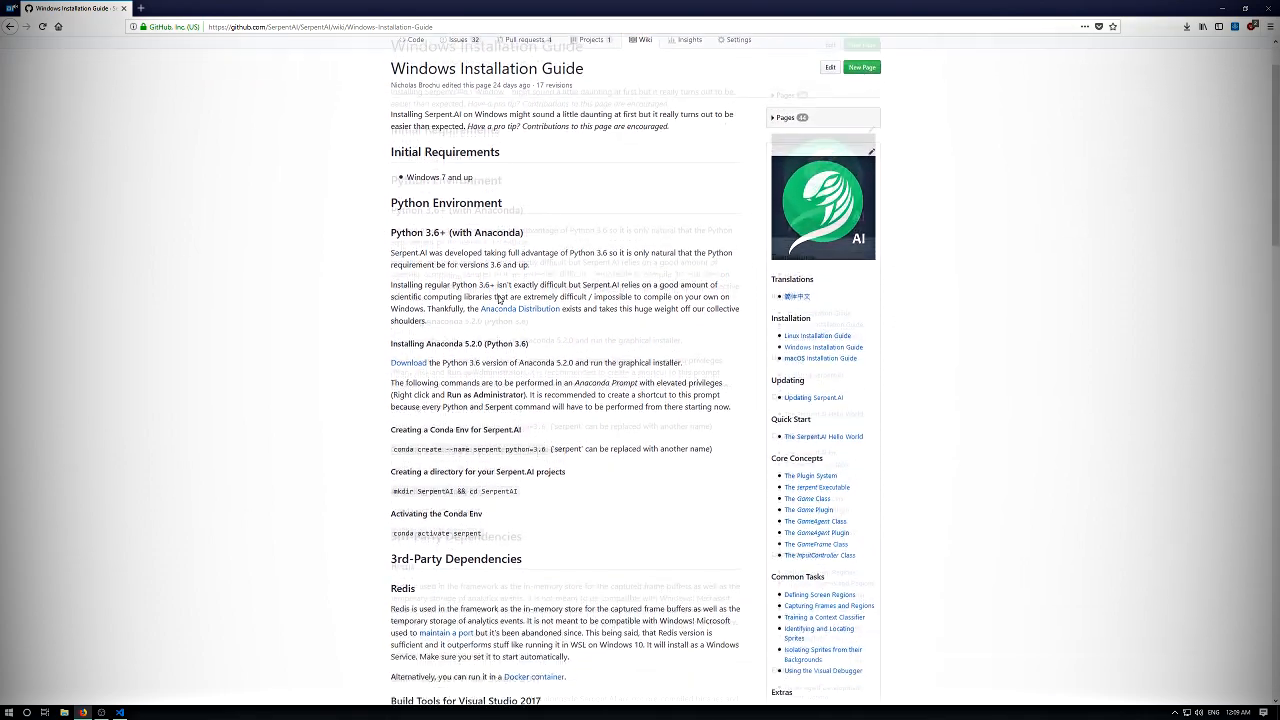
pyautogui.moveTo(446, 186); pyautogui.dragTo(467, 240)
pyautogui.click(472, 256)
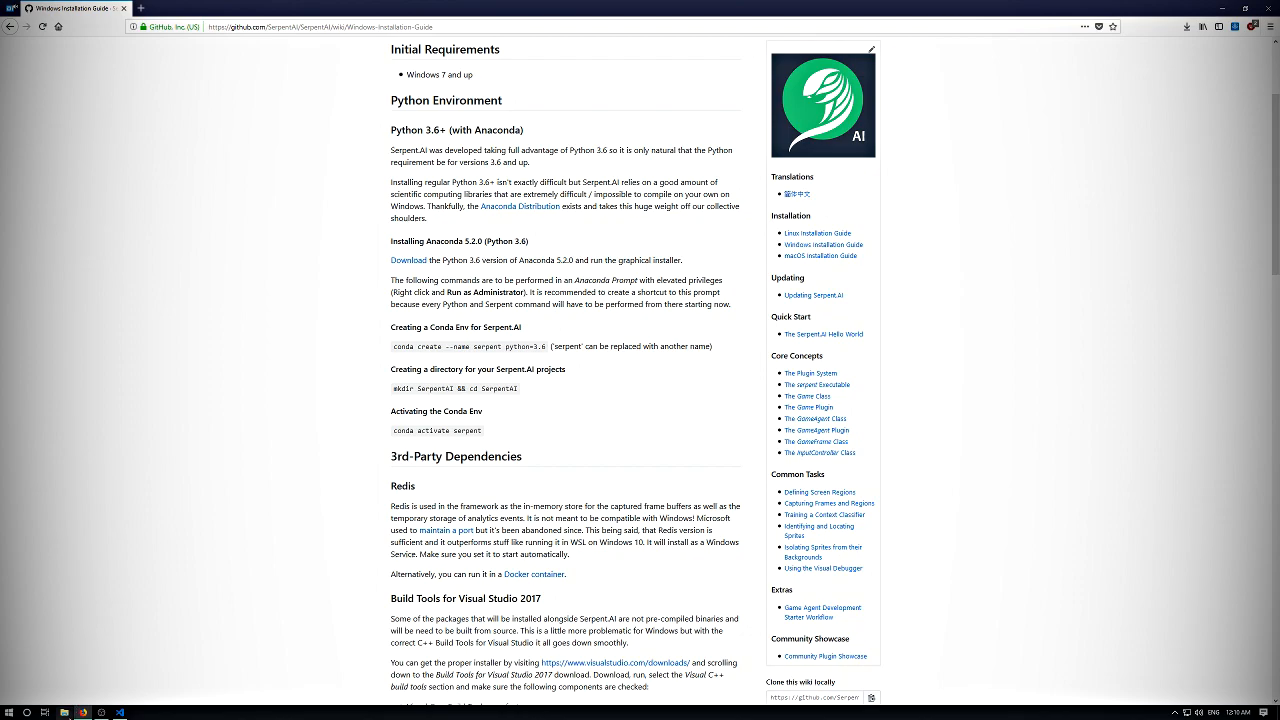
pyautogui.click(418, 264)
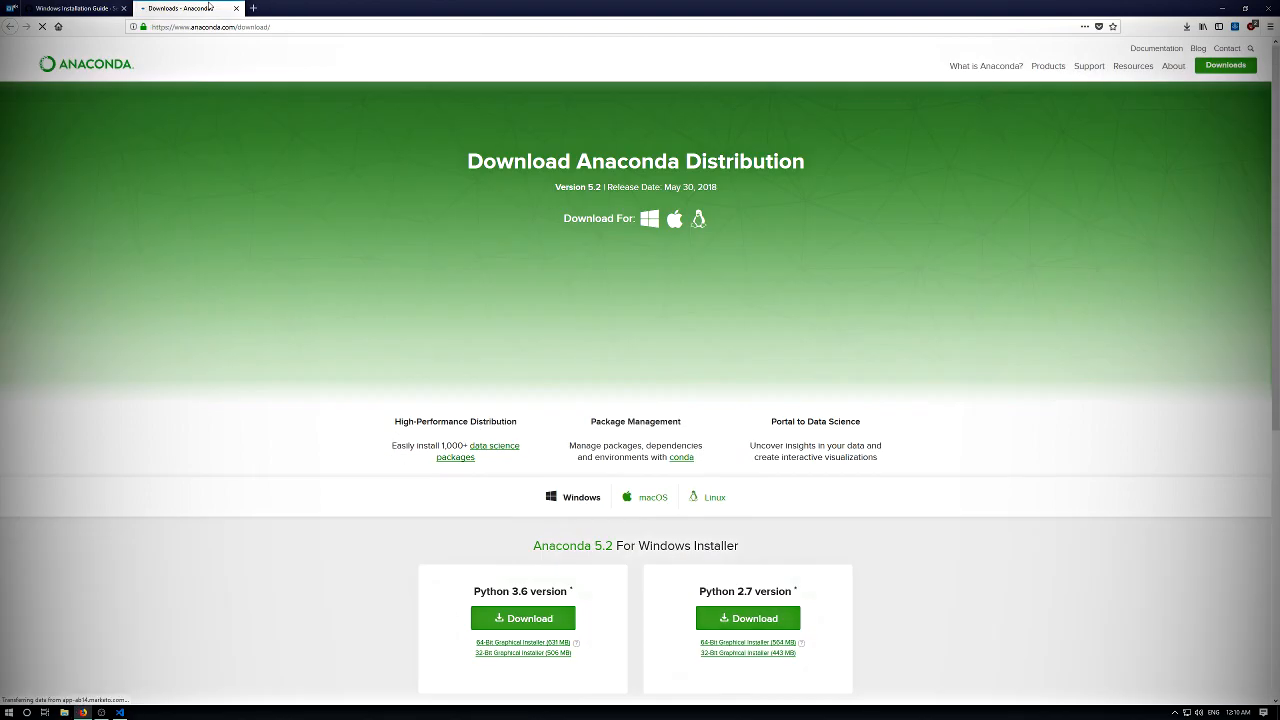
# - Check the Anaconda release version and the Python 3.6 Windows installer offered on the download page
pyautogui.moveTo(555, 187); pyautogui.dragTo(698, 200)
pyautogui.scroll(-3, 475, 272)
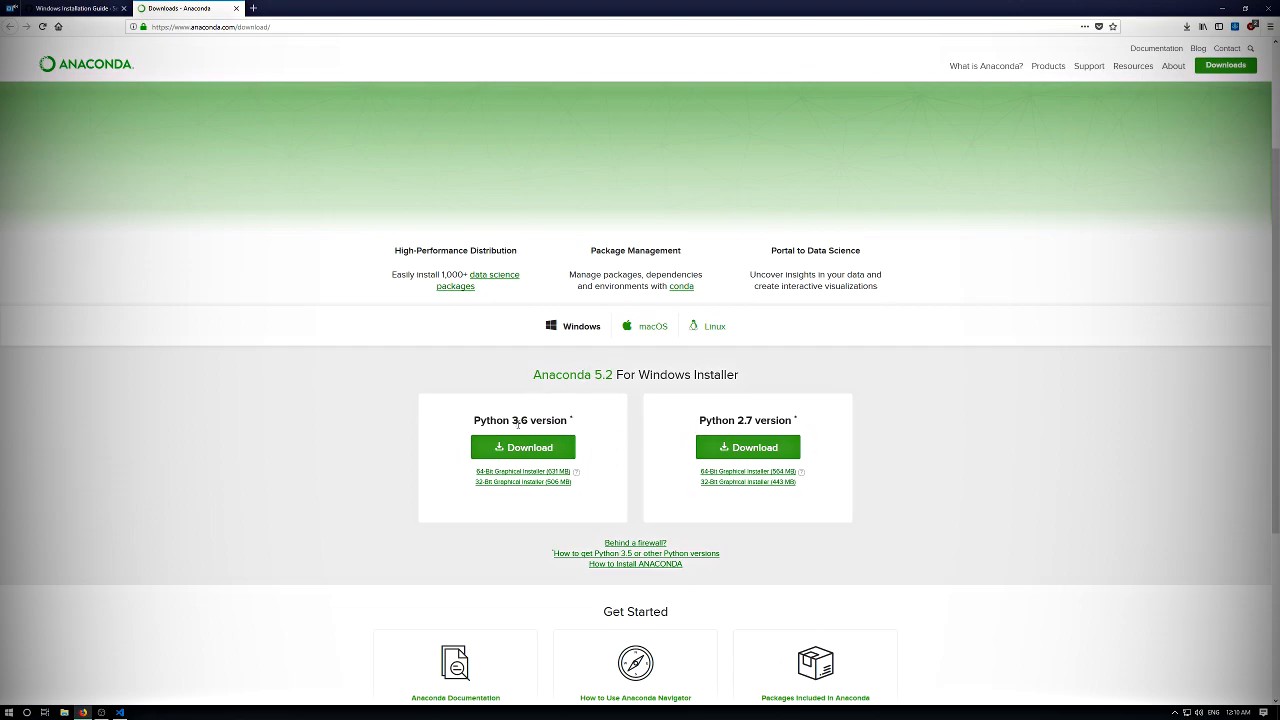
pyautogui.moveTo(495, 420); pyautogui.dragTo(566, 431)
pyautogui.click(566, 431)
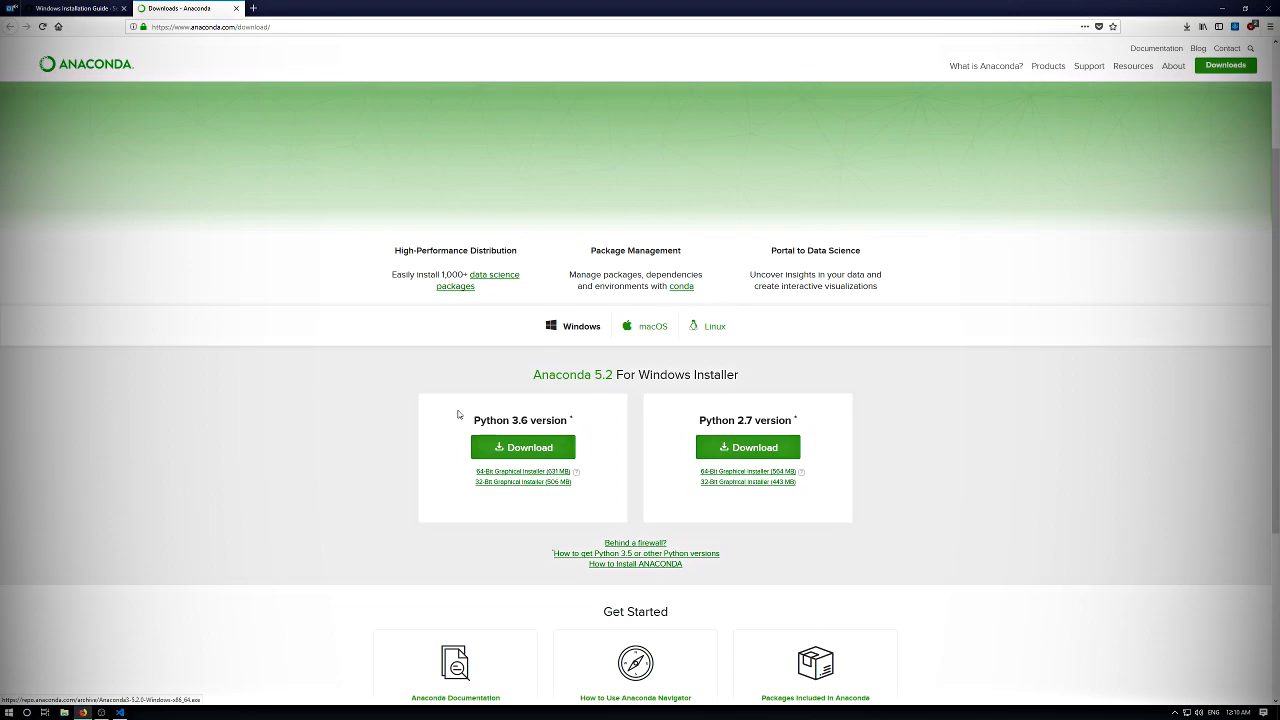
pyautogui.scroll(-3, 345, 395)
# - Switch to File Explorer and run Anaconda3-5.2.0-Windows-x86_64.exe from the Downloads folder
pyautogui.click(64, 712)
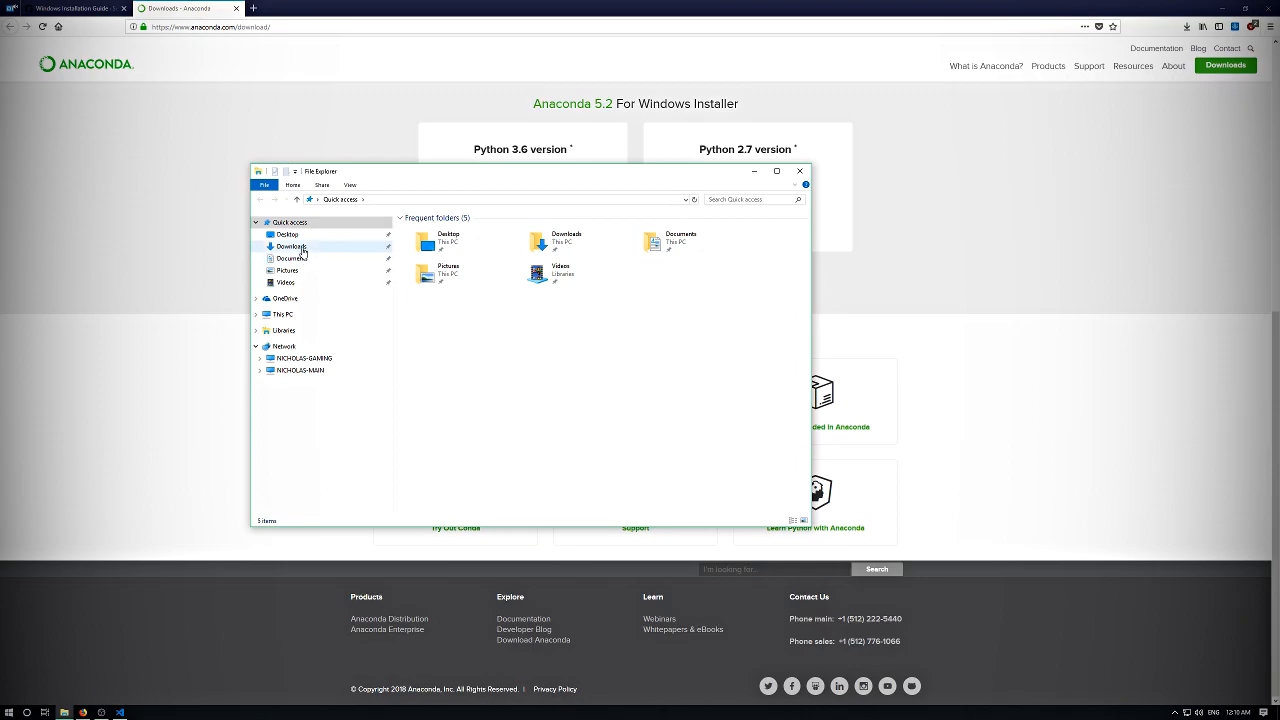
pyautogui.click(290, 246)
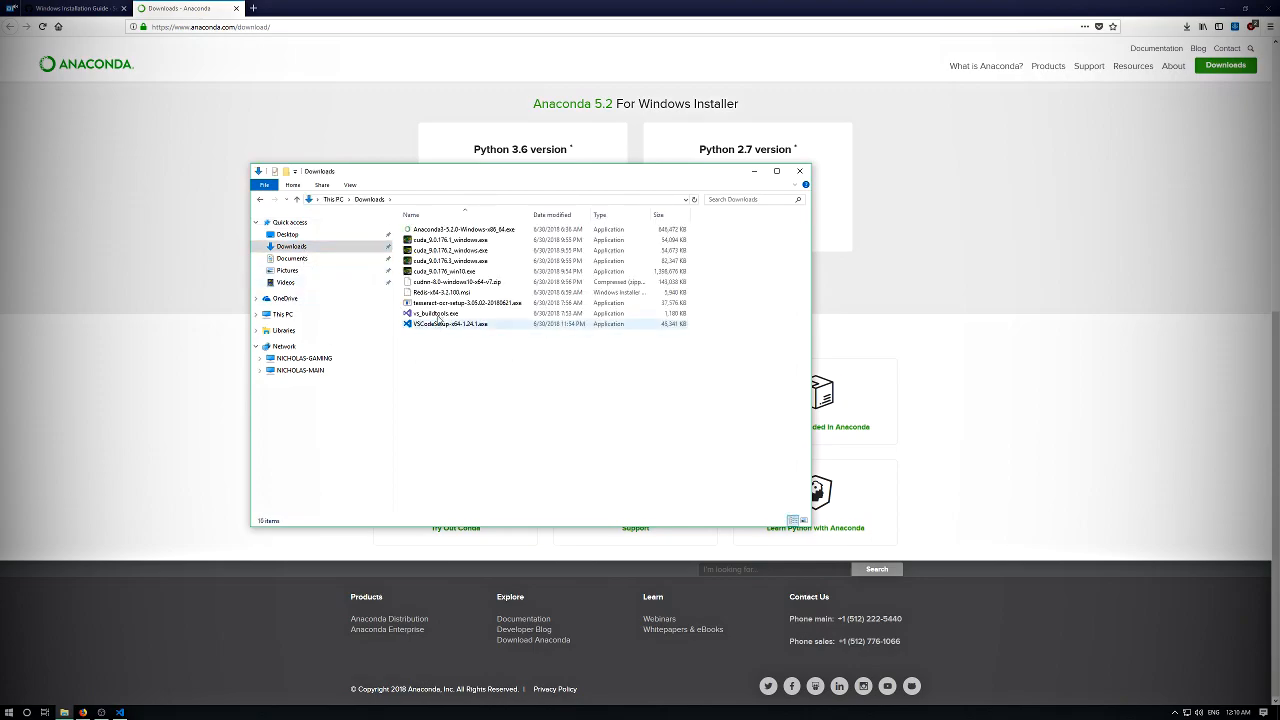
pyautogui.click(446, 230)
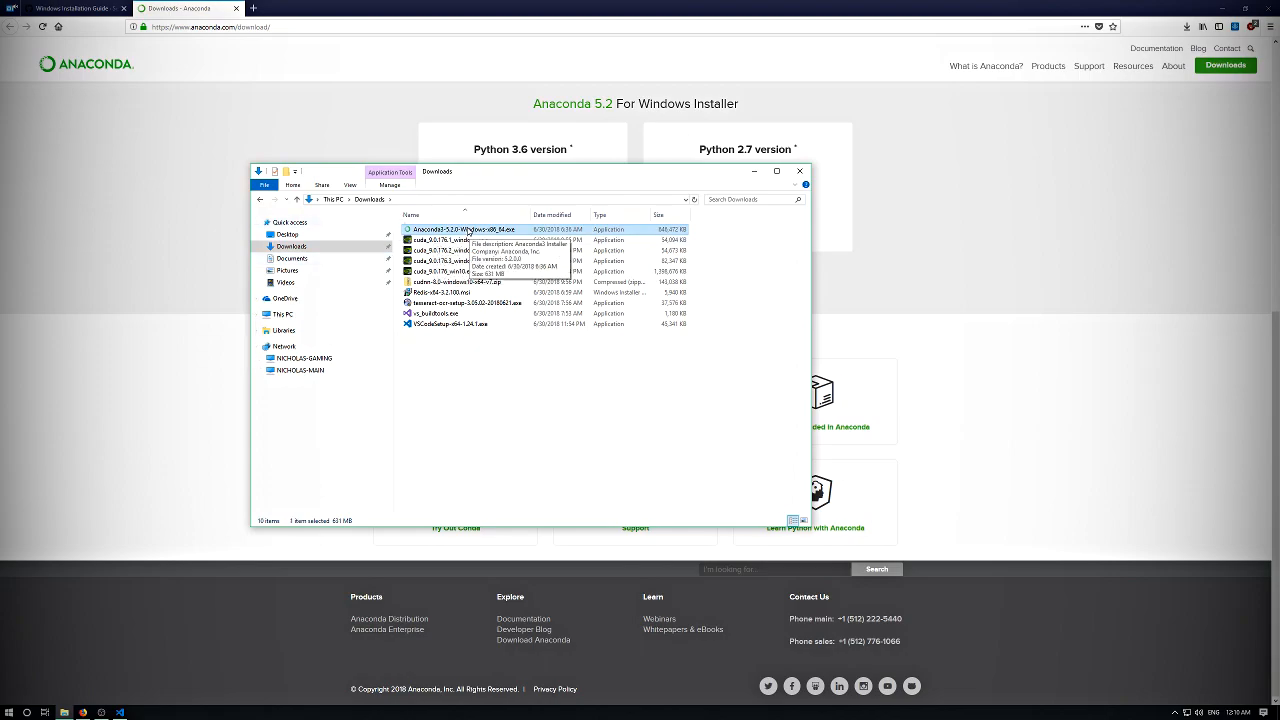
pyautogui.doubleClick(468, 230)
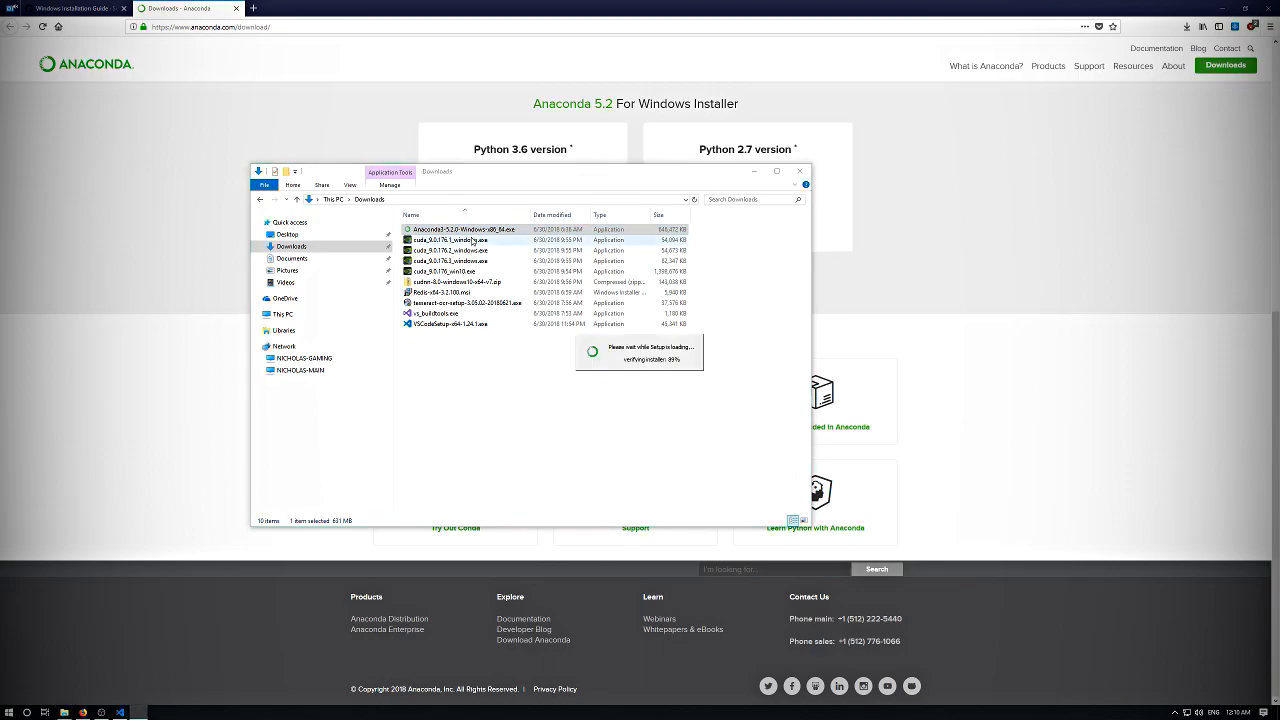
# - Proceed through the Anaconda setup, keeping the Just Me installation type and the default destination folder
pyautogui.click(696, 438)
pyautogui.click(696, 438)
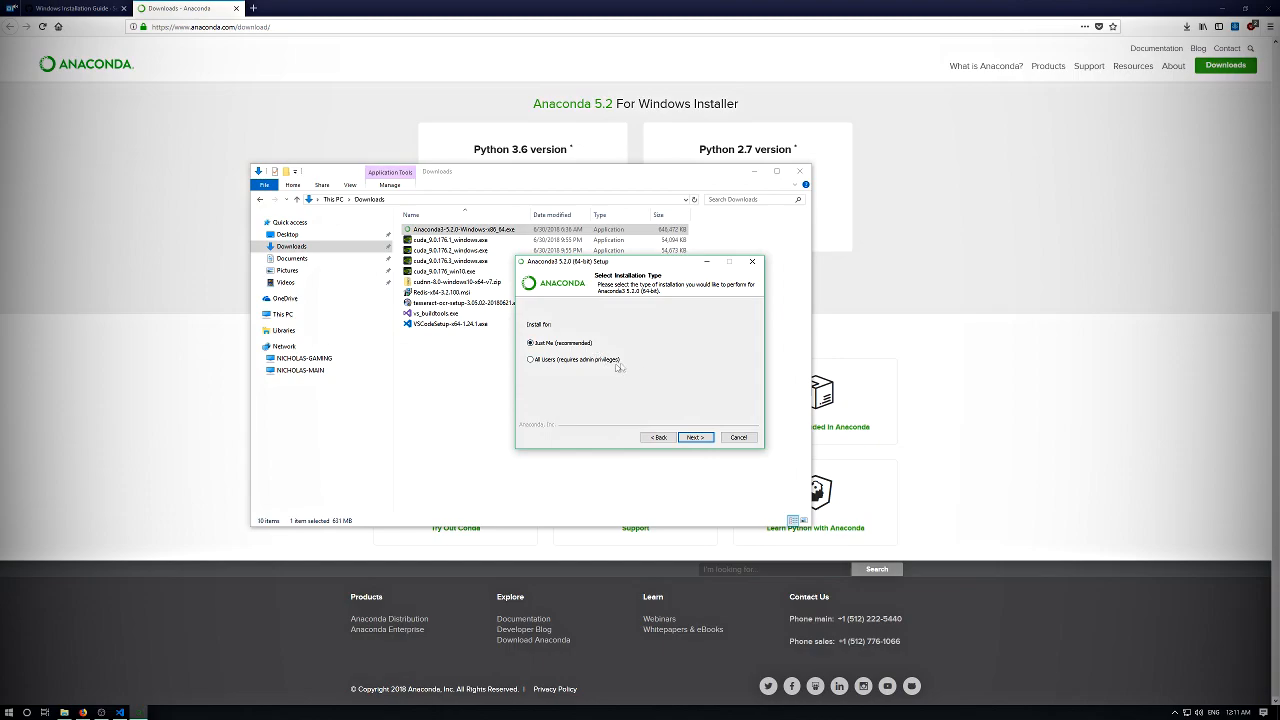
pyautogui.click(691, 438)
pyautogui.click(570, 378)
pyautogui.moveTo(543, 378); pyautogui.dragTo(612, 384)
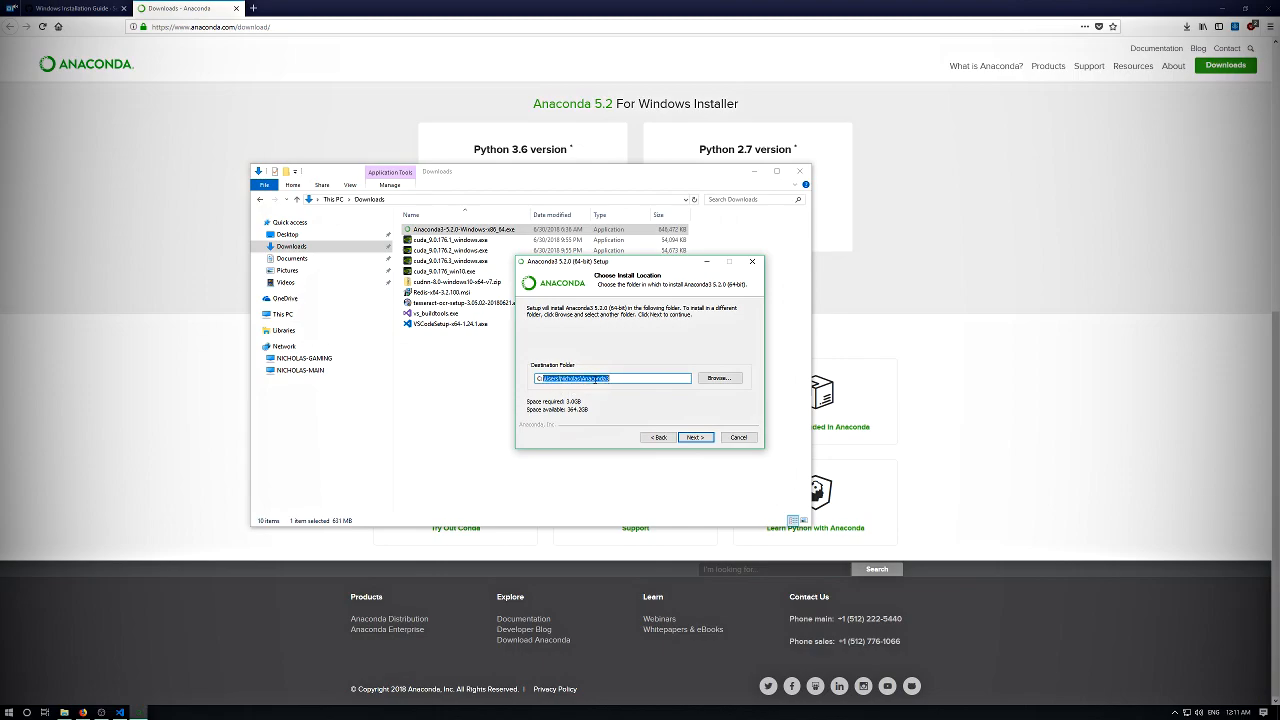
pyautogui.click(572, 378)
pyautogui.moveTo(569, 379); pyautogui.dragTo(614, 382)
pyautogui.click(695, 437)
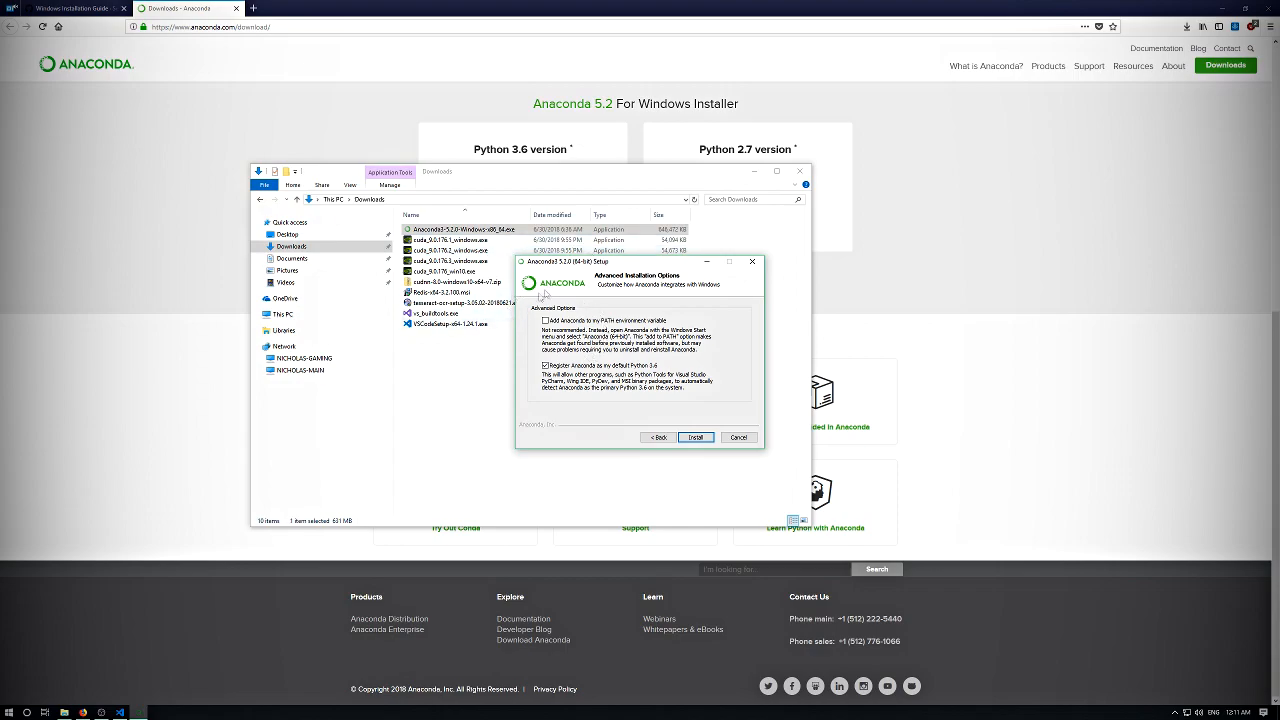
# - Enable adding Anaconda to the PATH environment variable, start the installation and show its details
pyautogui.moveTo(584, 265); pyautogui.dragTo(532, 237)
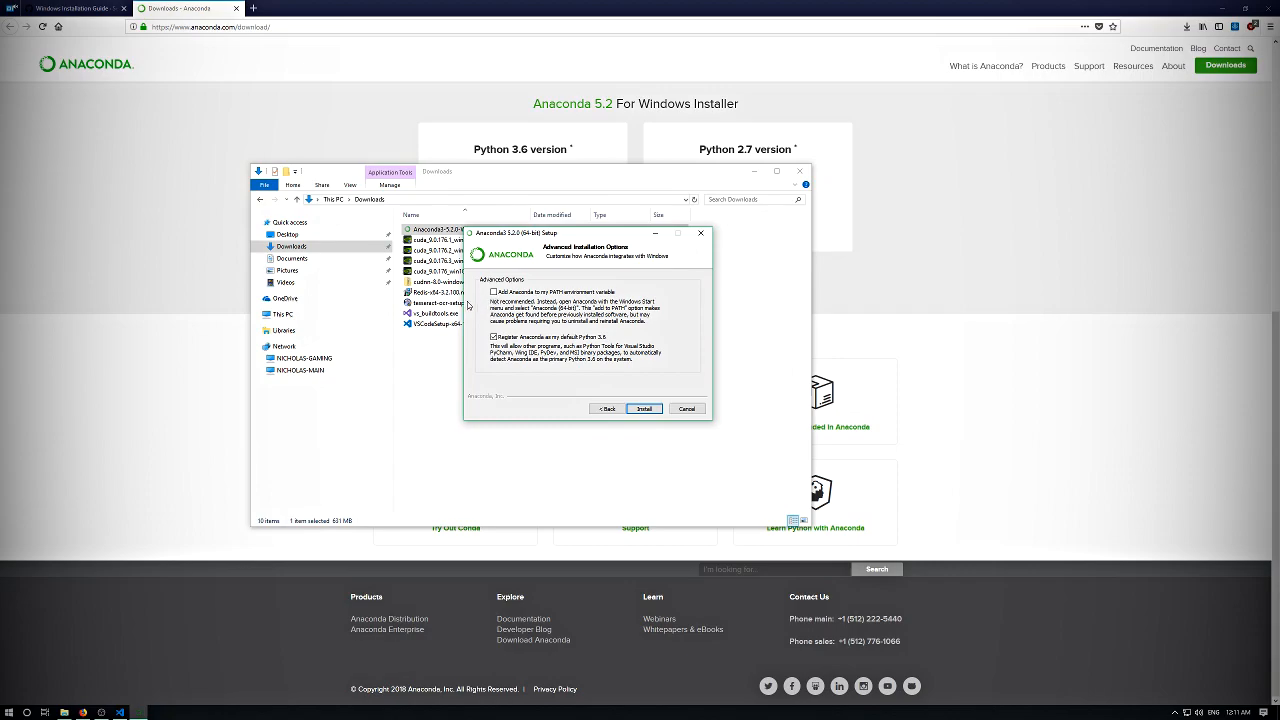
pyautogui.click(493, 292)
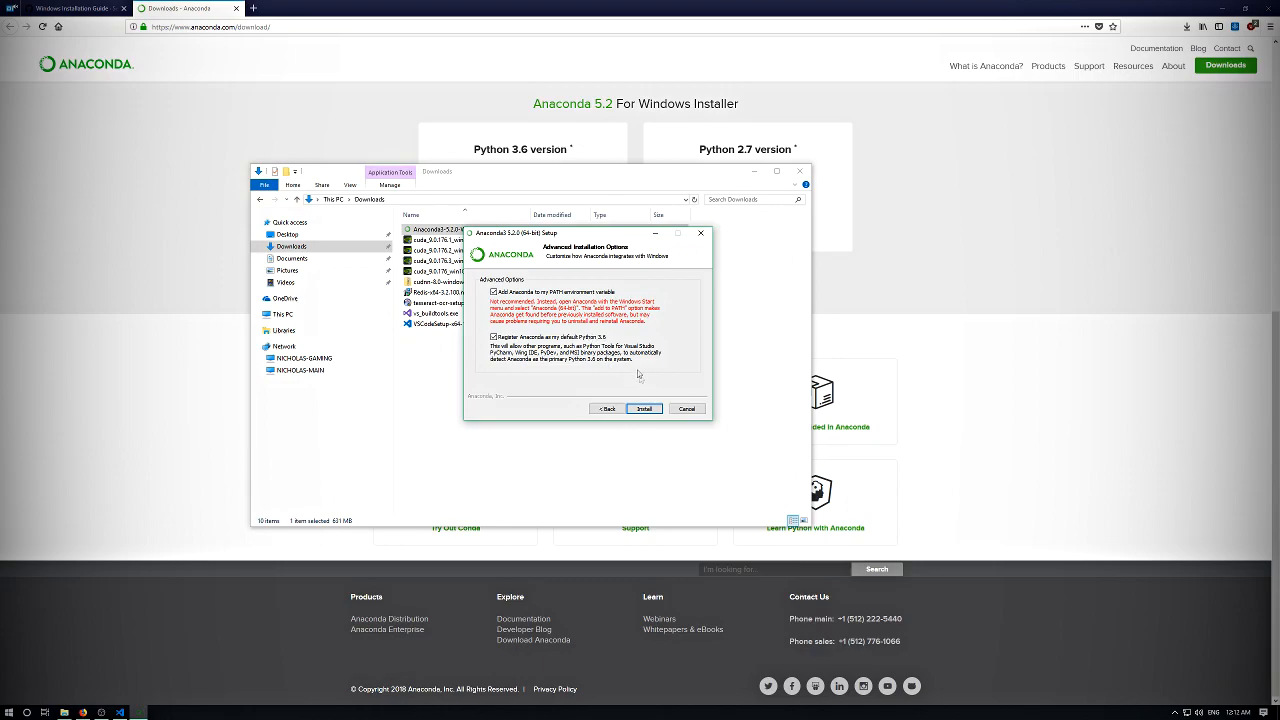
pyautogui.click(649, 410)
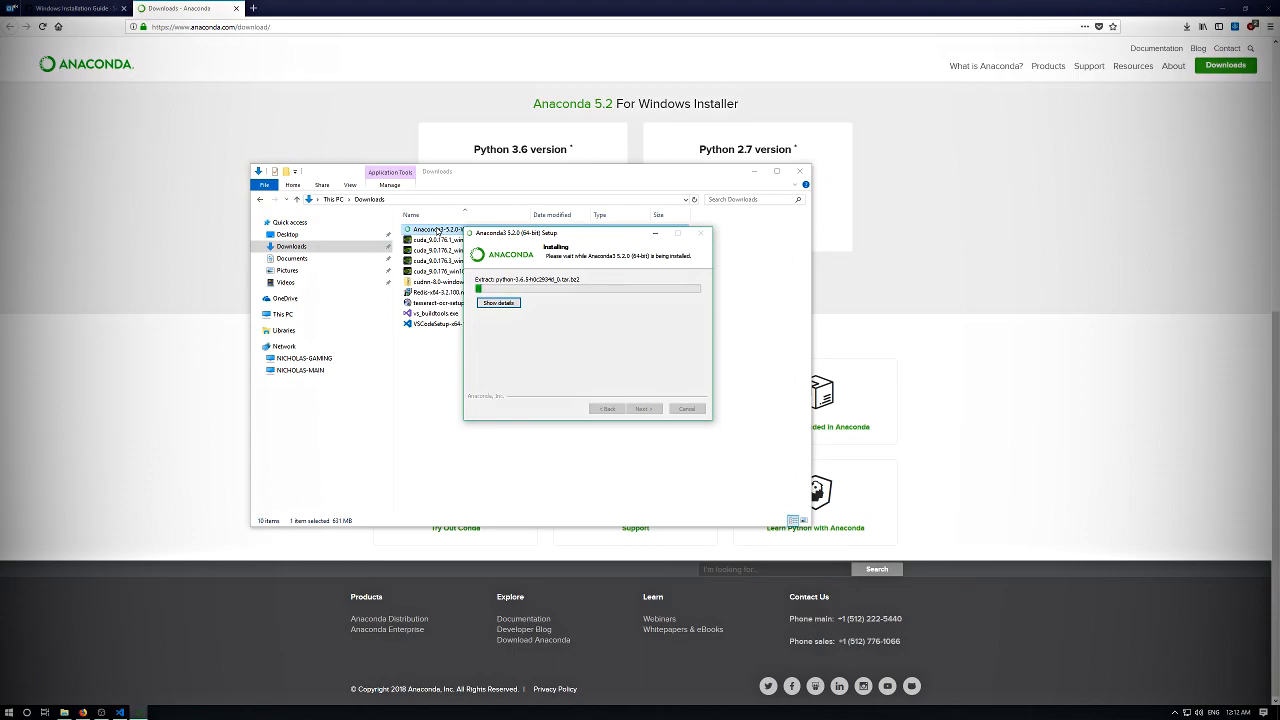
pyautogui.press('Return')
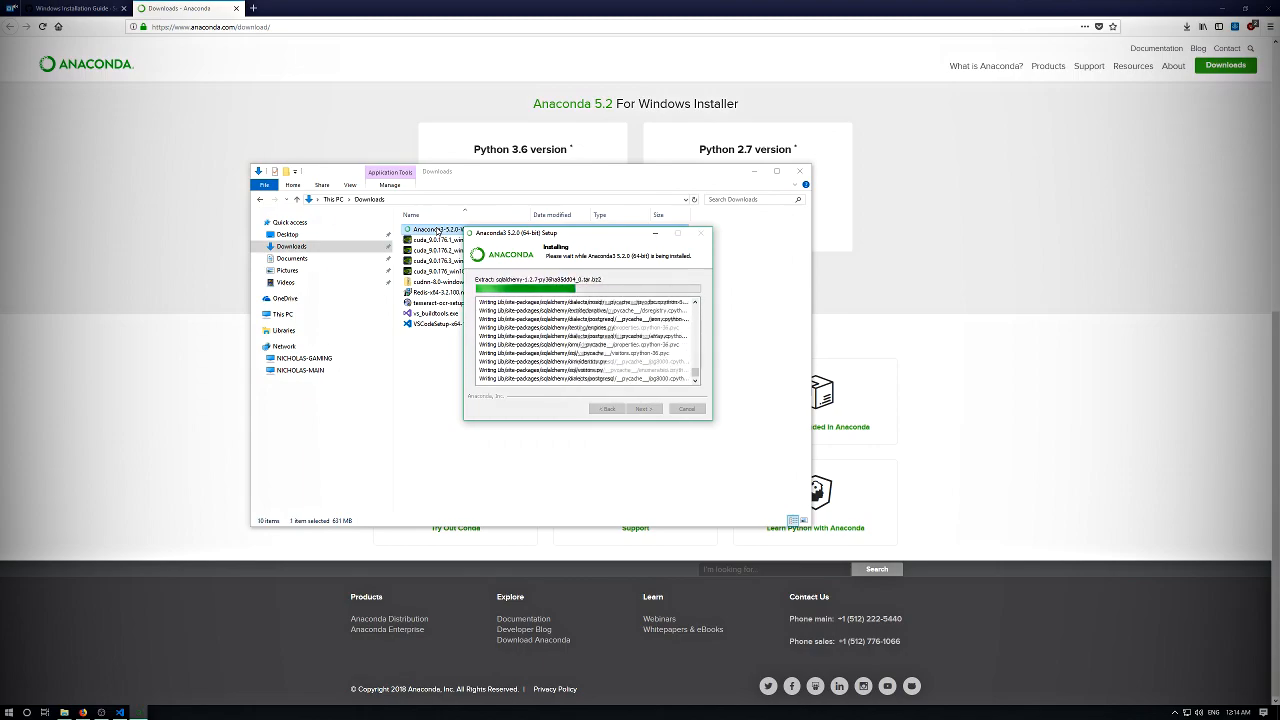
# - Return to the Windows Installation Guide in Firefox and highlight the instructions about running an elevated Anaconda Prompt
pyautogui.click(91, 6)
pyautogui.click(91, 6)
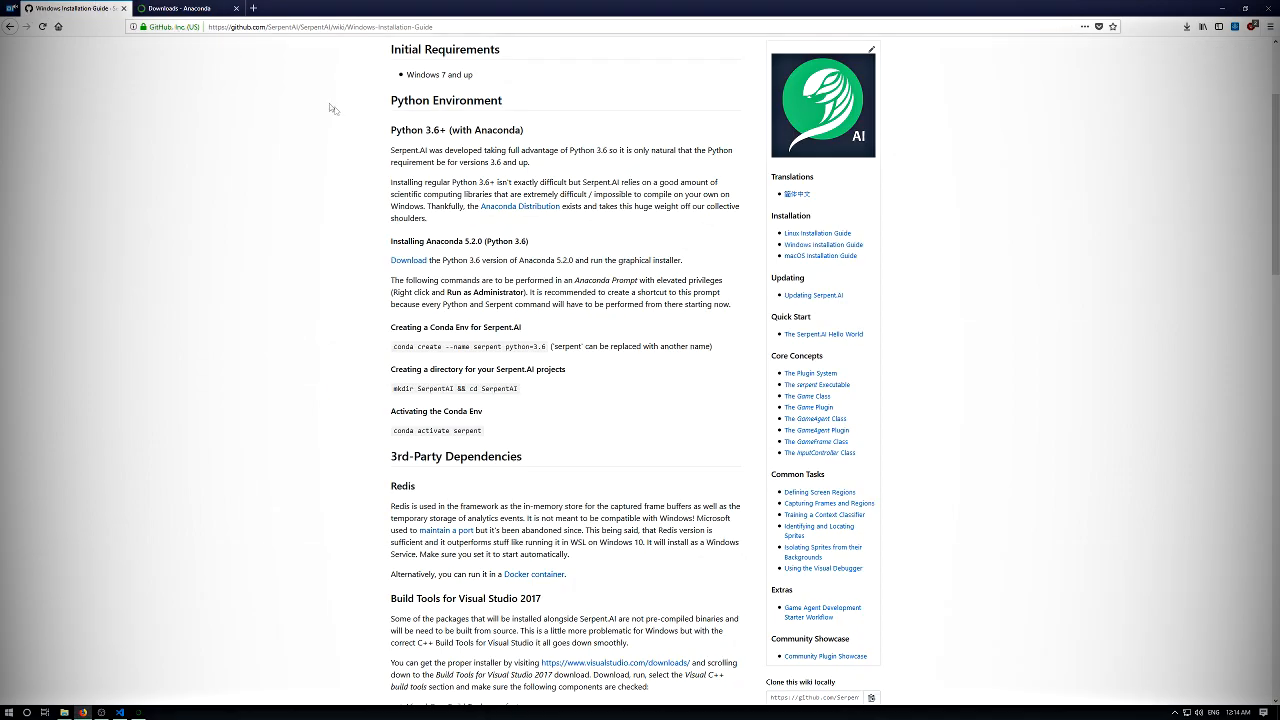
pyautogui.moveTo(463, 150); pyautogui.dragTo(560, 293)
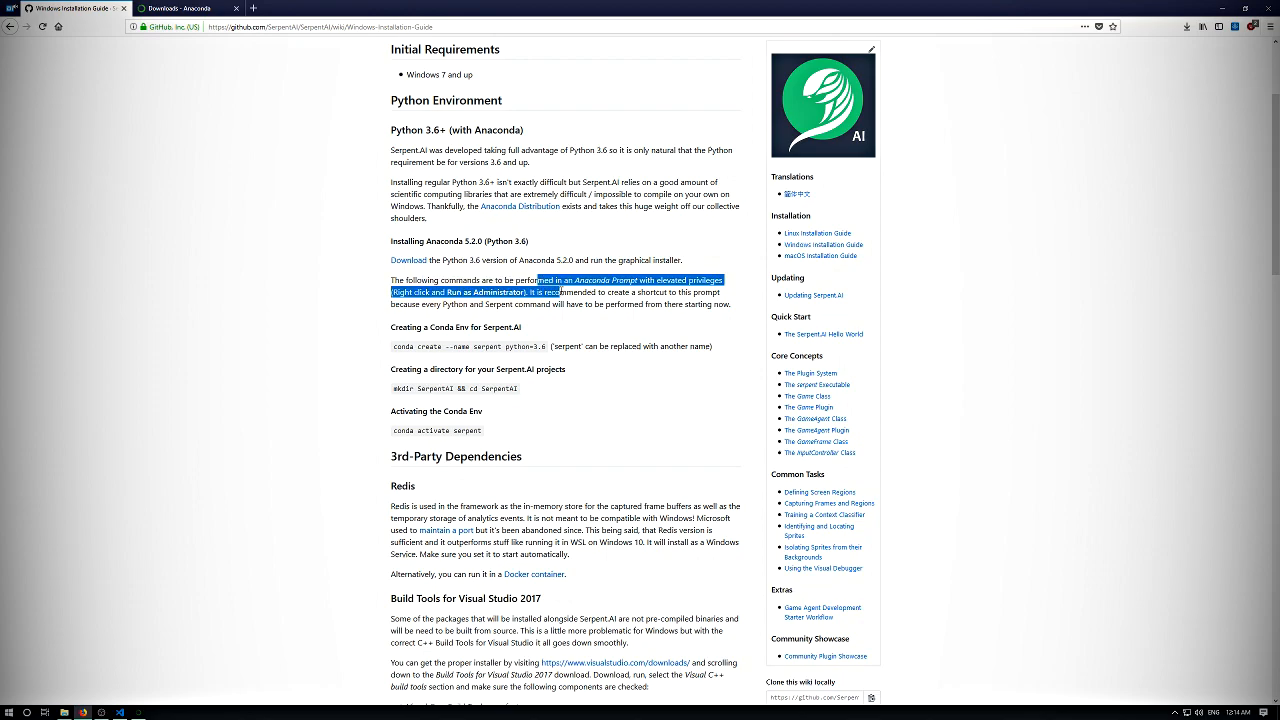
# - Review the guide's Anaconda installation, elevated Anaconda Prompt and Conda environment instructions, and bring the Anaconda setup window back up
pyautogui.doubleClick(568, 281)
pyautogui.moveTo(686, 262)
pyautogui.mouseDown()
pyautogui.moveTo(381, 261)
pyautogui.moveTo(685, 265)
pyautogui.mouseUp()
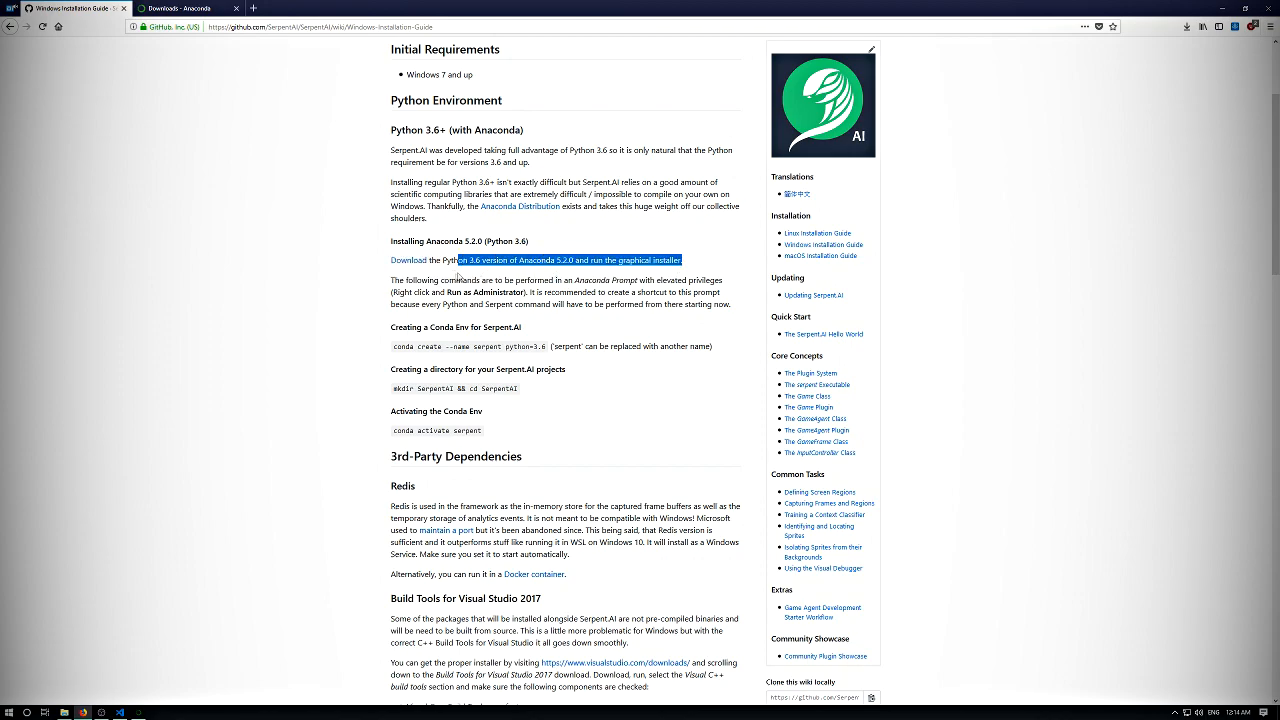
pyautogui.moveTo(421, 281); pyautogui.dragTo(576, 284)
pyautogui.click(566, 283)
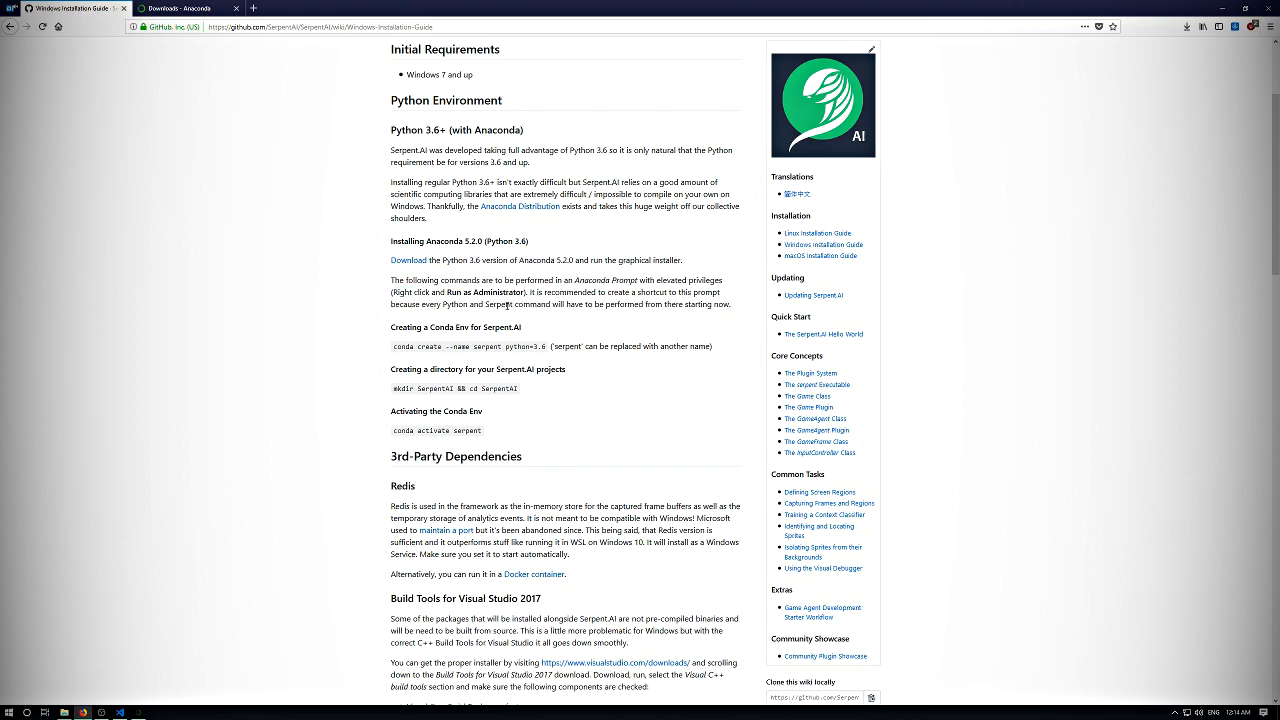
pyautogui.scroll(-2, 500, 300)
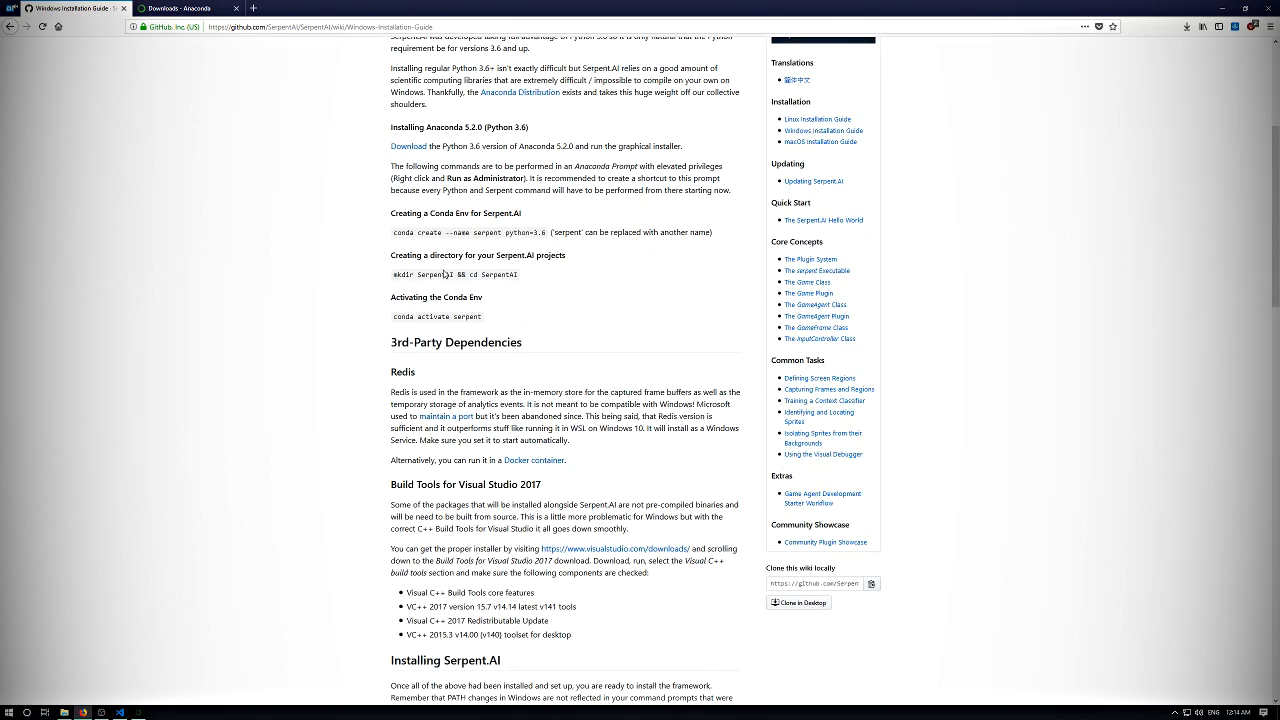
pyautogui.scroll(5, 447, 270)
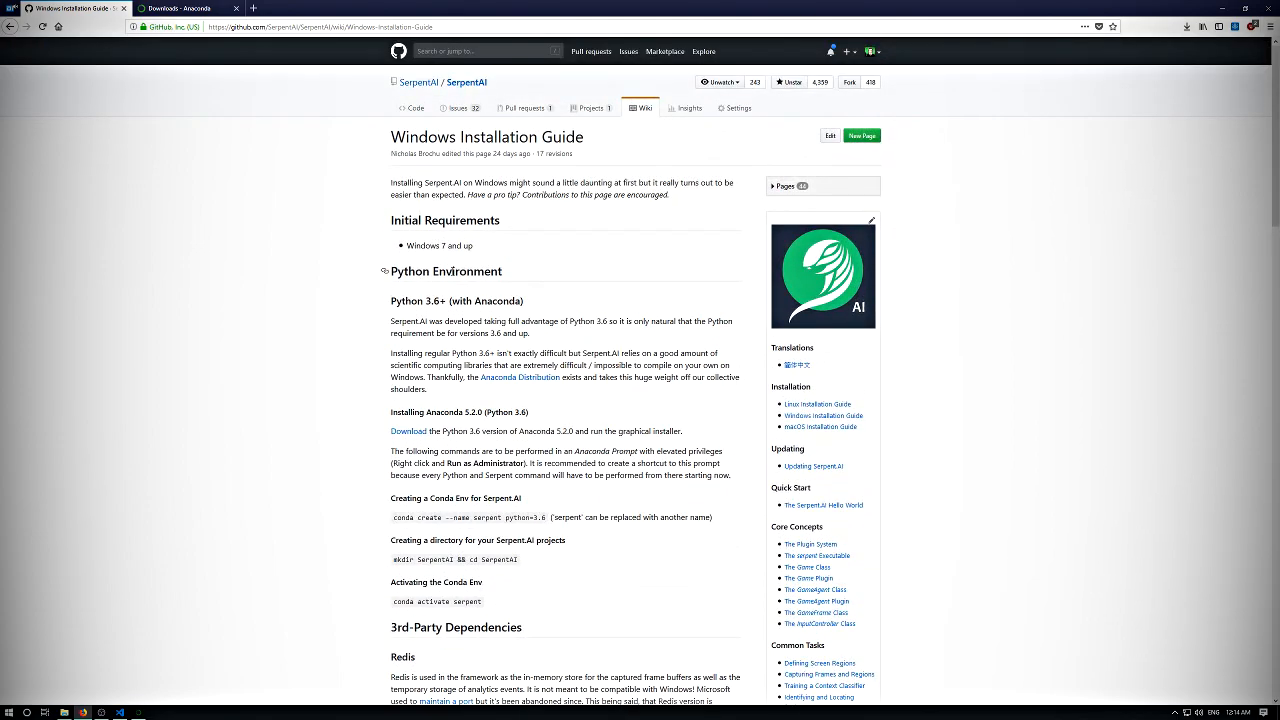
pyautogui.click(142, 713)
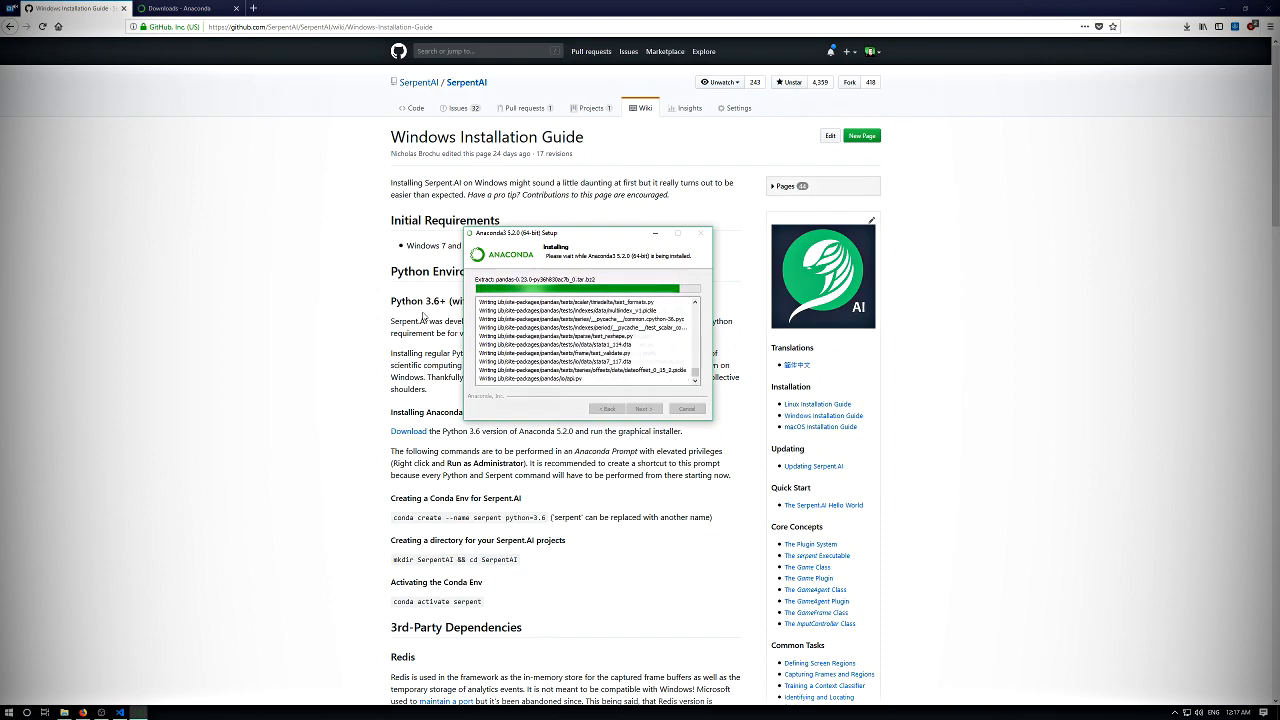
# - Search Windows for the environment variables settings and open System Properties, placing the dialog beside the Anaconda setup window
pyautogui.click(10, 713)
pyautogui.write('sys')
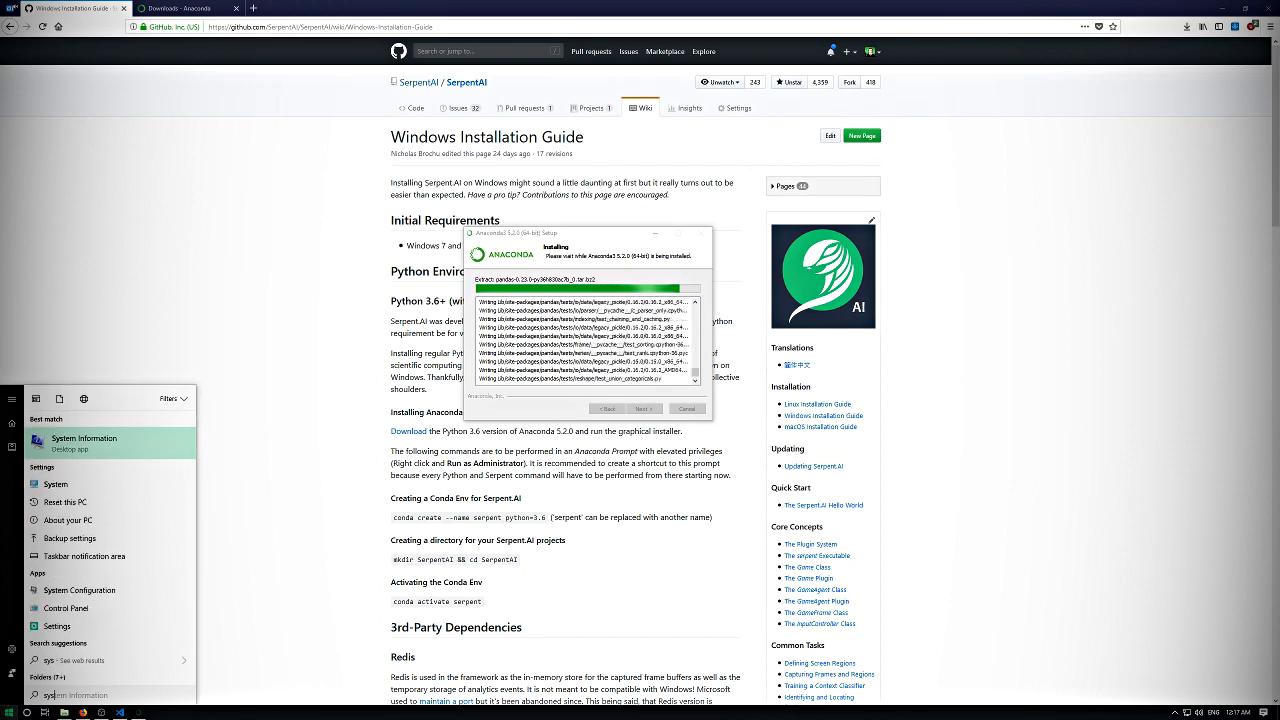
pyautogui.press('BackSpace')
pyautogui.press('BackSpace')
pyautogui.press('BackSpace')
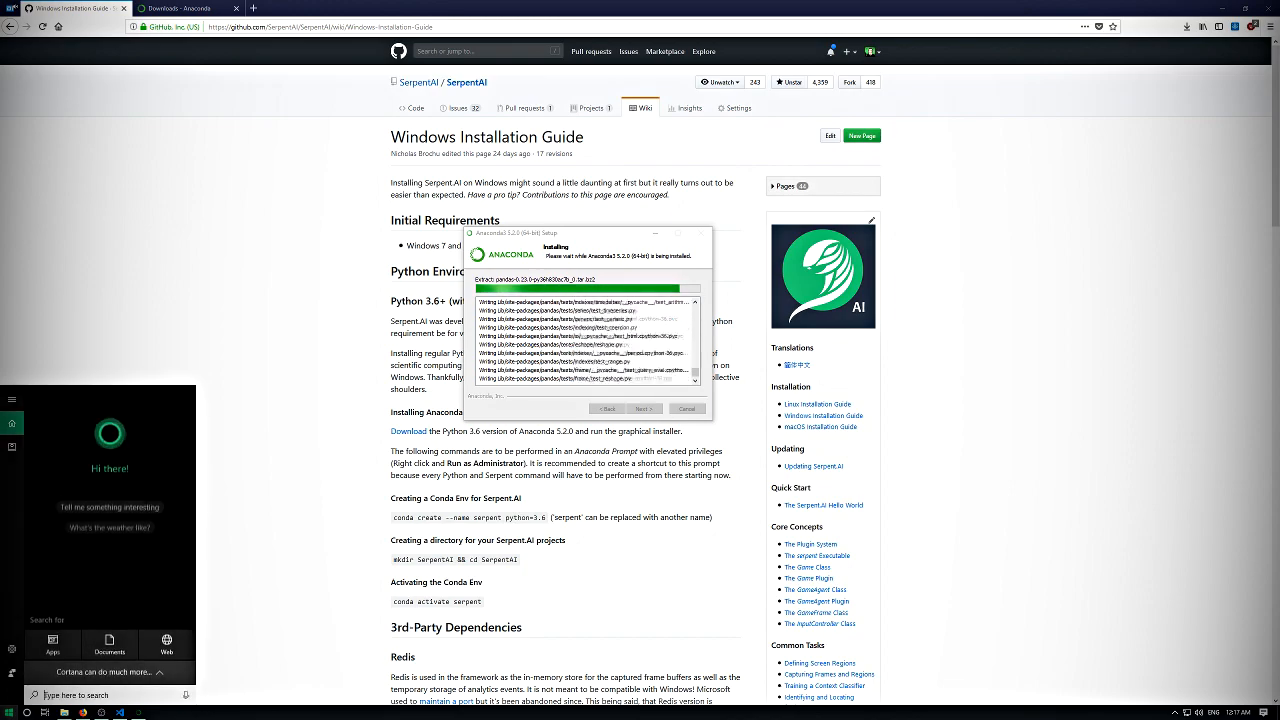
pyautogui.write('environ')
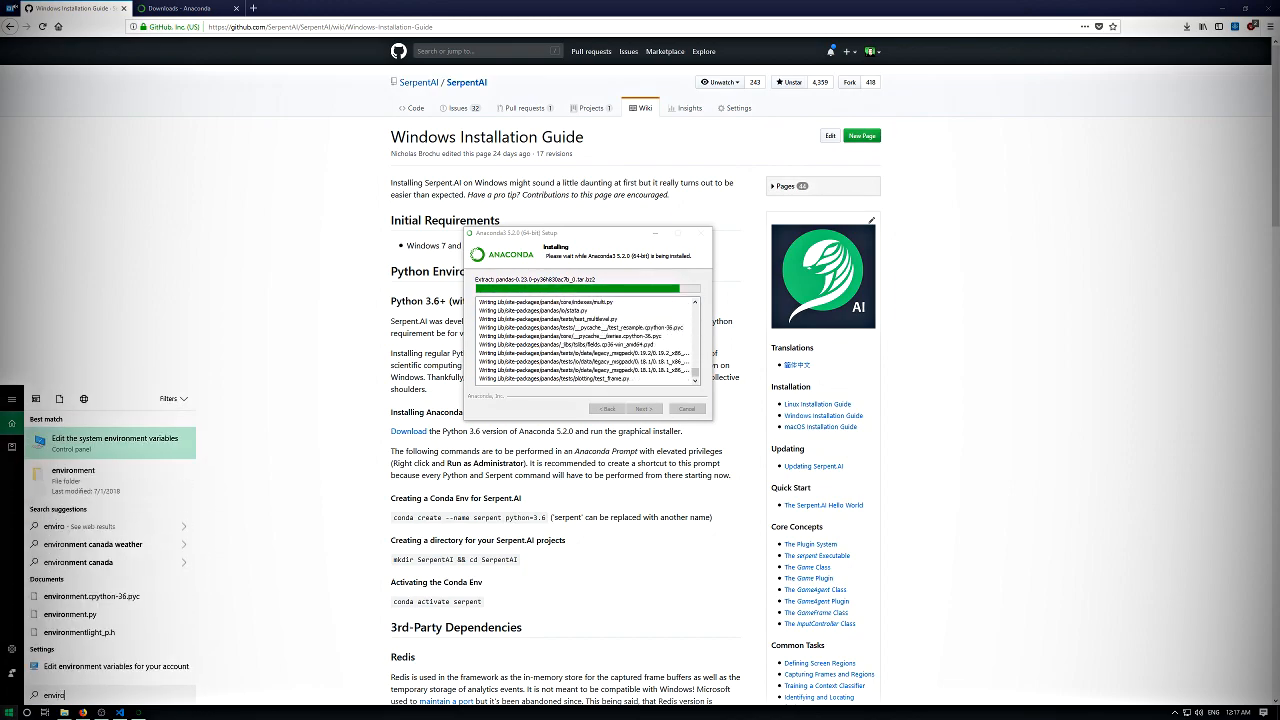
pyautogui.press('Return')
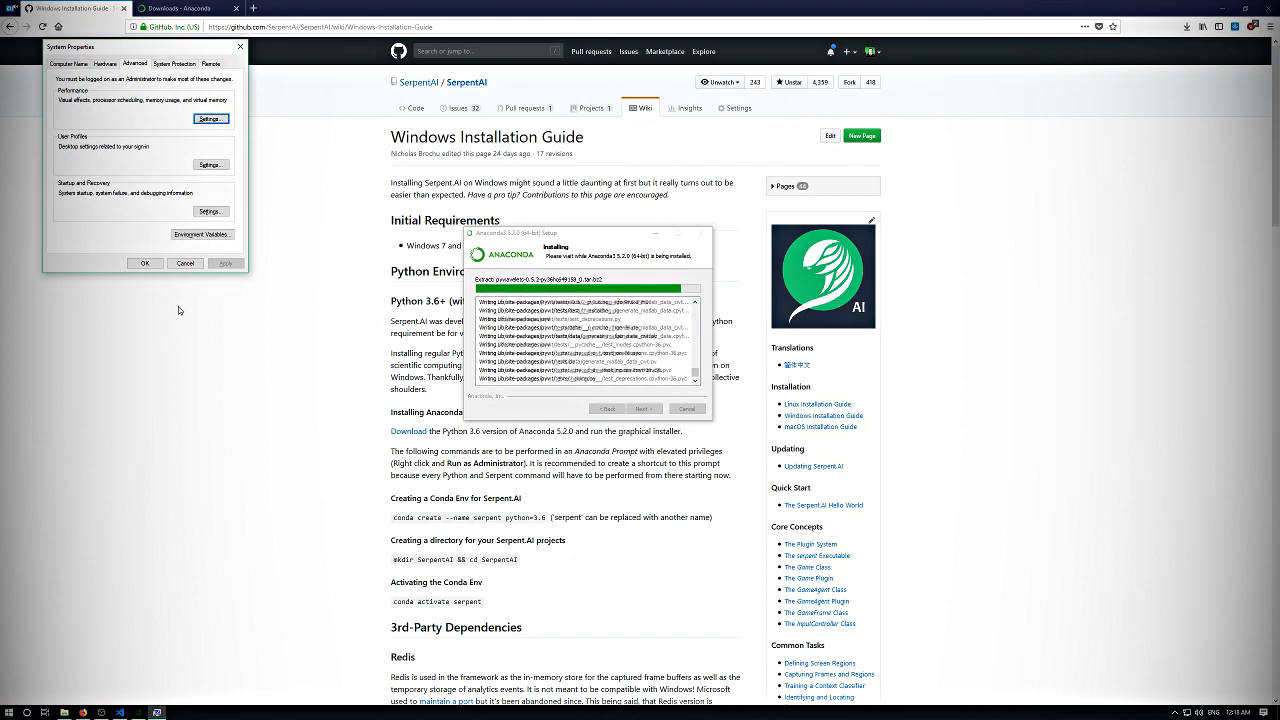
pyautogui.moveTo(166, 47); pyautogui.dragTo(251, 193)
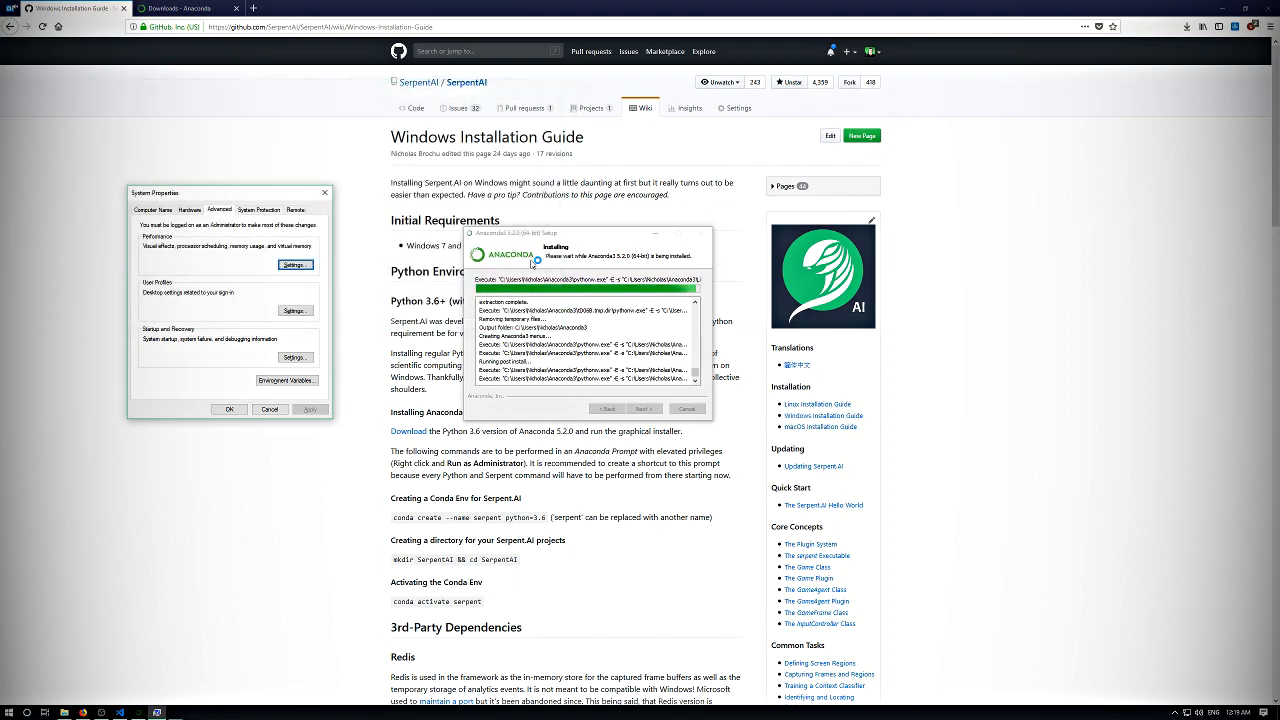
# - Finish the Anaconda setup, skipping the Microsoft VSCode installation and disabling the option to learn how to get started with Anaconda
pyautogui.click(645, 409)
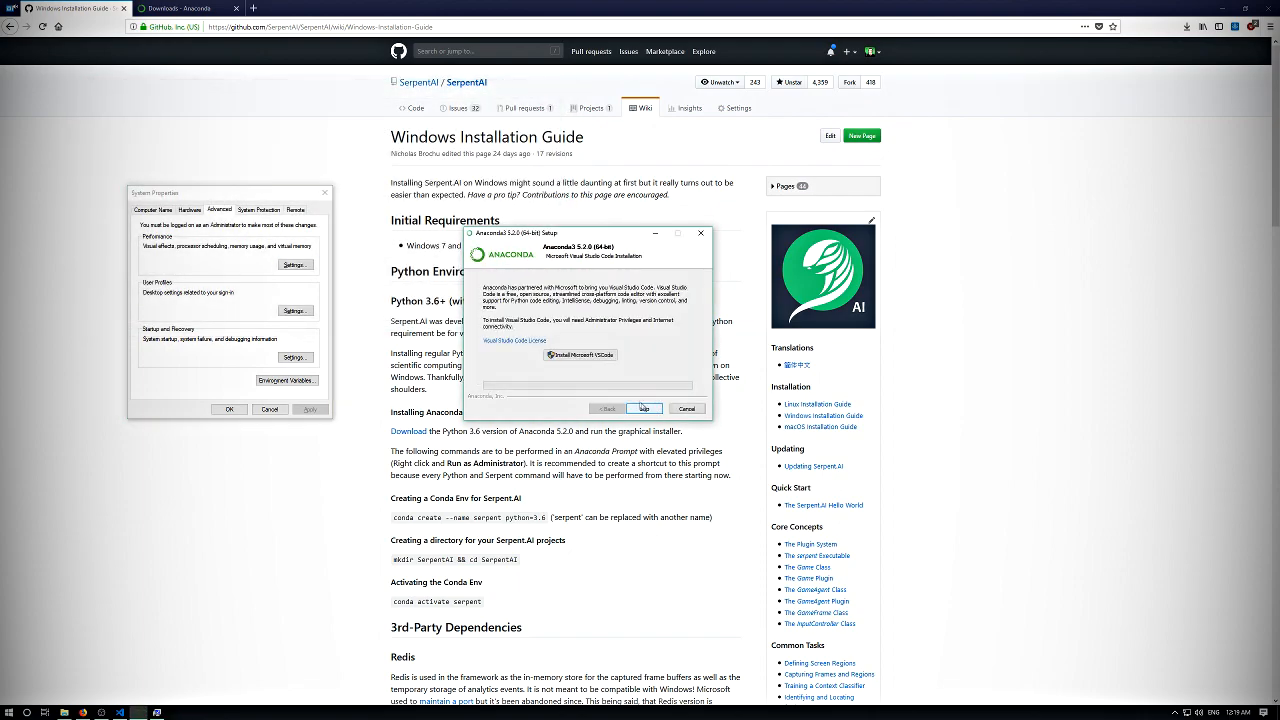
pyautogui.click(644, 409)
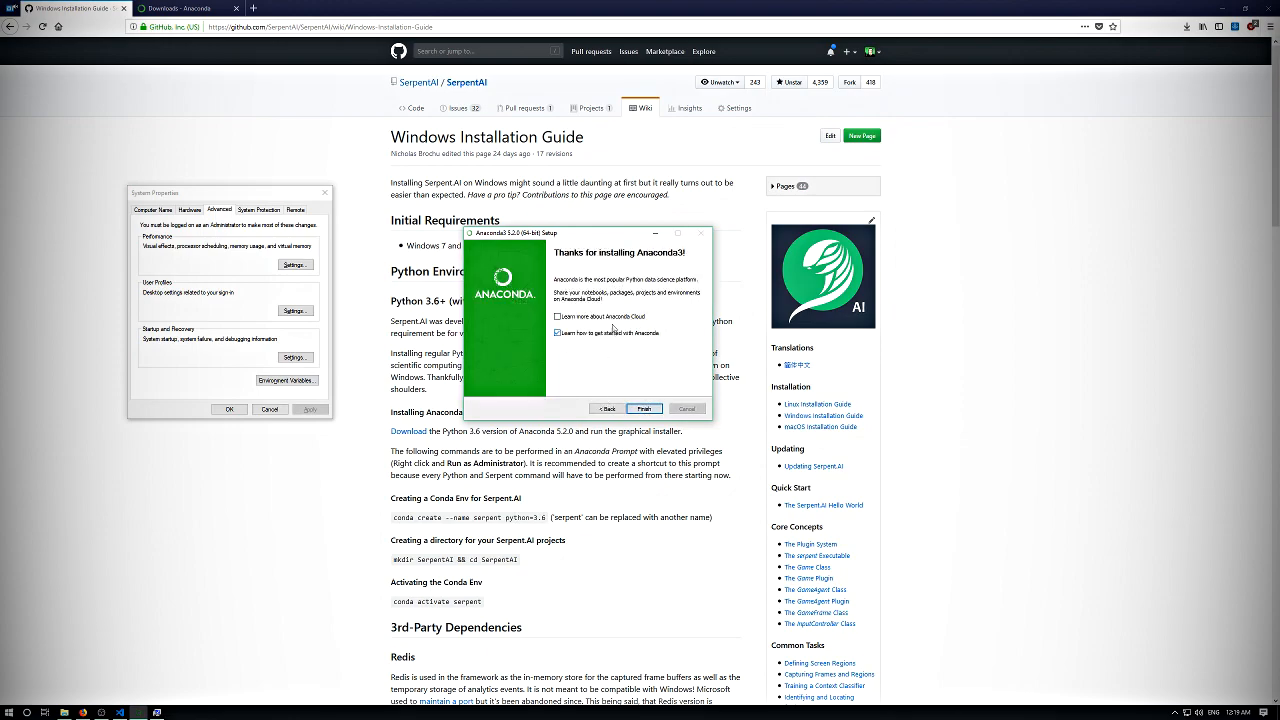
pyautogui.click(607, 332)
pyautogui.click(642, 410)
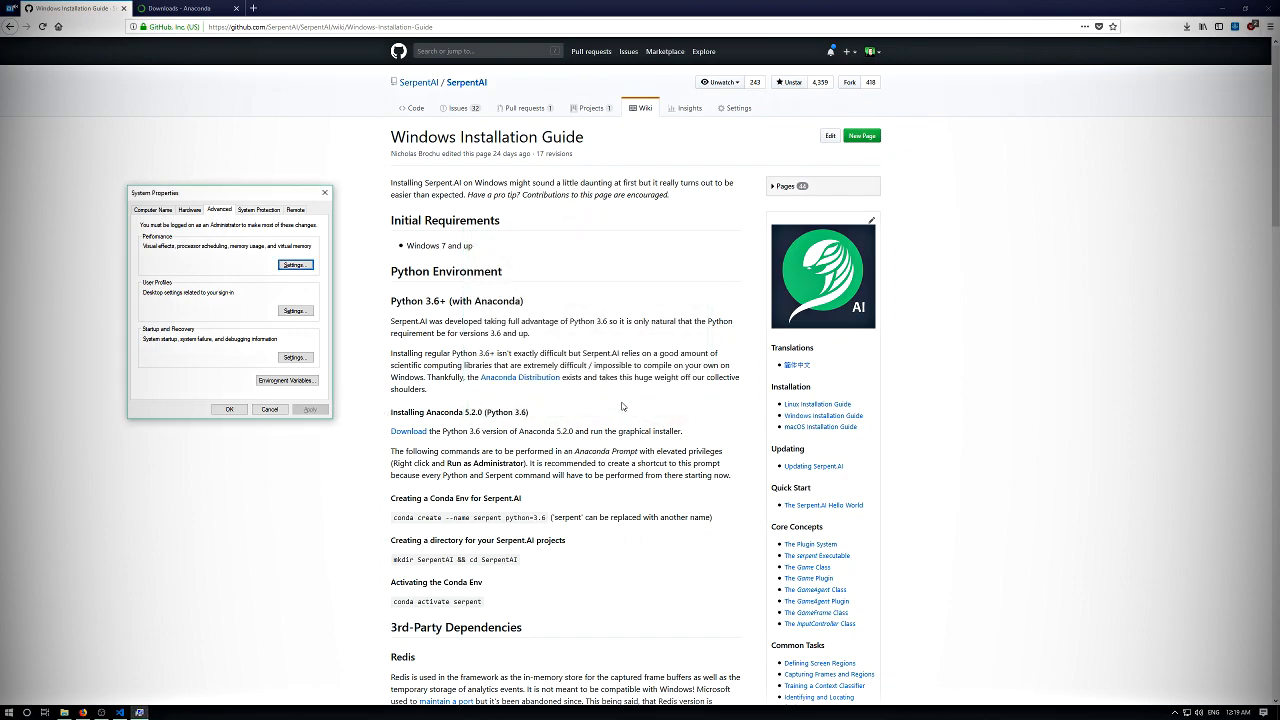
# - Inspect the Anaconda3 entries in the user Path environment variable and close the system dialogs without changes
pyautogui.click(313, 383)
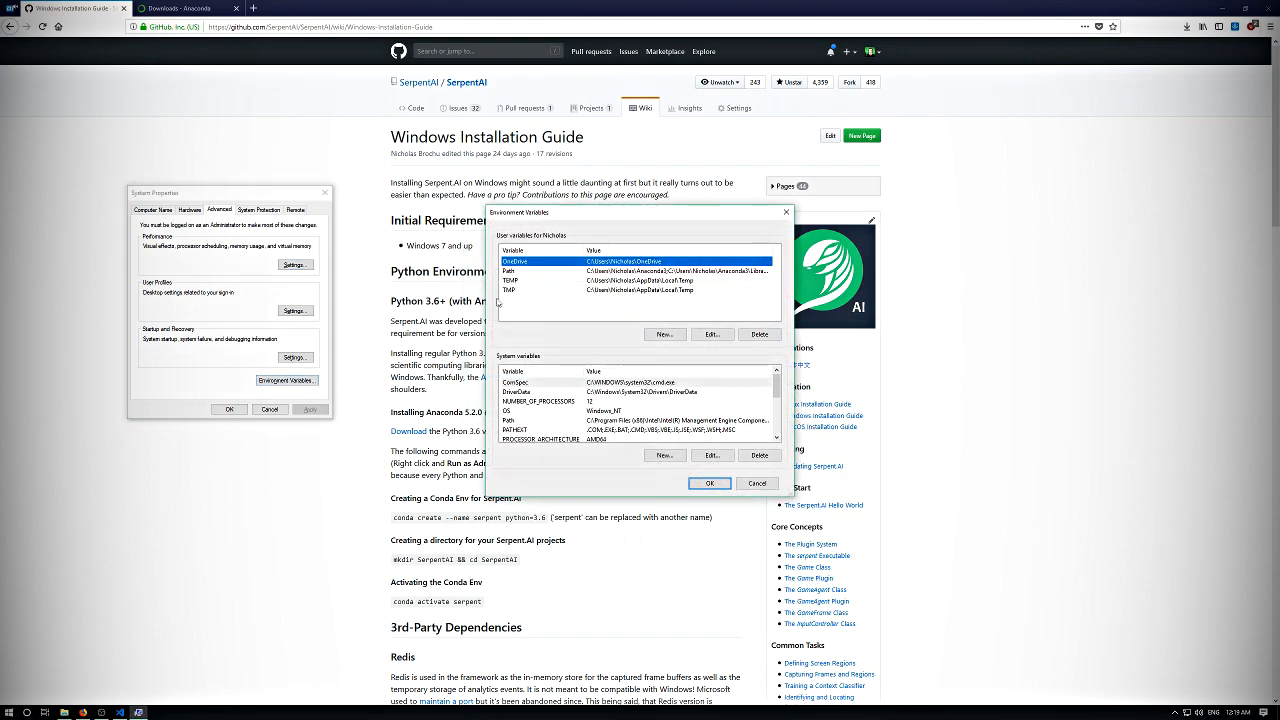
pyautogui.moveTo(733, 430); pyautogui.dragTo(852, 578)
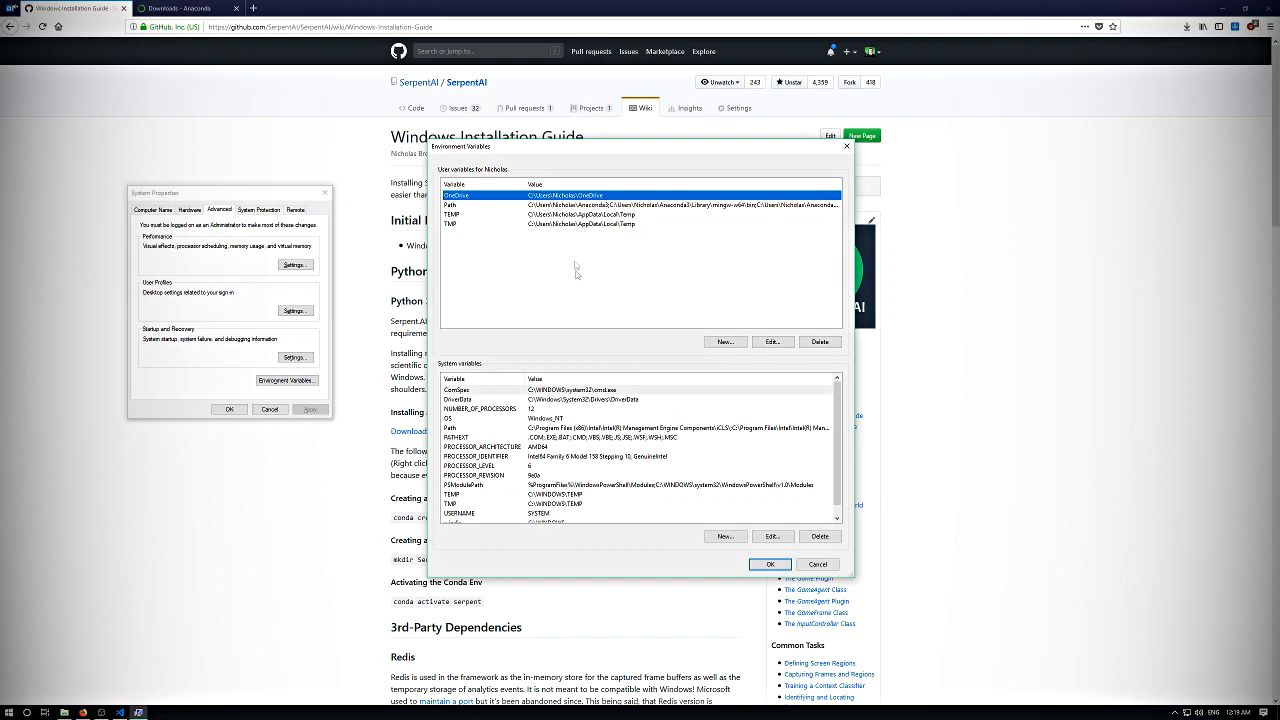
pyautogui.doubleClick(548, 206)
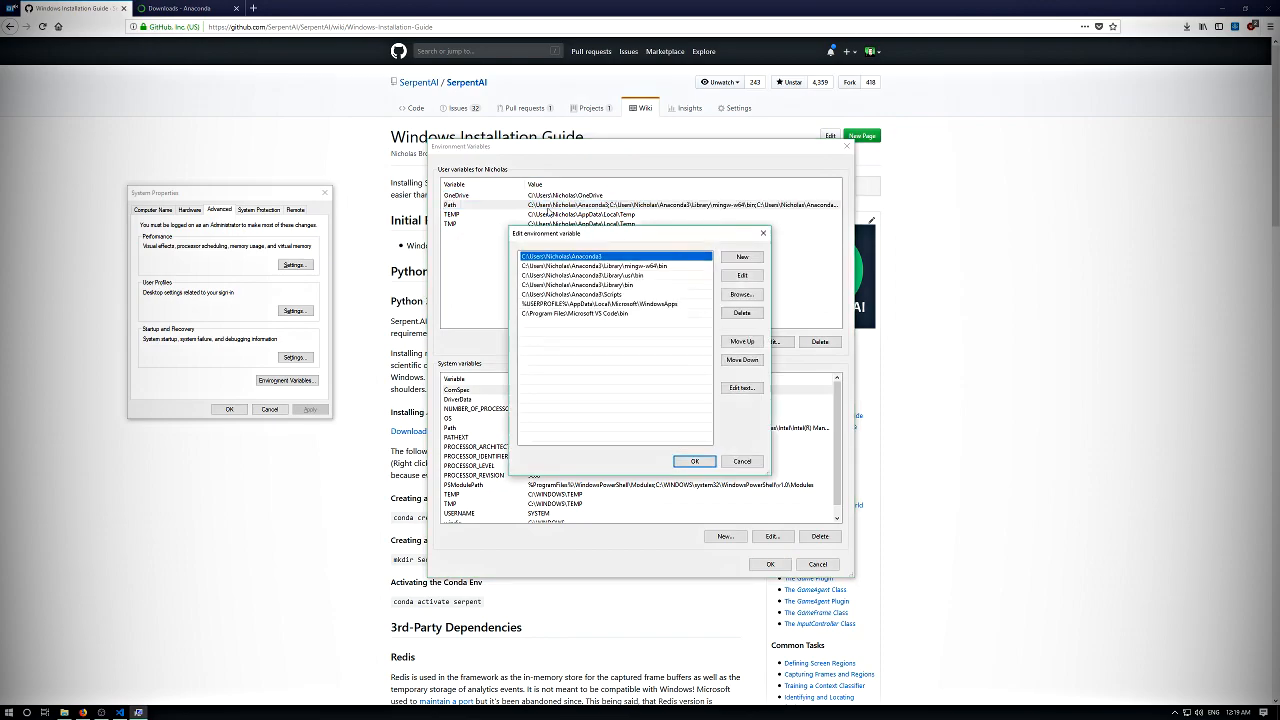
pyautogui.click(615, 267)
pyautogui.click(619, 276)
pyautogui.click(618, 286)
pyautogui.click(607, 257)
pyautogui.click(609, 275)
pyautogui.click(612, 285)
pyautogui.click(614, 294)
pyautogui.click(604, 266)
pyautogui.click(602, 257)
pyautogui.click(604, 276)
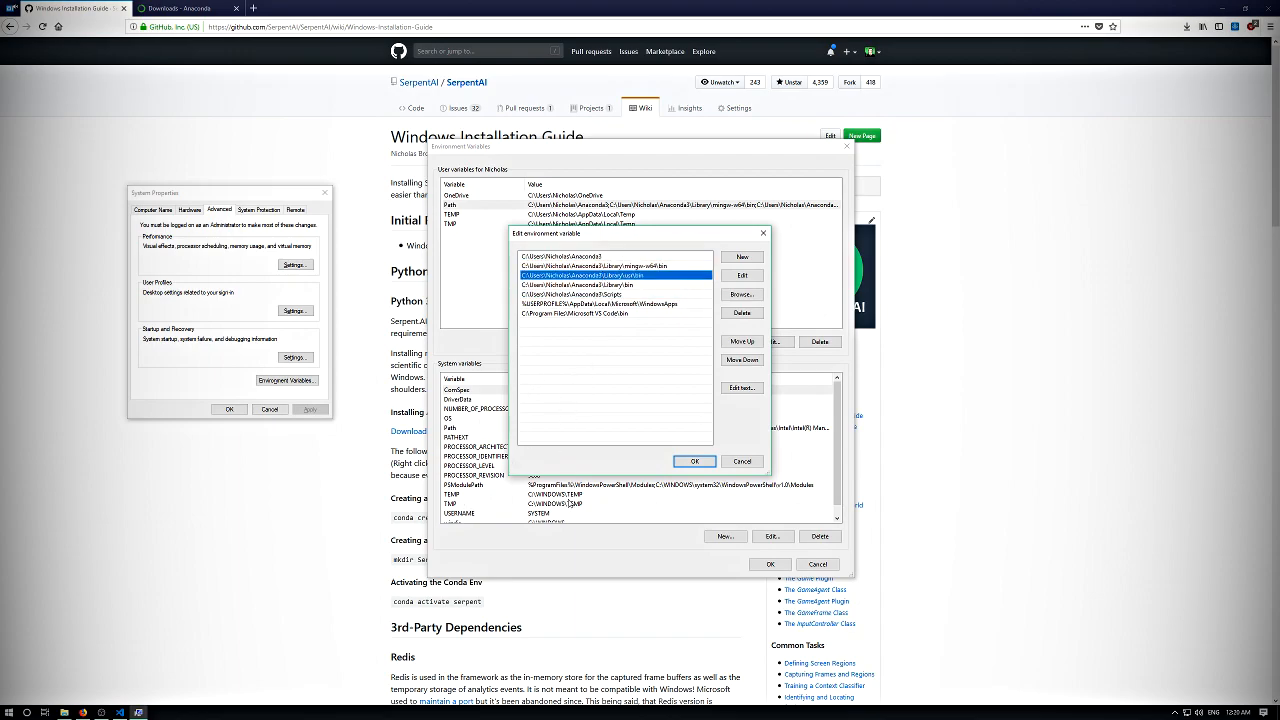
pyautogui.click(597, 286)
pyautogui.click(761, 233)
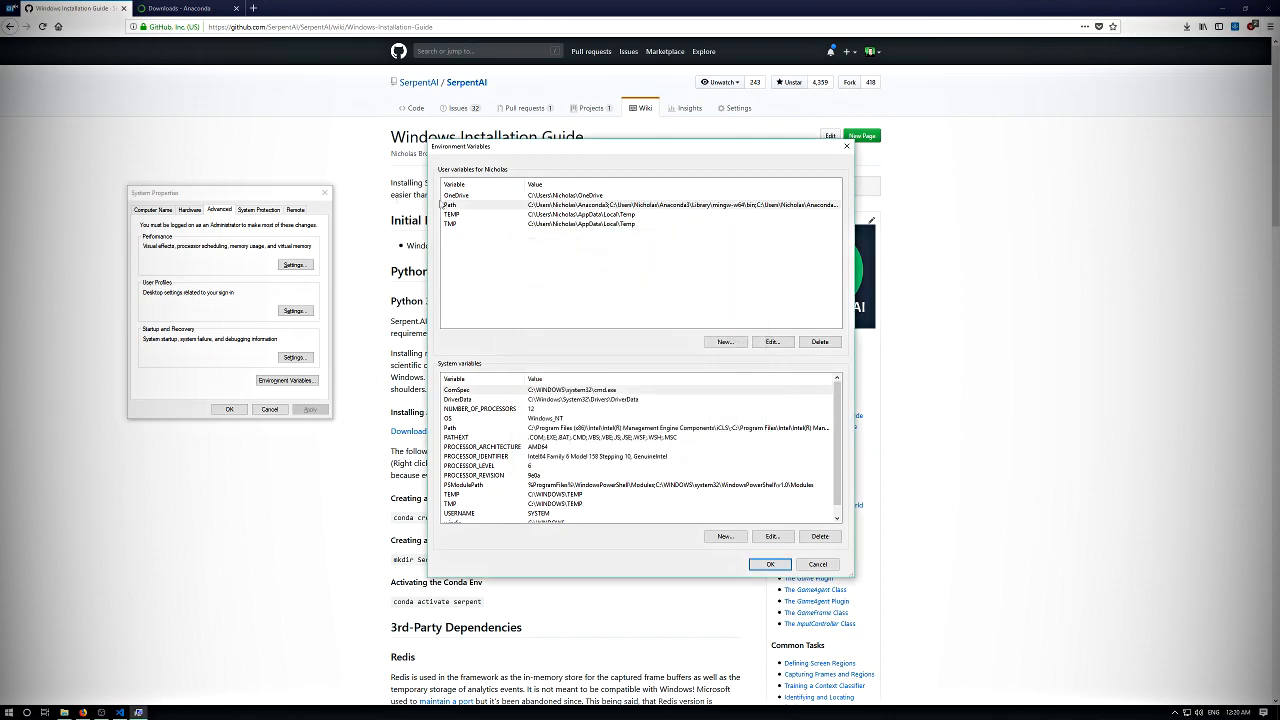
pyautogui.click(846, 146)
pyautogui.click(323, 193)
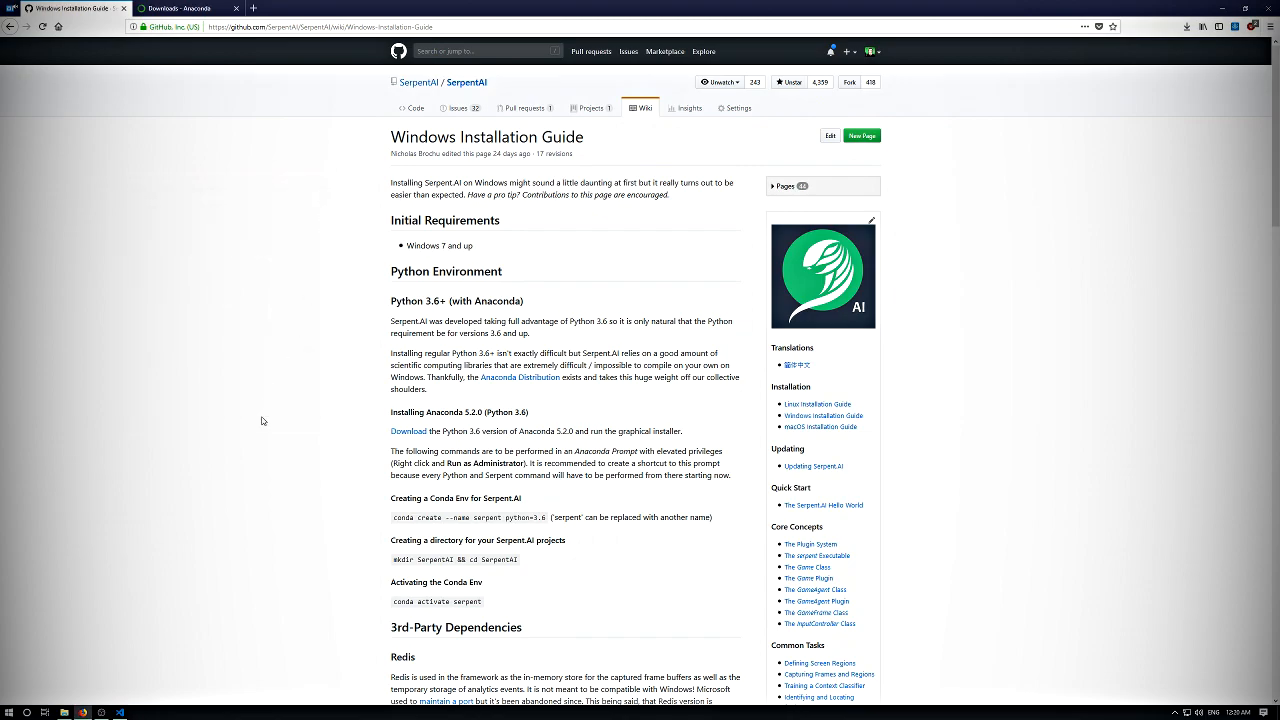
# - Switch to Visual Studio Code, show its integrated terminal in a wider panel, and minimize the window
pyautogui.click(12, 712)
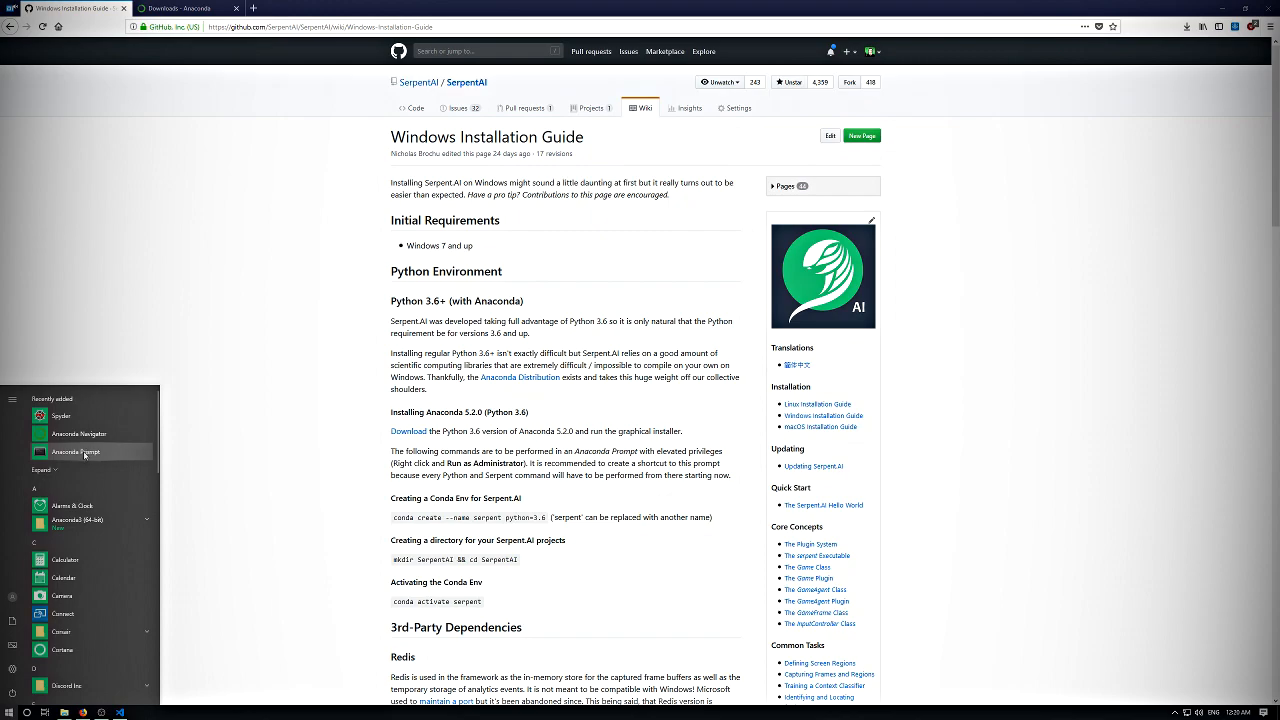
pyautogui.click(119, 712)
pyautogui.hotkey('ctrl', 'k')
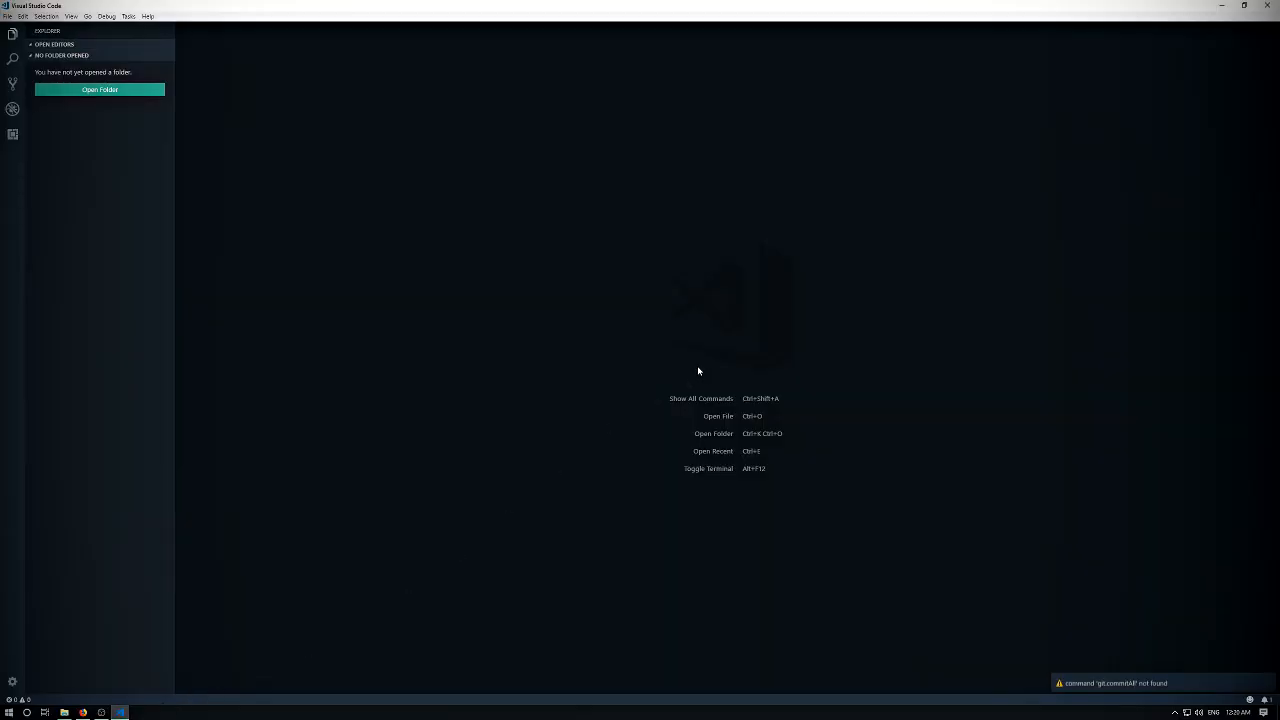
pyautogui.hotkey('alt', 'F12')
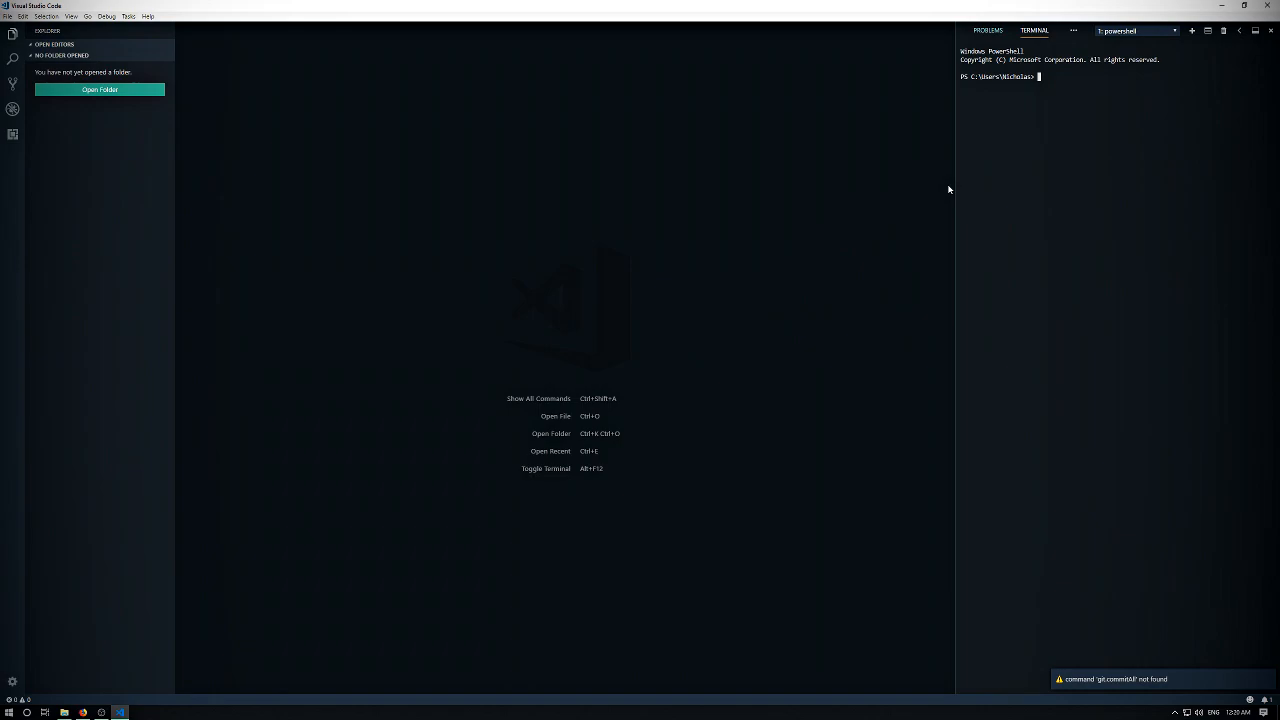
pyautogui.moveTo(955, 183); pyautogui.dragTo(739, 183)
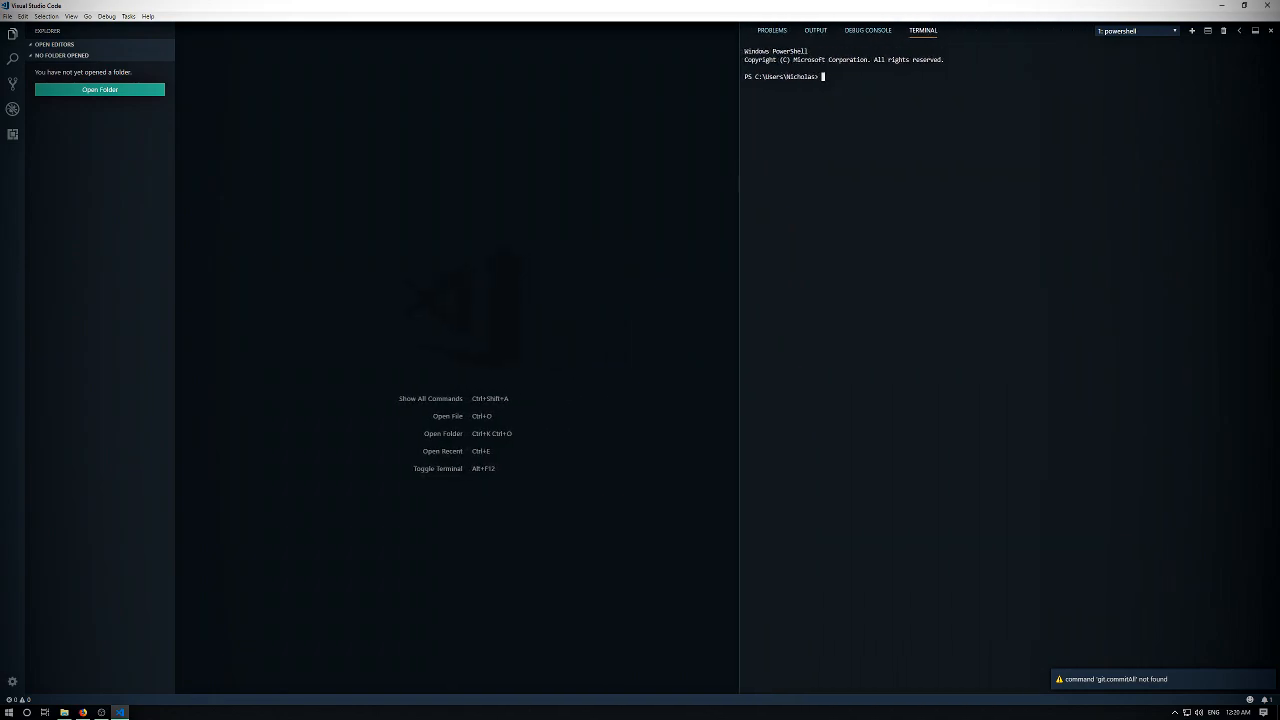
pyautogui.click(1224, 8)
# - Launch Anaconda Prompt and set the default console font size to 20
pyautogui.click(8, 712)
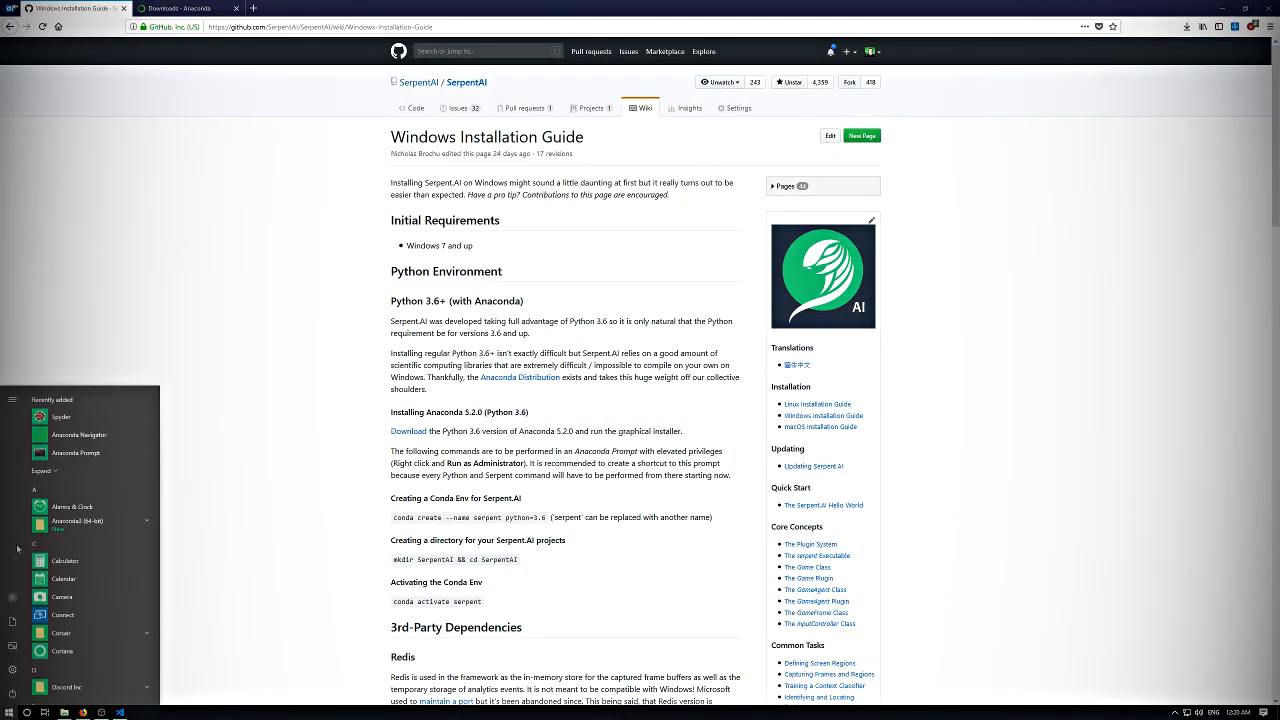
pyautogui.click(75, 452)
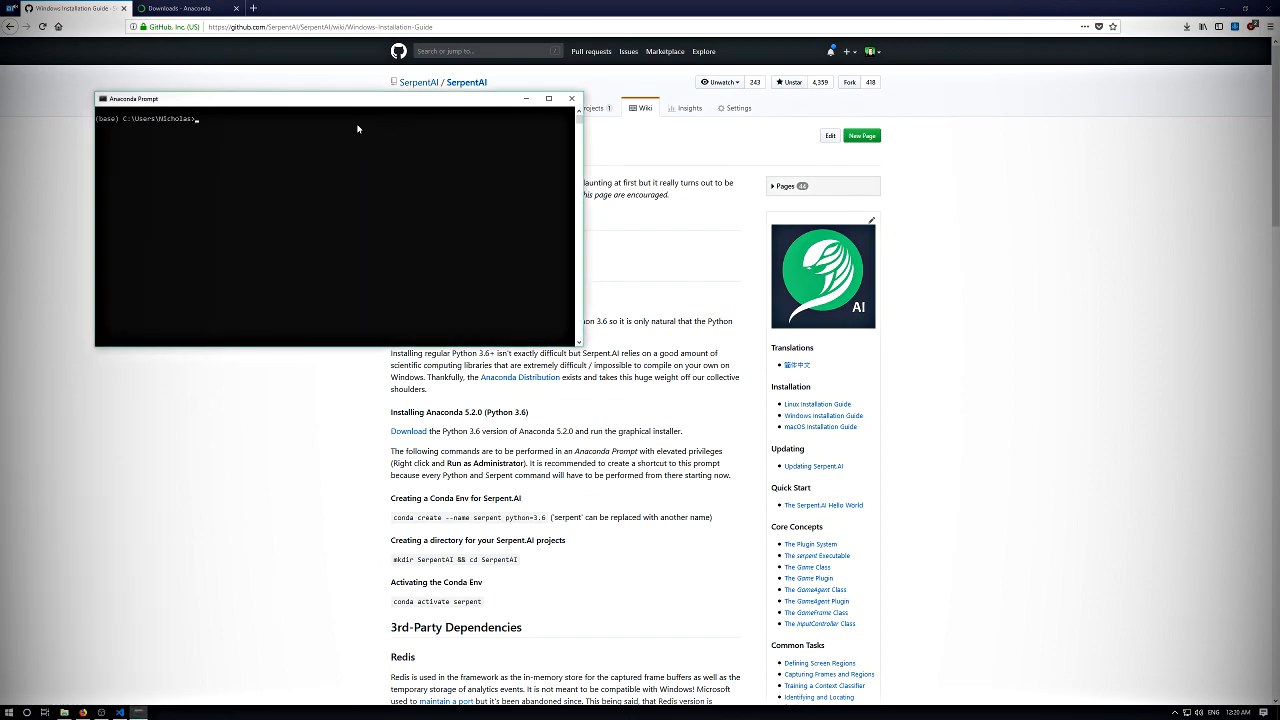
pyautogui.moveTo(283, 104); pyautogui.dragTo(569, 216)
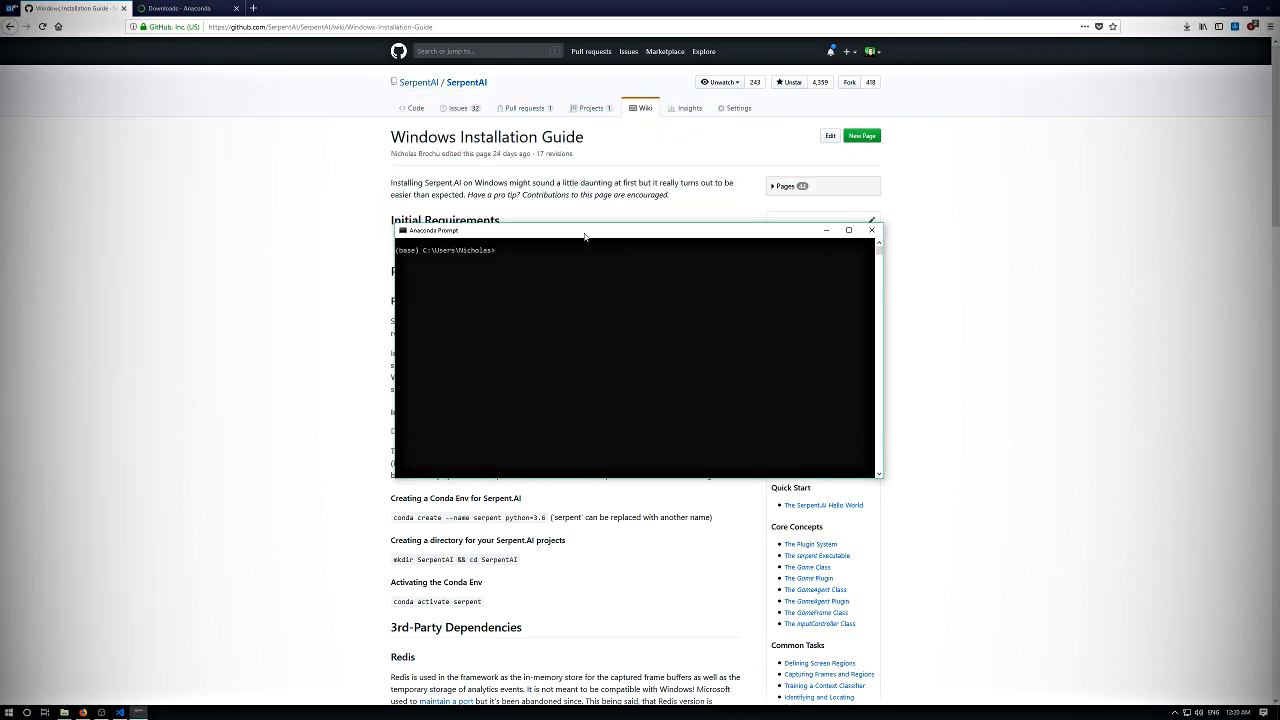
pyautogui.rightClick(569, 216)
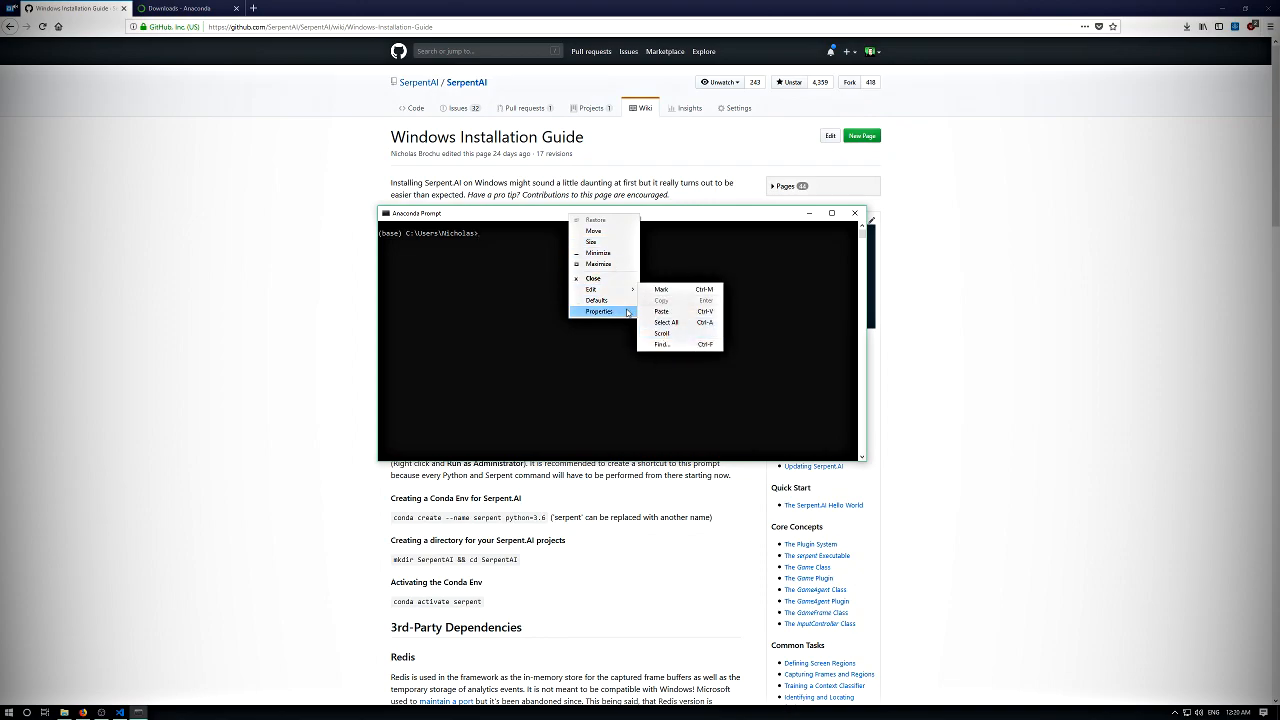
pyautogui.click(596, 300)
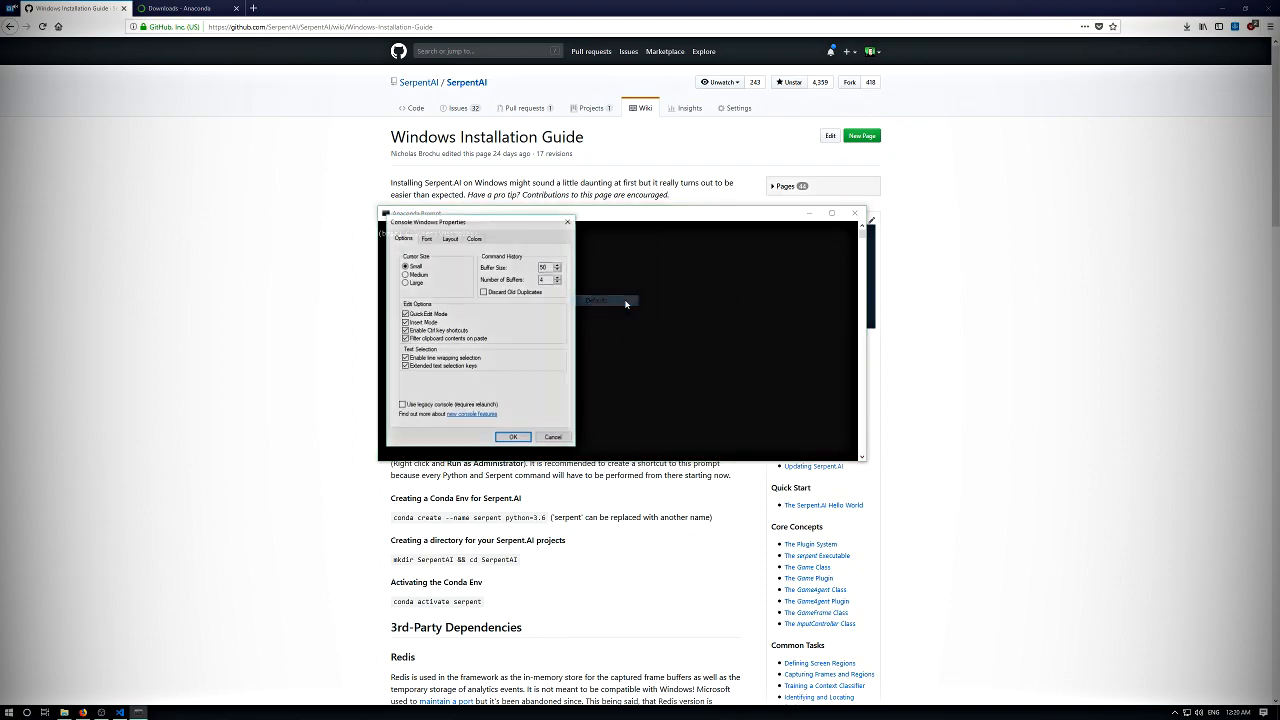
pyautogui.moveTo(520, 220); pyautogui.dragTo(646, 271)
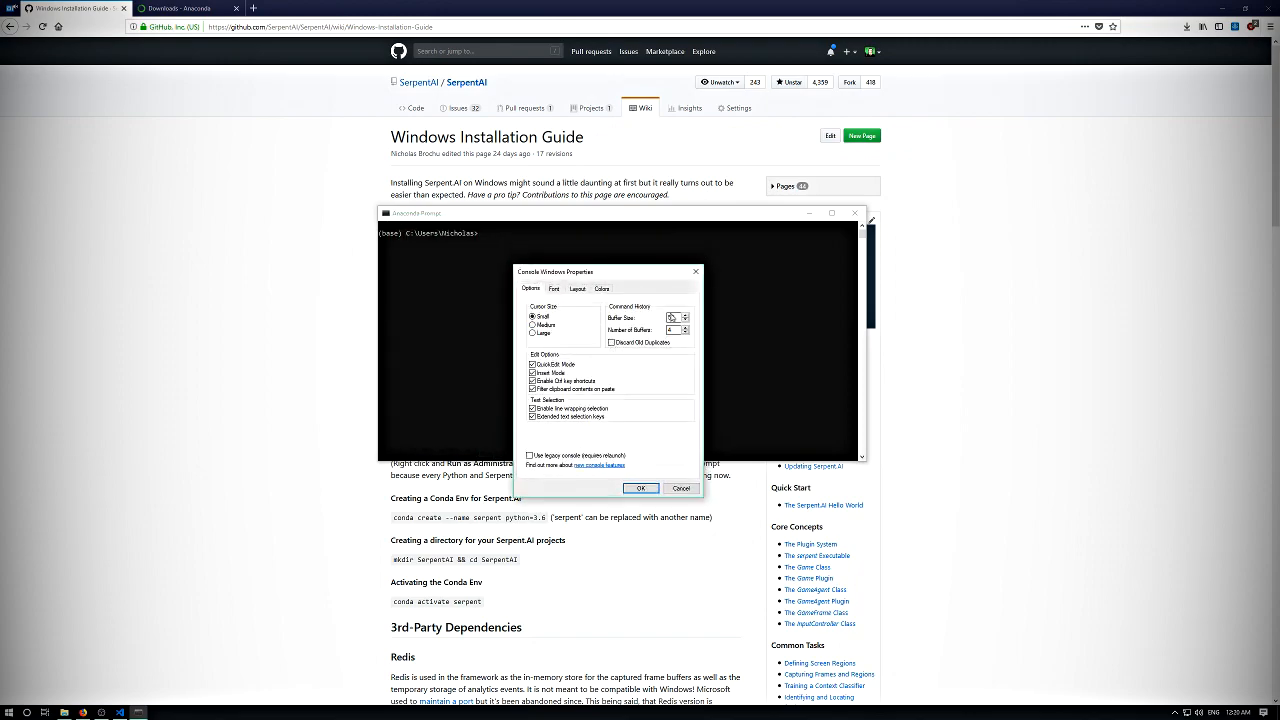
pyautogui.click(556, 288)
pyautogui.click(534, 336)
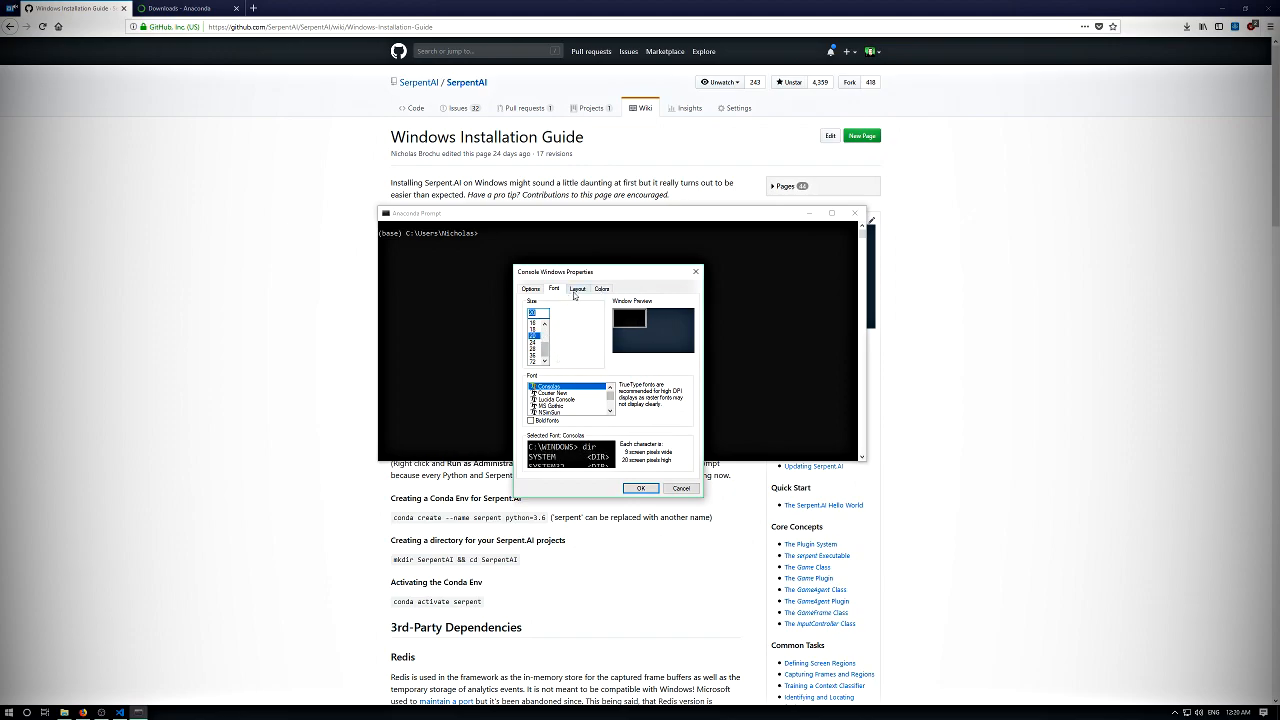
pyautogui.click(639, 487)
# - Close and relaunch Anaconda Prompt, and position its window over the upper part of the installation guide
pyautogui.click(855, 213)
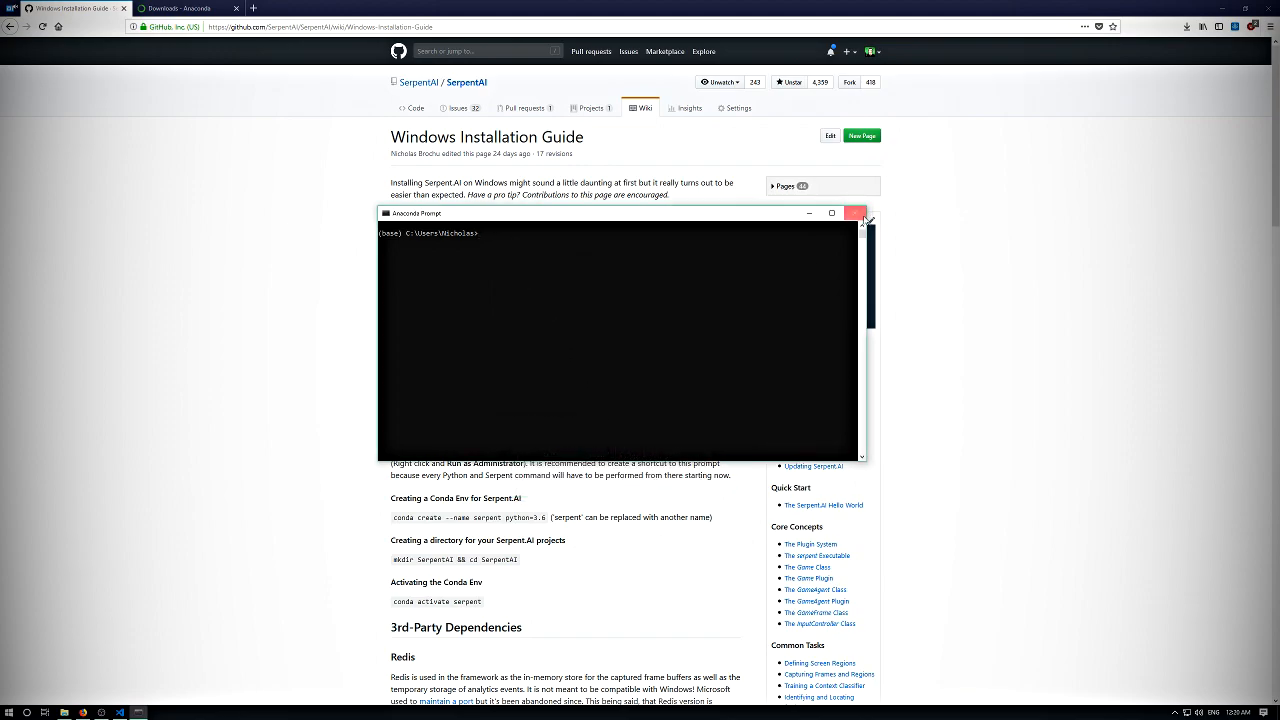
pyautogui.click(9, 712)
pyautogui.click(75, 451)
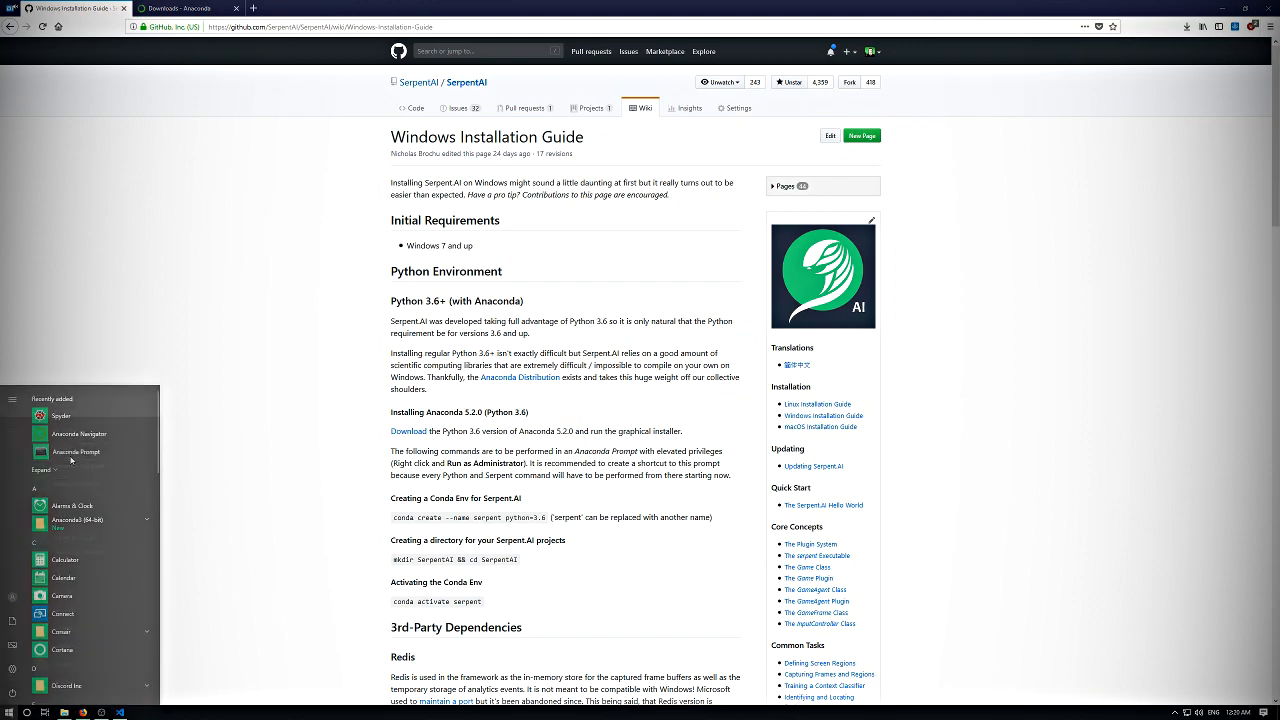
pyautogui.moveTo(337, 166); pyautogui.dragTo(550, 243)
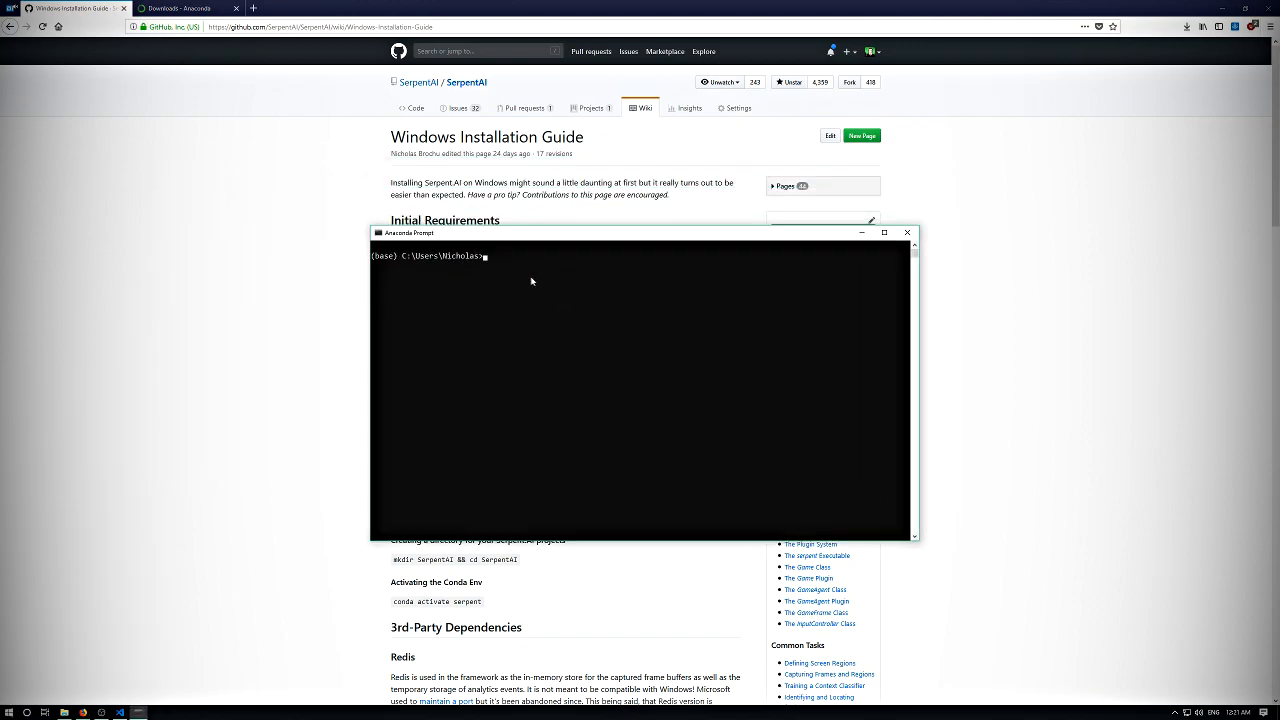
pyautogui.press('Return')
pyautogui.click(520, 285)
pyautogui.moveTo(757, 234); pyautogui.dragTo(703, 190)
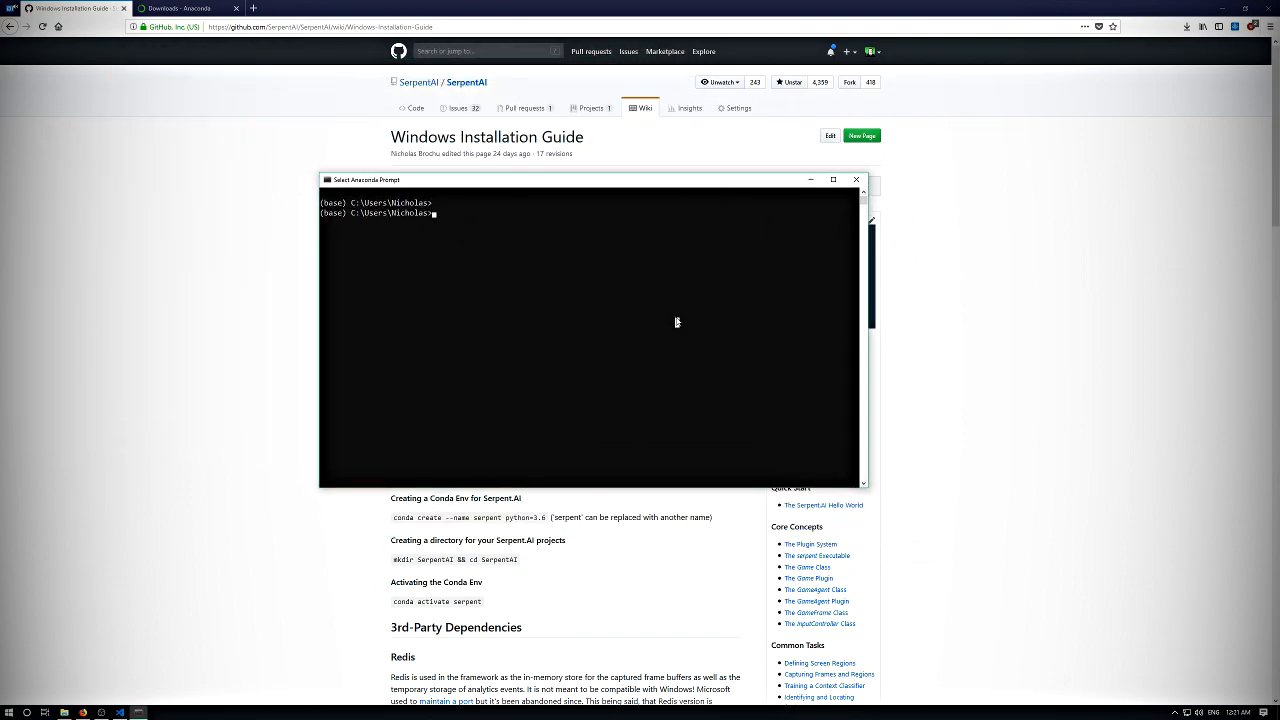
# - Start the Python interpreter in Anaconda Prompt to check its version, and leave it with exit()
pyautogui.press('Return')
pyautogui.press('Return')
pyautogui.write('pyt')
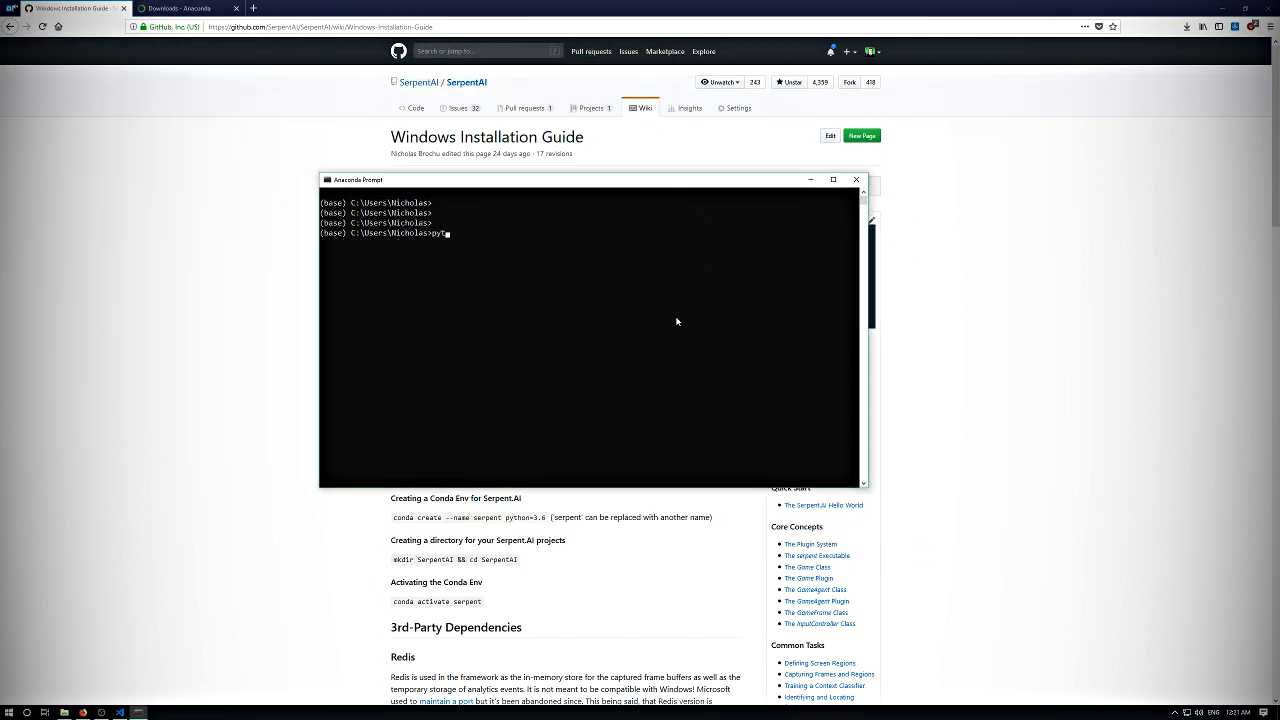
pyautogui.write('tyty')
pyautogui.press('BackSpace')
pyautogui.write('hon')
pyautogui.press('Return')
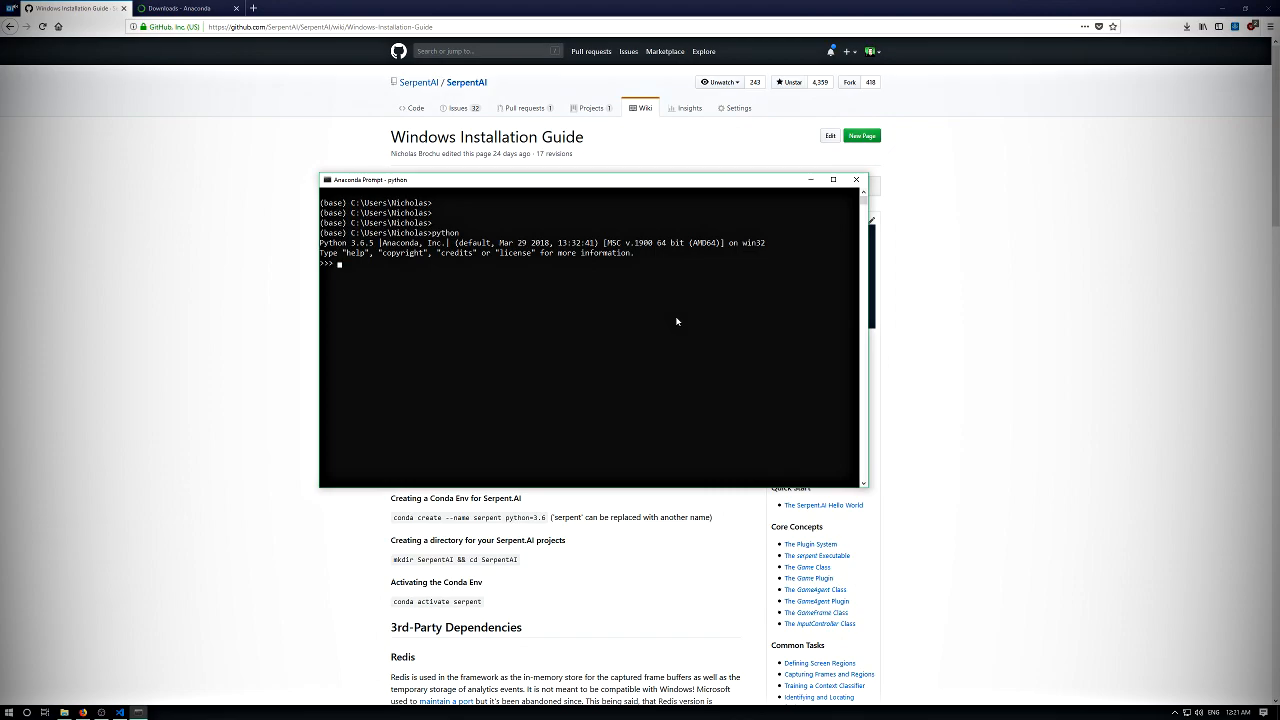
pyautogui.write('exit()')
pyautogui.press('Return')
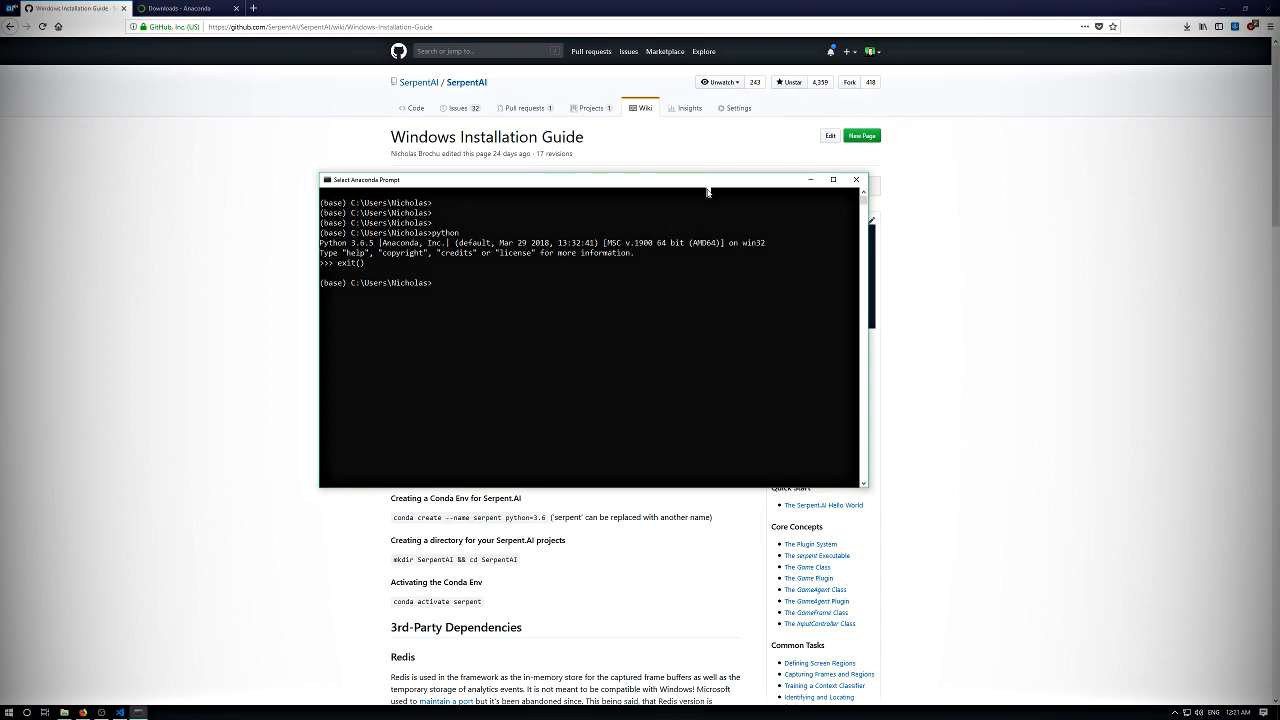
# - Run pip without arguments in Anaconda Prompt to check that it is available
pyautogui.moveTo(641, 185); pyautogui.dragTo(623, 130)
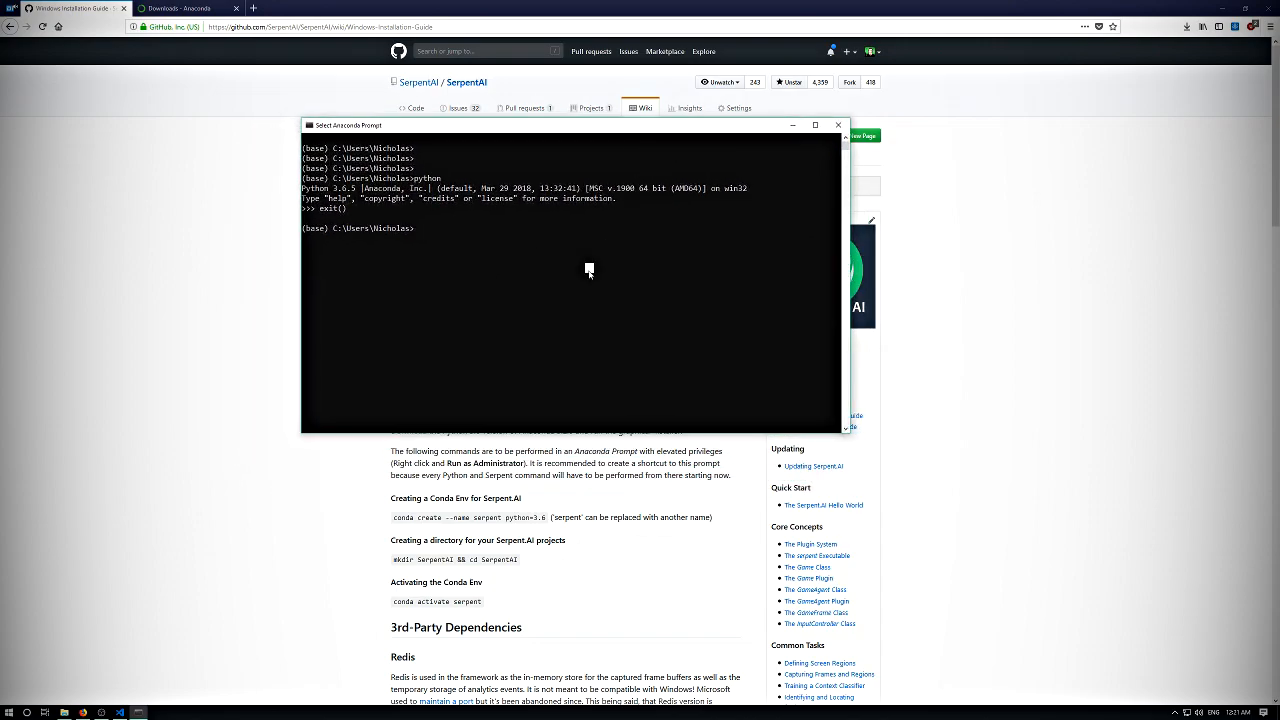
pyautogui.write('pip')
pyautogui.press('Return')
pyautogui.press('Return')
pyautogui.press('Return')
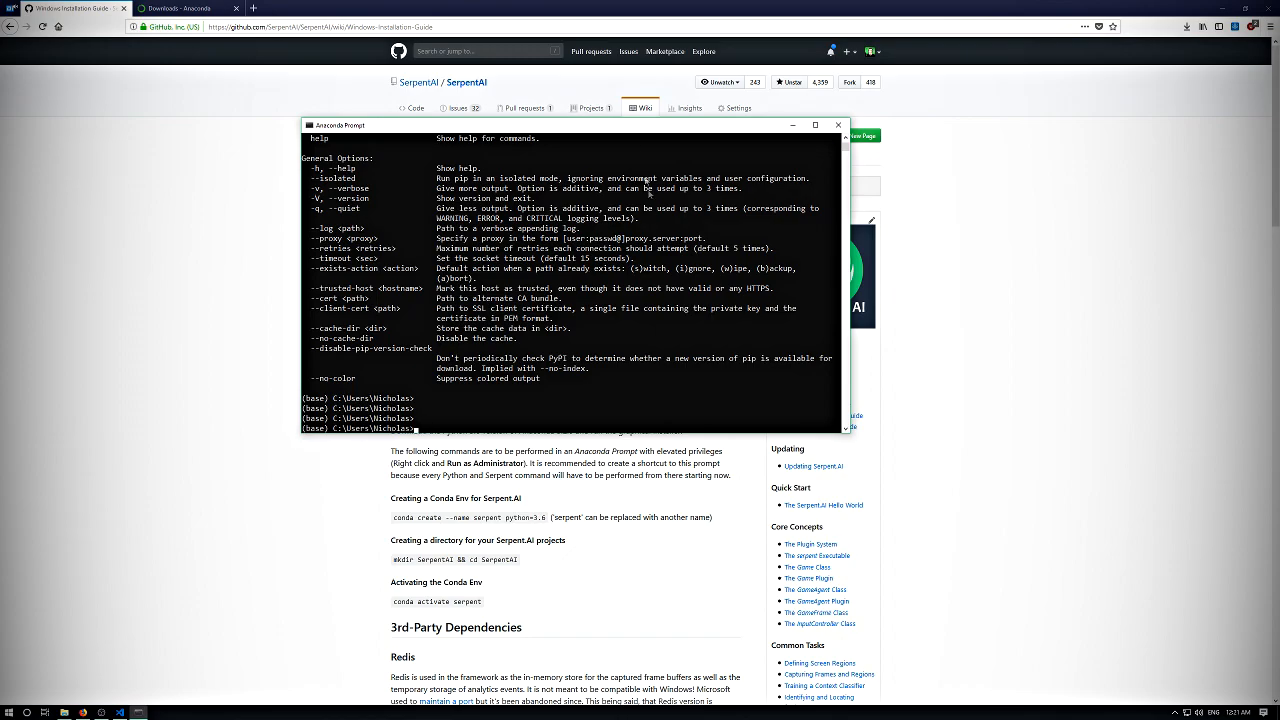
# - Switch to the installation guide in Firefox and copy the command "conda create --name serpent python=3.6"
pyautogui.moveTo(703, 135); pyautogui.dragTo(487, 97)
pyautogui.click(713, 431)
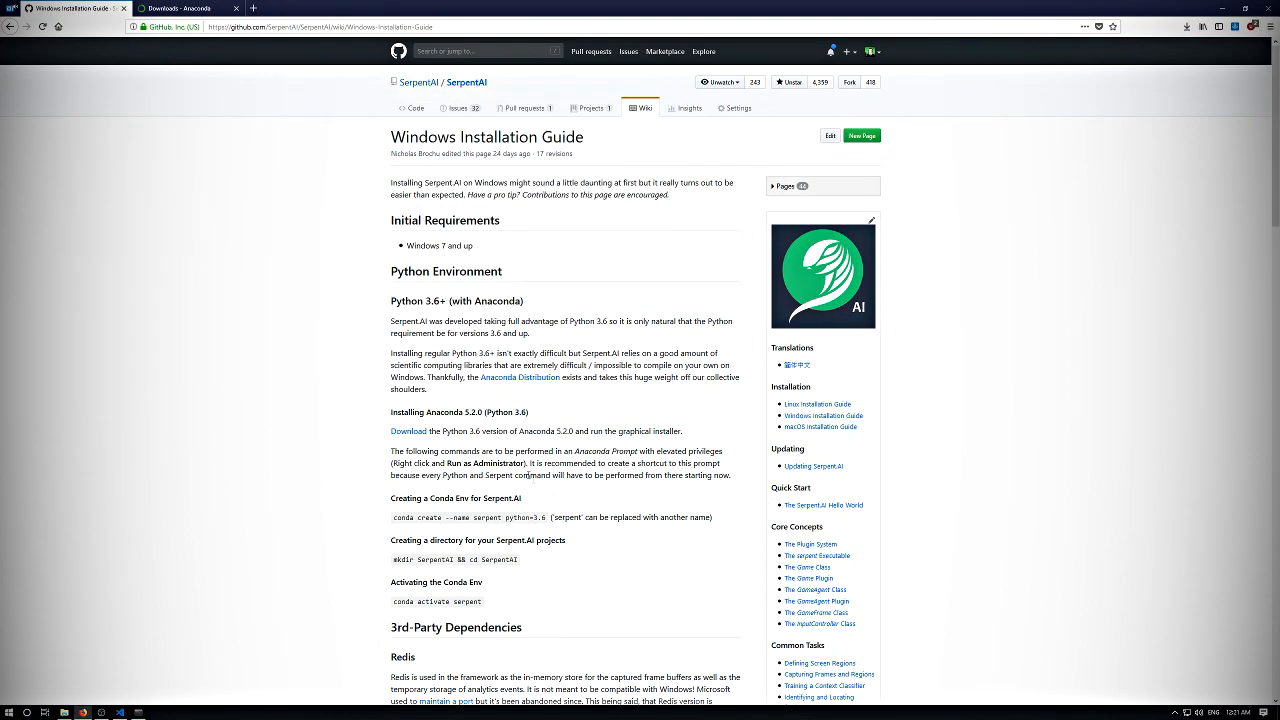
pyautogui.scroll(-4, 490, 392)
pyautogui.moveTo(394, 233); pyautogui.dragTo(547, 239)
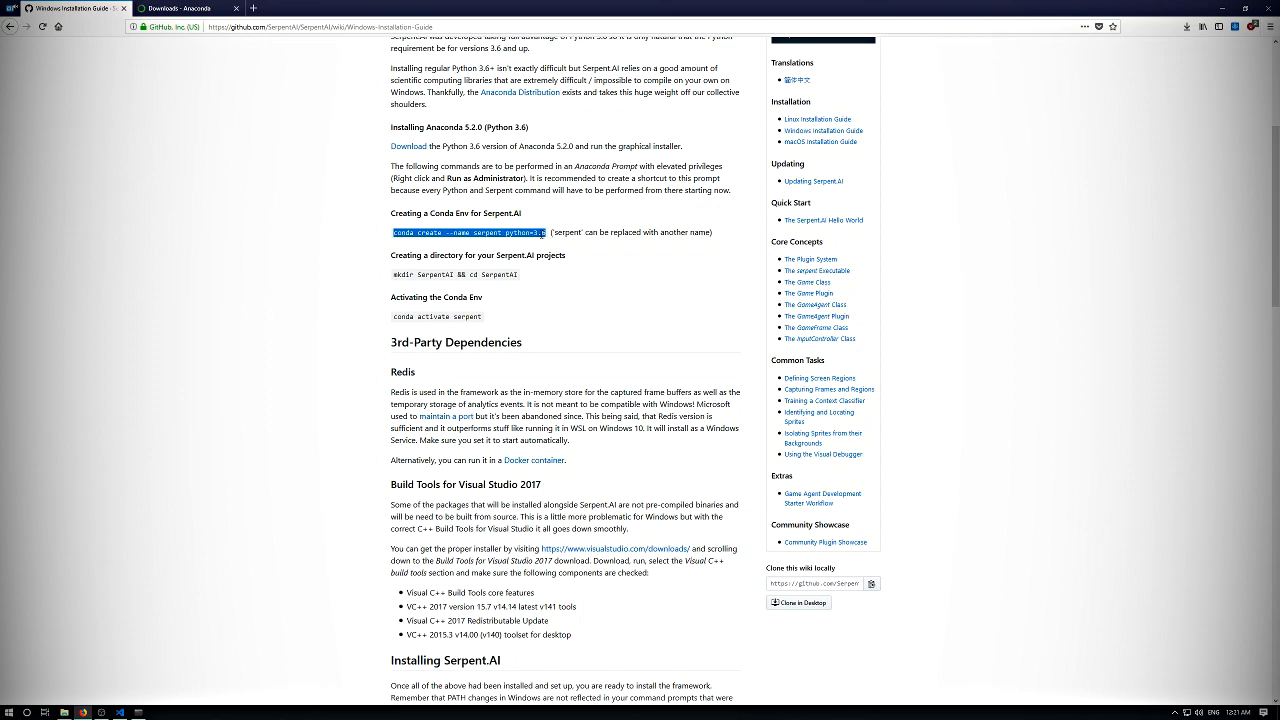
pyautogui.rightClick(540, 236)
pyautogui.click(560, 243)
pyautogui.rightClick(476, 236)
pyautogui.click(482, 241)
pyautogui.rightClick(483, 236)
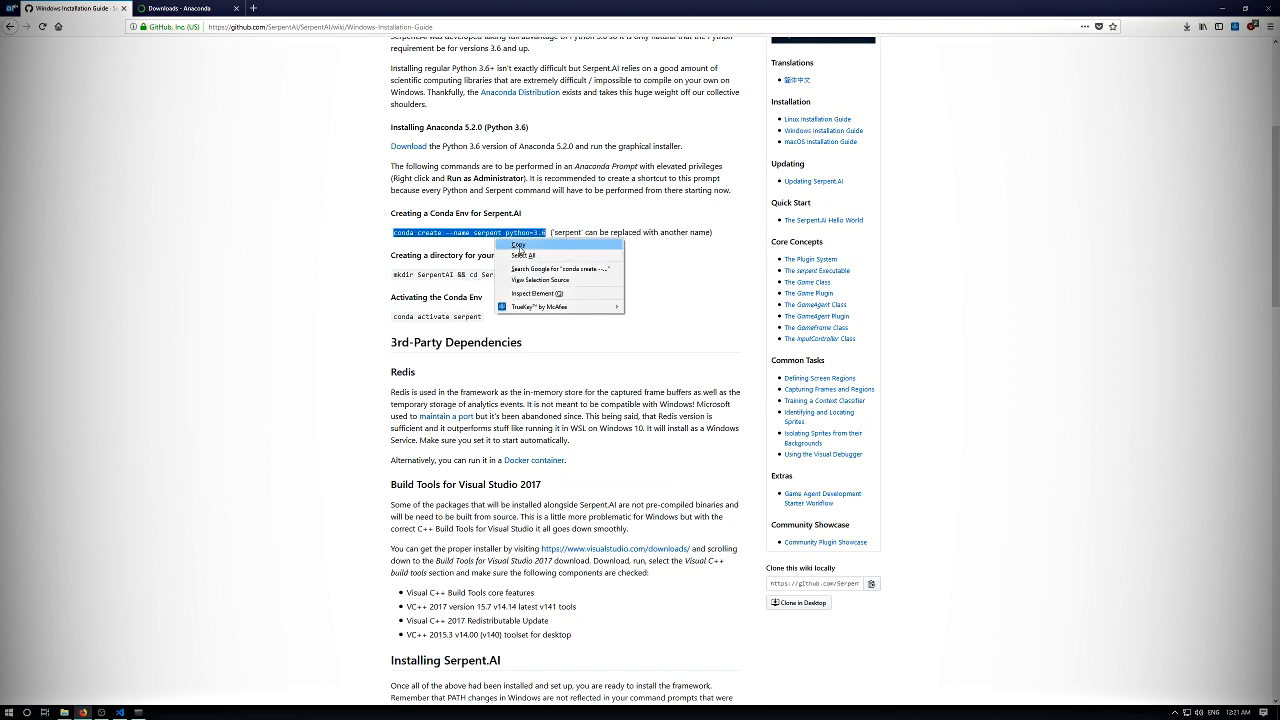
pyautogui.click(520, 249)
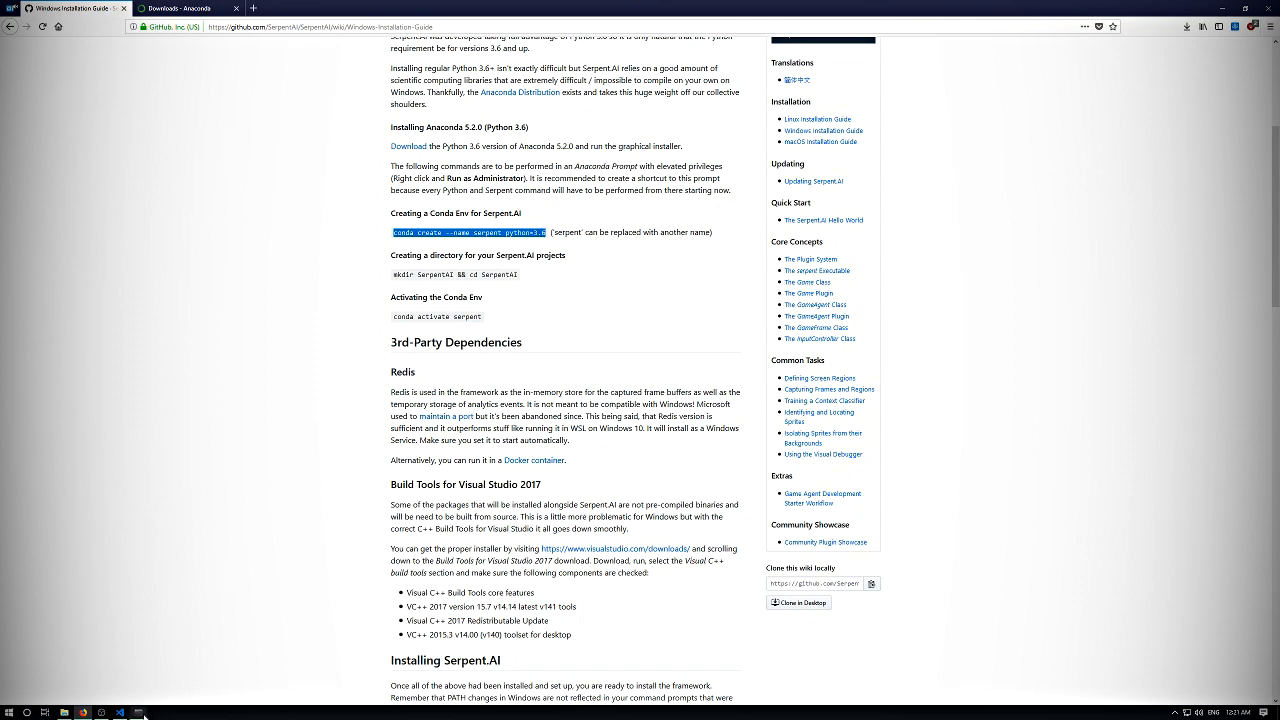
# - Run "conda create --name serpent python=3.6" in Anaconda Prompt and accept the package plan with y
pyautogui.moveTo(120, 712)
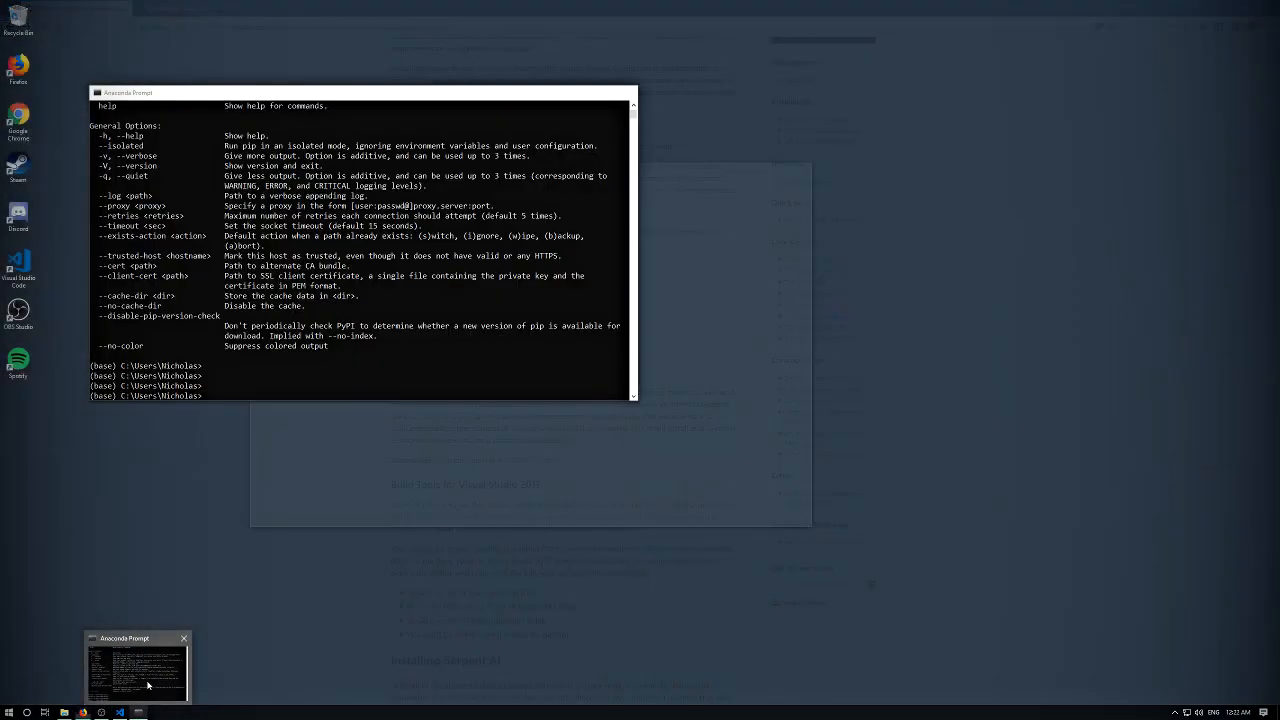
pyautogui.click(147, 685)
pyautogui.rightClick(313, 352)
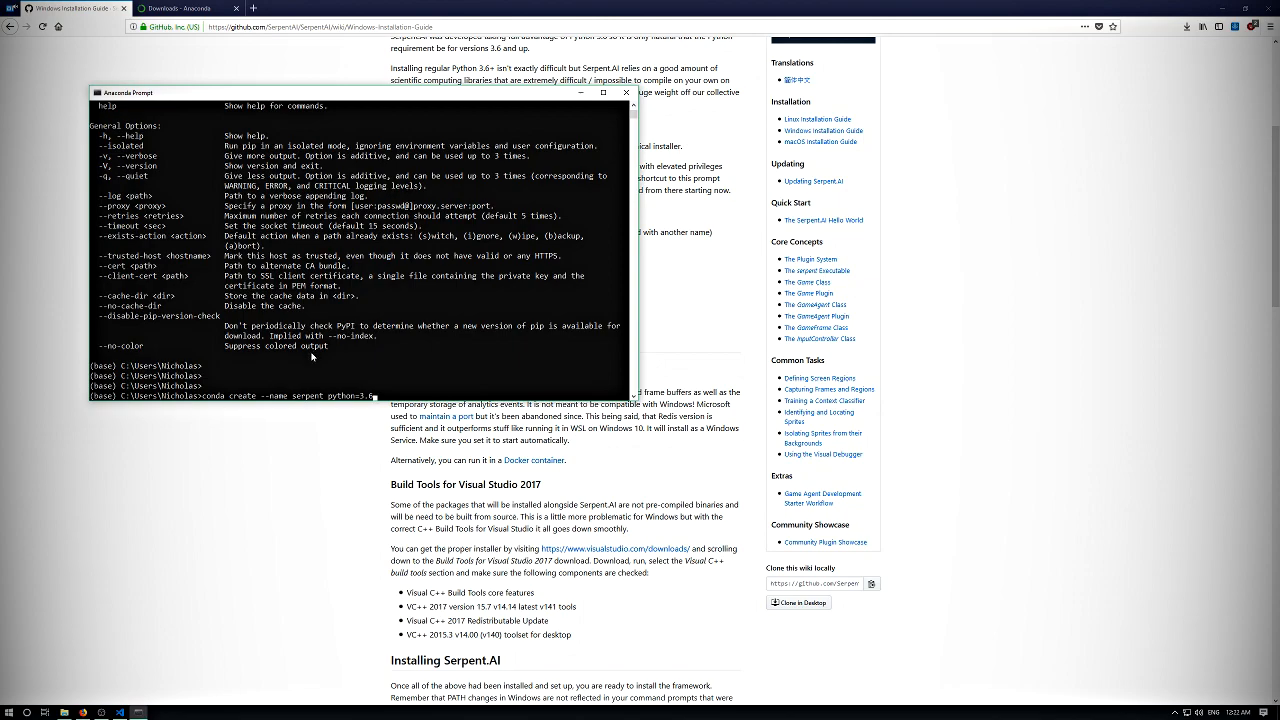
pyautogui.moveTo(392, 97); pyautogui.dragTo(620, 110)
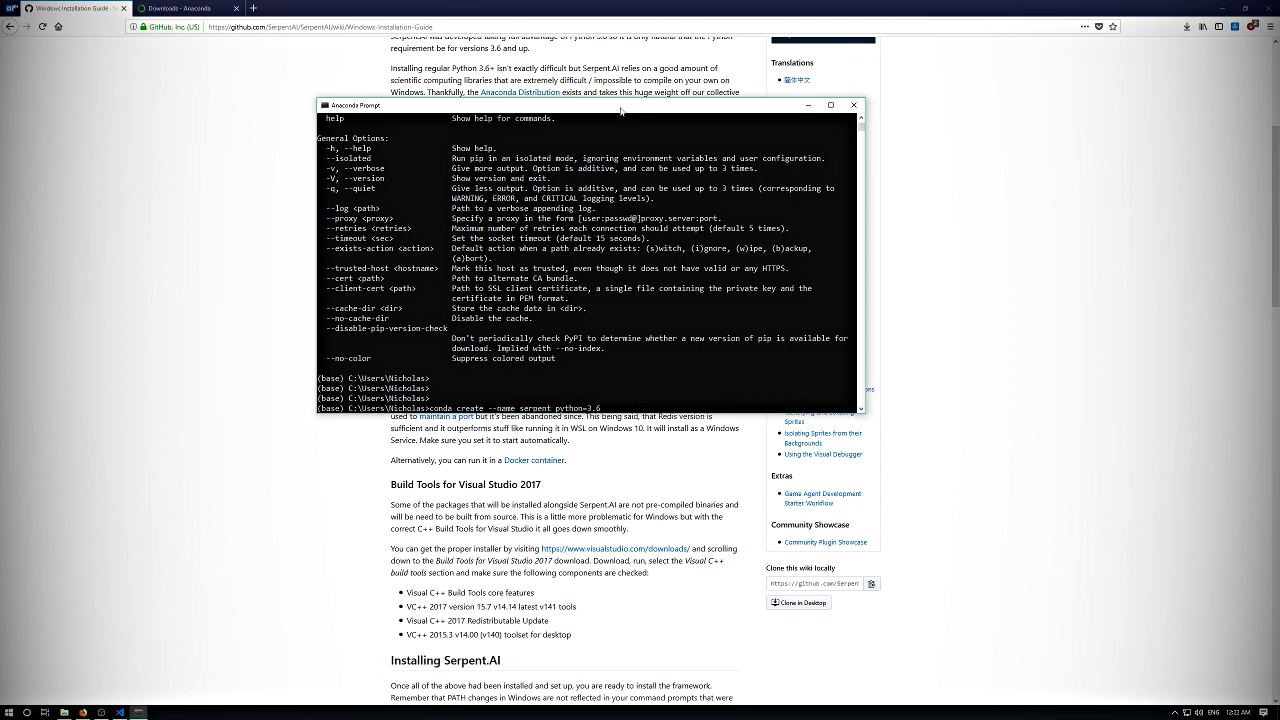
pyautogui.press('Return')
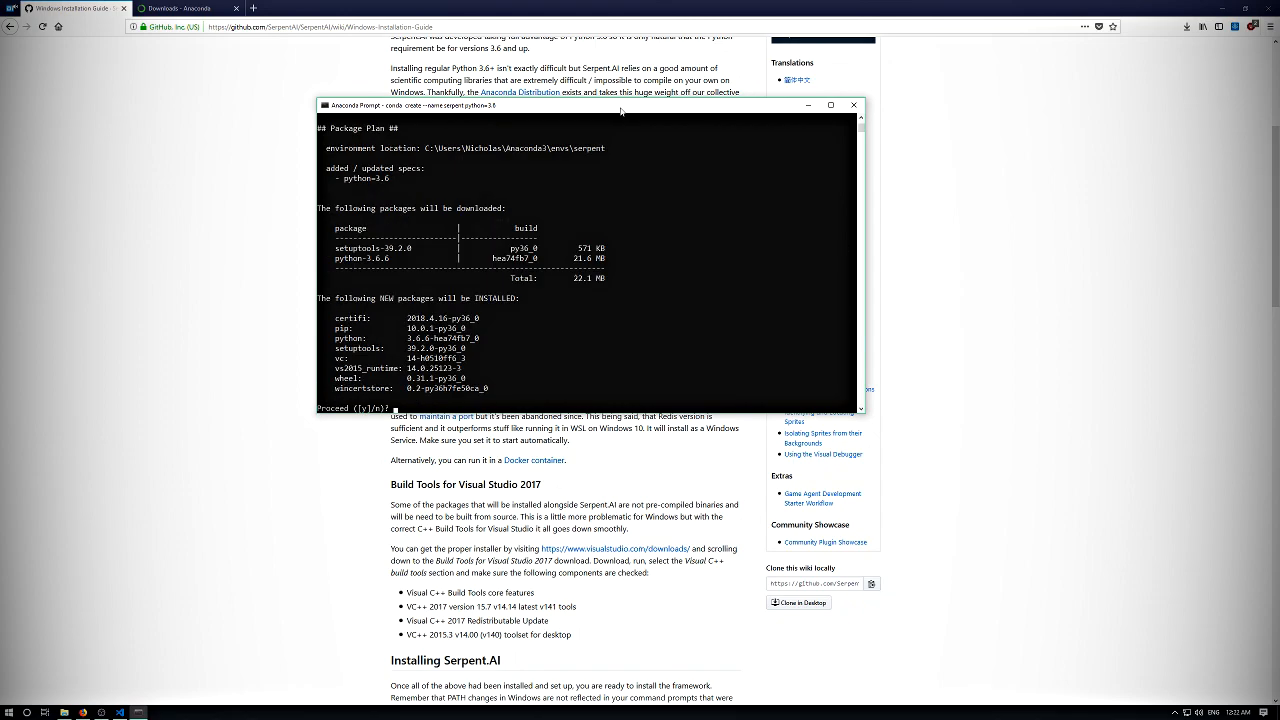
pyautogui.write('y')
pyautogui.press('Return')
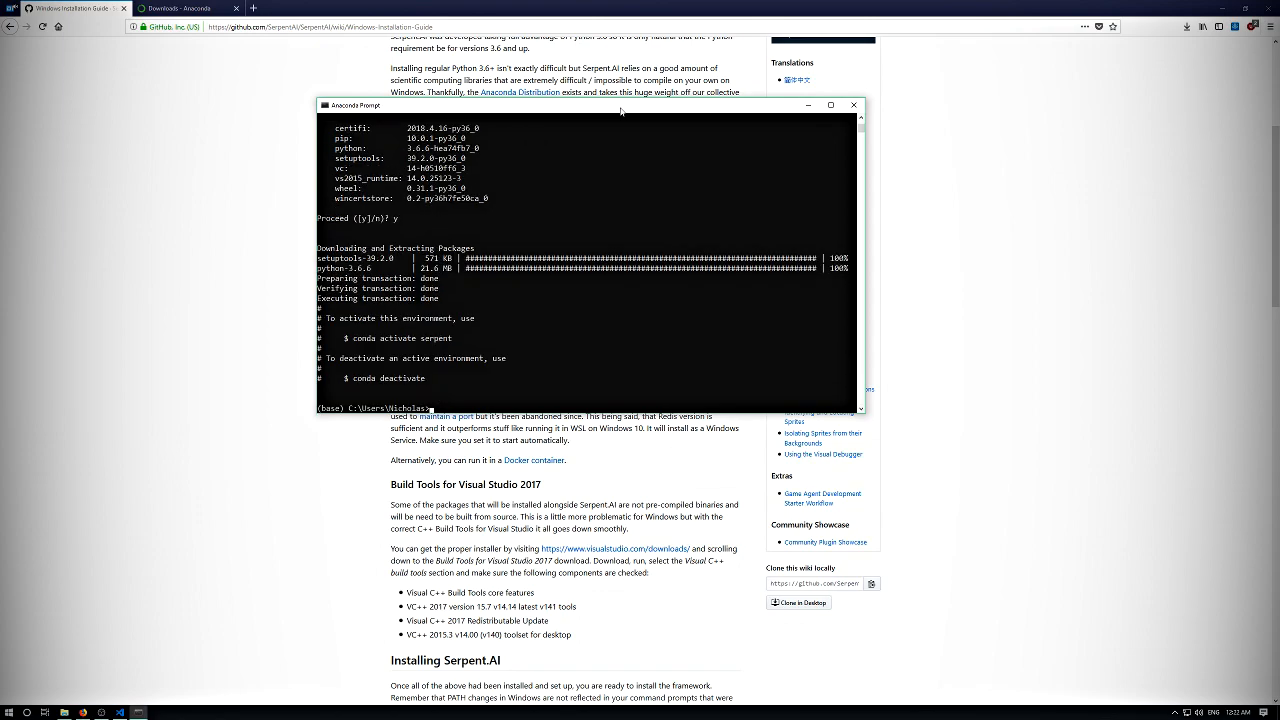
pyautogui.press('Return')
pyautogui.press('Return')
pyautogui.press('Return')
pyautogui.press('Return')
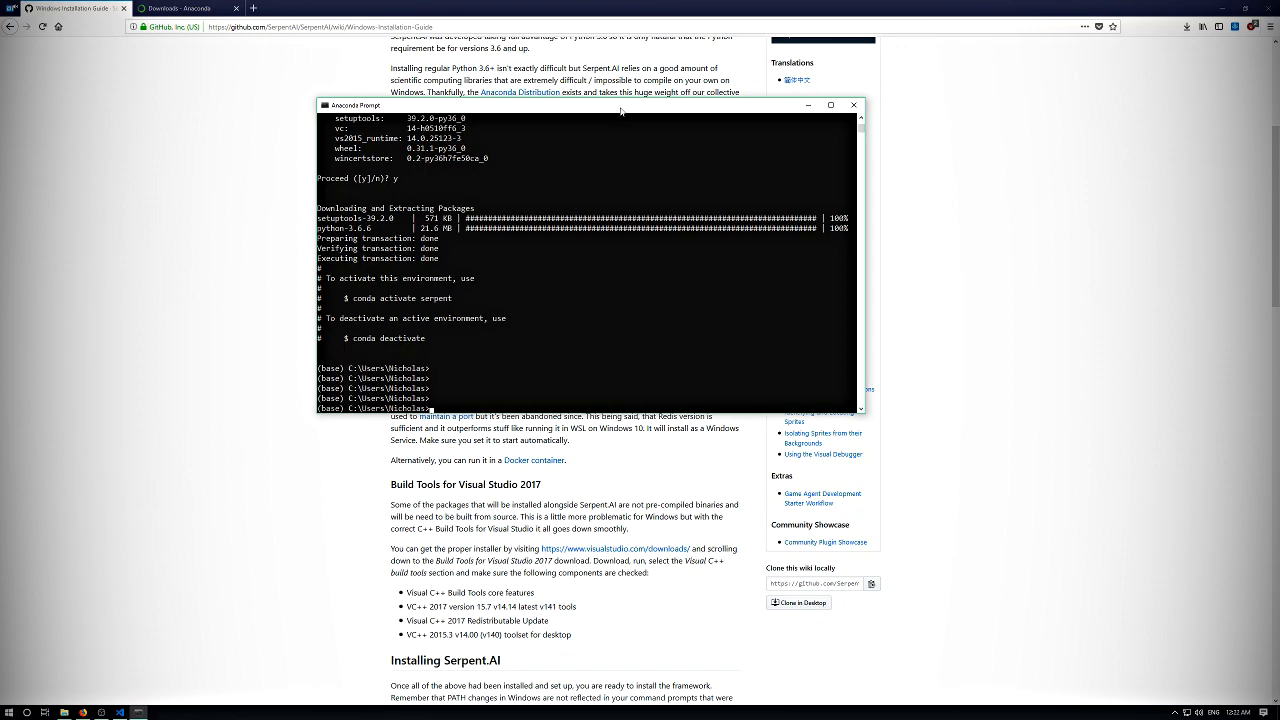
pyautogui.press('Return')
pyautogui.press('Return')
pyautogui.press('Return')
pyautogui.press('Return')
pyautogui.write('pip')
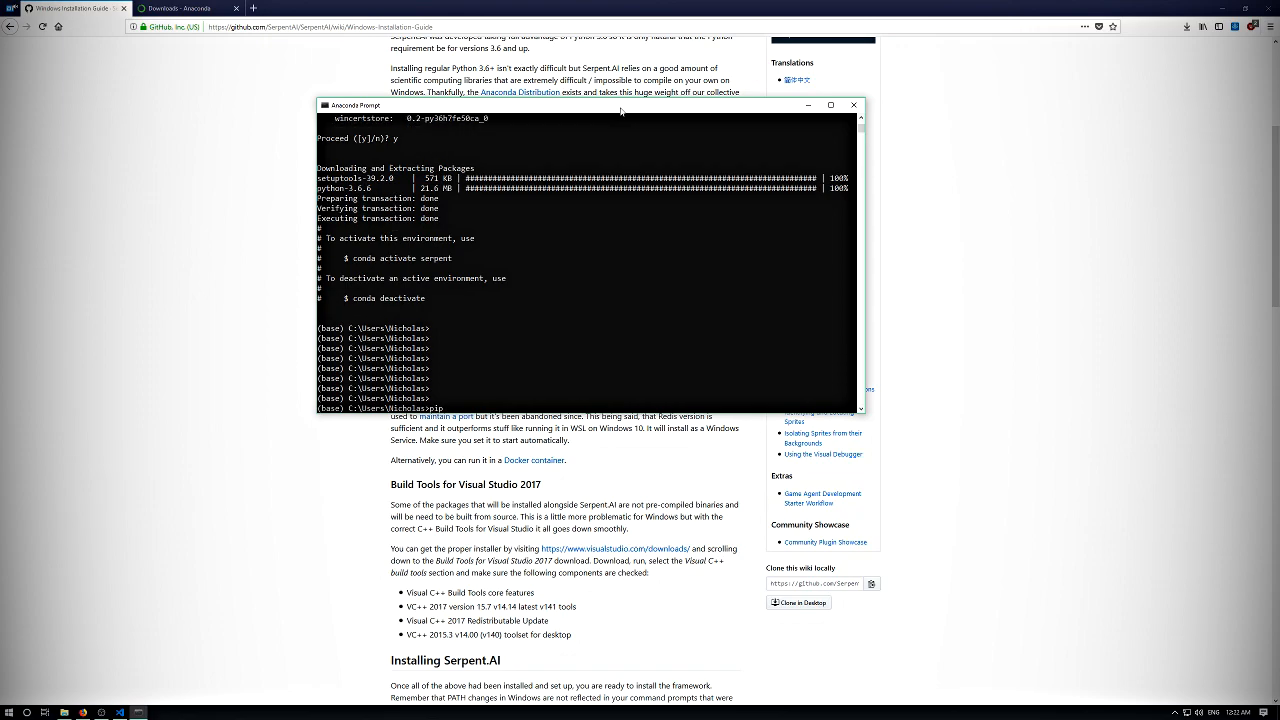
pyautogui.press('BackSpace')
pyautogui.press('BackSpace')
pyautogui.press('BackSpace')
# - Activate the new environment with "conda activate serpent"
pyautogui.write('conda activate serpent')
pyautogui.press('Return')
pyautogui.press('Return')
pyautogui.press('Return')
pyautogui.press('Return')
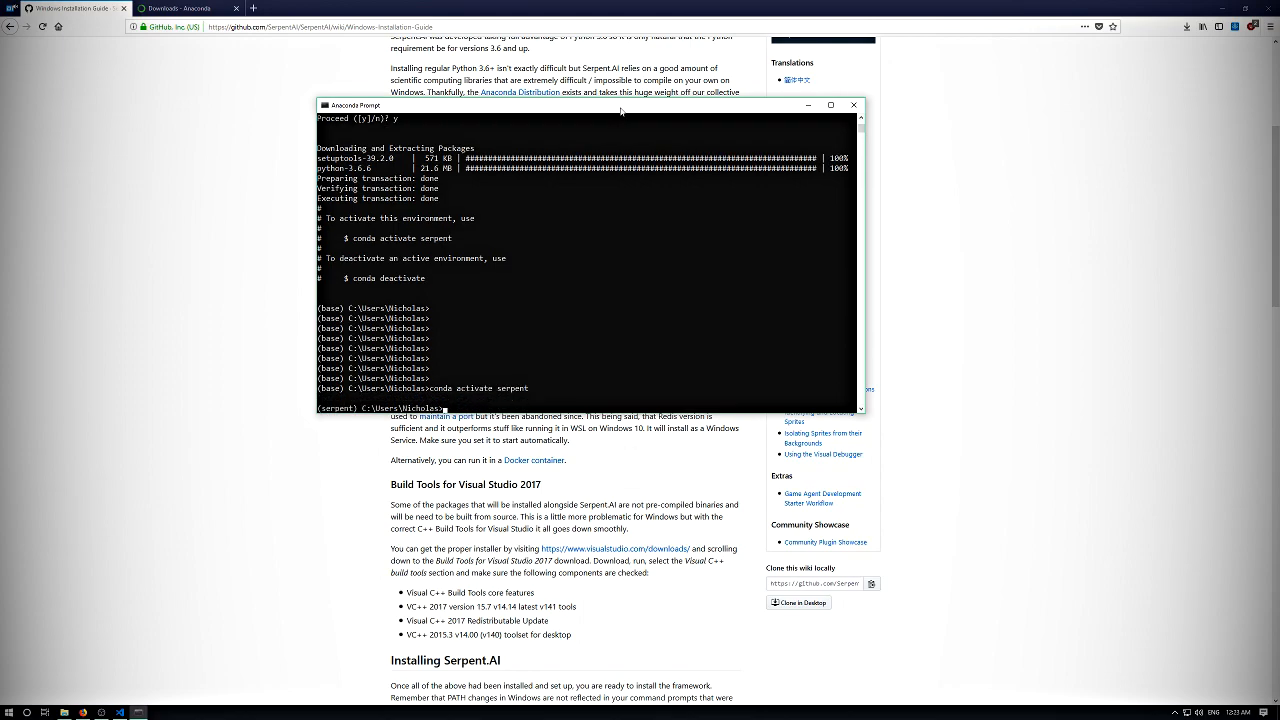
pyautogui.press('Return')
# - List the packages installed in the serpent environment with "pip freeze"
pyautogui.write('pip freez')
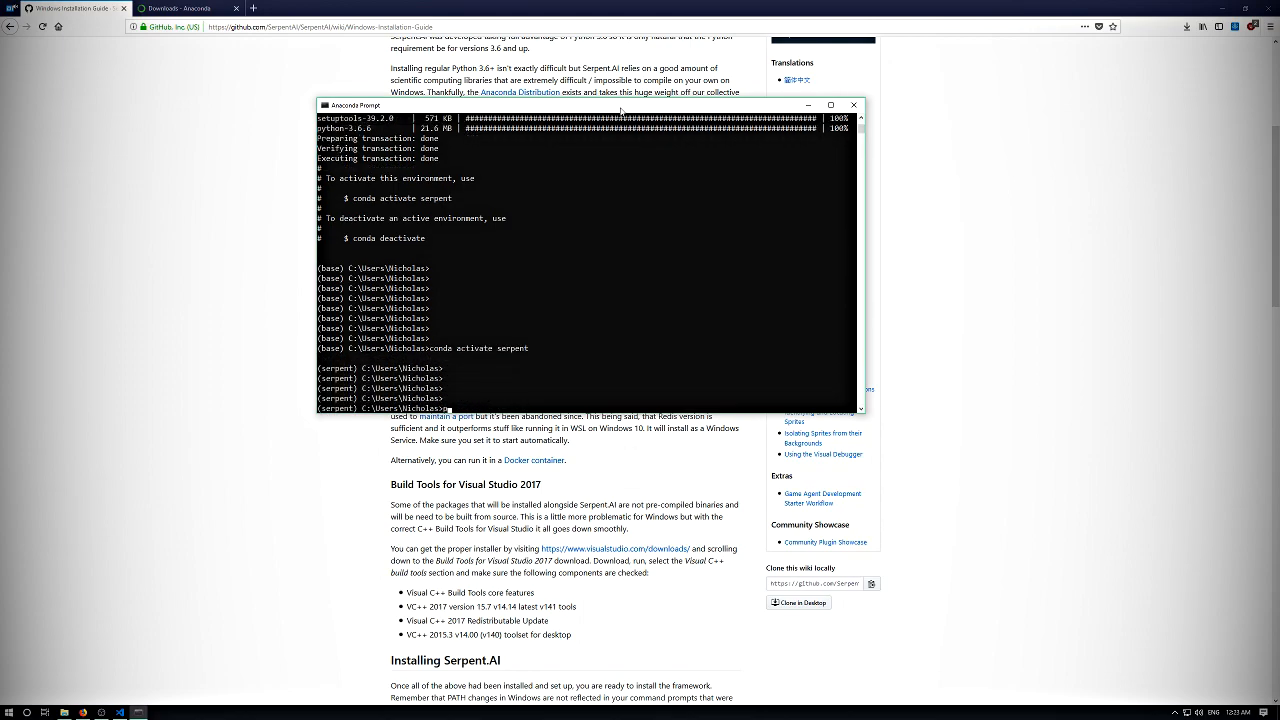
pyautogui.write('e')
pyautogui.press('Return')
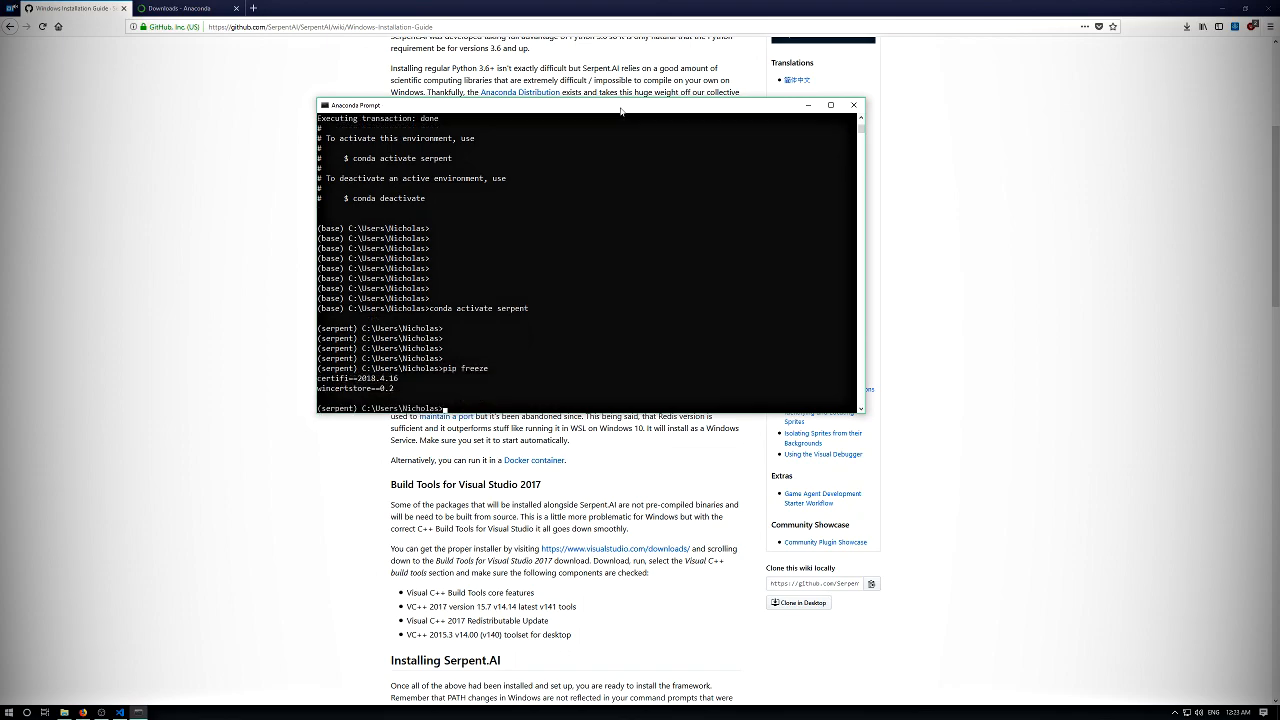
pyautogui.press('Return')
pyautogui.press('Return')
pyautogui.press('Return')
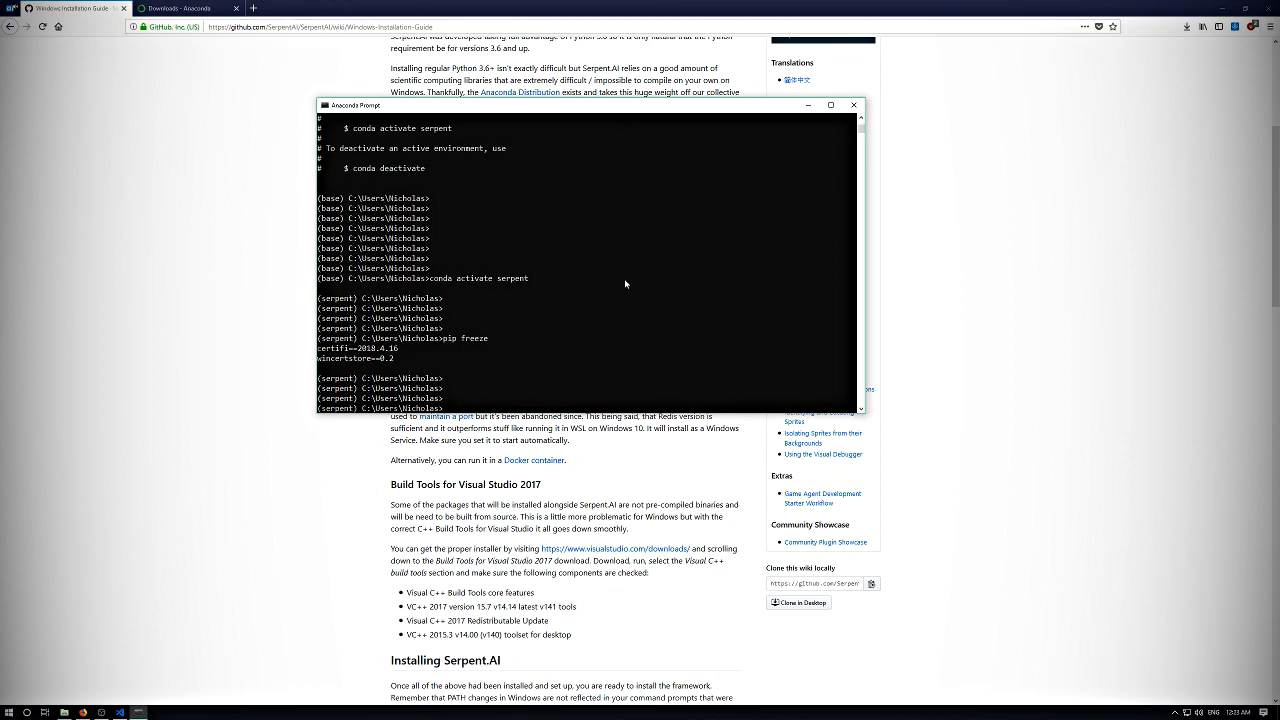
pyautogui.press('Return')
pyautogui.press('Return')
pyautogui.press('Return')
pyautogui.press('Return')
pyautogui.press('Return')
pyautogui.press('Return')
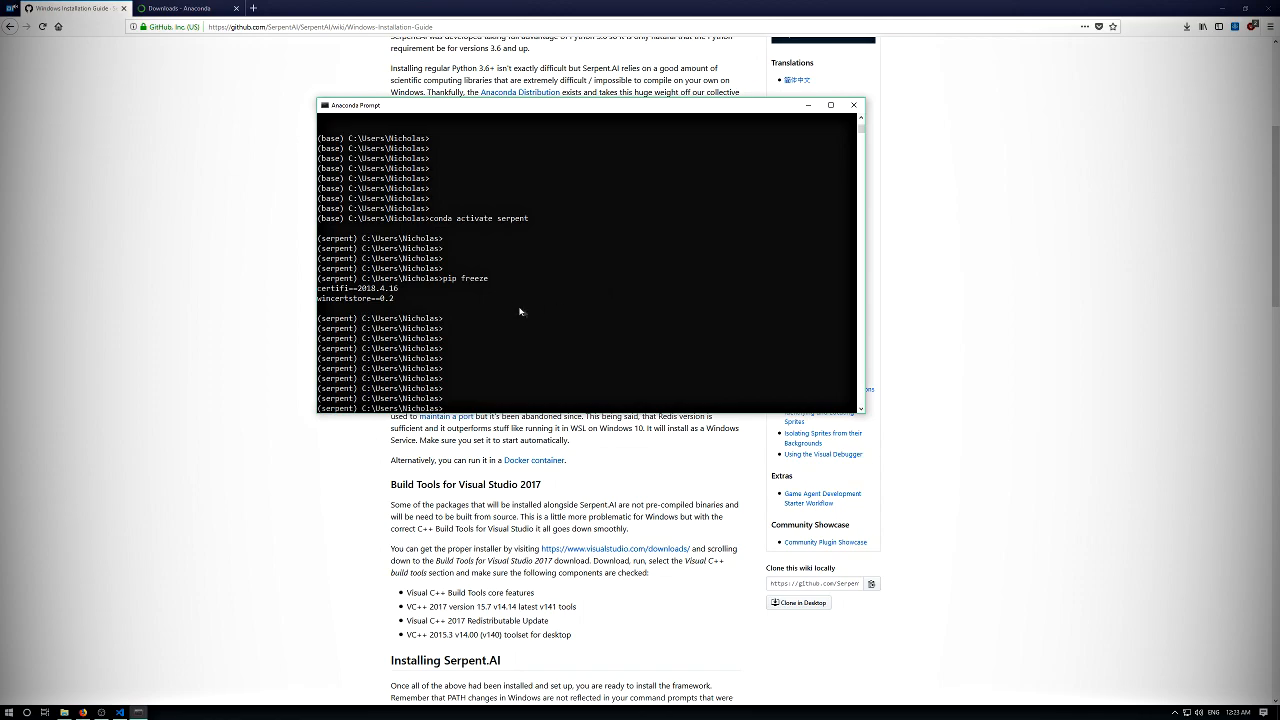
# - Move the Anaconda Prompt window beside the guide's conda commands and clear the text selection in the guide
pyautogui.moveTo(444, 112); pyautogui.dragTo(783, 143)
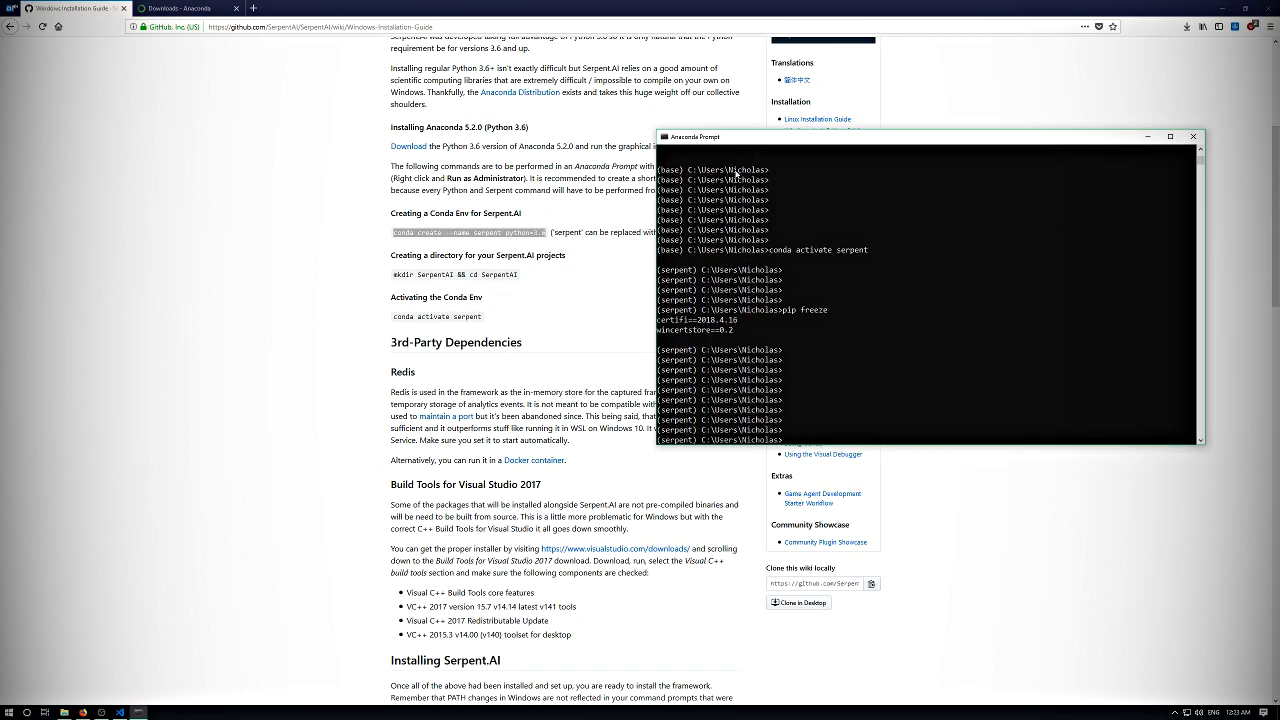
pyautogui.moveTo(743, 140); pyautogui.dragTo(682, 112)
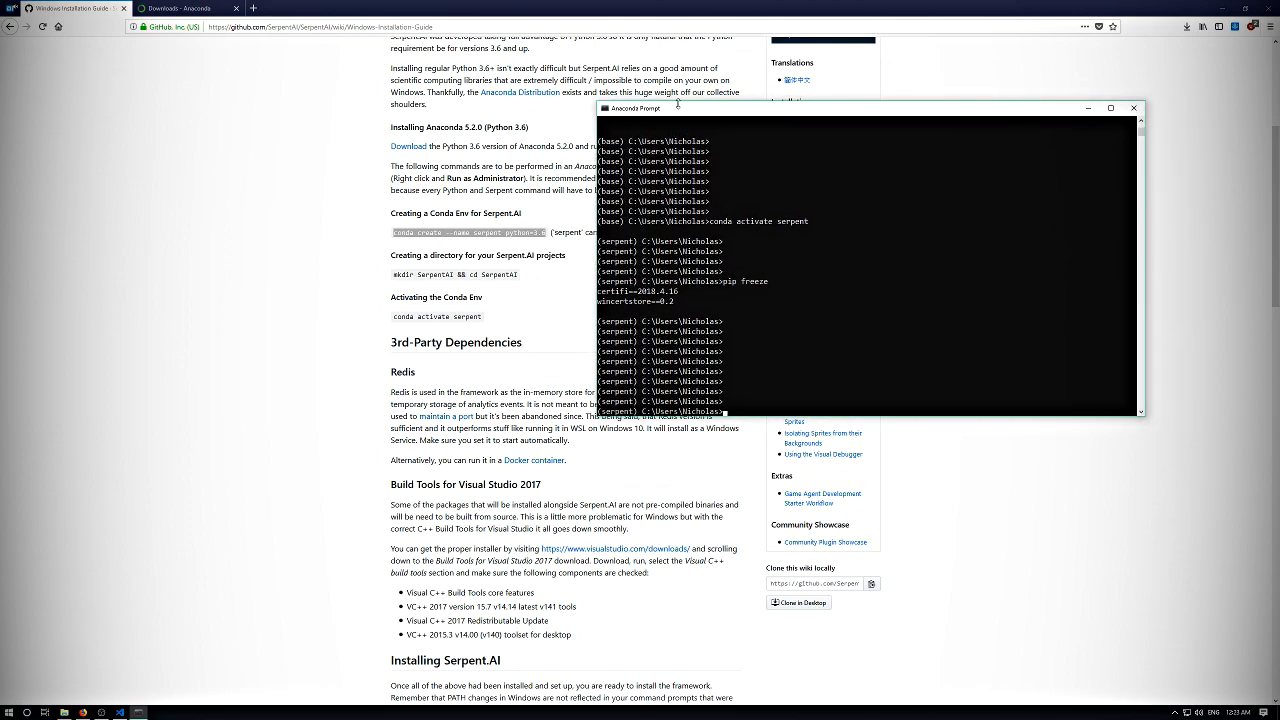
pyautogui.moveTo(674, 112); pyautogui.dragTo(631, 103)
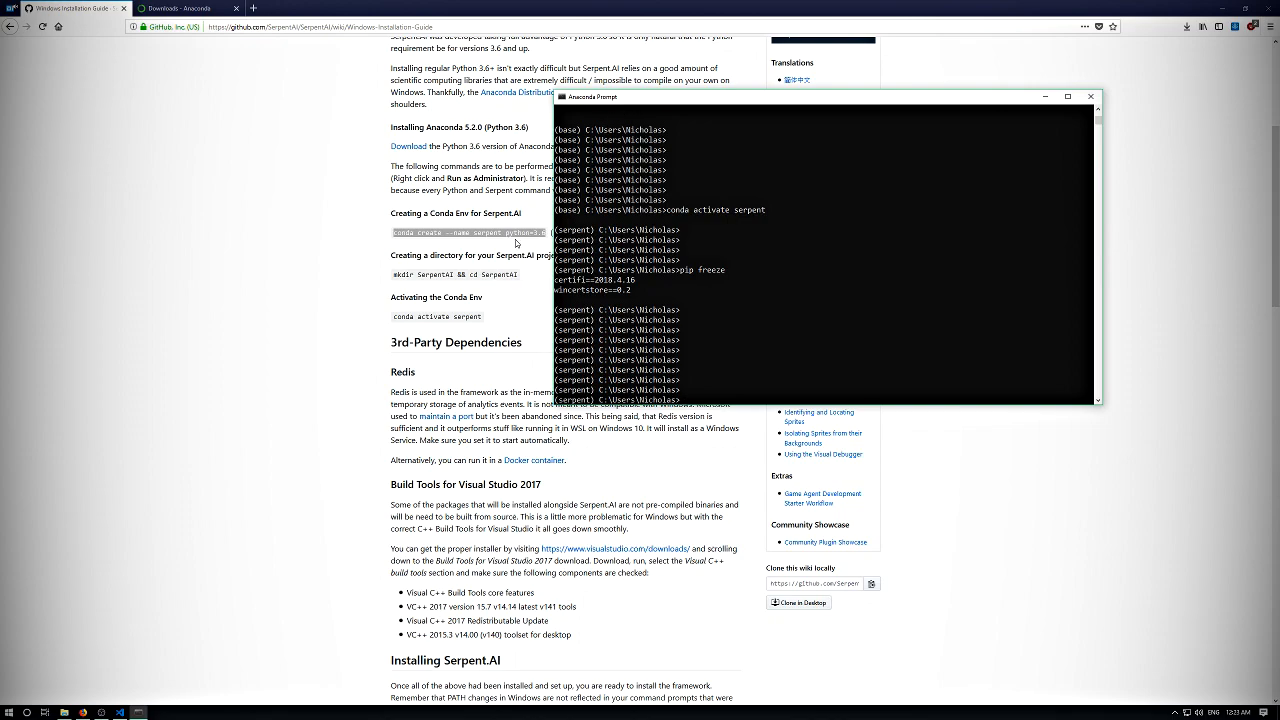
pyautogui.click(324, 527)
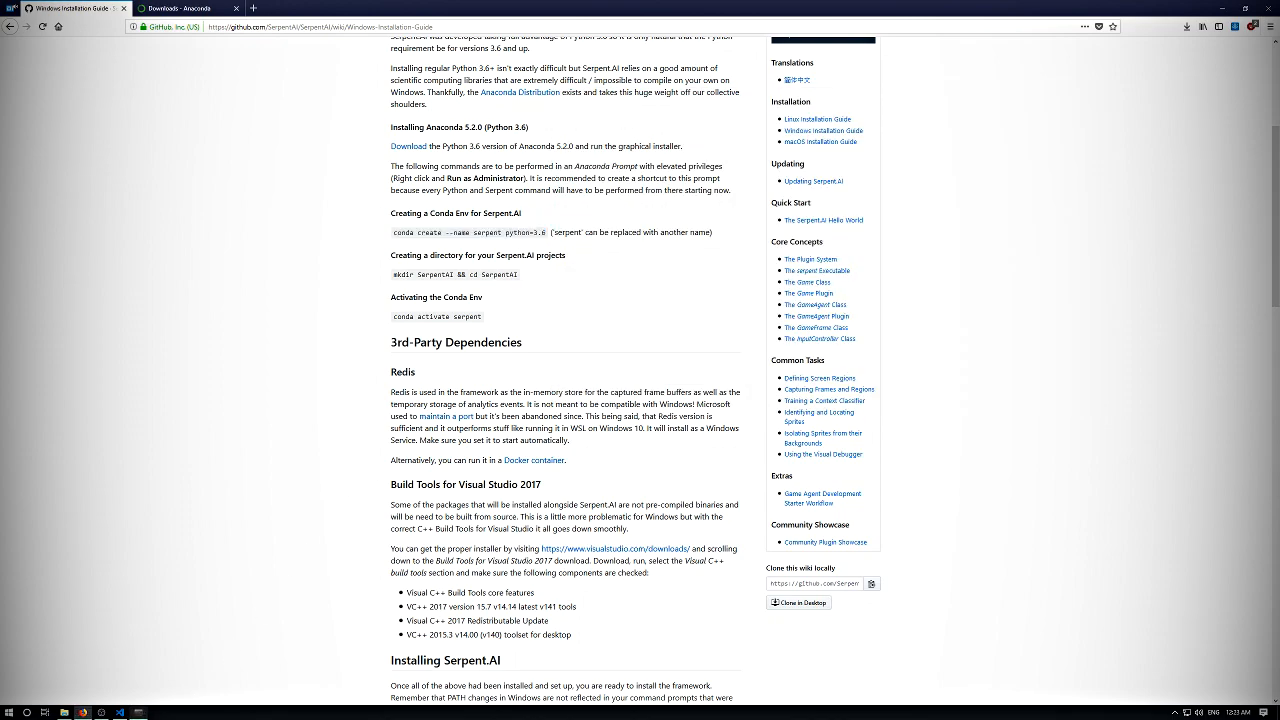
pyautogui.click(138, 712)
pyautogui.moveTo(643, 97); pyautogui.dragTo(679, 125)
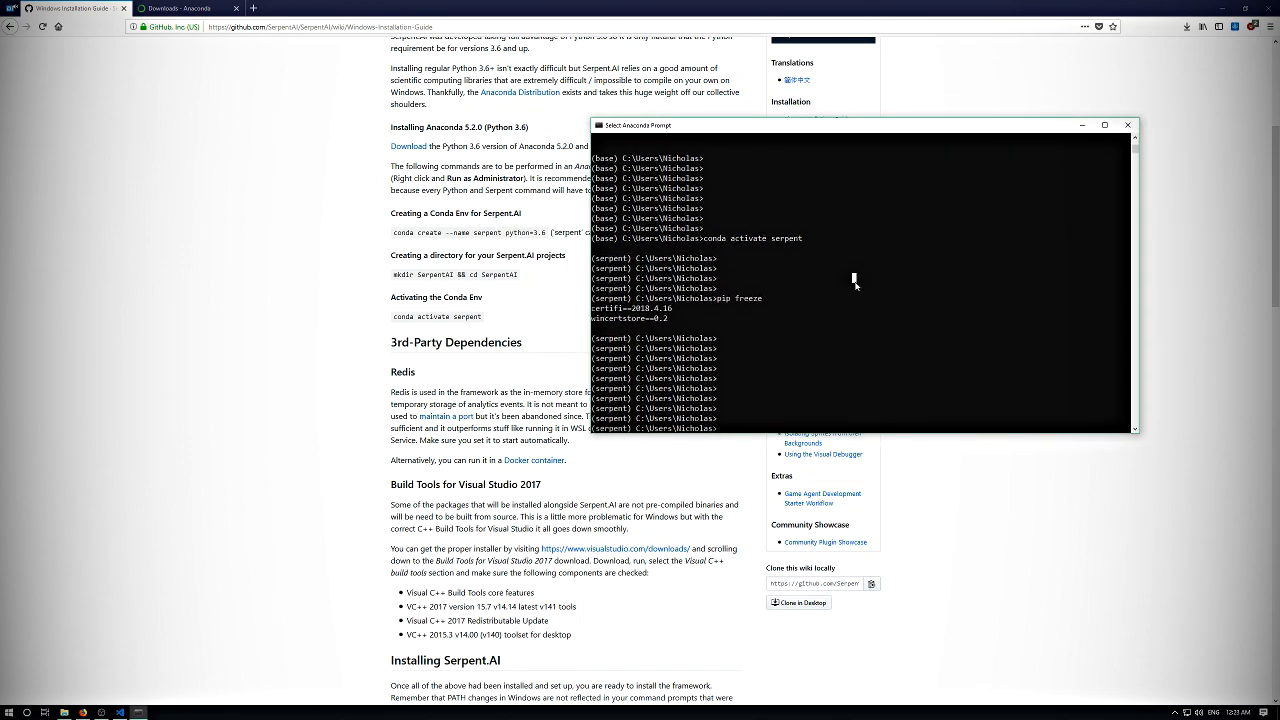
pyautogui.press('Return')
pyautogui.press('Return')
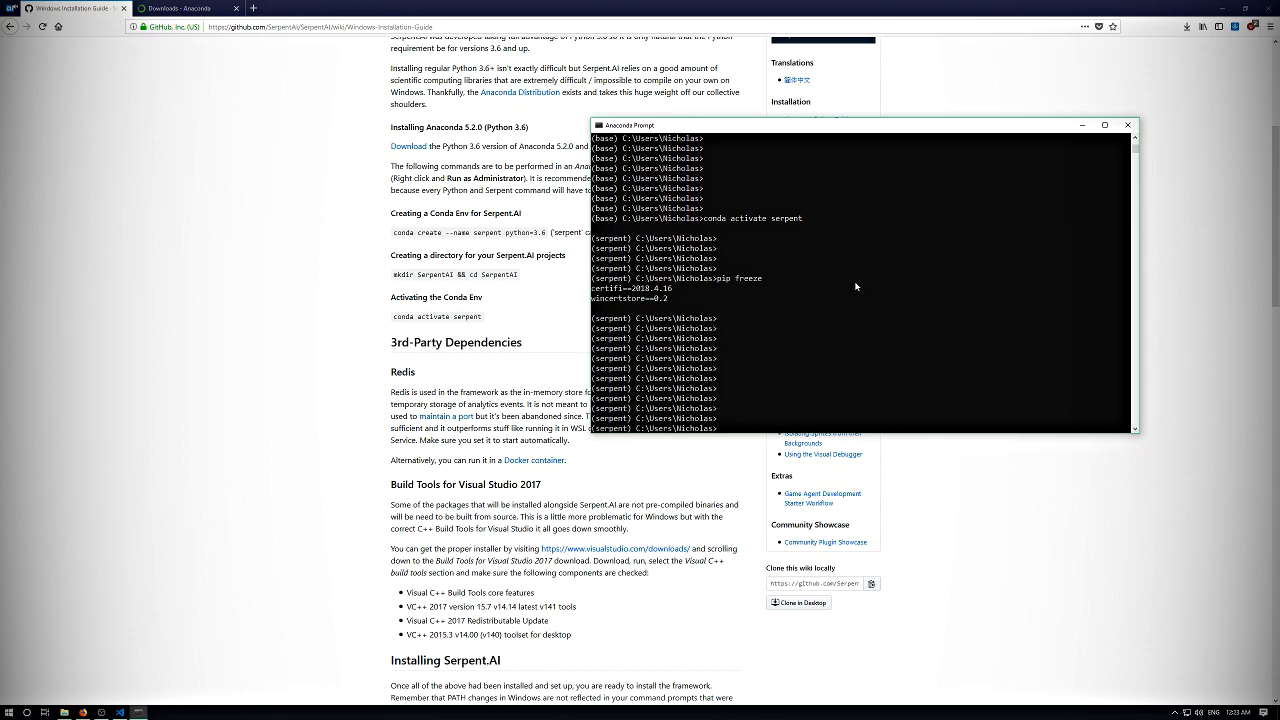
pyautogui.press('Return')
pyautogui.press('Return')
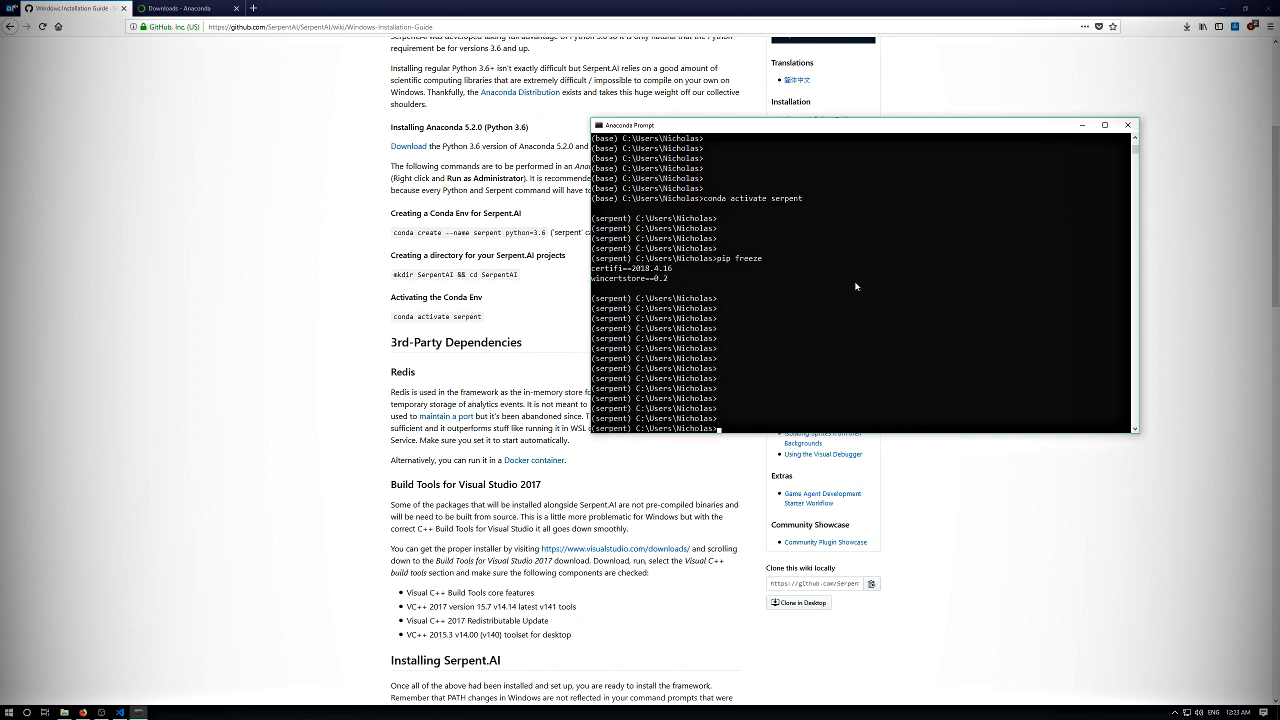
pyautogui.press('Return')
pyautogui.press('Return')
pyautogui.press('Return')
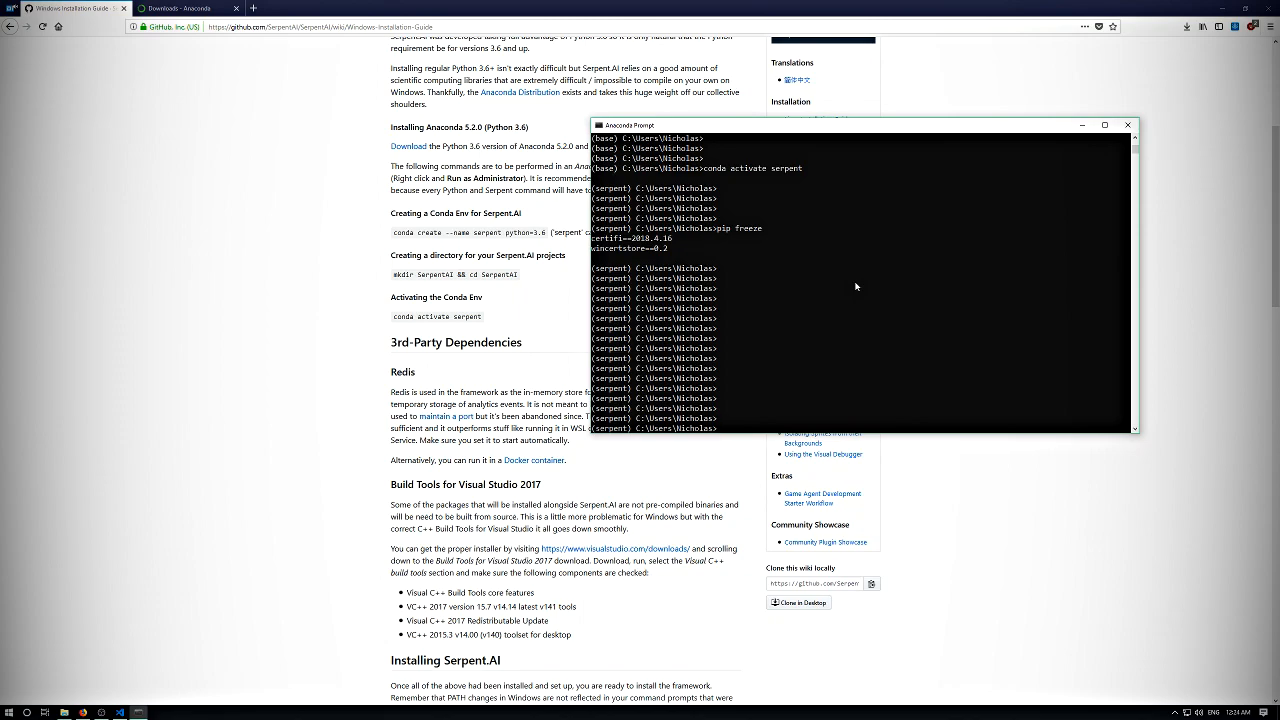
# - Create a directory named Projects in the user folder and change into it
pyautogui.write('mkdir Projects')
pyautogui.press('Return')
pyautogui.write('cd Projects')
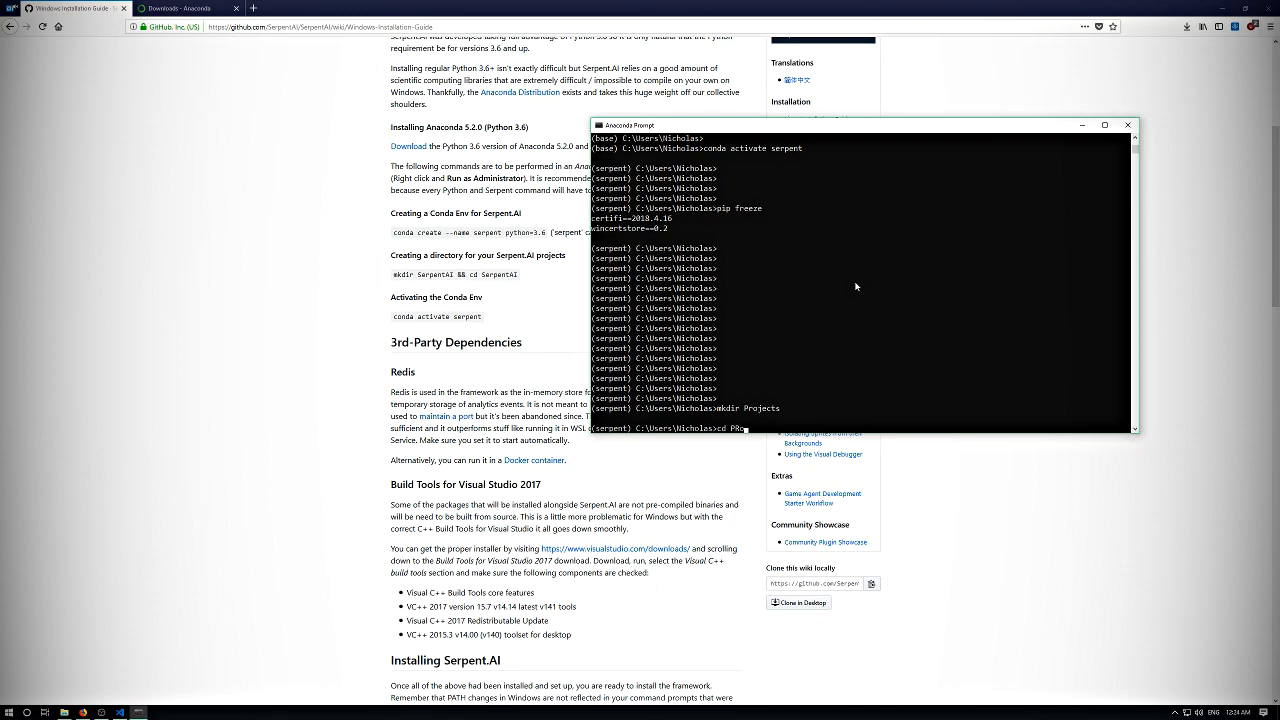
pyautogui.press('Return')
pyautogui.press('Return')
pyautogui.press('Return')
pyautogui.press('Return')
pyautogui.press('Return')
pyautogui.press('Return')
# - Create a directory named SerpentProjects inside Projects and change into it
pyautogui.write('mk')
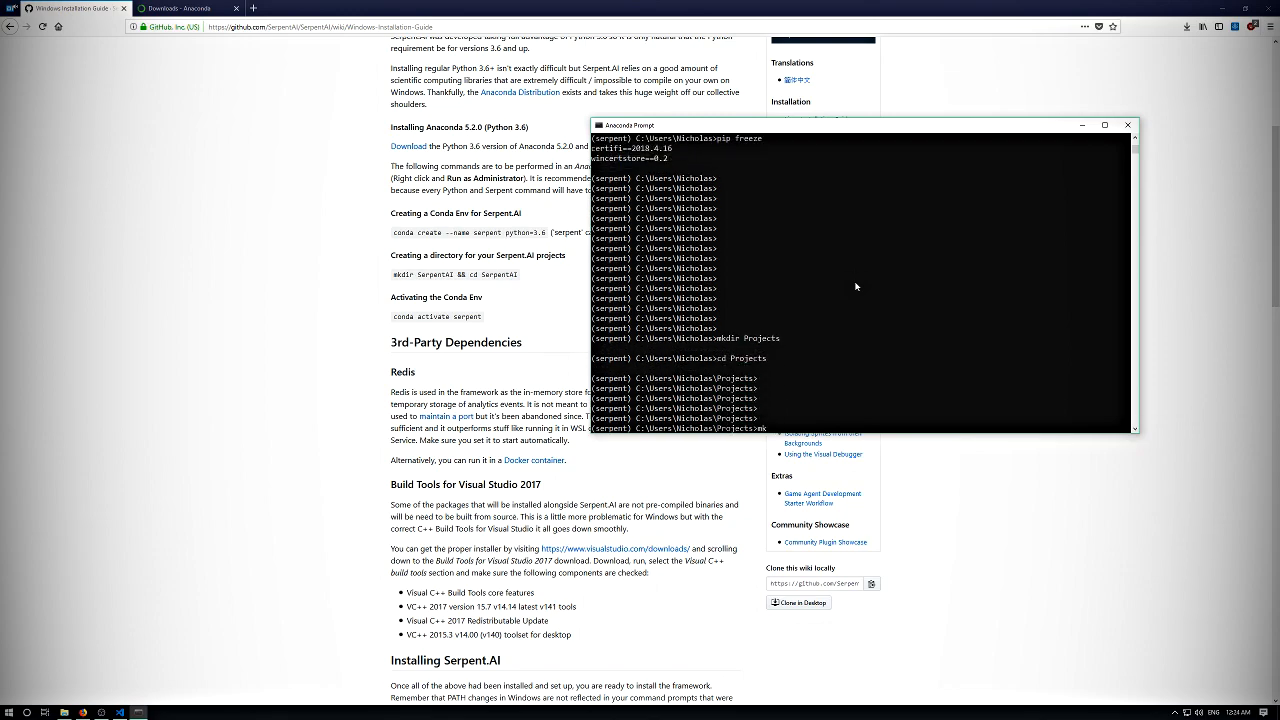
pyautogui.write('dir SerpentPRo')
pyautogui.press('BackSpace')
pyautogui.press('BackSpace')
pyautogui.press('BackSpace')
pyautogui.write('A')
pyautogui.press('BackSpace')
pyautogui.write('Projects')
pyautogui.press('Return')
pyautogui.write('cd ')
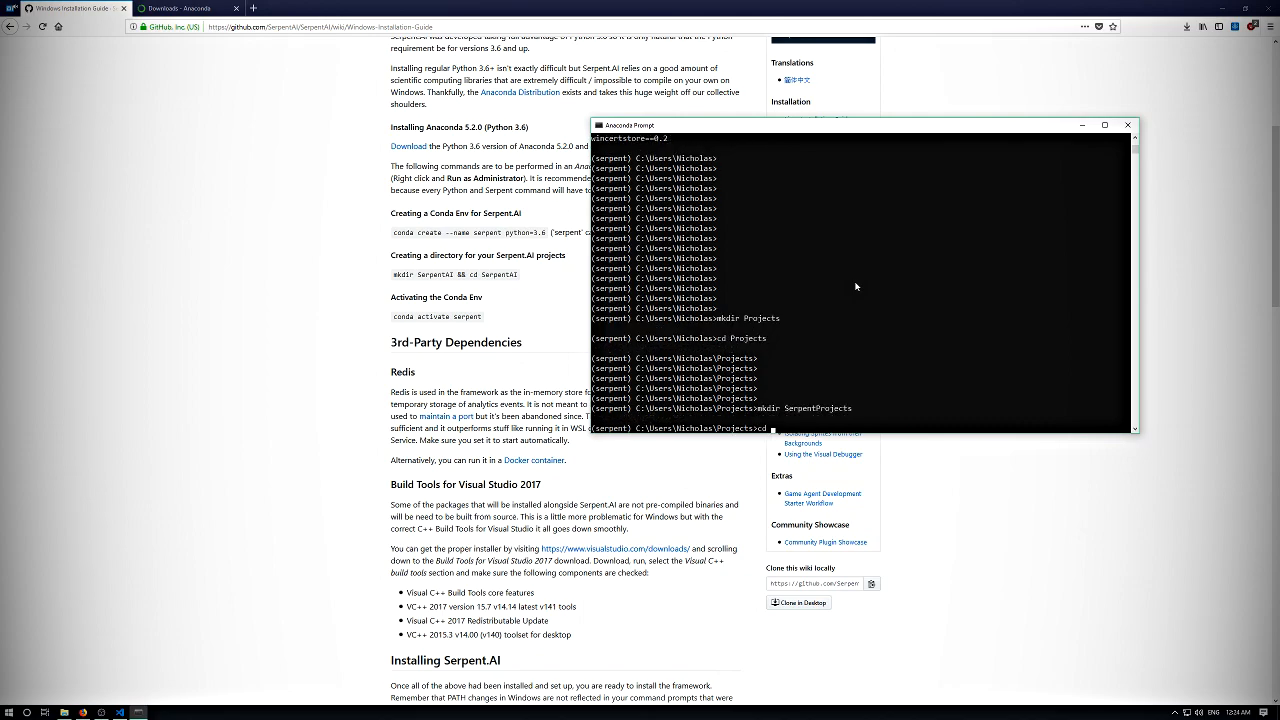
pyautogui.write('SerpentProjects')
pyautogui.press('Return')
pyautogui.press('Return')
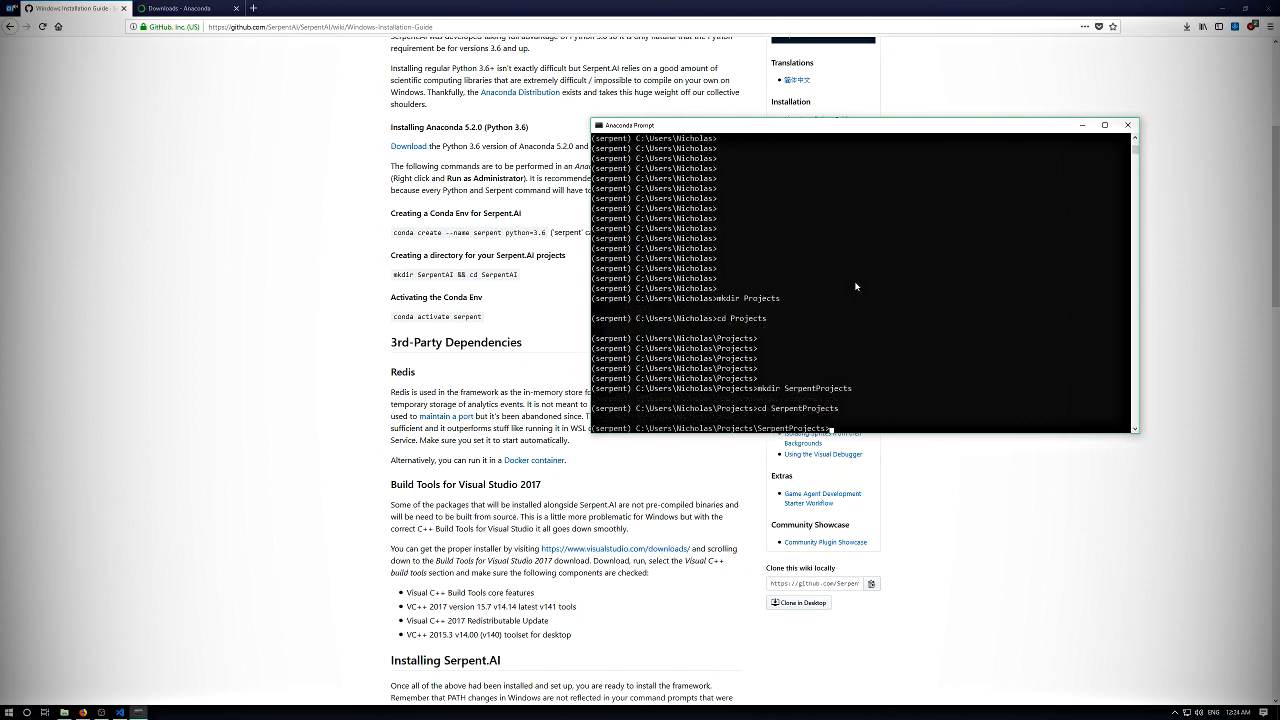
# - Reposition the Anaconda Prompt window to uncover more of the guide's 3rd-party dependencies text
pyautogui.press('Return')
pyautogui.press('Return')
pyautogui.press('Return')
pyautogui.press('Return')
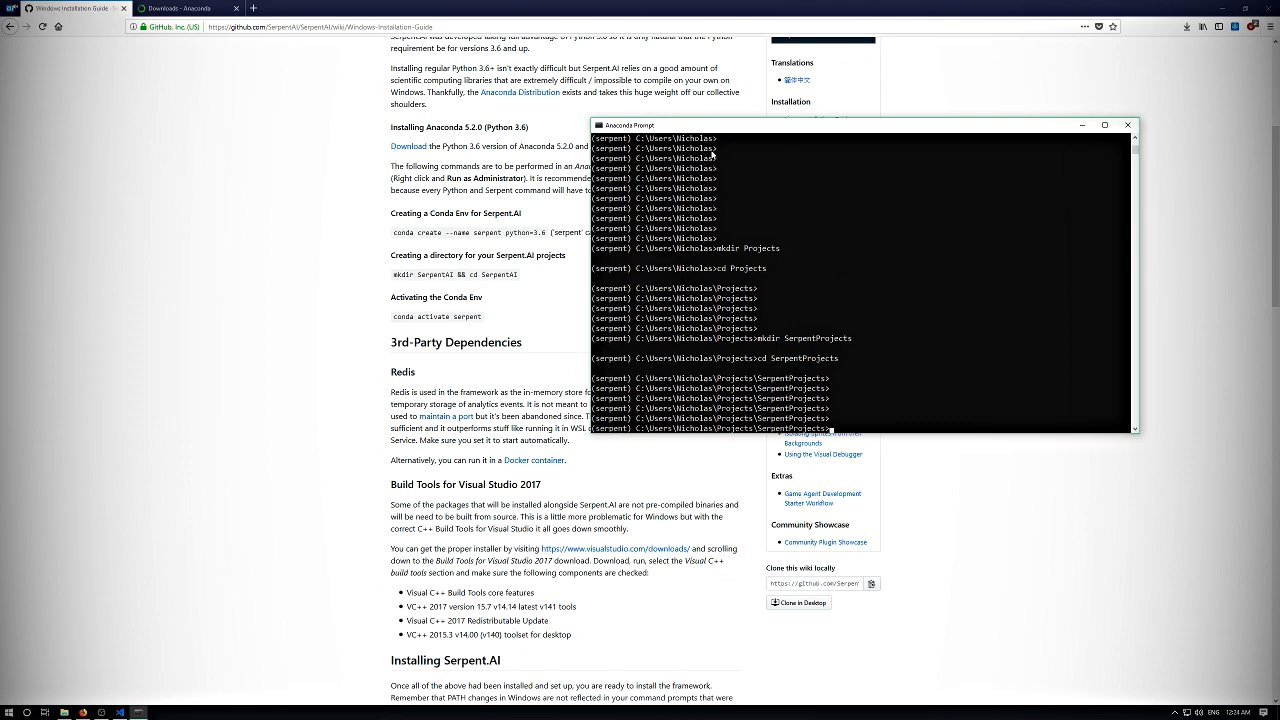
pyautogui.moveTo(722, 131); pyautogui.dragTo(782, 64)
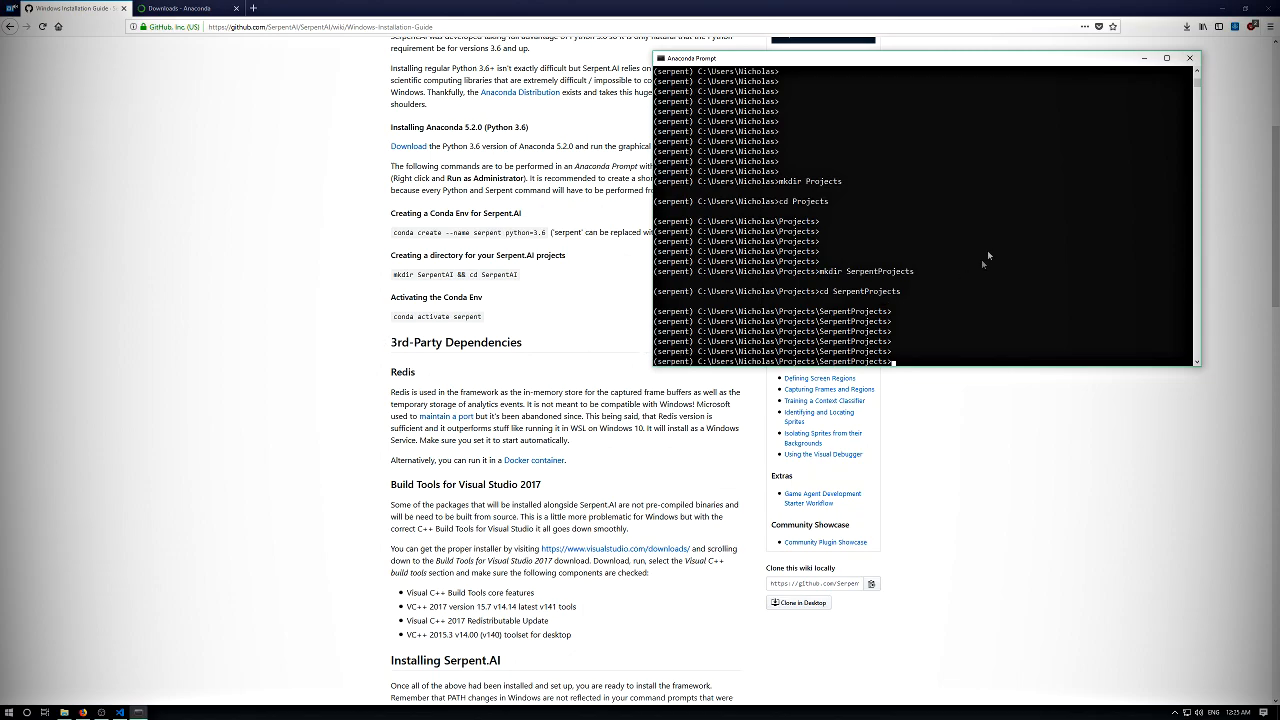
# - Move the Anaconda Prompt window off the guide's dependency text and bring the guide to the front at its Redis section
pyautogui.moveTo(784, 65); pyautogui.dragTo(680, 93)
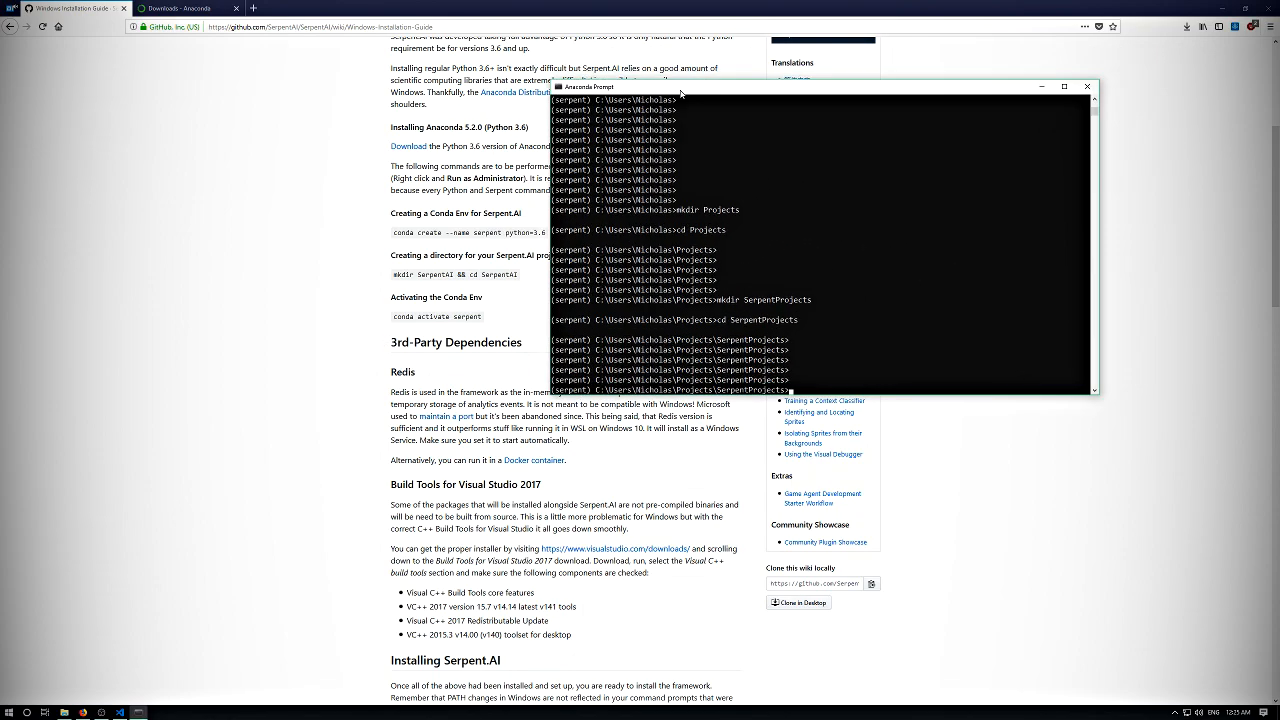
pyautogui.scroll(-1, 354, 247)
pyautogui.scroll(-2, 354, 247)
pyautogui.moveTo(710, 88); pyautogui.dragTo(803, 144)
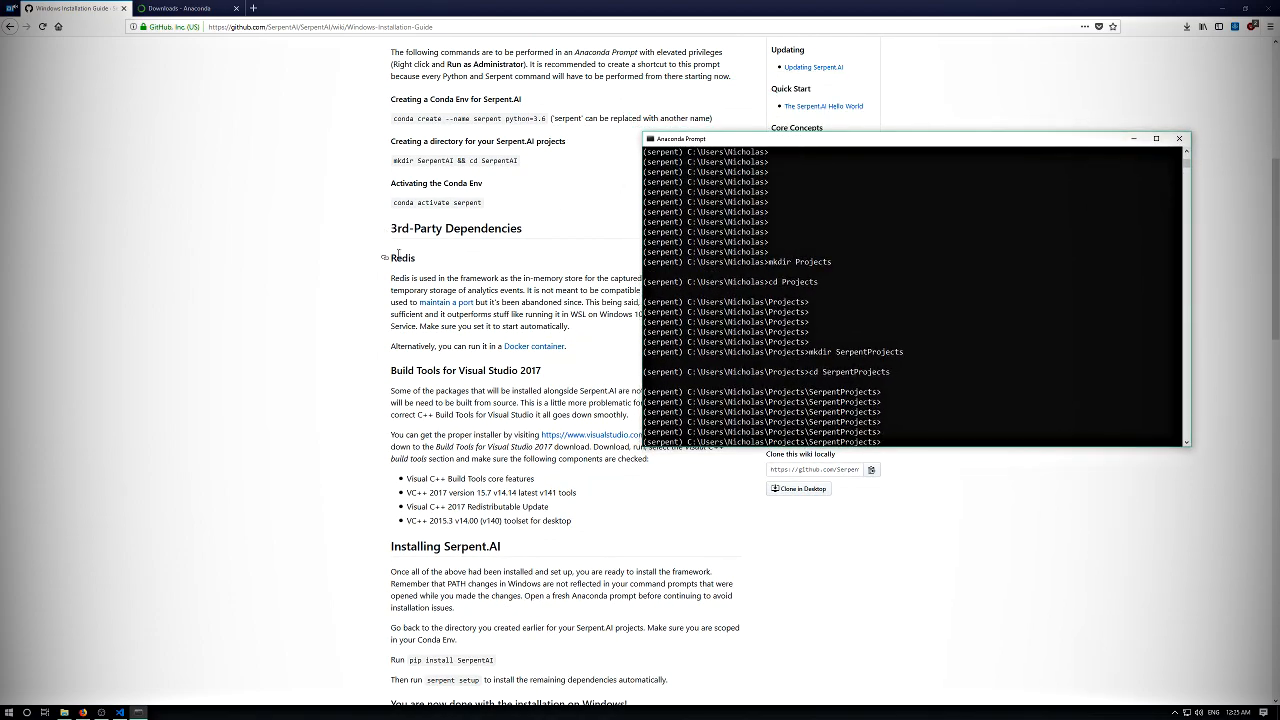
pyautogui.scroll(-2, 442, 244)
pyautogui.scroll(1, 442, 244)
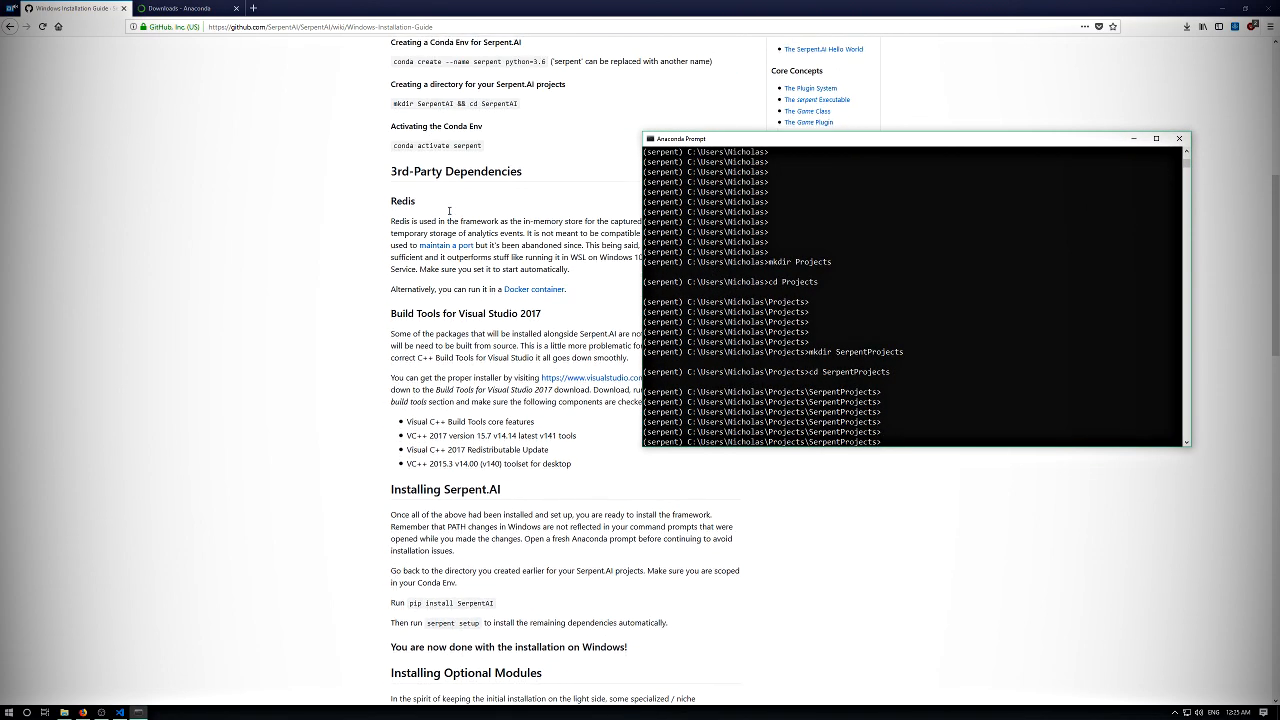
pyautogui.moveTo(766, 144); pyautogui.dragTo(779, 102)
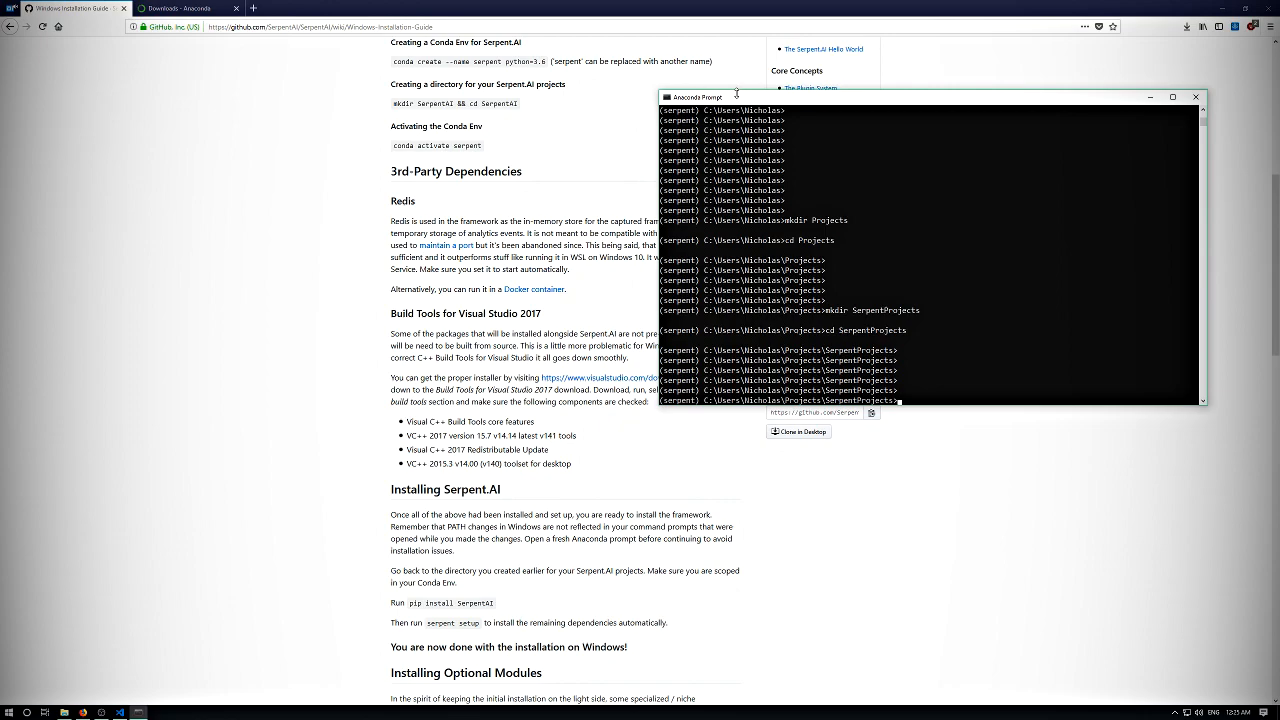
pyautogui.moveTo(737, 93); pyautogui.dragTo(663, 89)
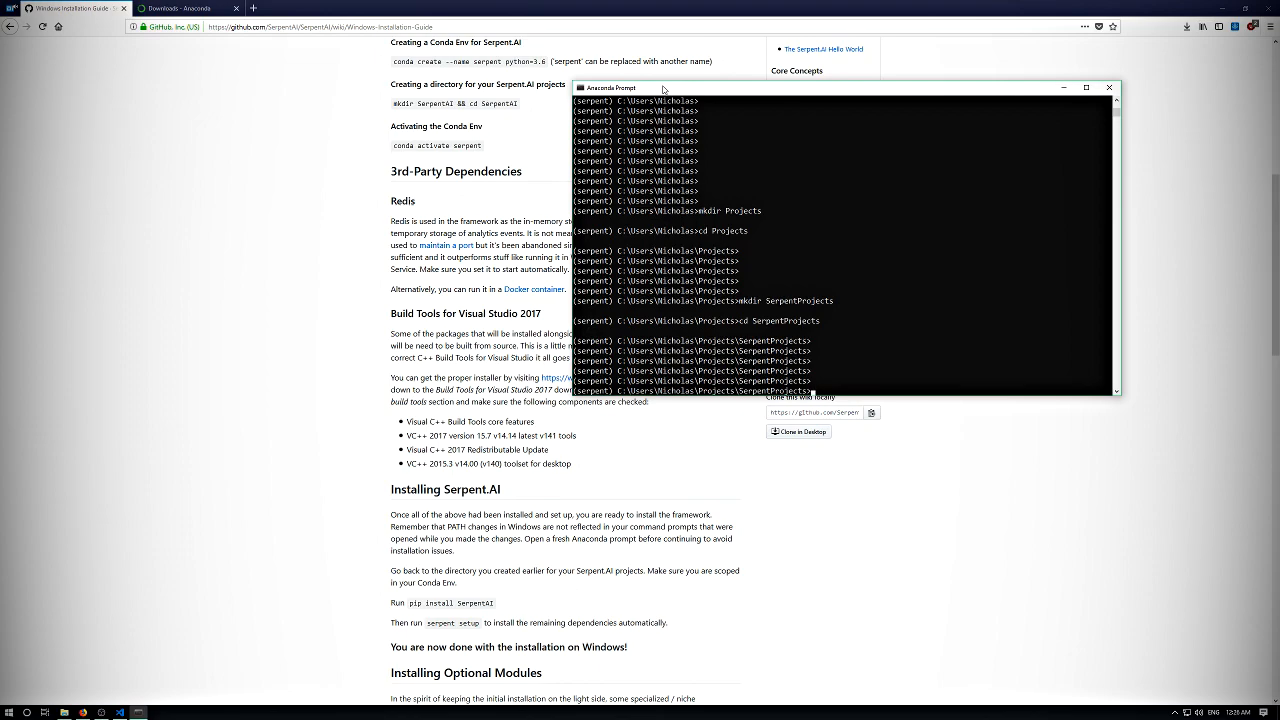
pyautogui.moveTo(704, 91); pyautogui.dragTo(845, 79)
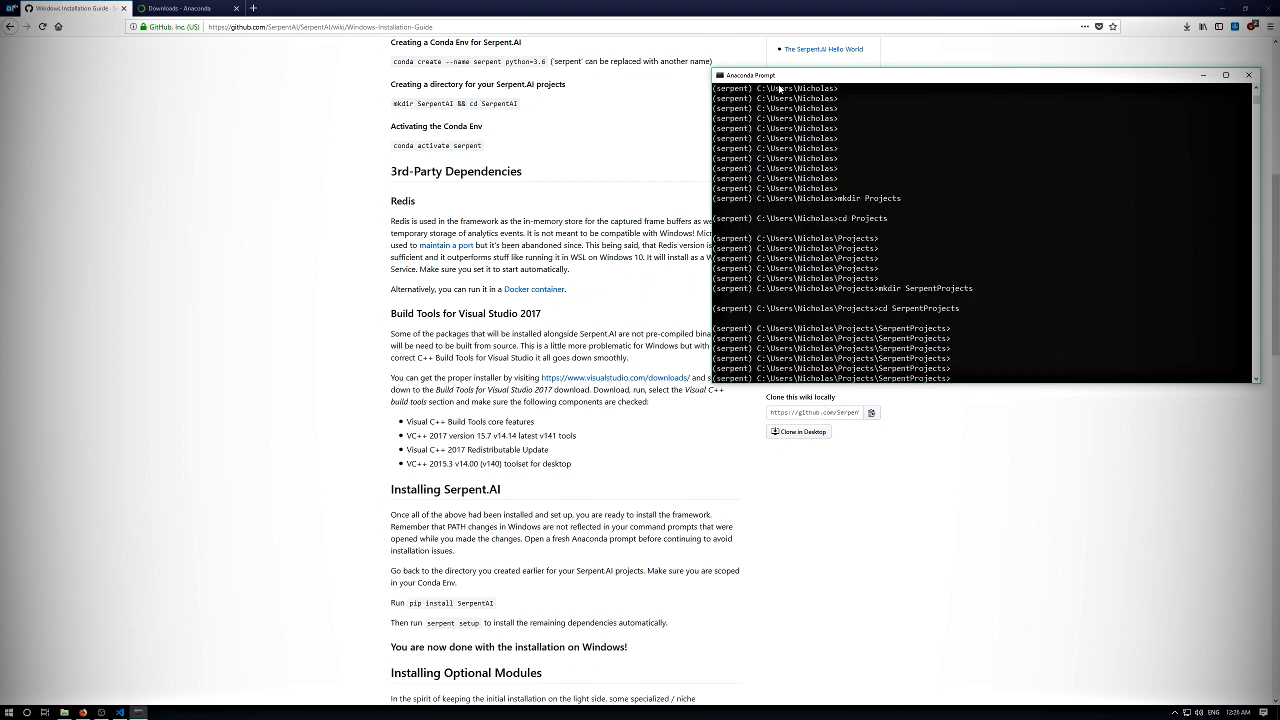
pyautogui.click(566, 243)
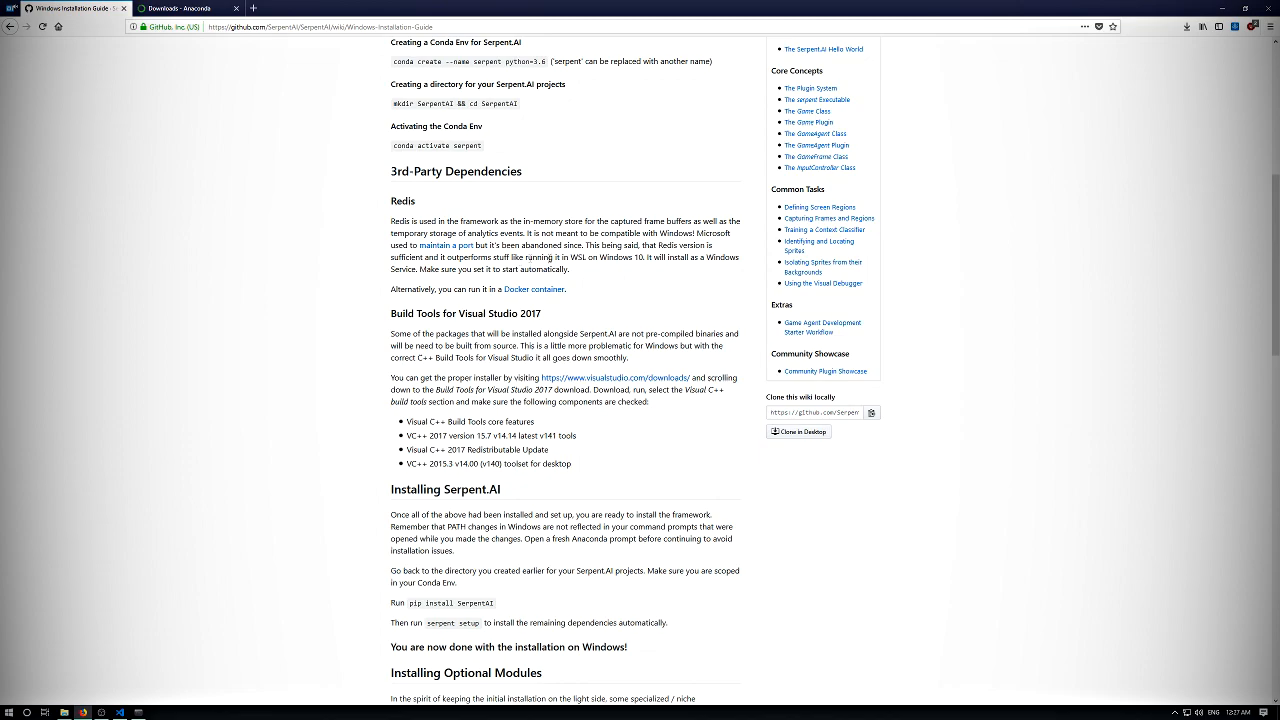
# - Read the guide's Redis section for how the Windows port installs and how its service should start
pyautogui.moveTo(571, 257)
pyautogui.mouseDown()
pyautogui.moveTo(613, 257)
pyautogui.moveTo(594, 257)
pyautogui.mouseUp()
pyautogui.click(640, 257)
pyautogui.click(575, 257)
pyautogui.moveTo(481, 289); pyautogui.dragTo(390, 289)
pyautogui.moveTo(580, 279); pyautogui.dragTo(487, 287)
pyautogui.click(488, 285)
pyautogui.moveTo(513, 258); pyautogui.dragTo(513, 281)
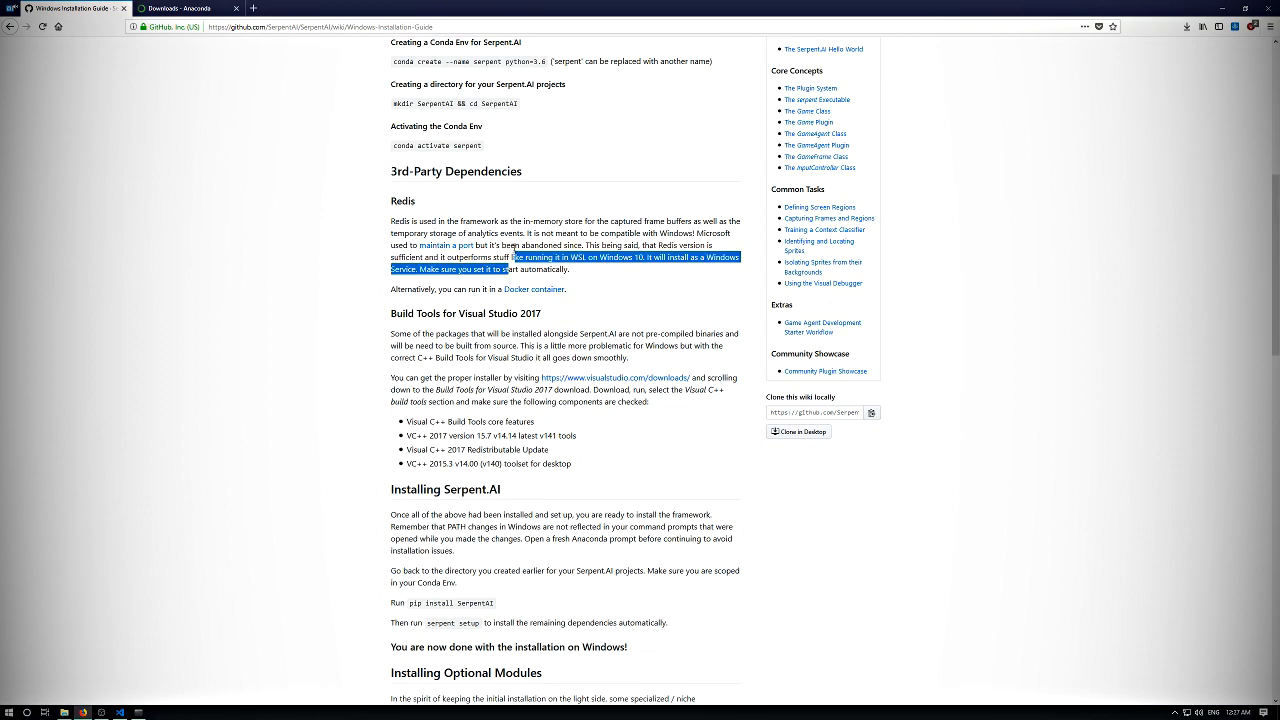
pyautogui.click(503, 233)
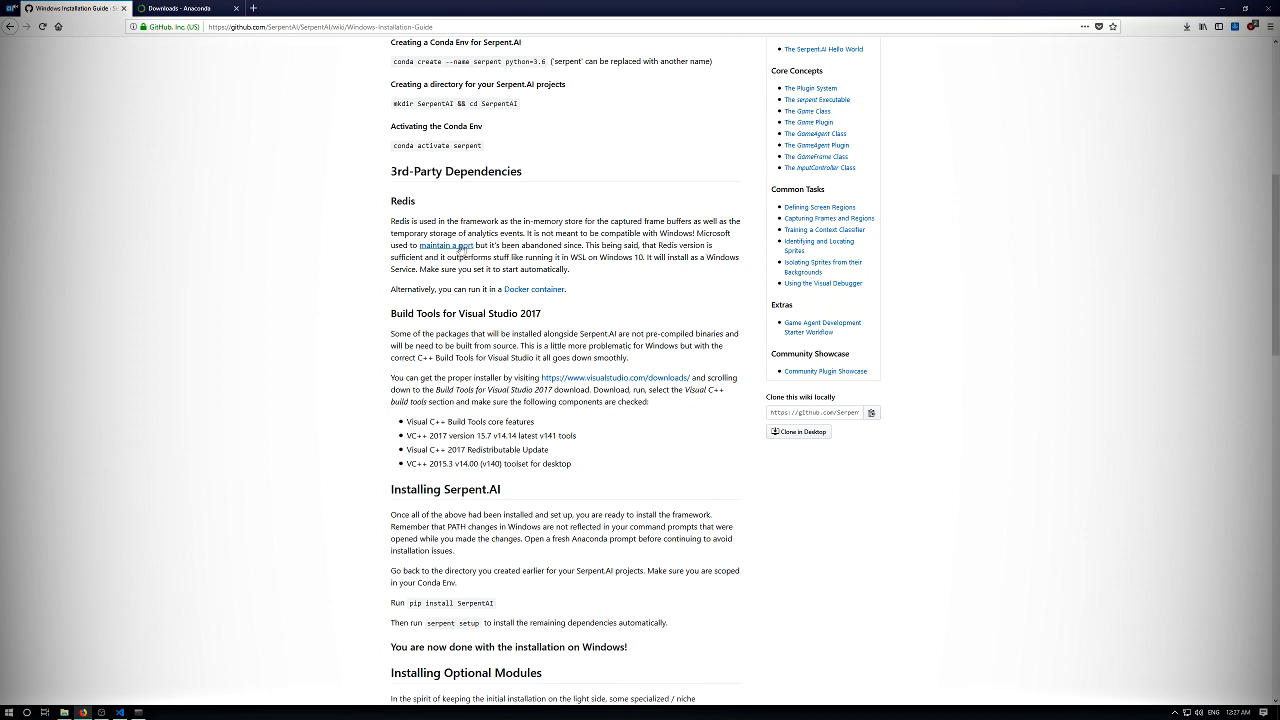
# - Open the releases page of the Redis Windows port linked in the guide and launch Redis-x64-3.2.100.msi from the Downloads folder
pyautogui.click(459, 250)
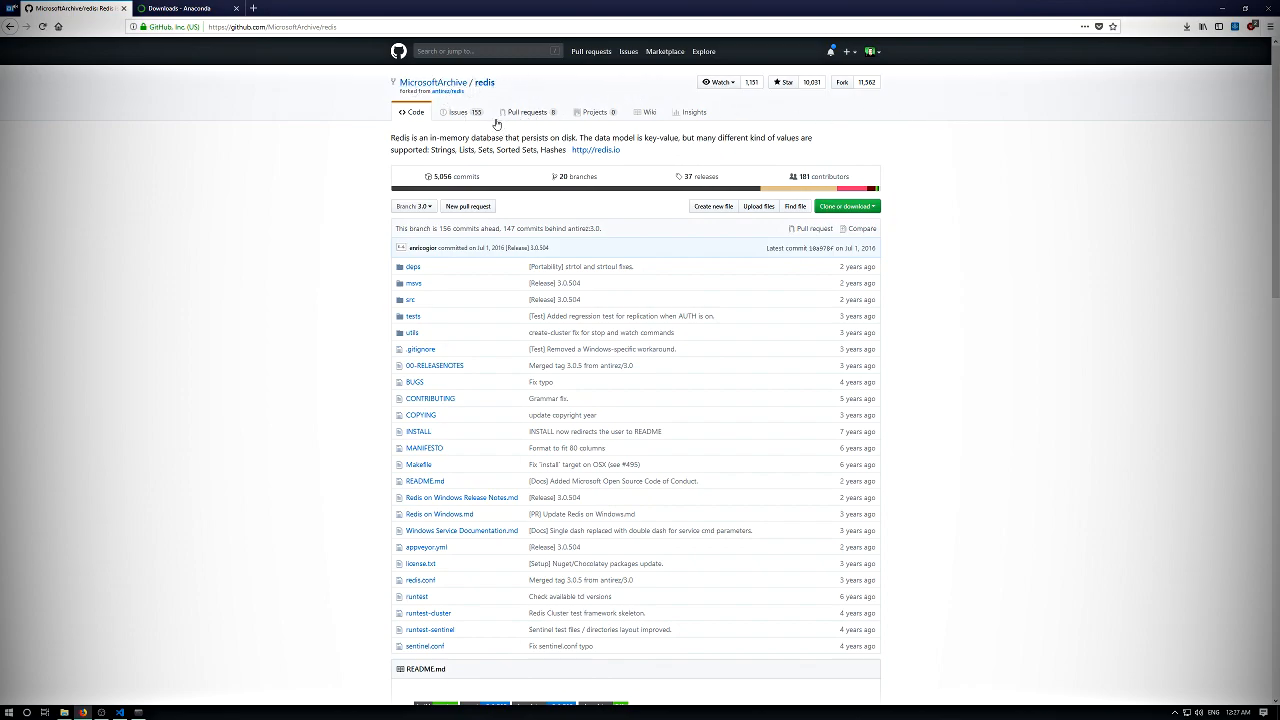
pyautogui.click(697, 177)
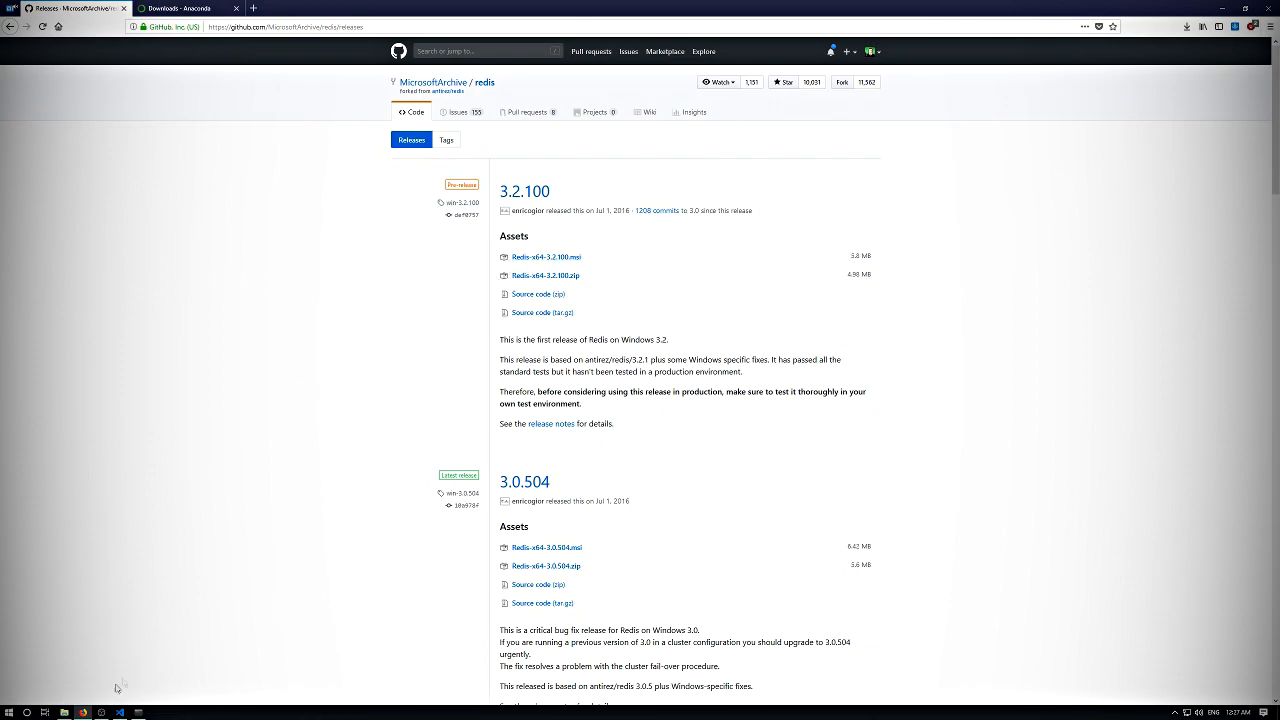
pyautogui.click(64, 711)
pyautogui.doubleClick(618, 293)
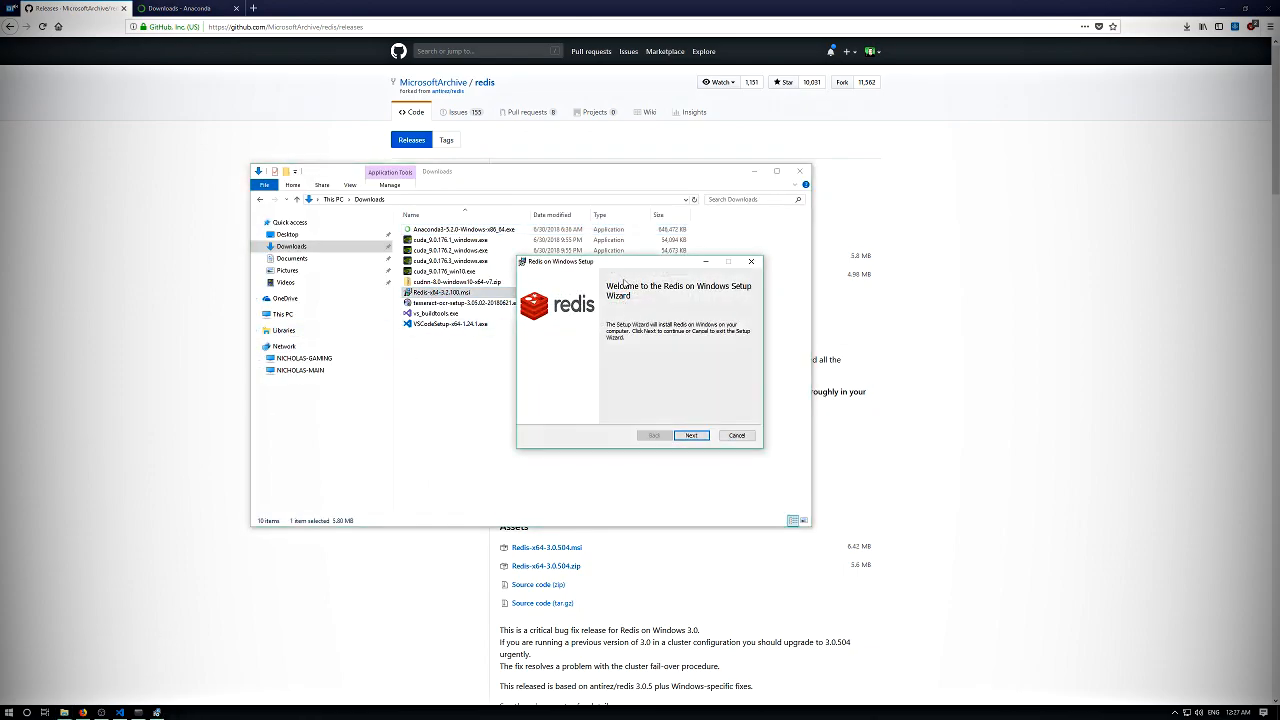
# - Accept the Redis license agreement, keep the default destination folder and add the installation folder to the PATH environment variable
pyautogui.click(578, 402)
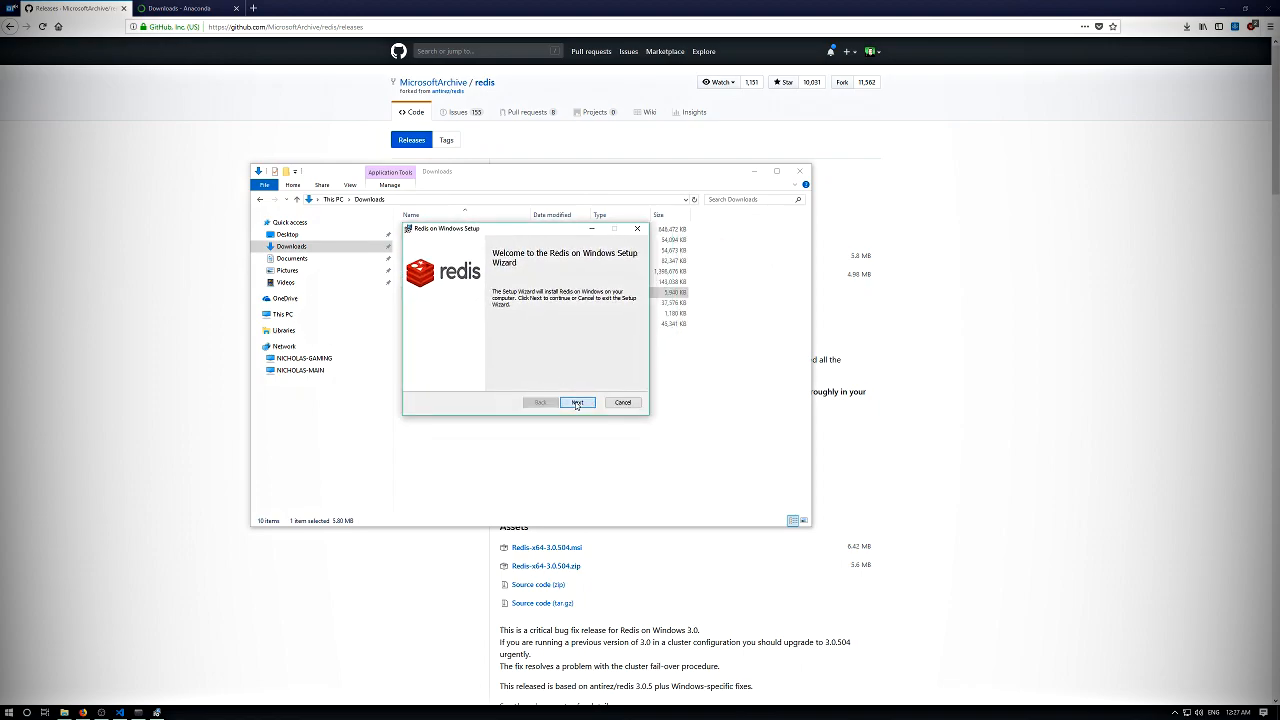
pyautogui.click(517, 380)
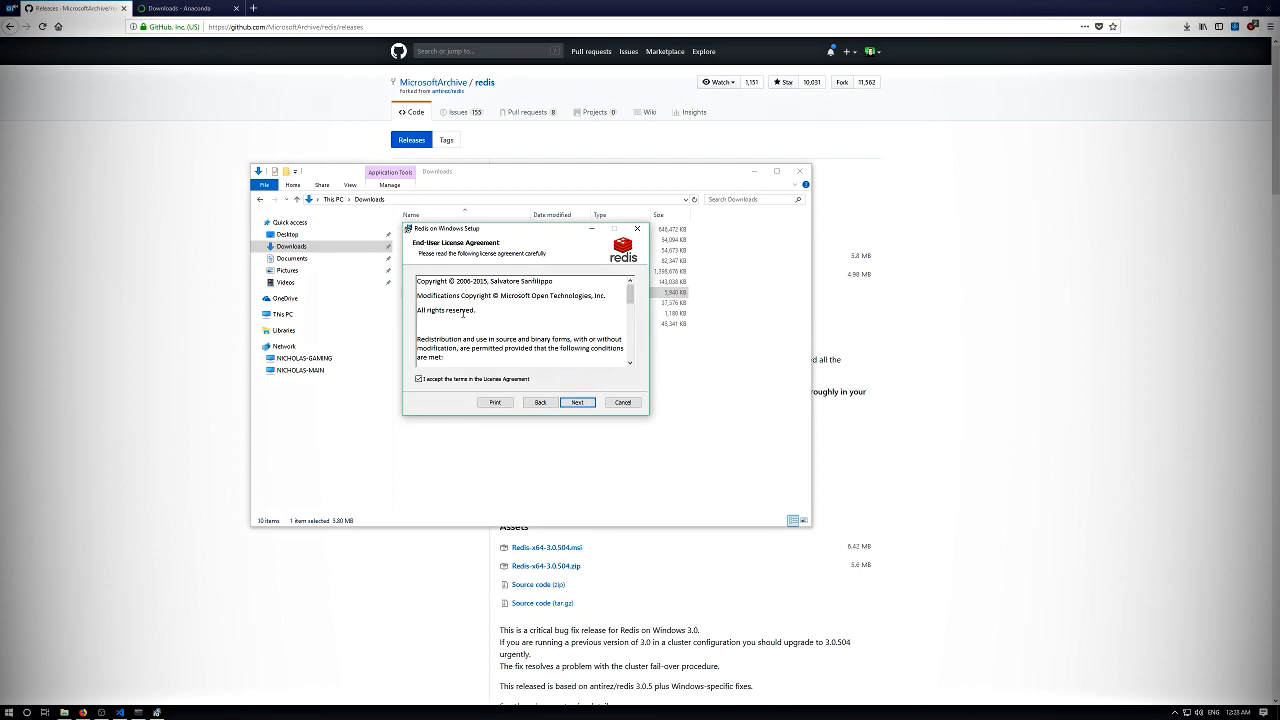
pyautogui.click(587, 404)
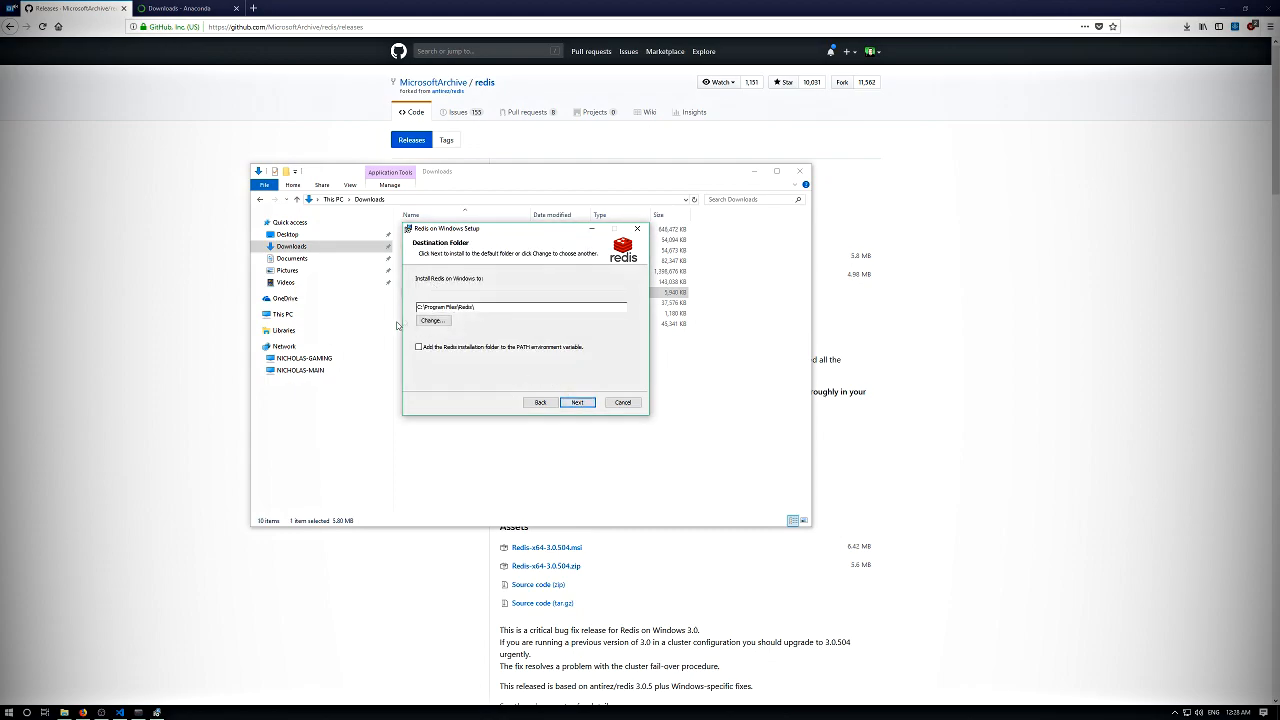
pyautogui.click(428, 349)
pyautogui.click(578, 402)
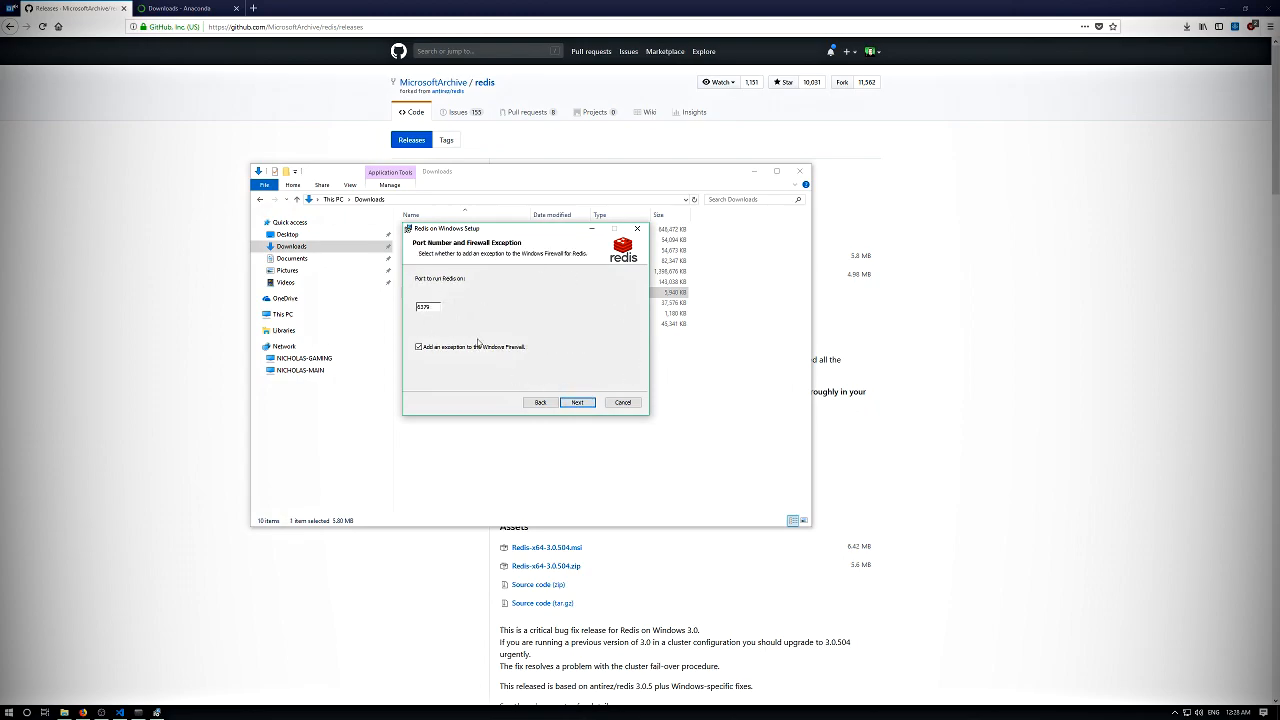
# - Install Redis on port 6379 with the Windows Firewall exception and without a maximum memory limit
pyautogui.click(588, 406)
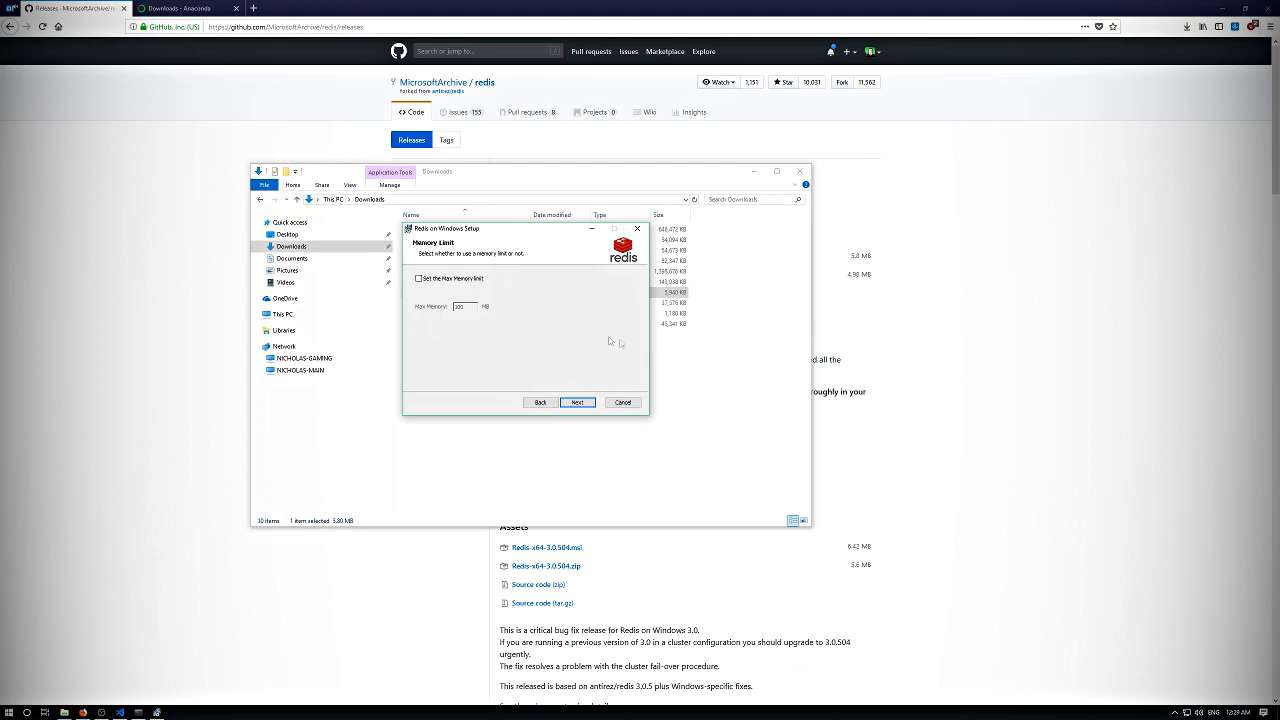
pyautogui.click(576, 402)
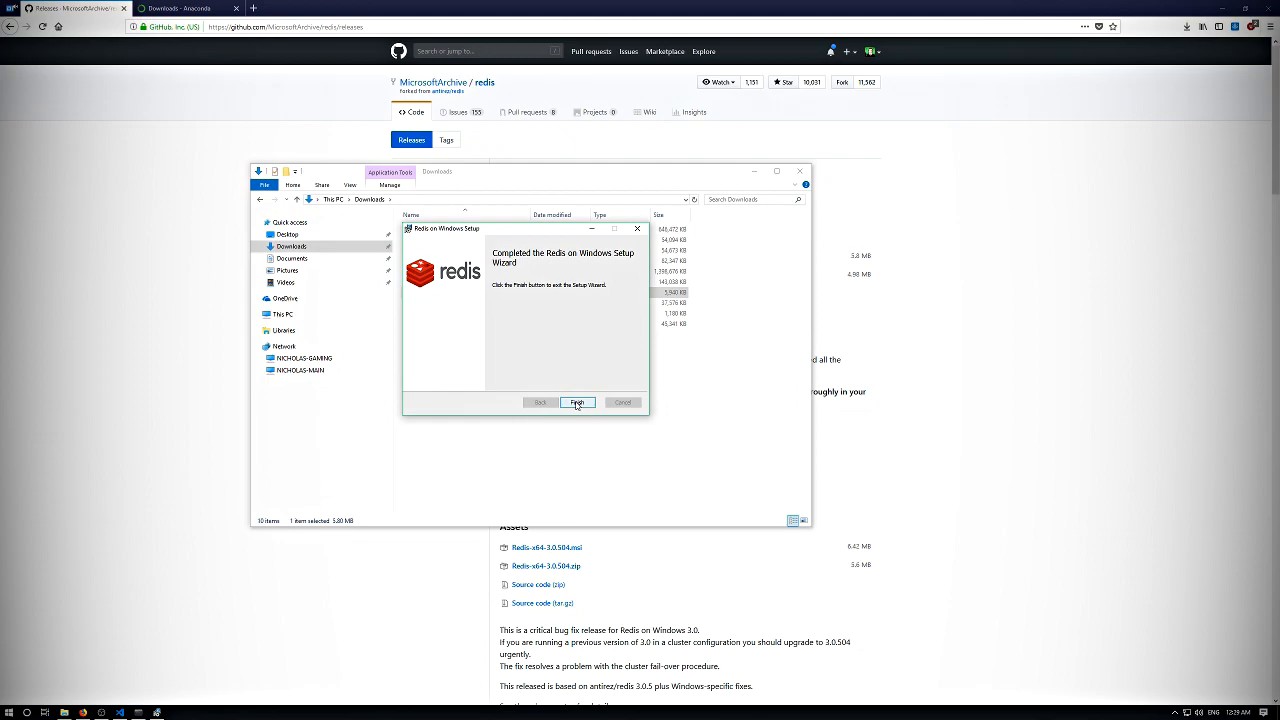
pyautogui.click(577, 401)
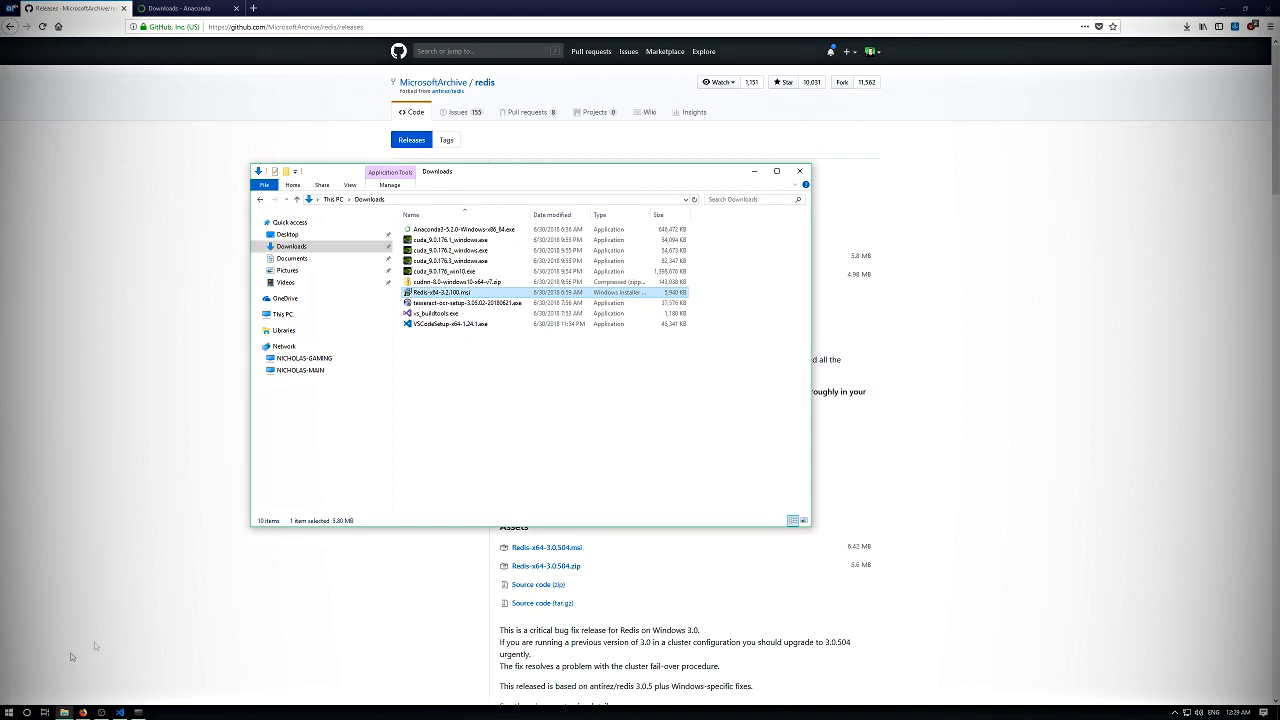
pyautogui.click(409, 418)
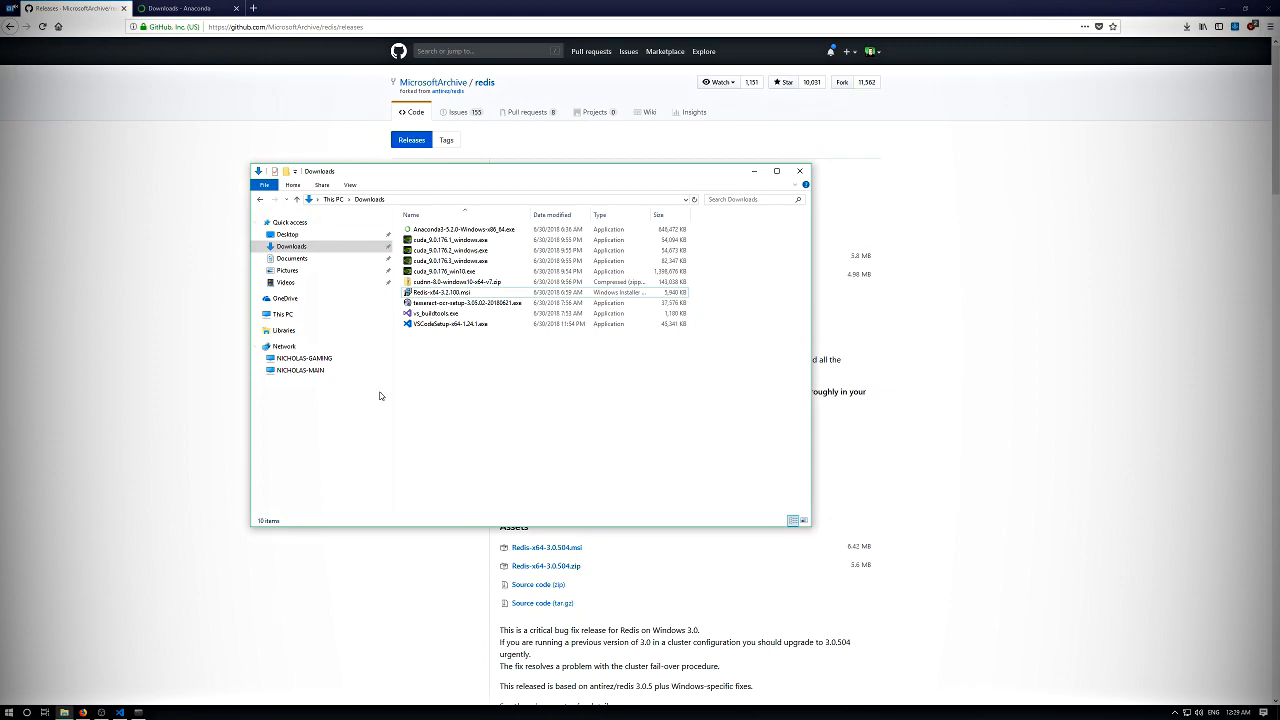
pyautogui.click(10, 712)
pyautogui.click(10, 712)
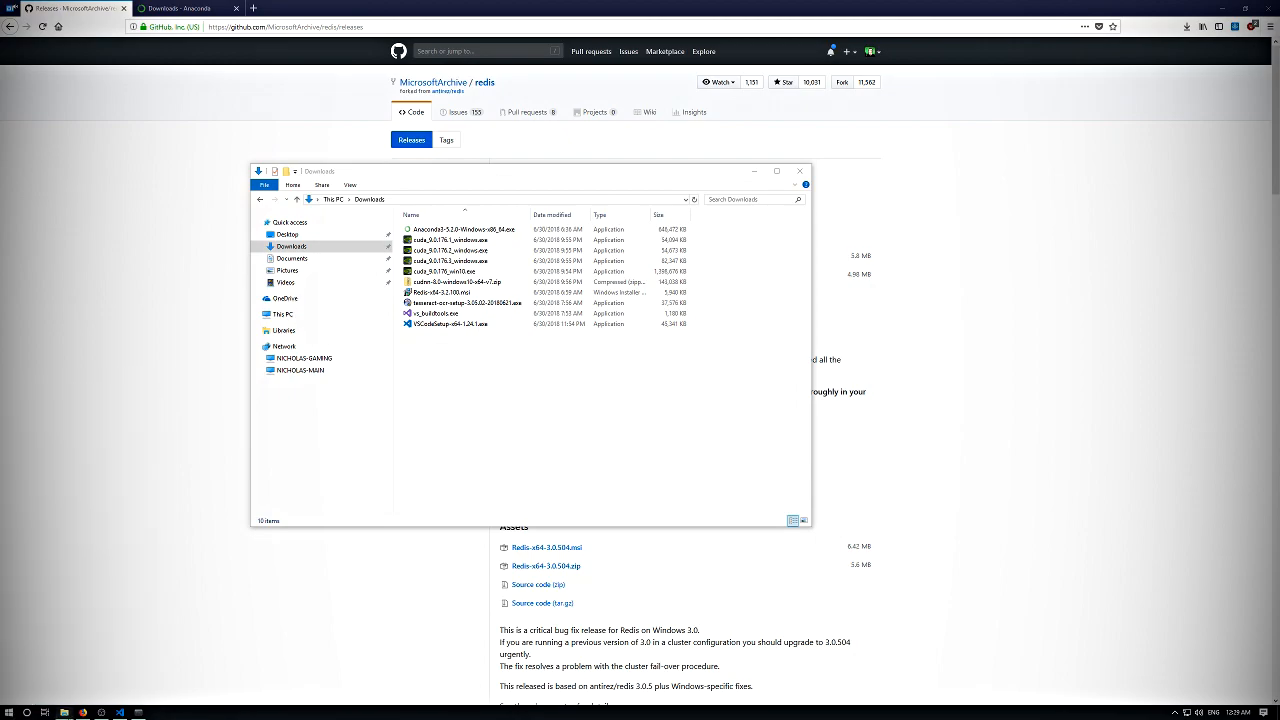
# - Switch to Visual Studio Code and open redis.windows.conf and redis.windows-service.conf from C:\Program Files\Redis
pyautogui.click(119, 712)
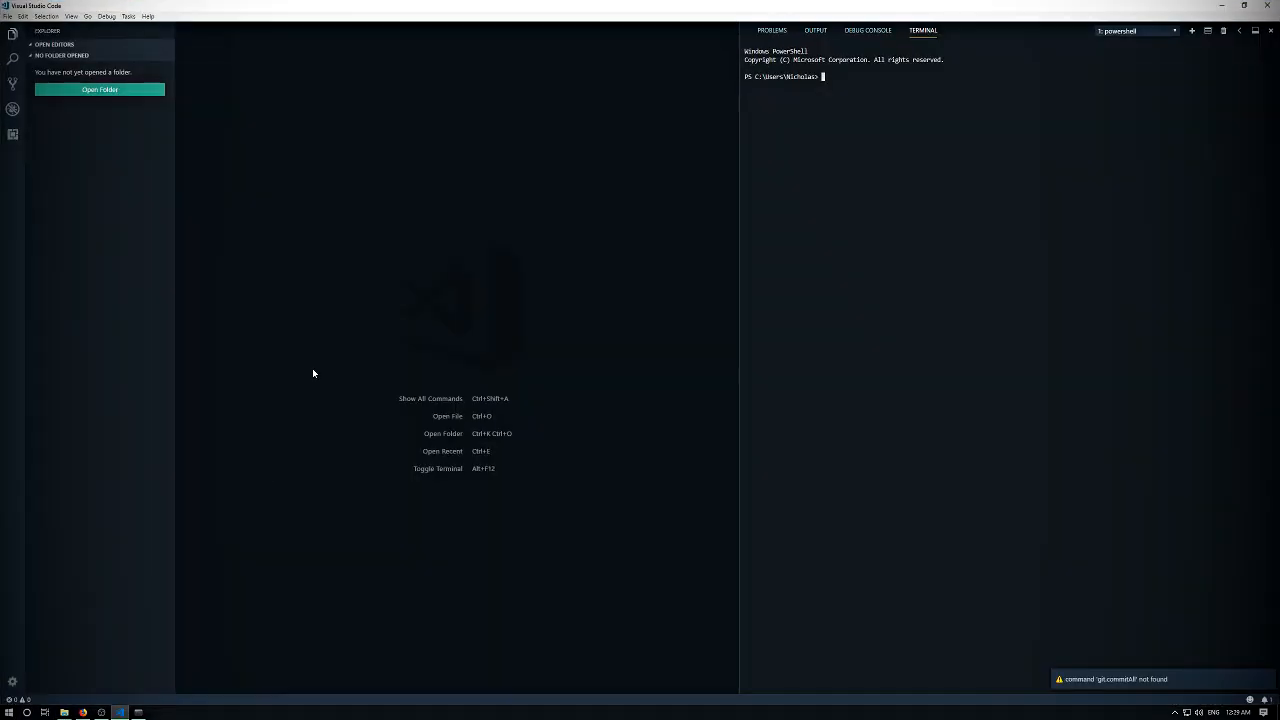
pyautogui.click(8, 16)
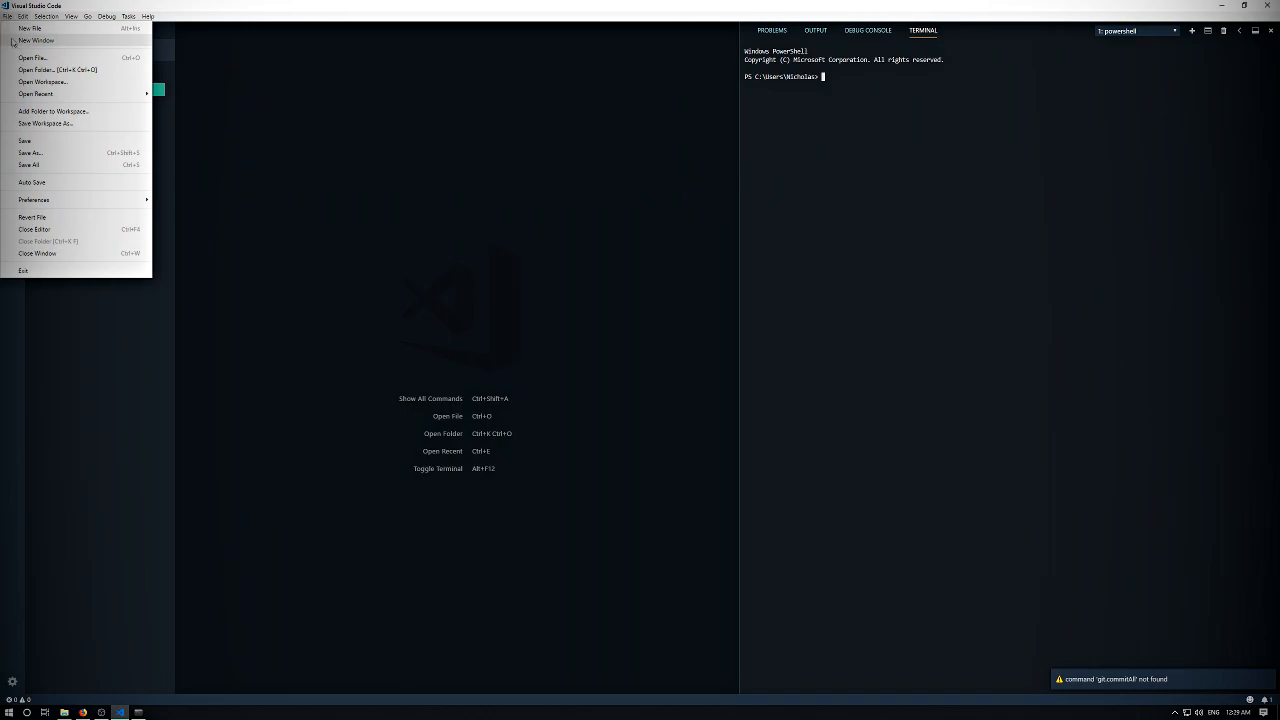
pyautogui.click(57, 70)
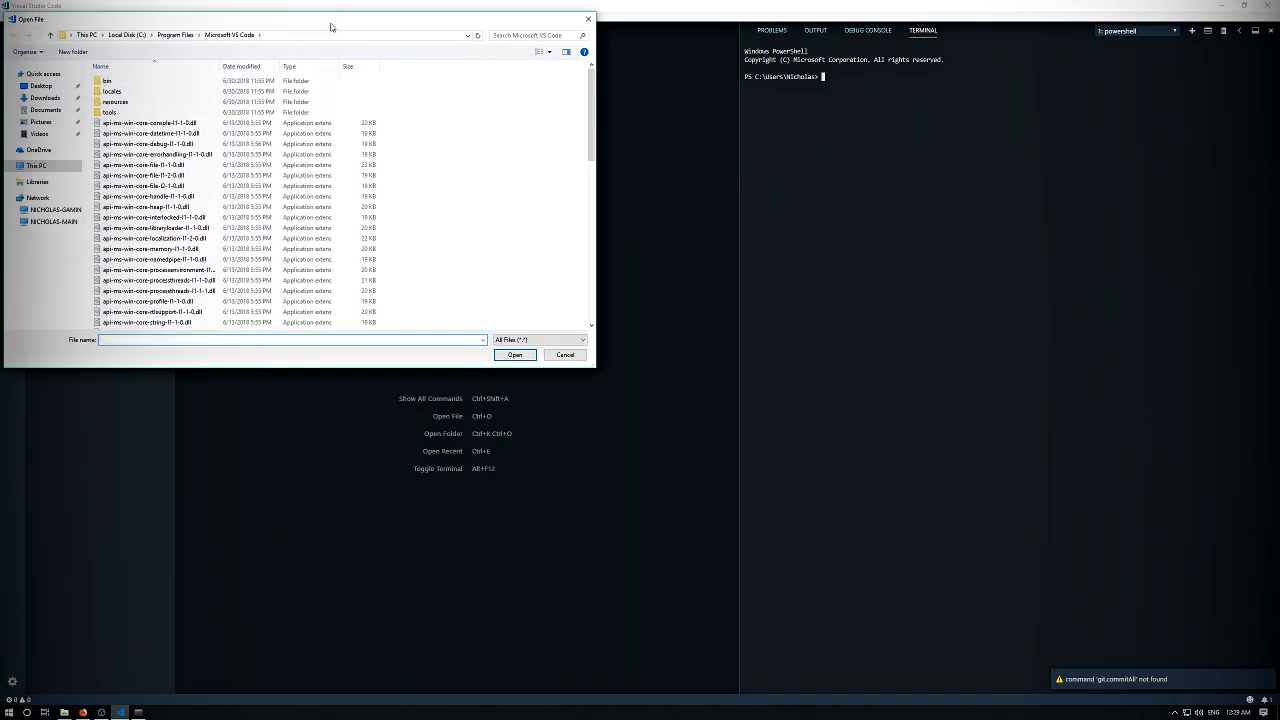
pyautogui.moveTo(331, 29); pyautogui.dragTo(772, 144)
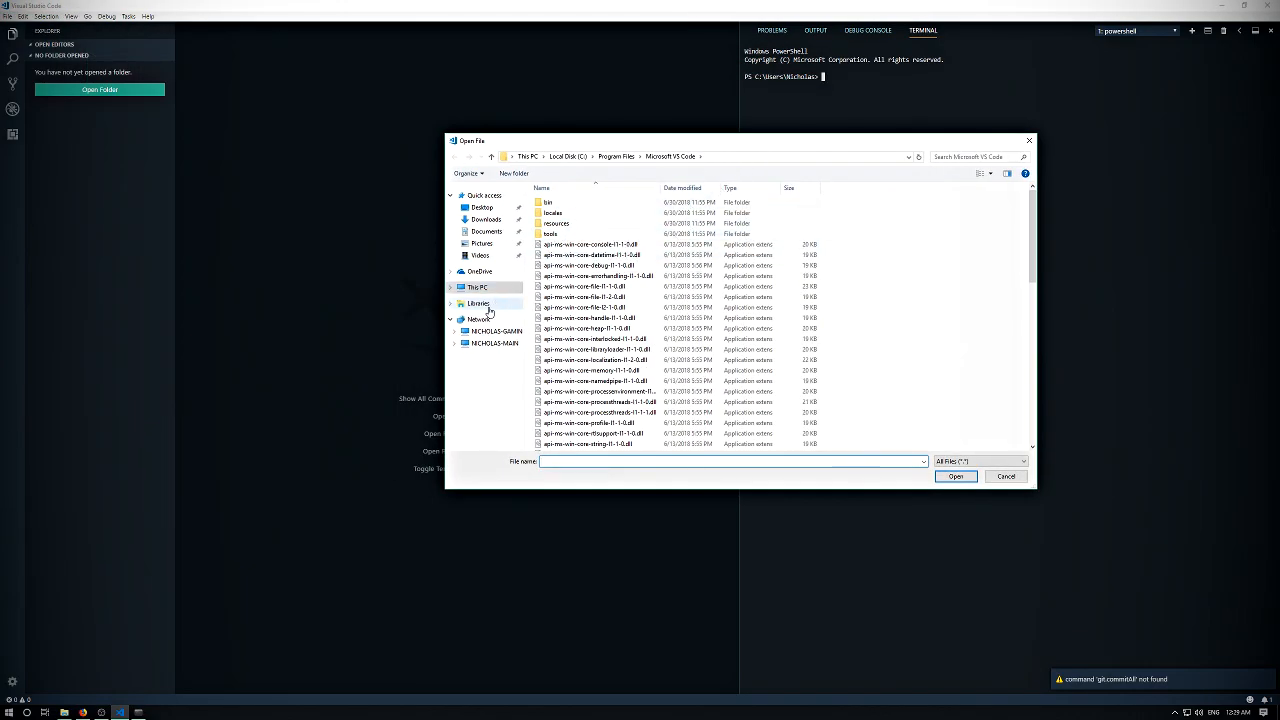
pyautogui.click(452, 288)
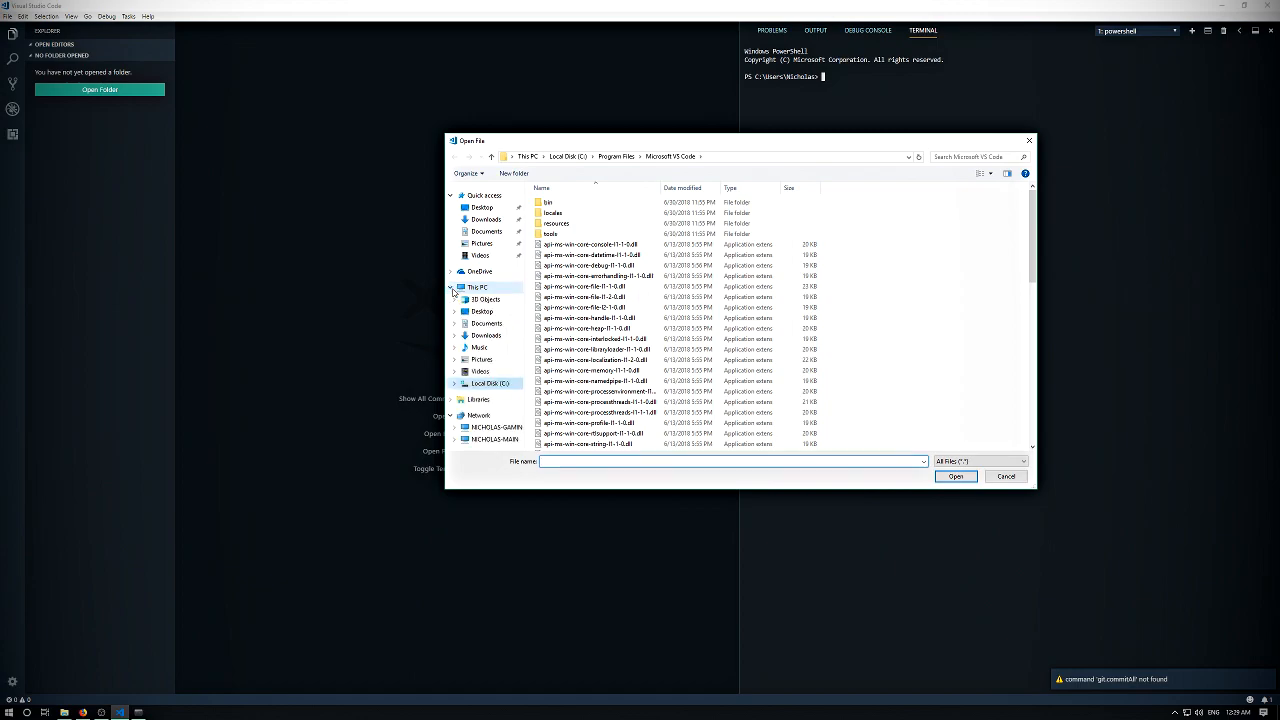
pyautogui.click(491, 383)
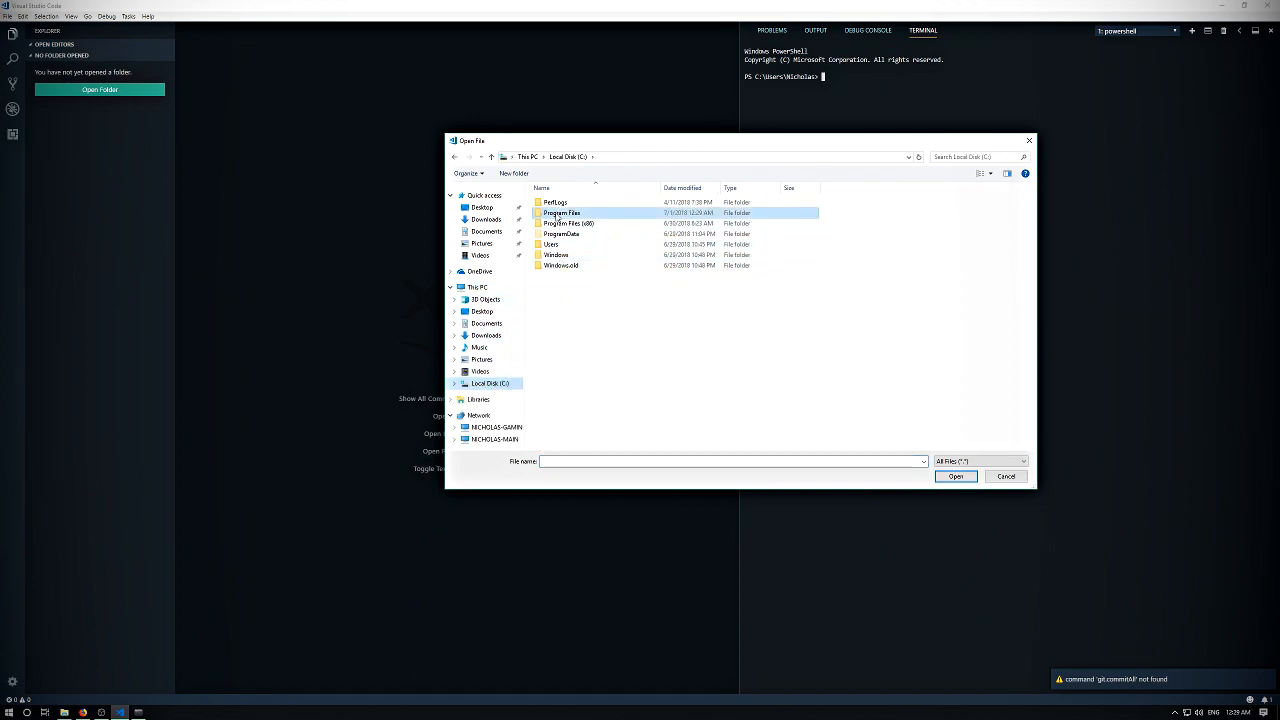
pyautogui.doubleClick(556, 213)
pyautogui.doubleClick(552, 275)
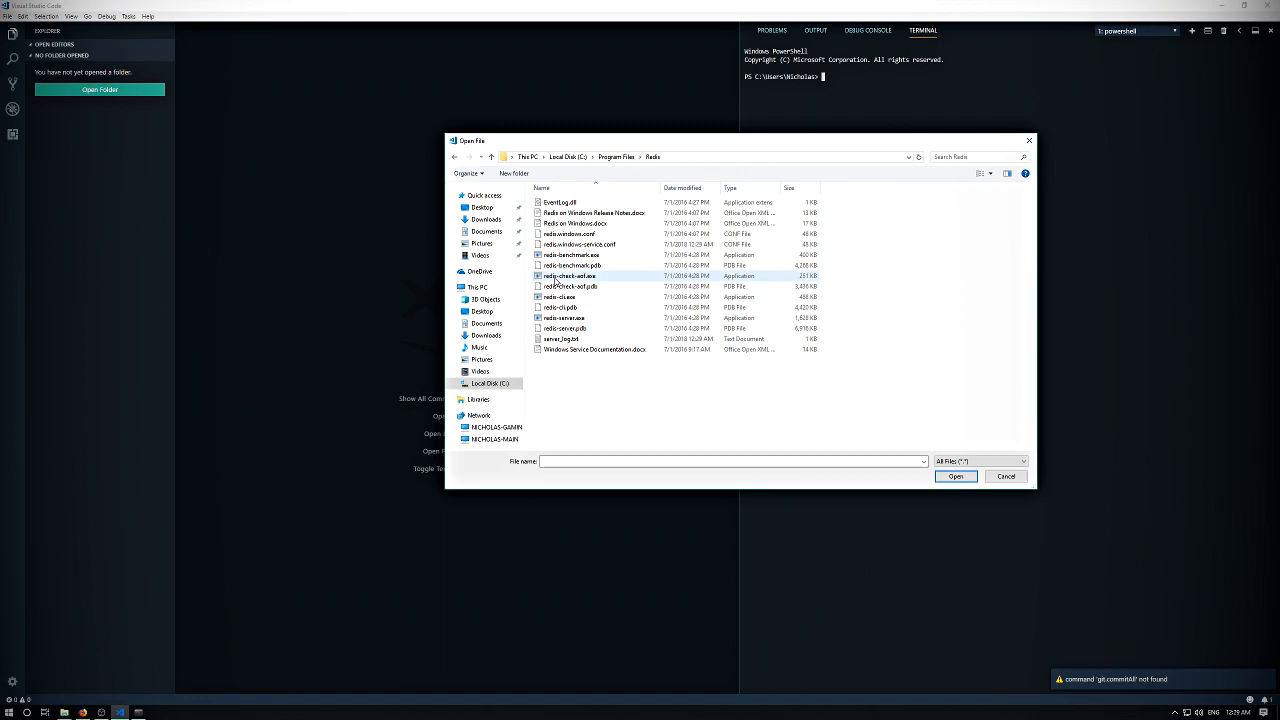
pyautogui.click(586, 234)
pyautogui.keyDown('ctrl'); pyautogui.click(585, 244); pyautogui.keyUp('ctrl')
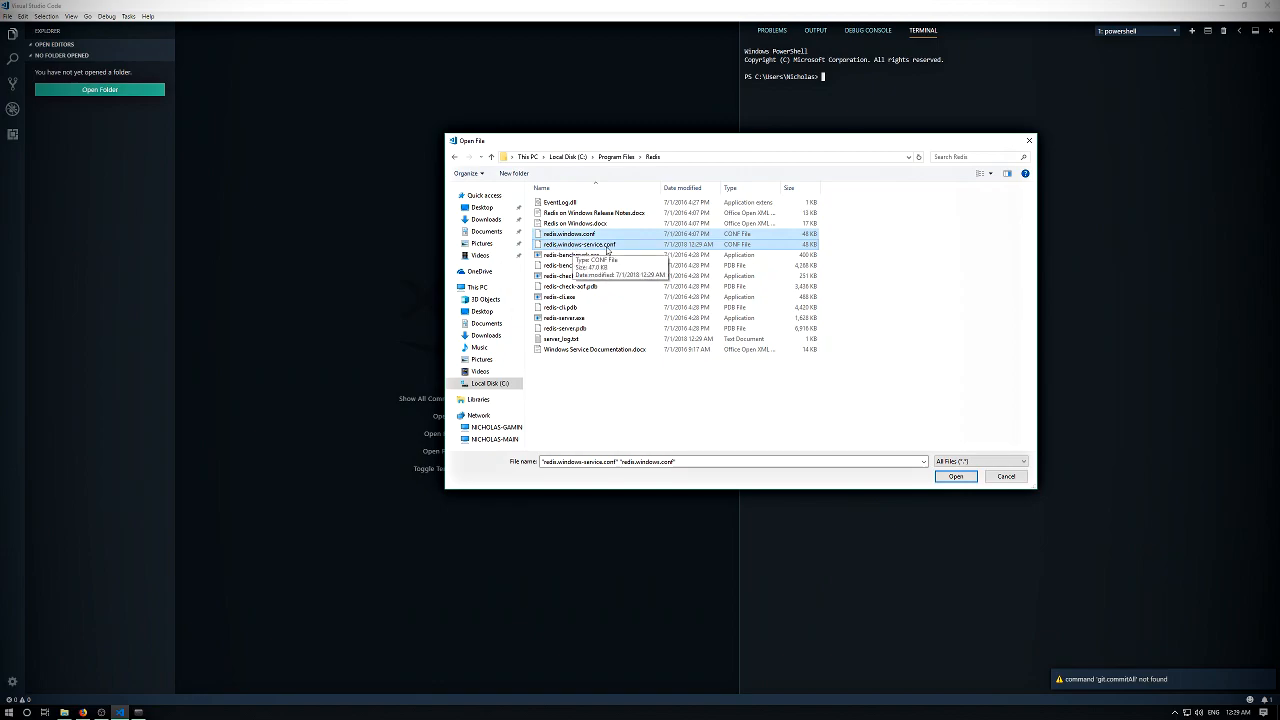
pyautogui.click(956, 476)
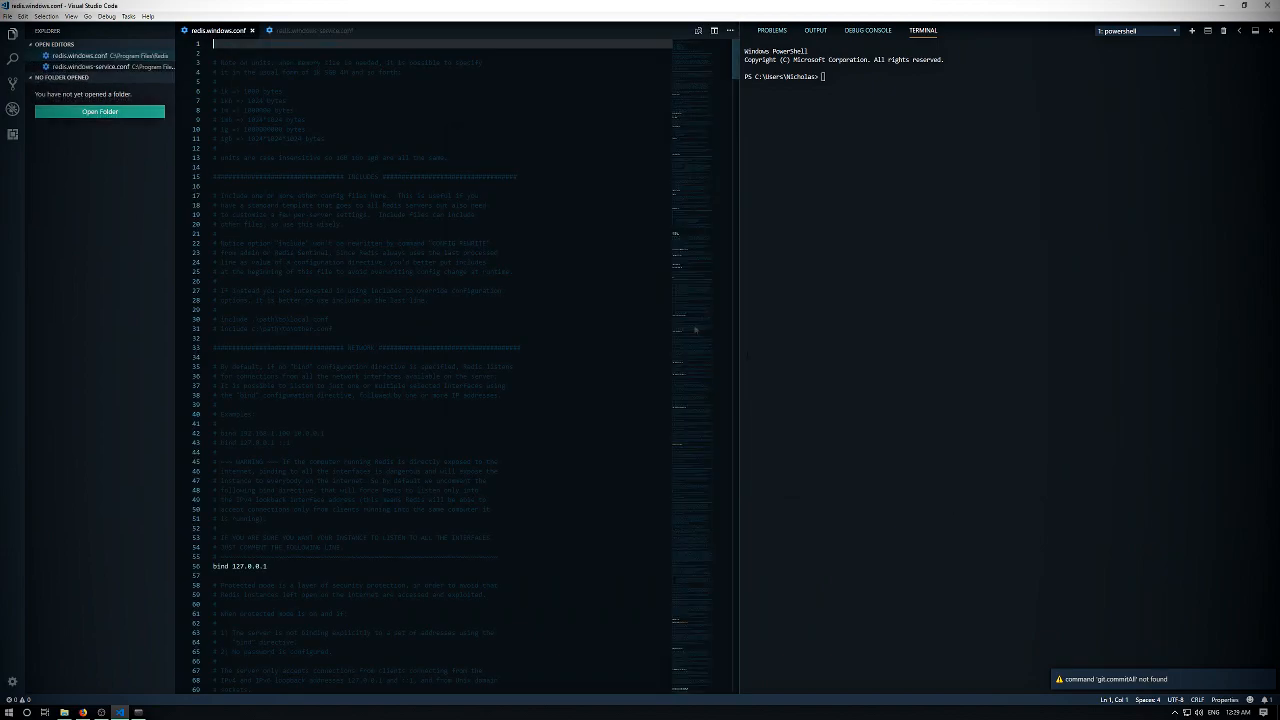
# - Comment out the "save 900 1", "save 300 10" and "save 60 10000" lines in redis.windows.conf
pyautogui.scroll(-15, 450, 366)
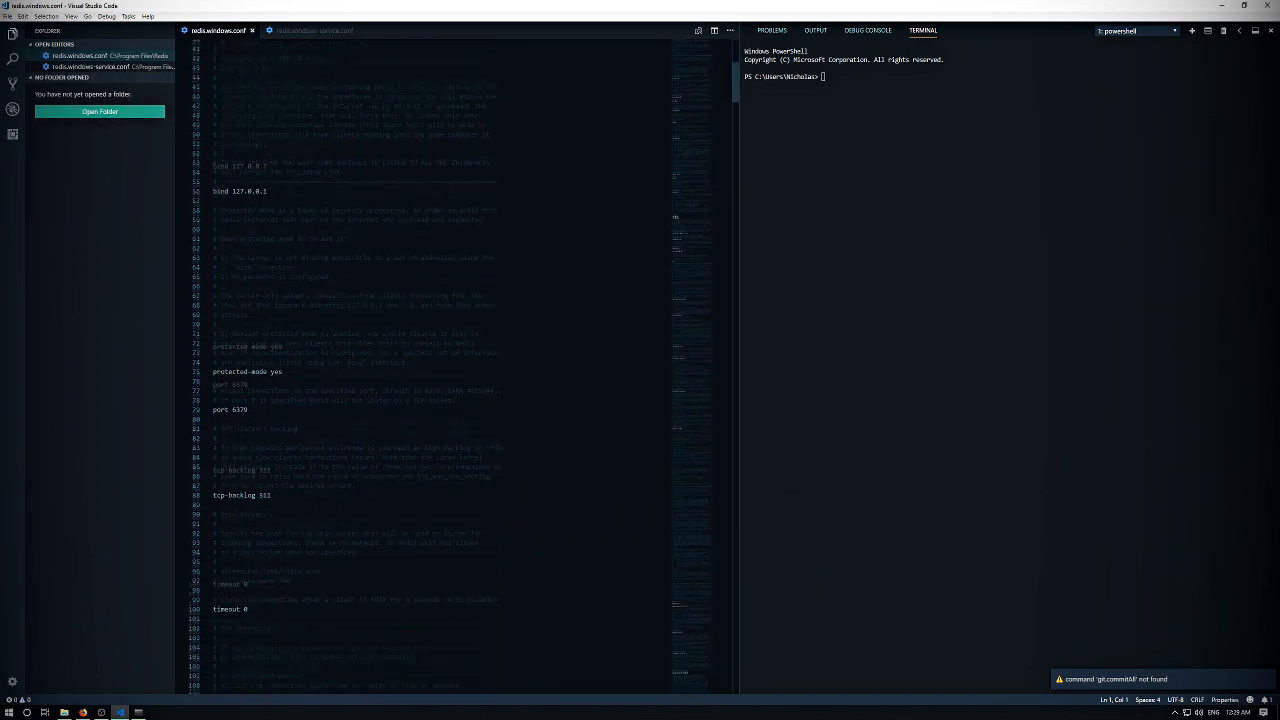
pyautogui.scroll(-20, 450, 366)
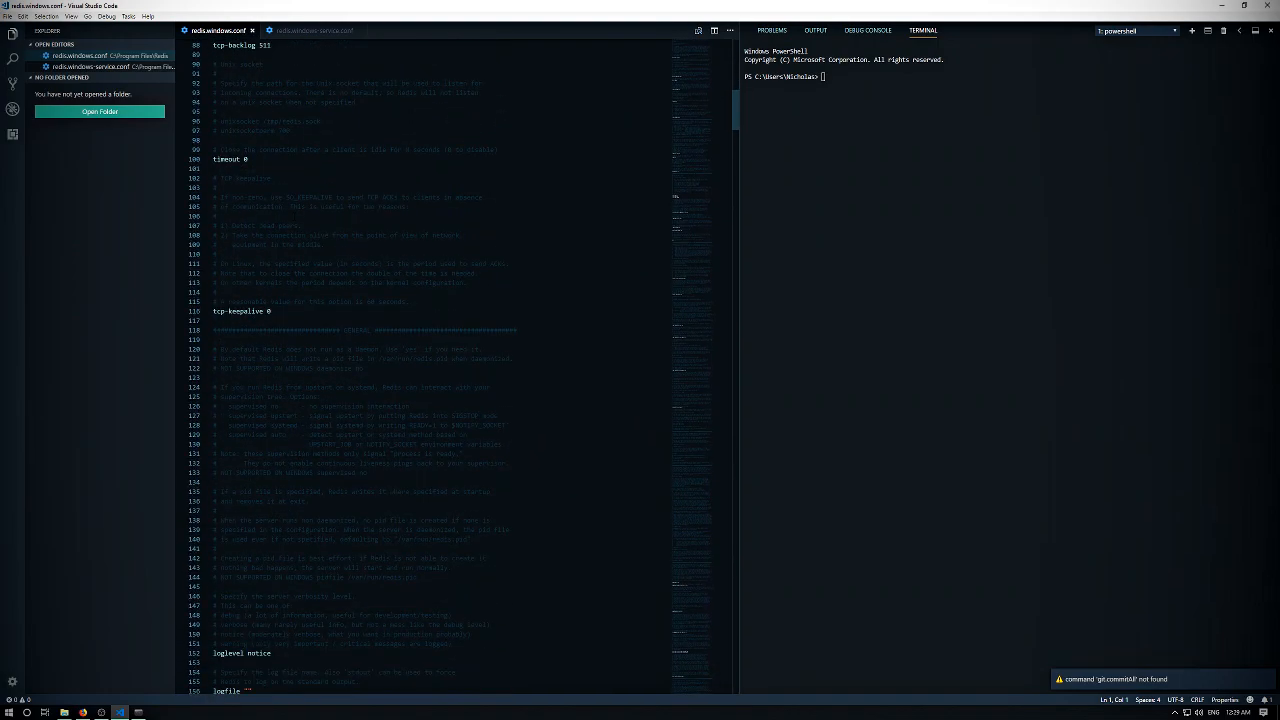
pyautogui.scroll(-10, 450, 366)
pyautogui.moveTo(264, 296); pyautogui.dragTo(201, 279)
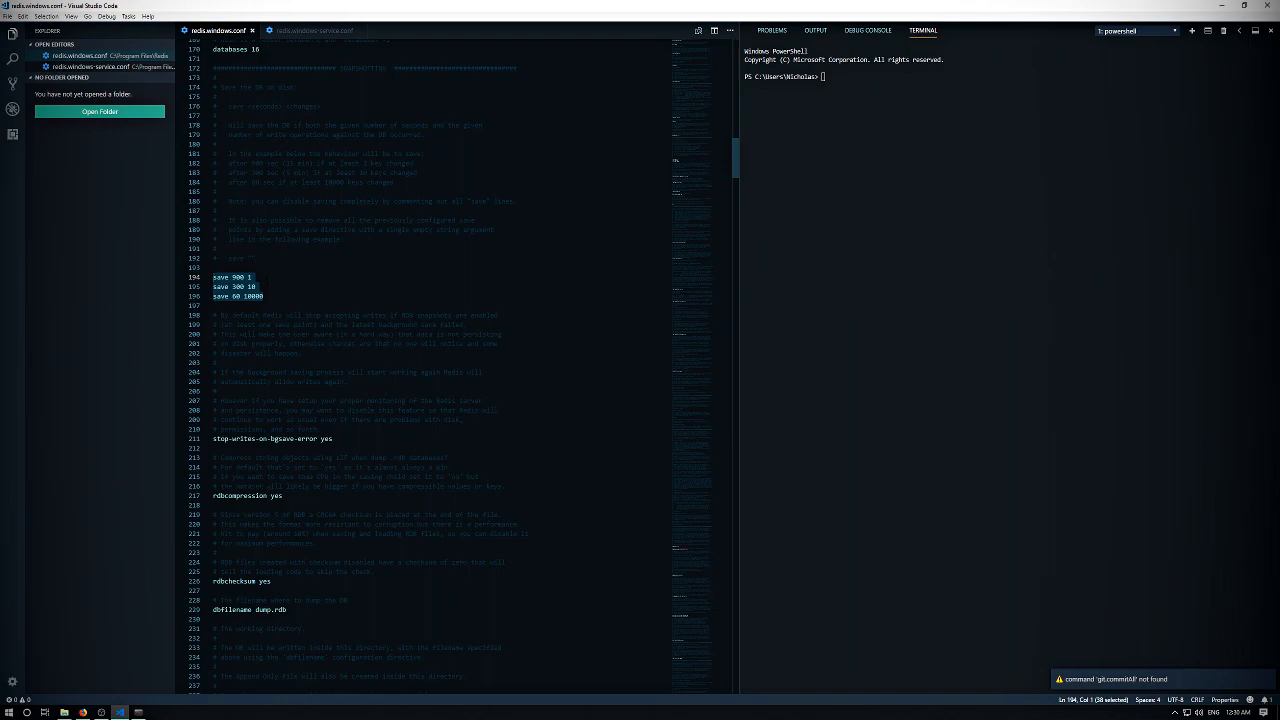
pyautogui.moveTo(264, 296); pyautogui.dragTo(208, 272)
pyautogui.hotkey('ctrl', '/')
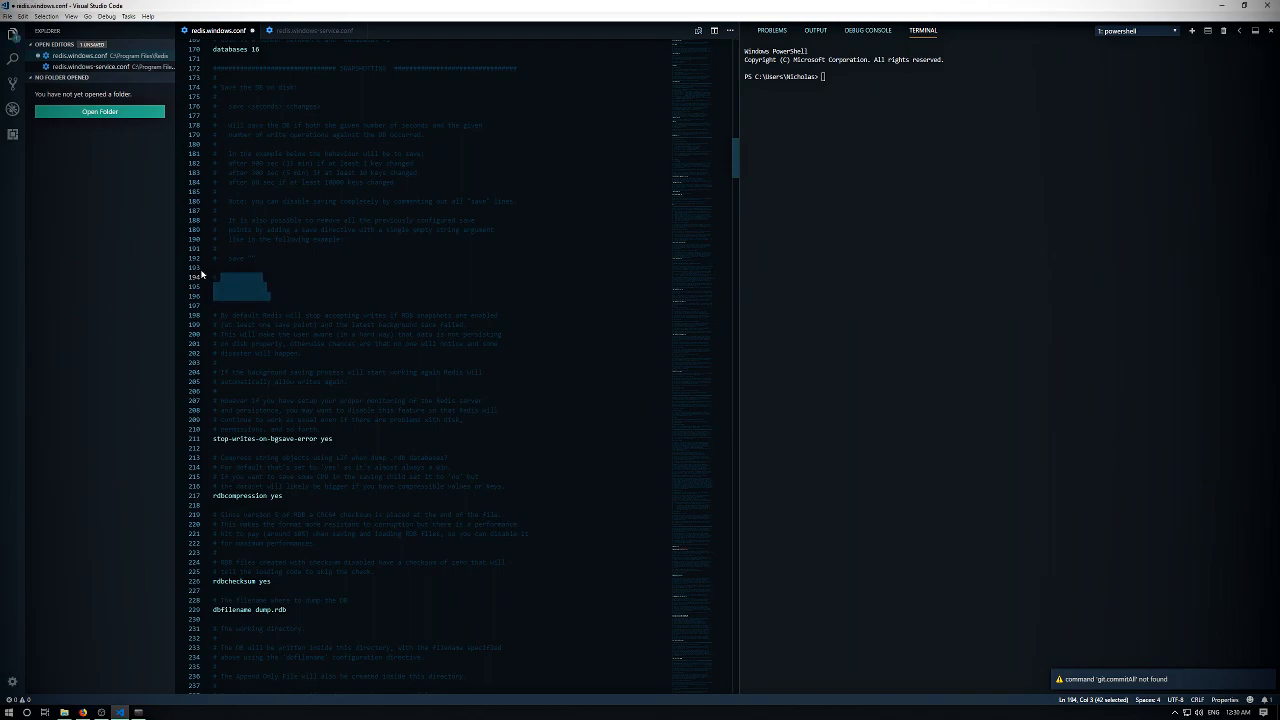
pyautogui.click(259, 277)
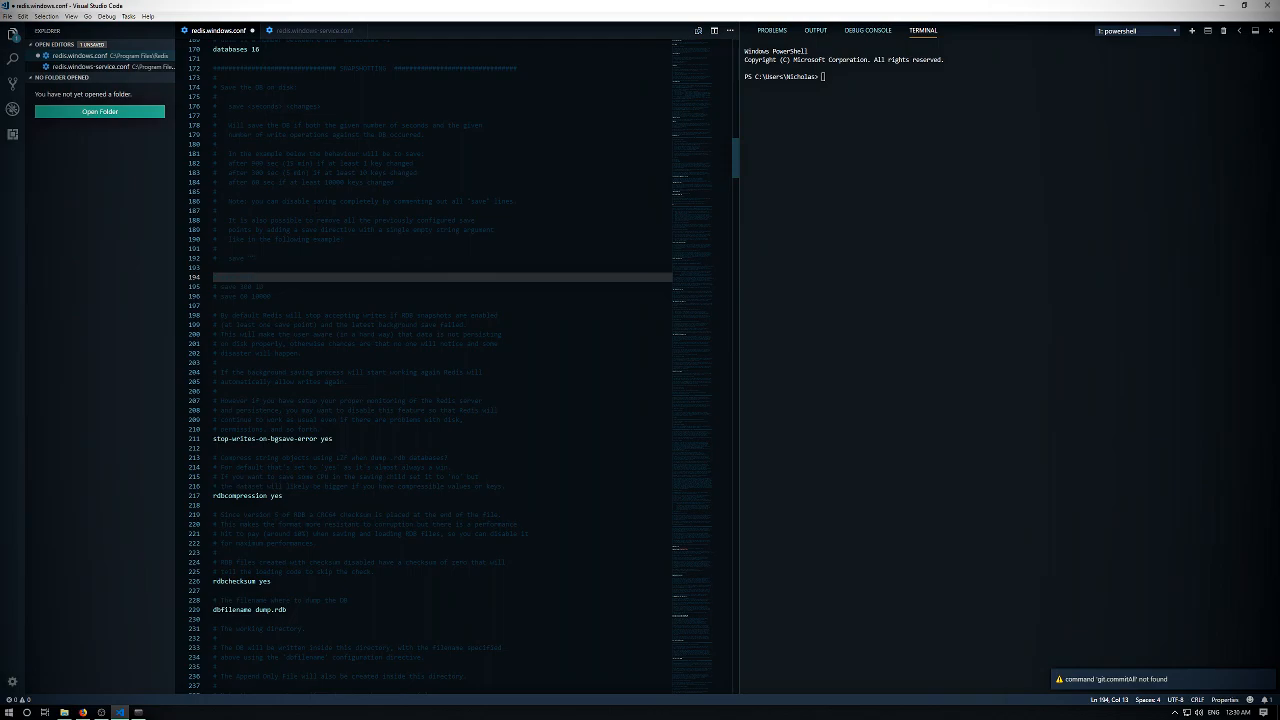
pyautogui.moveTo(229, 278); pyautogui.dragTo(232, 278)
pyautogui.click(254, 296)
pyautogui.click(234, 278)
pyautogui.click(216, 268)
pyautogui.moveTo(255, 278); pyautogui.dragTo(259, 278)
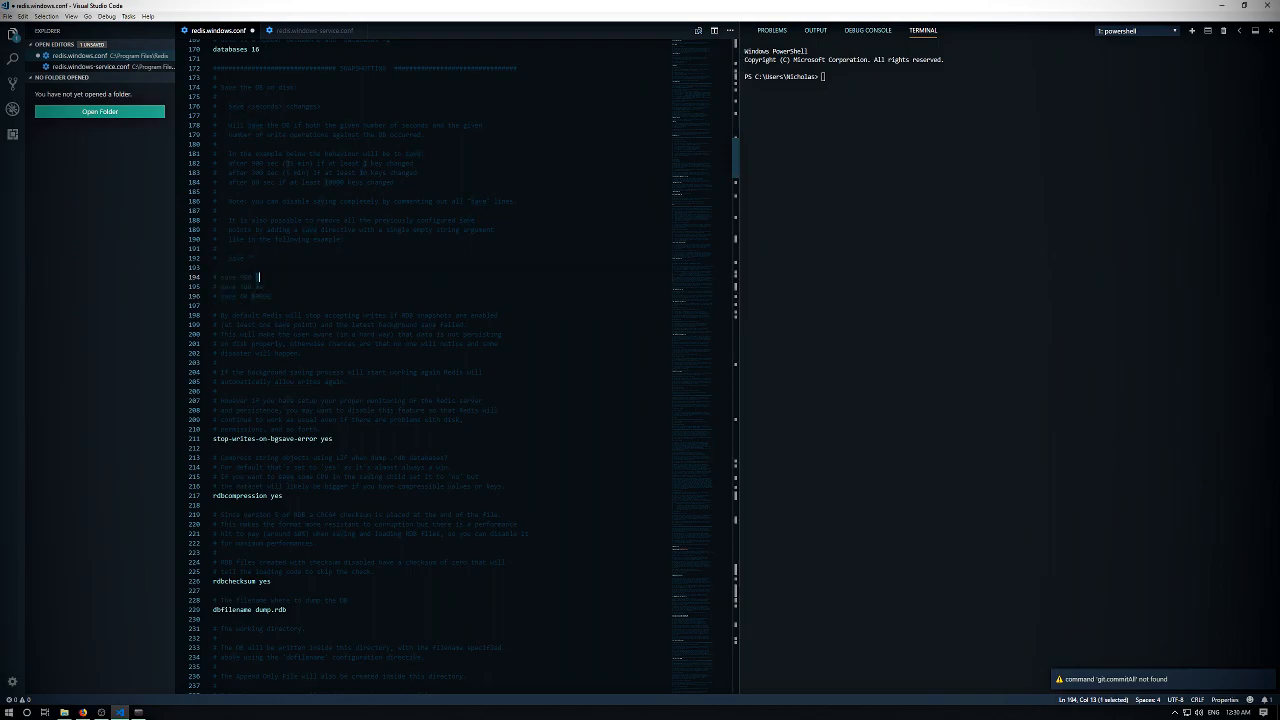
pyautogui.doubleClick(247, 278)
pyautogui.moveTo(259, 278); pyautogui.dragTo(256, 278)
pyautogui.click(259, 278)
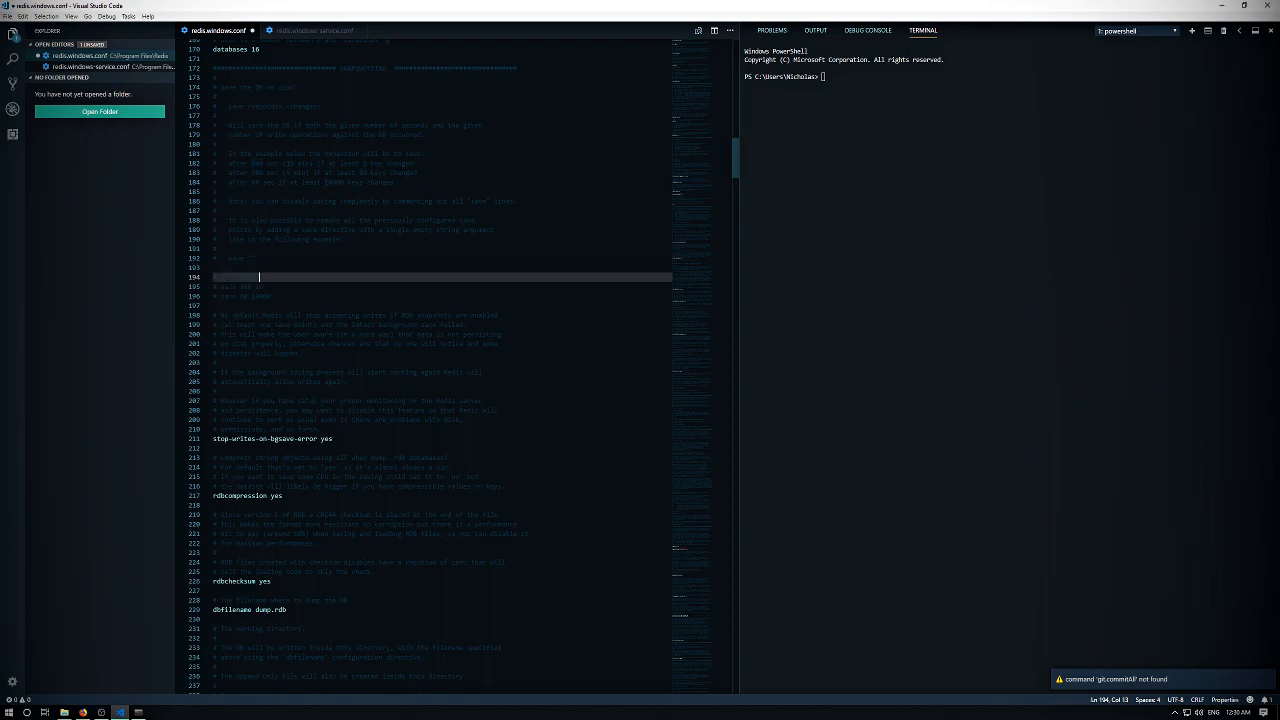
pyautogui.click(270, 296)
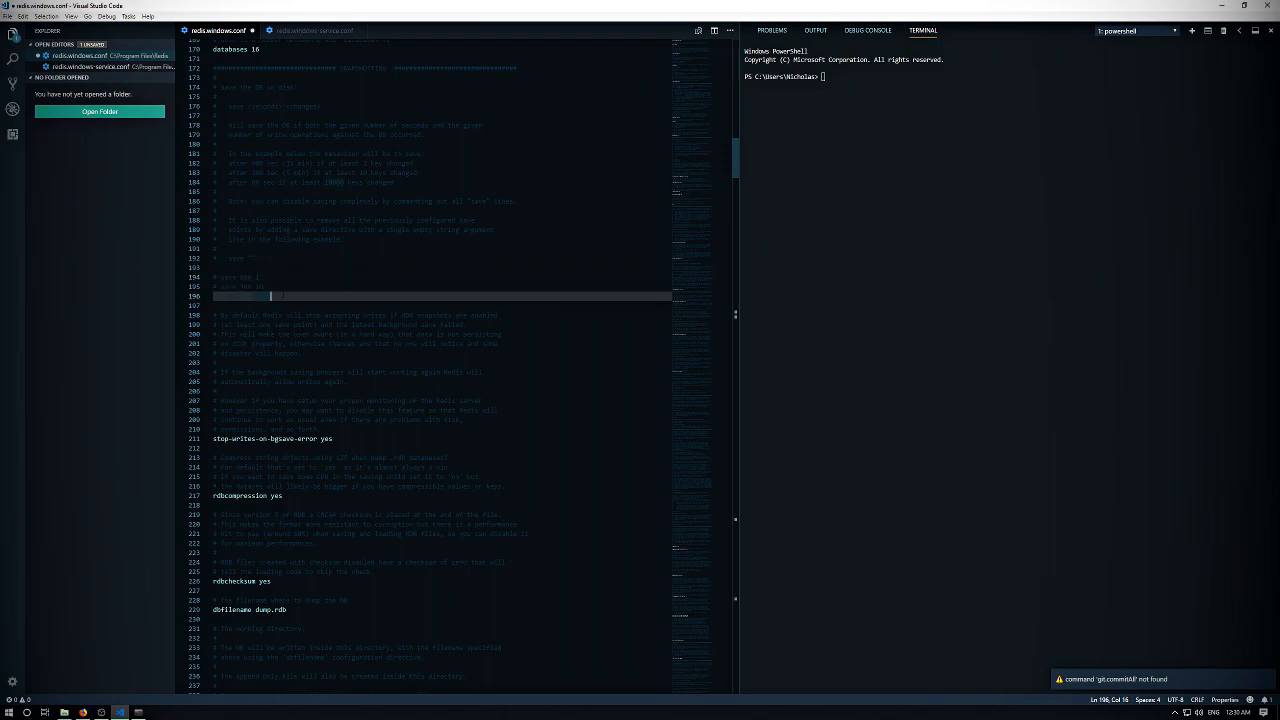
pyautogui.click(275, 87)
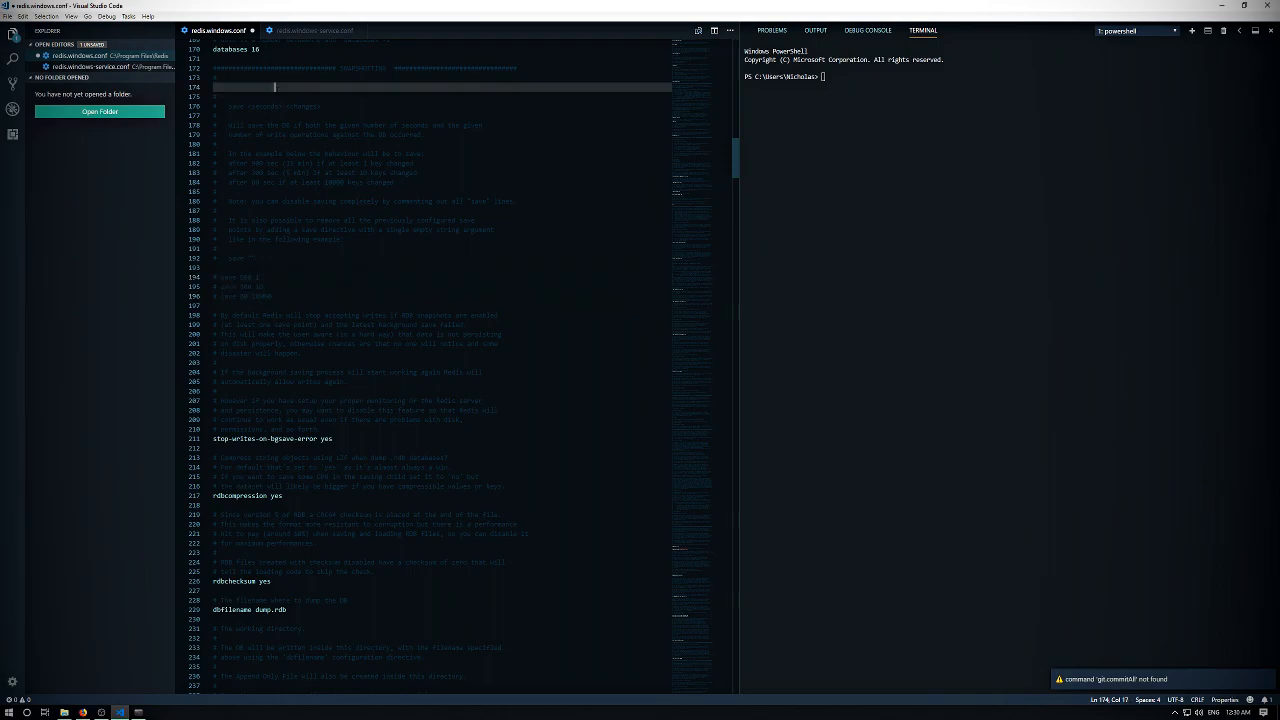
pyautogui.moveTo(275, 296); pyautogui.dragTo(237, 278)
pyautogui.click(309, 304)
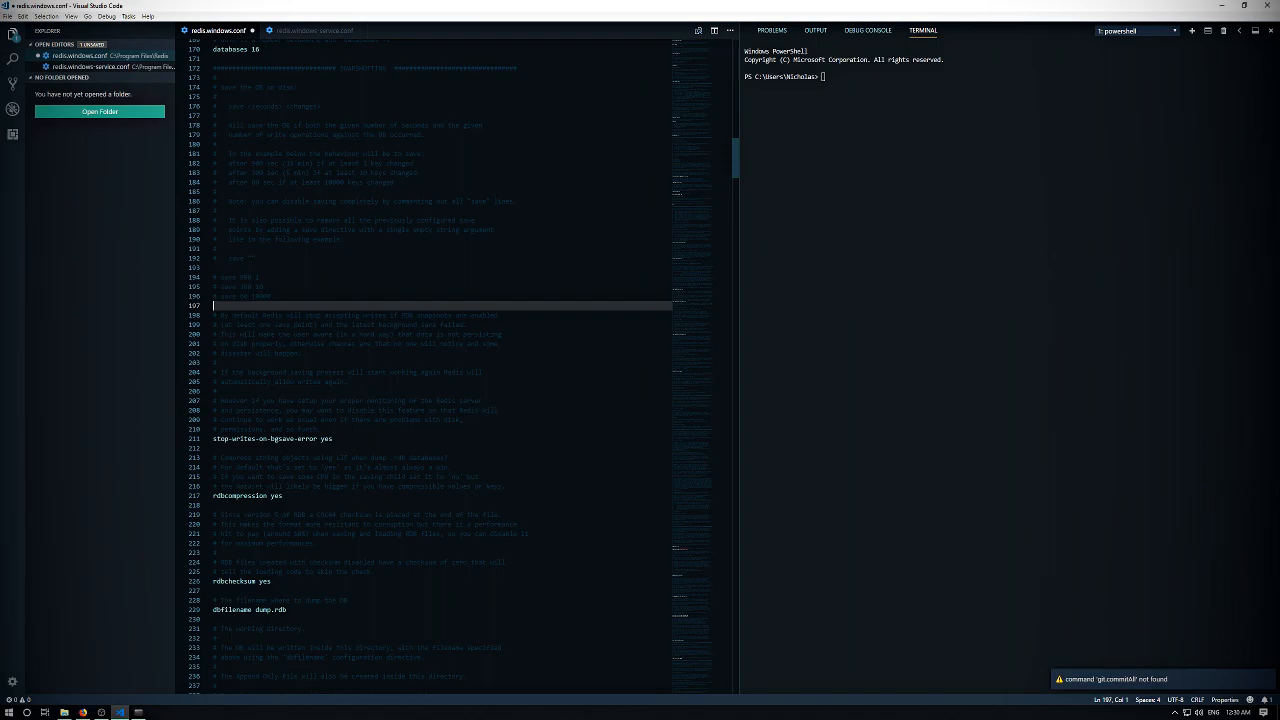
pyautogui.moveTo(240, 296); pyautogui.dragTo(211, 282)
pyautogui.click(270, 296)
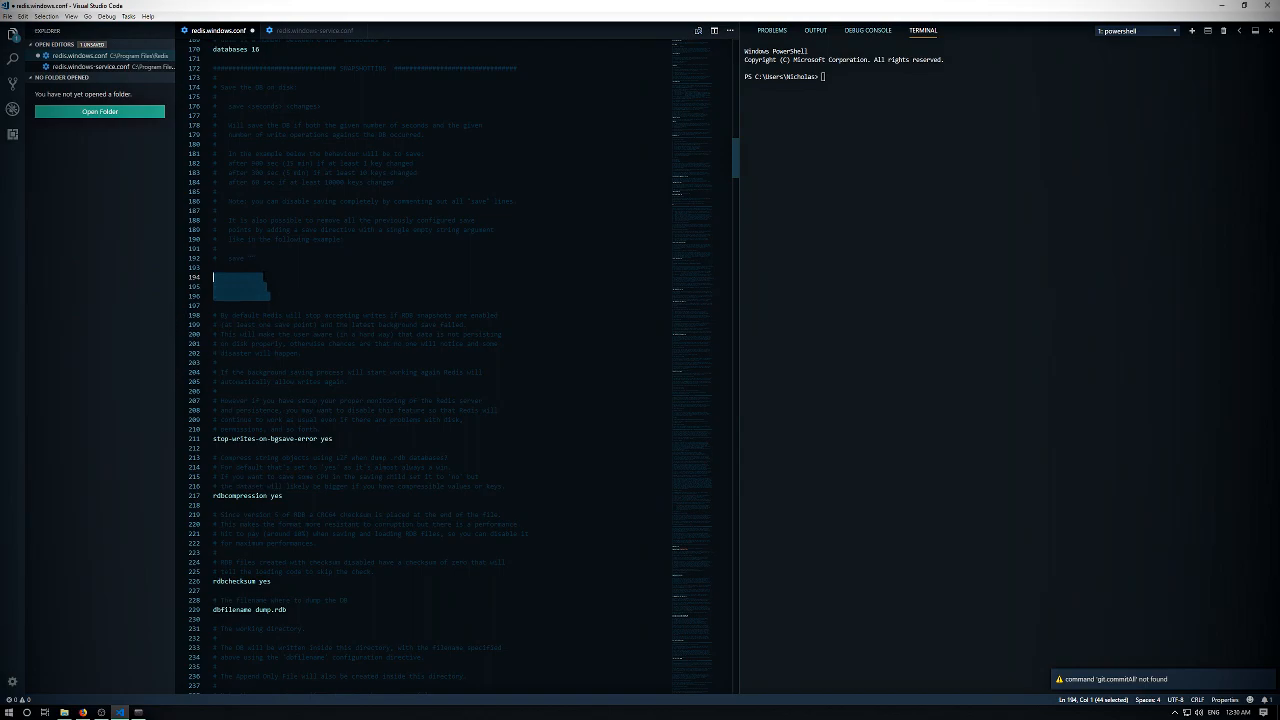
pyautogui.click(259, 277)
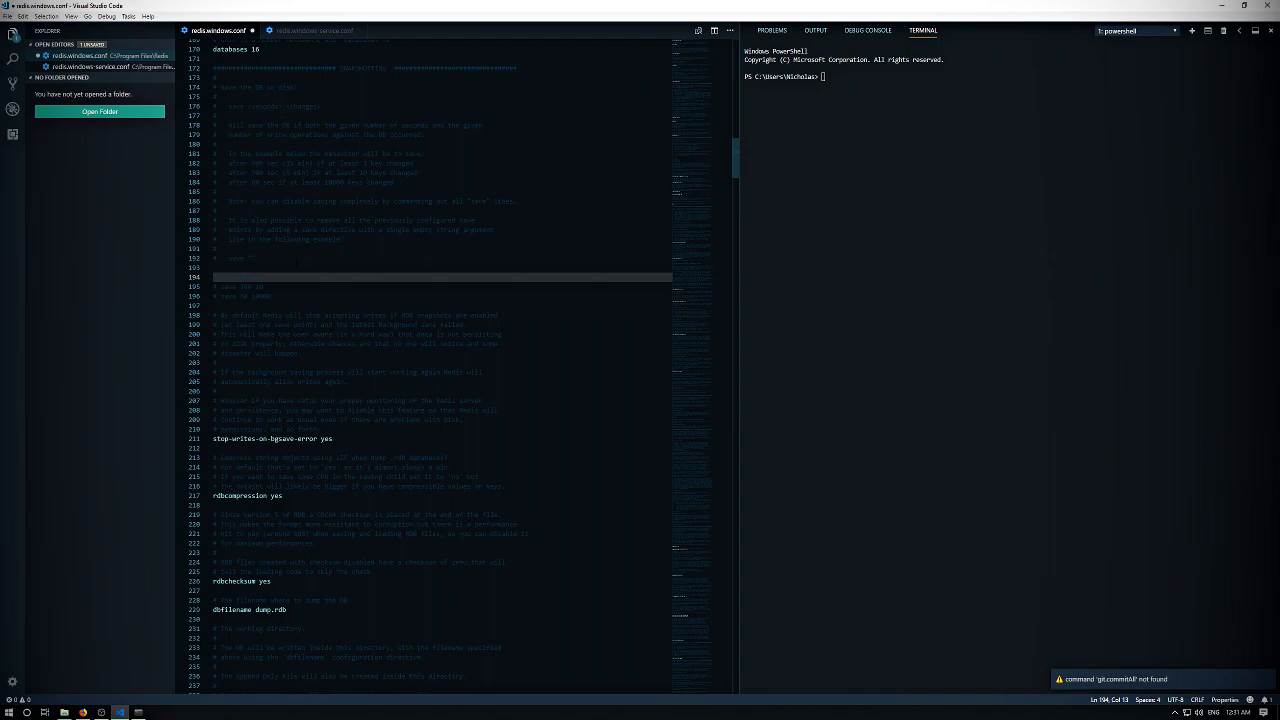
# - Save redis.windows.conf, retrying with administrator rights
pyautogui.click(270, 296)
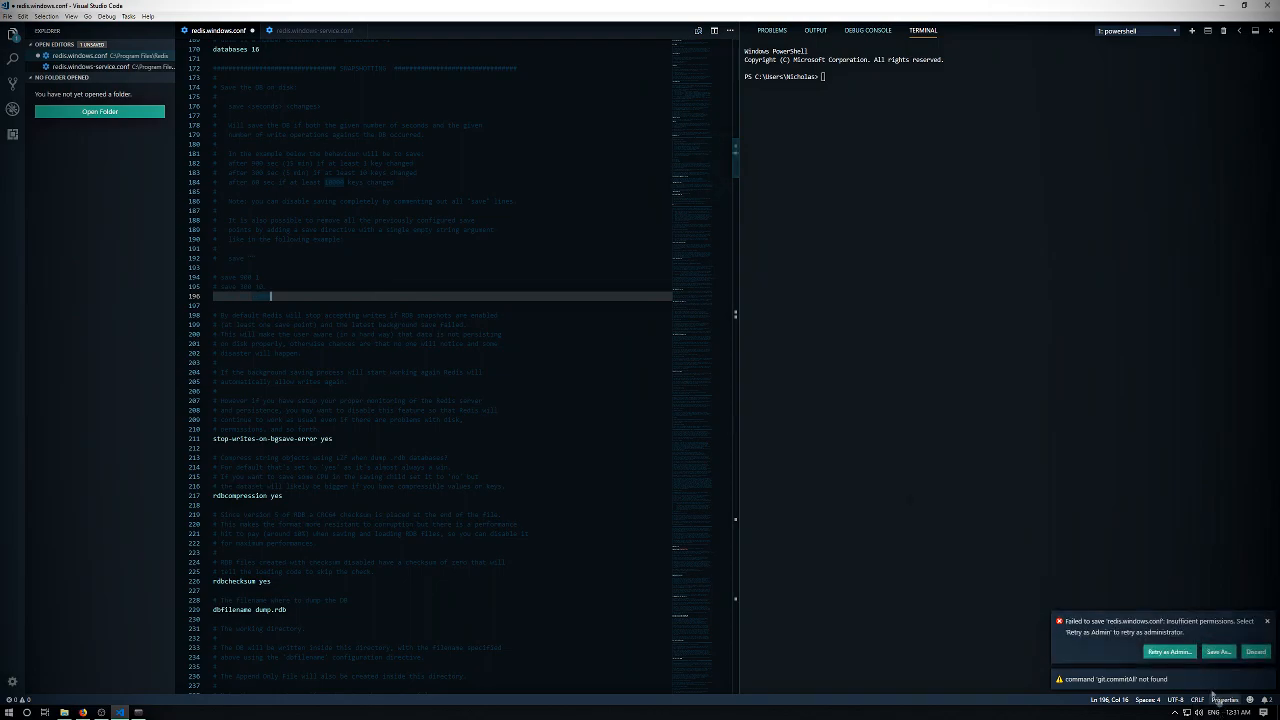
pyautogui.click(1170, 652)
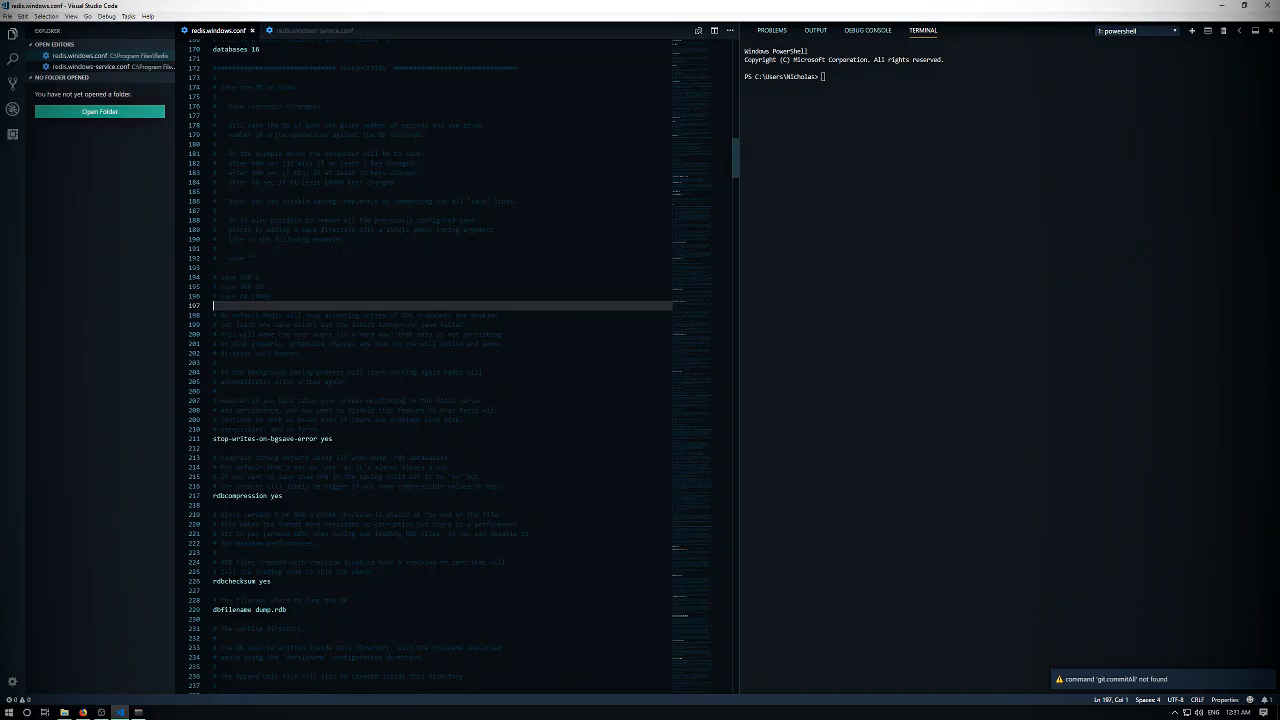
pyautogui.click(218, 267)
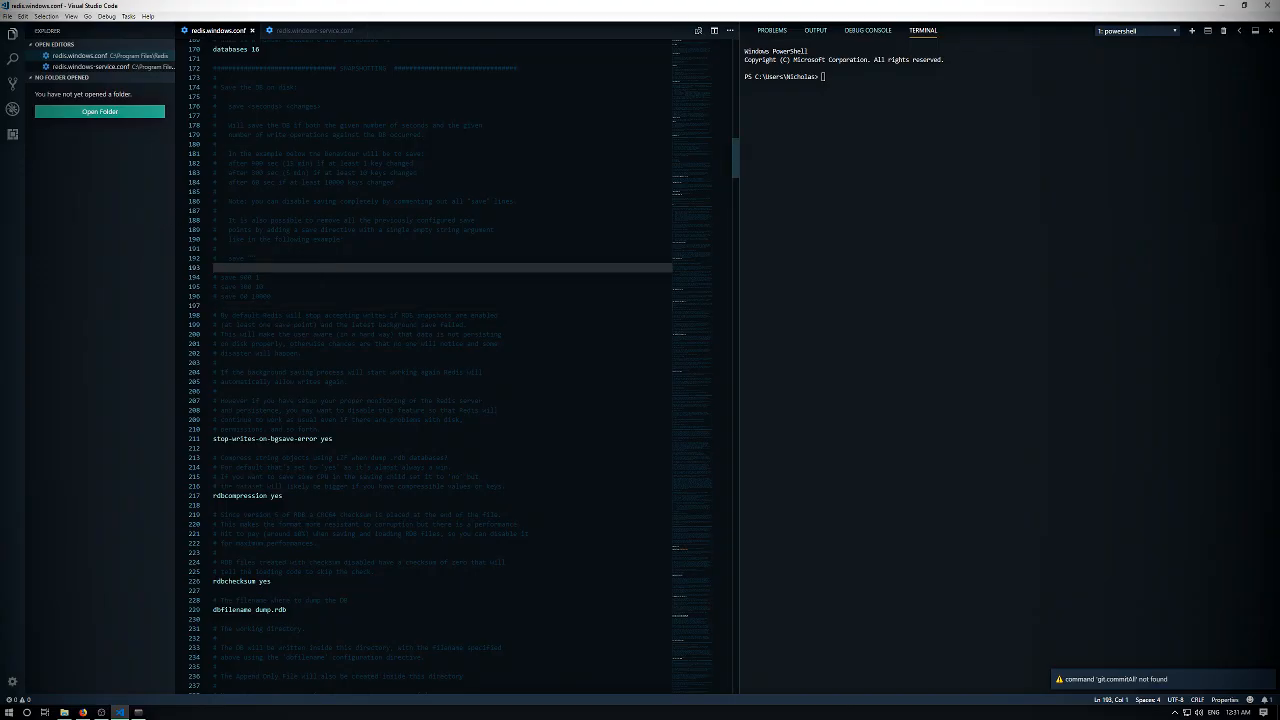
pyautogui.click(263, 287)
pyautogui.press('Up')
pyautogui.press('Down')
pyautogui.press('Down')
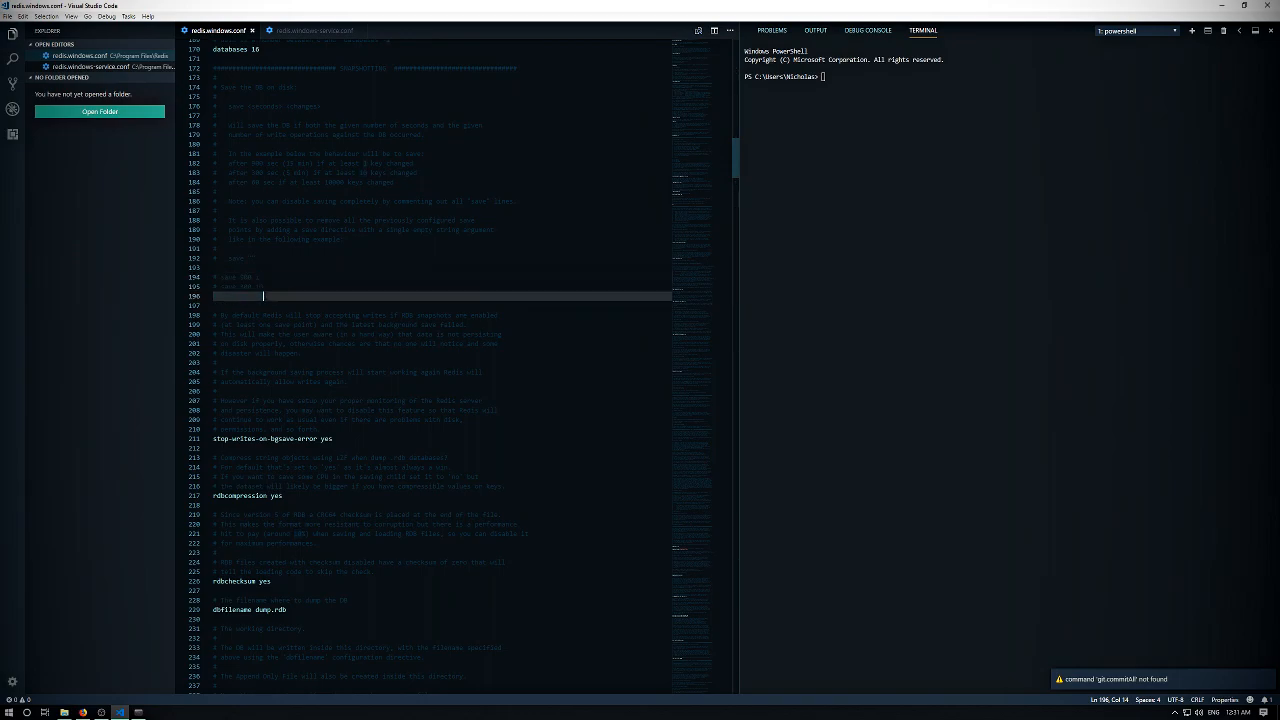
# - Comment out the "save 900 1", "save 300 10" and "save 60 10000" lines in redis.windows-service.conf and save it with administrator rights
pyautogui.click(310, 31)
pyautogui.scroll(-20, 440, 365)
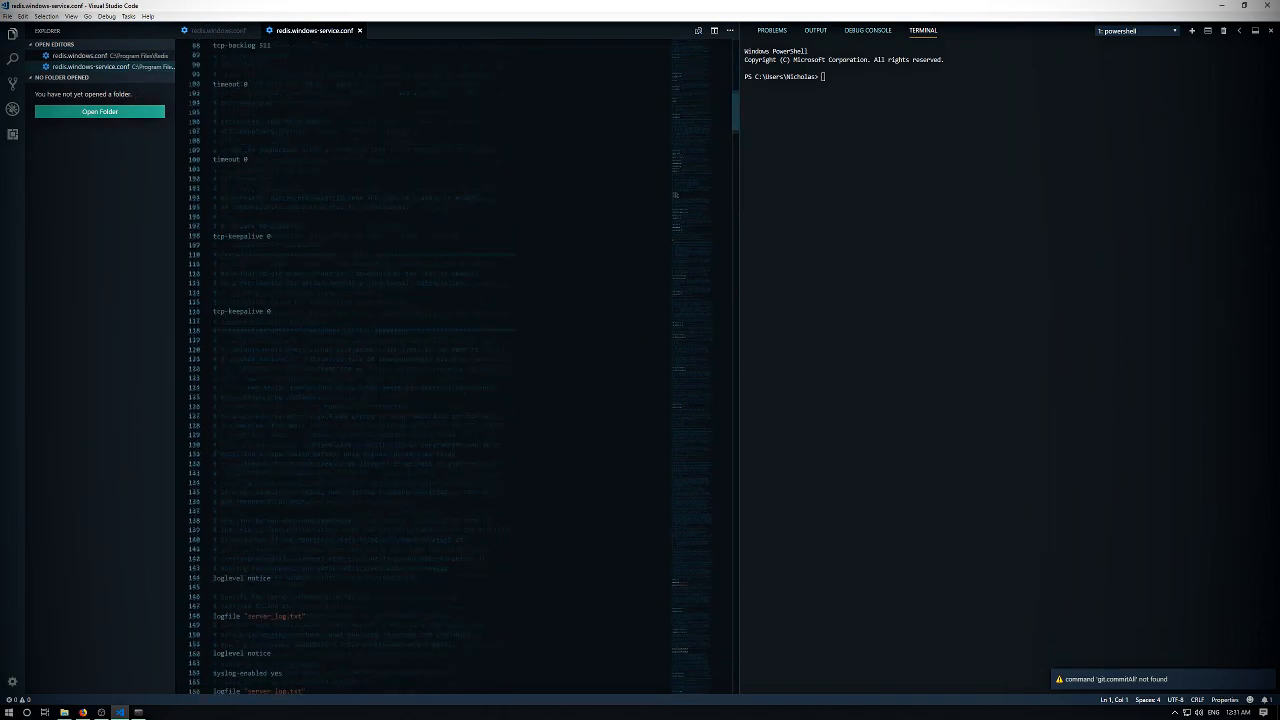
pyautogui.moveTo(265, 196); pyautogui.dragTo(207, 176)
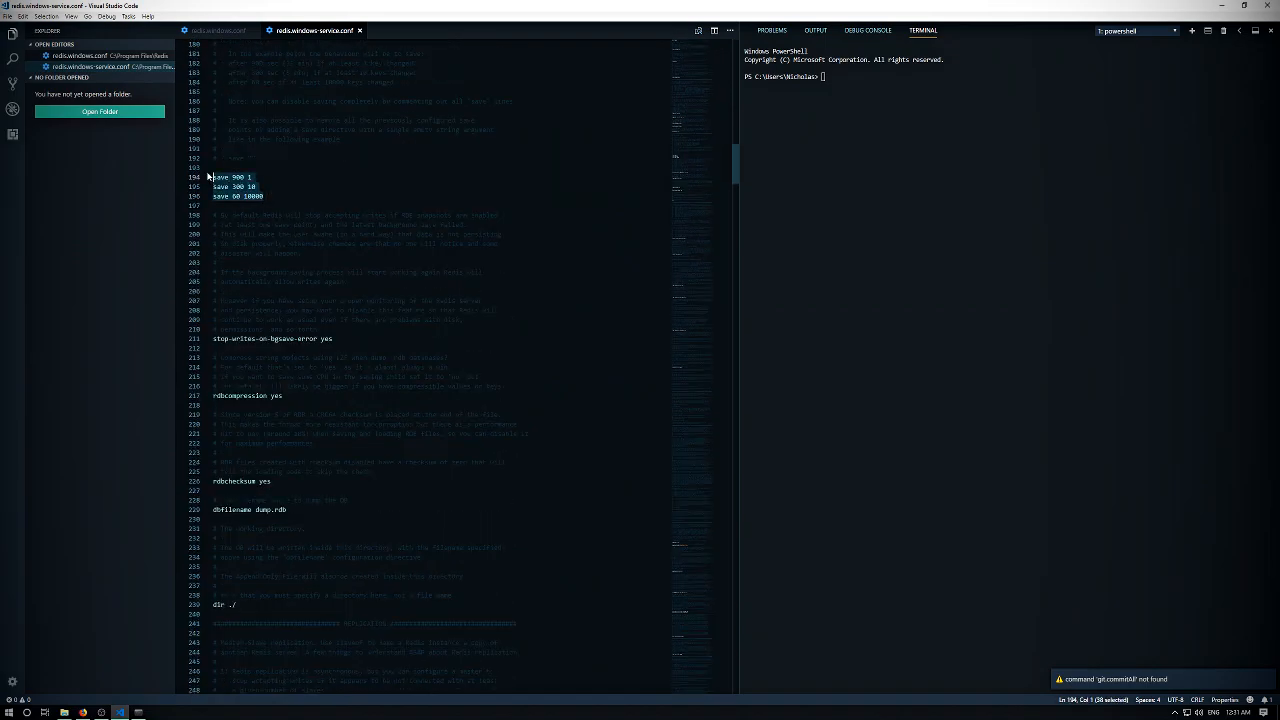
pyautogui.hotkey('ctrl', '/')
pyautogui.hotkey('ctrl', 's')
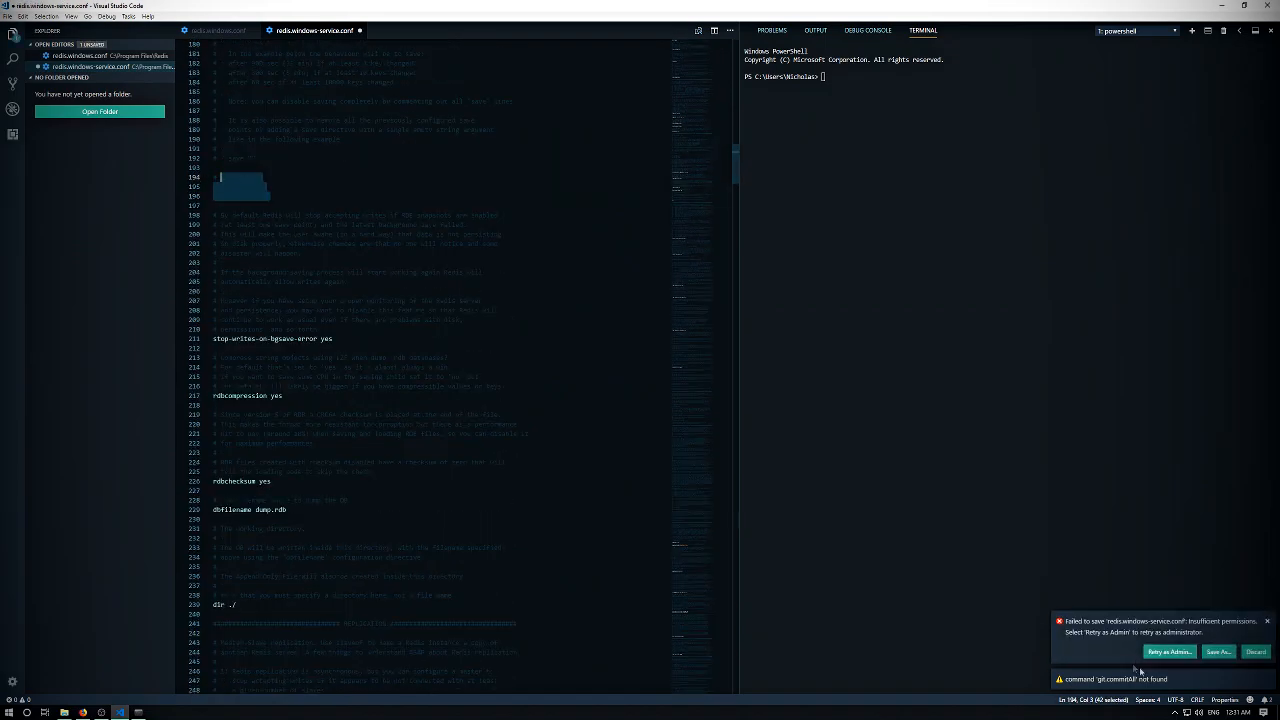
pyautogui.click(1170, 653)
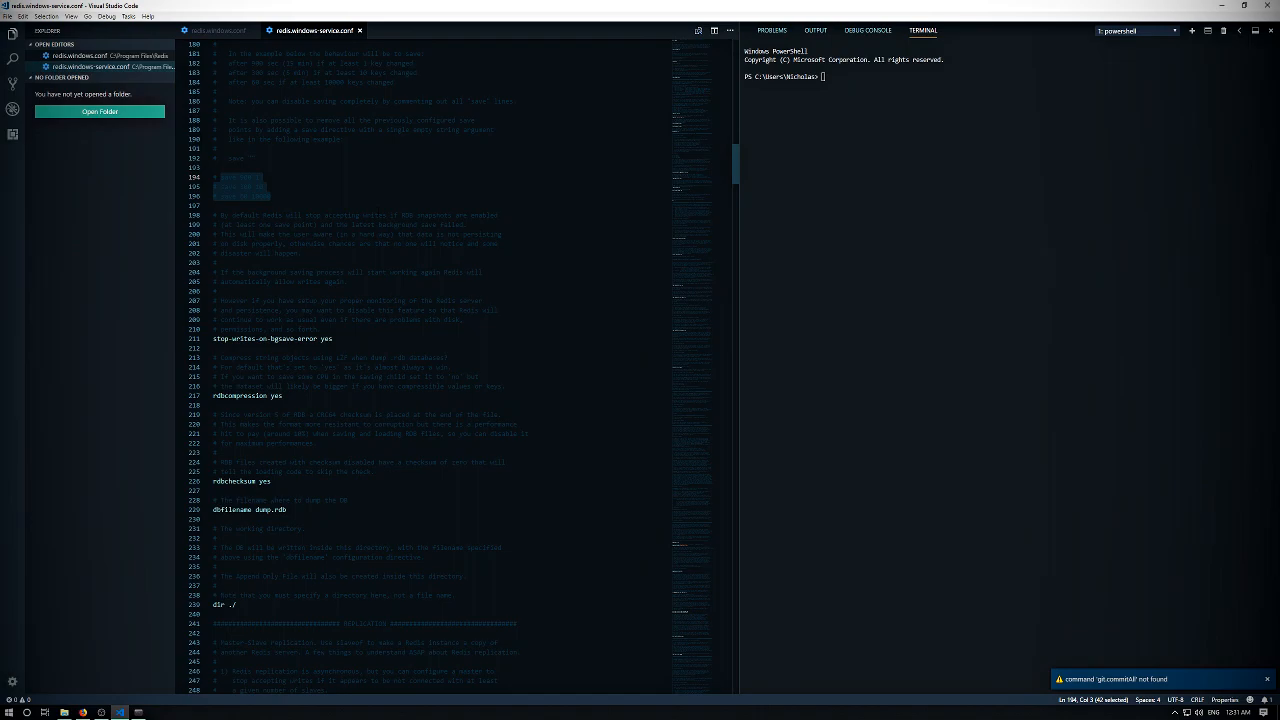
pyautogui.click(351, 214)
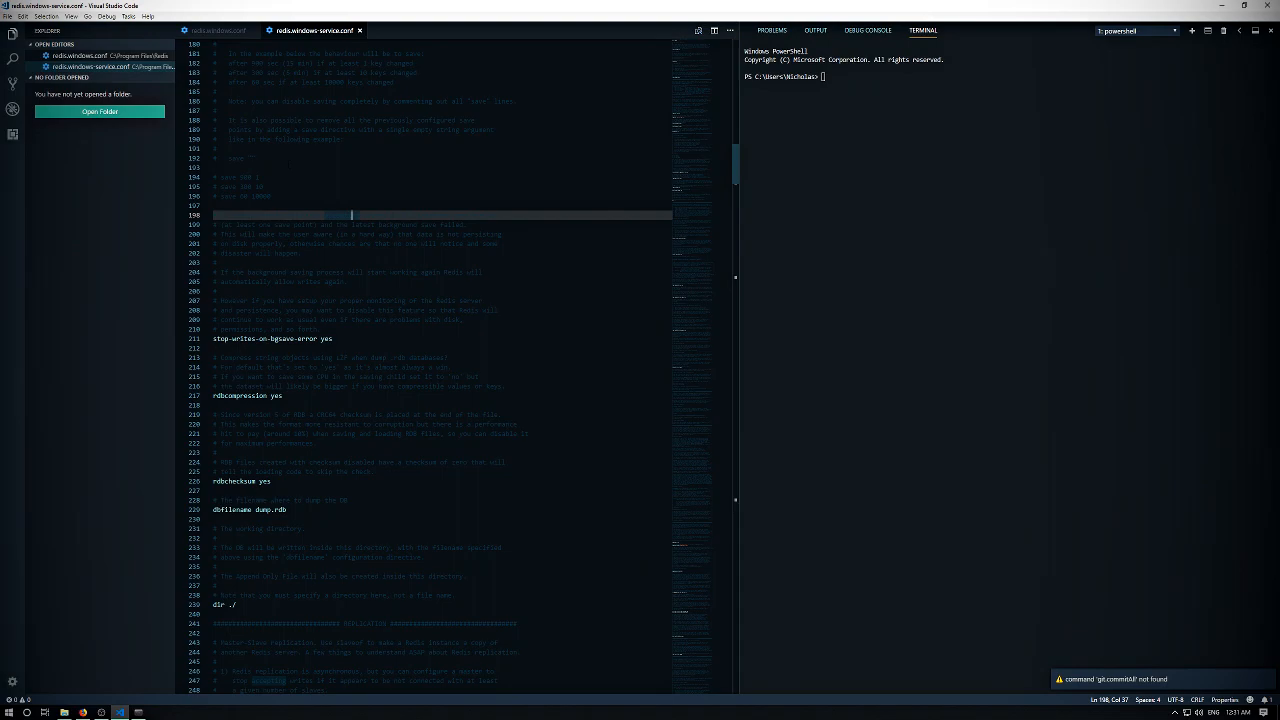
pyautogui.moveTo(271, 196); pyautogui.dragTo(178, 180)
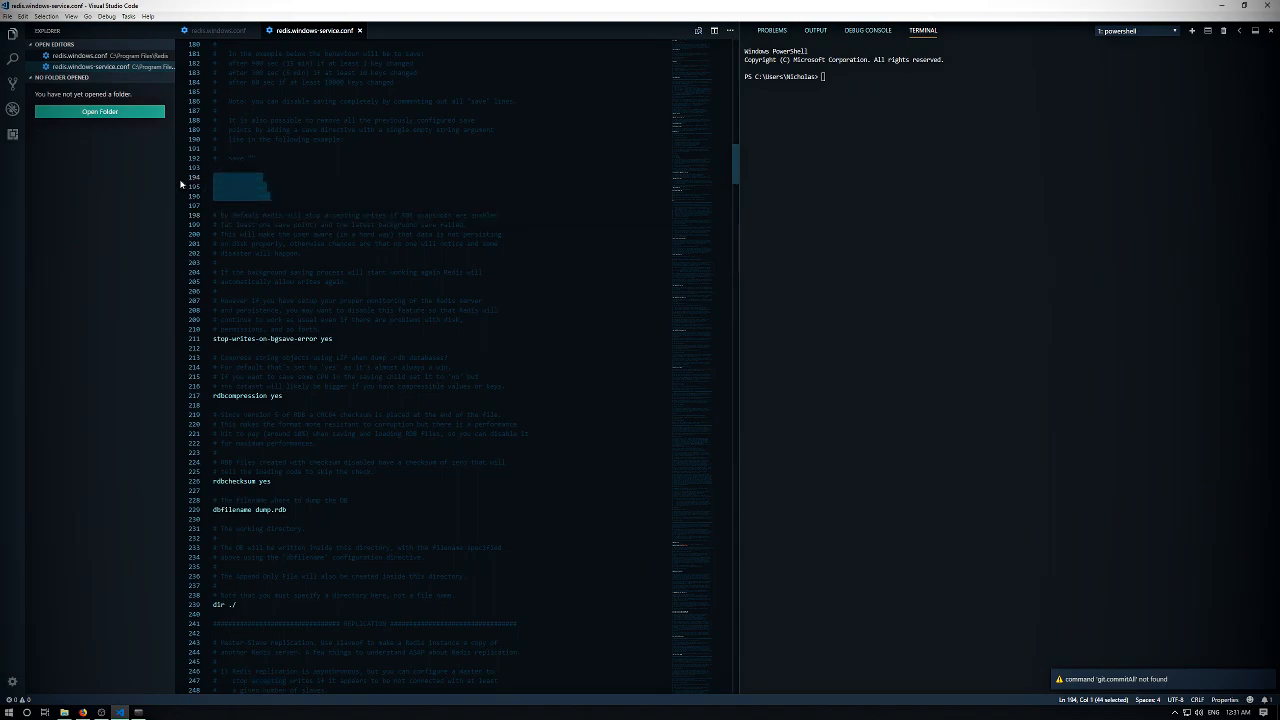
pyautogui.click(244, 177)
pyautogui.moveTo(271, 196); pyautogui.dragTo(197, 180)
pyautogui.click(254, 178)
pyautogui.moveTo(271, 196); pyautogui.dragTo(183, 189)
pyautogui.click(254, 178)
pyautogui.click(255, 178)
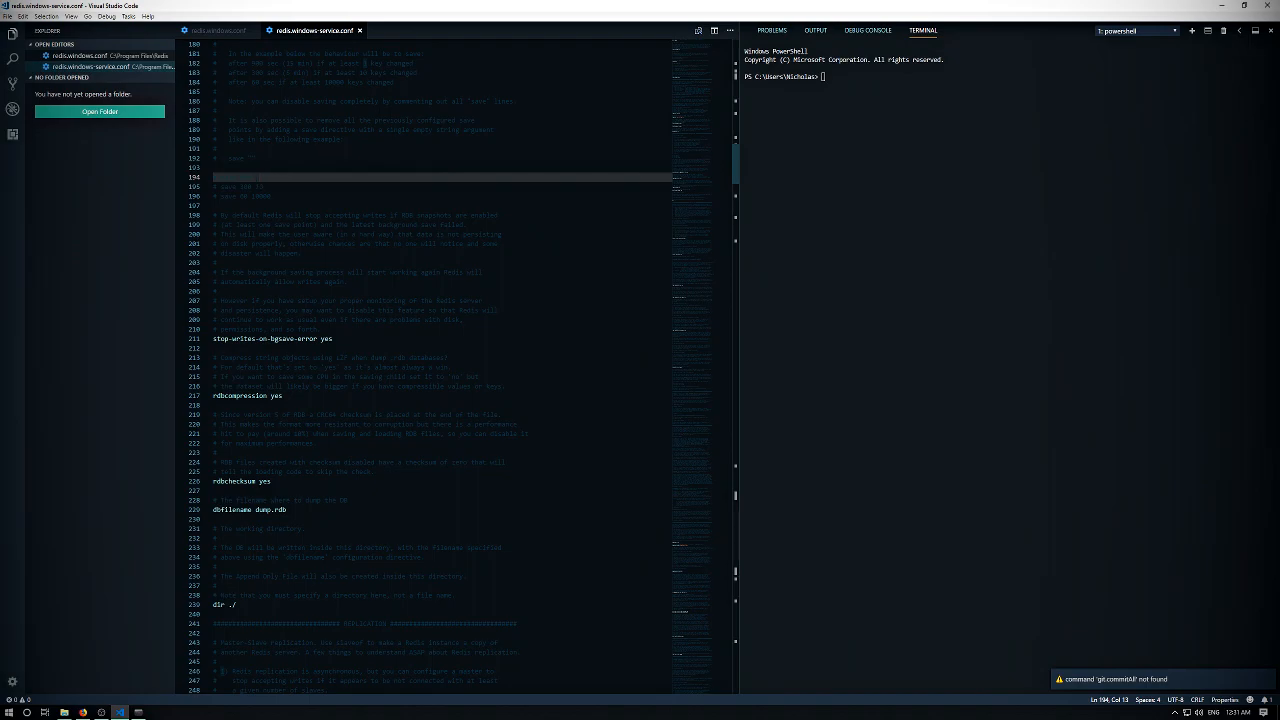
pyautogui.moveTo(268, 195); pyautogui.dragTo(205, 166)
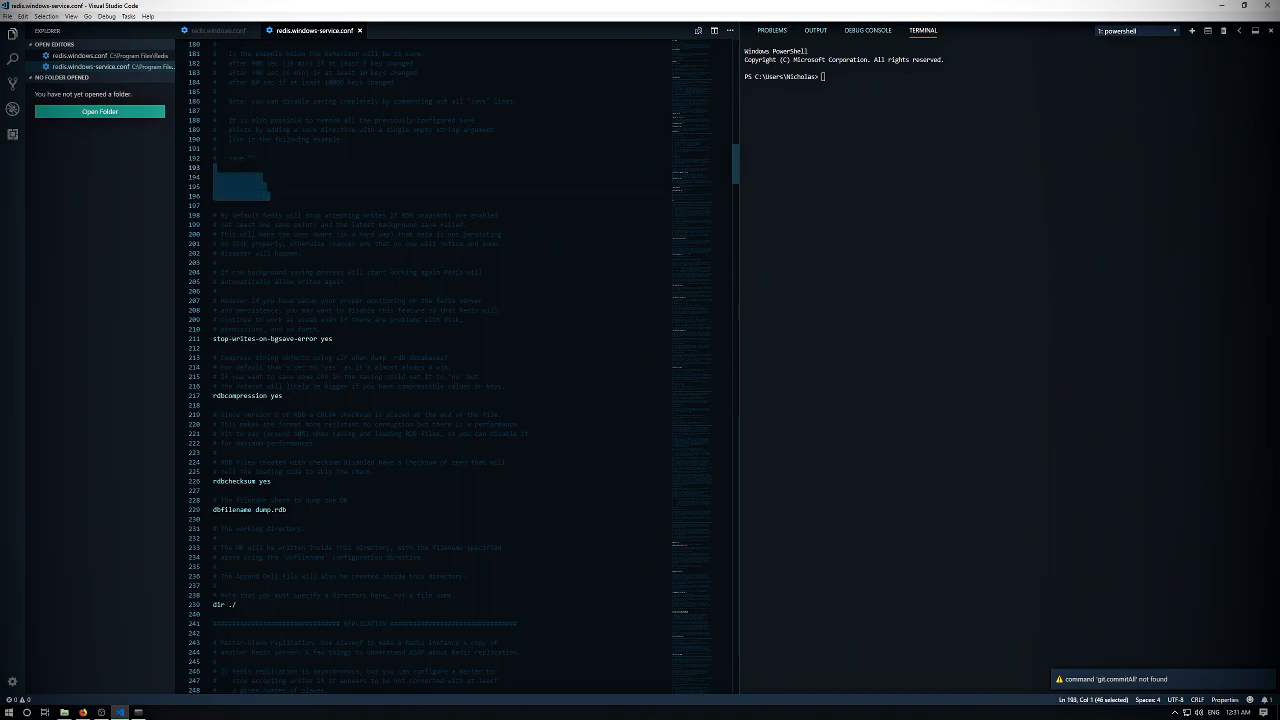
# - Close both Redis configuration files and minimize Visual Studio Code
pyautogui.click(225, 36)
pyautogui.click(254, 32)
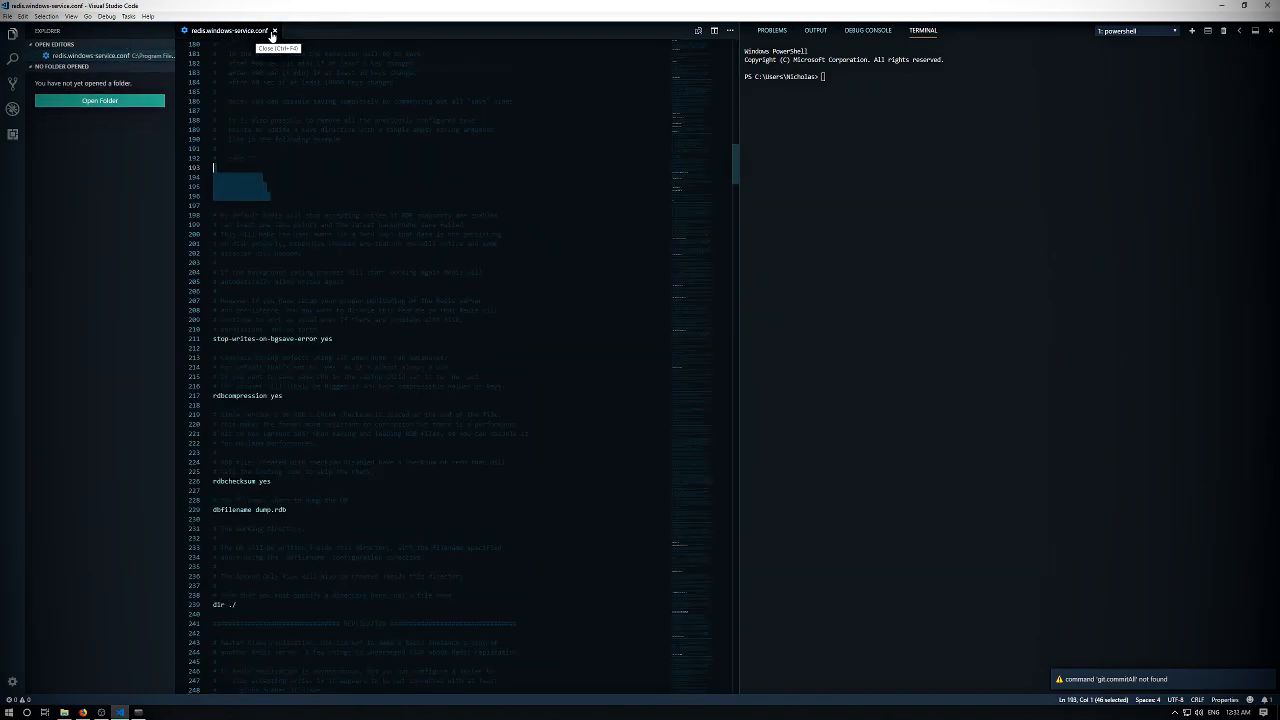
pyautogui.click(273, 32)
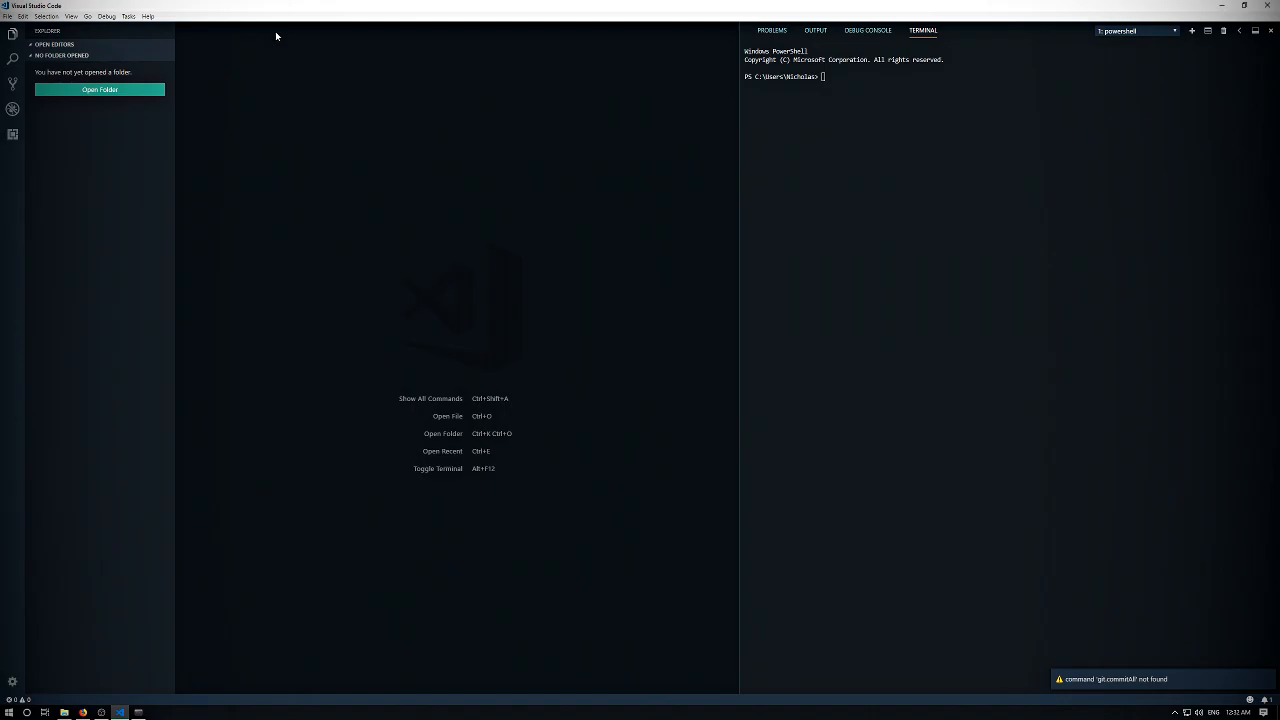
pyautogui.click(1229, 8)
# - Search Windows for "services" and open the Services console
pyautogui.click(3, 715)
pyautogui.write('services')
pyautogui.press('Return')
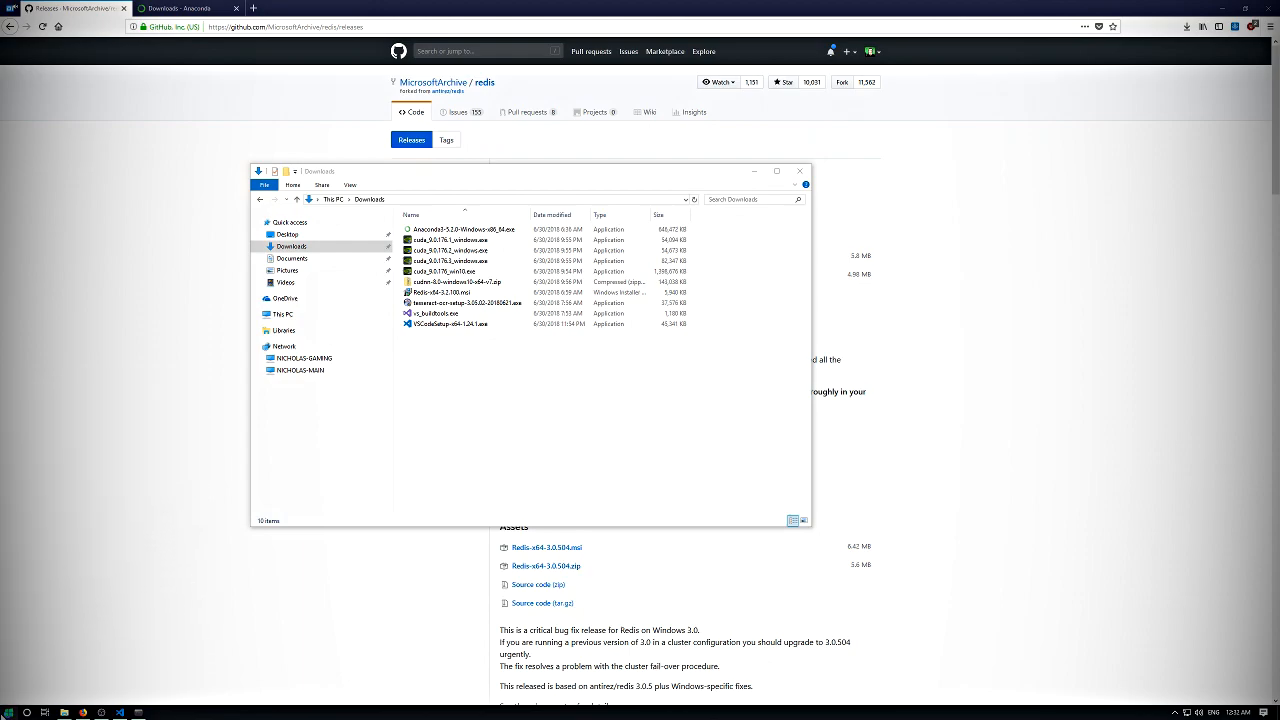
# - Restart the Redis service and close the Services console
pyautogui.scroll(-20, 696, 232)
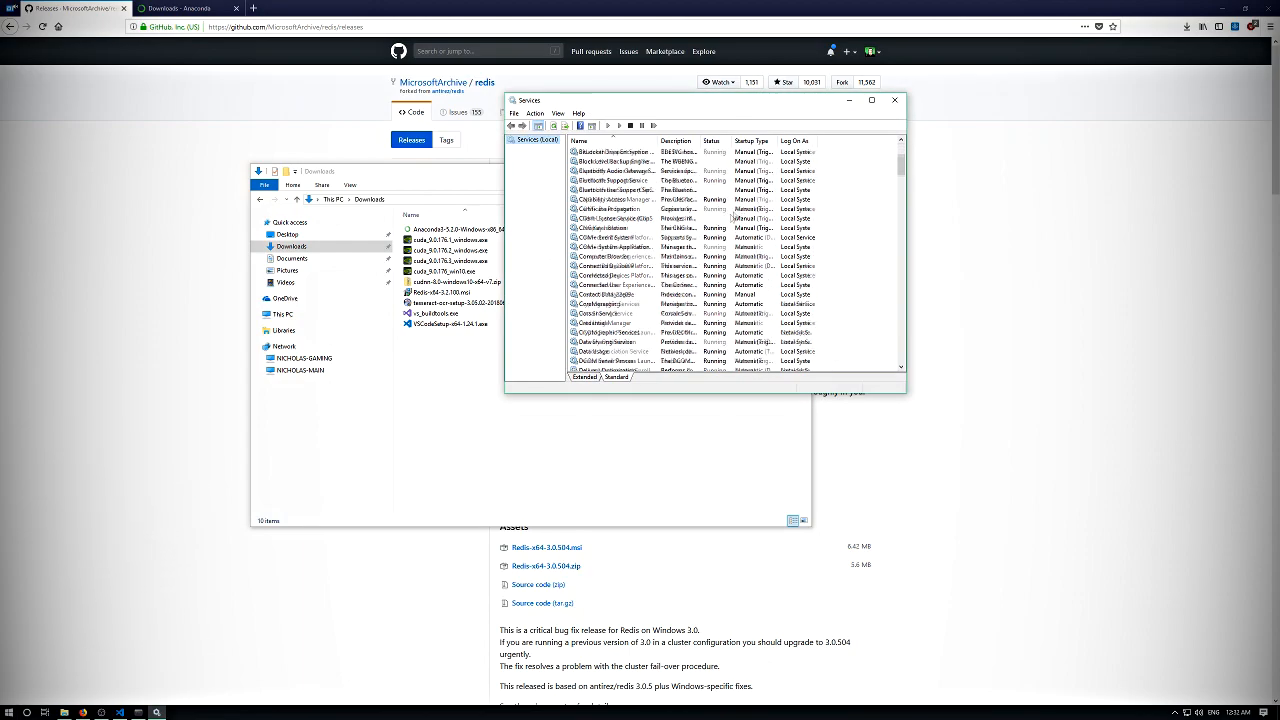
pyautogui.scroll(-7, 628, 228)
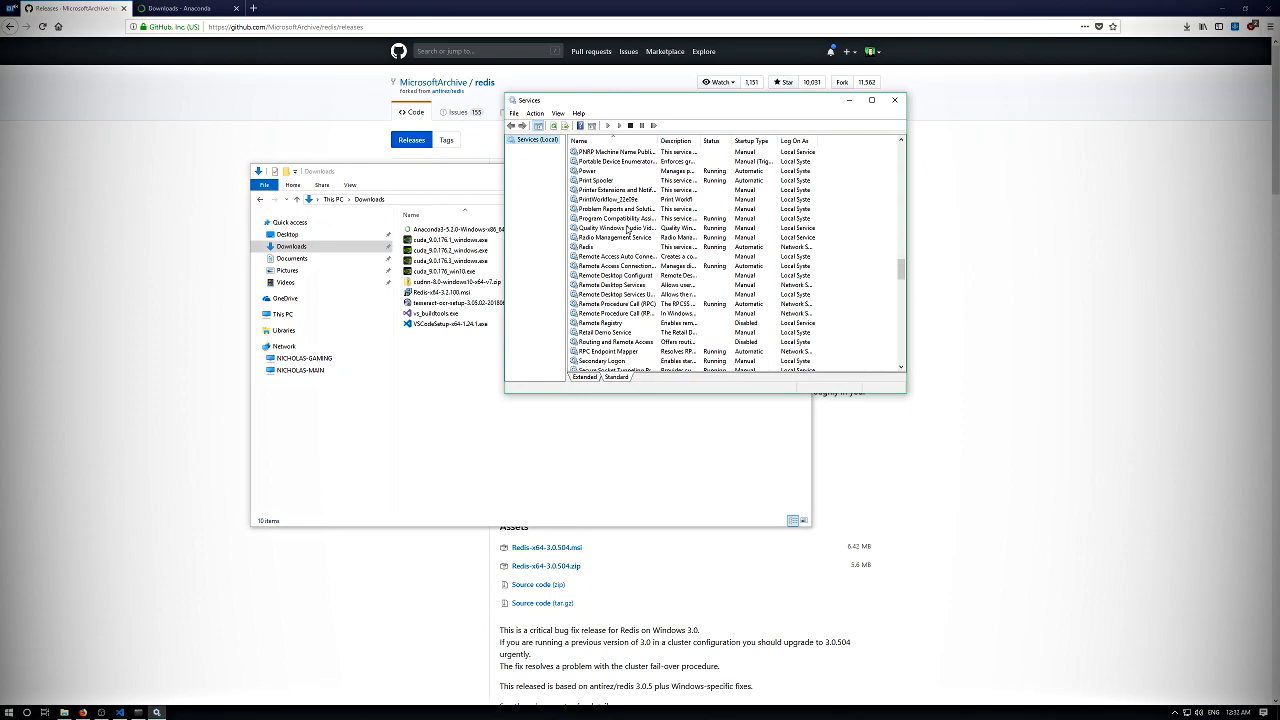
pyautogui.click(586, 247)
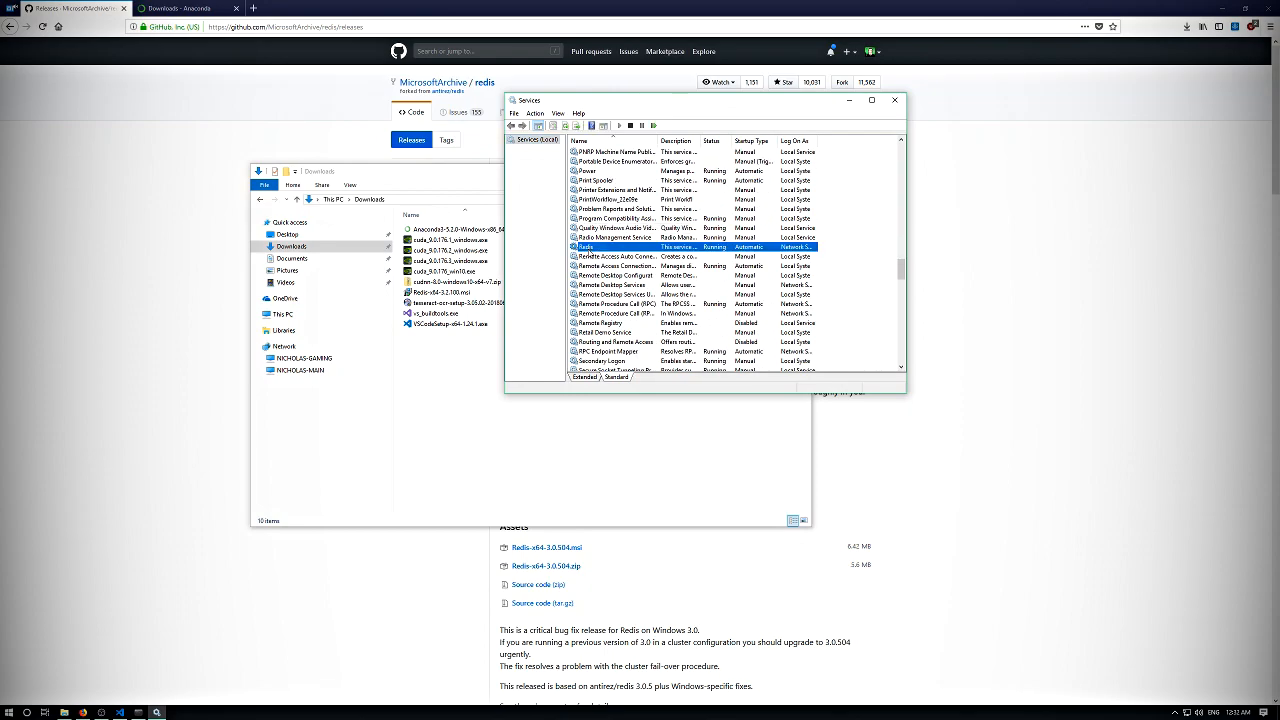
pyautogui.moveTo(597, 101); pyautogui.dragTo(495, 177)
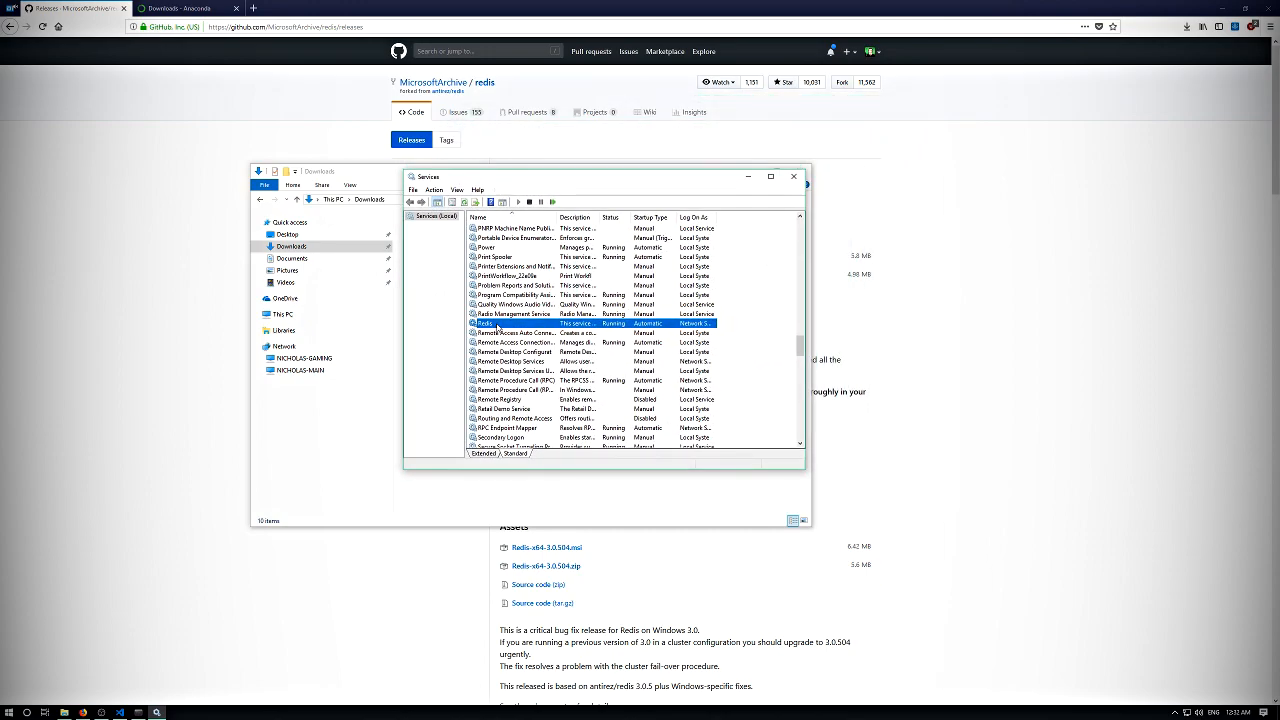
pyautogui.rightClick(497, 328)
pyautogui.press('Escape')
pyautogui.rightClick(497, 328)
pyautogui.click(485, 326)
pyautogui.rightClick(484, 324)
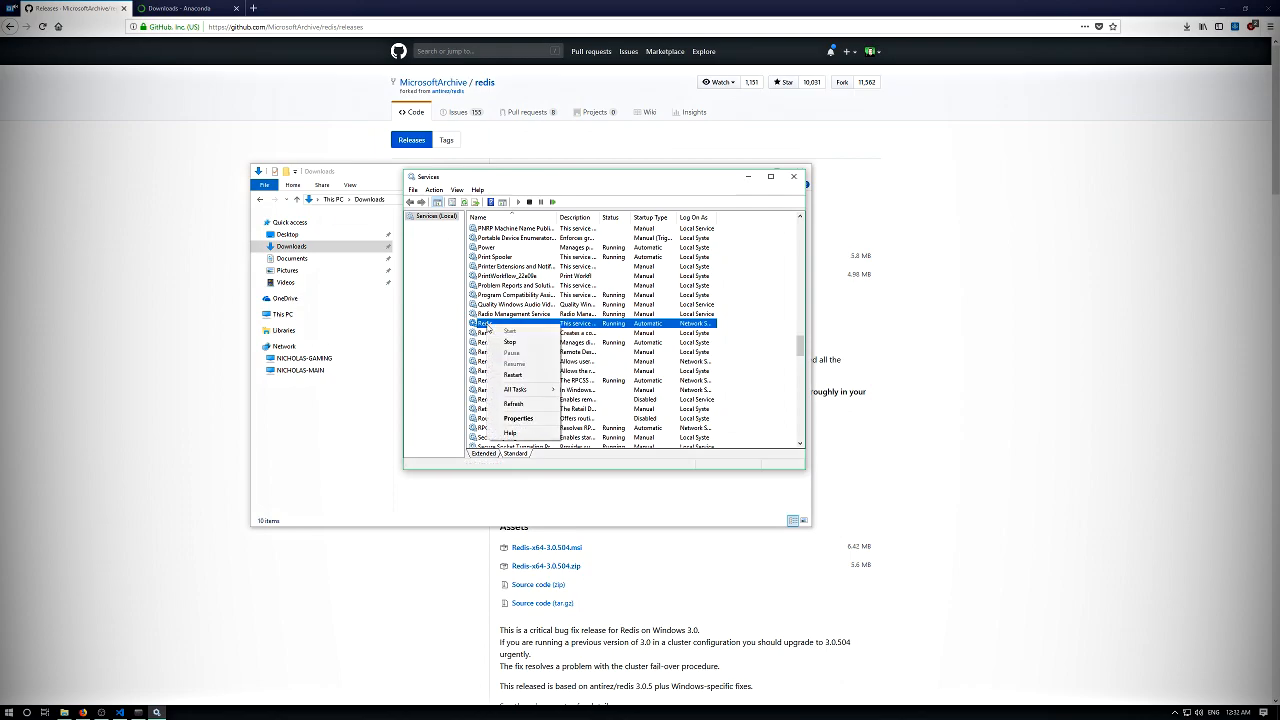
pyautogui.click(530, 378)
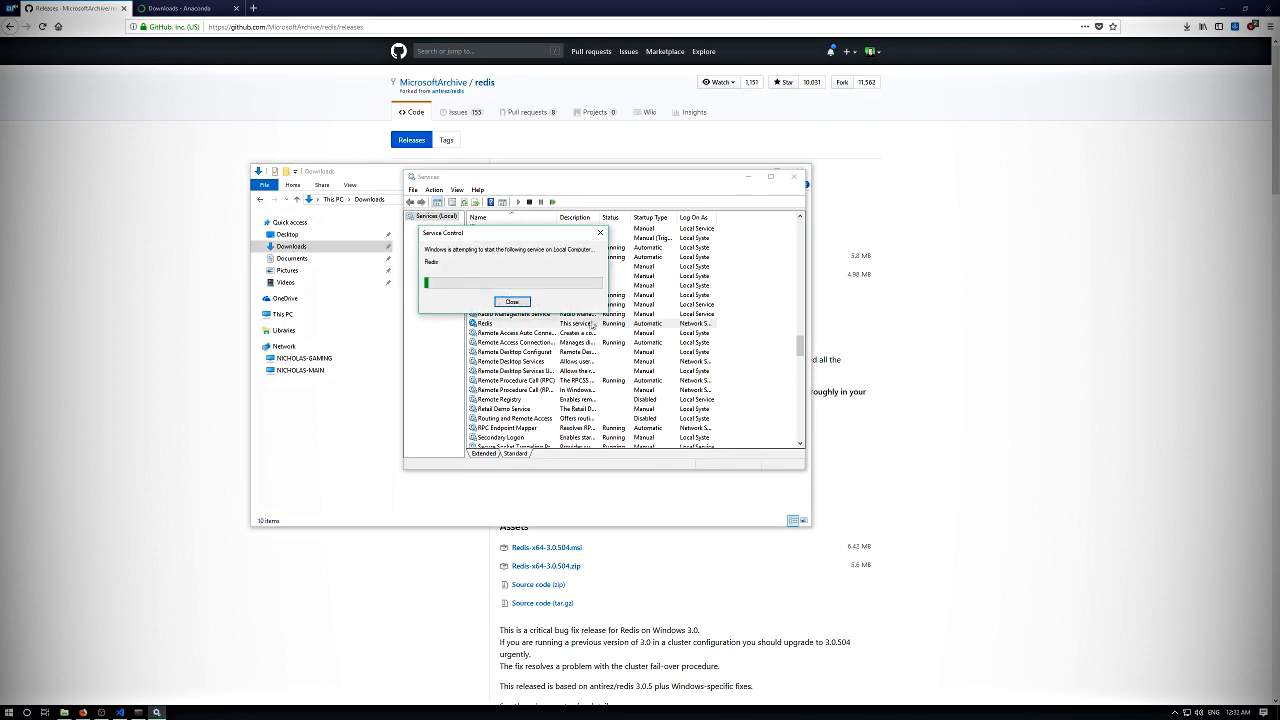
pyautogui.click(795, 177)
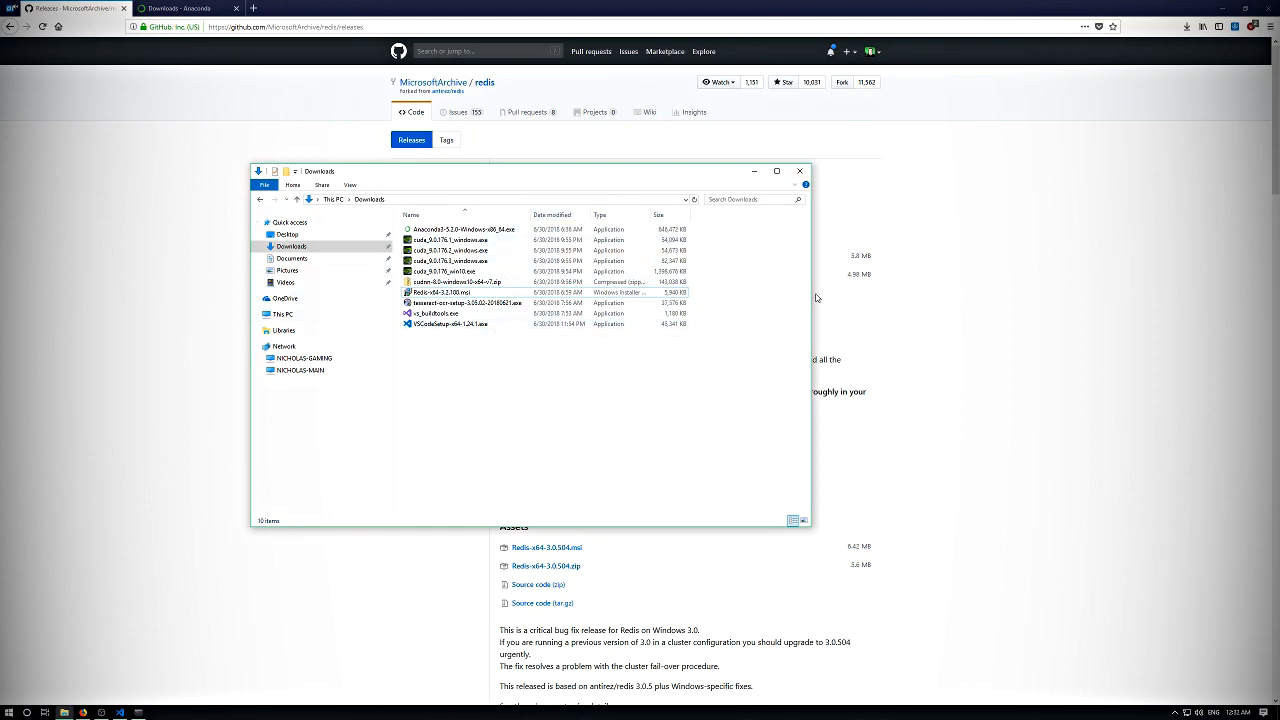
# - Open an Anaconda Prompt and start the Redis client with "redis-cli"
pyautogui.click(12, 712)
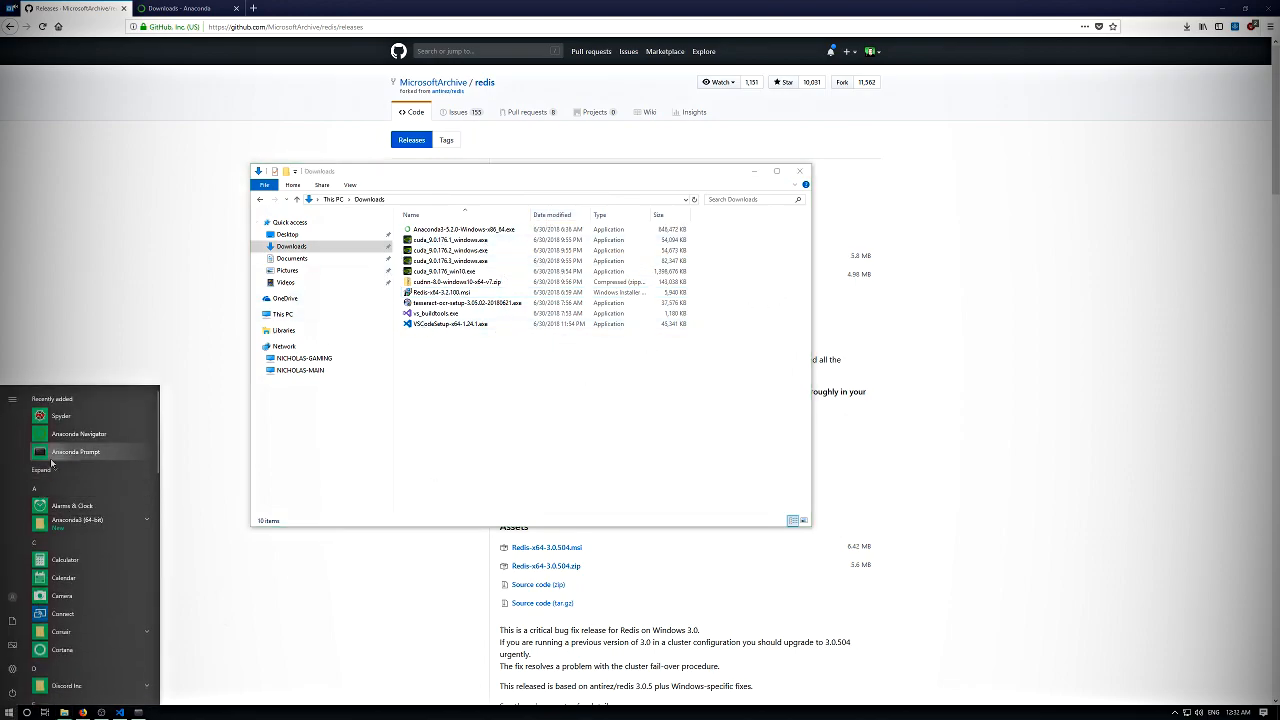
pyautogui.click(80, 460)
pyautogui.moveTo(262, 84); pyautogui.dragTo(490, 228)
pyautogui.click(464, 291)
pyautogui.write('redis-cli')
pyautogui.press('Return')
pyautogui.press('Return')
pyautogui.press('Return')
pyautogui.press('Return')
pyautogui.press('Return')
pyautogui.press('Return')
pyautogui.press('Return')
pyautogui.press('Return')
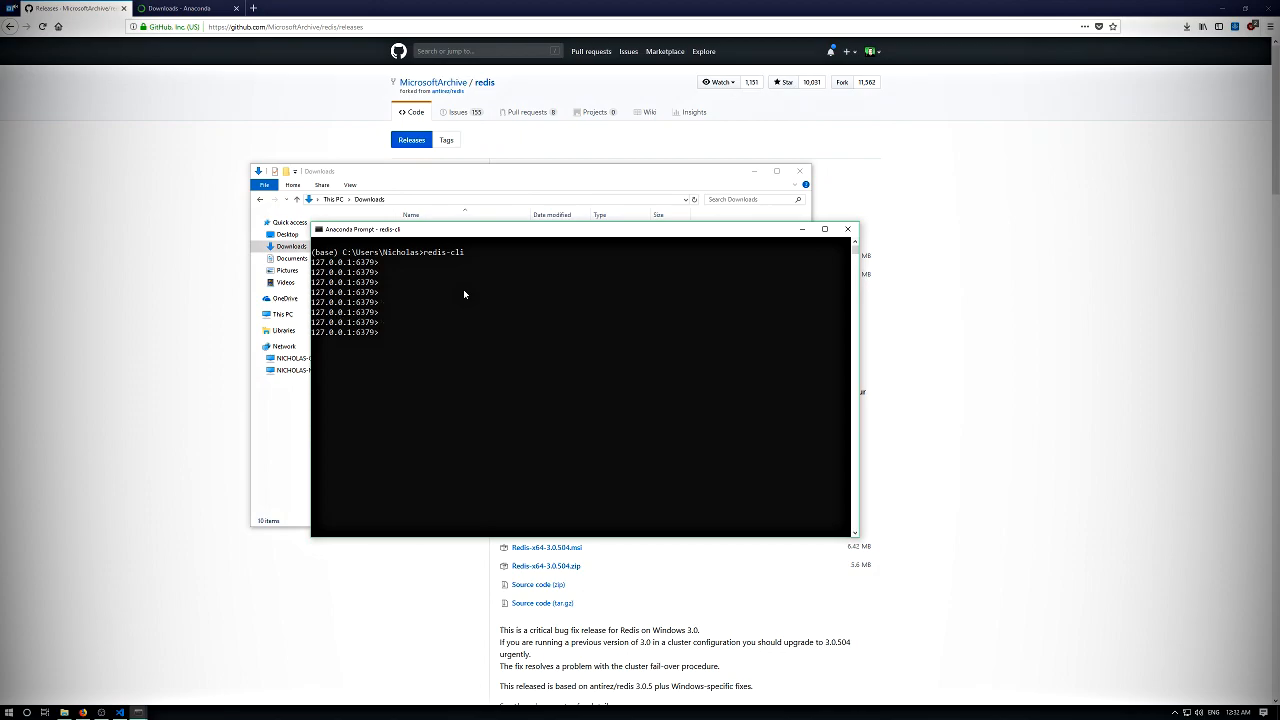
pyautogui.press('Return')
pyautogui.press('Return')
pyautogui.press('Return')
pyautogui.press('Return')
# - Run "info" in the Redis client and look through the server information
pyautogui.write('info')
pyautogui.press('Return')
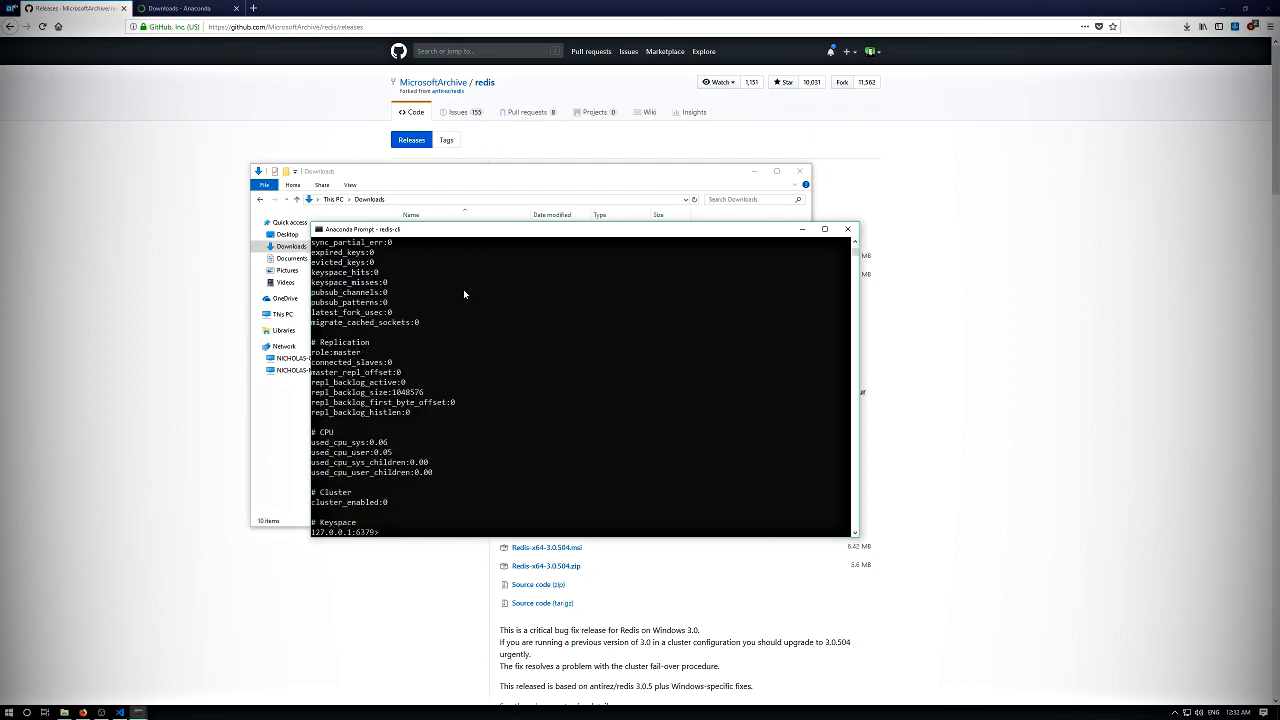
pyautogui.scroll(15, 460, 289)
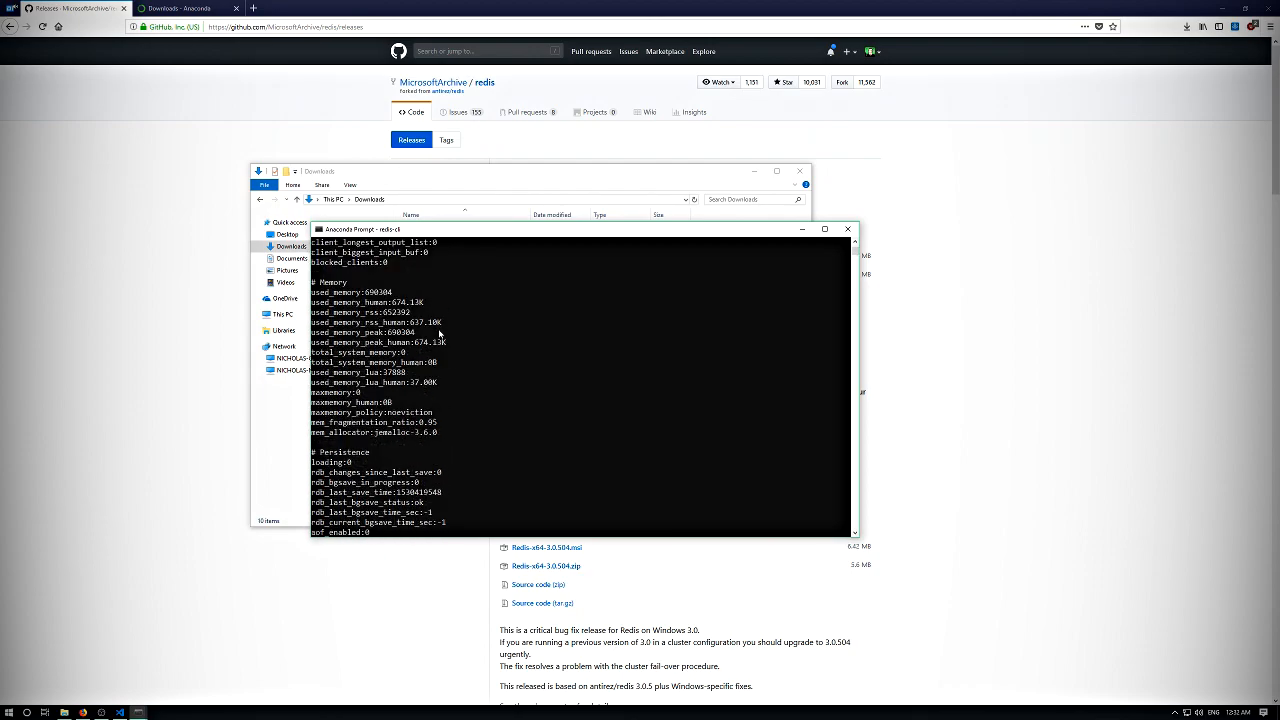
pyautogui.scroll(-8, 520, 300)
pyautogui.scroll(-7, 660, 302)
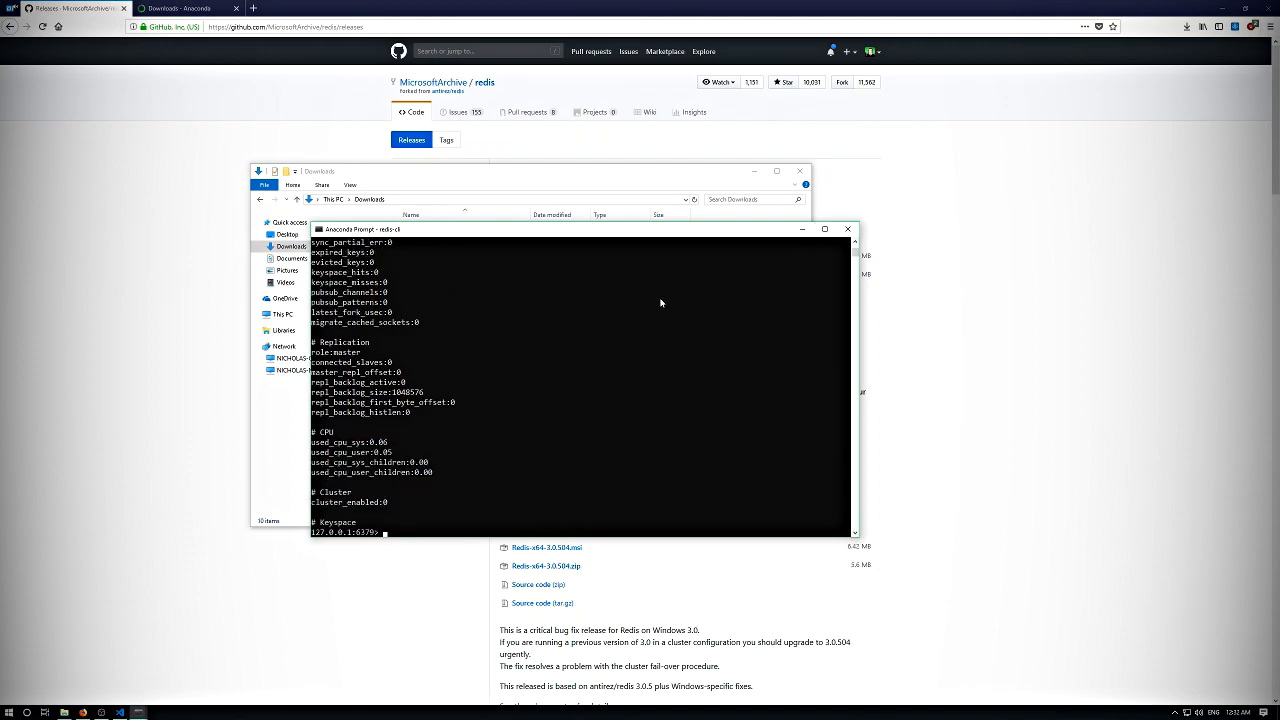
pyautogui.scroll(-10, 660, 302)
pyautogui.scroll(3, 638, 325)
# - Leave the Redis client with "exit" to return to the Anaconda Prompt
pyautogui.write('xit')
pyautogui.press('Return')
pyautogui.press('Return')
pyautogui.press('Return')
pyautogui.press('Return')
pyautogui.press('Return')
pyautogui.press('Return')
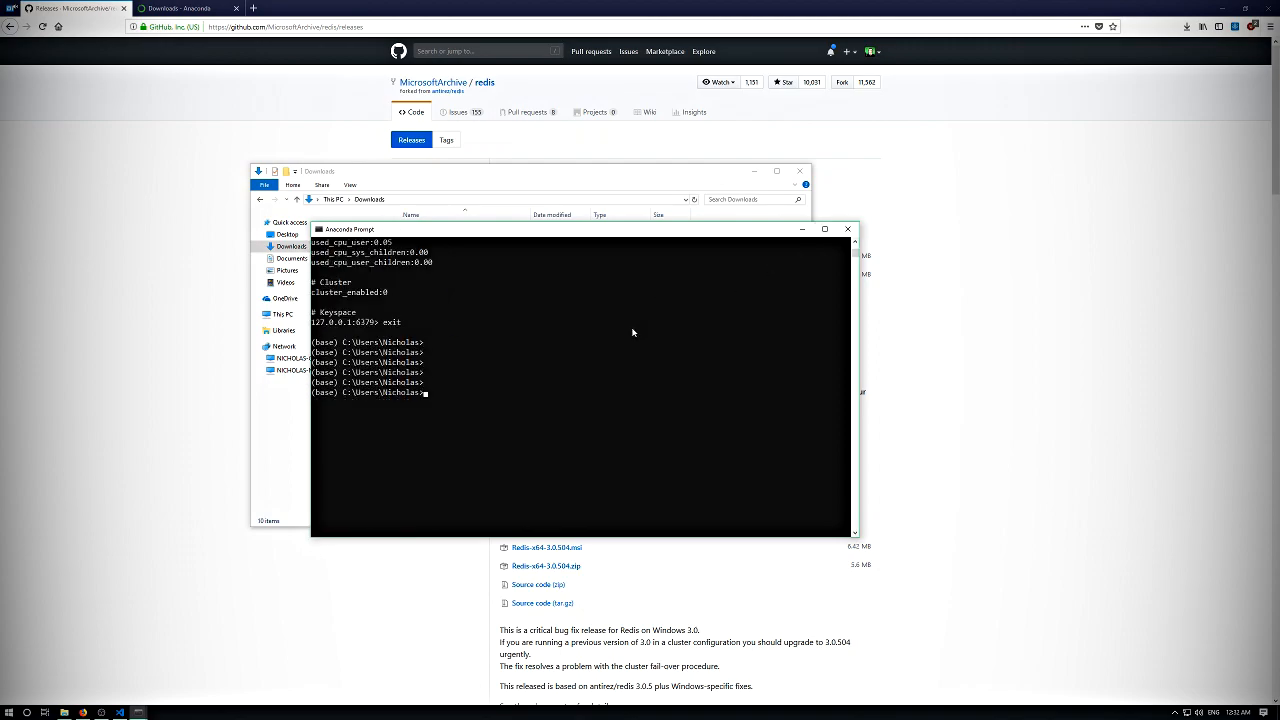
# - Go back from the Redis releases page to the Windows Installation Guide's "Build Tools for Visual Studio 2017" section
pyautogui.click(895, 205)
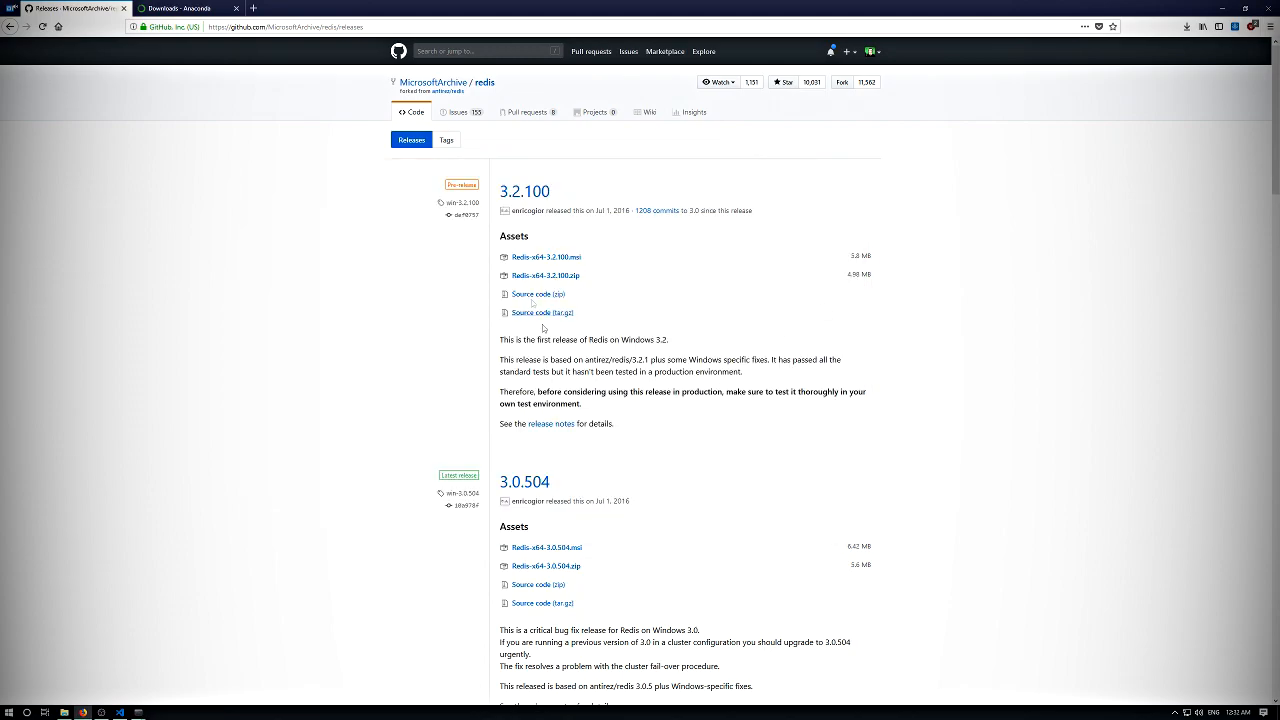
pyautogui.hotkey('alt', 'Left')
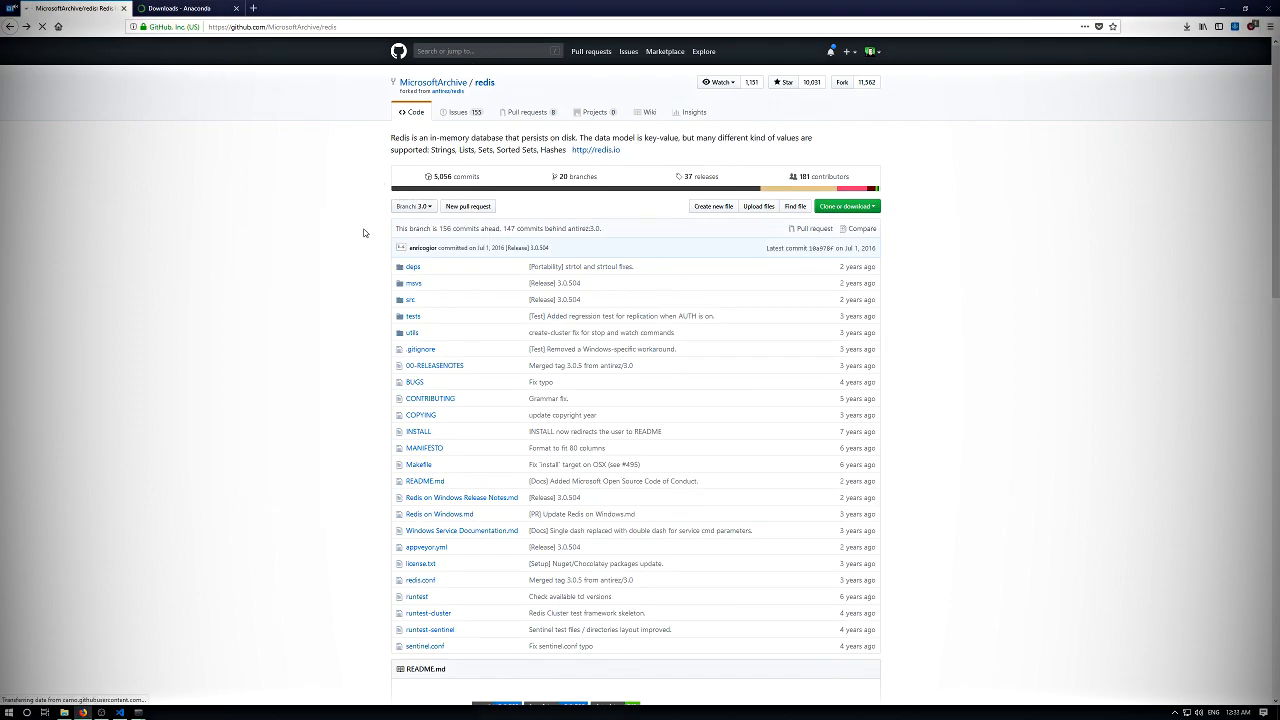
pyautogui.hotkey('alt', 'Left')
pyautogui.scroll(-5, 314, 334)
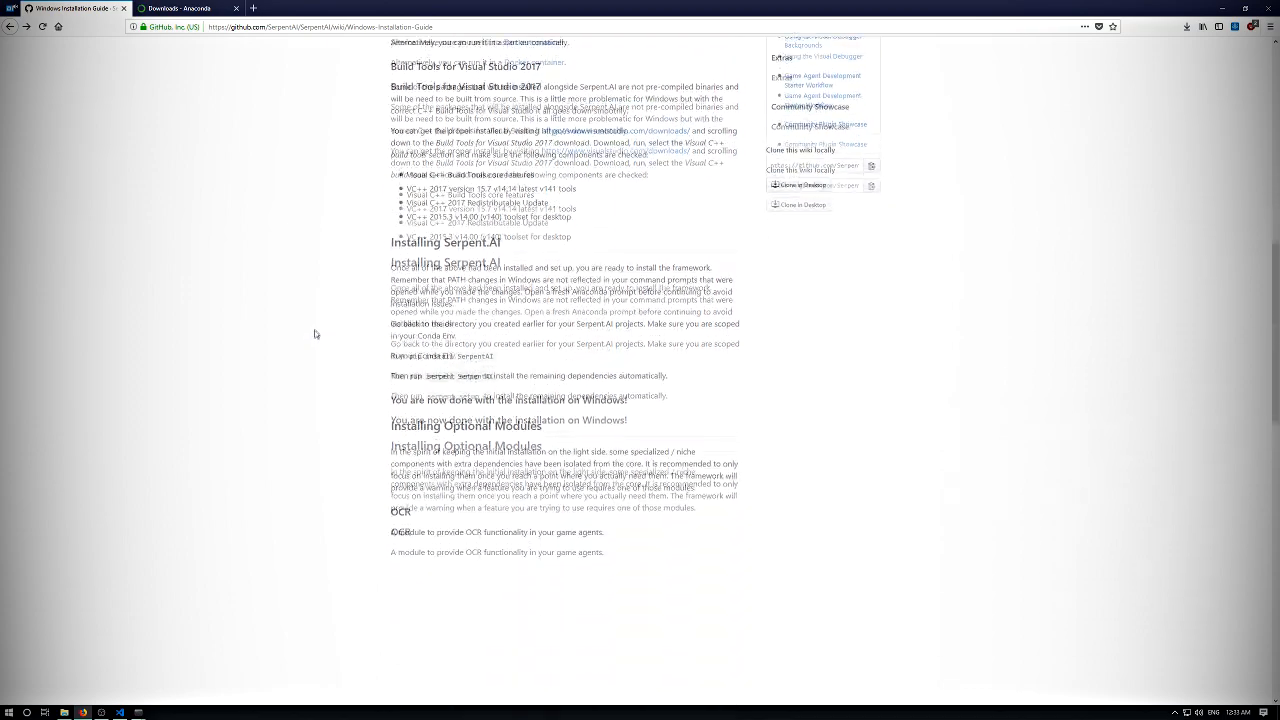
pyautogui.scroll(1, 348, 240)
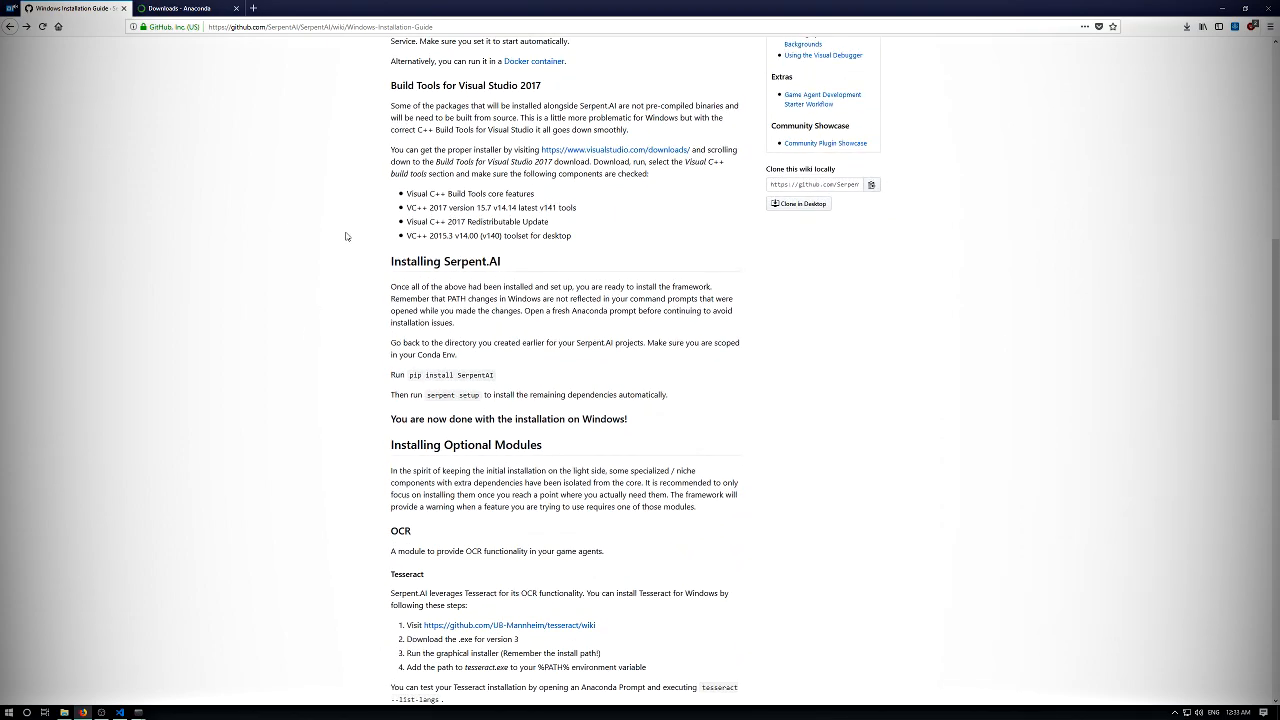
pyautogui.scroll(3, 325, 197)
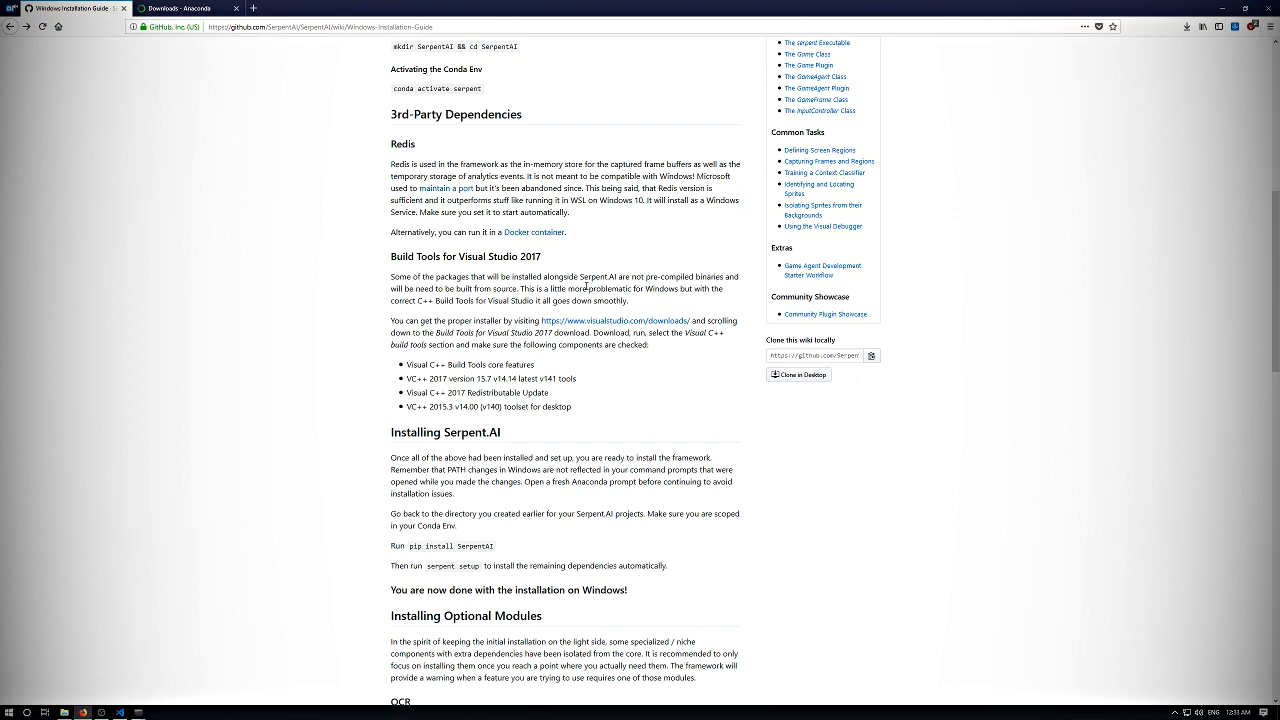
# - Read the "Build Tools for Visual Studio 2017" section, highlighting the explanation and the list of required components
pyautogui.moveTo(450, 277); pyautogui.dragTo(466, 318)
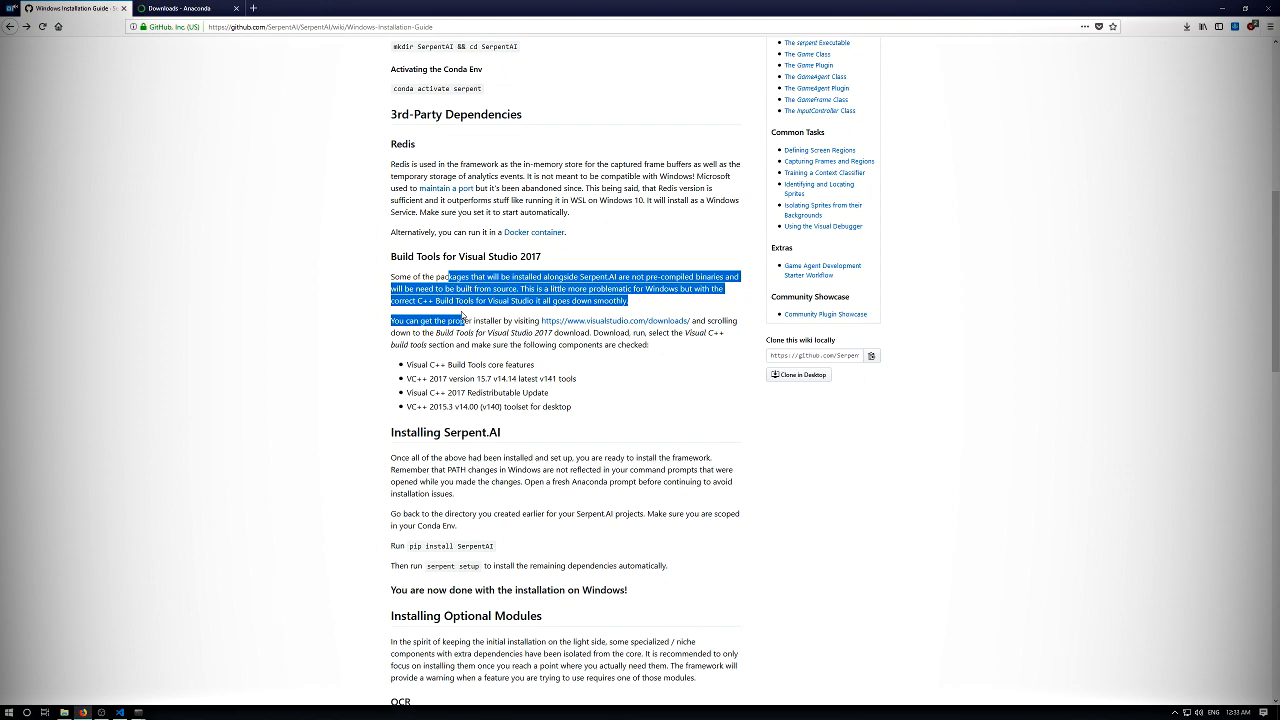
pyautogui.click(463, 278)
pyautogui.moveTo(440, 277); pyautogui.dragTo(461, 277)
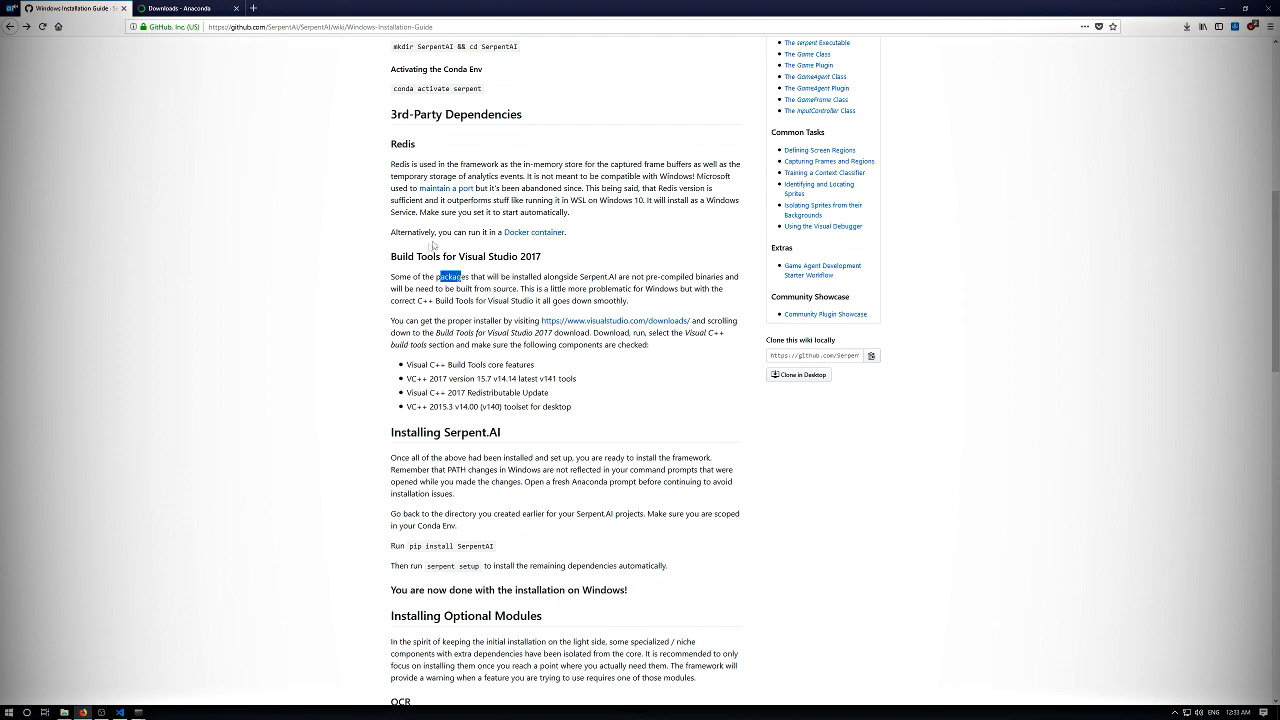
pyautogui.click(385, 256)
pyautogui.moveTo(385, 256); pyautogui.dragTo(569, 417)
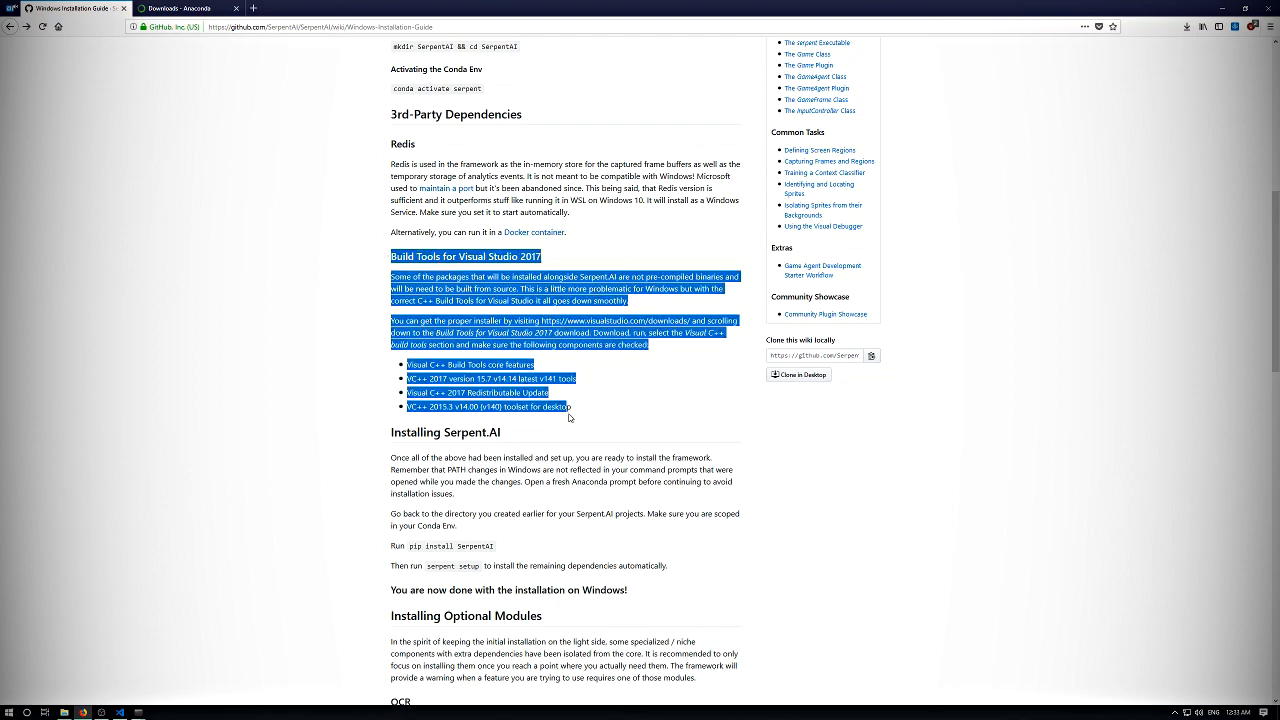
pyautogui.click(569, 417)
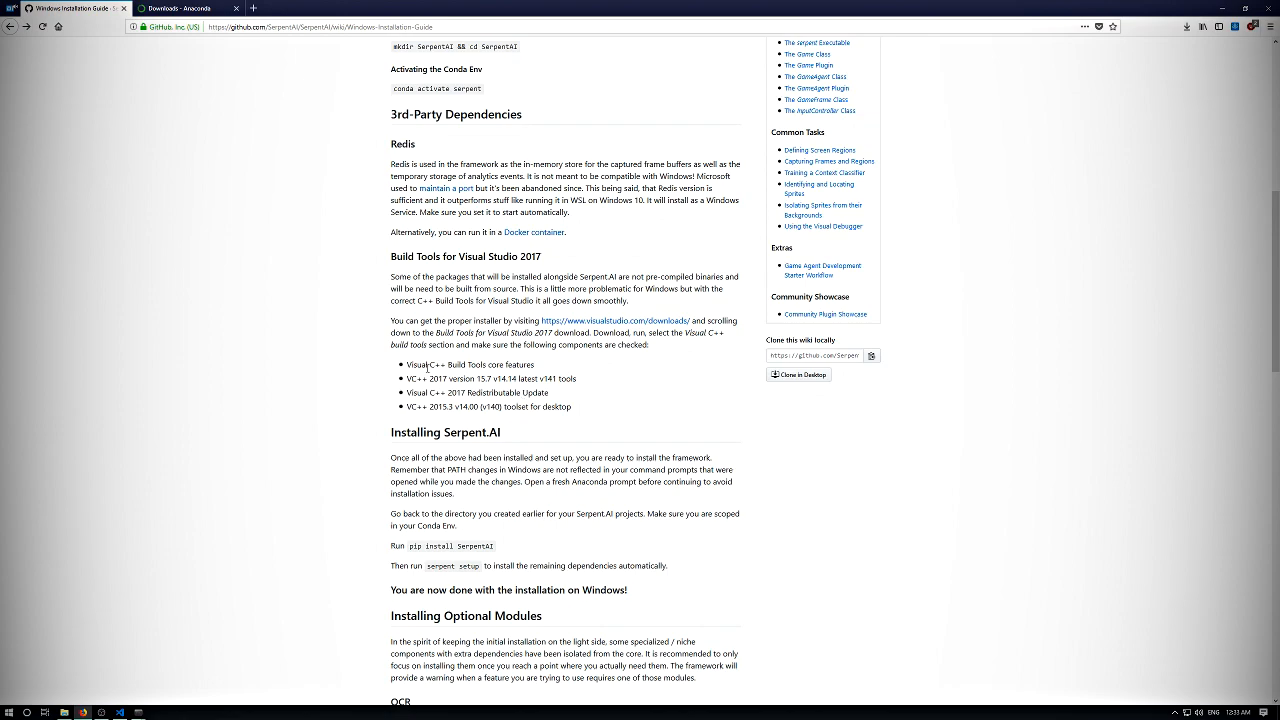
pyautogui.moveTo(406, 366); pyautogui.dragTo(583, 407)
pyautogui.moveTo(469, 407)
pyautogui.mouseDown()
pyautogui.moveTo(420, 365)
pyautogui.moveTo(420, 379)
pyautogui.moveTo(480, 407)
pyautogui.mouseUp()
pyautogui.click(581, 409)
# - Run vs_buildtools.exe from the Downloads folder and select the Visual C++ build tools workload in its installer
pyautogui.click(66, 713)
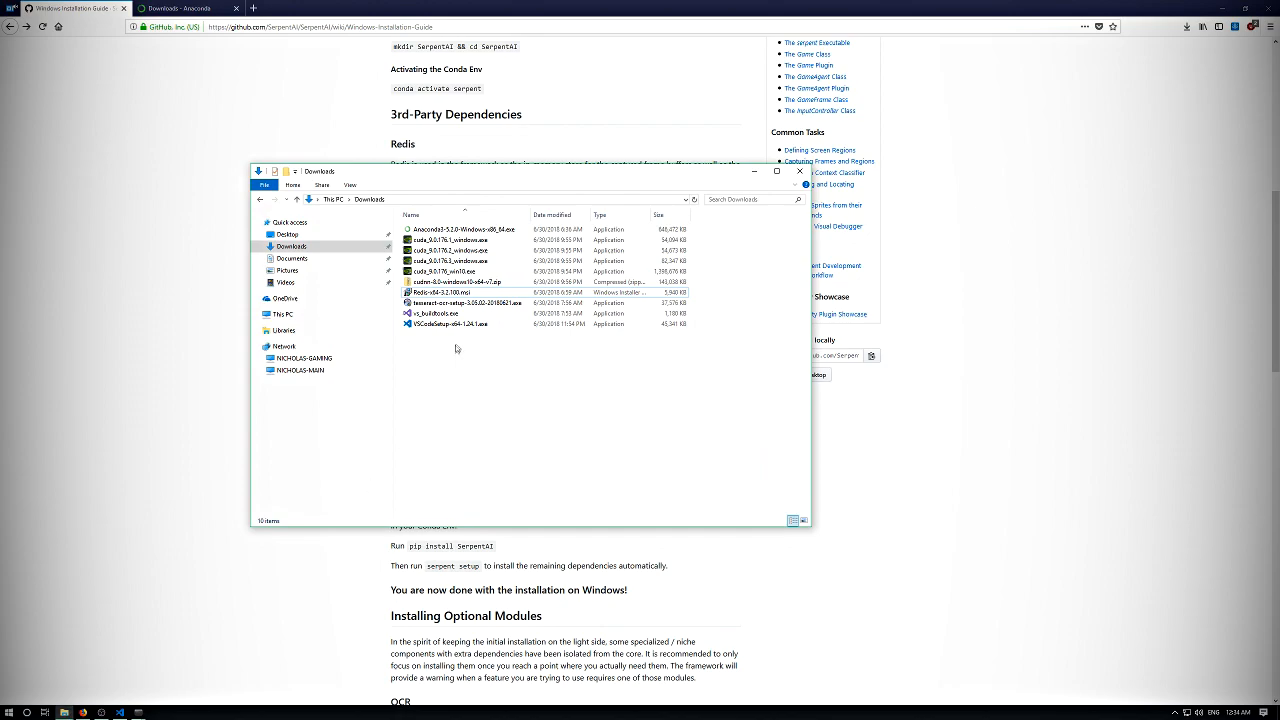
pyautogui.click(444, 315)
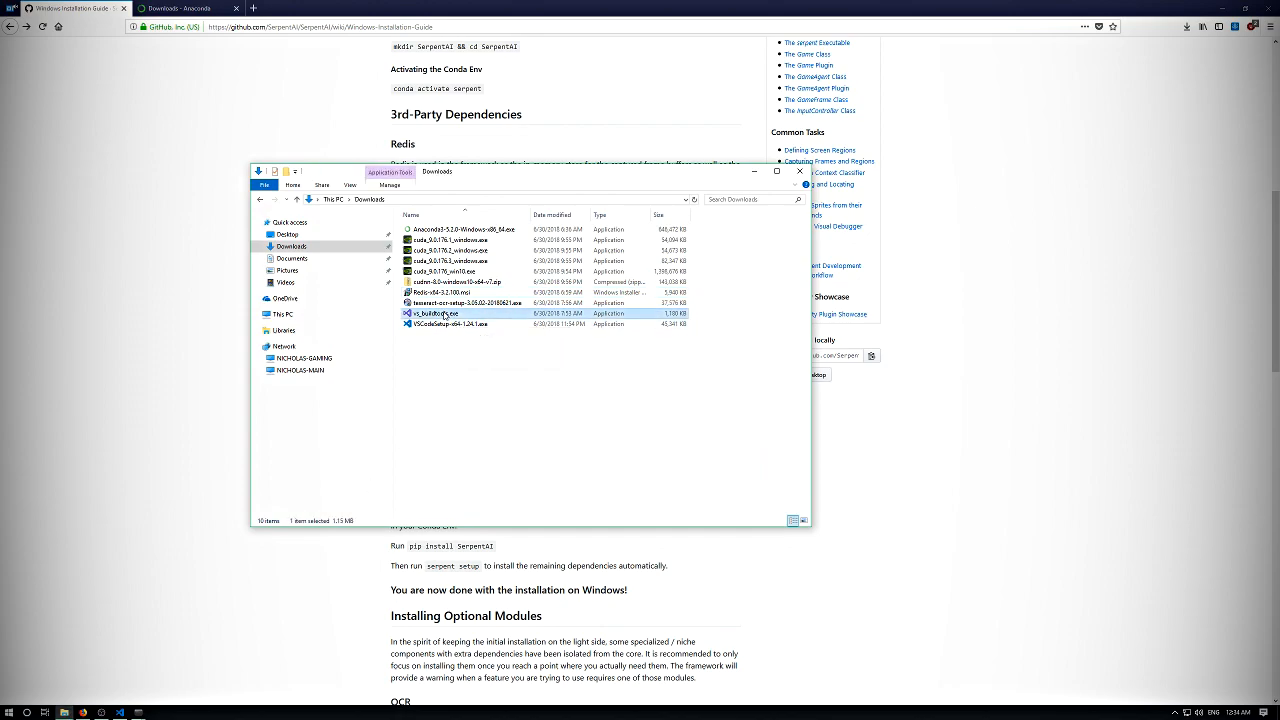
pyautogui.doubleClick(444, 313)
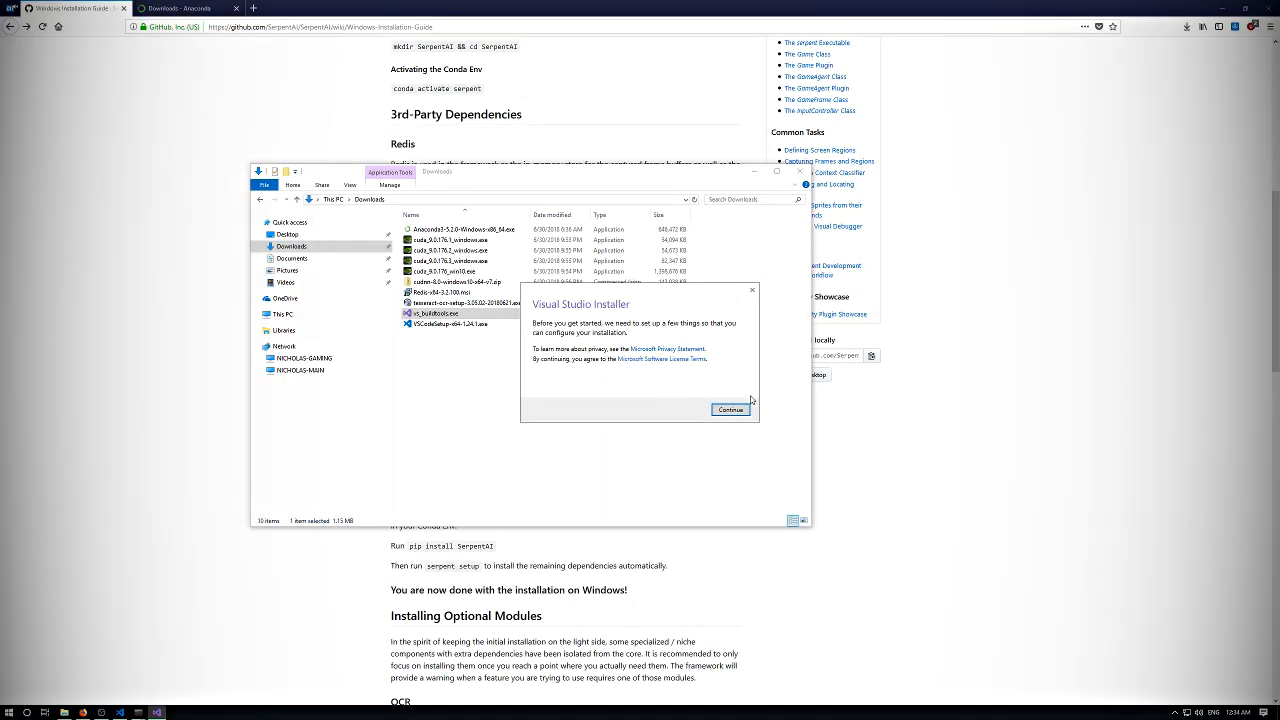
pyautogui.click(742, 411)
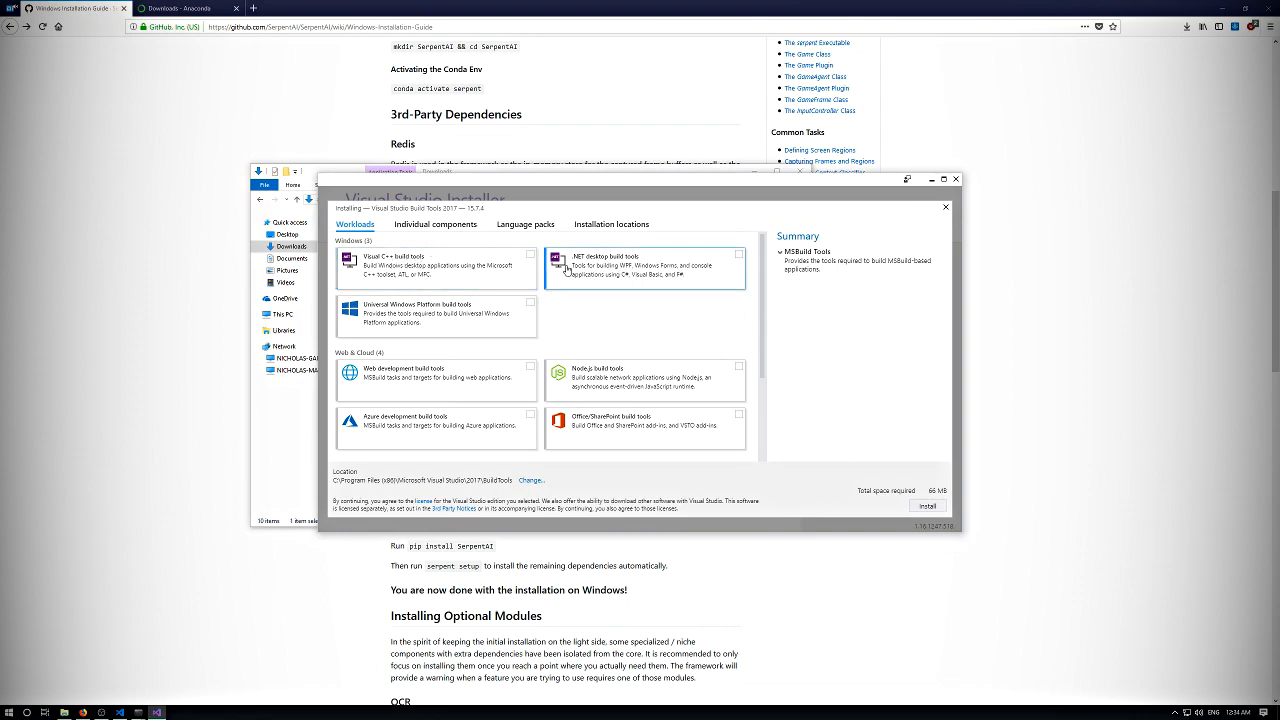
pyautogui.moveTo(518, 182); pyautogui.dragTo(451, 171)
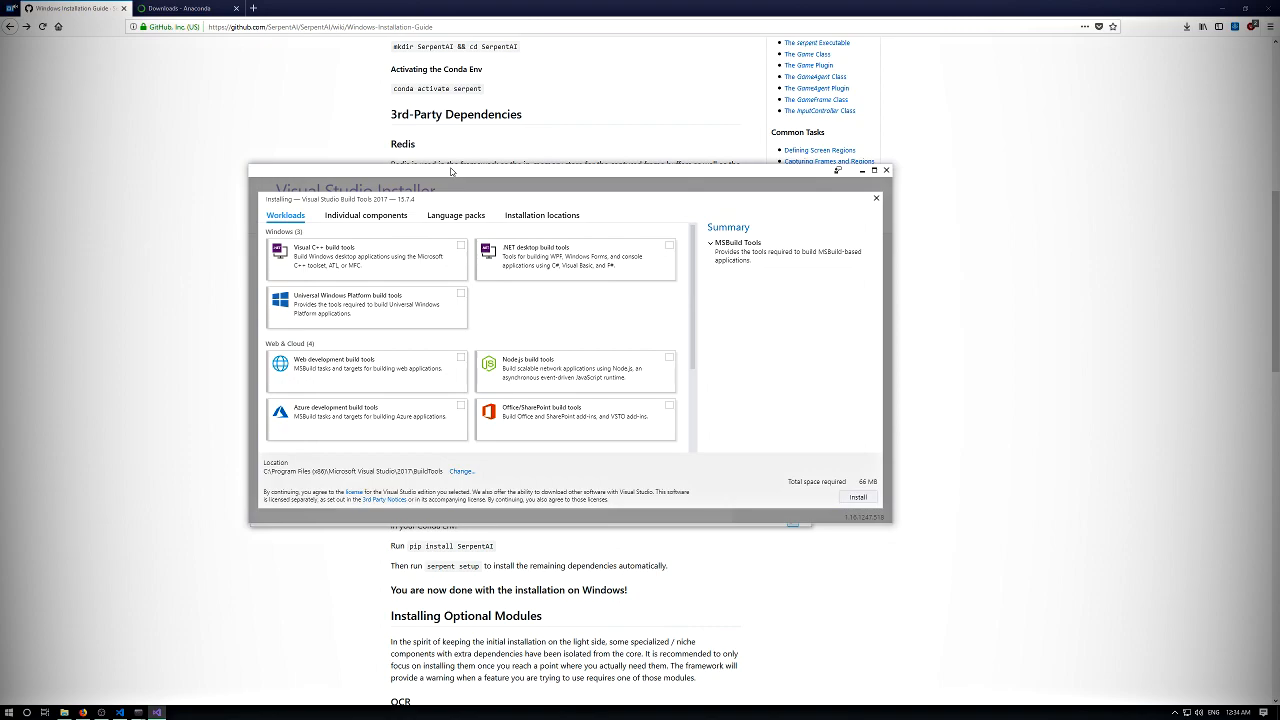
pyautogui.click(459, 248)
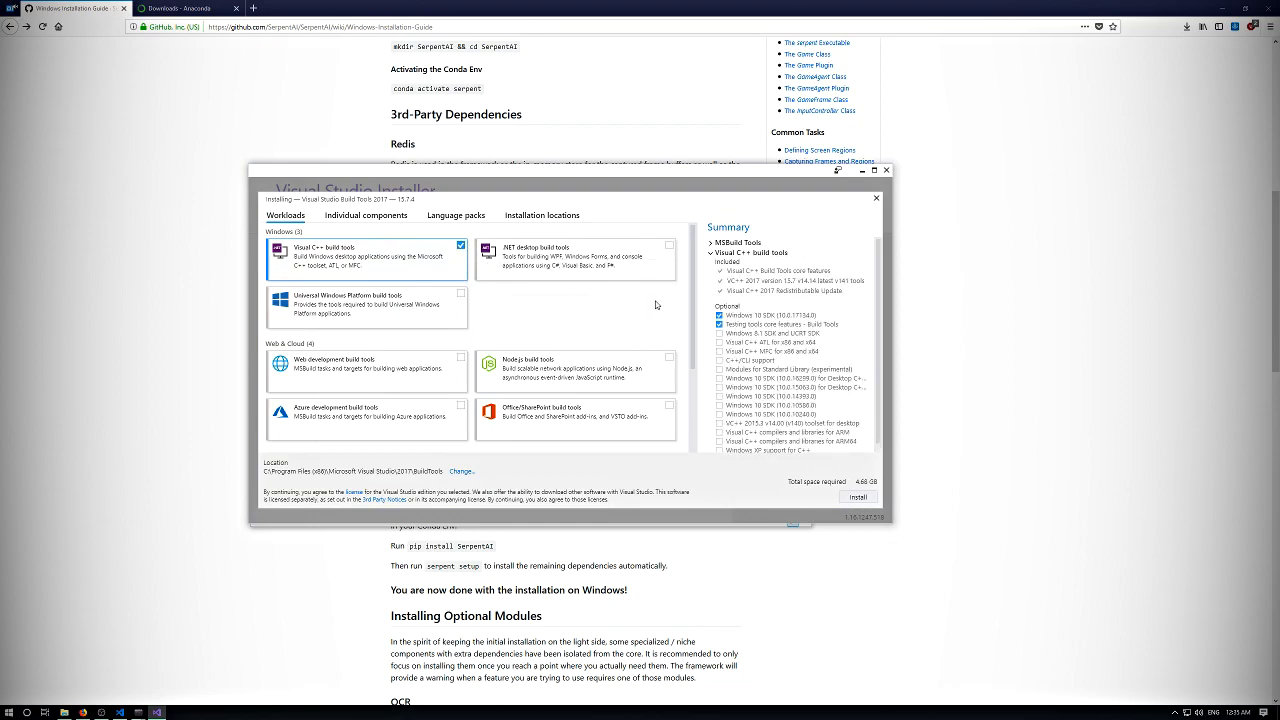
# - Minimize the Downloads window and move the Visual Studio Installer clear of the guide's required components list
pyautogui.moveTo(562, 175); pyautogui.dragTo(699, 119)
pyautogui.click(328, 176)
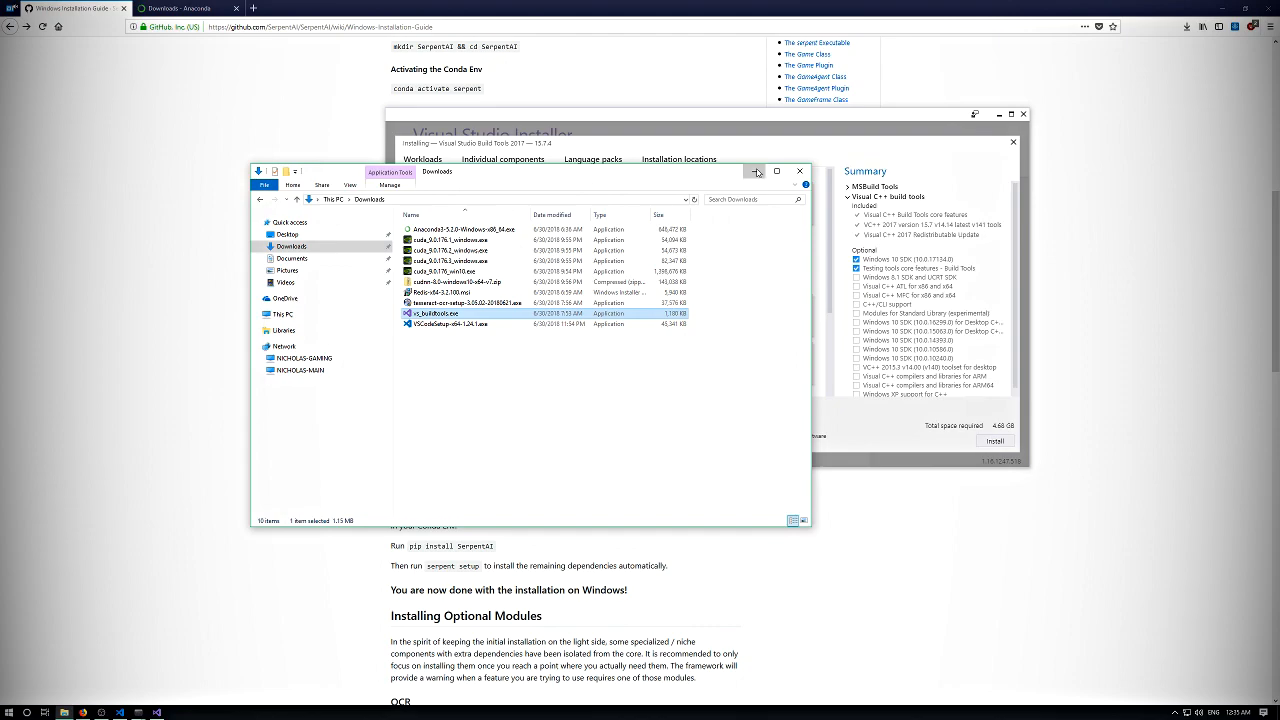
pyautogui.click(756, 171)
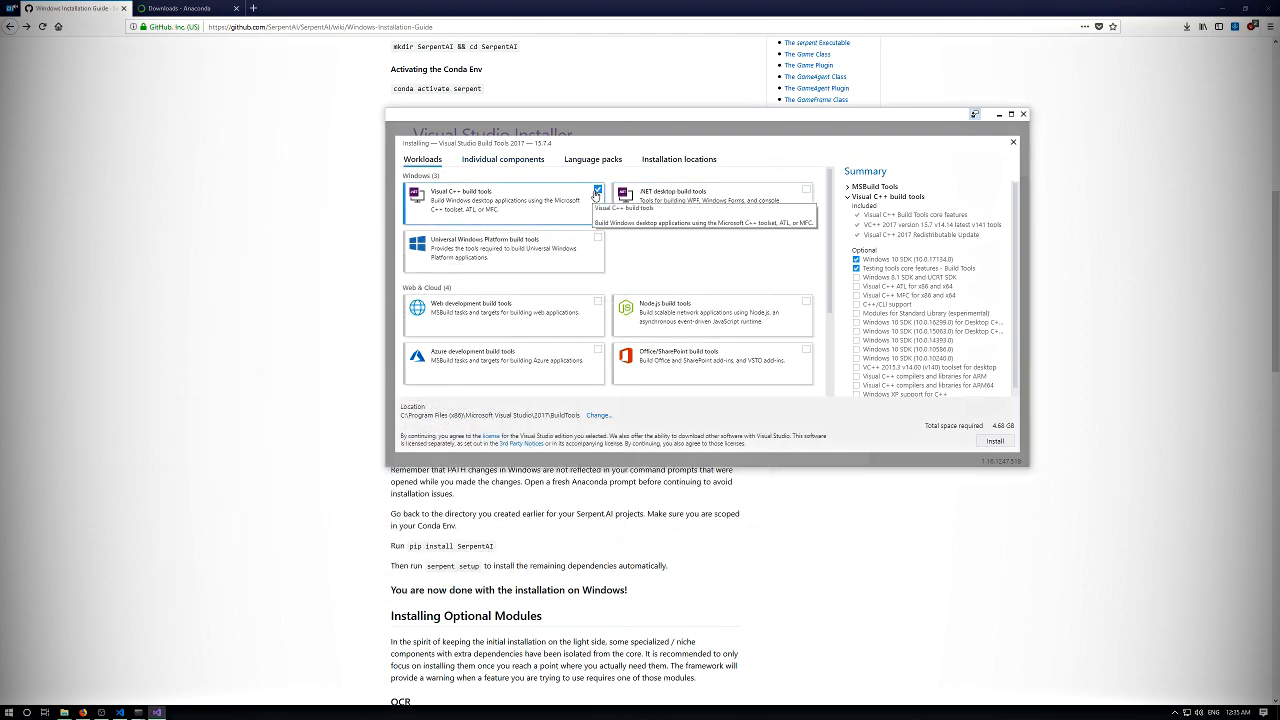
pyautogui.moveTo(583, 127); pyautogui.dragTo(452, 14)
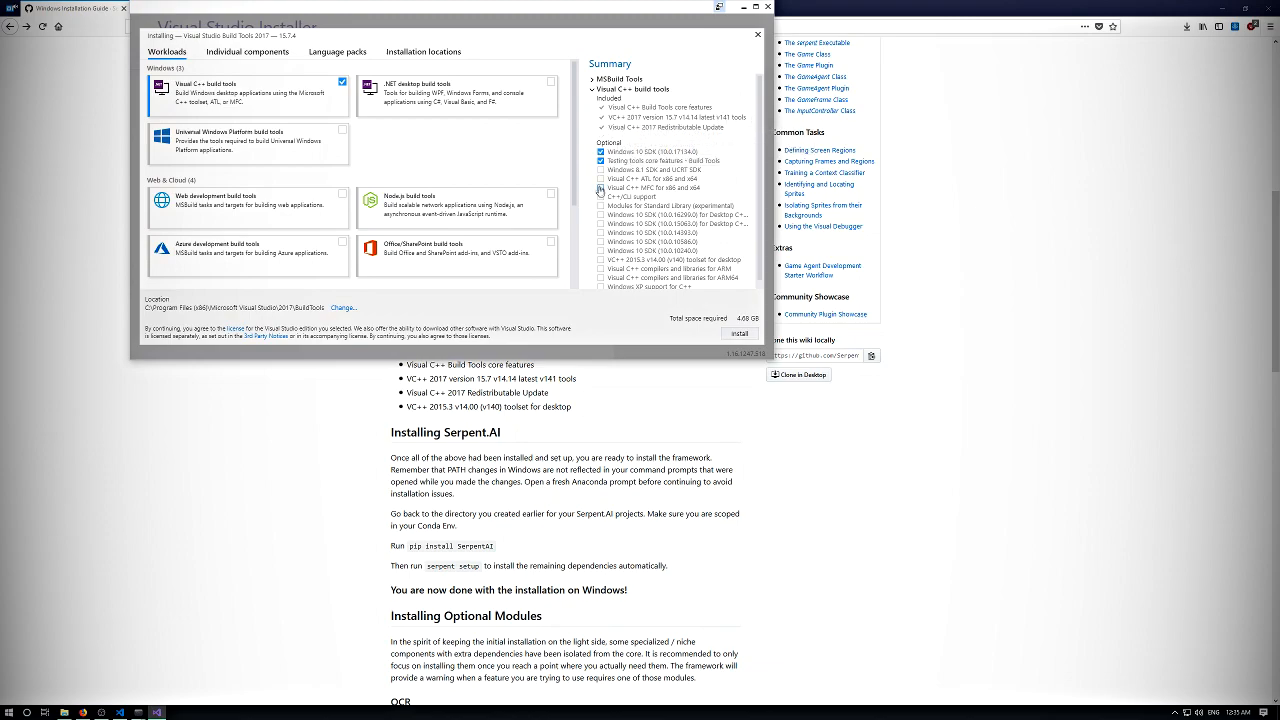
# - Deselect Windows 10 SDK (10.0.17134.0) and Testing tools core features, select the VC++ 2015.3 v14.00 (v140) toolset for desktop, and start the installation
pyautogui.click(600, 152)
pyautogui.click(601, 161)
pyautogui.scroll(-1, 695, 163)
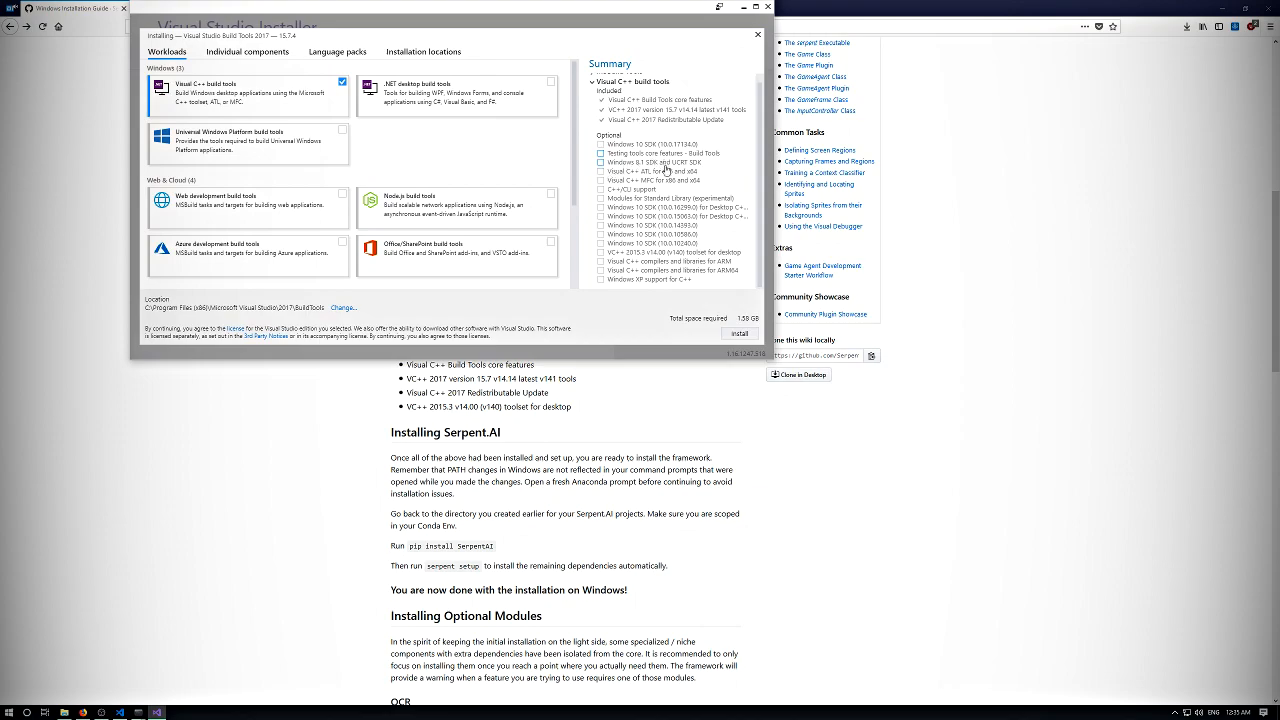
pyautogui.click(600, 253)
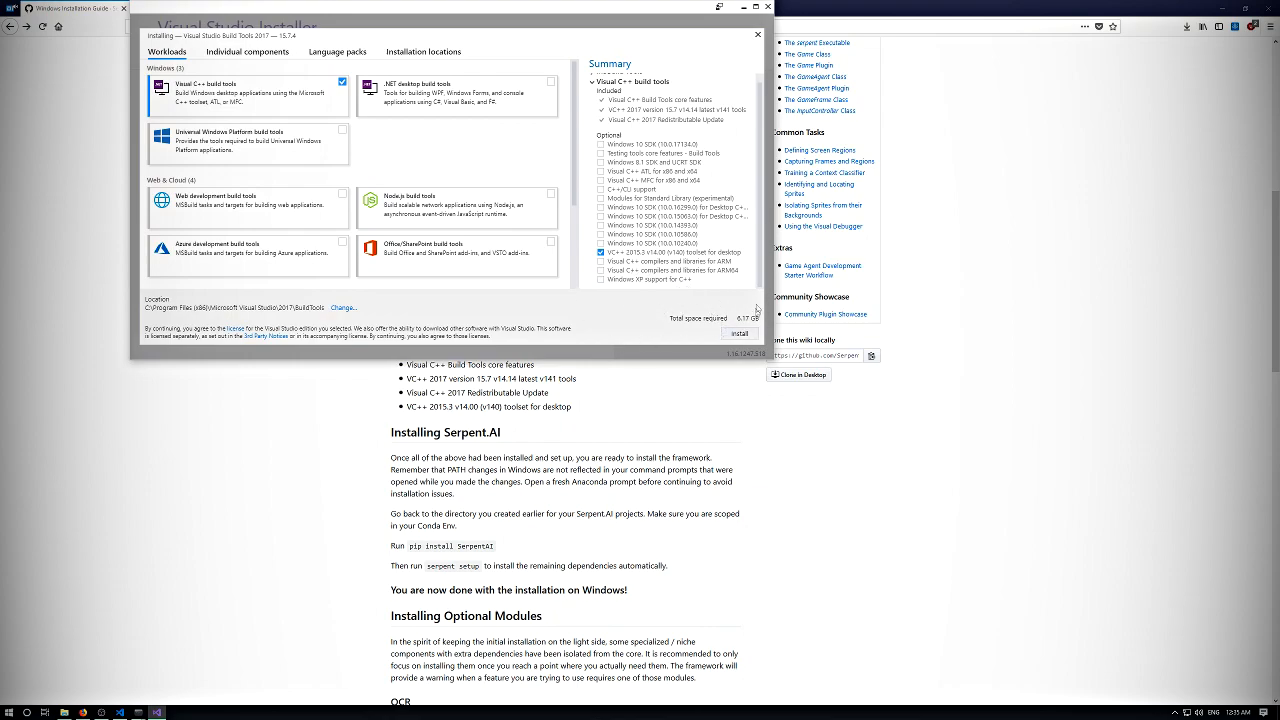
pyautogui.moveTo(759, 123)
pyautogui.mouseDown()
pyautogui.moveTo(761, 88)
pyautogui.moveTo(761, 128)
pyautogui.mouseUp()
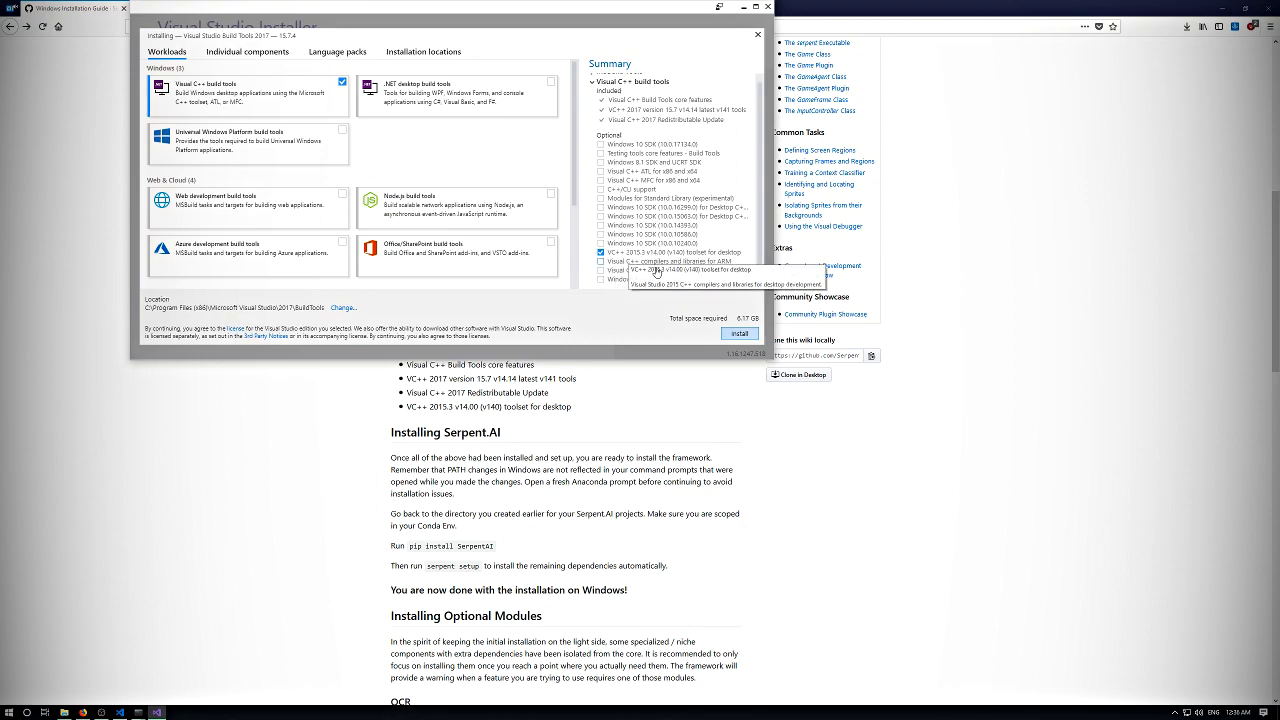
pyautogui.click(738, 334)
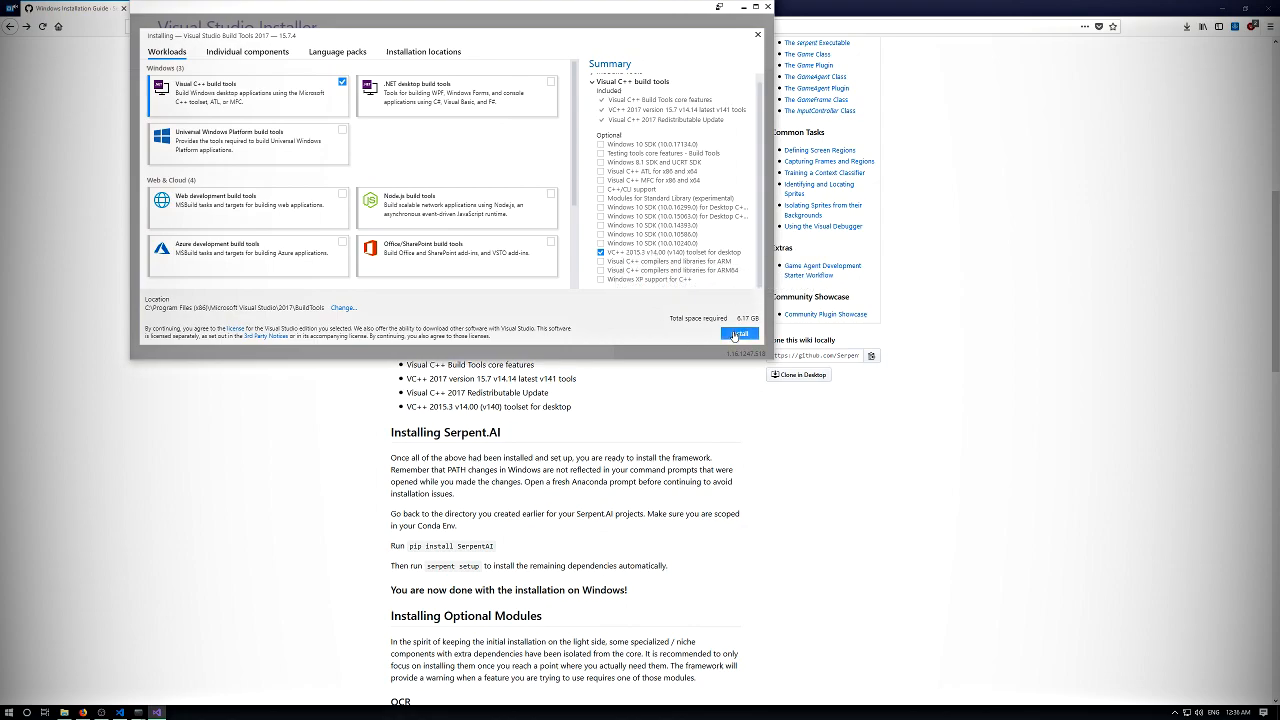
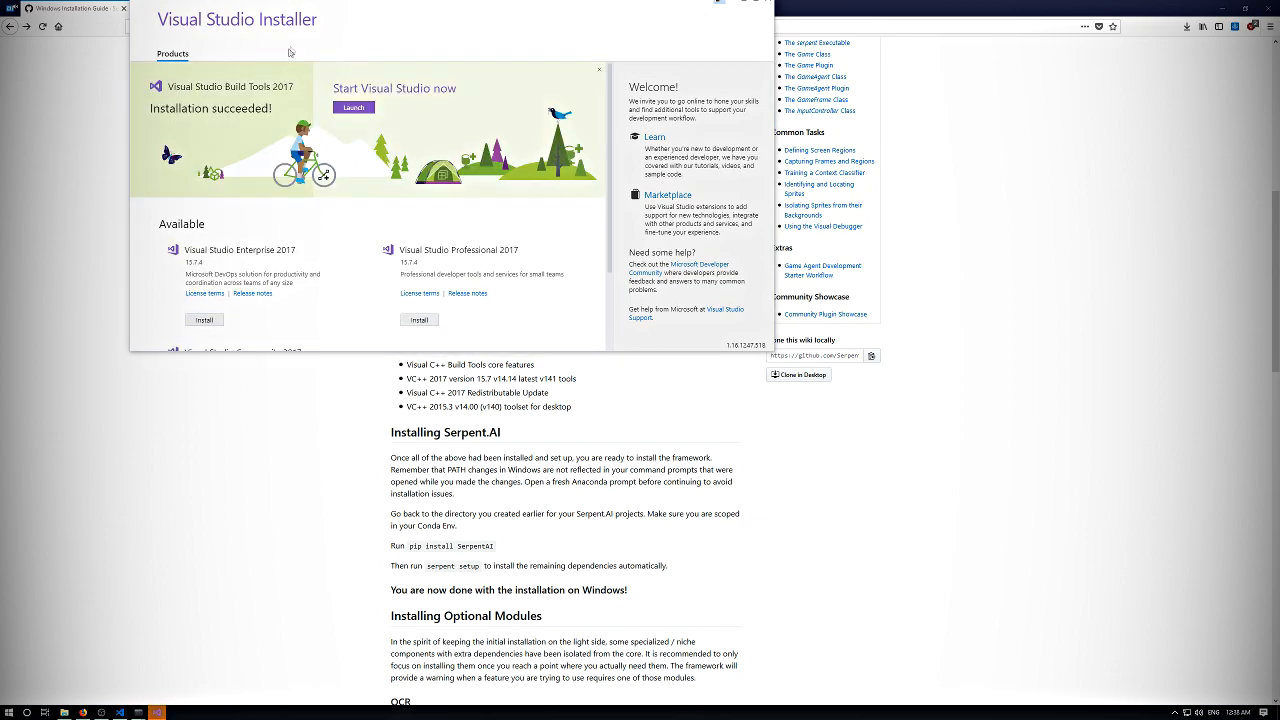
# - Close the Visual Studio Installer and open the Environment Variables dialog from the system properties
pyautogui.moveTo(591, 4); pyautogui.dragTo(603, 90)
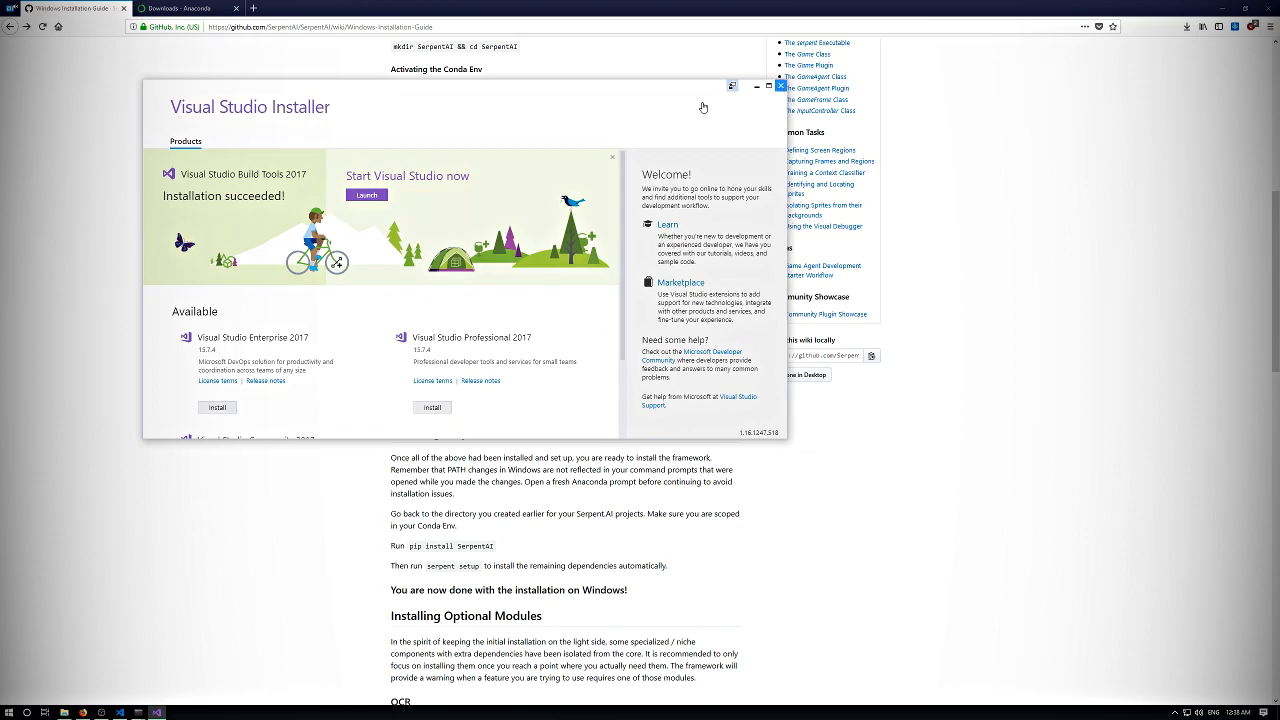
pyautogui.click(779, 88)
pyautogui.click(8, 712)
pyautogui.write('envi')
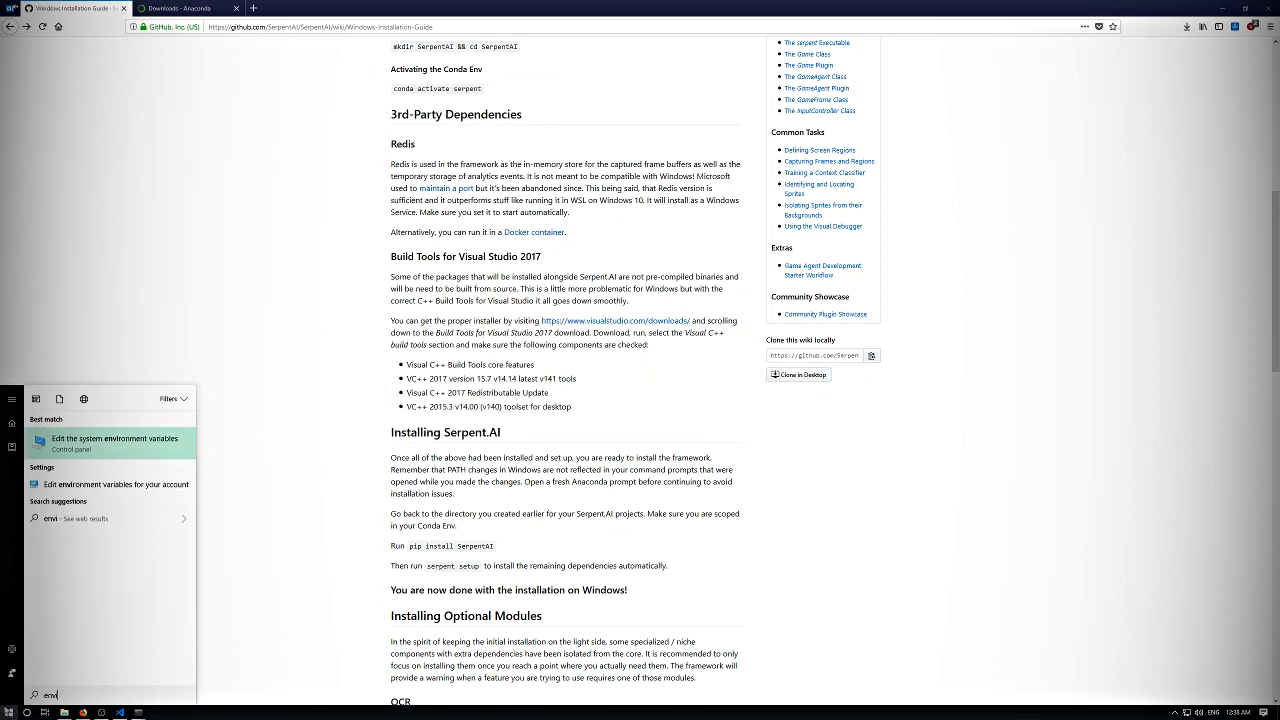
pyautogui.press('Return')
pyautogui.click(306, 338)
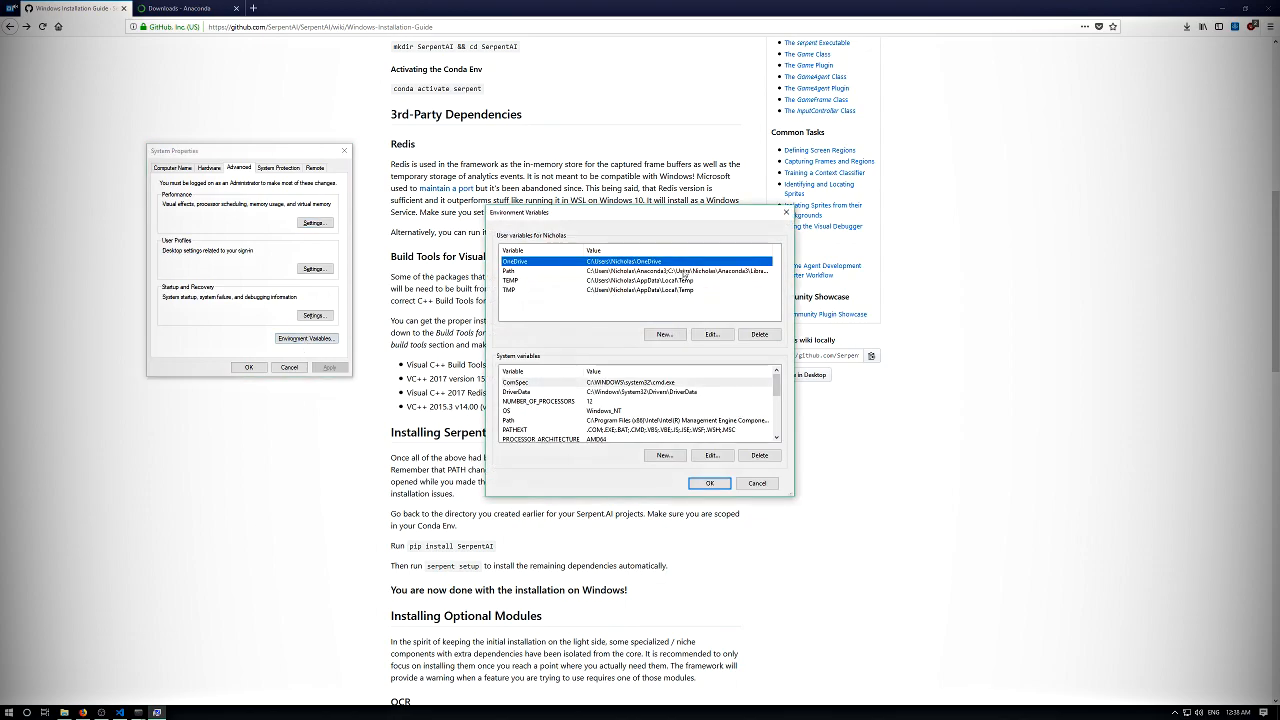
# - Inspect the entries of the user Path and system Path variables, then close the dialogs without making changes
pyautogui.click(690, 272)
pyautogui.doubleClick(686, 271)
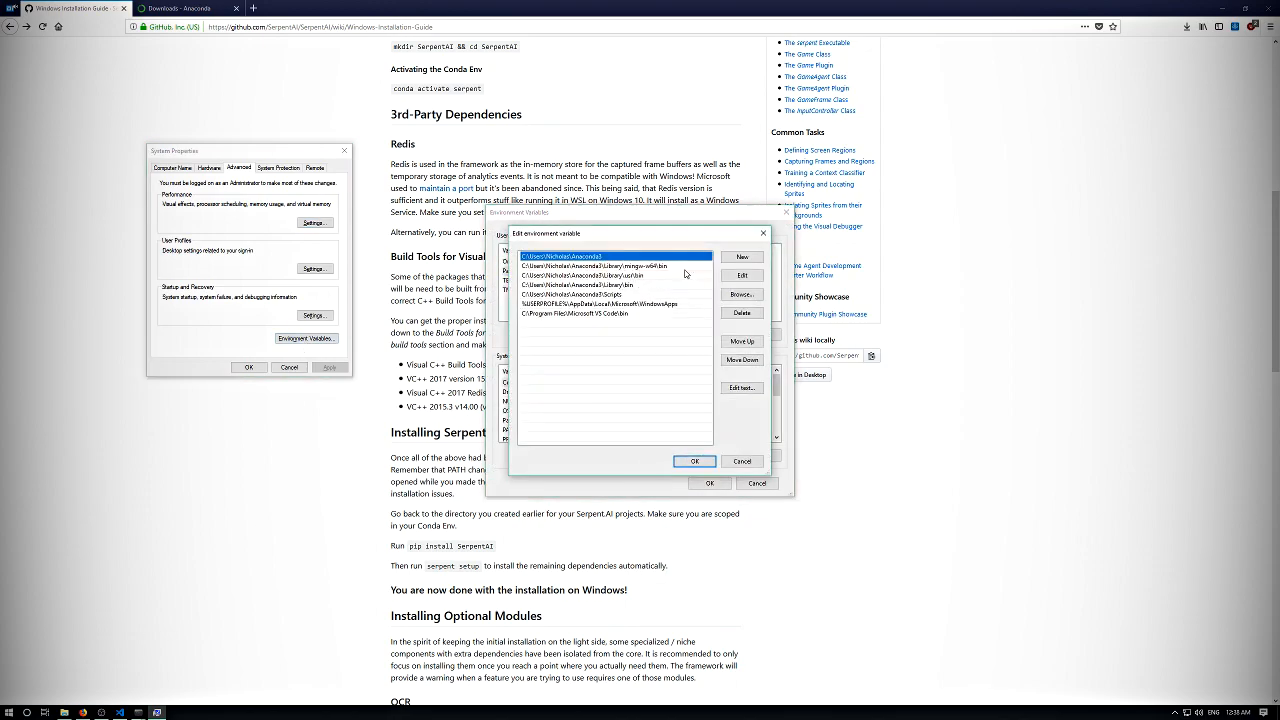
pyautogui.click(733, 464)
pyautogui.scroll(-2, 606, 396)
pyautogui.scroll(2, 598, 398)
pyautogui.click(542, 424)
pyautogui.doubleClick(671, 424)
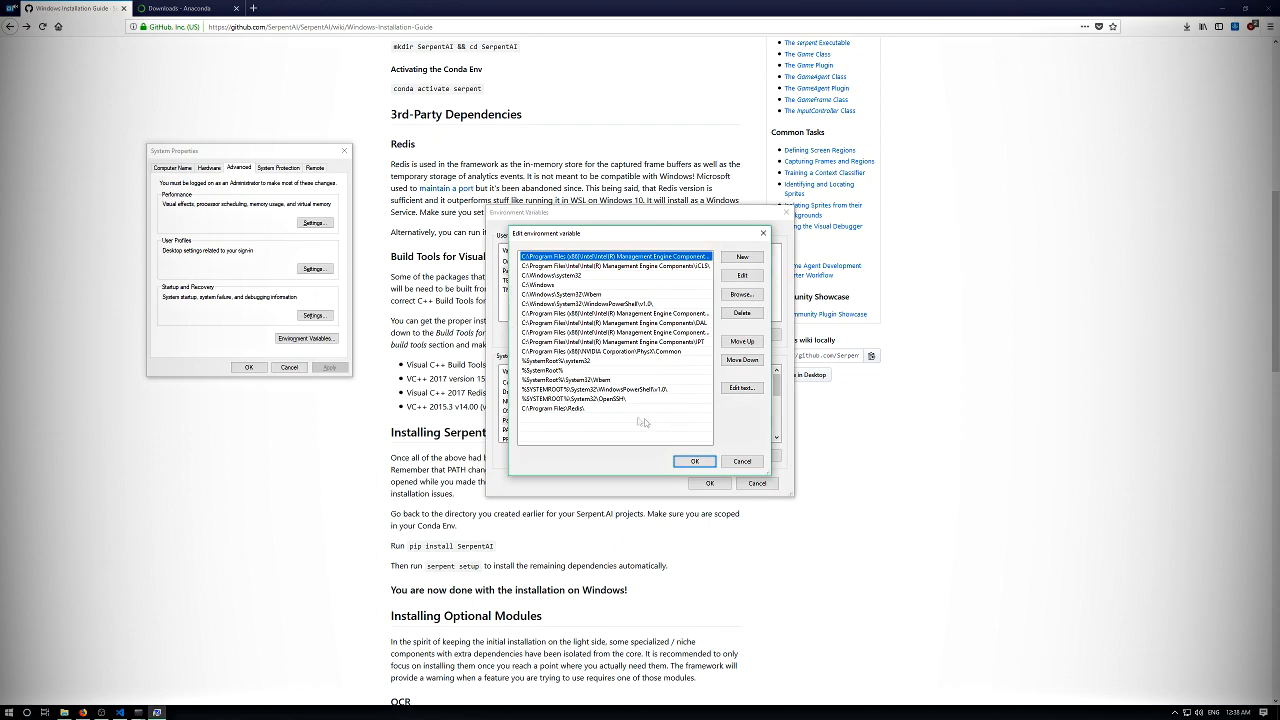
pyautogui.moveTo(740, 455); pyautogui.dragTo(560, 408)
pyautogui.click(726, 462)
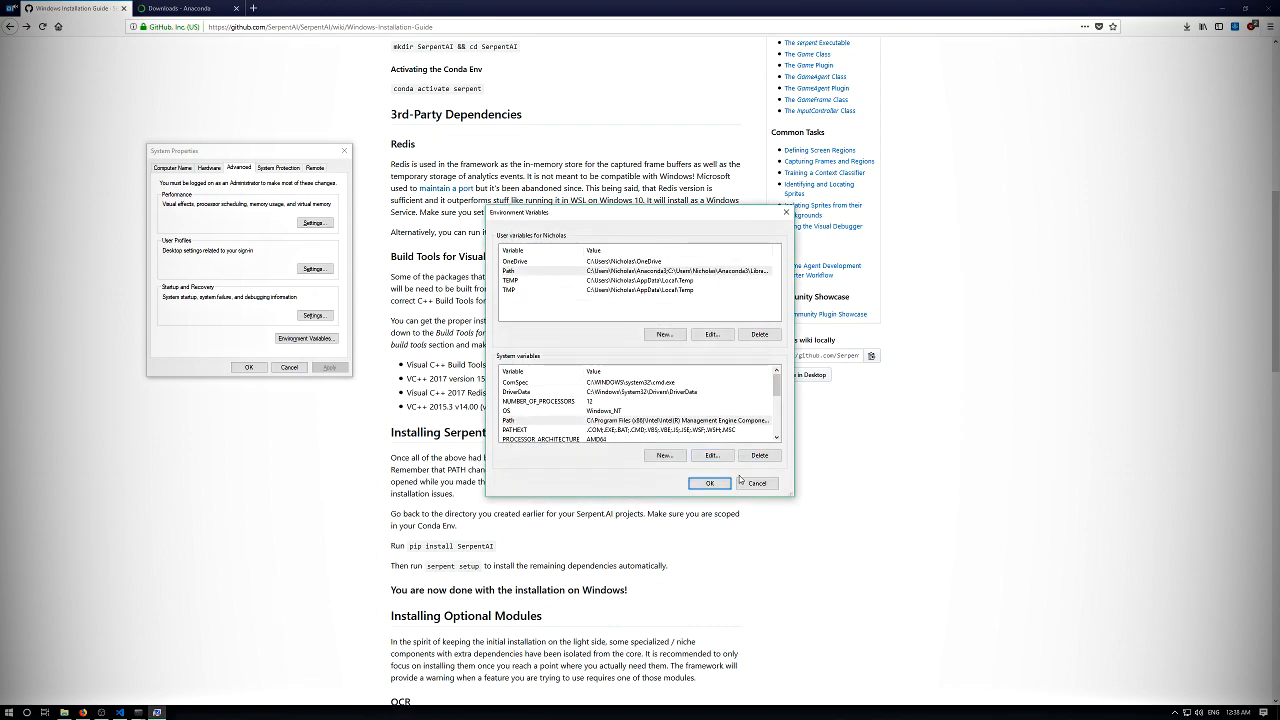
pyautogui.click(786, 212)
pyautogui.click(344, 150)
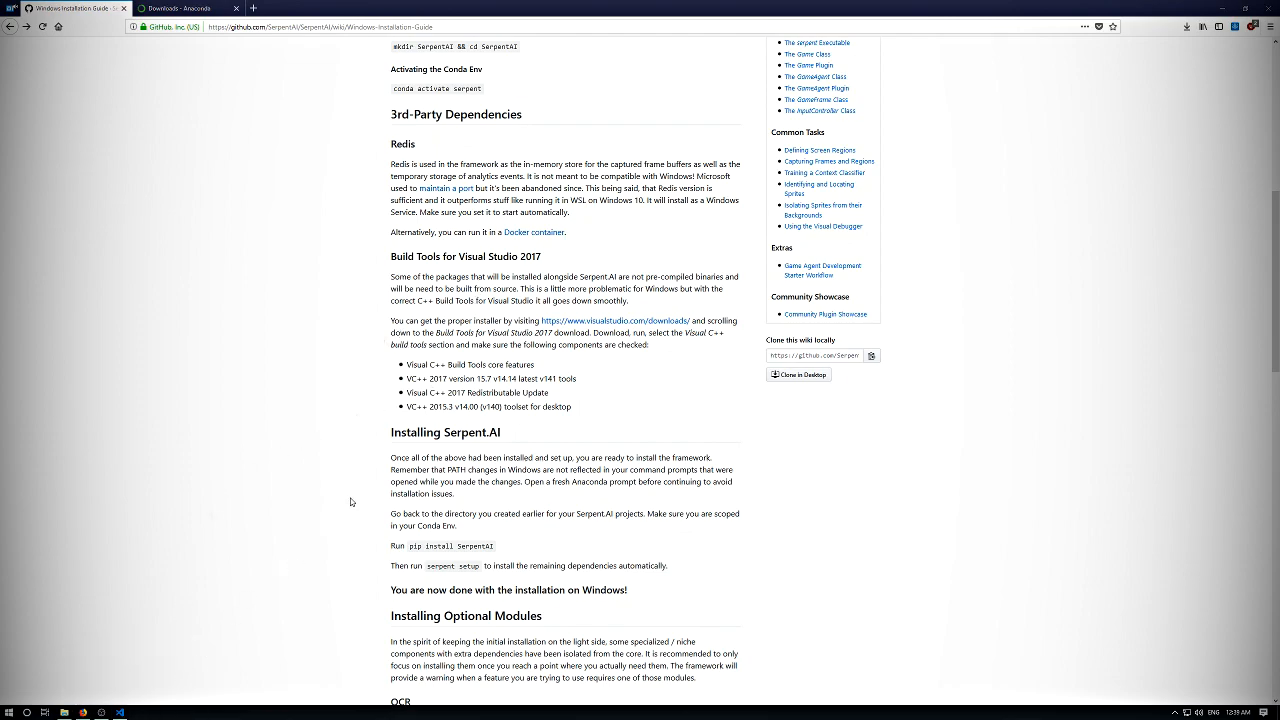
# - Read the guide's "Installing Serpent.AI" section, highlighting the note about the framework being ready to install
pyautogui.scroll(-5, 445, 364)
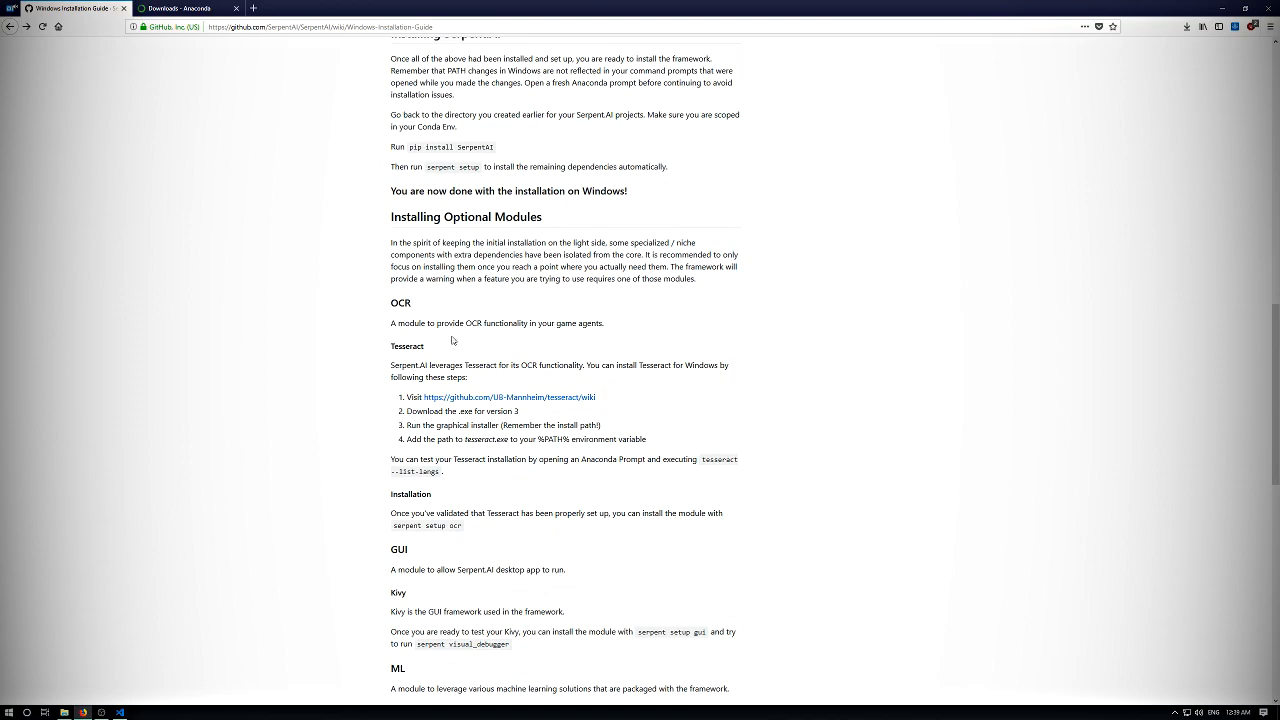
pyautogui.scroll(-2, 448, 280)
pyautogui.scroll(1, 398, 118)
pyautogui.moveTo(410, 115); pyautogui.dragTo(515, 141)
pyautogui.click(532, 149)
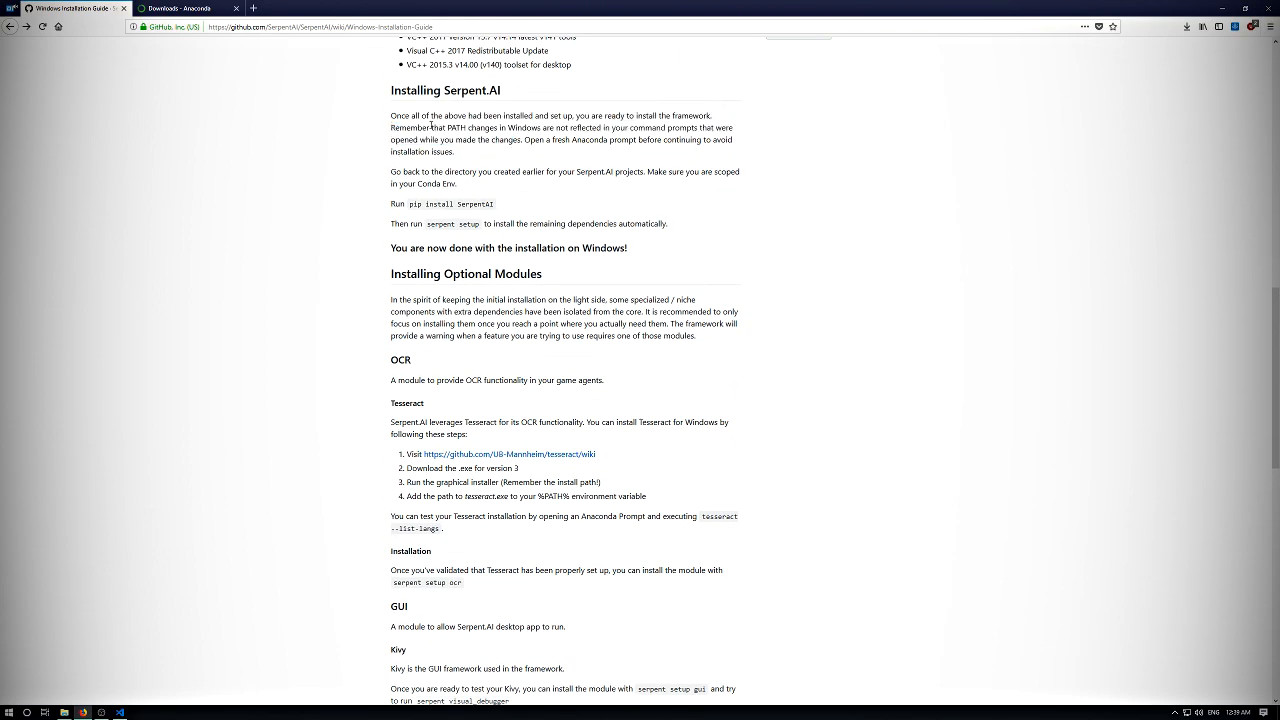
pyautogui.moveTo(431, 115); pyautogui.dragTo(429, 128)
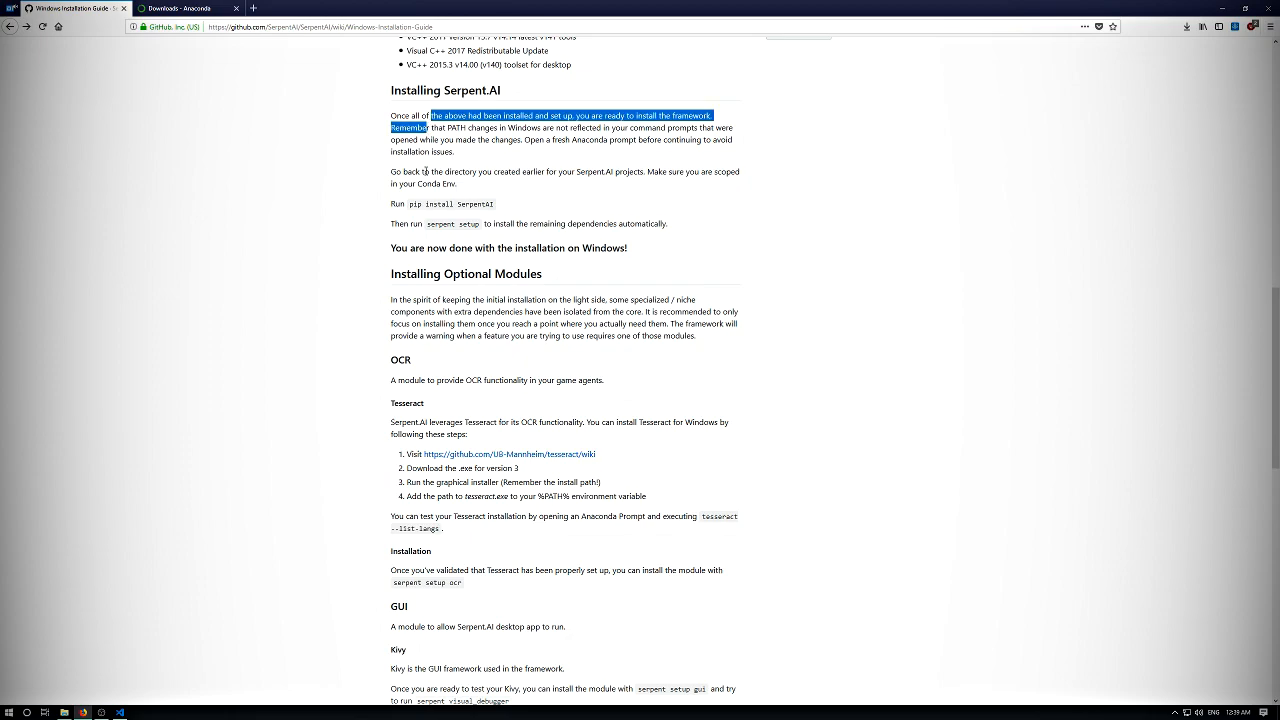
pyautogui.click(426, 171)
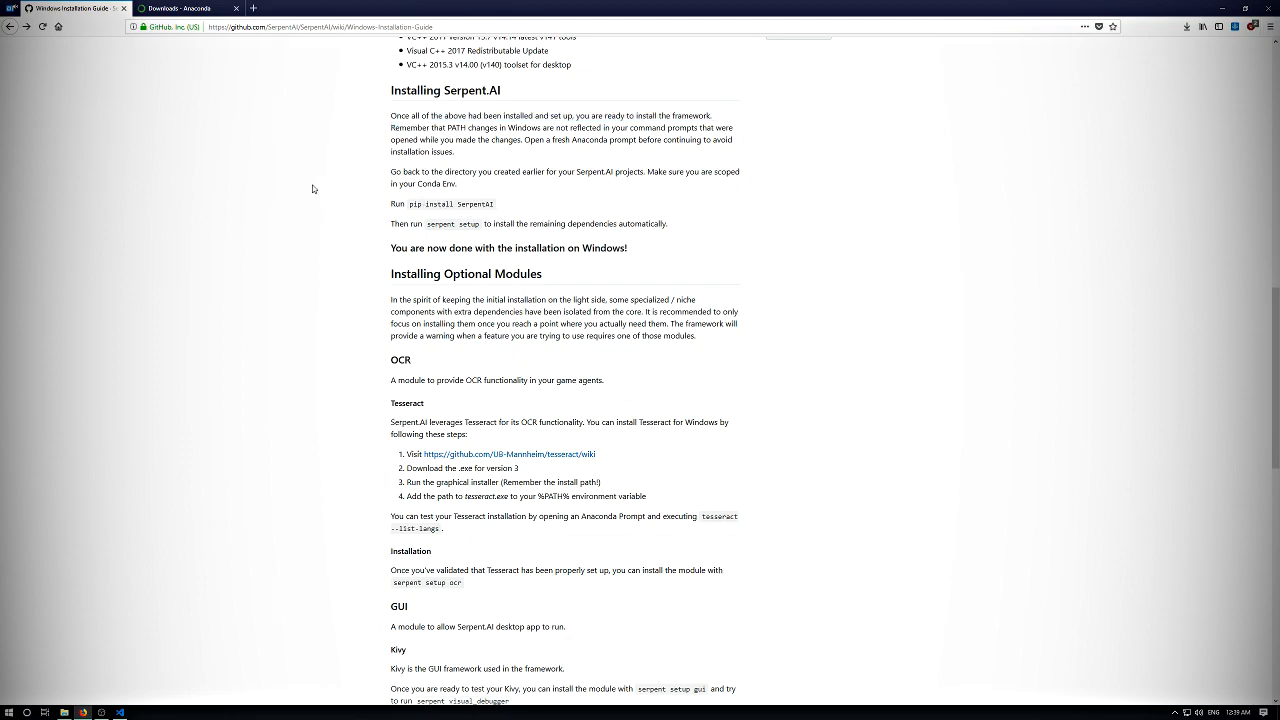
# - Open a fresh Anaconda Prompt and place its window over the middle of the guide
pyautogui.click(9, 712)
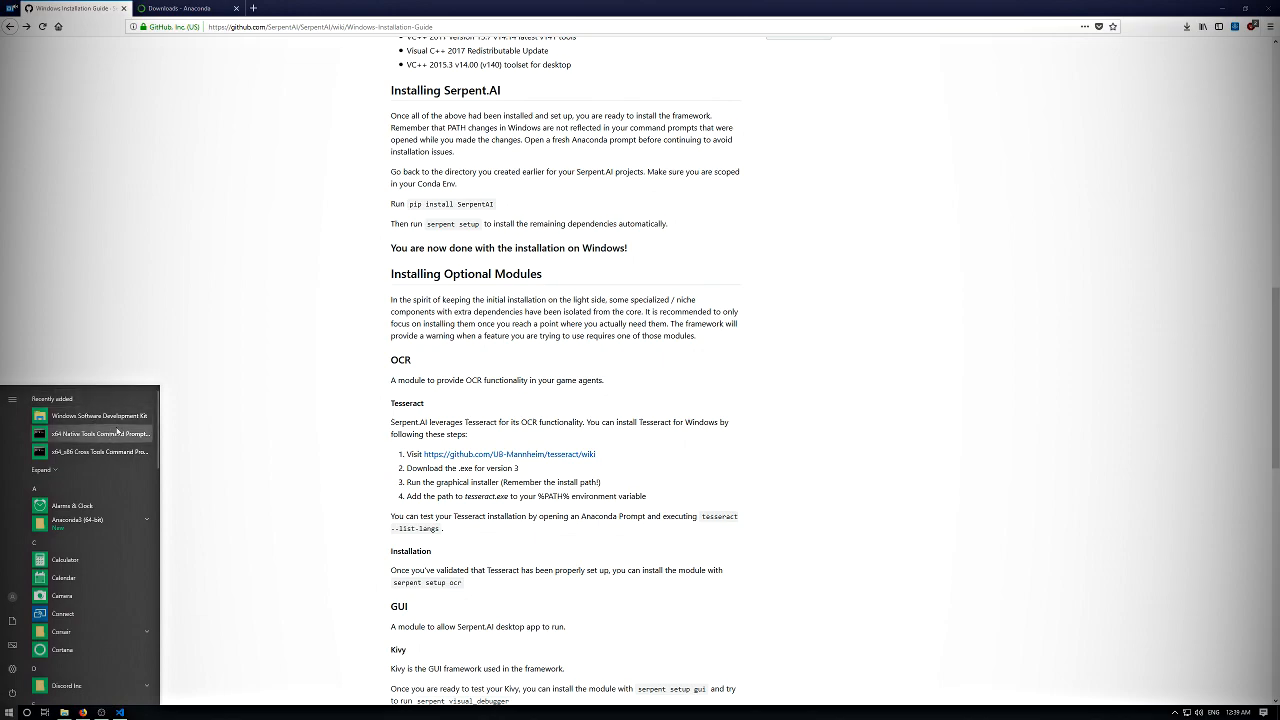
pyautogui.click(92, 470)
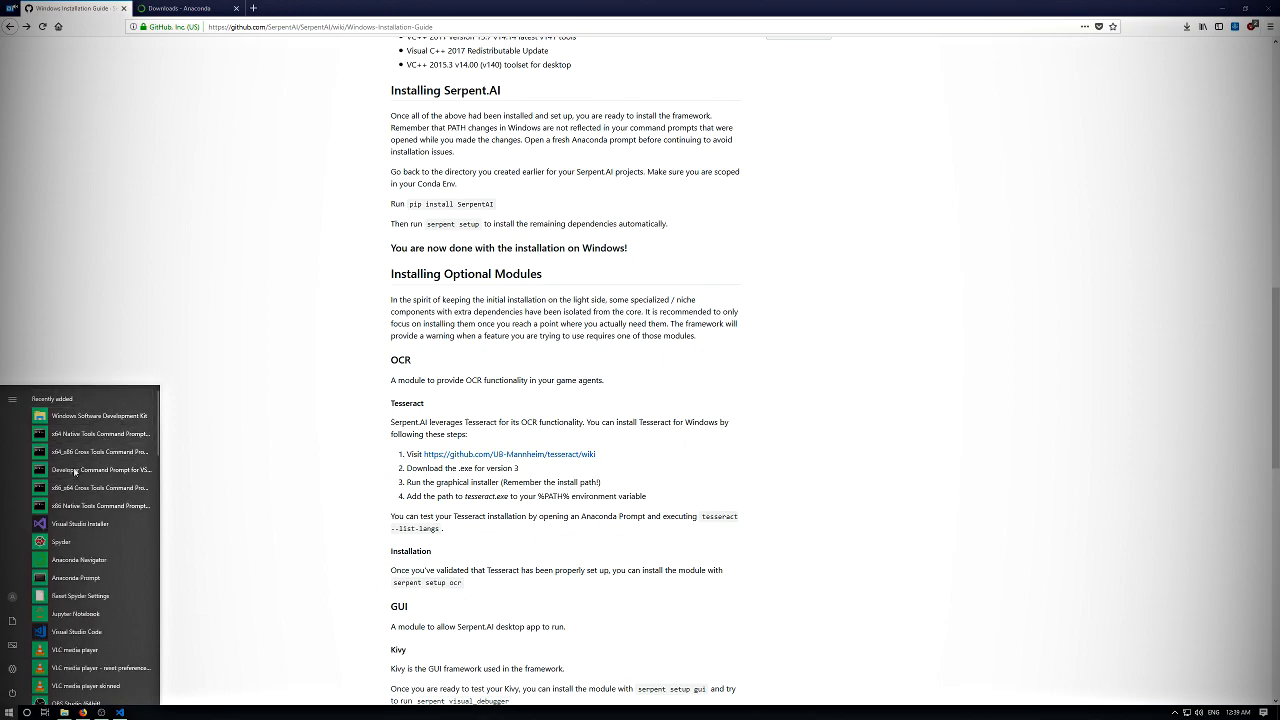
pyautogui.scroll(-1, 87, 477)
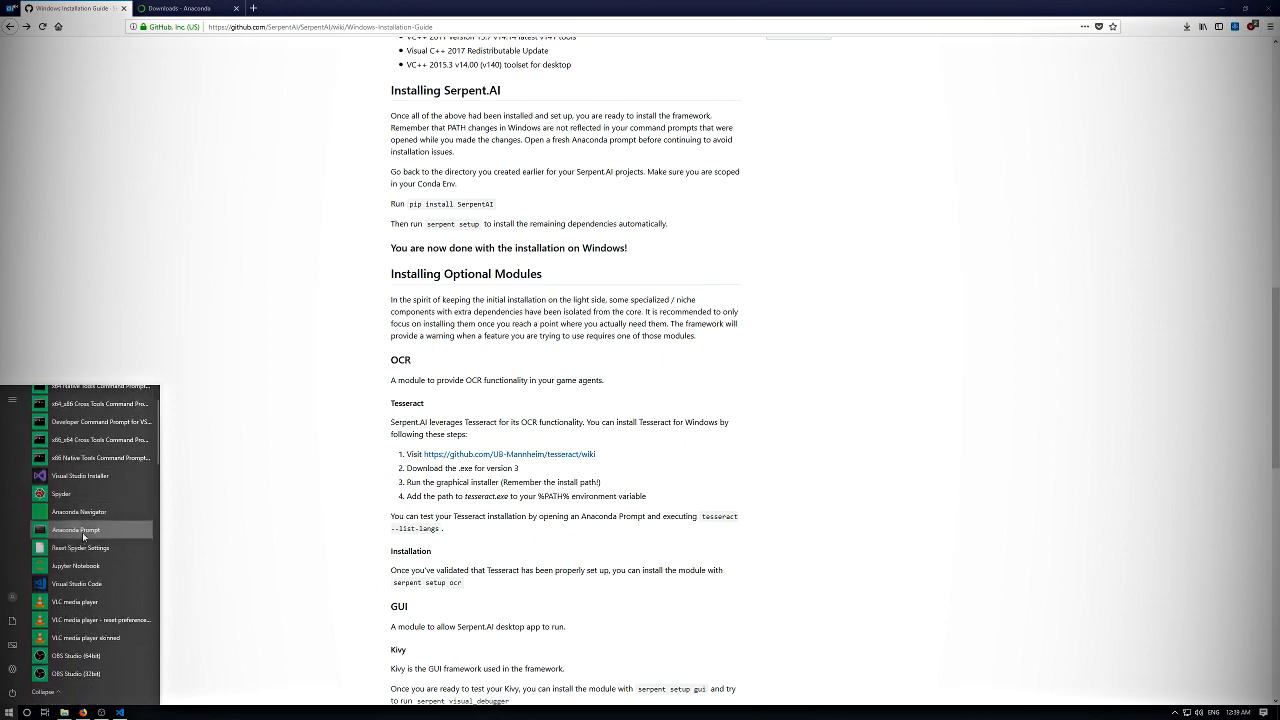
pyautogui.click(82, 532)
pyautogui.moveTo(255, 167); pyautogui.dragTo(490, 170)
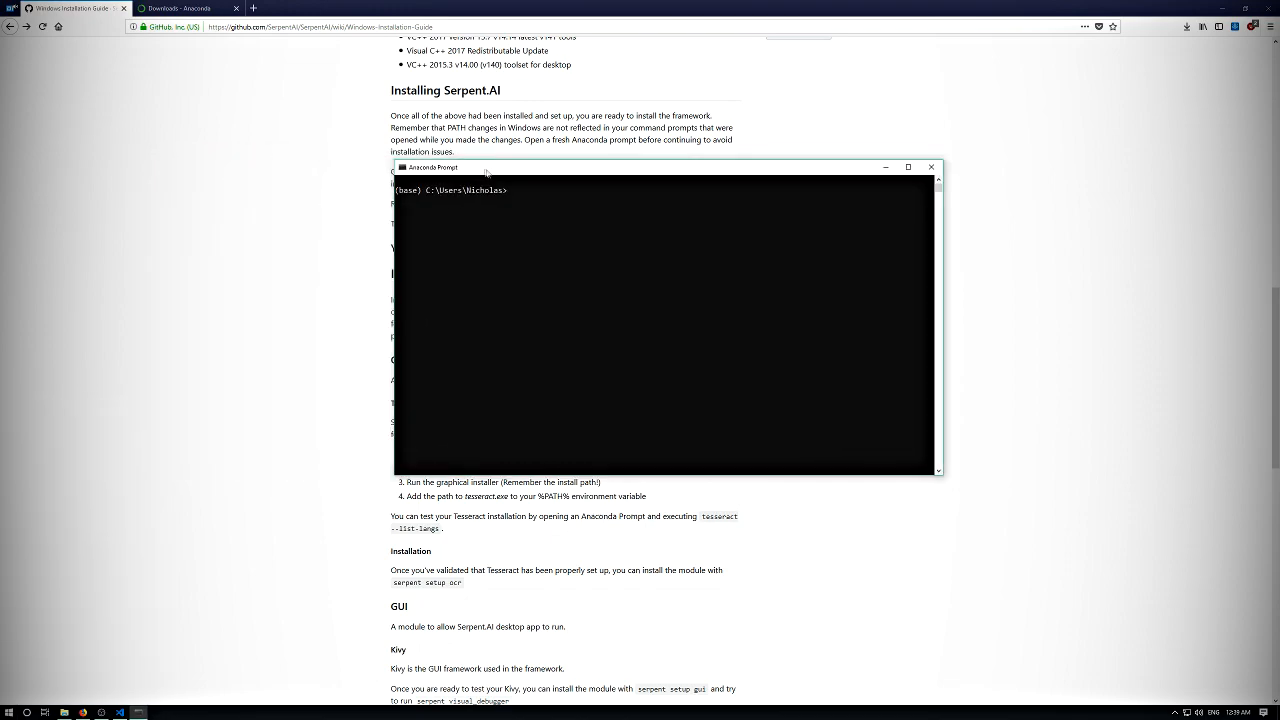
pyautogui.moveTo(863, 171); pyautogui.dragTo(789, 194)
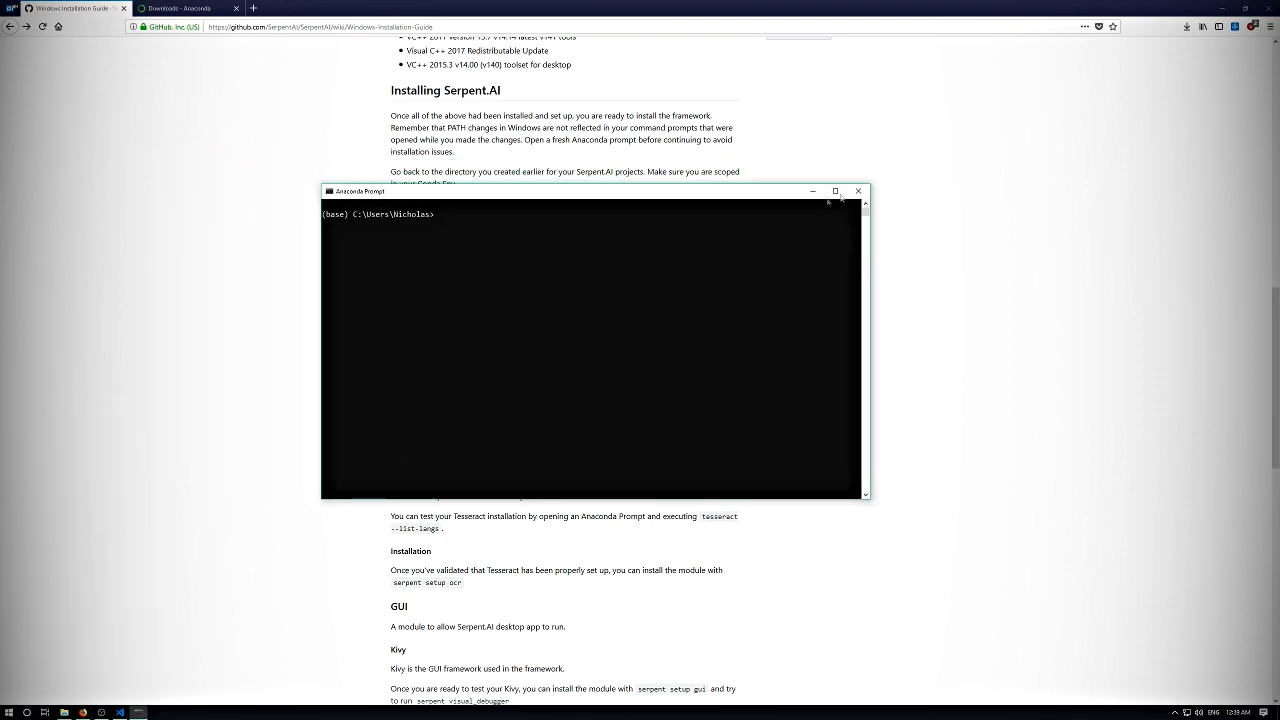
# - Change the prompt's working directory to Projects\SerpentProjects\
pyautogui.write('cd Projects\\')
pyautogui.press('Tab')
pyautogui.write('\\')
pyautogui.press('Return')
pyautogui.press('Return')
pyautogui.press('Return')
pyautogui.press('Return')
pyautogui.press('Return')
pyautogui.press('Return')
pyautogui.press('Return')
pyautogui.press('Return')
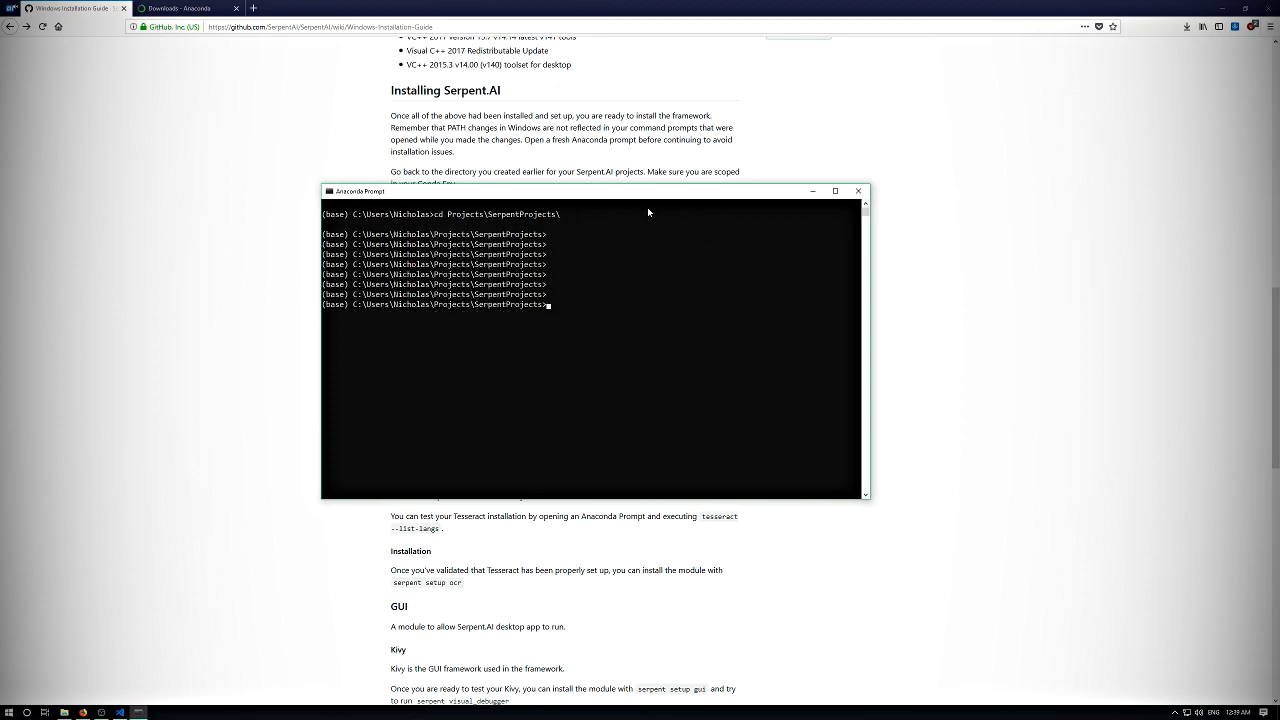
pyautogui.press('Return')
pyautogui.press('Return')
# - Activate the serpent Conda environment with "conda activate serpent"
pyautogui.write('conda activate serpent')
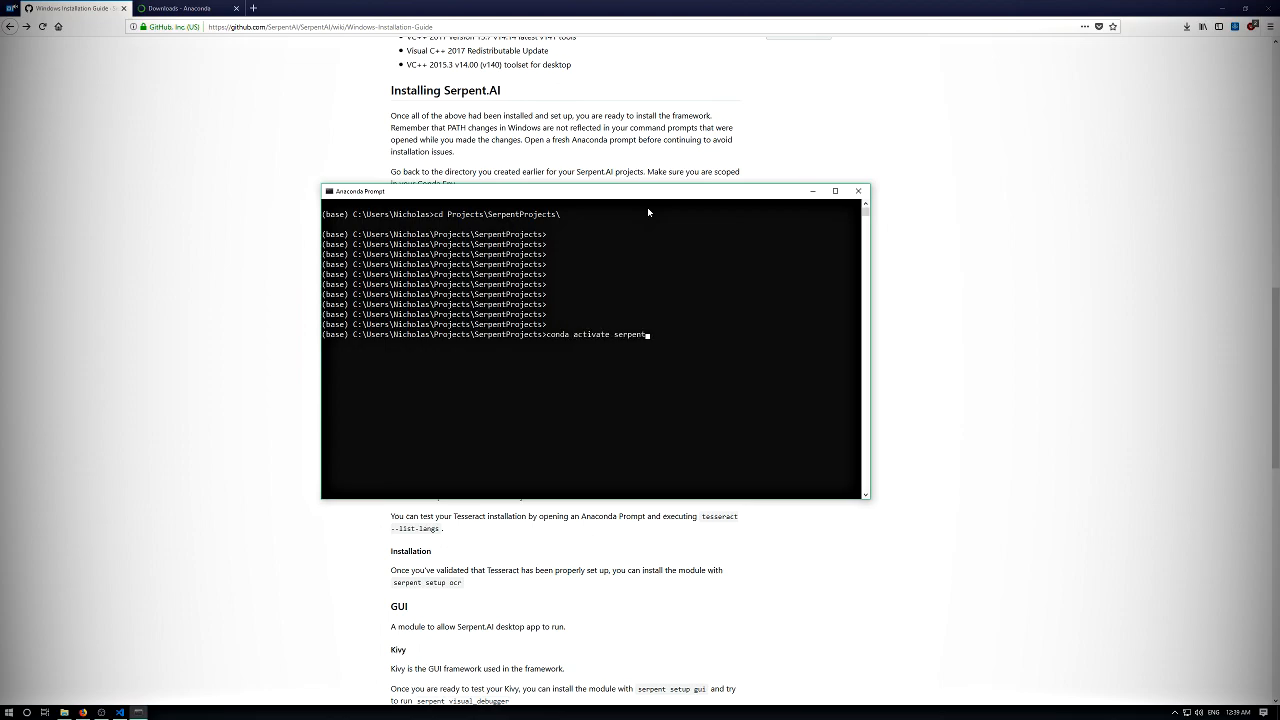
pyautogui.press('Return')
pyautogui.press('Return')
pyautogui.press('Return')
pyautogui.press('Return')
pyautogui.press('Return')
pyautogui.press('Return')
pyautogui.press('Return')
pyautogui.press('Return')
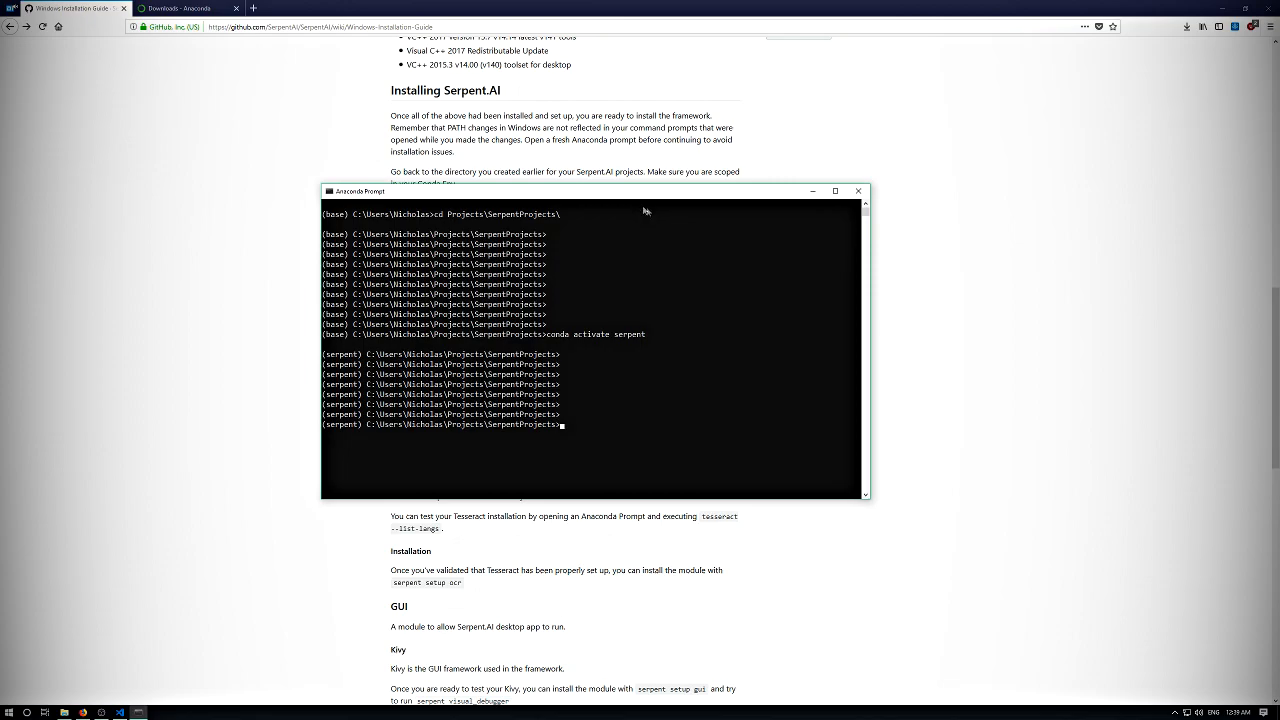
# - Move the prompt clear of the guide's commands and install the framework with "pip install SerpentAI"
pyautogui.moveTo(557, 194); pyautogui.dragTo(780, 111)
pyautogui.click(914, 300)
pyautogui.write('pip install i')
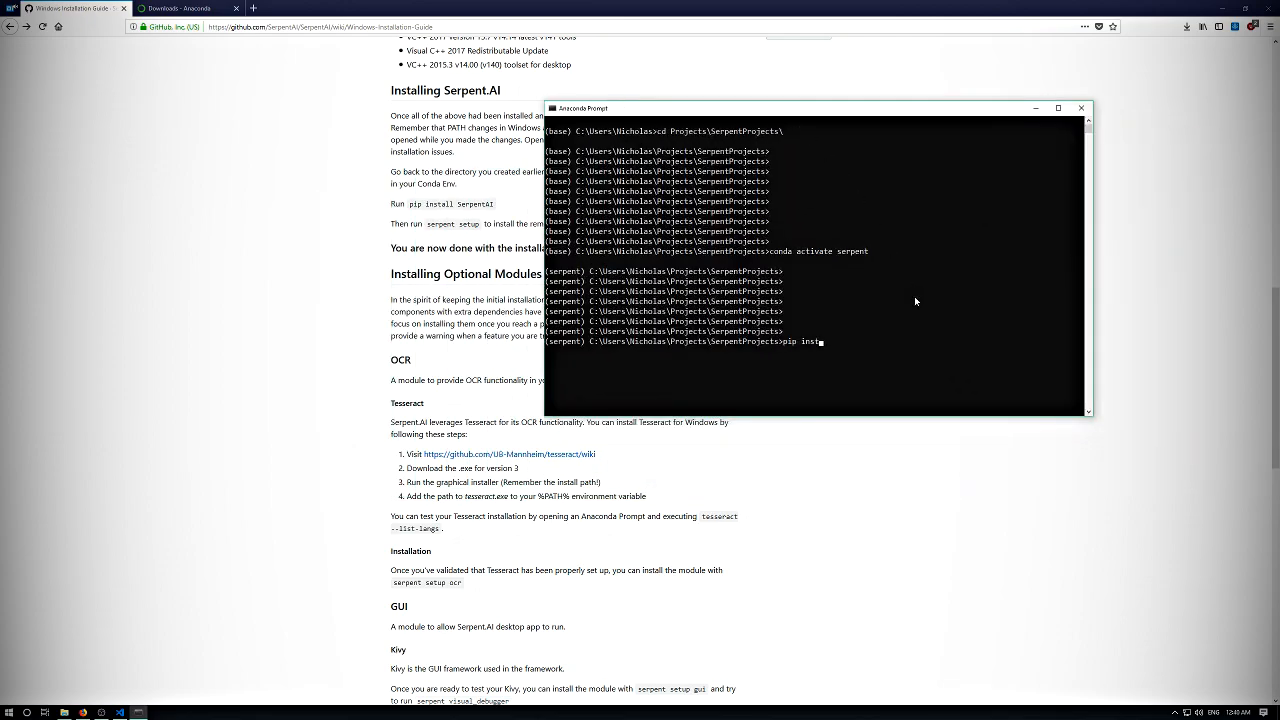
pyautogui.press('BackSpace')
pyautogui.write('serpent')
pyautogui.press('BackSpace')
pyautogui.press('BackSpace')
pyautogui.press('BackSpace')
pyautogui.press('BackSpace')
pyautogui.press('BackSpace')
pyautogui.press('BackSpace')
pyautogui.press('BackSpace')
pyautogui.write('SerpentAI')
pyautogui.press('Return')
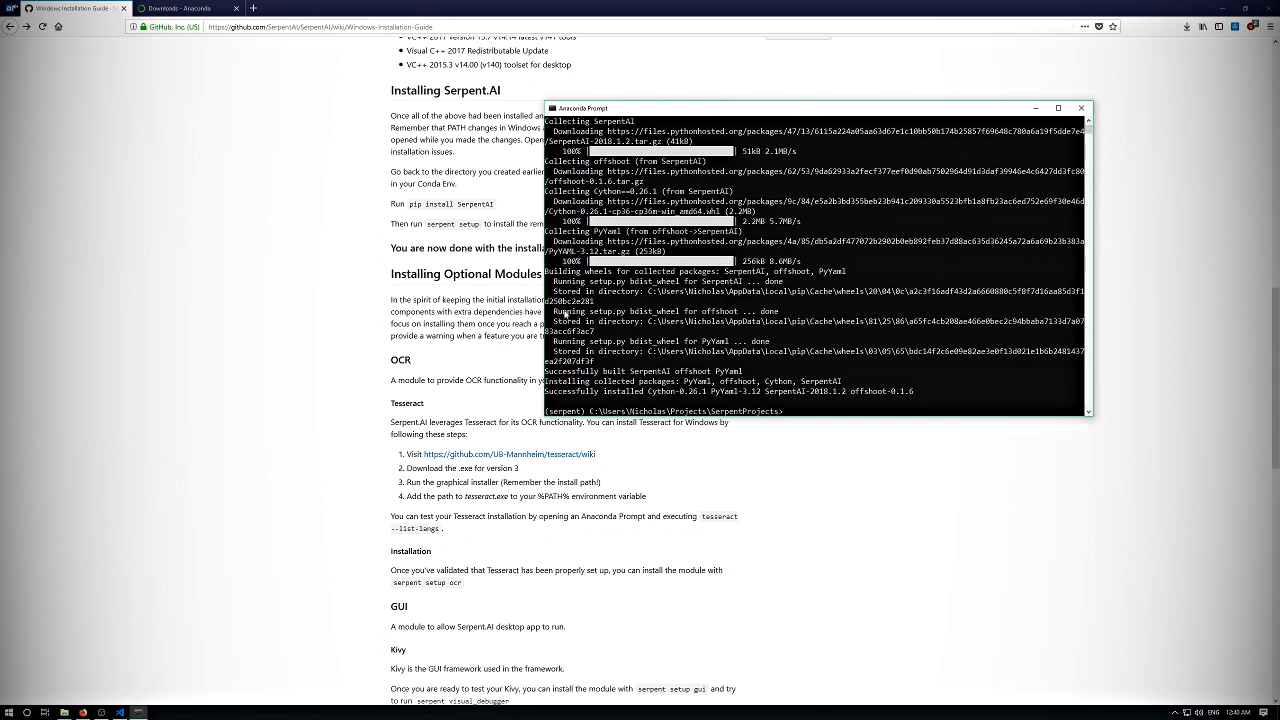
# - Run the serpent command on its own to list its available commands, and highlight the version number in the output
pyautogui.moveTo(636, 111); pyautogui.dragTo(582, 130)
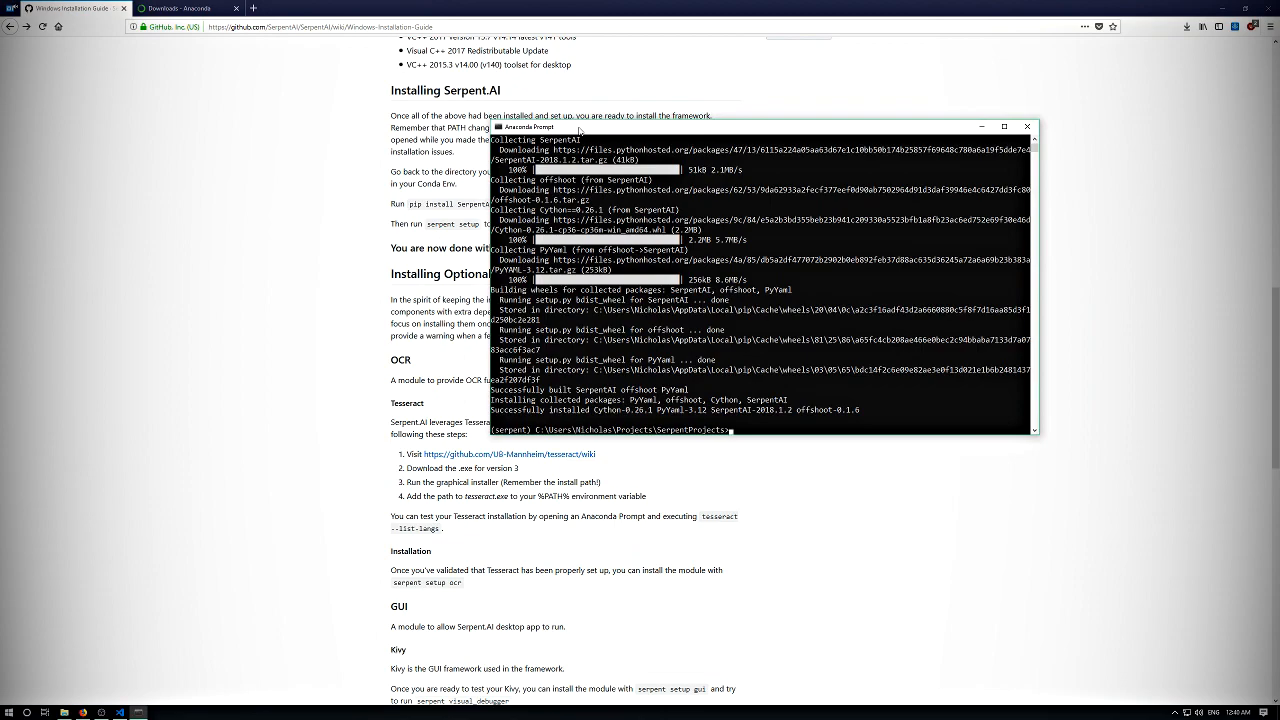
pyautogui.press('Return')
pyautogui.press('Return')
pyautogui.press('Return')
pyautogui.press('Return')
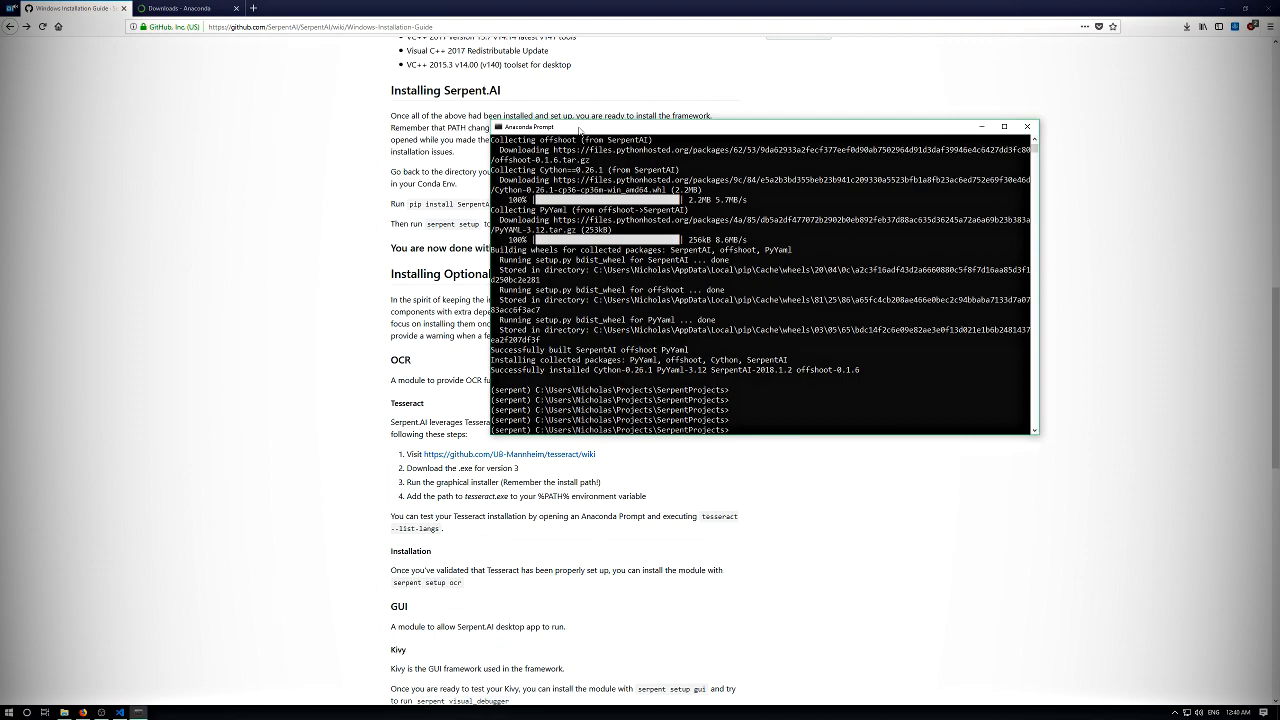
pyautogui.write('serpent')
pyautogui.press('Return')
pyautogui.moveTo(519, 220); pyautogui.dragTo(575, 220)
pyautogui.click(578, 223)
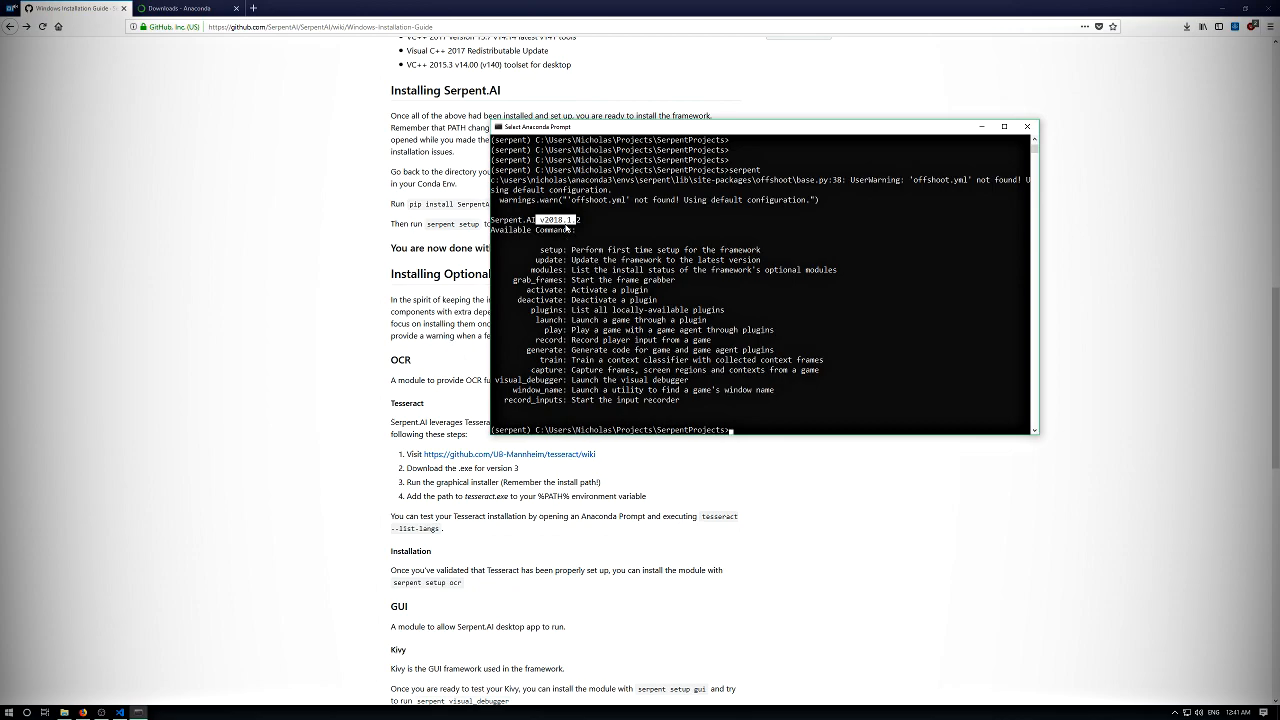
pyautogui.moveTo(541, 219); pyautogui.dragTo(608, 220)
pyautogui.click(579, 249)
# - Run "serpent setup" to install the framework's remaining dependencies
pyautogui.press('Return')
pyautogui.press('Return')
pyautogui.press('Return')
pyautogui.write('serpent')
pyautogui.press('BackSpace')
pyautogui.press('BackSpace')
pyautogui.press('BackSpace')
pyautogui.press('BackSpace')
pyautogui.press('BackSpace')
pyautogui.press('BackSpace')
pyautogui.press('BackSpace')
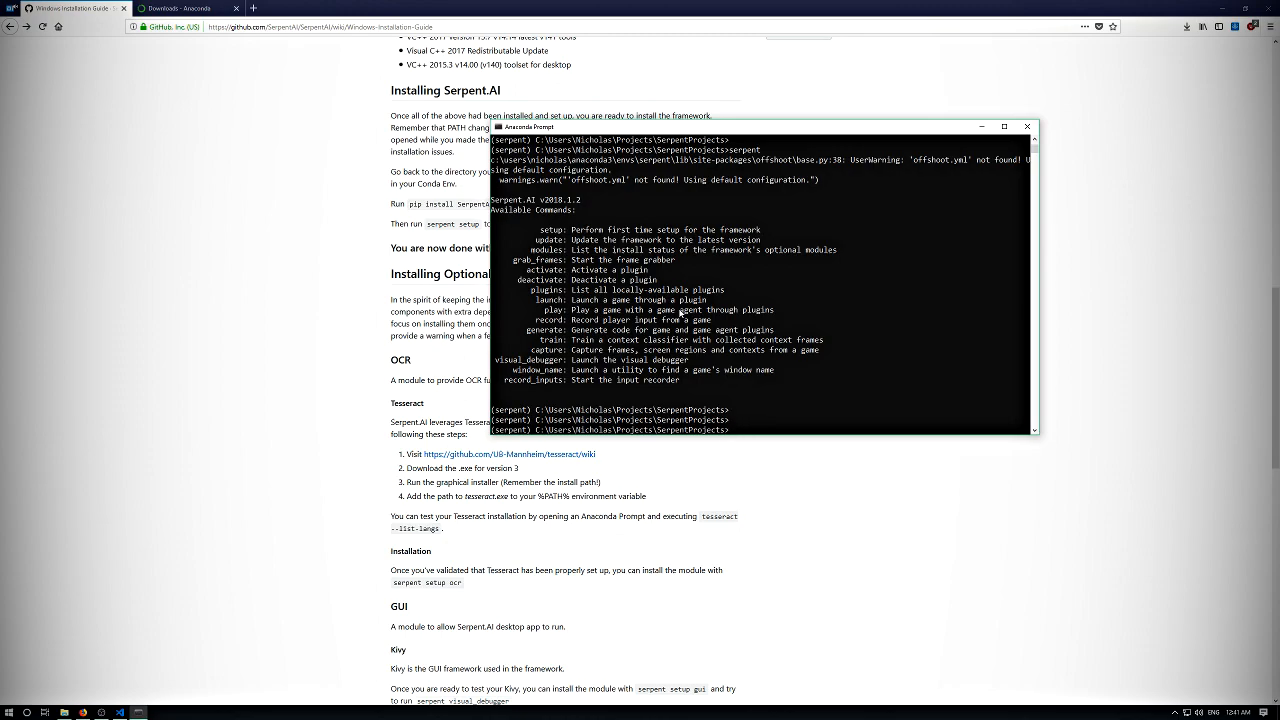
pyautogui.press('Return')
pyautogui.press('Return')
pyautogui.press('Return')
pyautogui.write('serpent')
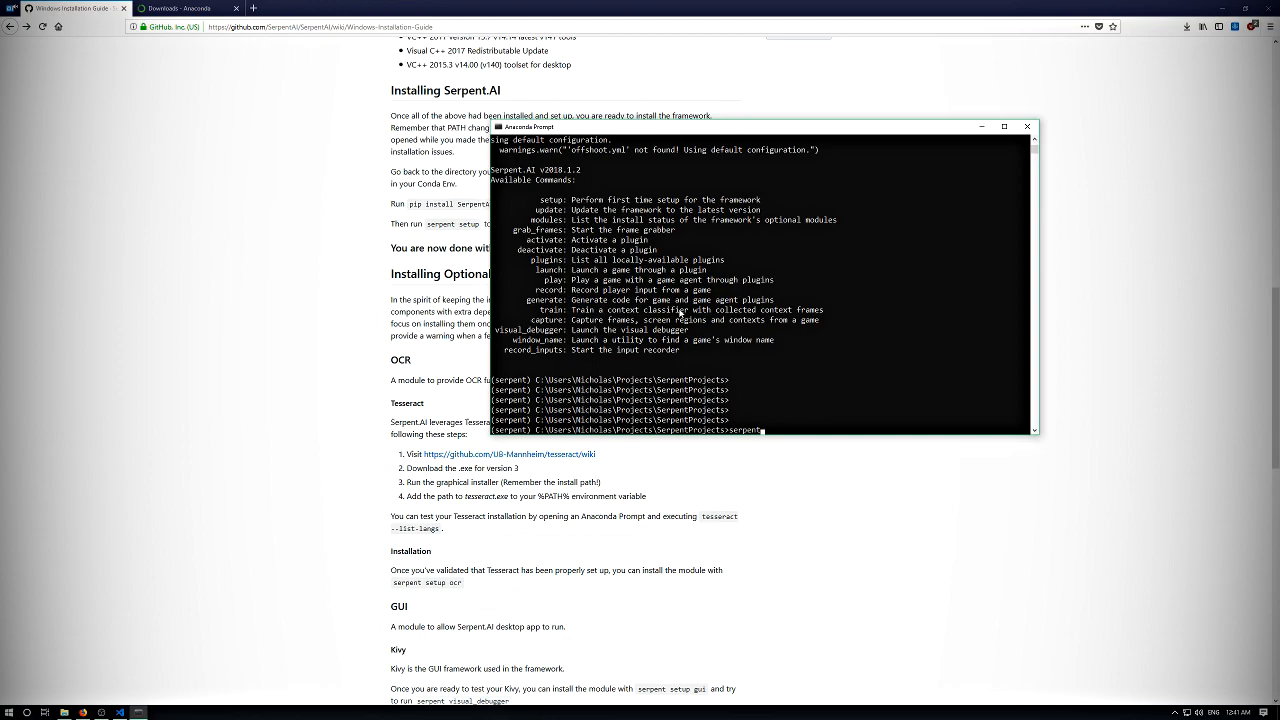
pyautogui.write(' setup')
pyautogui.press('Return')
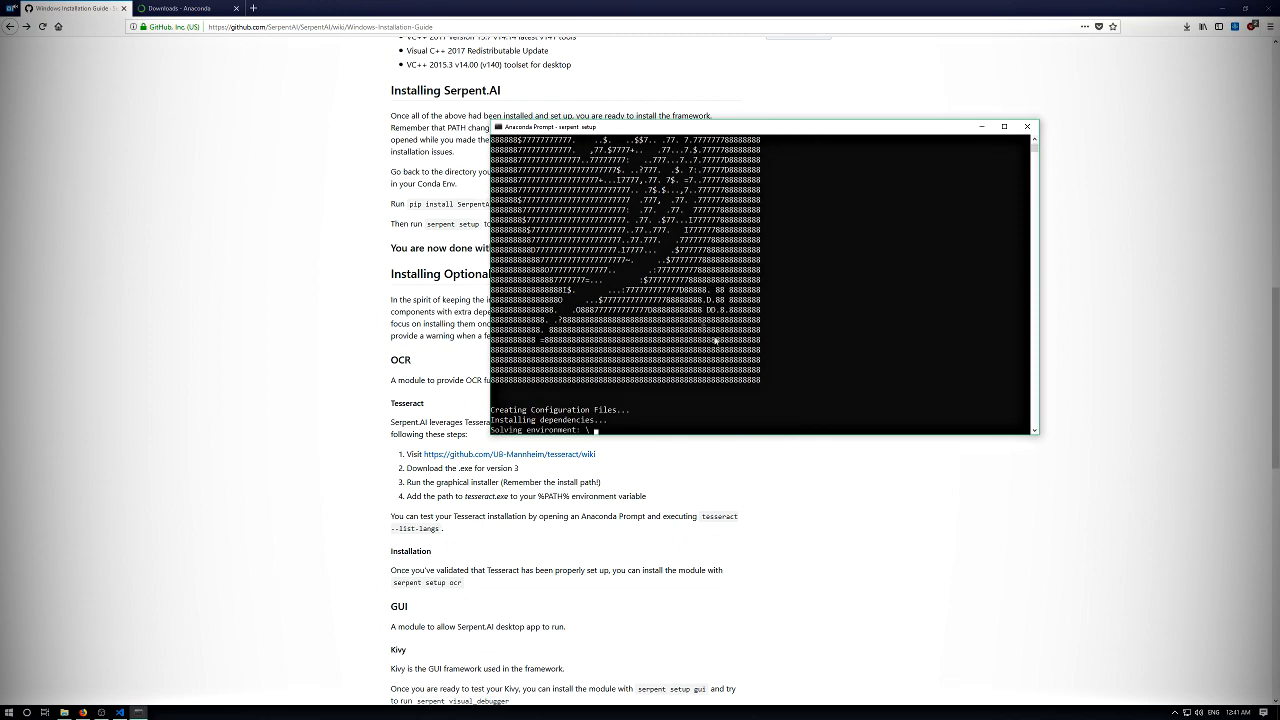
# - Make the Anaconda Prompt window taller and examine the package list and download progress of the setup
pyautogui.moveTo(1009, 435); pyautogui.dragTo(1009, 568)
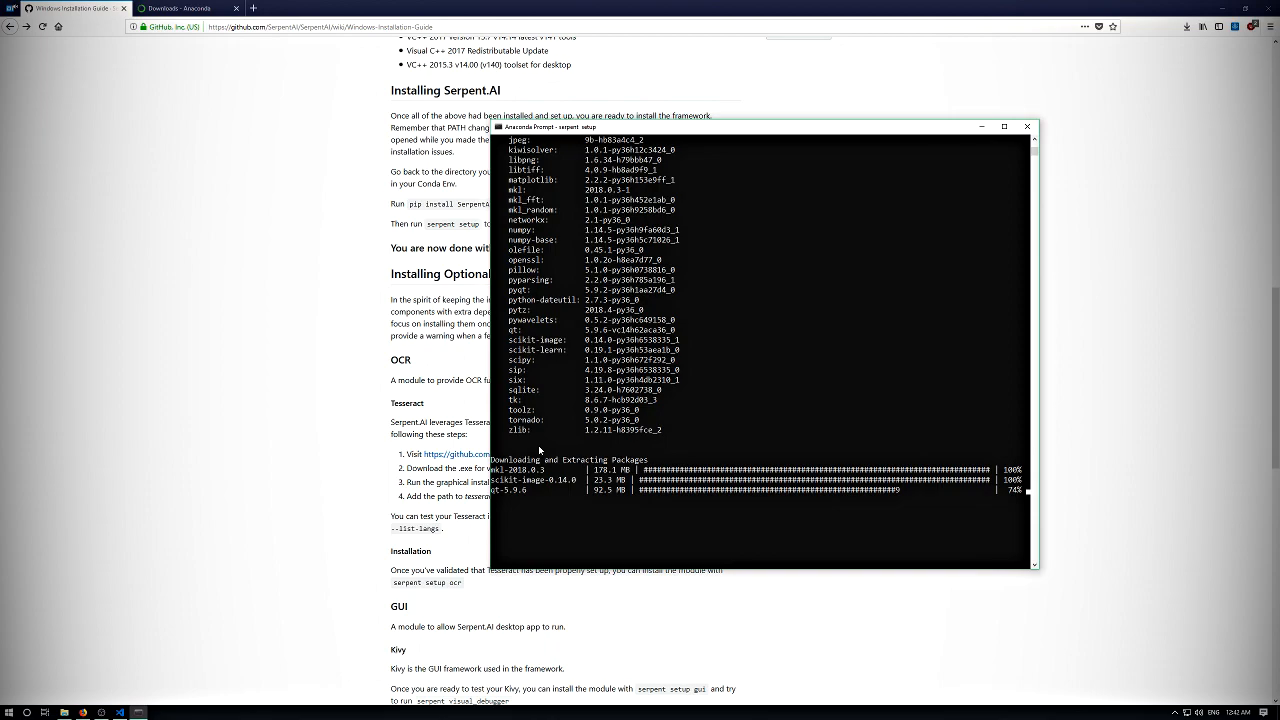
pyautogui.scroll(1, 538, 446)
pyautogui.scroll(-2, 773, 437)
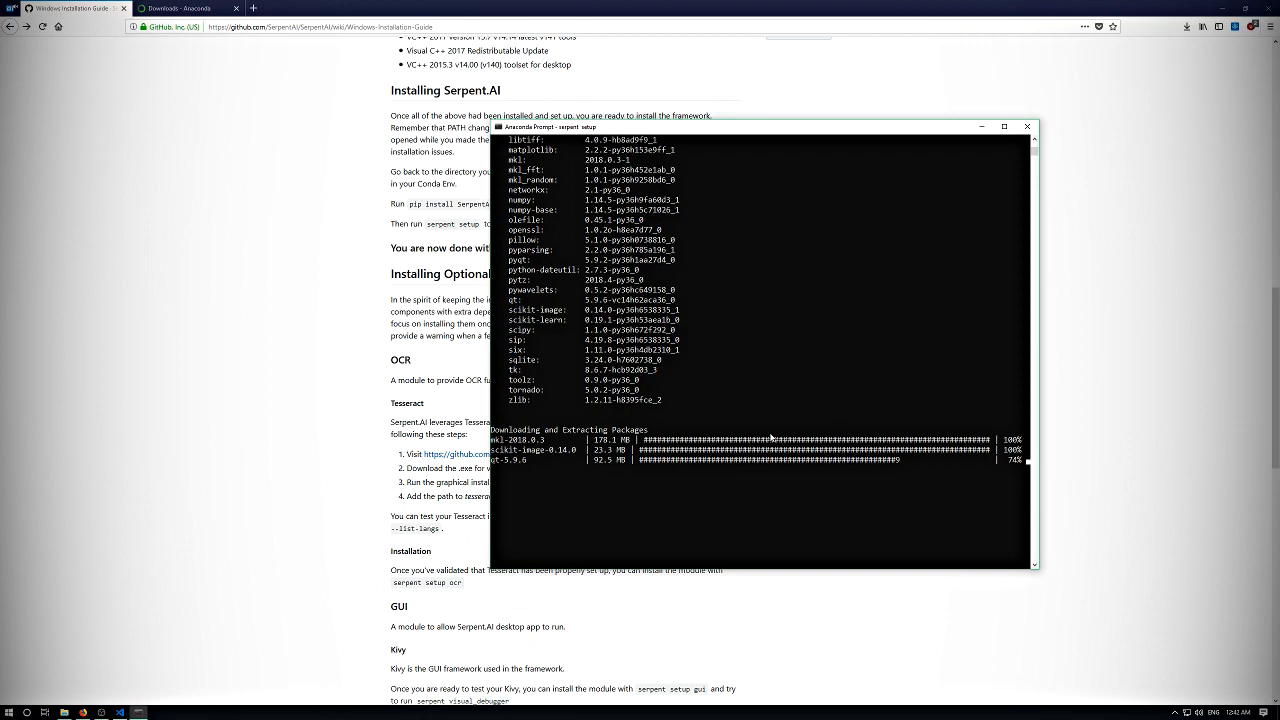
pyautogui.click(740, 330)
pyautogui.click(897, 461)
# - Search the web for "github" in a new browser tab to check the connection, and close that tab
pyautogui.click(254, 8)
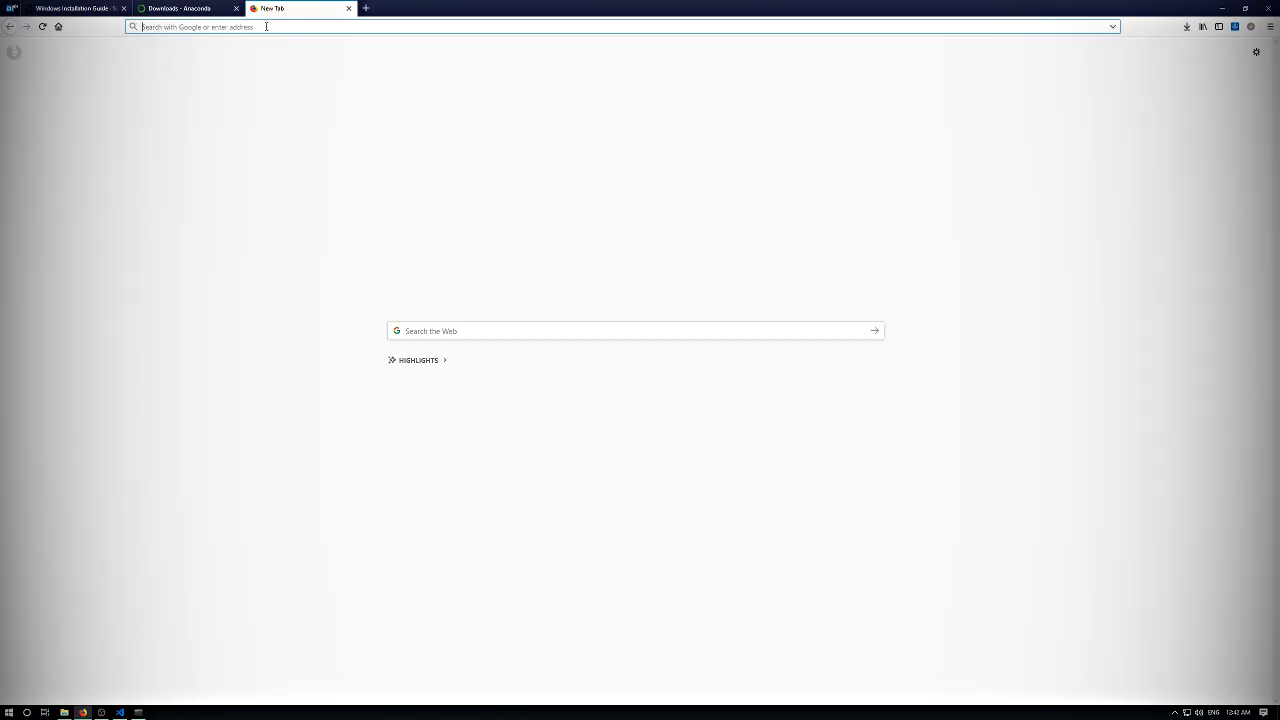
pyautogui.write('github')
pyautogui.press('Return')
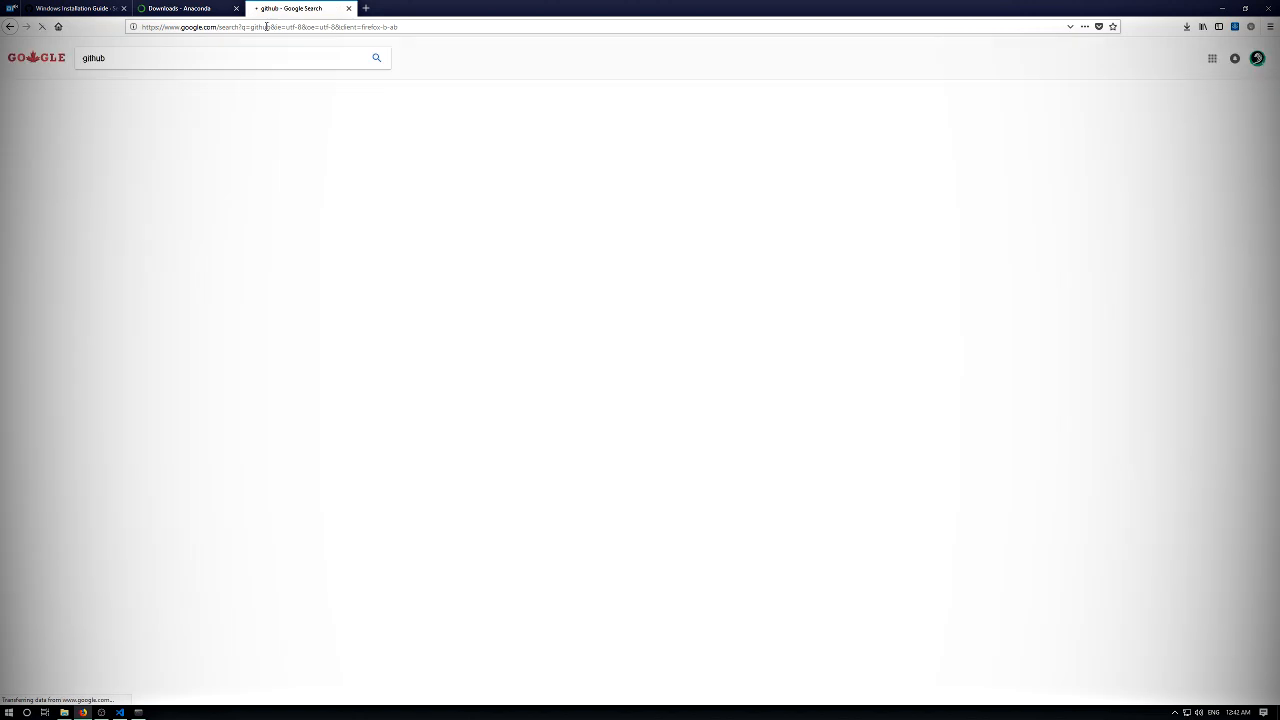
pyautogui.middleClick(279, 11)
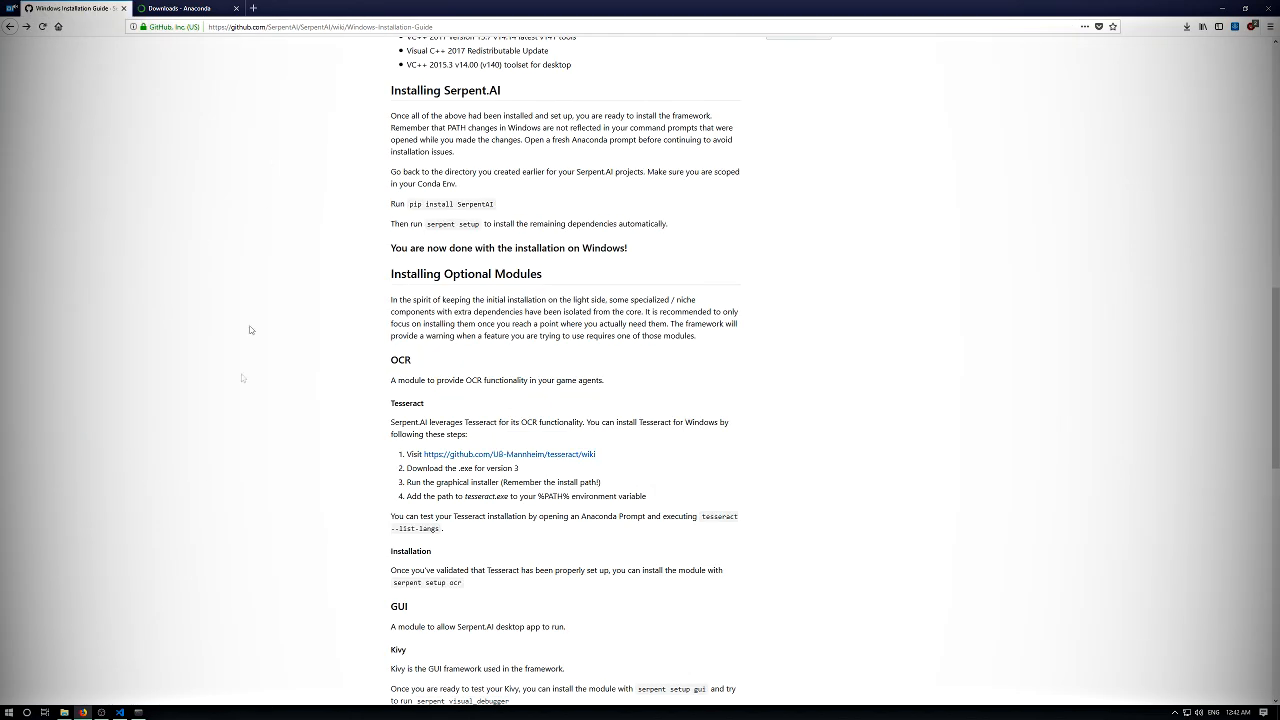
# - Return to the Anaconda Prompt and clear its text selection so that serpent setup can run through
pyautogui.click(137, 713)
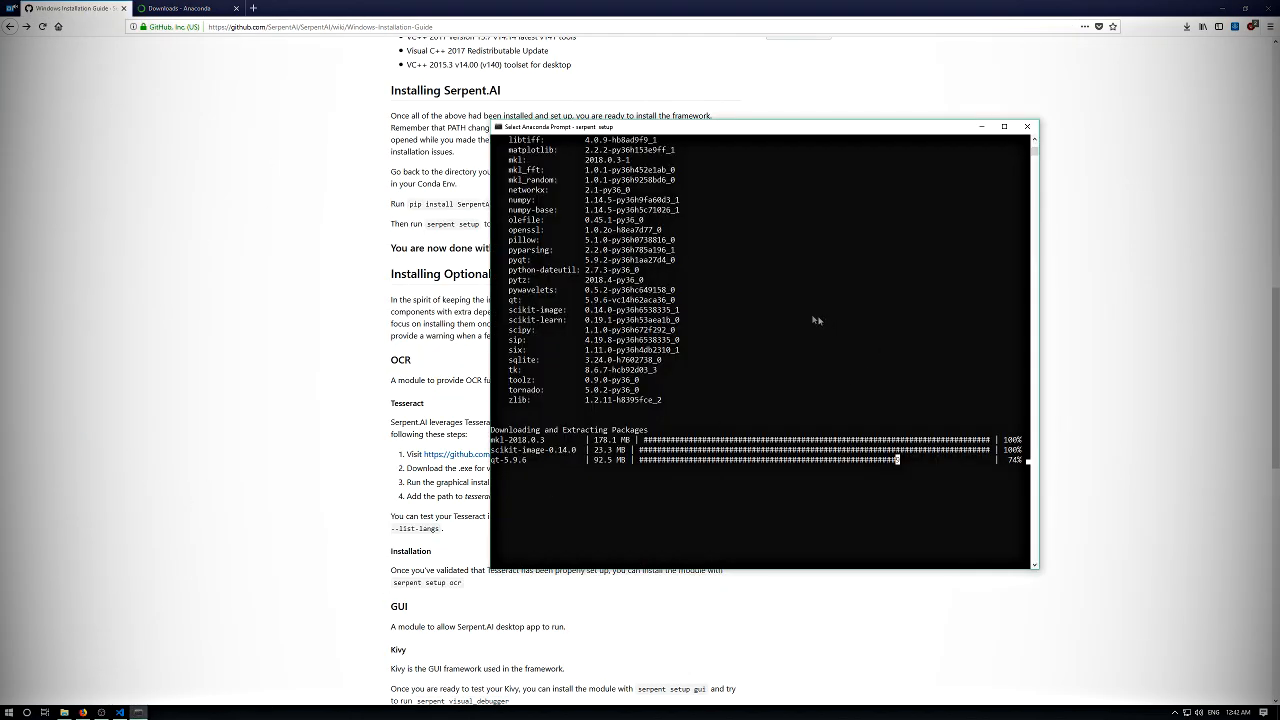
pyautogui.scroll(-3, 612, 278)
pyautogui.scroll(4, 612, 278)
pyautogui.press('Escape')
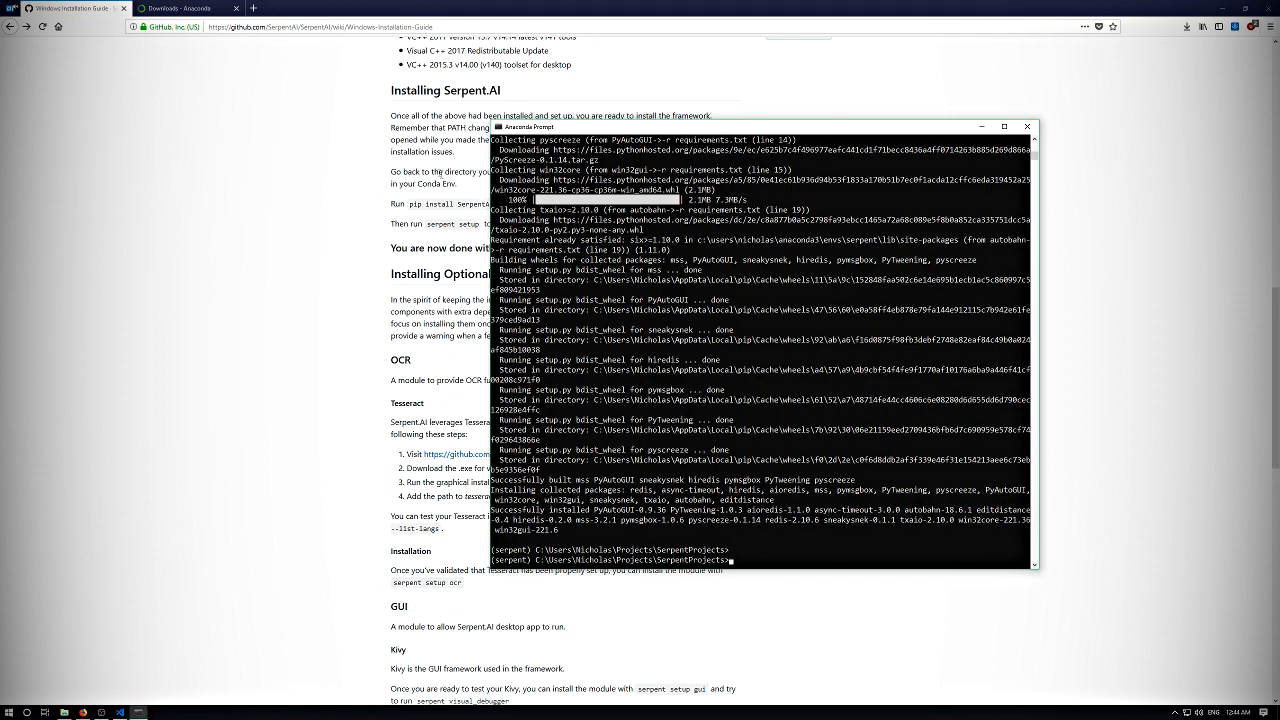
pyautogui.scroll(4, 430, 120)
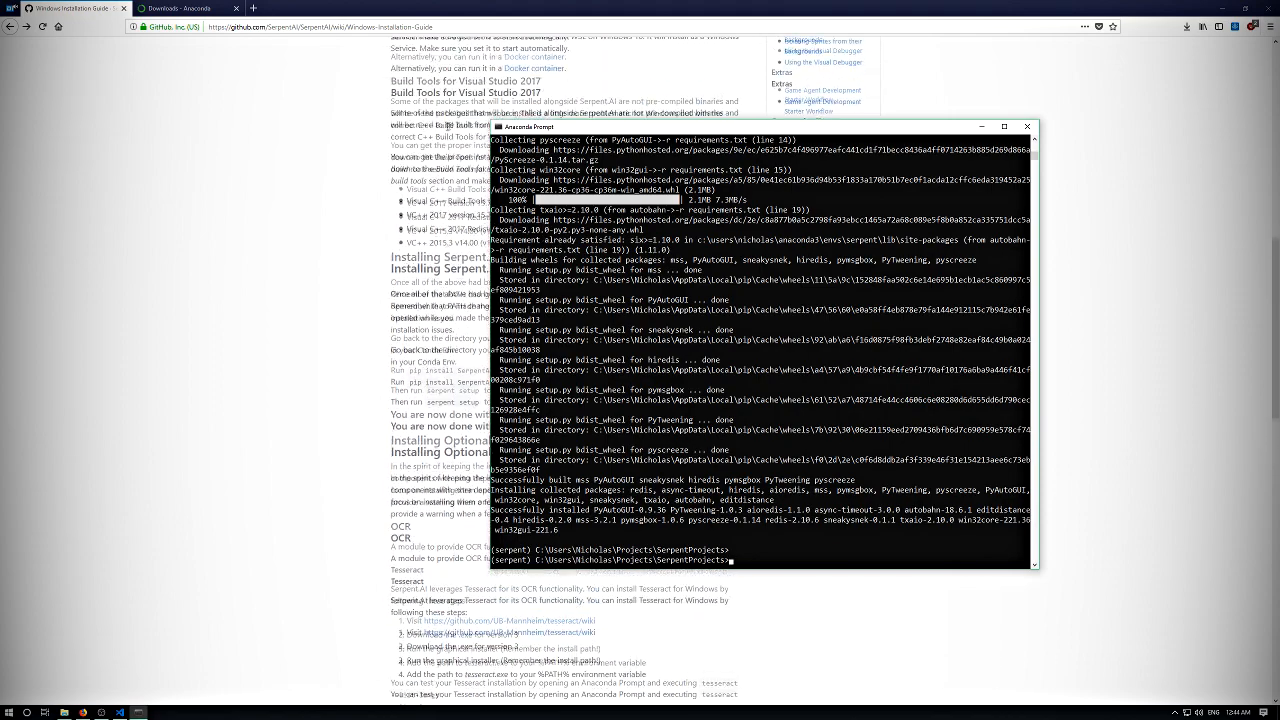
# - Review the guide's Installing Serpent.AI section and move the Anaconda Prompt window aside to uncover its text
pyautogui.scroll(-3, 477, 118)
pyautogui.scroll(2, 477, 118)
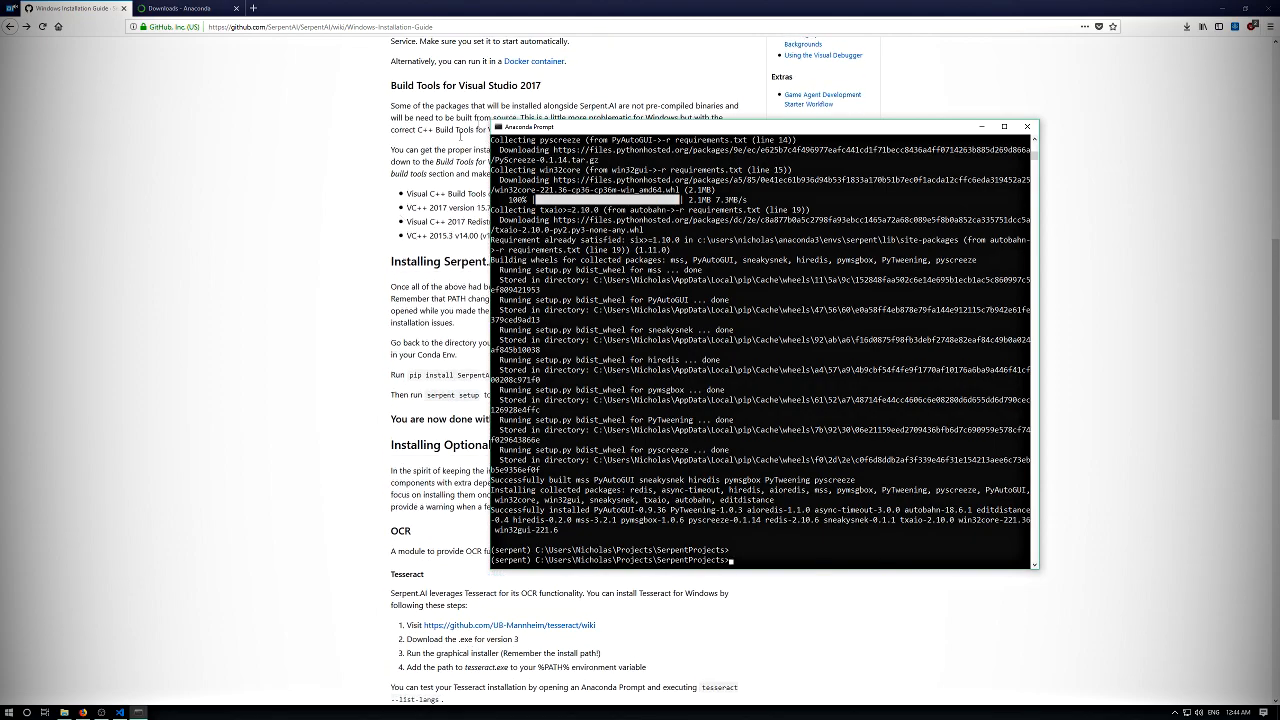
pyautogui.scroll(-2, 404, 194)
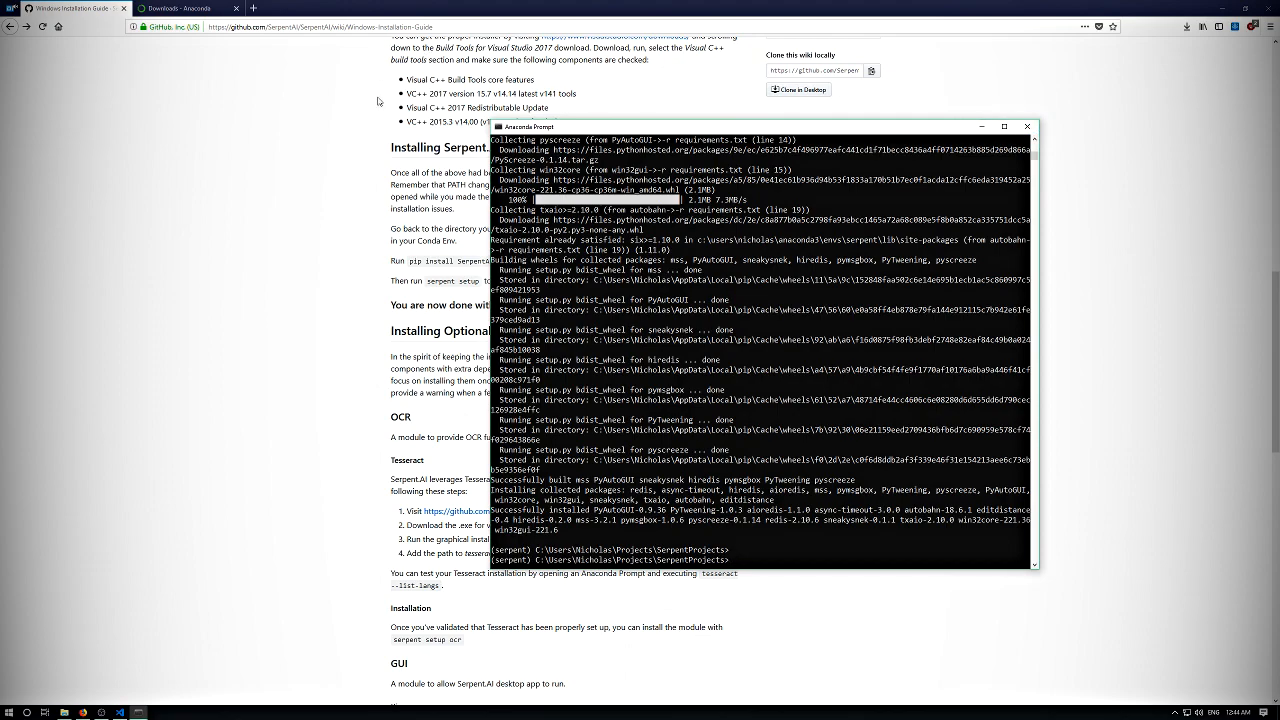
pyautogui.scroll(-2, 714, 340)
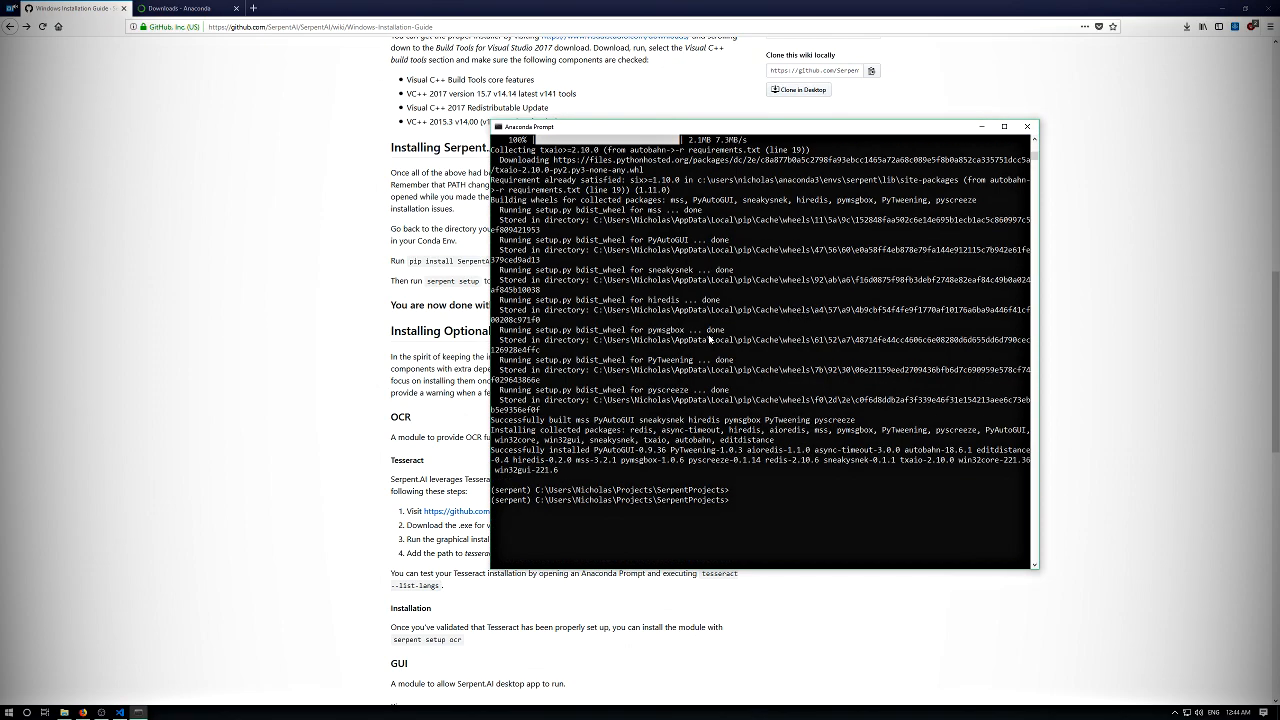
pyautogui.press('Return')
pyautogui.press('Return')
pyautogui.press('Return')
pyautogui.press('Return')
pyautogui.press('Return')
pyautogui.press('Return')
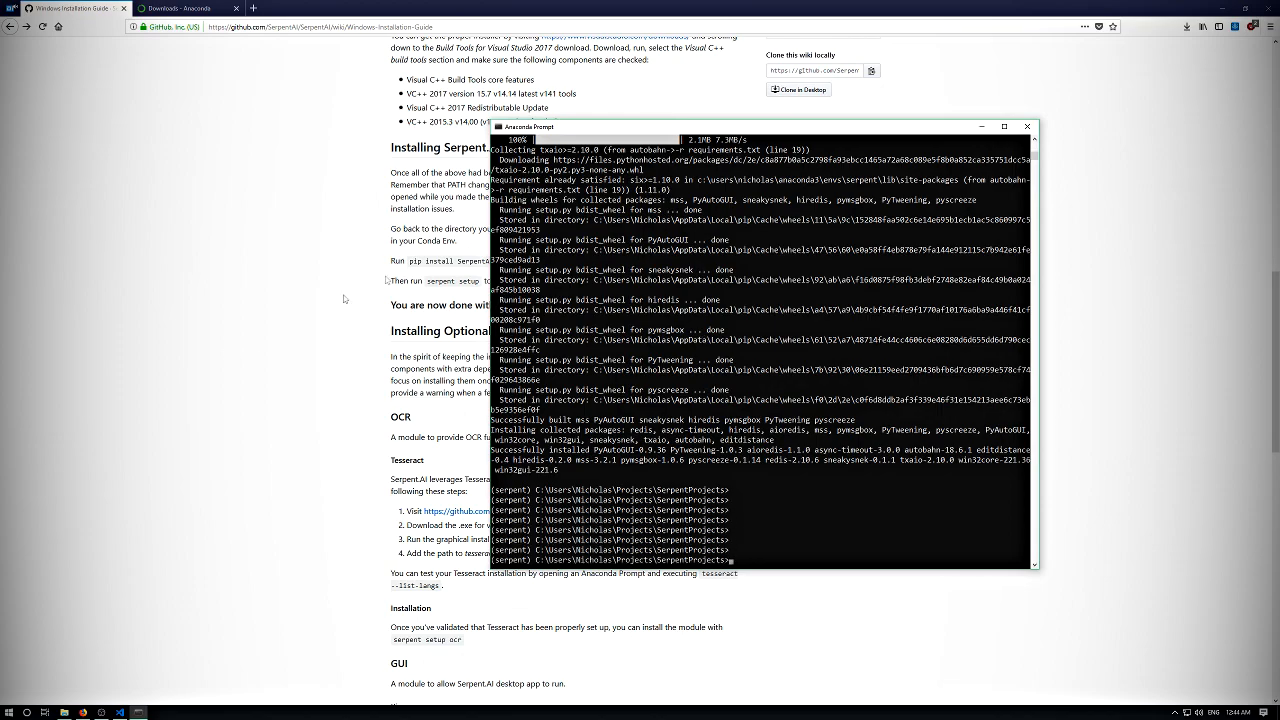
pyautogui.moveTo(568, 128); pyautogui.dragTo(703, 125)
pyautogui.press('Return')
pyautogui.press('Return')
pyautogui.press('Return')
pyautogui.press('Return')
pyautogui.press('Return')
pyautogui.press('Return')
pyautogui.press('Return')
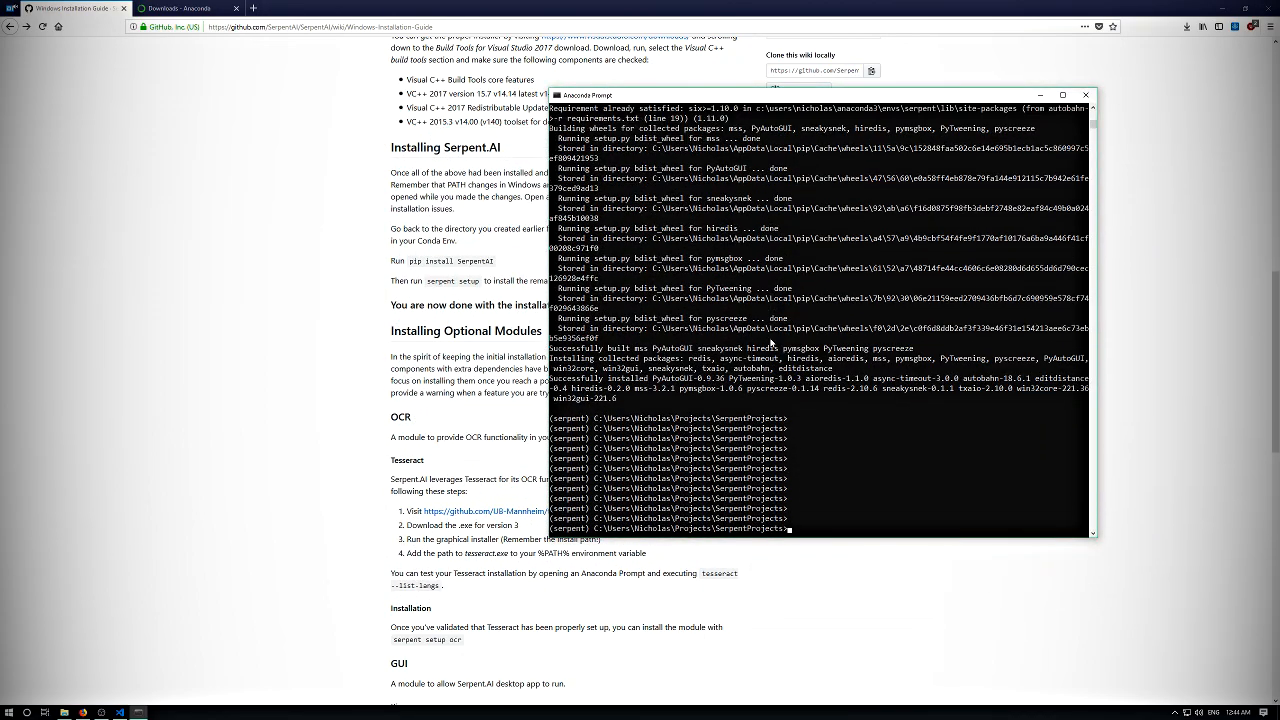
pyautogui.press('Return')
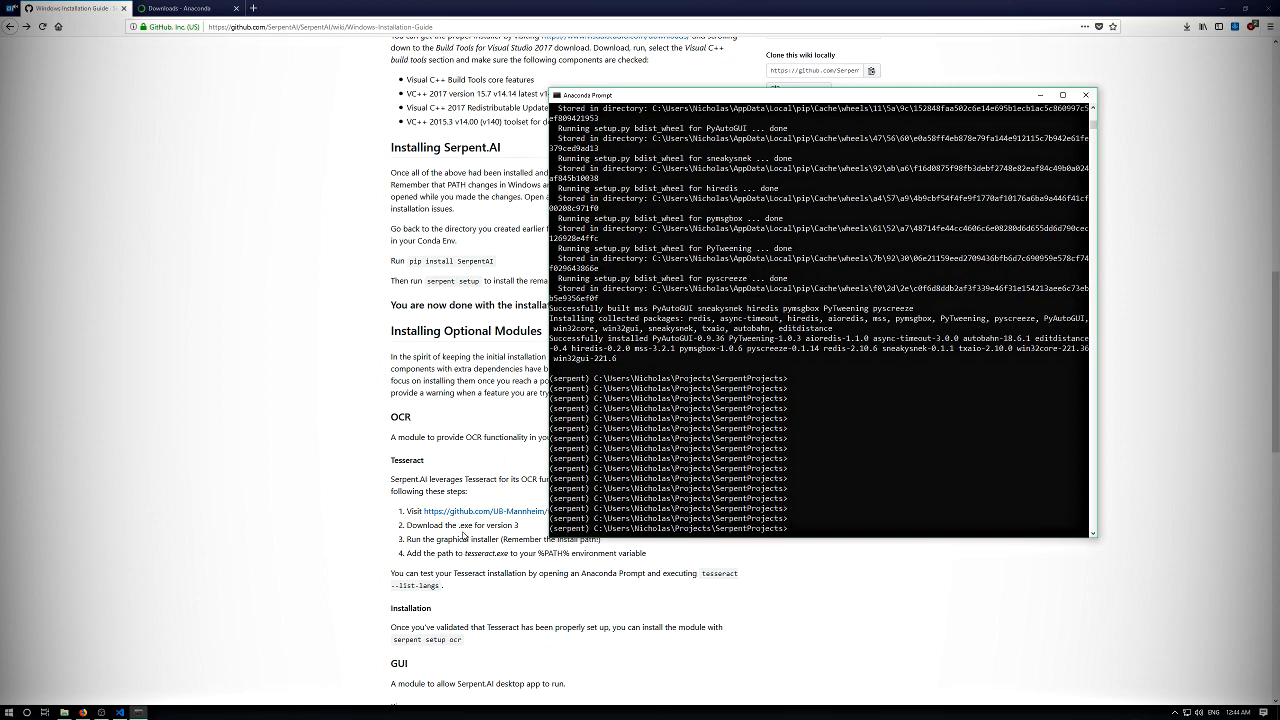
pyautogui.press('Return')
pyautogui.press('Return')
pyautogui.press('Return')
pyautogui.press('Return')
pyautogui.press('Return')
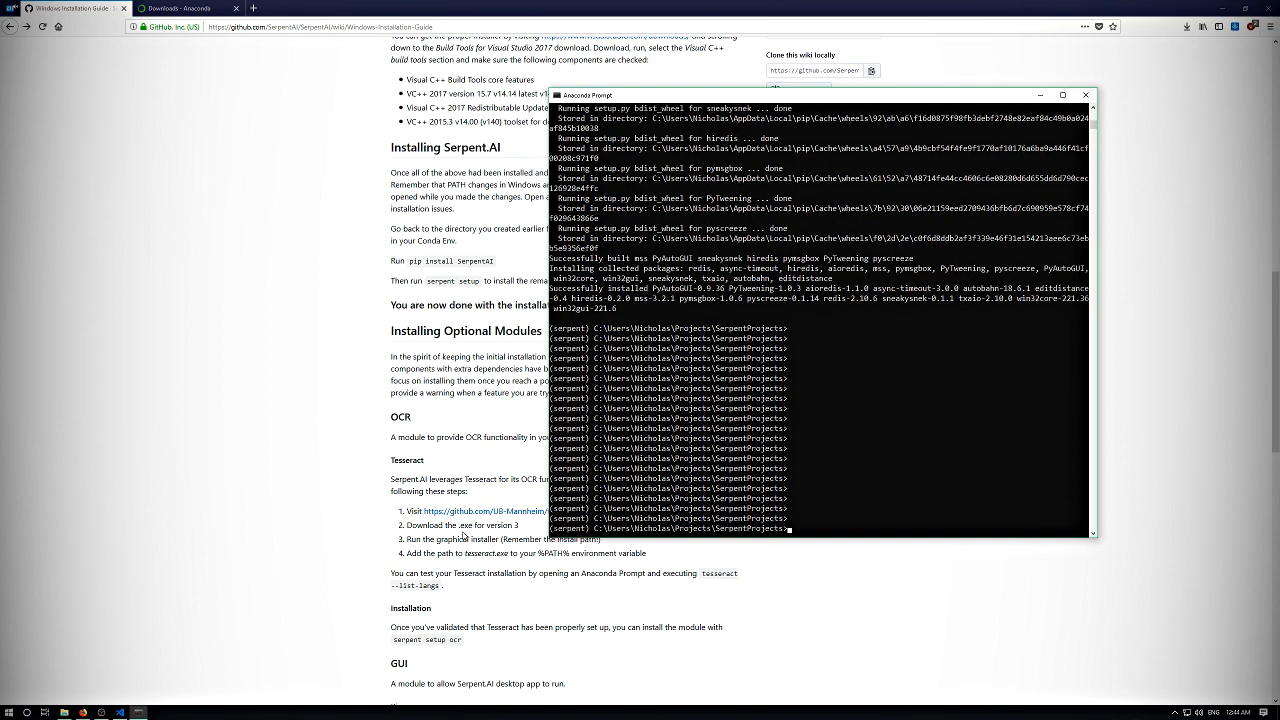
pyautogui.press('Return')
pyautogui.press('Return')
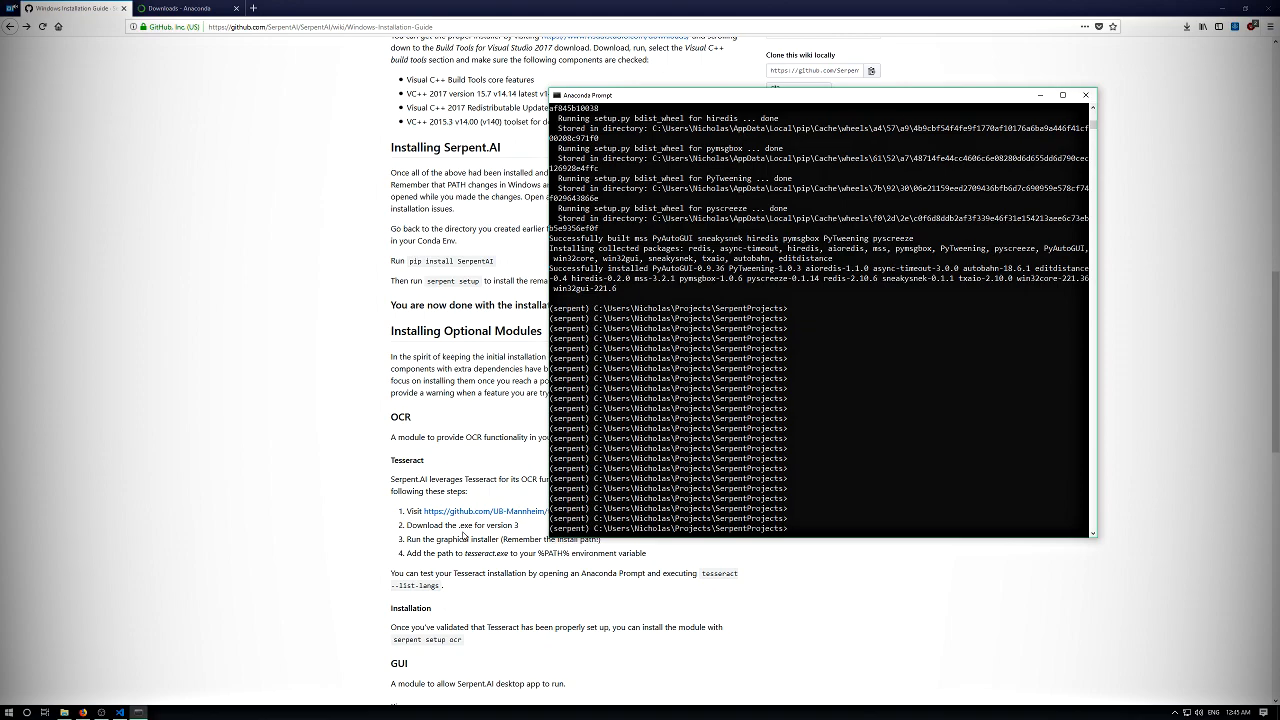
pyautogui.press('Return')
pyautogui.press('Return')
pyautogui.press('Return')
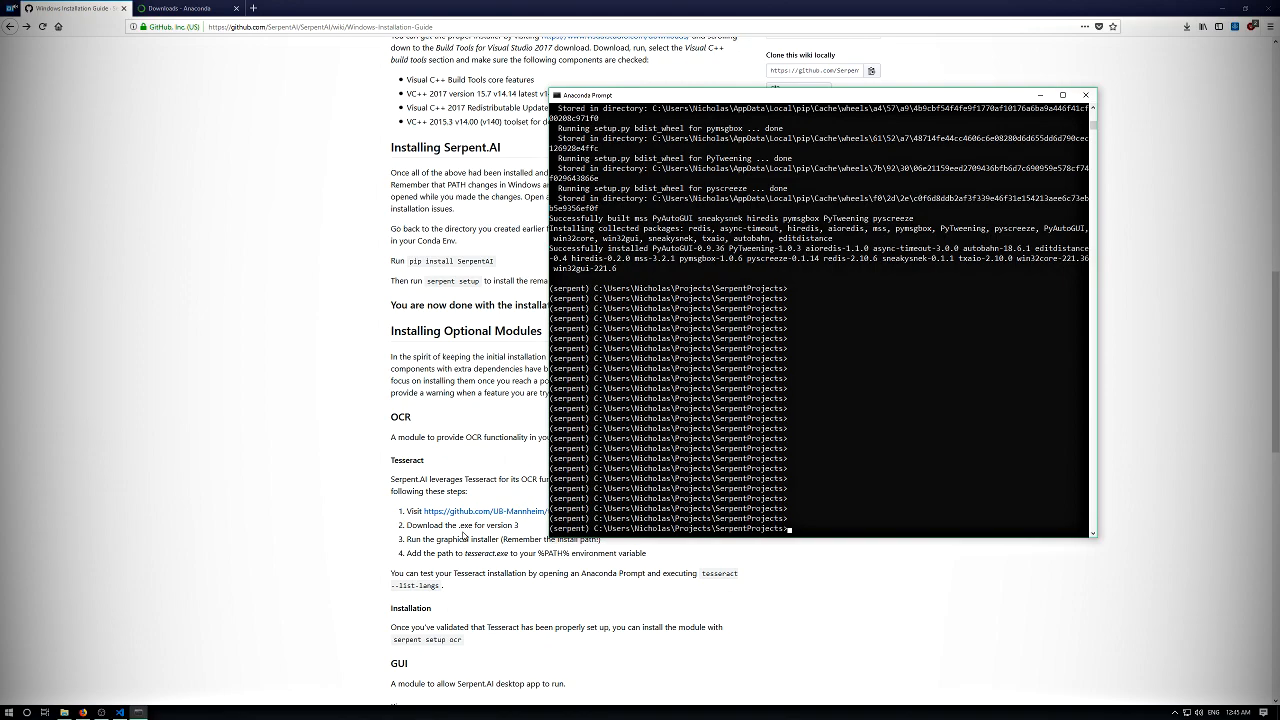
# - Bring the wiki guide to the front and look through its Installing Optional Modules section
pyautogui.click(318, 378)
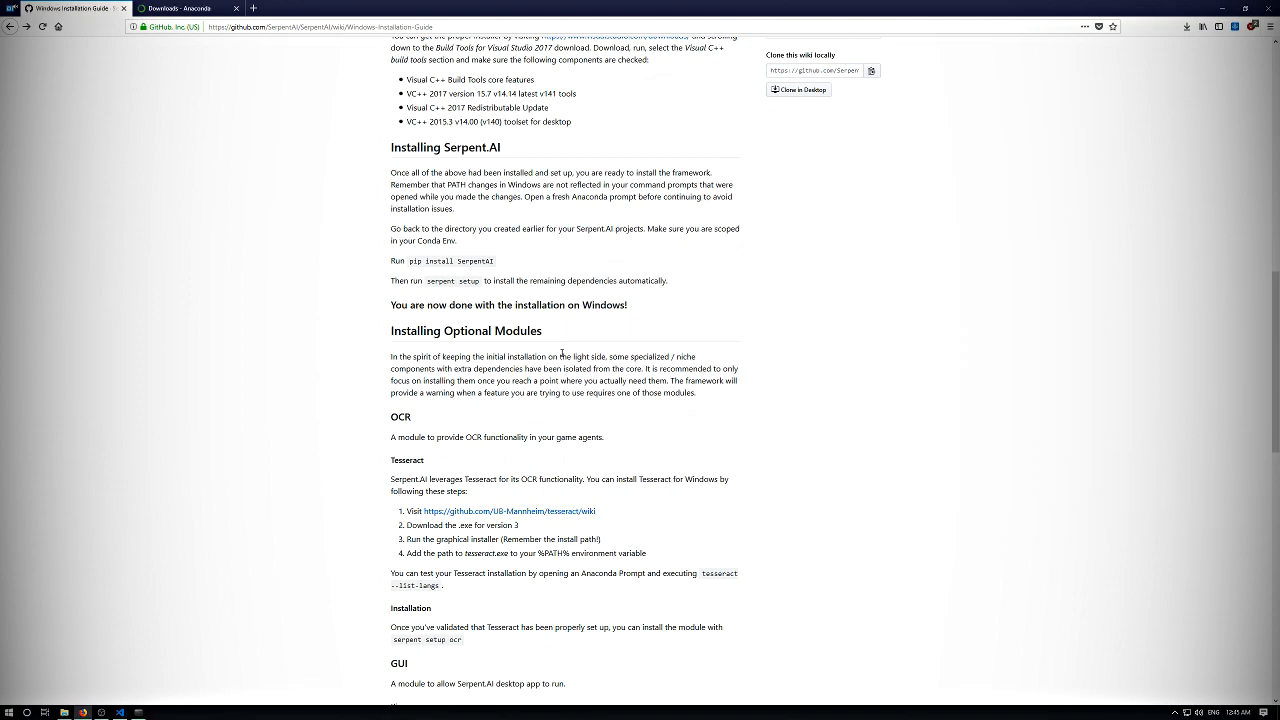
pyautogui.scroll(-3, 332, 372)
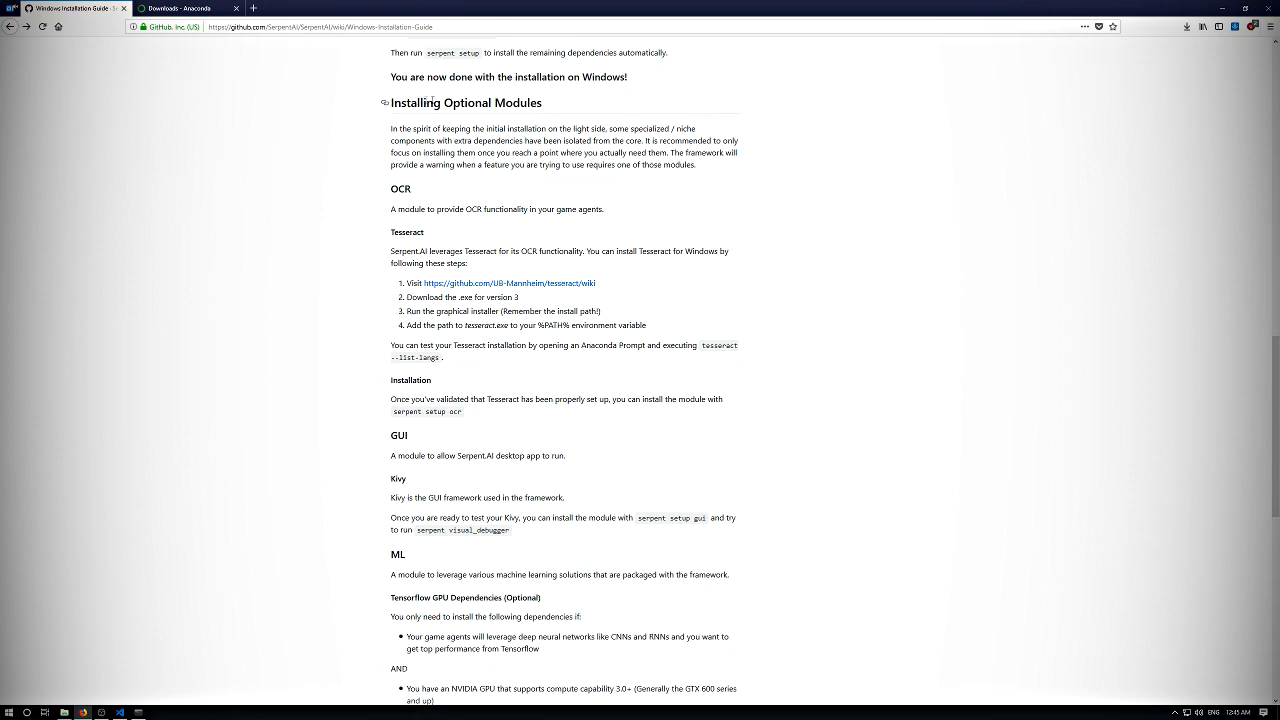
pyautogui.scroll(-1, 419, 101)
# - Return to the Anaconda Prompt and run "serpent modules" to list the framework's optional modules
pyautogui.hotkey('alt', 'Tab')
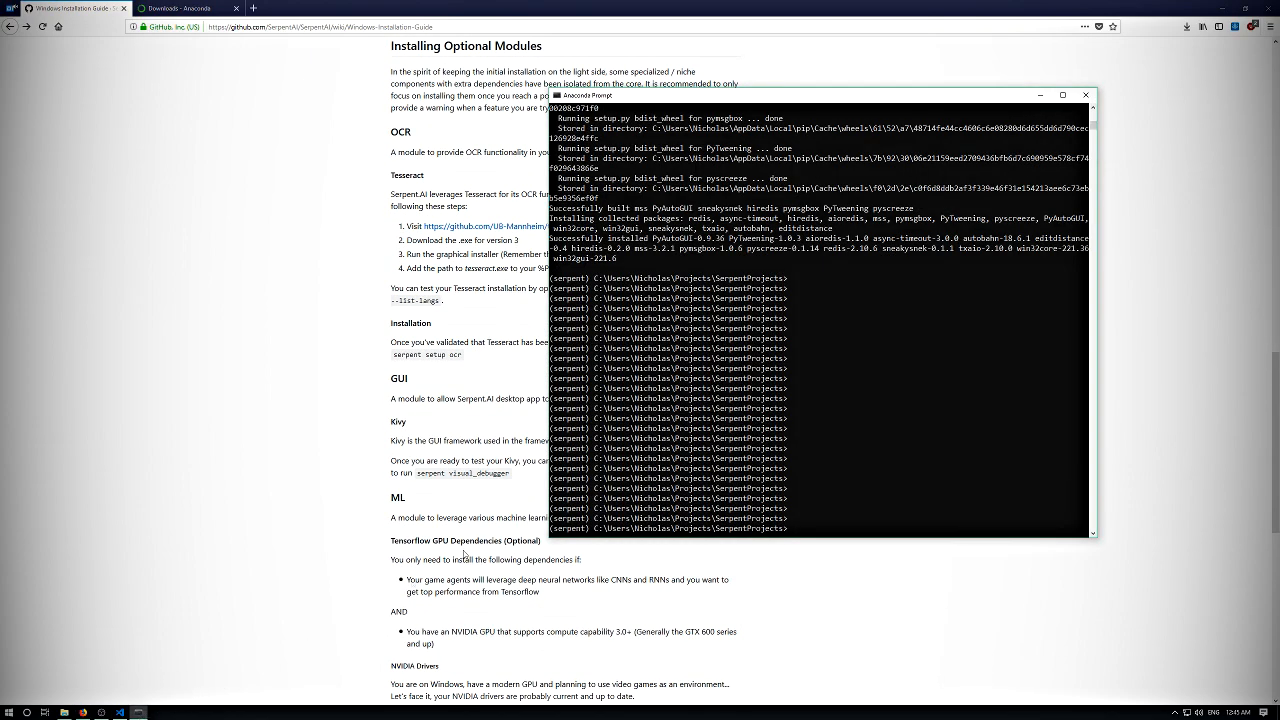
pyautogui.press('Return')
pyautogui.press('Return')
pyautogui.press('Return')
pyautogui.write('serpent module')
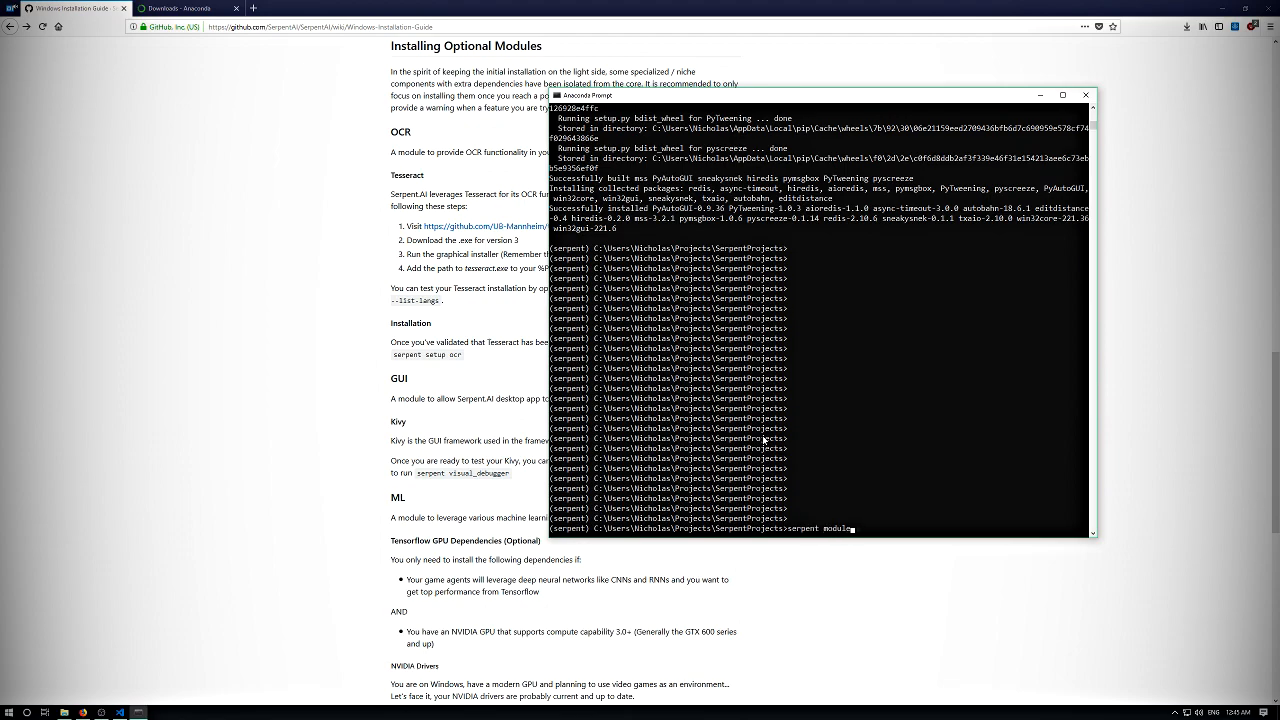
pyautogui.write('s')
pyautogui.press('Return')
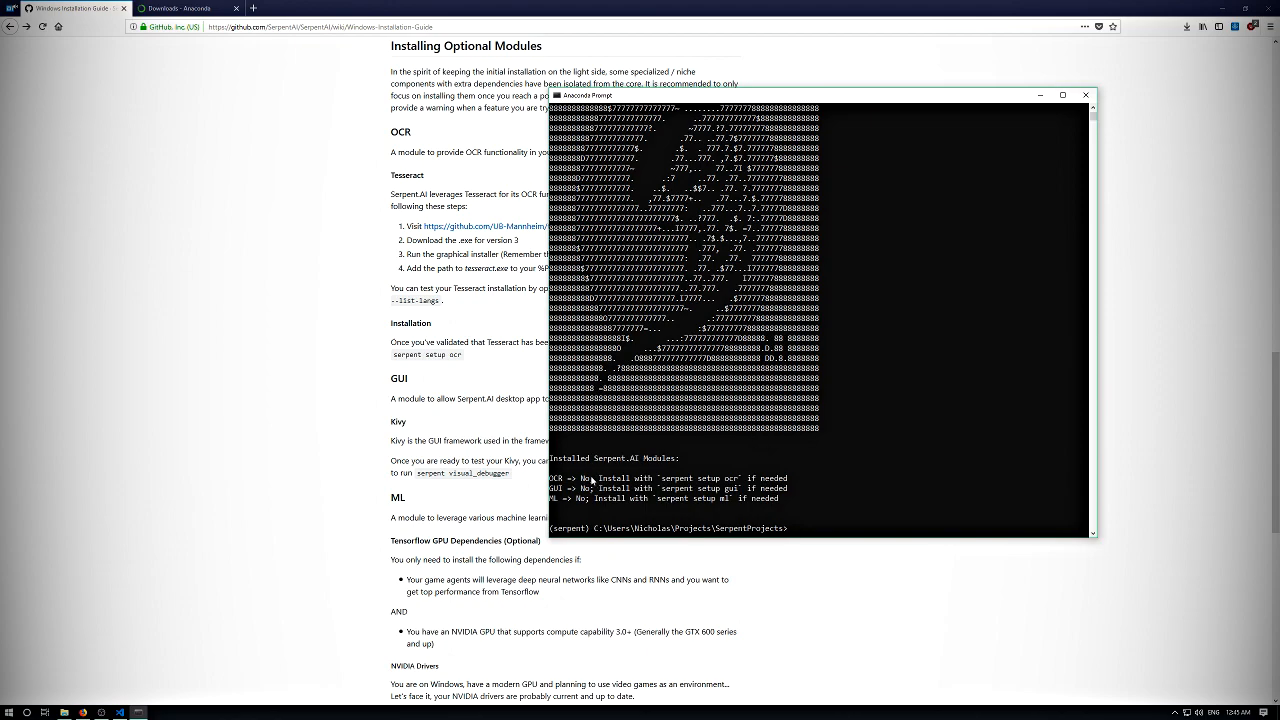
# - Examine the OCR, GUI and ML entries in the Serpent.AI module list
pyautogui.moveTo(566, 478); pyautogui.dragTo(569, 513)
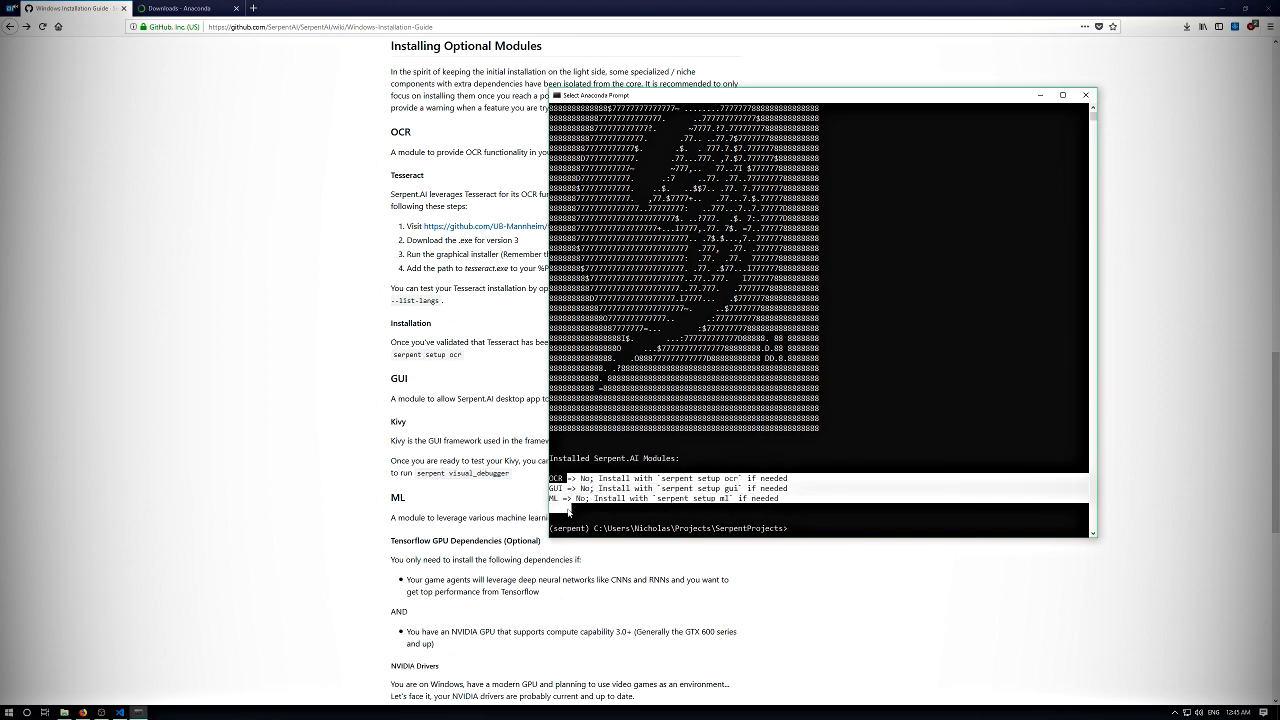
pyautogui.click(568, 509)
pyautogui.moveTo(556, 508); pyautogui.dragTo(736, 508)
pyautogui.click(736, 508)
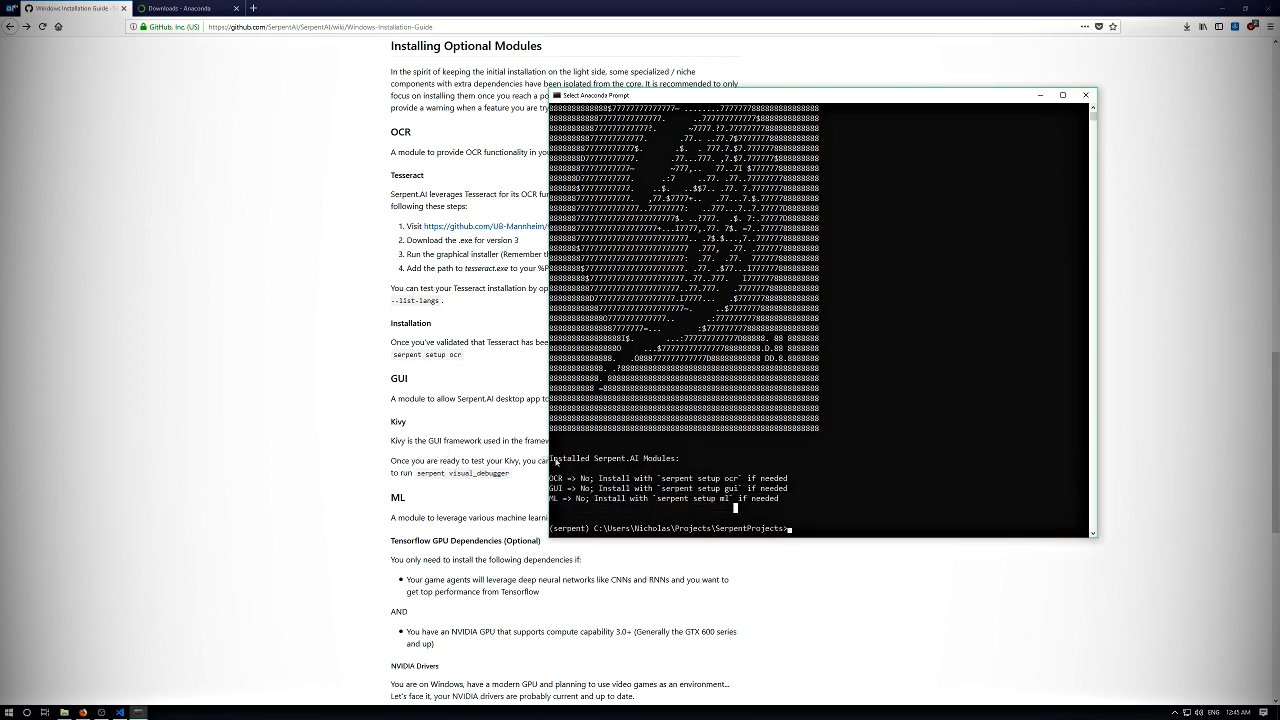
pyautogui.moveTo(564, 468); pyautogui.dragTo(570, 498)
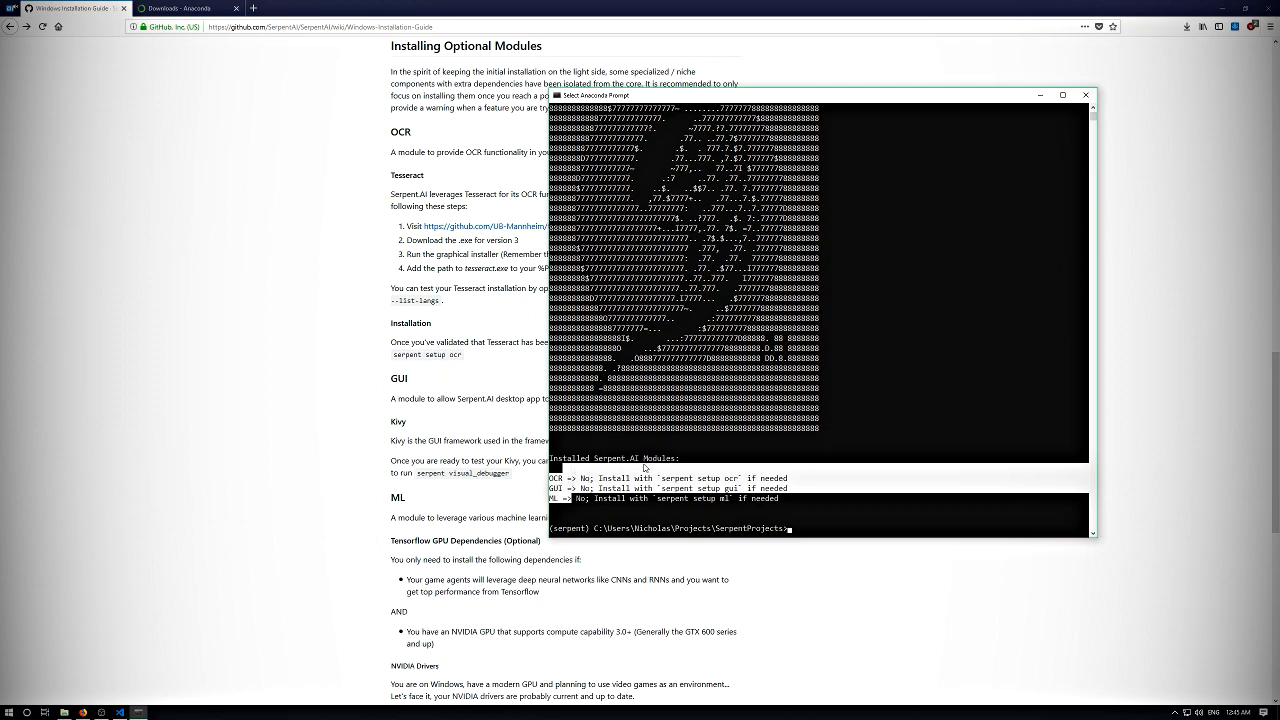
pyautogui.click(635, 429)
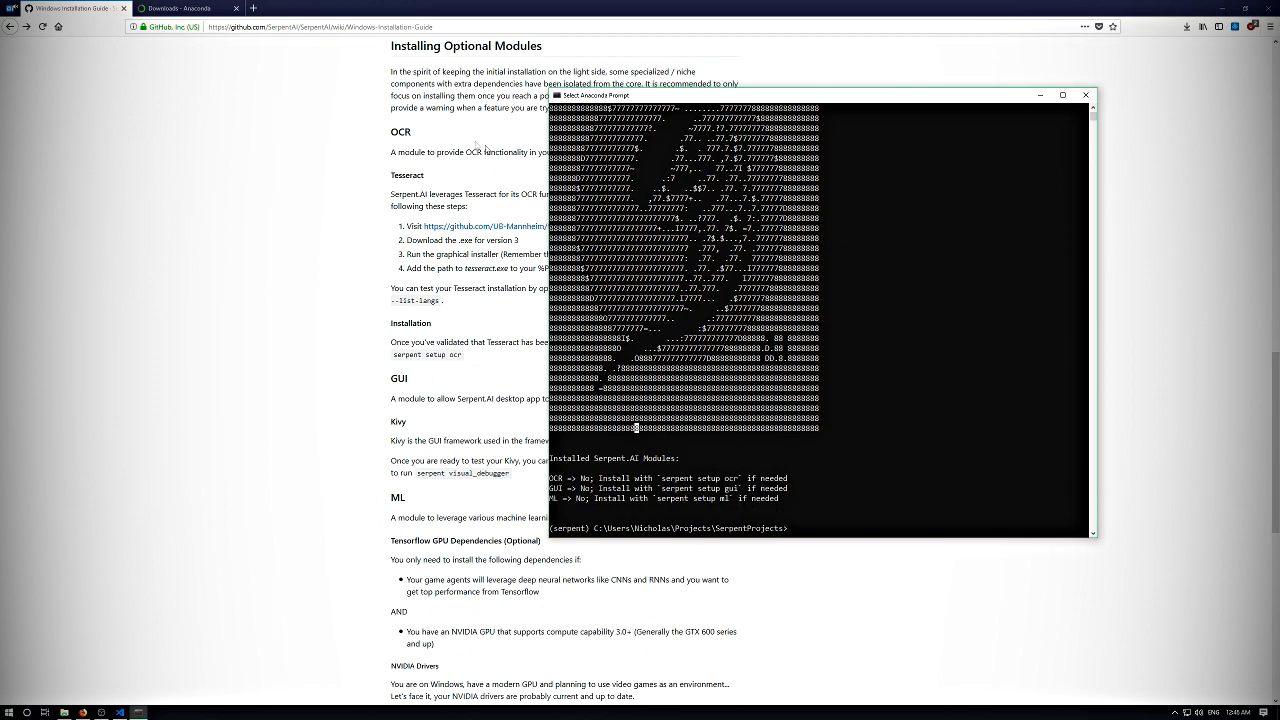
# - Move the Anaconda Prompt off the guide and read the Tesseract instructions in the OCR section
pyautogui.moveTo(596, 92); pyautogui.dragTo(795, 66)
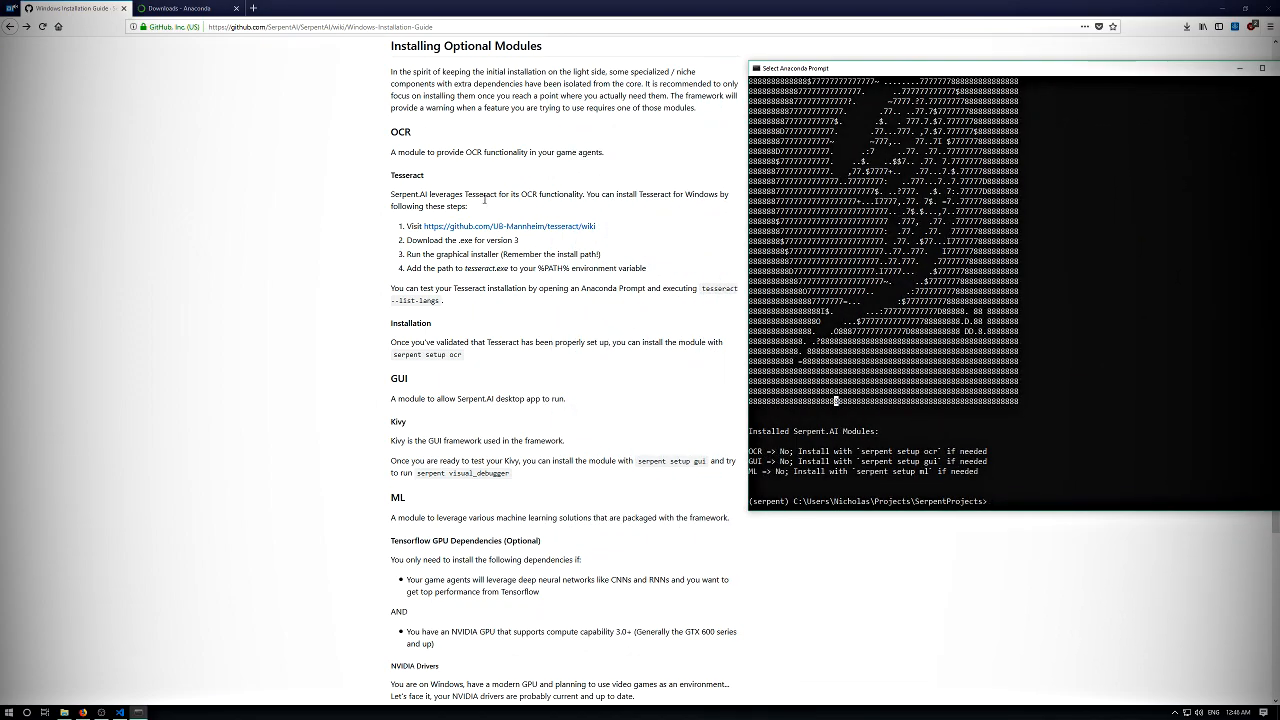
pyautogui.click(430, 195)
pyautogui.moveTo(444, 197); pyautogui.dragTo(527, 196)
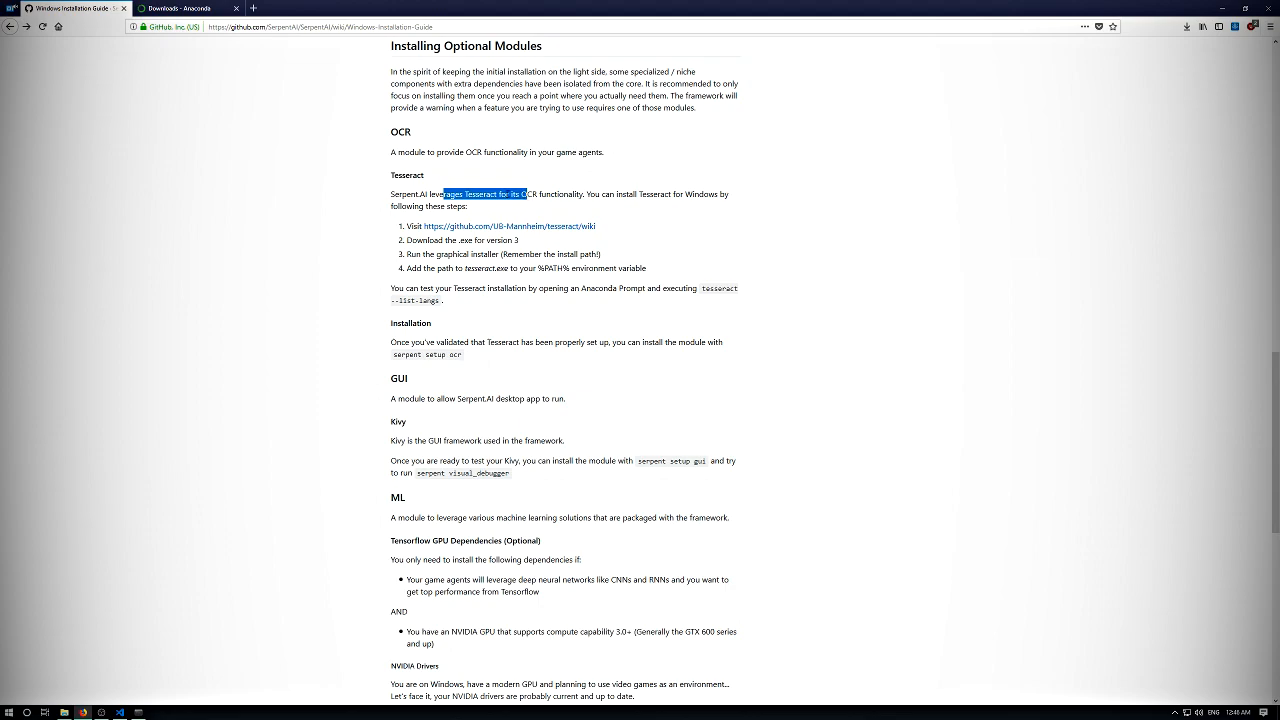
pyautogui.click(507, 194)
pyautogui.moveTo(536, 194); pyautogui.dragTo(705, 204)
pyautogui.click(653, 198)
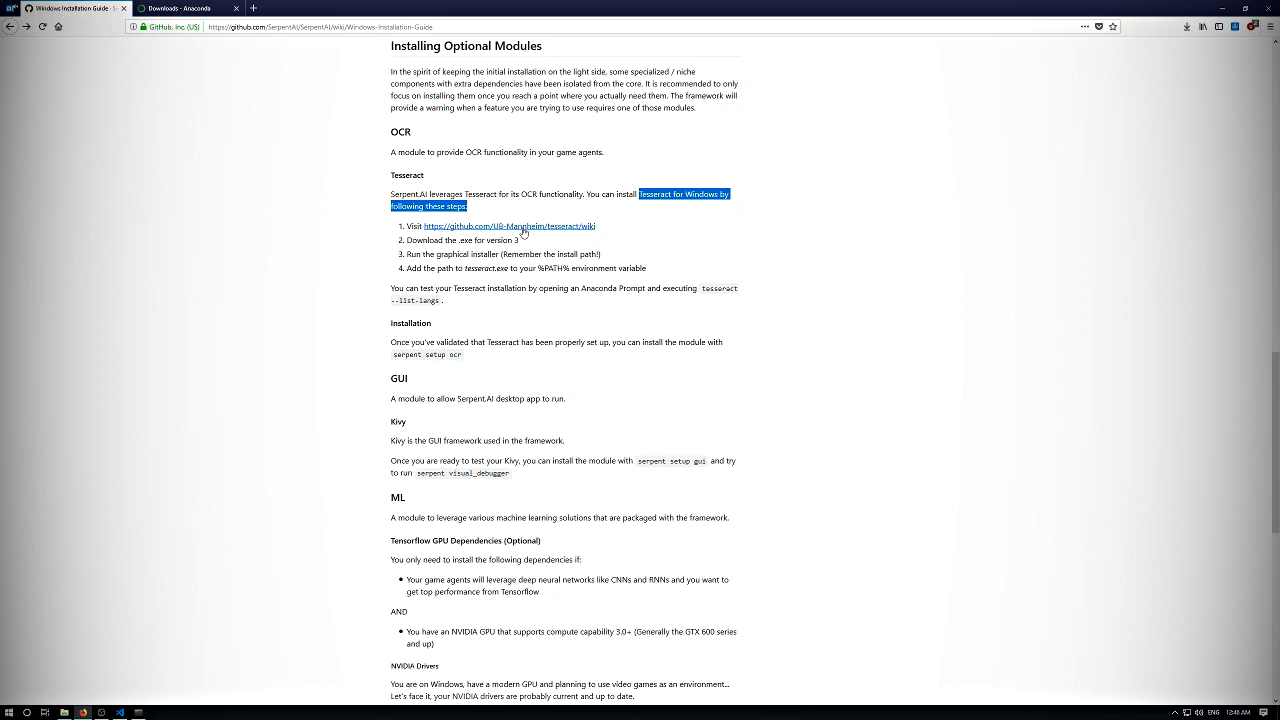
# - Open the UB-Mannheim Tesseract wiki linked in the first step of the guide's Tesseract instructions
pyautogui.moveTo(407, 227); pyautogui.dragTo(531, 254)
pyautogui.click(531, 253)
pyautogui.click(560, 228)
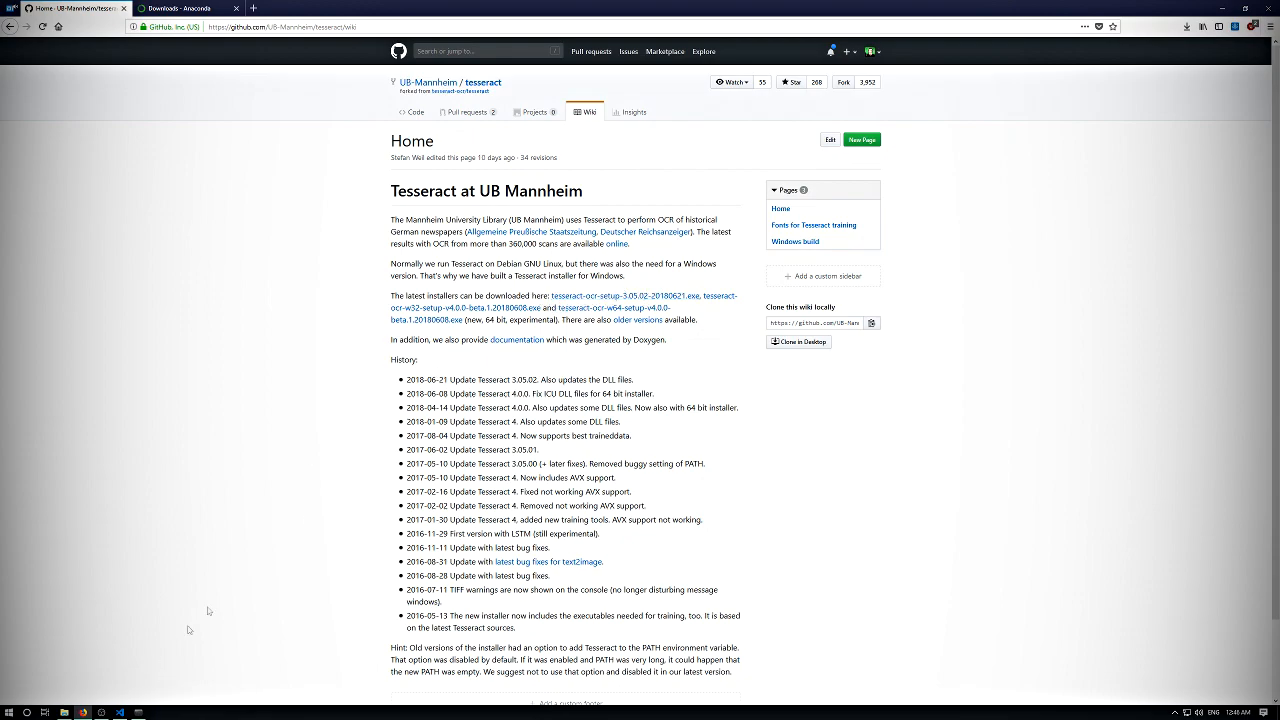
# - Launch tesseract-ocr-setup-3.05.02-20180621.exe from the Downloads folder in File Explorer with English as the installer language
pyautogui.click(64, 712)
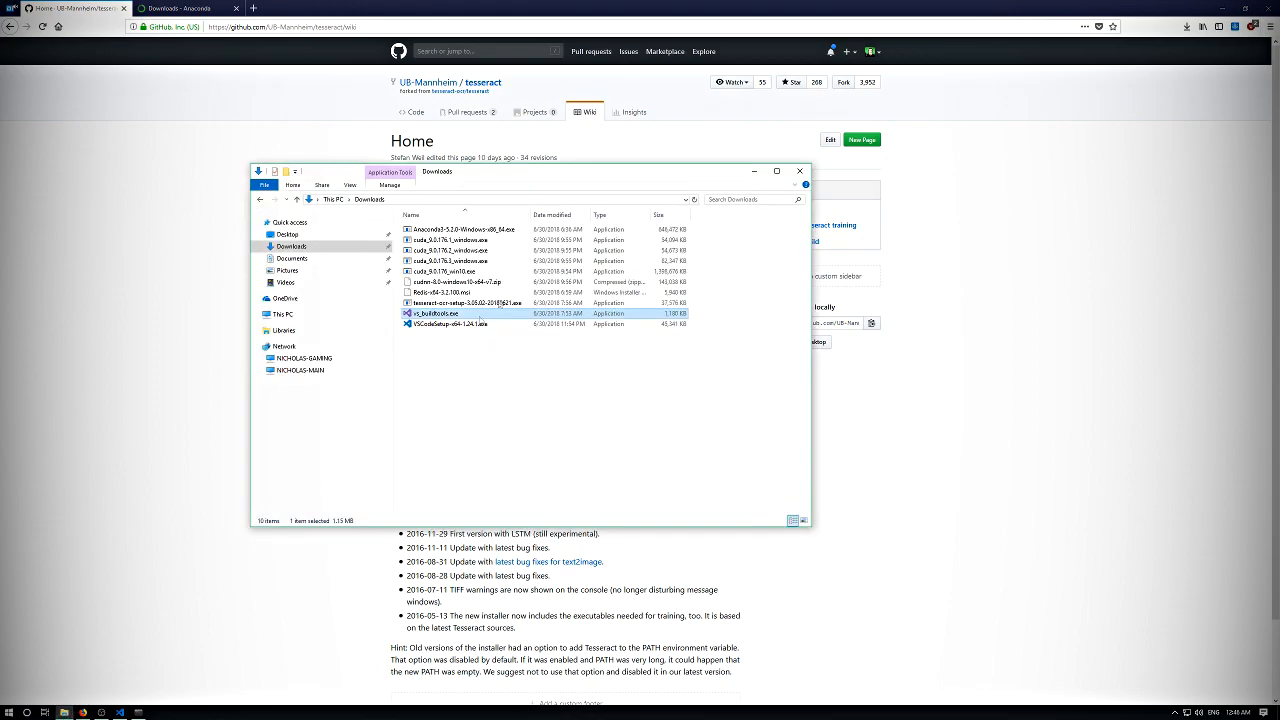
pyautogui.click(444, 305)
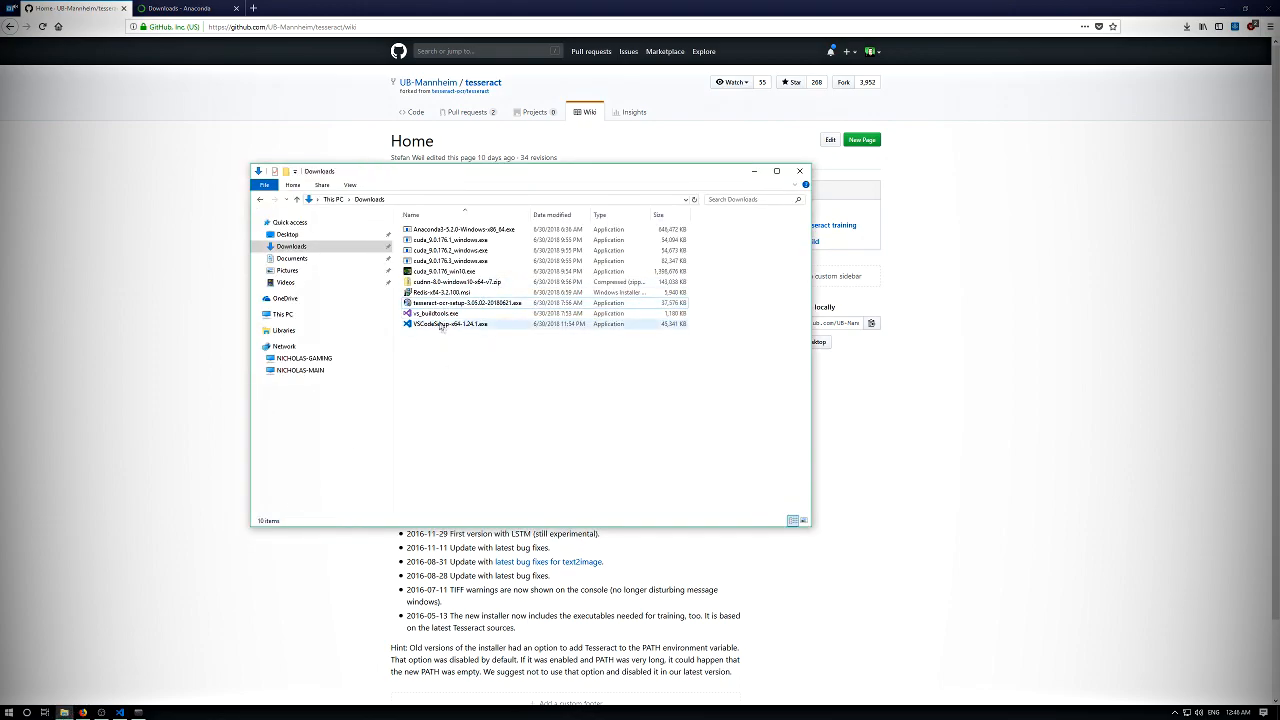
pyautogui.doubleClick(436, 307)
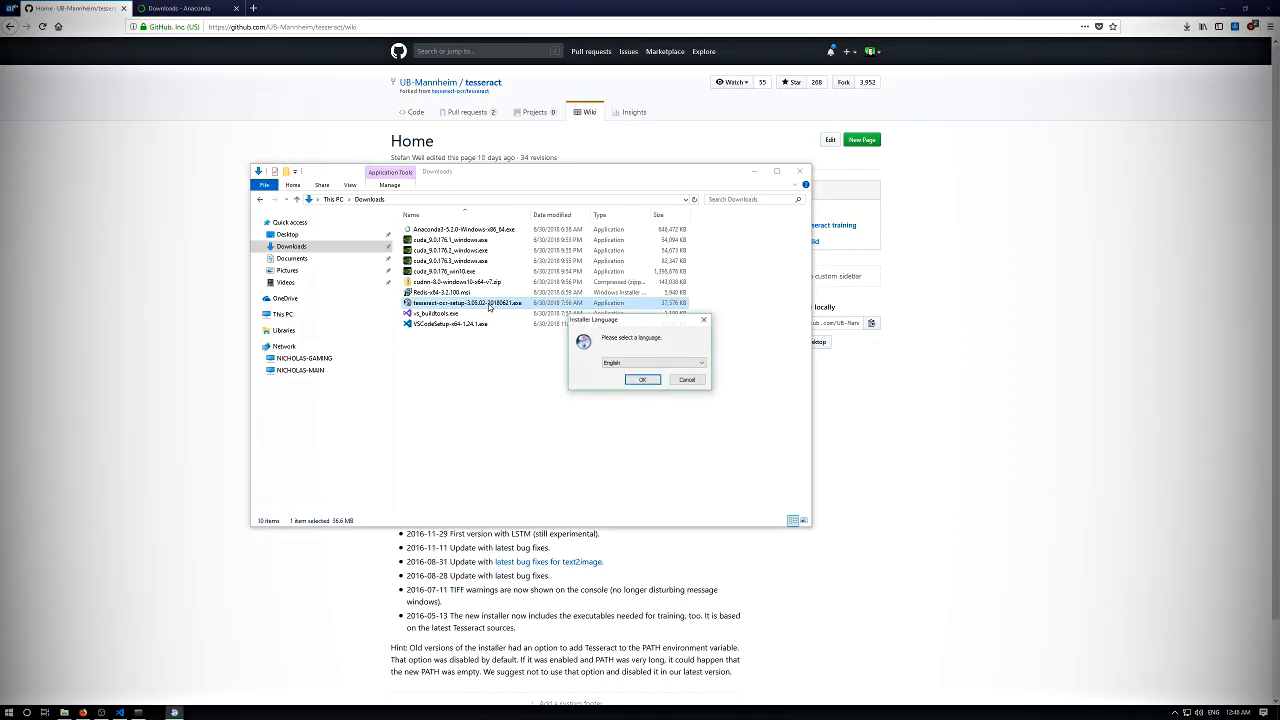
pyautogui.click(641, 380)
# - Accept the Tesseract-OCR licence agreement and choose to install for anyone using this computer
pyautogui.click(696, 437)
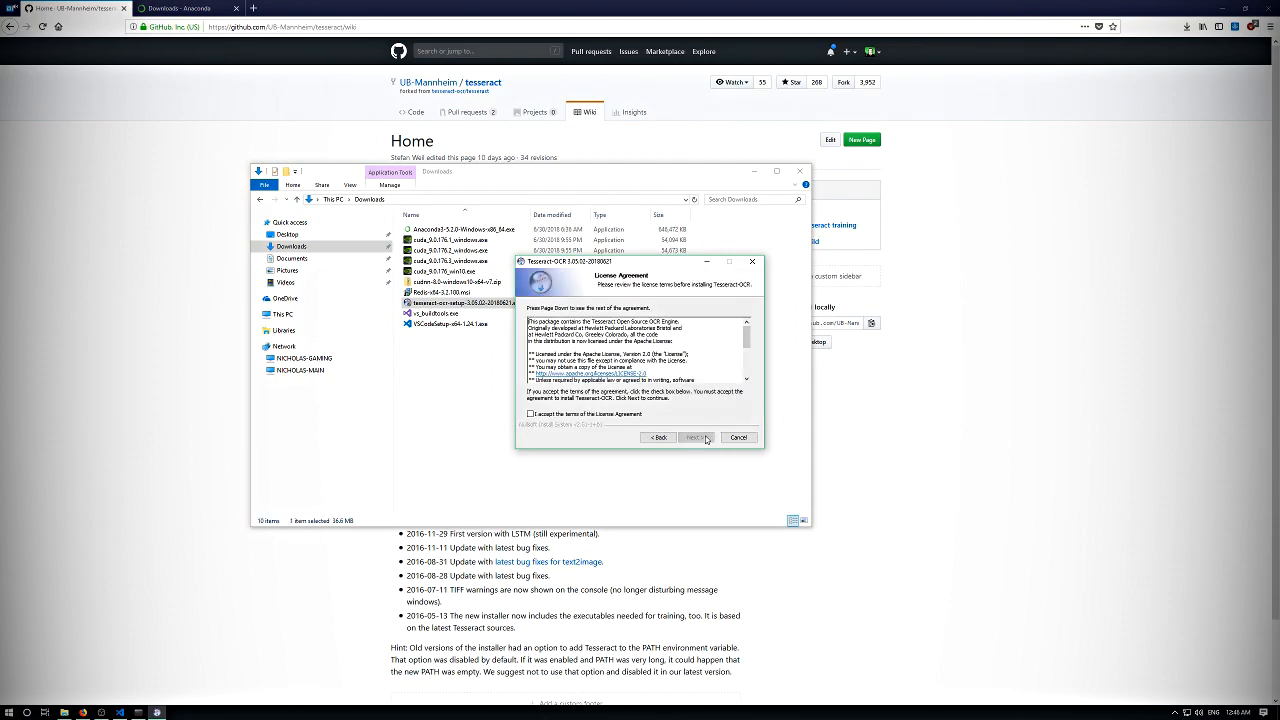
pyautogui.click(689, 437)
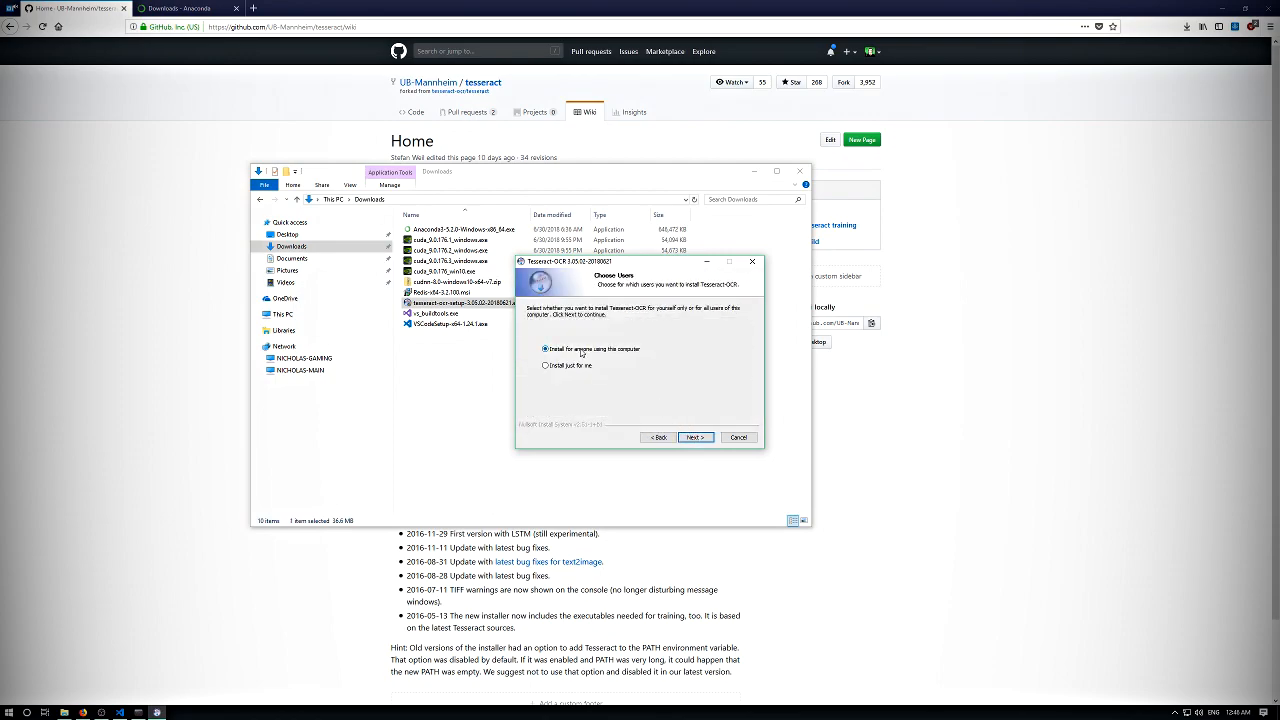
pyautogui.click(695, 437)
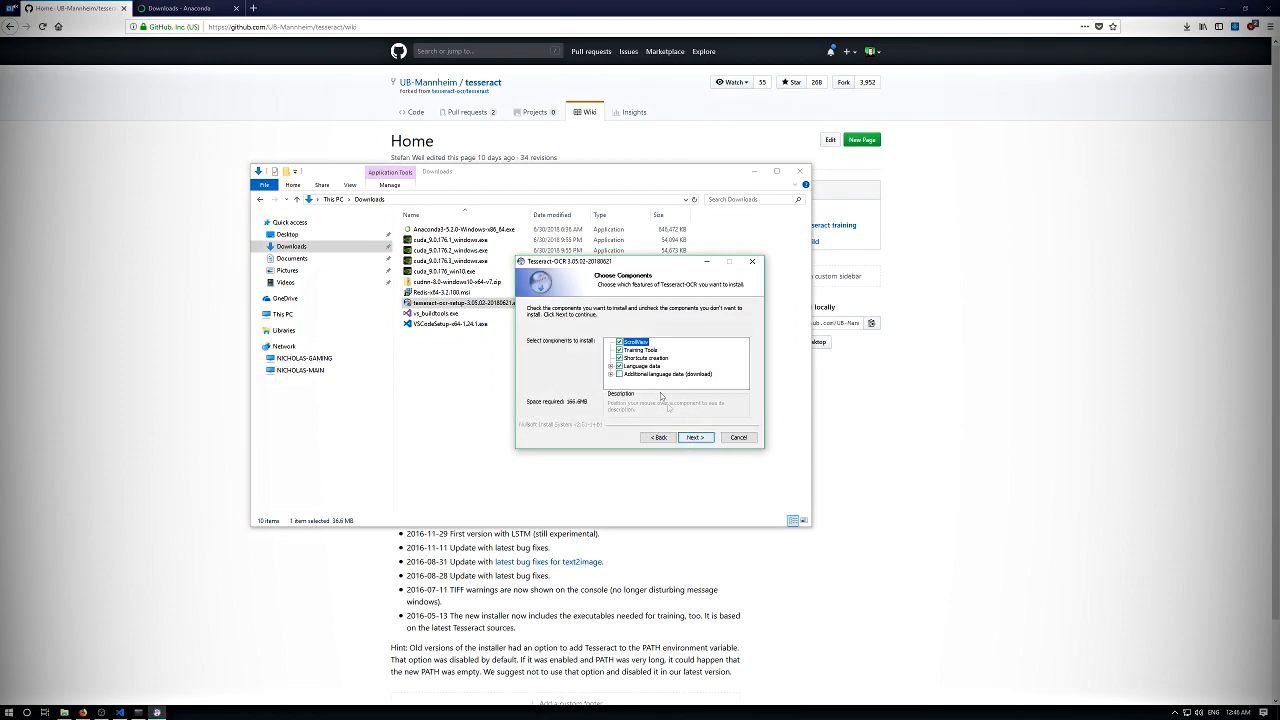
# - Examine the language data and additional language data components offered by the Tesseract-OCR installer
pyautogui.click(610, 366)
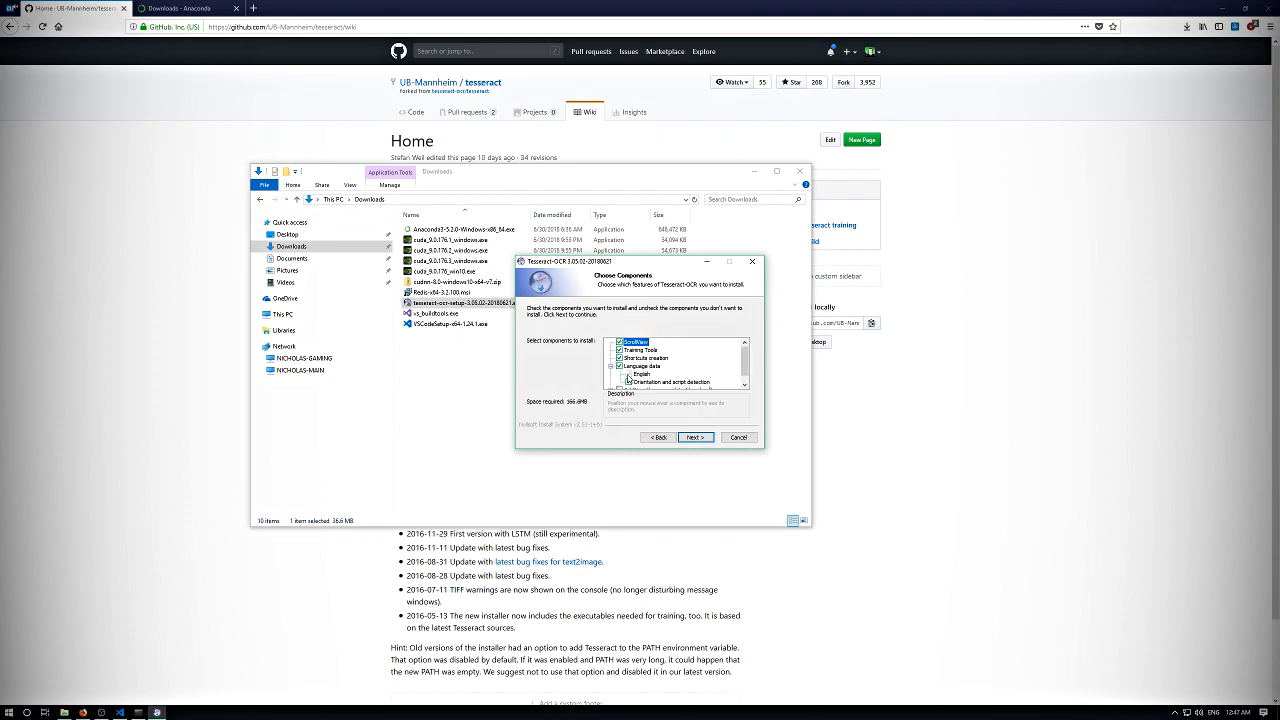
pyautogui.click(610, 366)
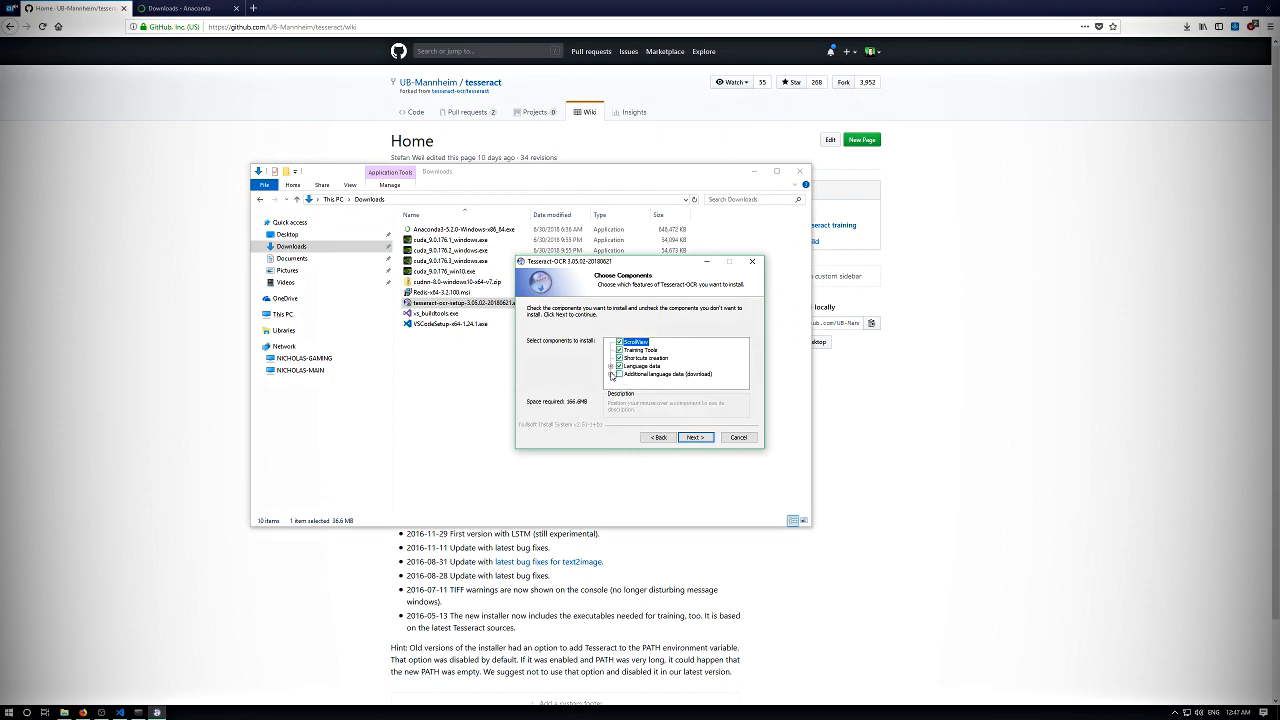
pyautogui.click(610, 374)
pyautogui.click(610, 342)
pyautogui.click(610, 374)
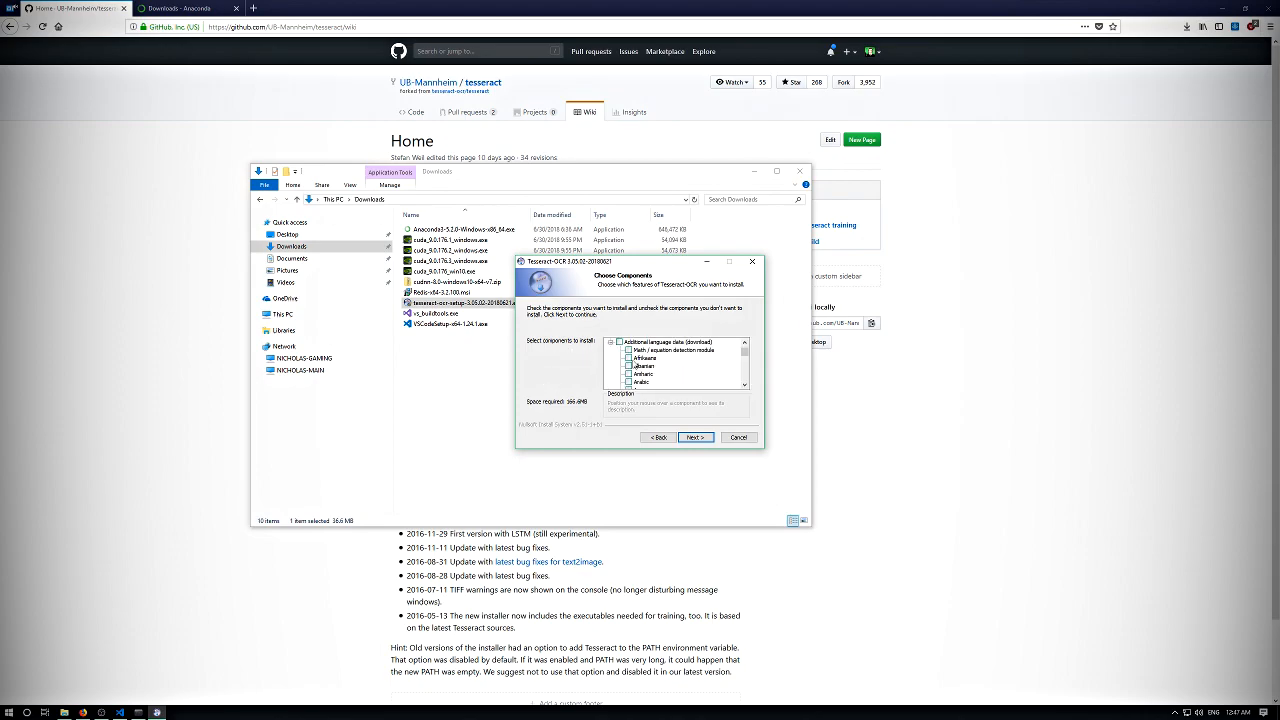
pyautogui.scroll(-10, 636, 355)
pyautogui.scroll(10, 636, 356)
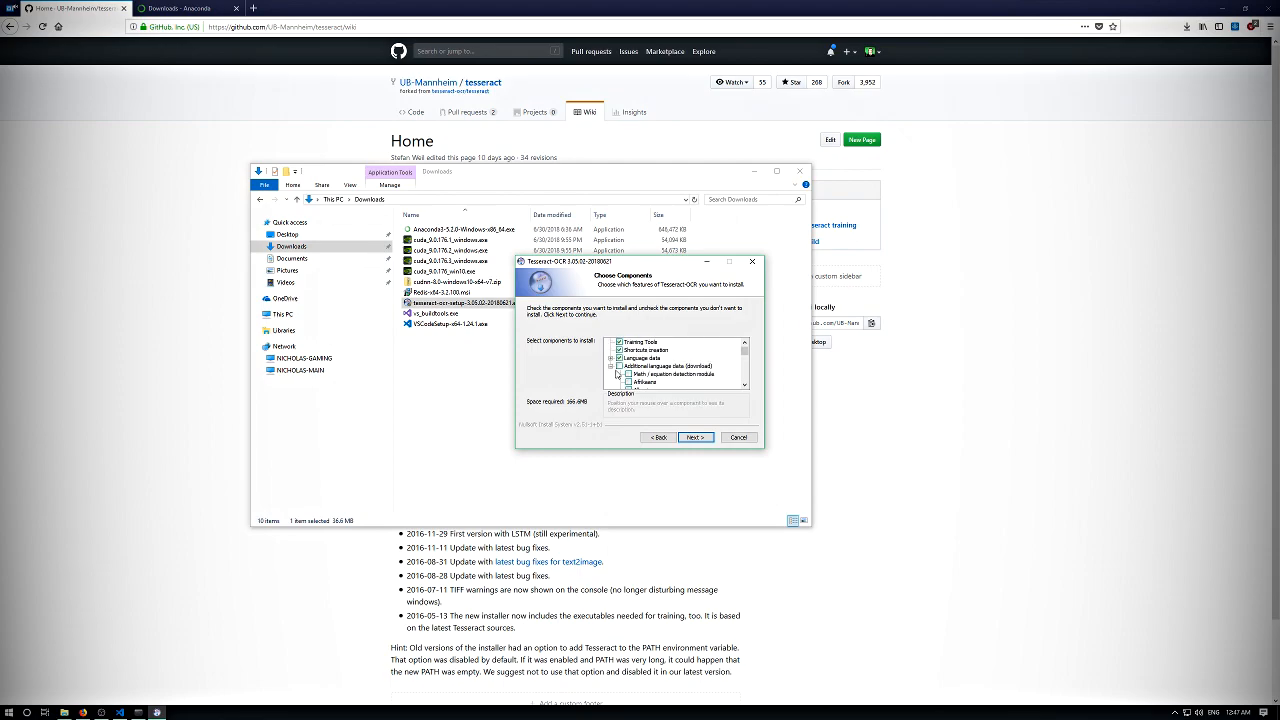
pyautogui.click(610, 366)
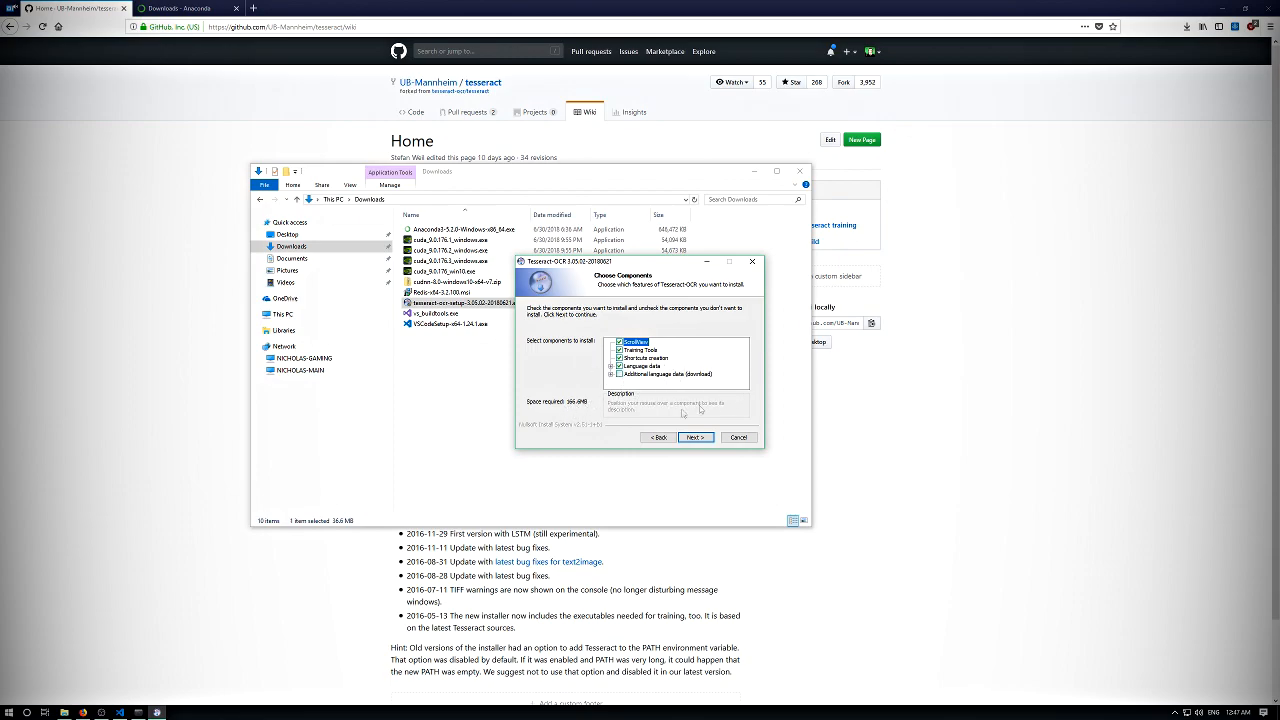
pyautogui.click(611, 374)
pyautogui.click(610, 342)
# - Install Tesseract-OCR with the default components, destination and Start Menu folder
pyautogui.click(695, 437)
pyautogui.click(695, 437)
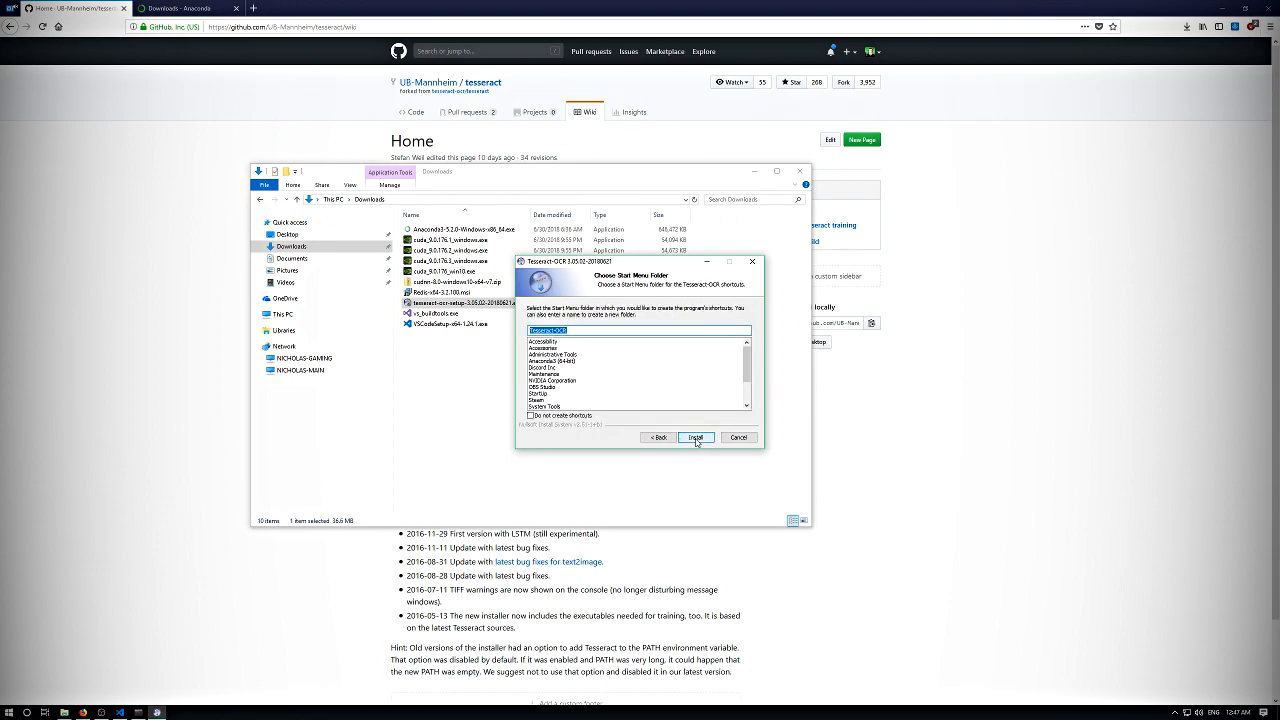
pyautogui.click(696, 438)
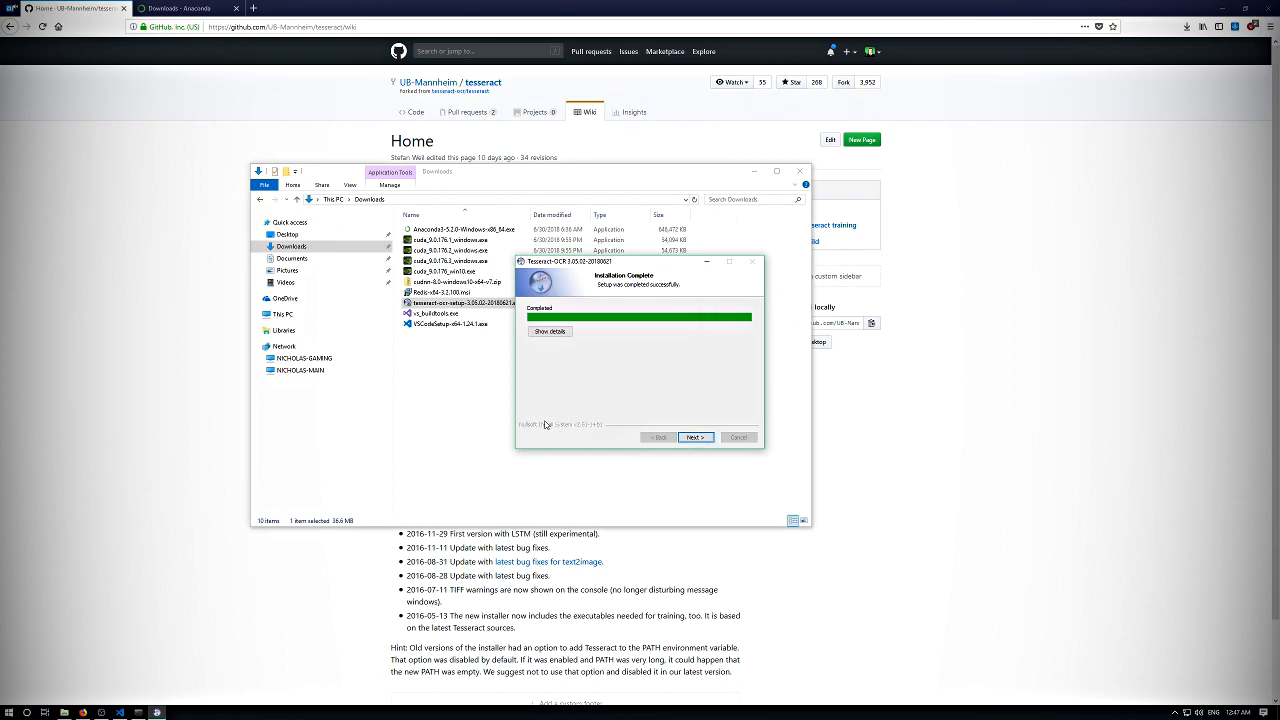
# - Finish the Tesseract-OCR setup wizard without showing the README and return to the browser
pyautogui.click(695, 437)
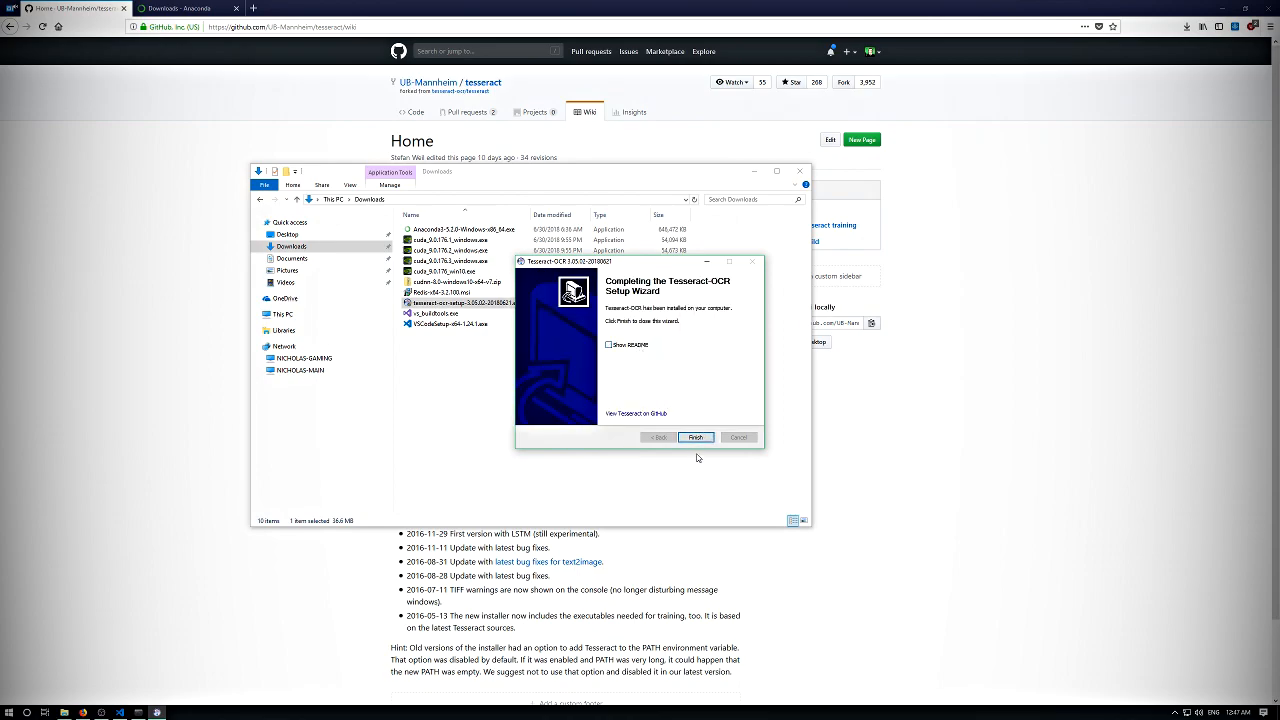
pyautogui.click(695, 437)
pyautogui.click(924, 407)
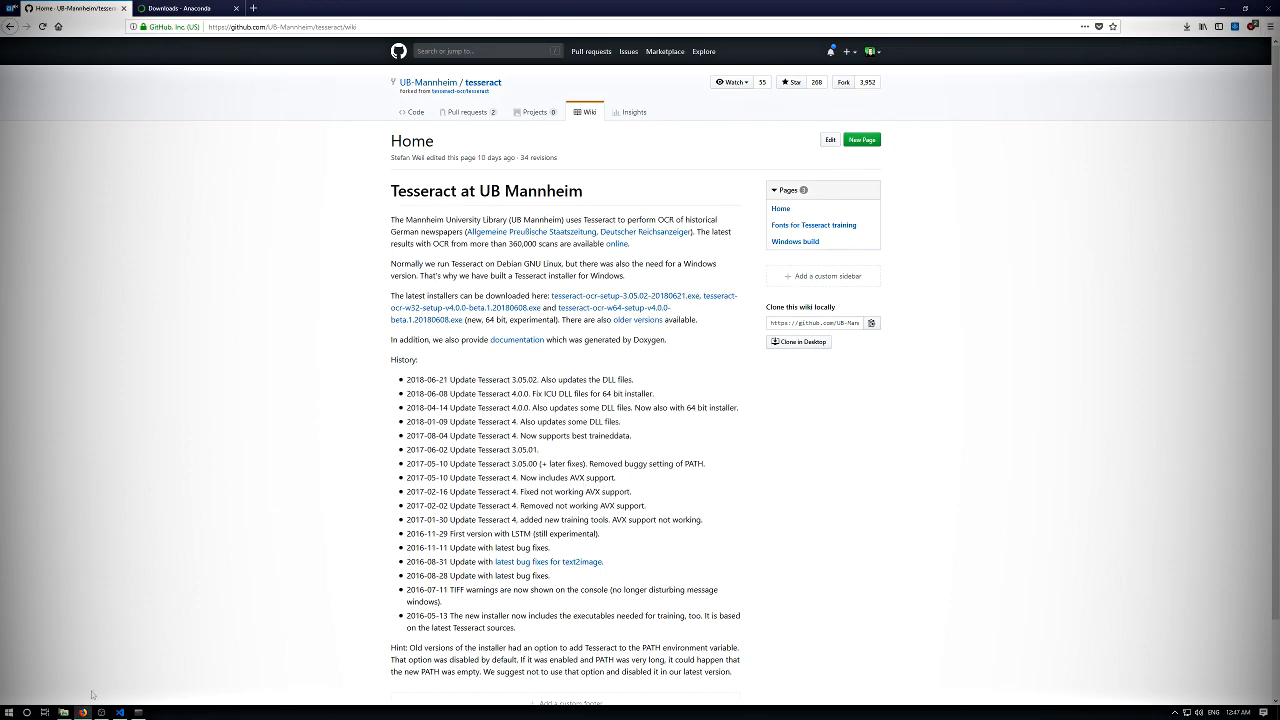
# - Close the existing Anaconda Prompt and open a new Anaconda Prompt window over the browser
pyautogui.click(138, 712)
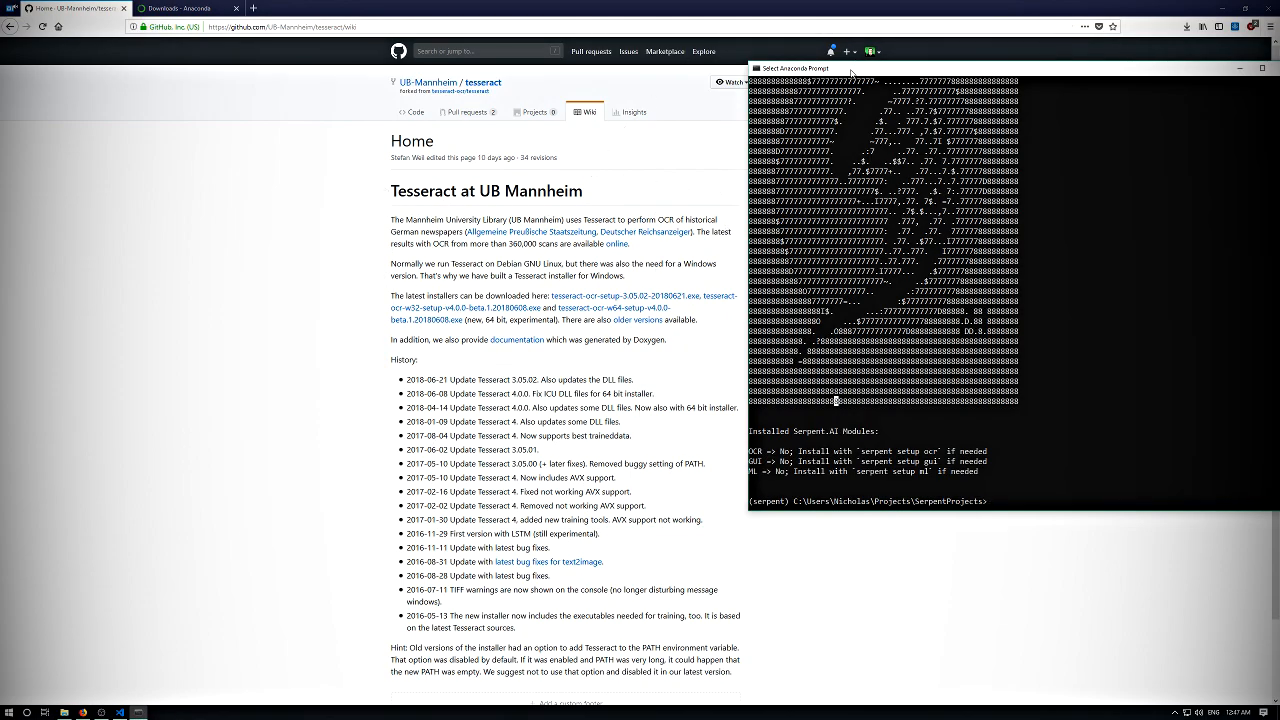
pyautogui.moveTo(851, 72); pyautogui.dragTo(815, 141)
pyautogui.click(938, 131)
pyautogui.click(9, 712)
pyautogui.click(42, 483)
pyautogui.scroll(-2, 54, 473)
pyautogui.click(146, 495)
pyautogui.moveTo(316, 34); pyautogui.dragTo(676, 135)
pyautogui.moveTo(570, 206); pyautogui.dragTo(572, 214)
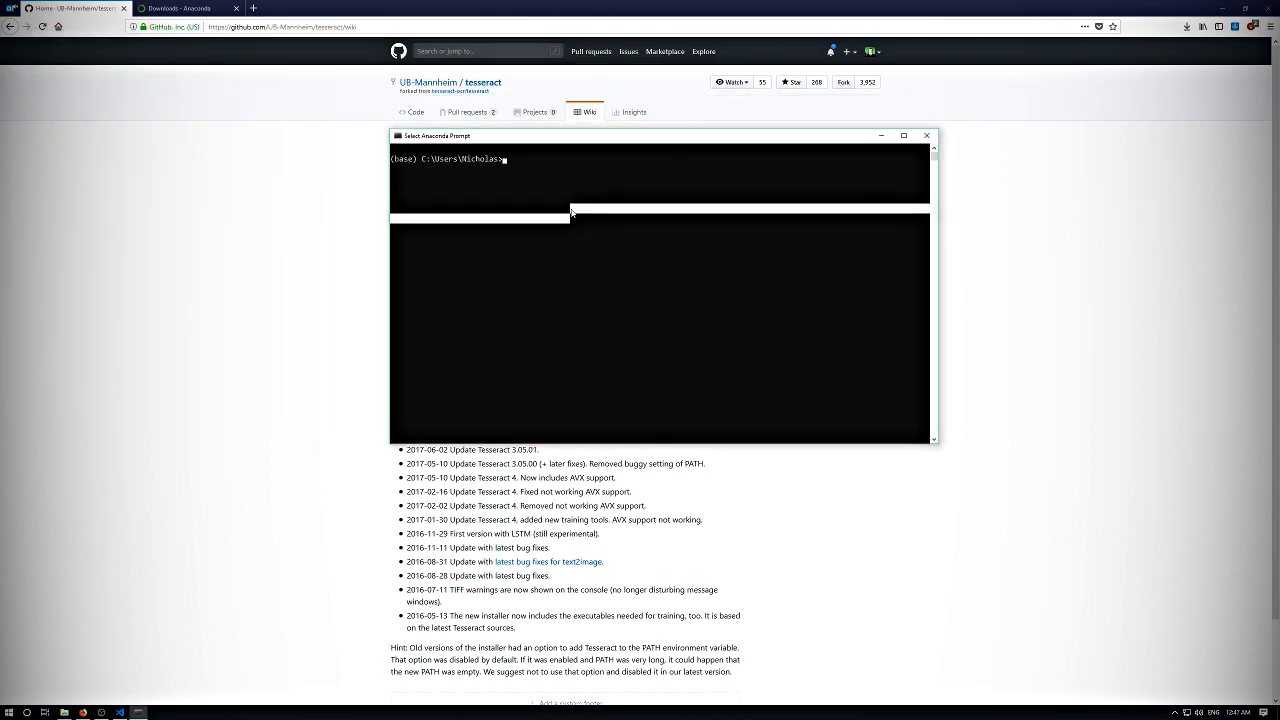
pyautogui.click(571, 210)
pyautogui.press('Return')
pyautogui.press('Return')
pyautogui.press('Return')
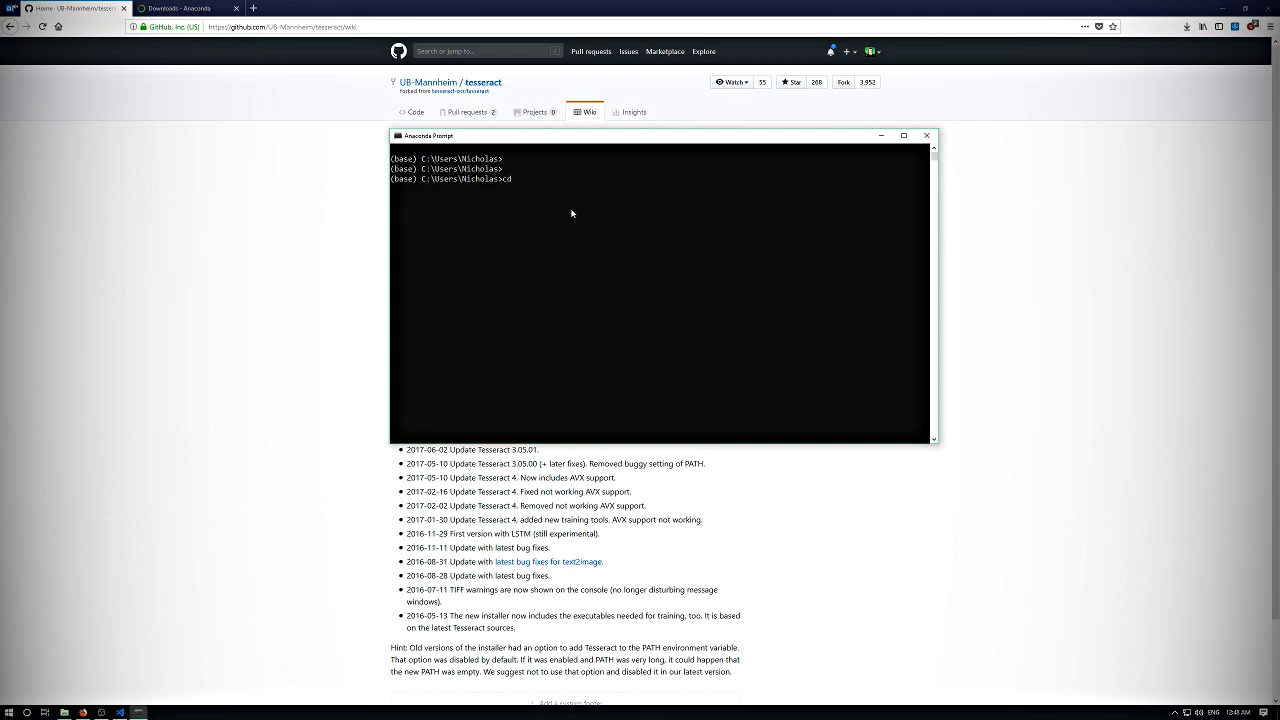
# - Change the prompt's working directory to the SerpentProjects folder inside Projects
pyautogui.write('cd Projects')
pyautogui.press('Return')
pyautogui.write('cd Serpent')
pyautogui.press('Tab')
pyautogui.press('Return')
pyautogui.press('Return')
pyautogui.press('Return')
pyautogui.press('Return')
pyautogui.press('Return')
pyautogui.press('Return')
pyautogui.press('Return')
pyautogui.press('Return')
pyautogui.write('s>conda')
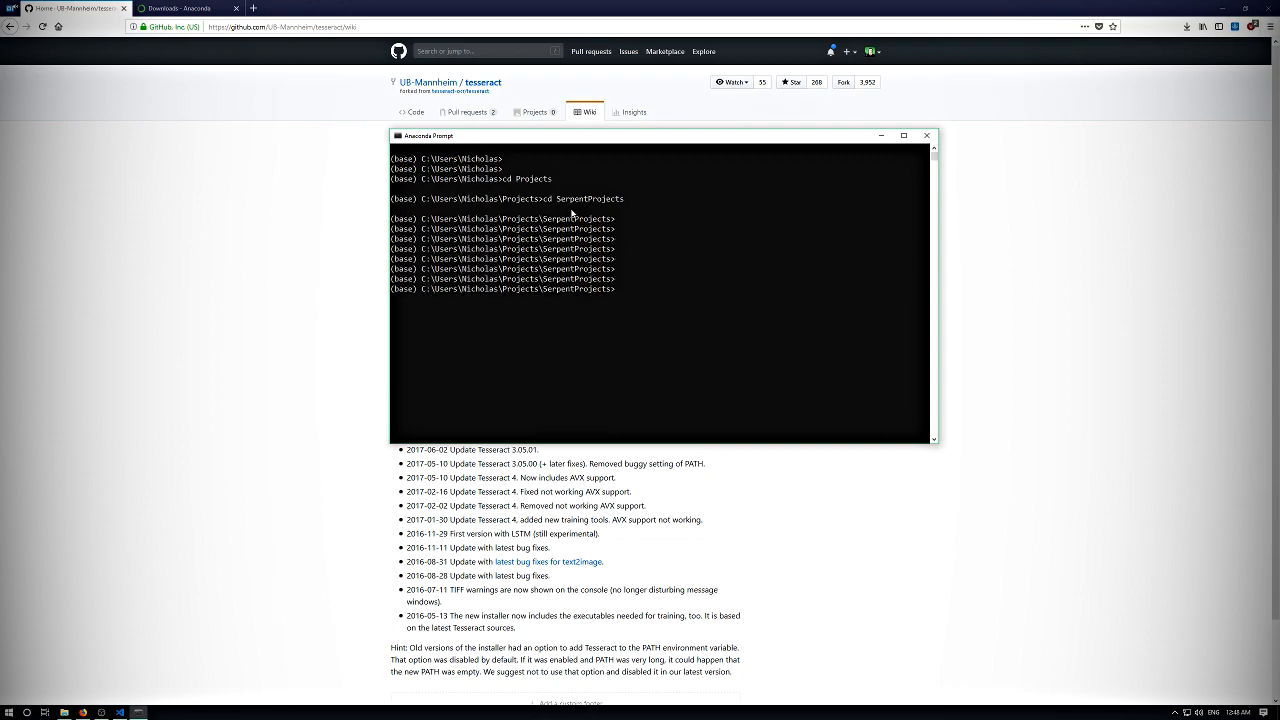
pyautogui.press('Return')
pyautogui.press('Return')
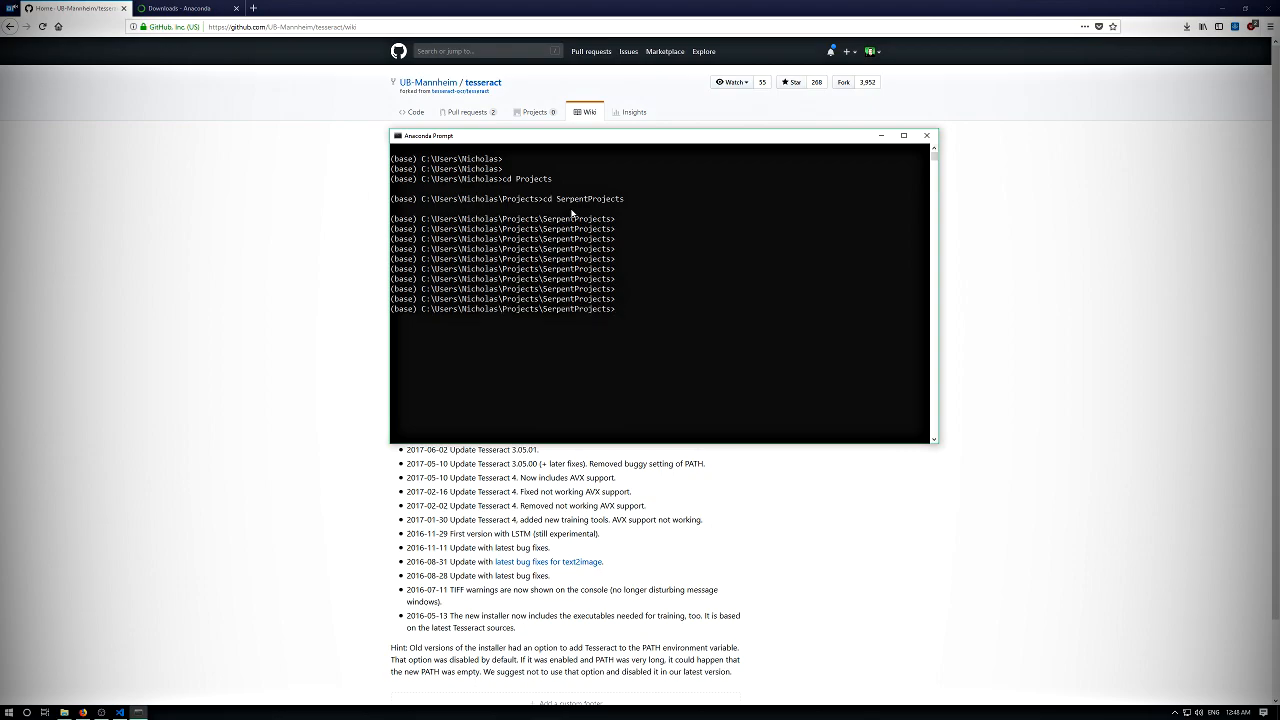
# - Activate the conda environment with conda activate serpent
pyautogui.write('conda activate serpent')
pyautogui.press('Return')
pyautogui.press('Return')
pyautogui.press('Return')
pyautogui.press('Return')
pyautogui.press('Return')
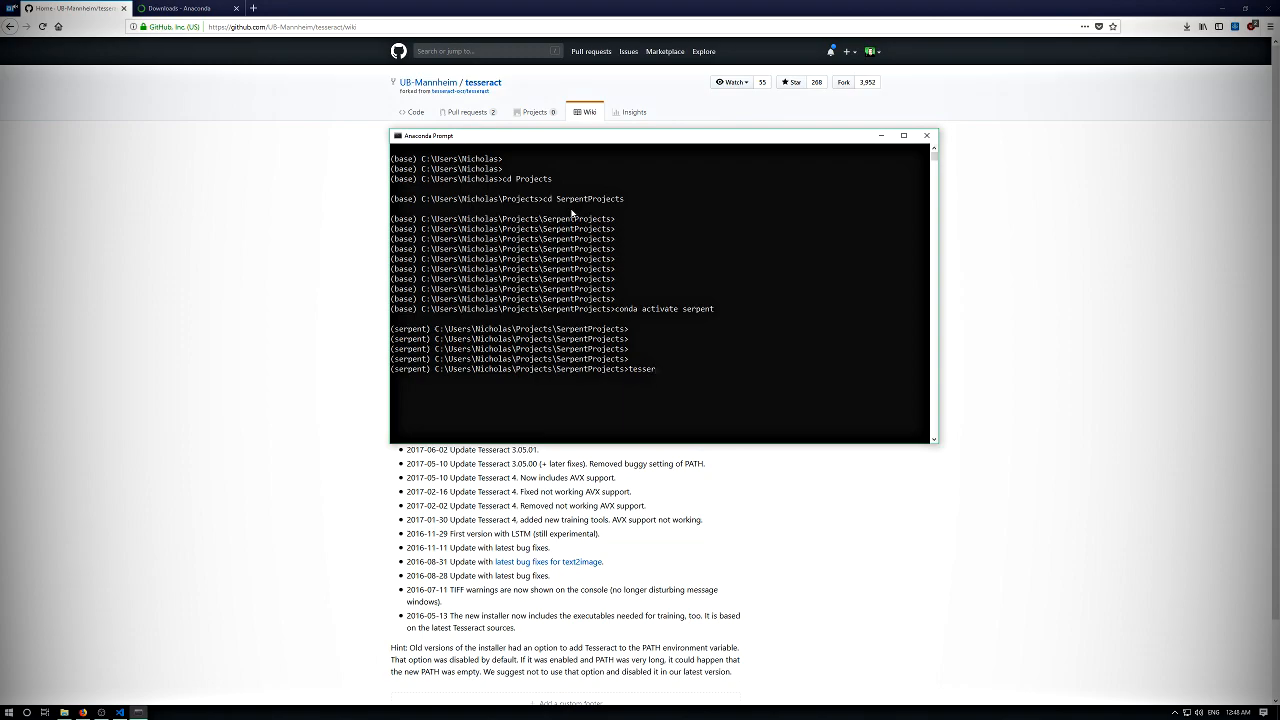
# - Test whether Tesseract is available from the prompt by running tesseract and tesseract-ocr
pyautogui.write('tesseract')
pyautogui.press('Return')
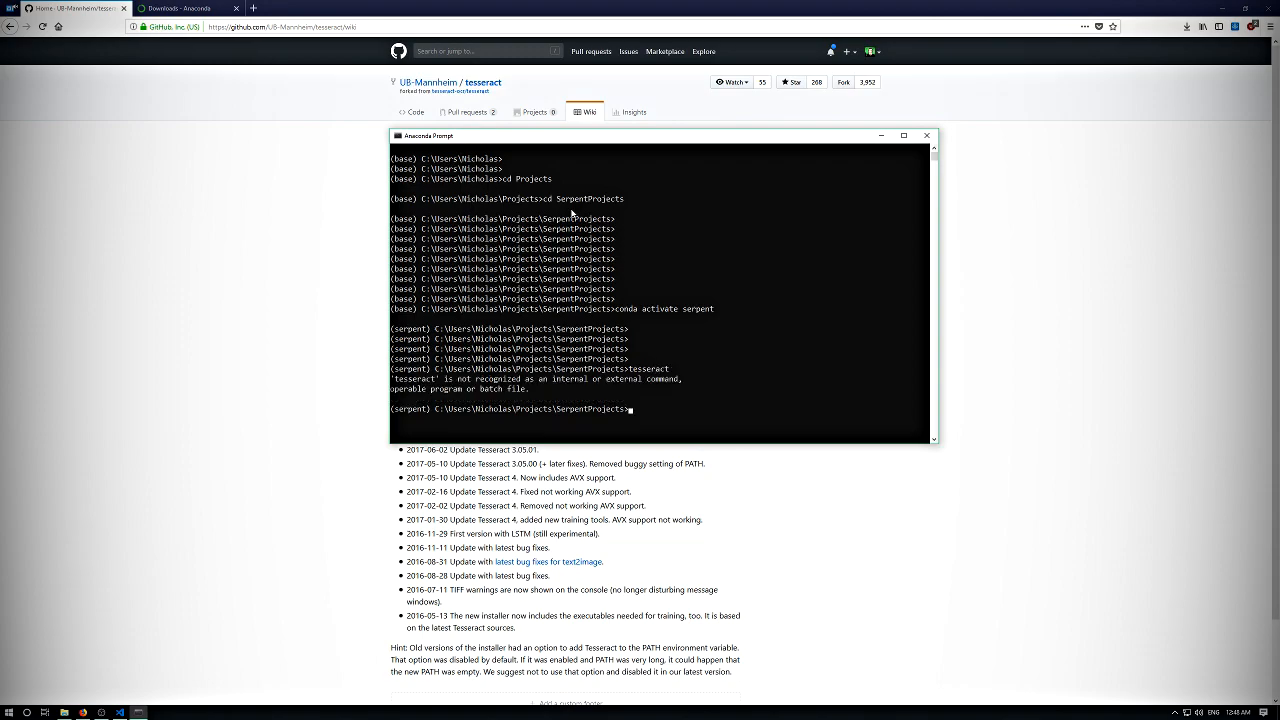
pyautogui.press('Up')
pyautogui.press('Return')
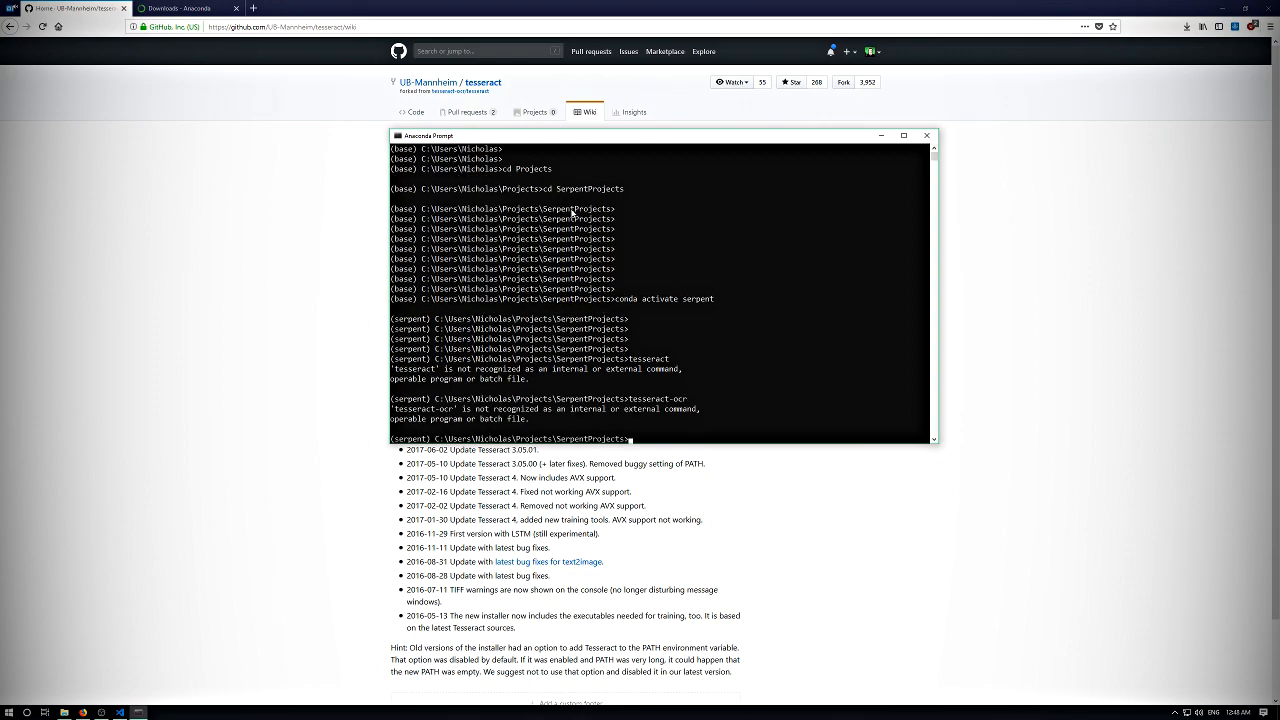
# - Open the Environment Variables dialog through the system environment variable settings and select the user variable Path
pyautogui.click(300, 456)
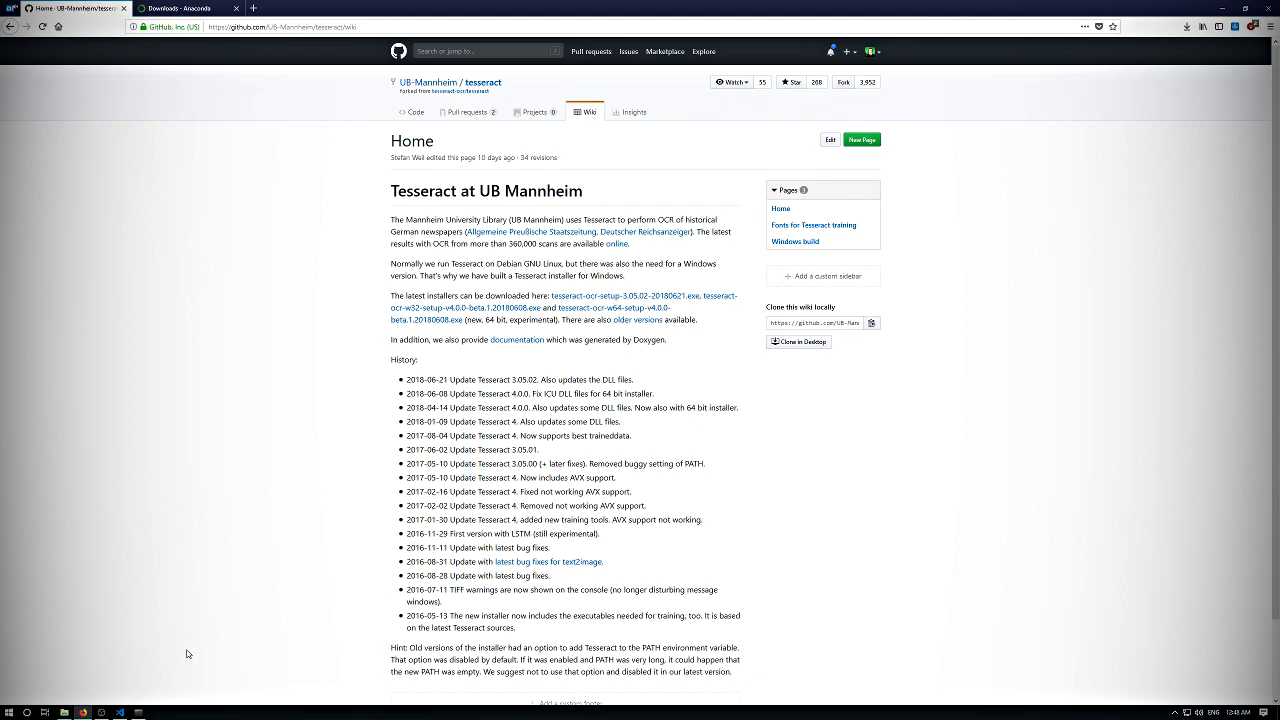
pyautogui.click(8, 712)
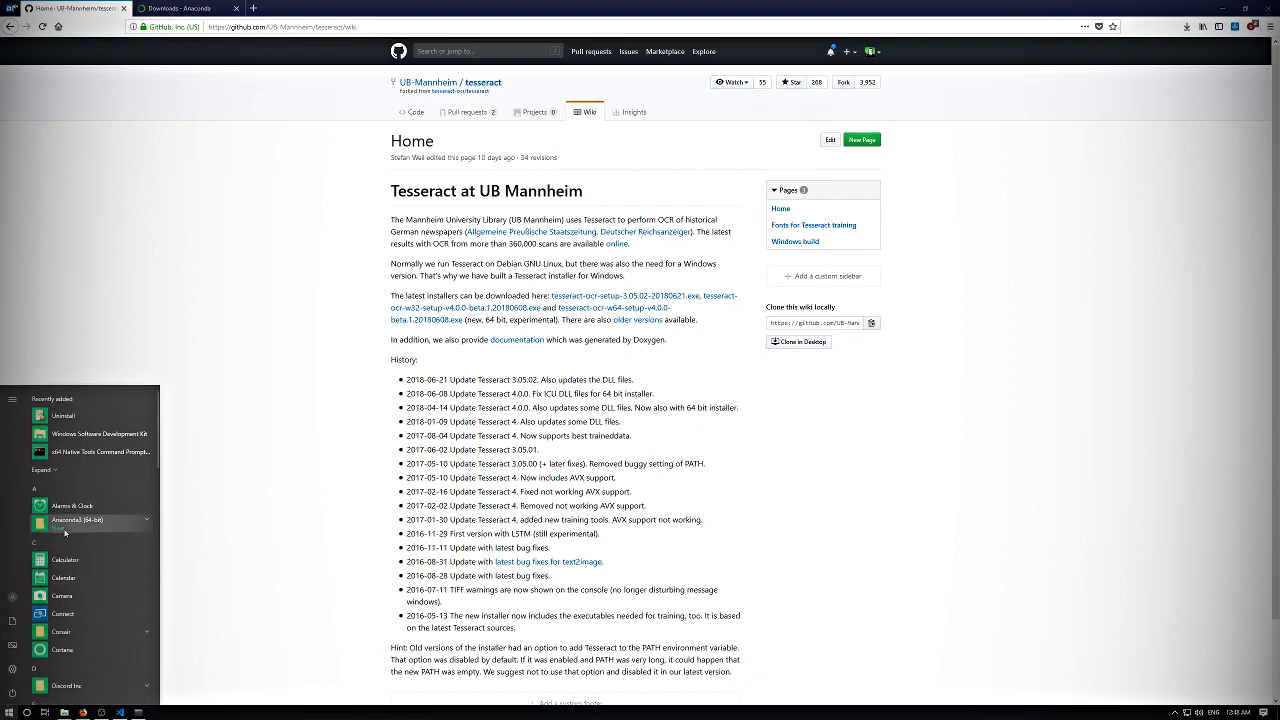
pyautogui.write('envi')
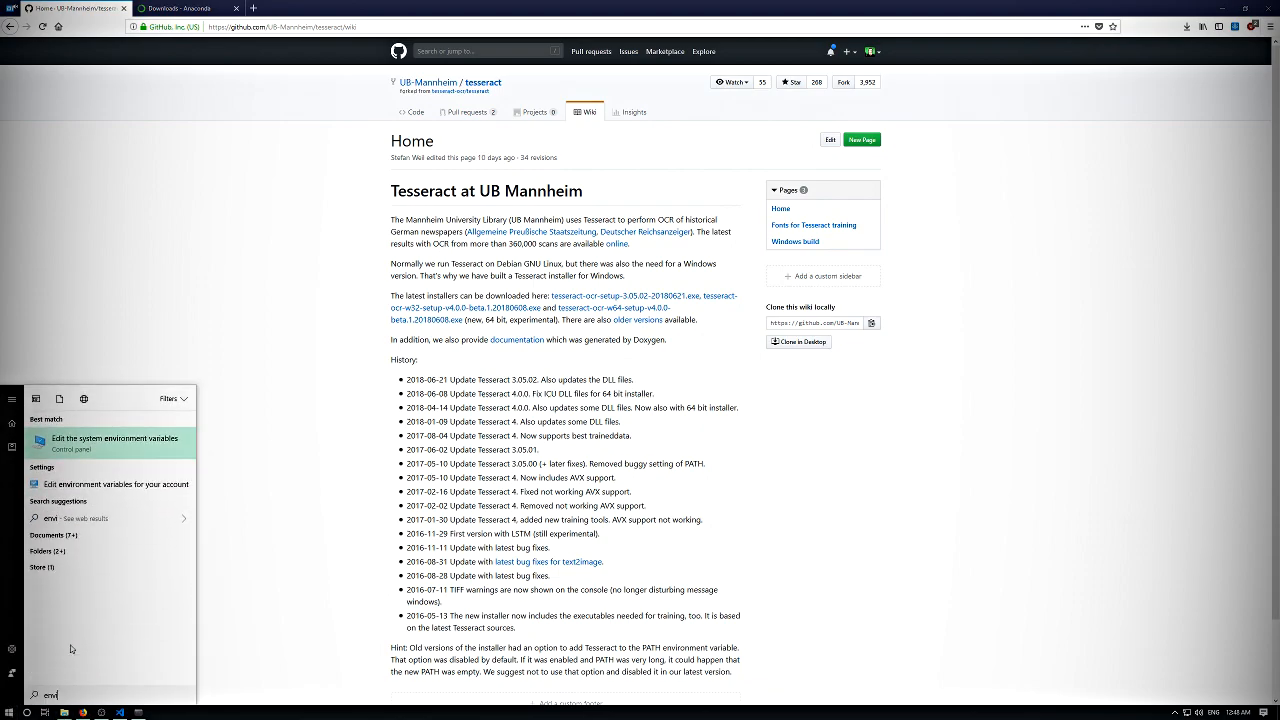
pyautogui.press('Return')
pyautogui.click(202, 234)
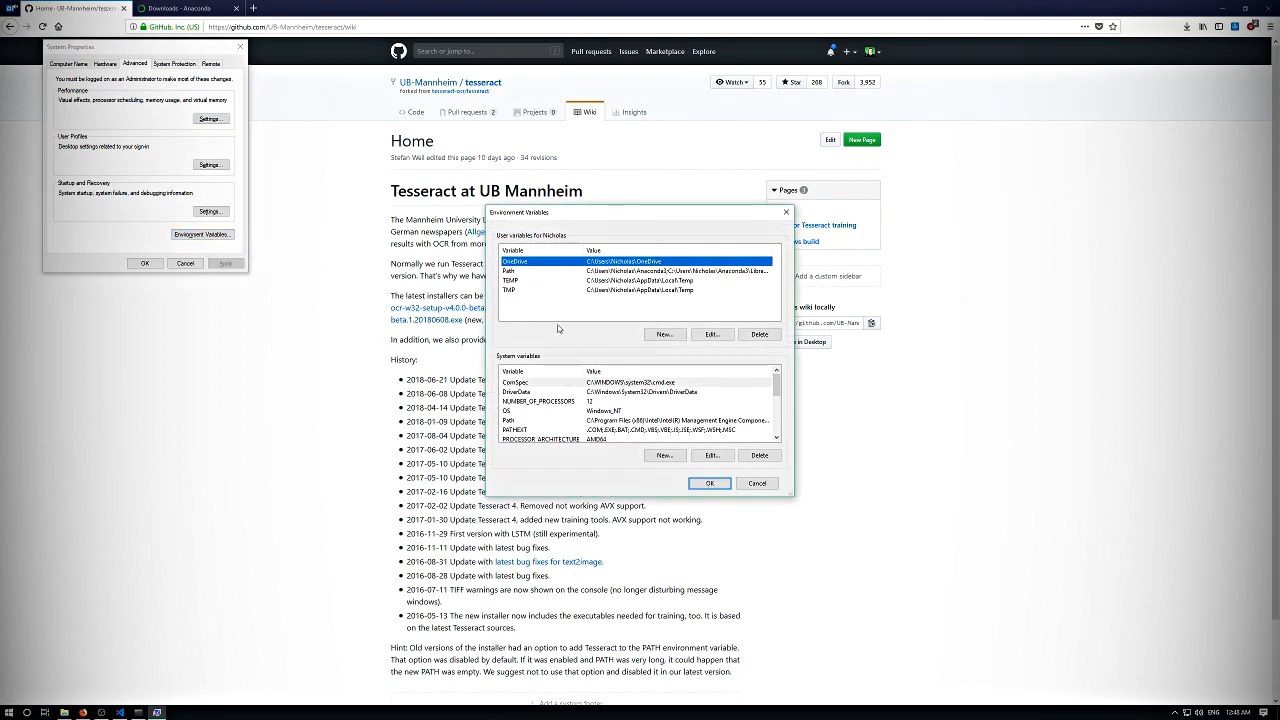
pyautogui.click(575, 273)
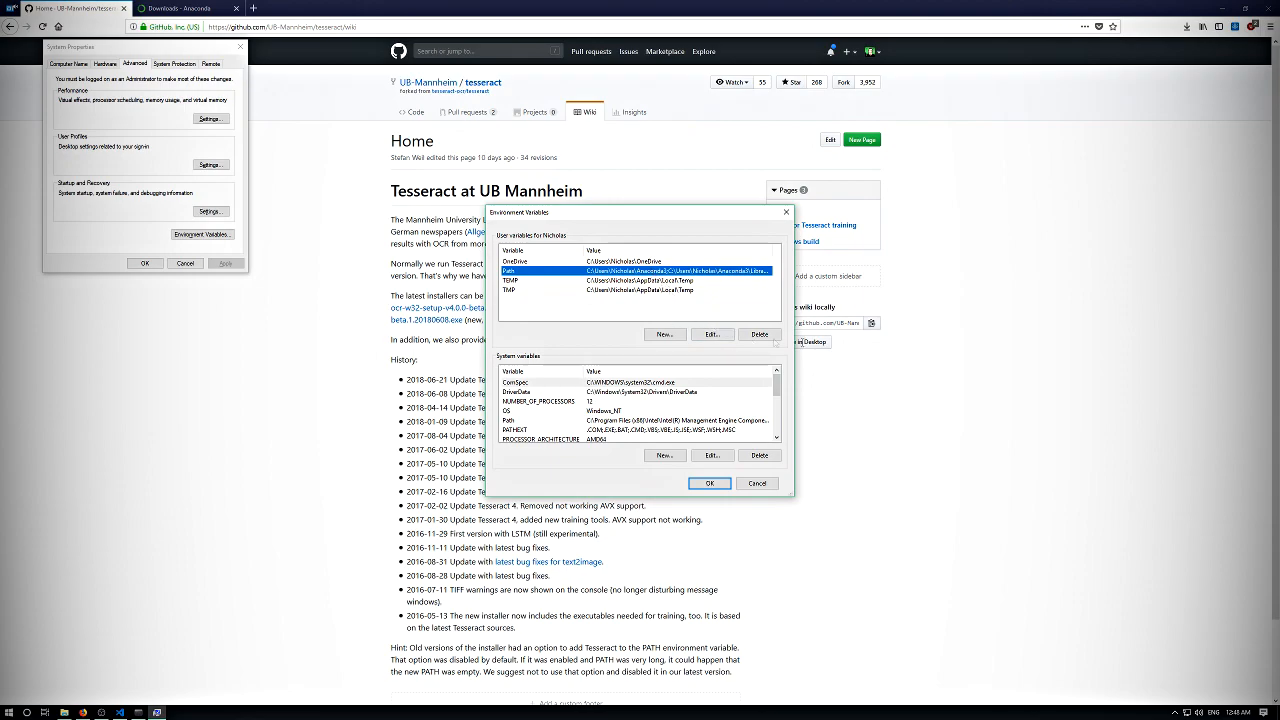
# - Return to the Serpent.AI Windows Installation Guide and highlight the instruction about adding the tesseract.exe path to %PATH%
pyautogui.click(862, 361)
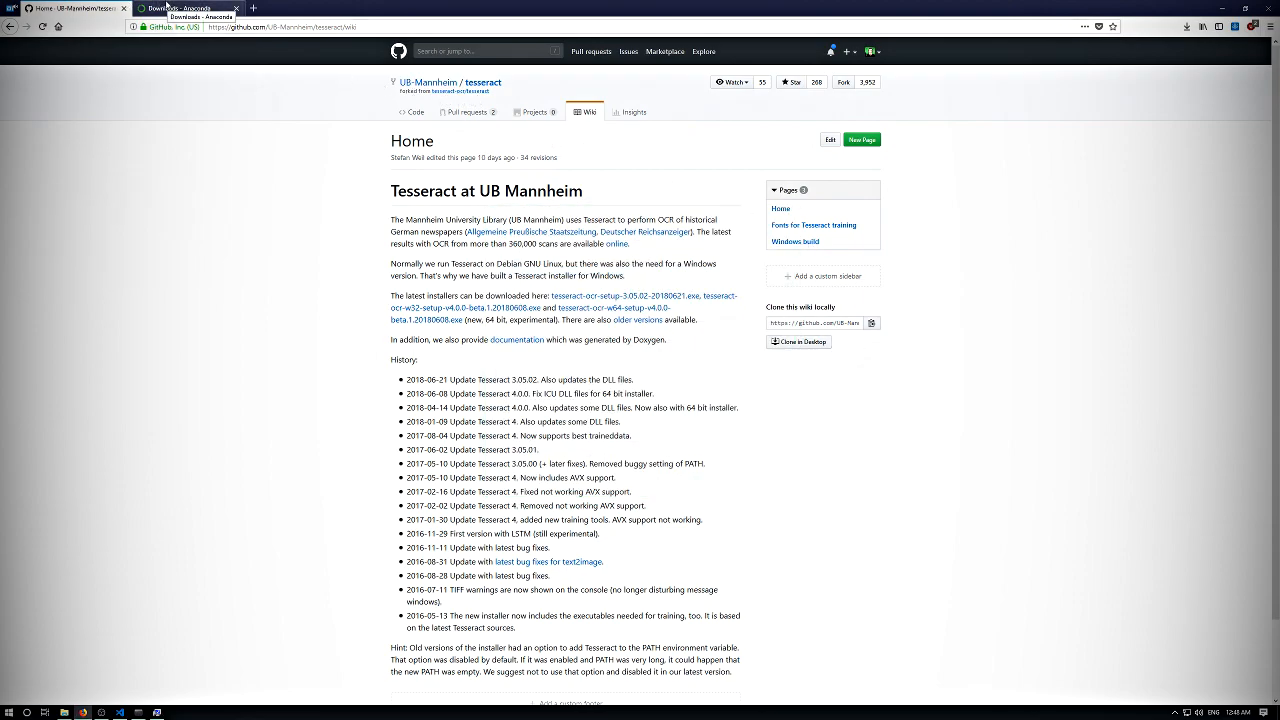
pyautogui.hotkey('alt', 'Left')
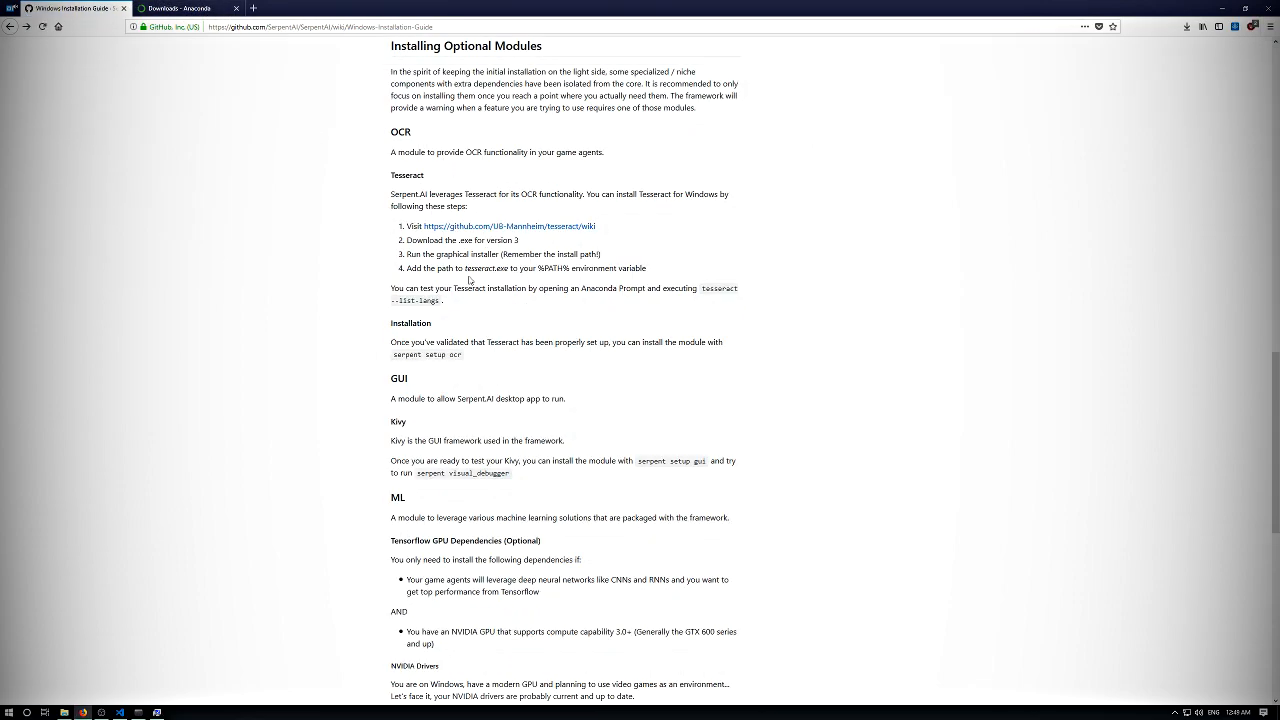
pyautogui.moveTo(416, 270); pyautogui.dragTo(522, 270)
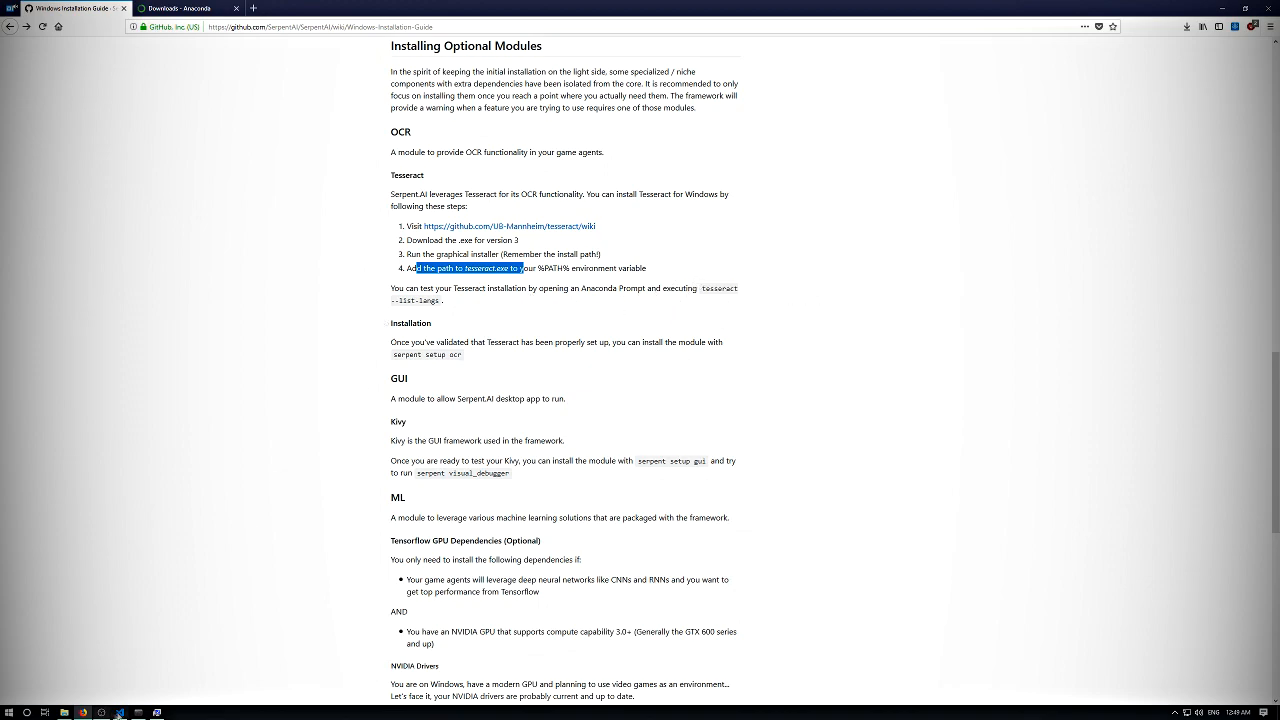
# - Review the folders listed in the user Path variable, and close its editor without changing anything
pyautogui.click(139, 712)
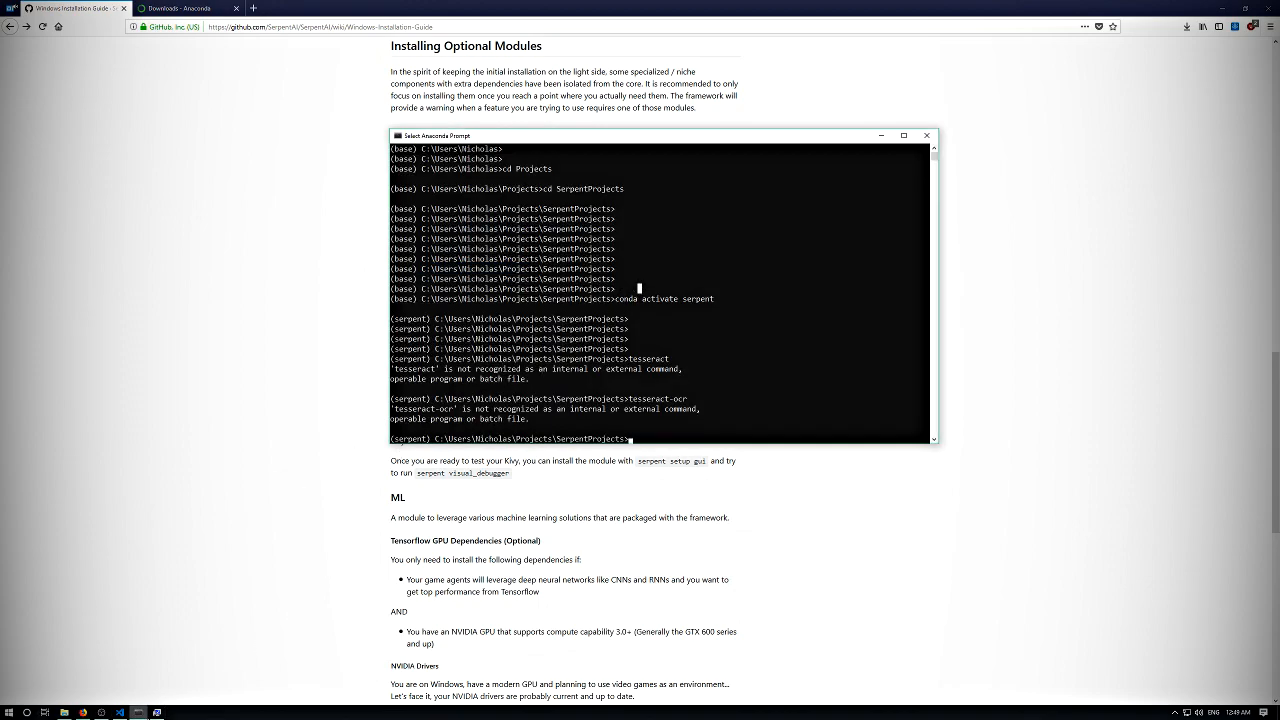
pyautogui.click(156, 712)
pyautogui.click(242, 51)
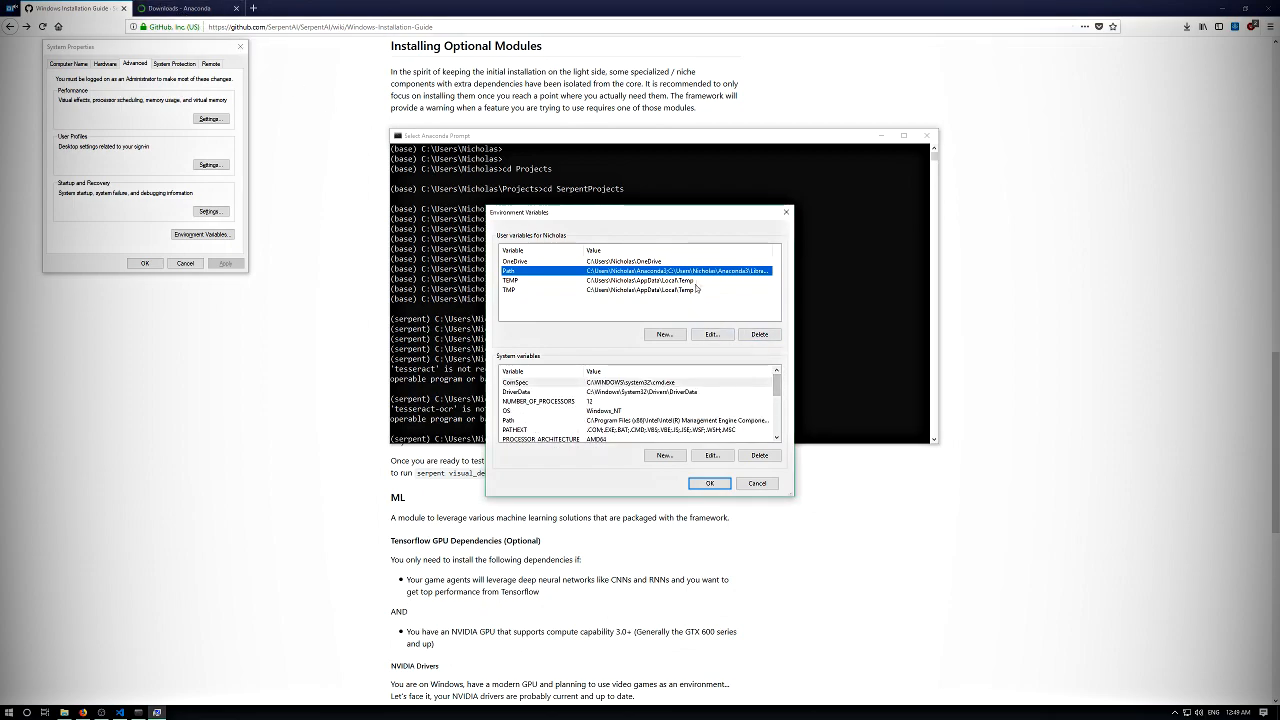
pyautogui.doubleClick(667, 271)
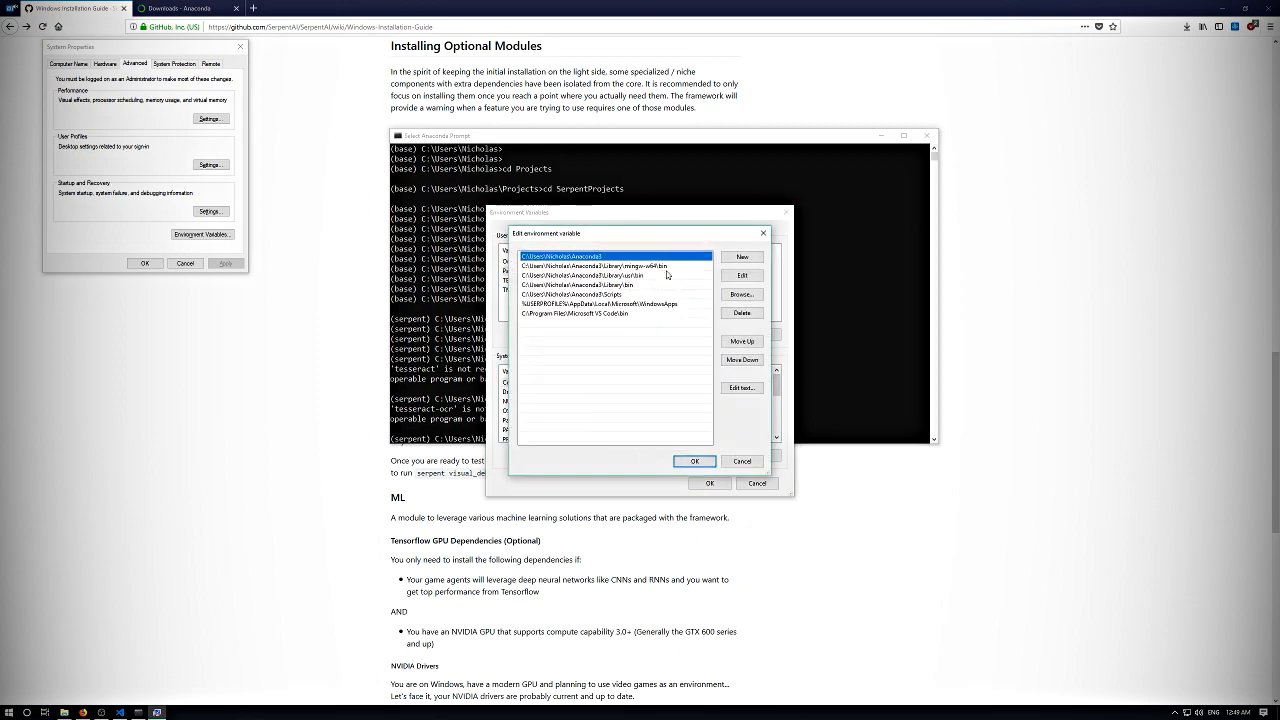
pyautogui.click(626, 304)
pyautogui.click(762, 234)
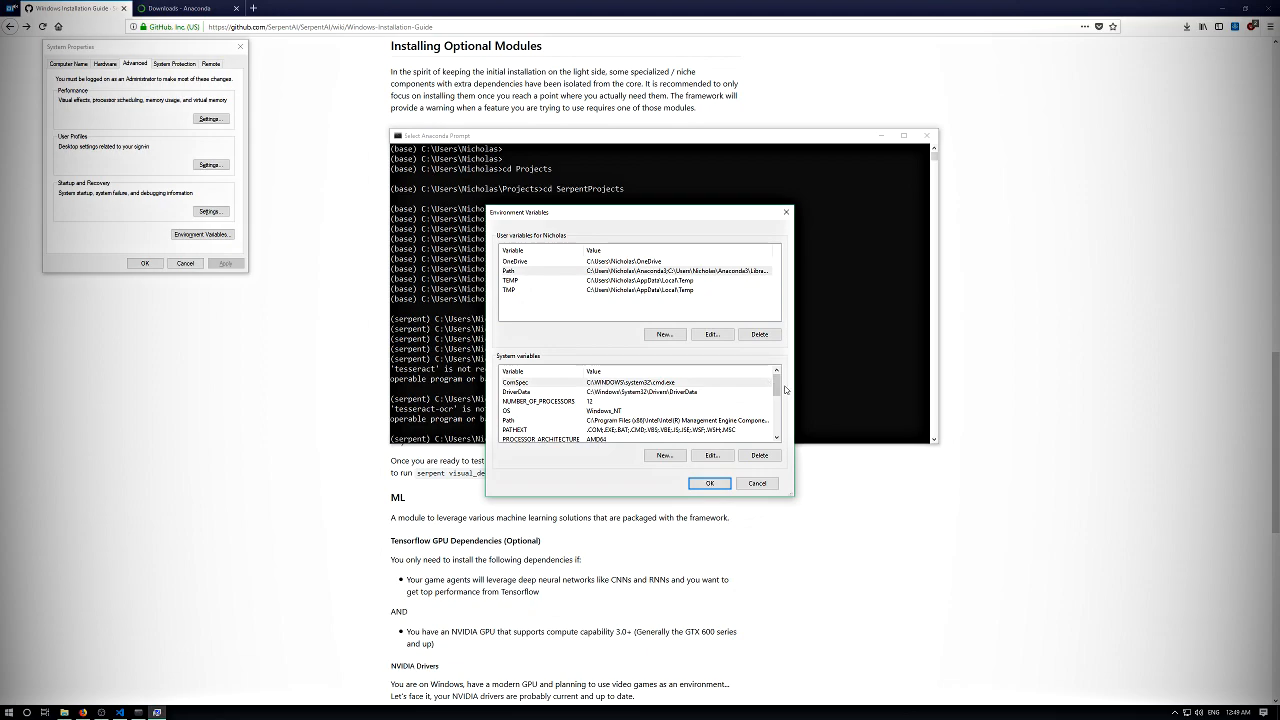
# - Add the folder C:\Program Files (x86)\Tesseract-OCR as a new entry in the system Path variable
pyautogui.moveTo(777, 386); pyautogui.dragTo(777, 391)
pyautogui.click(667, 420)
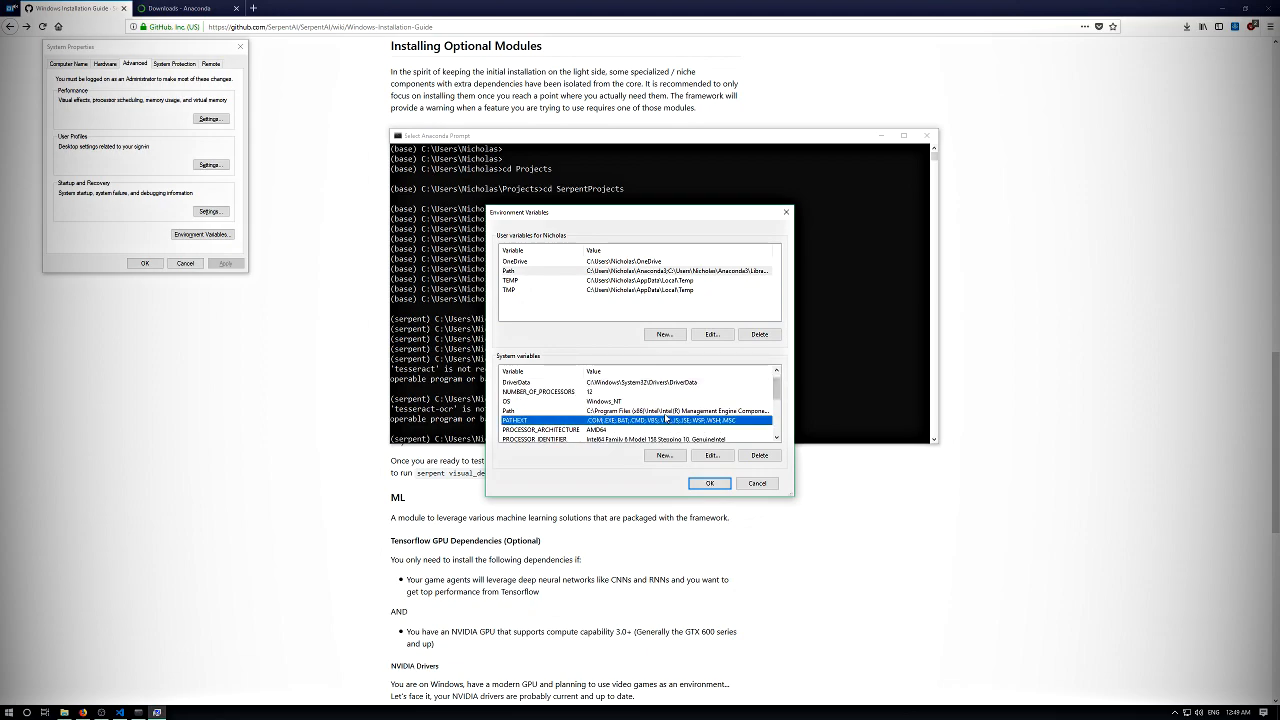
pyautogui.doubleClick(665, 411)
pyautogui.click(585, 408)
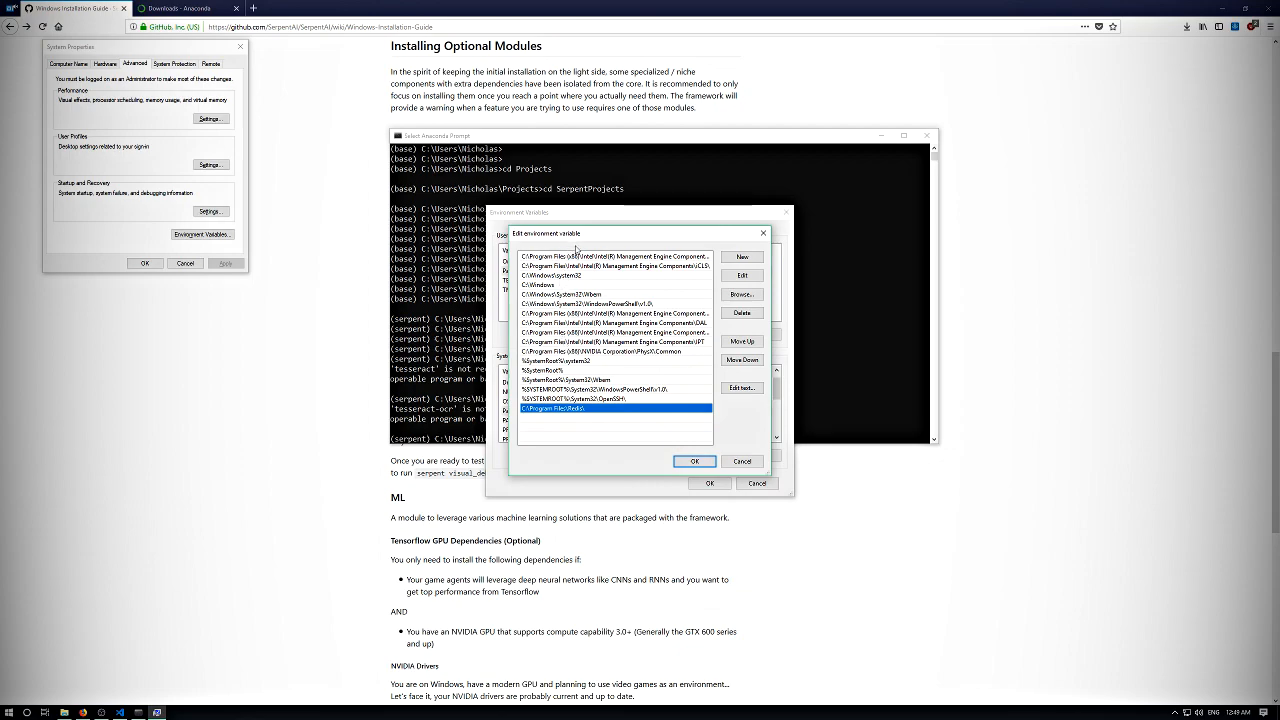
pyautogui.click(742, 257)
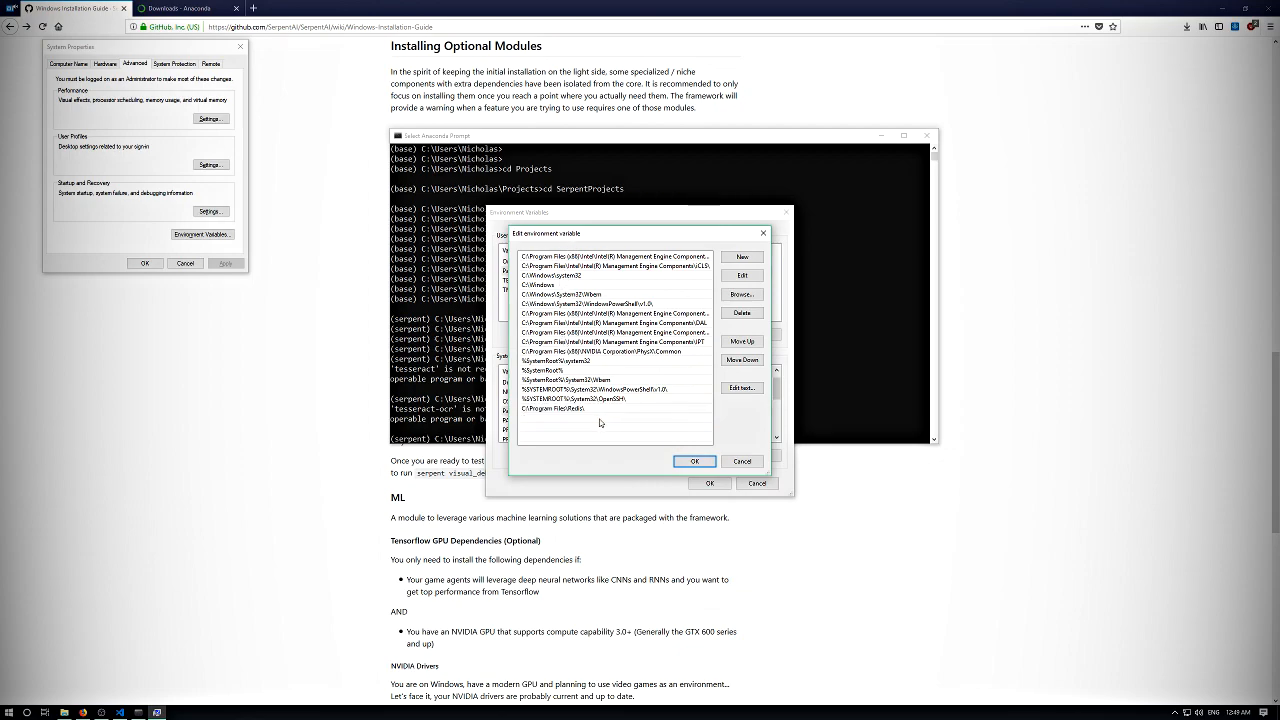
pyautogui.click(742, 294)
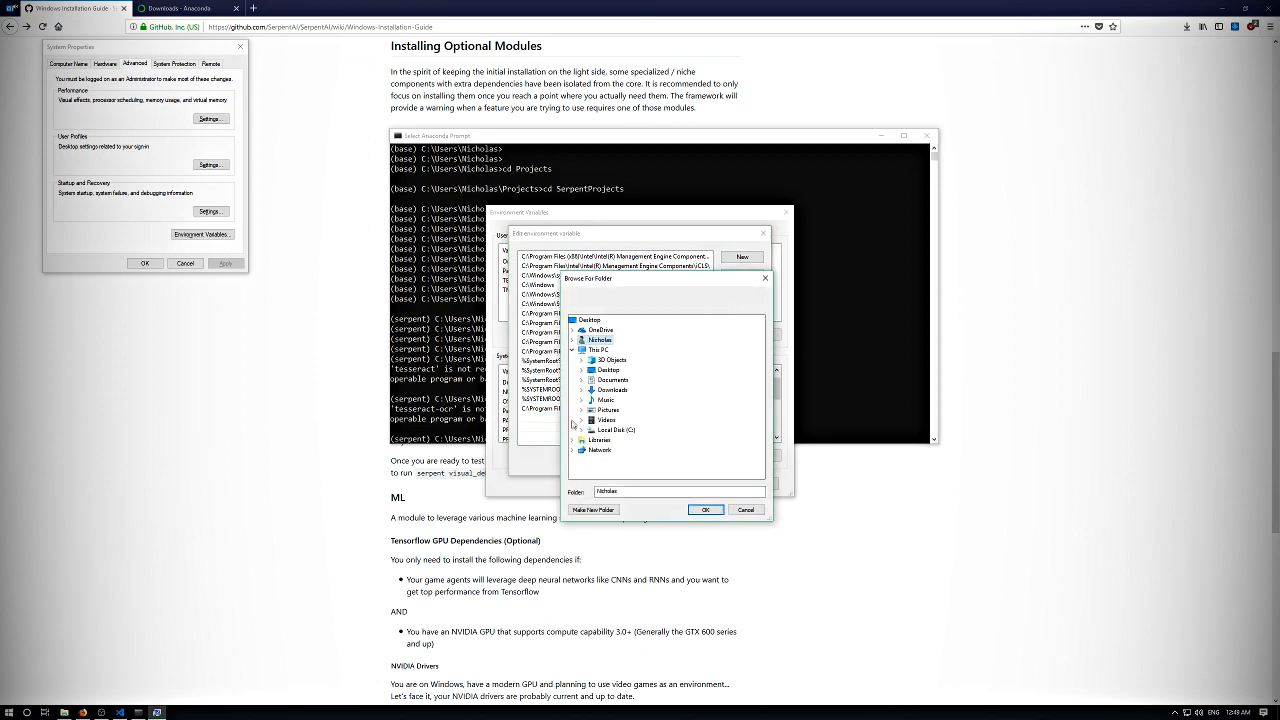
pyautogui.doubleClick(612, 430)
pyautogui.doubleClick(615, 436)
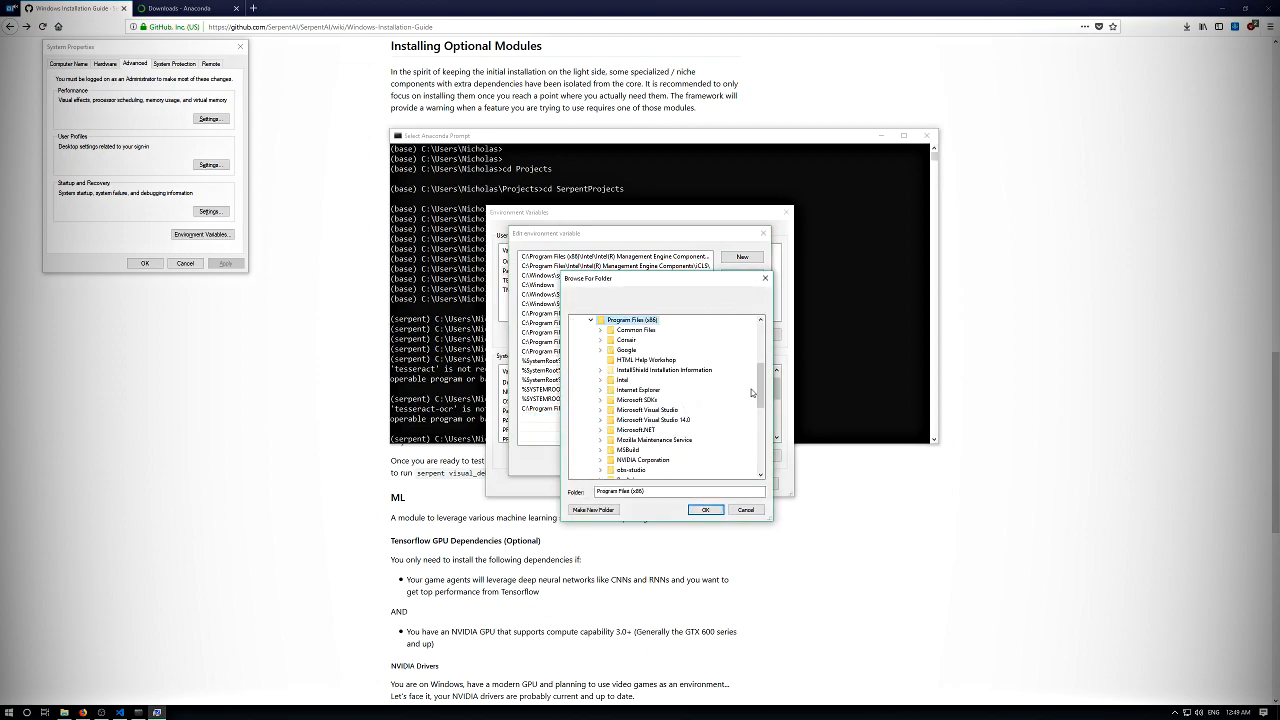
pyautogui.scroll(-2, 672, 400)
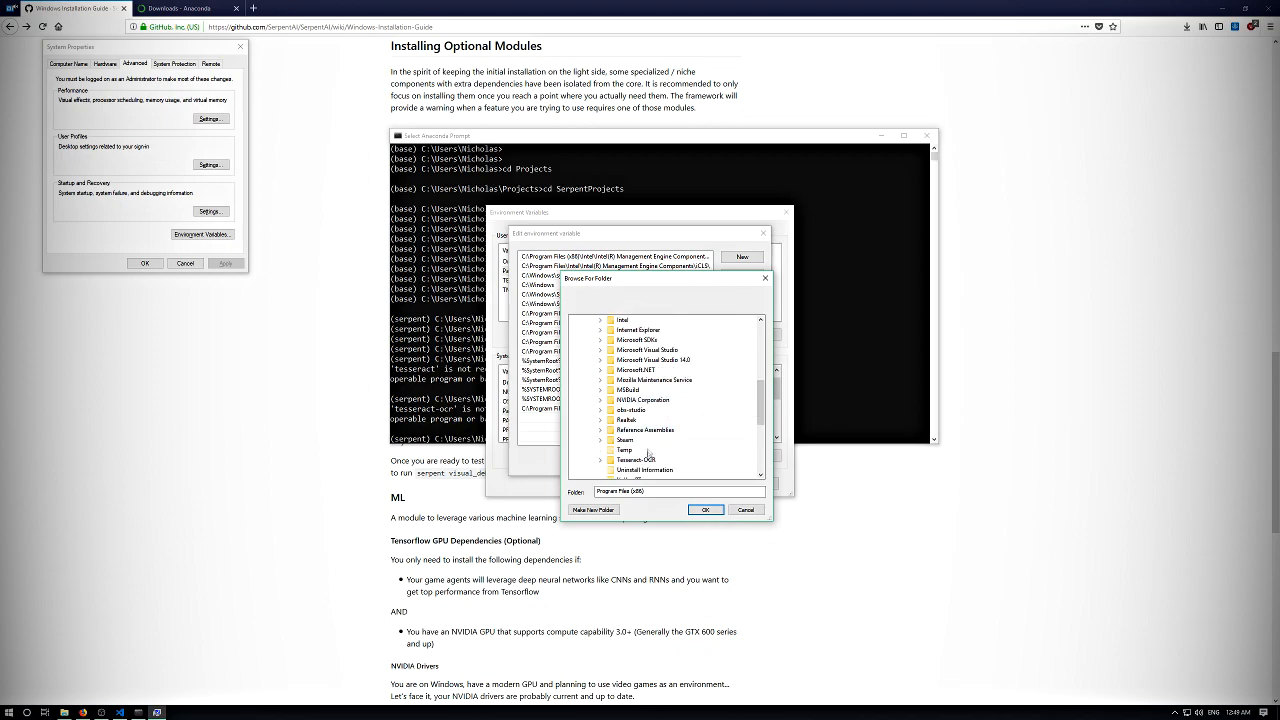
pyautogui.doubleClick(652, 460)
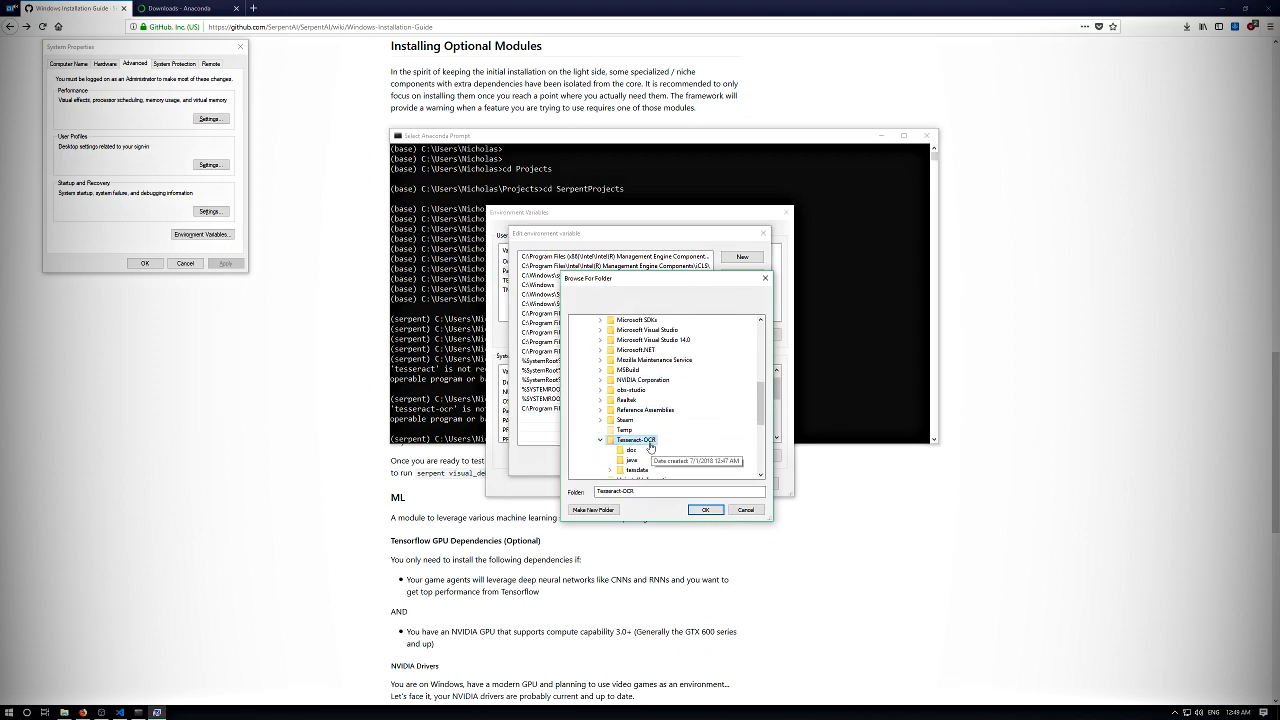
pyautogui.click(700, 510)
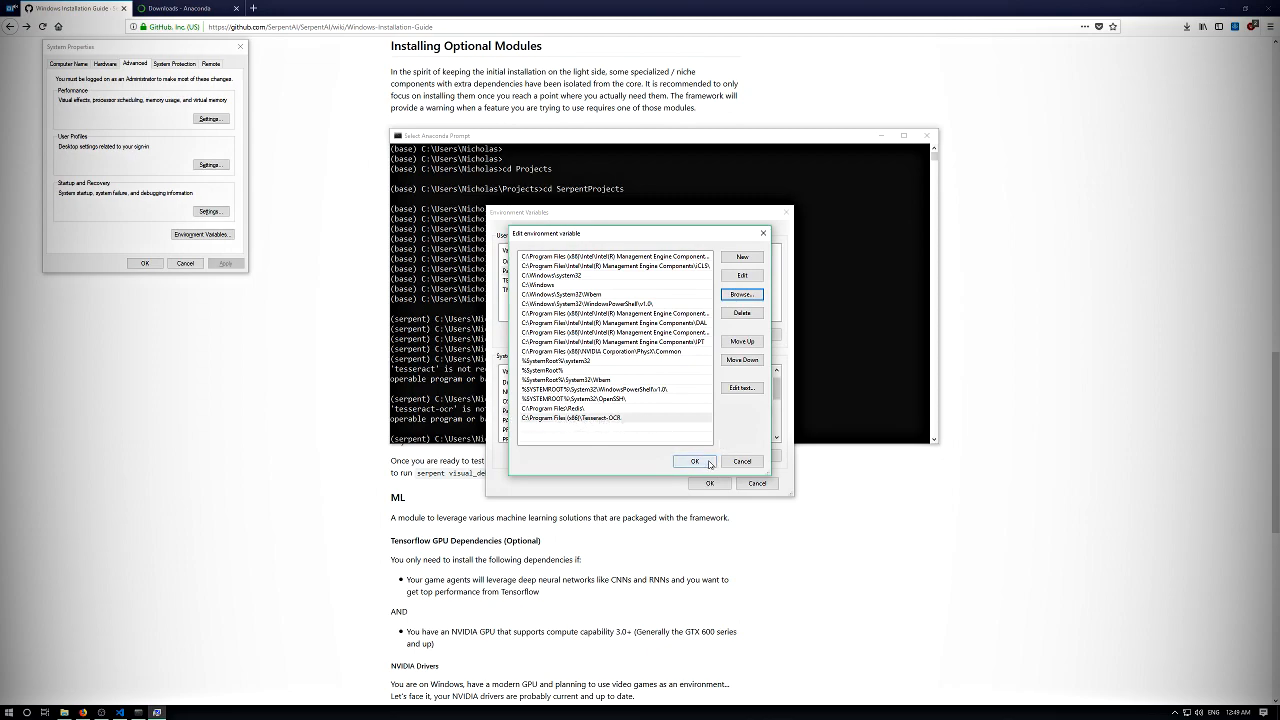
# - Save the edited system Path variable and close the Environment Variables and System Properties dialogs
pyautogui.click(698, 462)
pyautogui.click(711, 483)
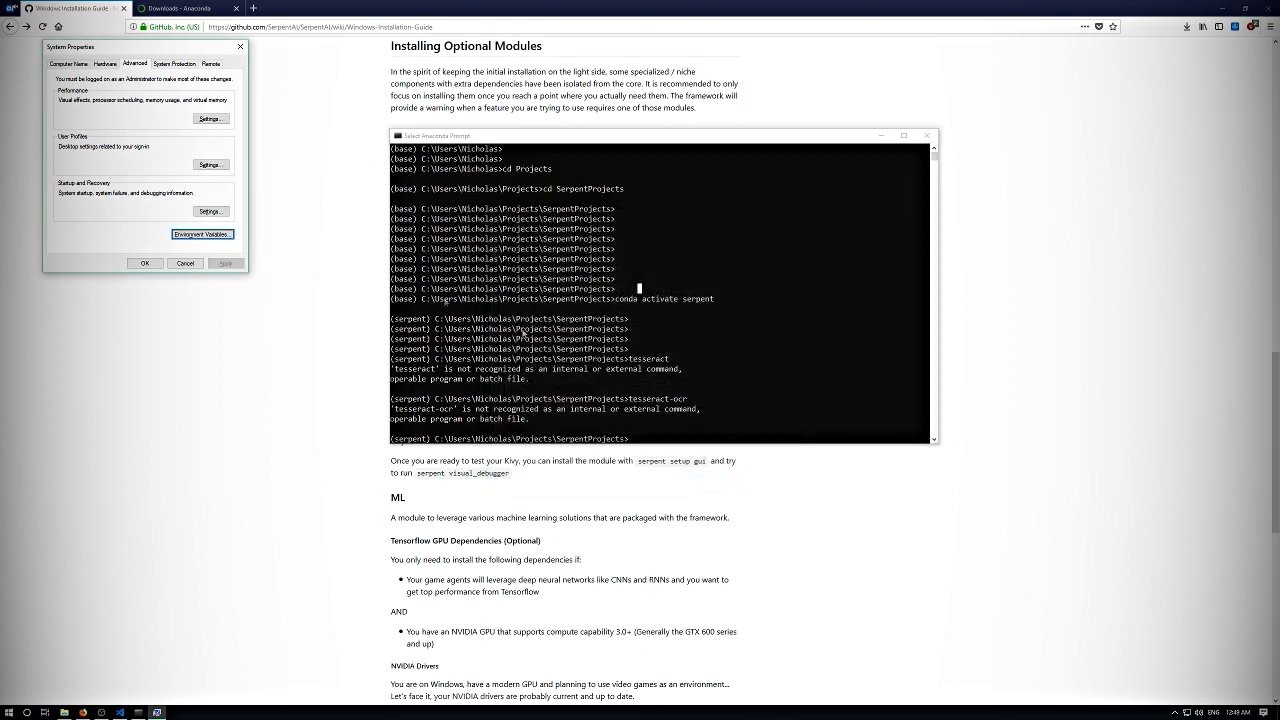
pyautogui.click(240, 46)
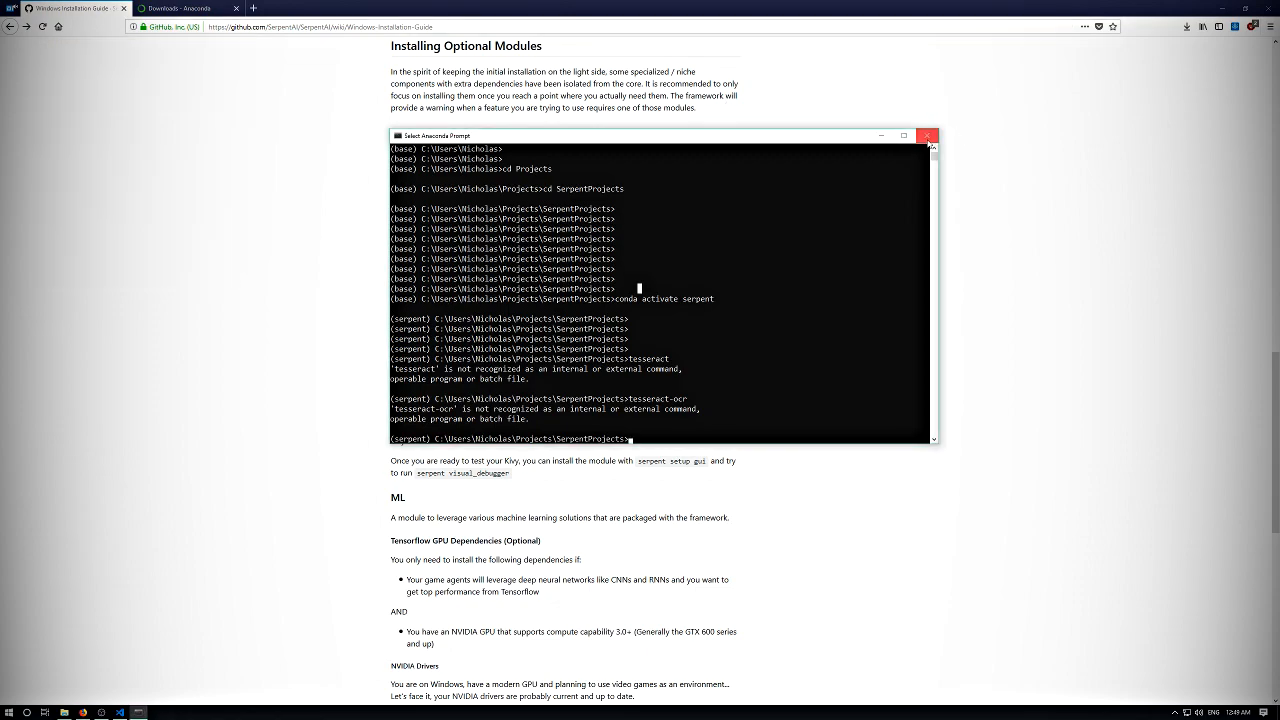
# - Close the old Anaconda Prompt and open a fresh Anaconda Prompt session
pyautogui.click(926, 135)
pyautogui.click(6, 710)
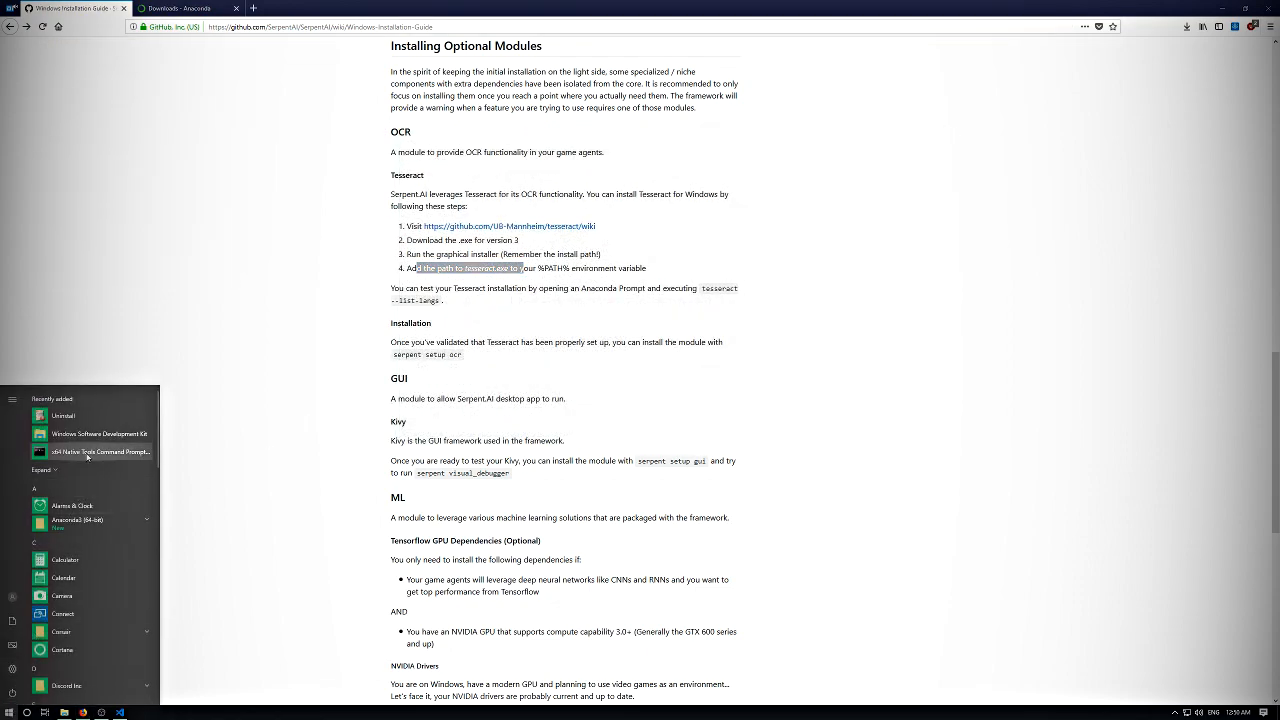
pyautogui.scroll(-5, 73, 491)
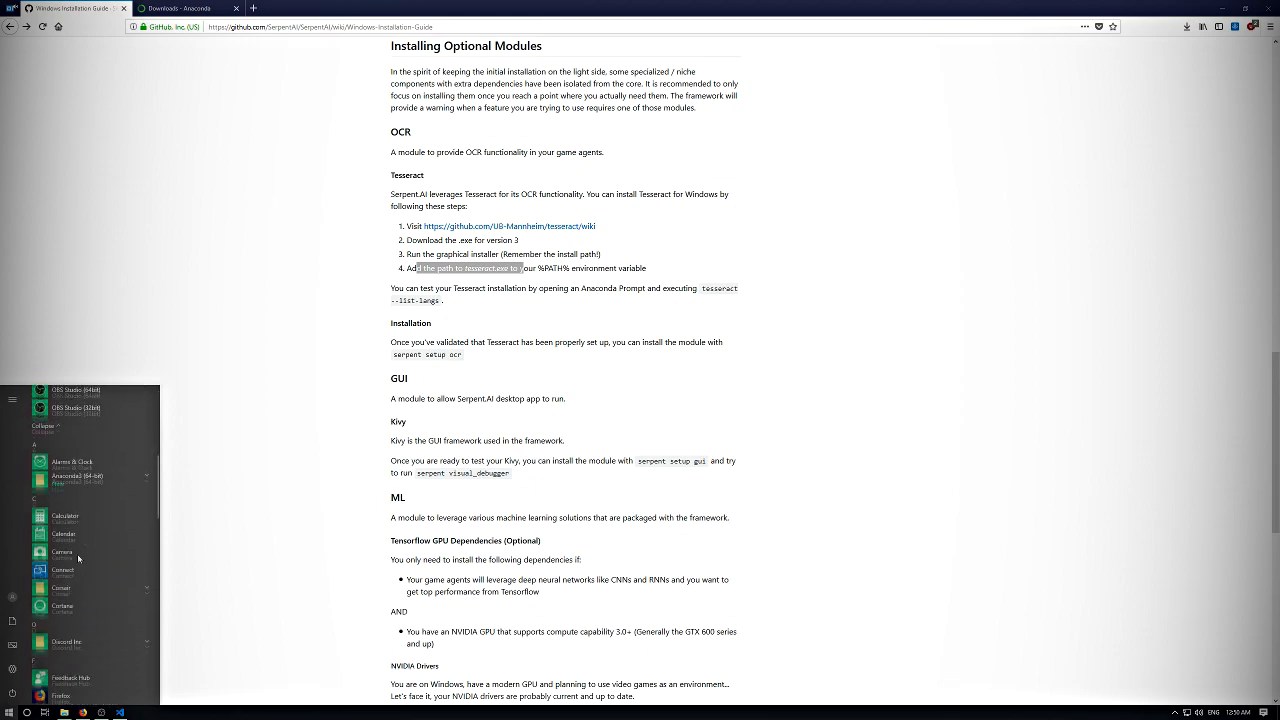
pyautogui.scroll(-1, 65, 514)
pyautogui.write('ana')
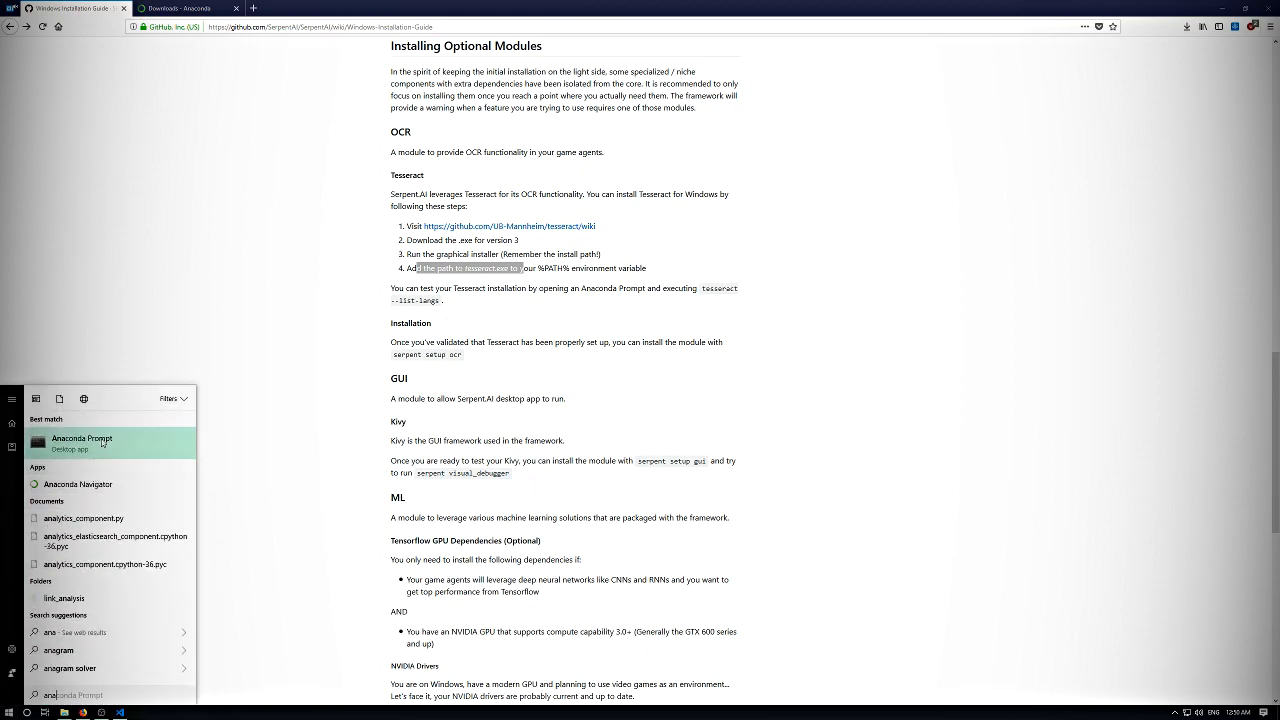
pyautogui.click(101, 442)
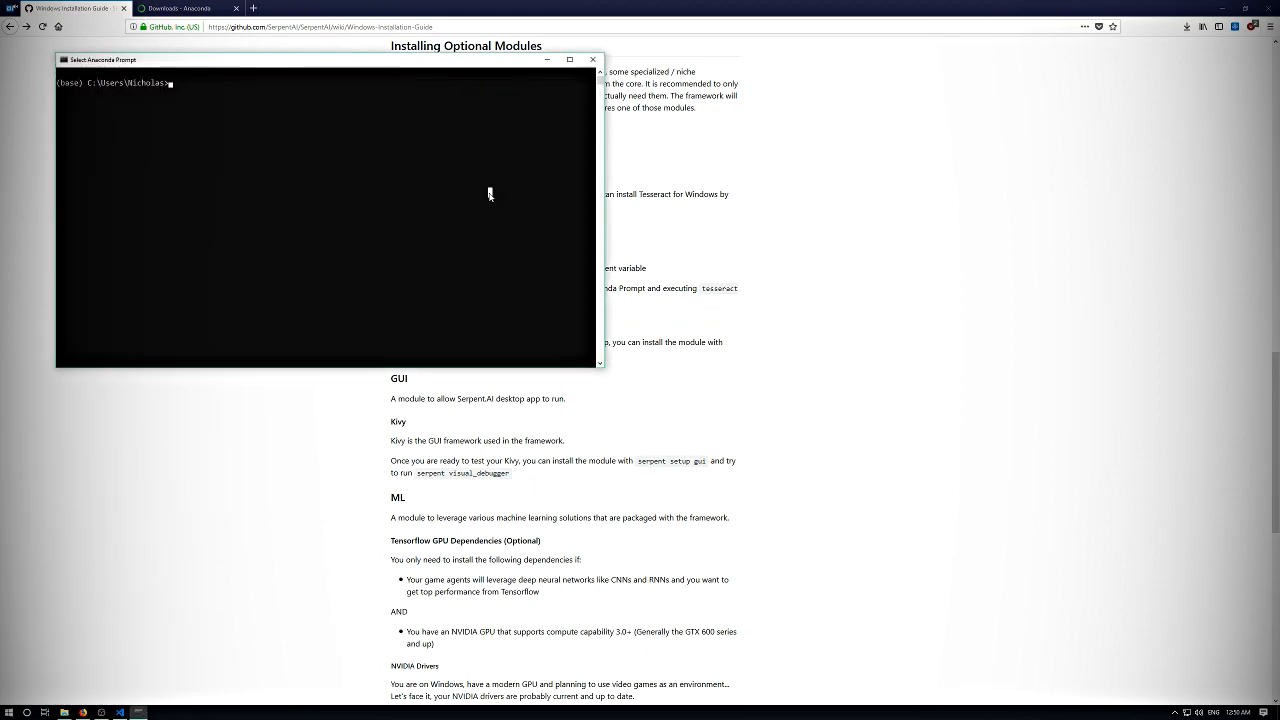
pyautogui.press('Return')
pyautogui.press('Return')
pyautogui.press('Return')
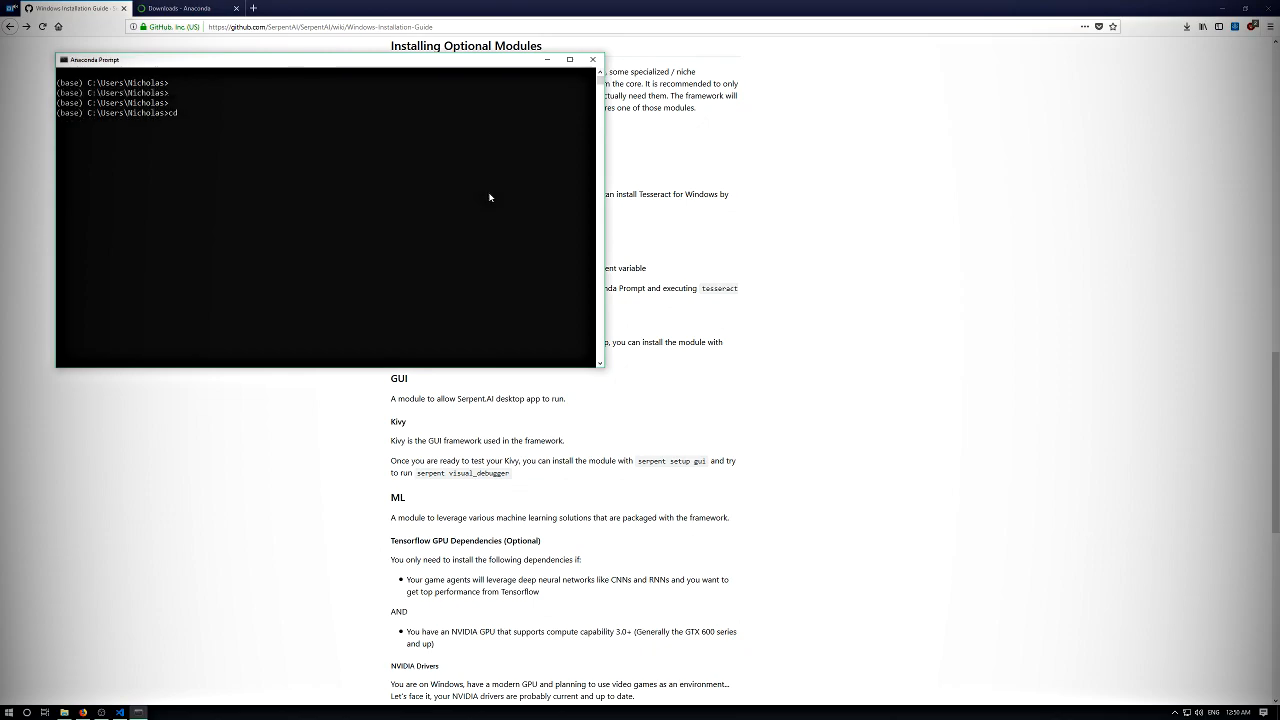
# - Change the working directory to Projects, and from there into its SerpentProjects subfolder
pyautogui.write('cd Projects')
pyautogui.press('Return')
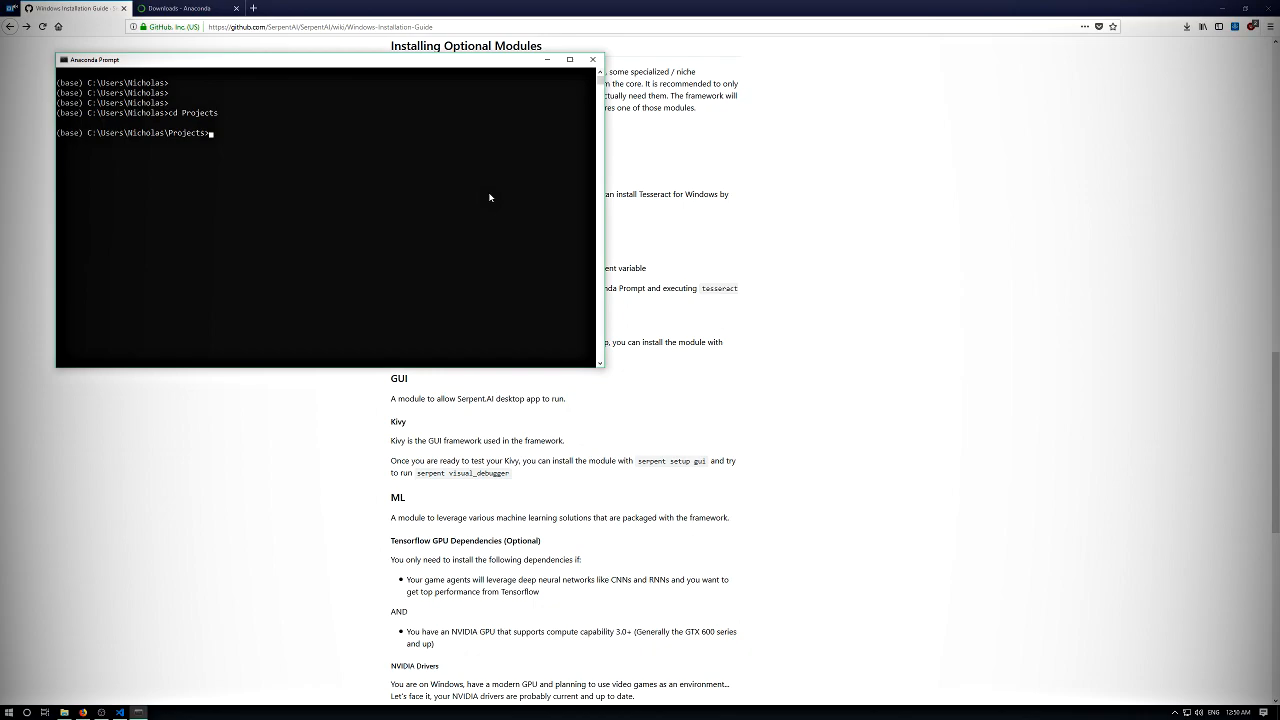
pyautogui.write('cd Seer')
pyautogui.press('BackSpace')
pyautogui.press('BackSpace')
pyautogui.write('rp')
pyautogui.press('Tab')
pyautogui.press('Return')
pyautogui.press('Return')
pyautogui.press('Return')
pyautogui.press('Return')
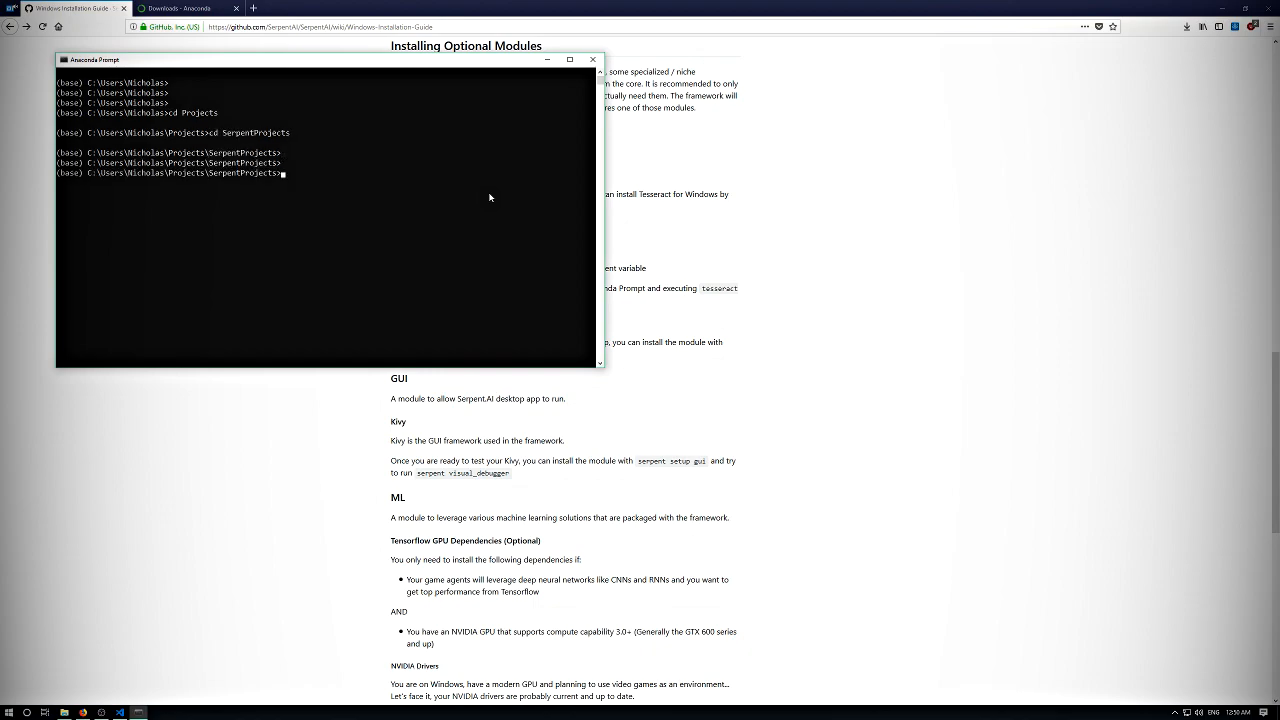
# - Activate the serpent Conda environment with "conda activate serpent"
pyautogui.write('conda a')
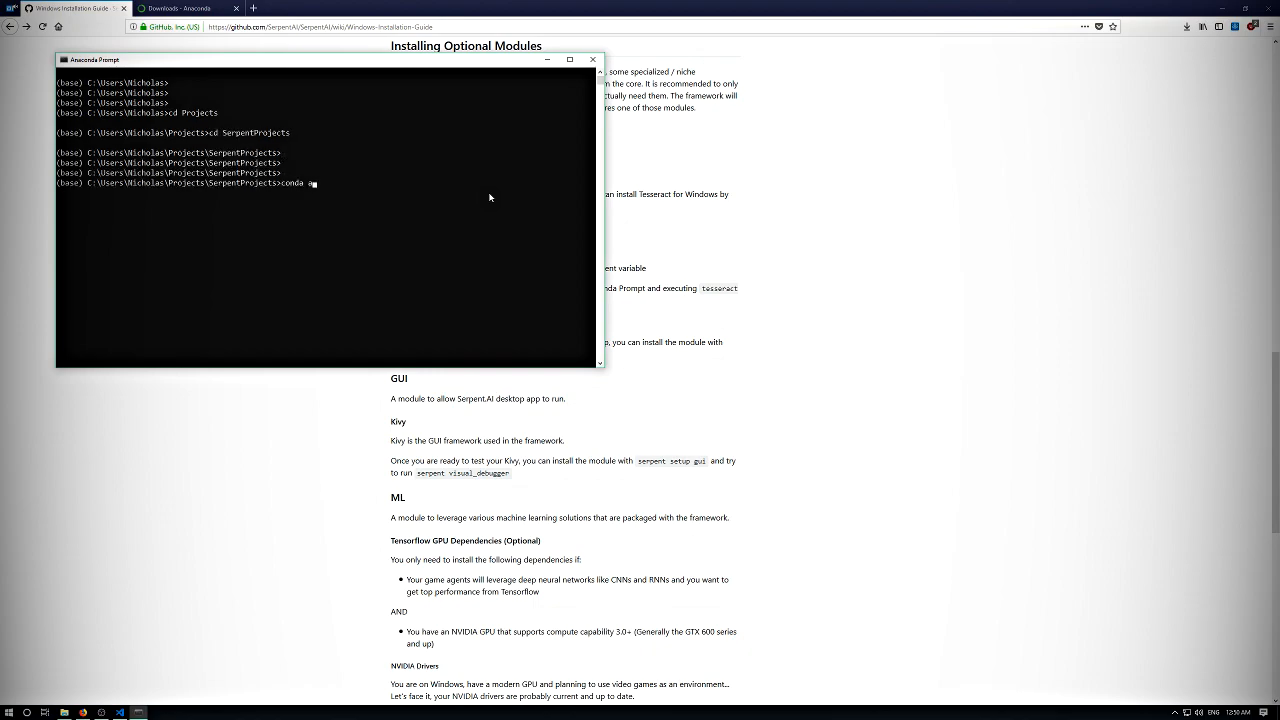
pyautogui.write('ctivate serpent')
pyautogui.press('Return')
pyautogui.press('Return')
pyautogui.press('Return')
pyautogui.press('Return')
pyautogui.press('Return')
# - Test the Tesseract installation with "tesseract --list-languages", and review its output beside the guide's OCR section
pyautogui.write('tesserac')
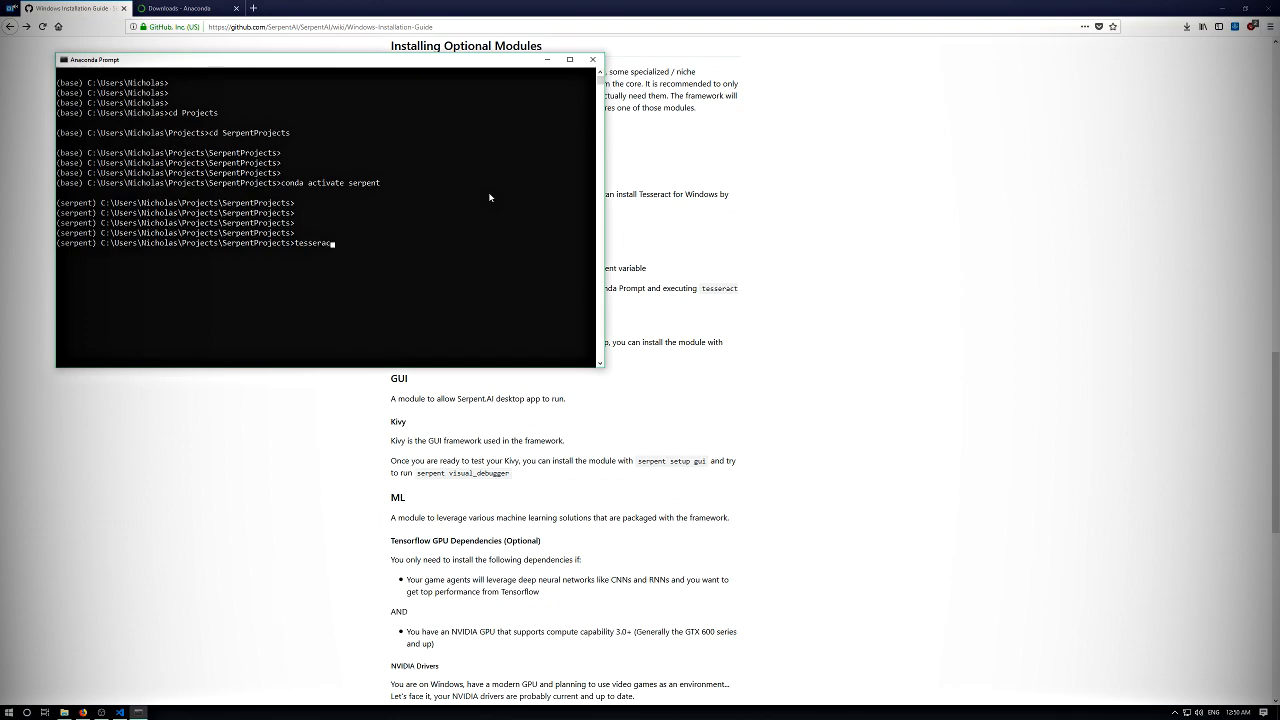
pyautogui.write('t --list-languages')
pyautogui.press('Return')
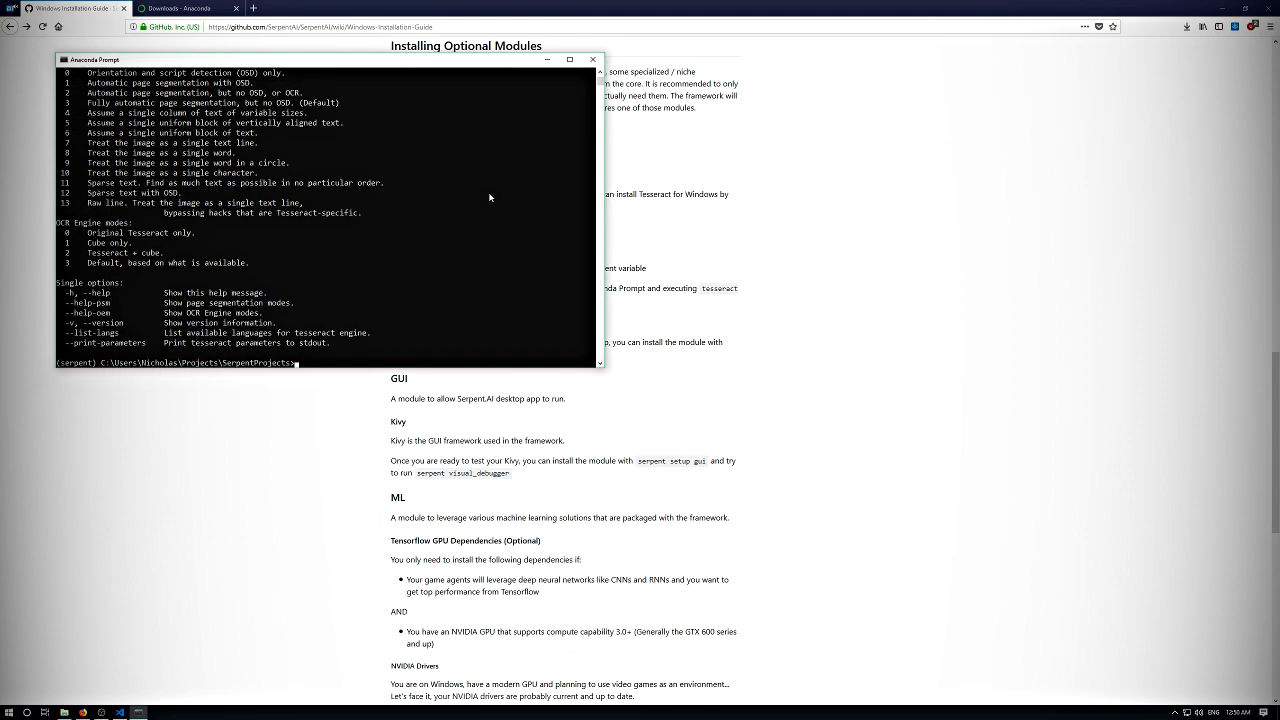
pyautogui.moveTo(333, 60); pyautogui.dragTo(628, 108)
pyautogui.scroll(12, 529, 209)
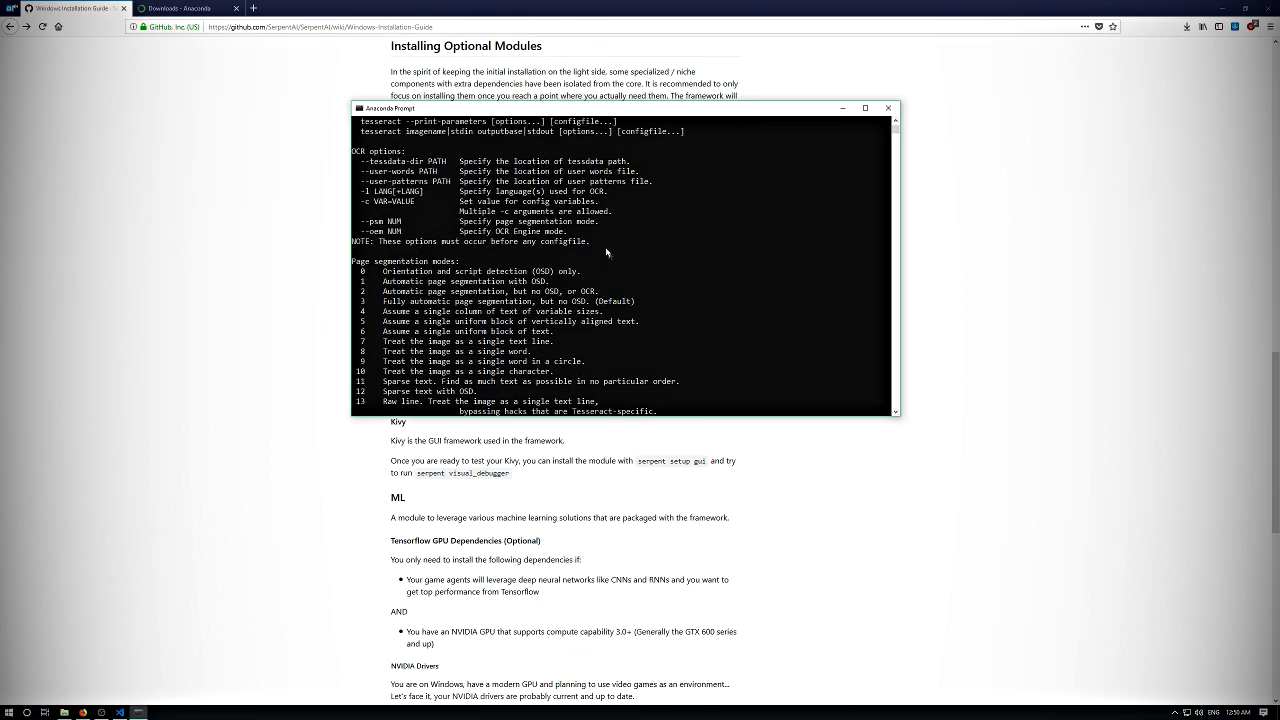
pyautogui.scroll(1, 529, 209)
pyautogui.moveTo(492, 108); pyautogui.dragTo(694, 115)
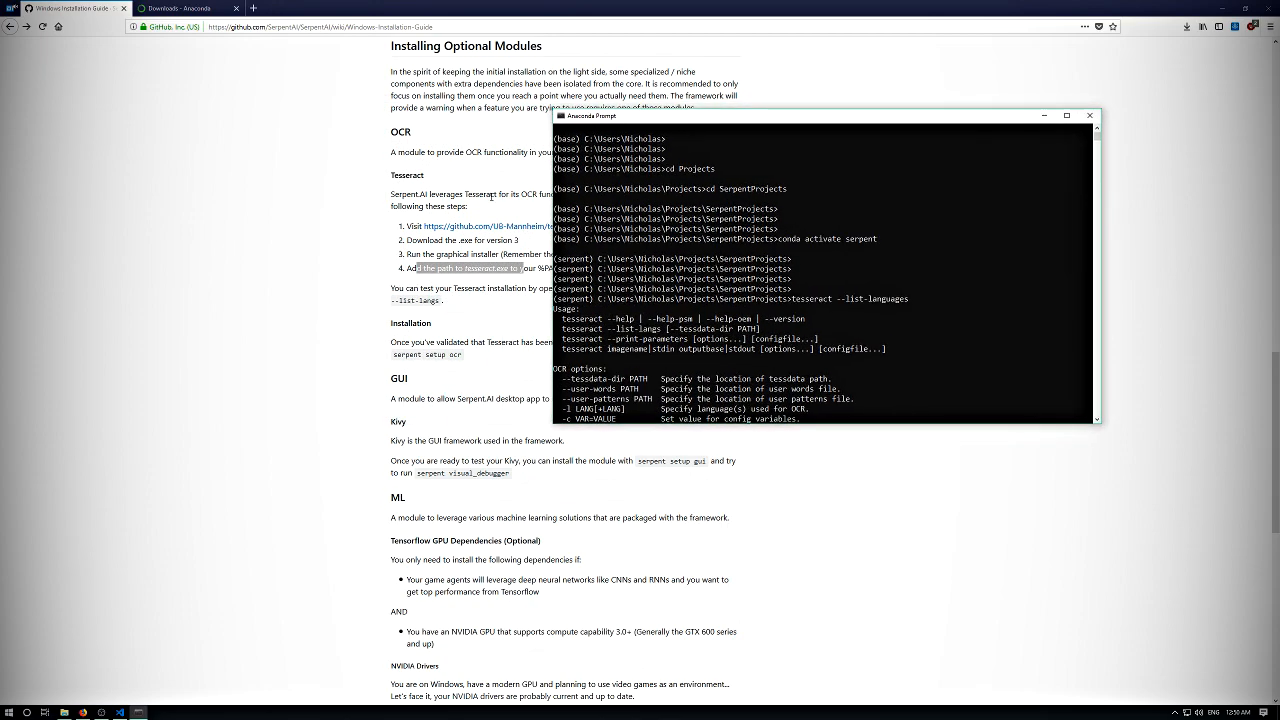
pyautogui.moveTo(651, 116); pyautogui.dragTo(762, 79)
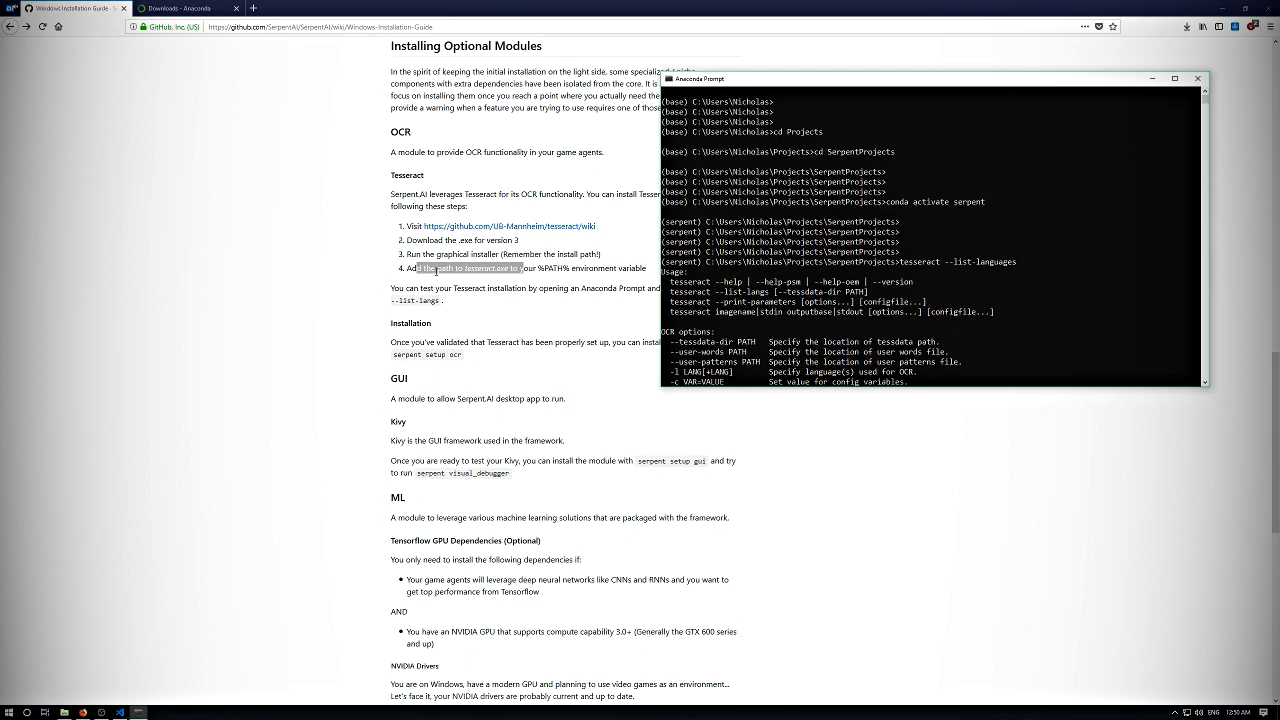
pyautogui.moveTo(778, 82); pyautogui.dragTo(686, 96)
# - Install the OCR module by running "serpent setup ocr" and continuing past its wiki notice
pyautogui.click(725, 195)
pyautogui.press('Return')
pyautogui.press('Return')
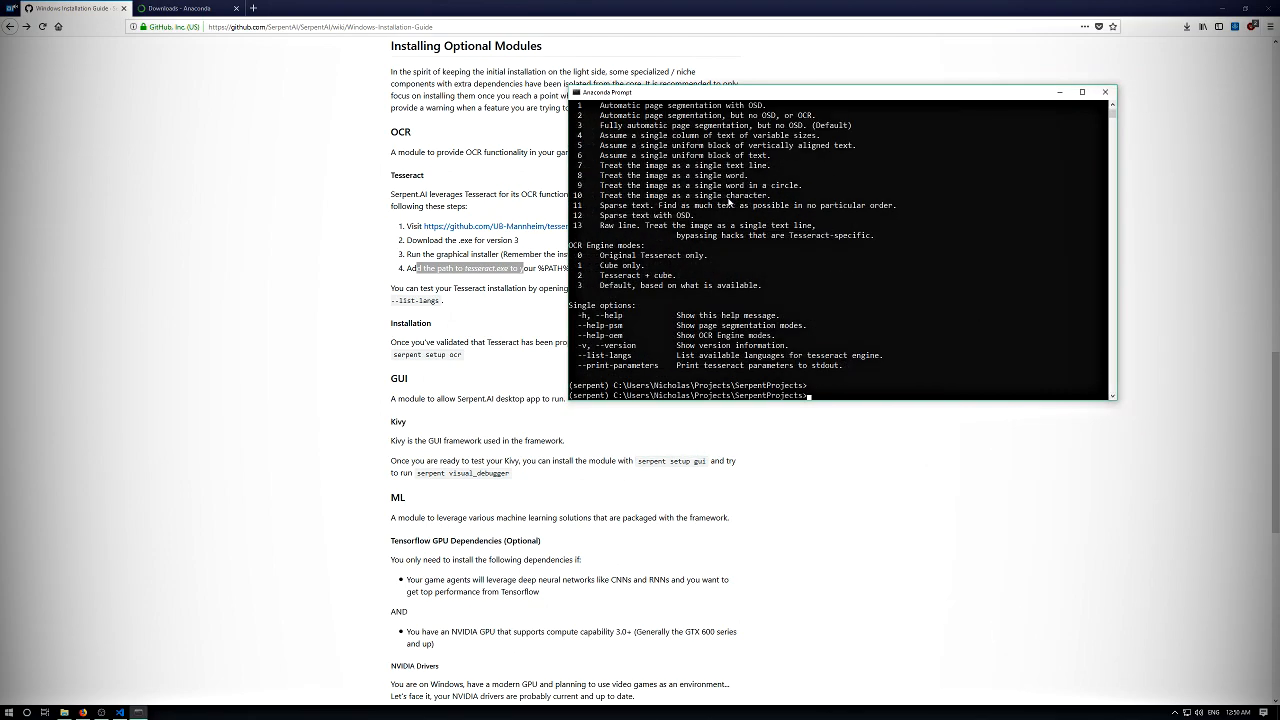
pyautogui.press('Return')
pyautogui.press('Return')
pyautogui.press('Up')
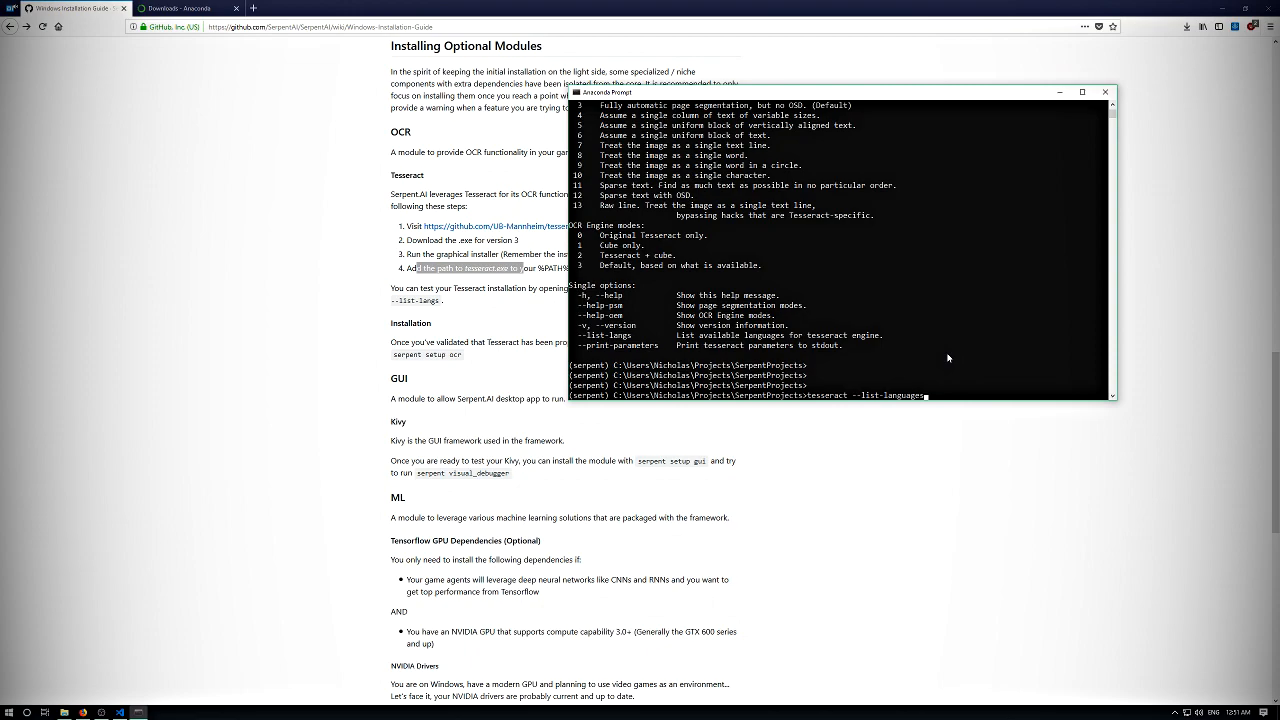
pyautogui.press('BackSpace')
pyautogui.press('BackSpace')
pyautogui.press('BackSpace')
pyautogui.press('BackSpace')
pyautogui.press('BackSpace')
pyautogui.press('BackSpace')
pyautogui.press('BackSpace')
pyautogui.press('BackSpace')
pyautogui.press('BackSpace')
pyautogui.press('BackSpace')
pyautogui.press('BackSpace')
pyautogui.press('BackSpace')
pyautogui.press('BackSpace')
pyautogui.press('BackSpace')
pyautogui.press('BackSpace')
pyautogui.press('BackSpace')
pyautogui.press('BackSpace')
pyautogui.press('BackSpace')
pyautogui.press('BackSpace')
pyautogui.press('BackSpace')
pyautogui.write('serpent setup ocr')
pyautogui.press('Return')
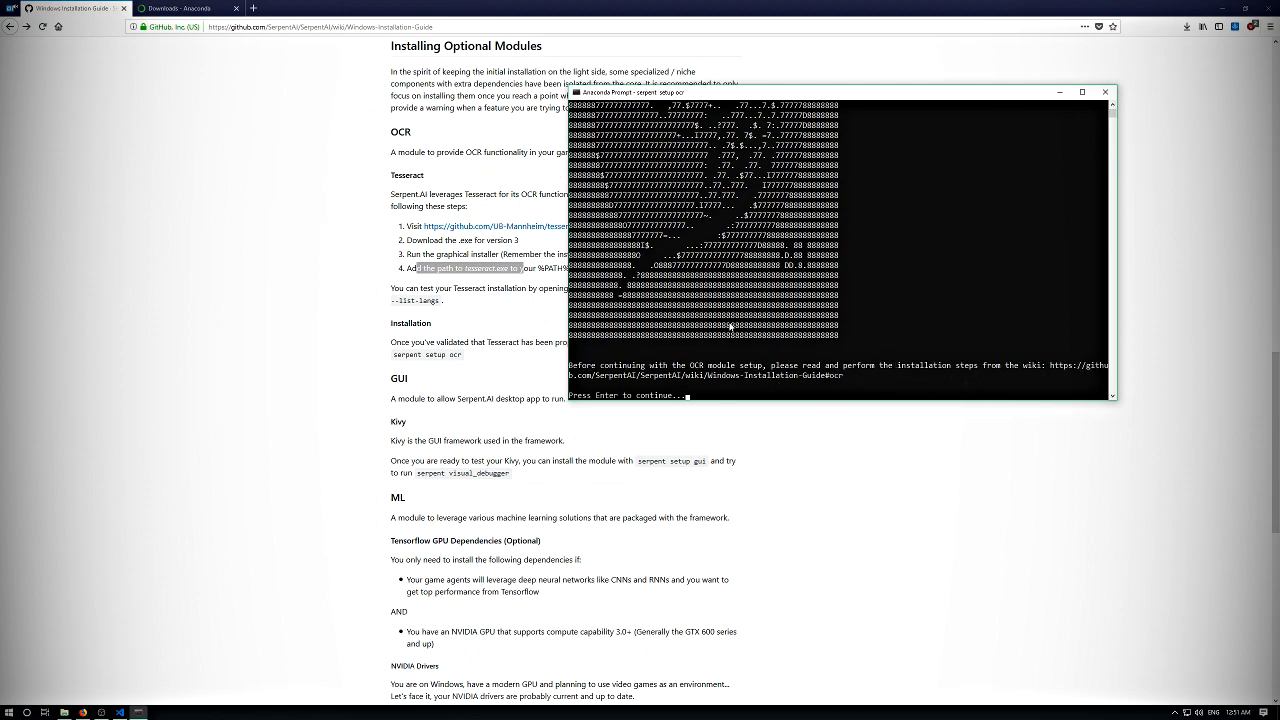
pyautogui.press('Return')
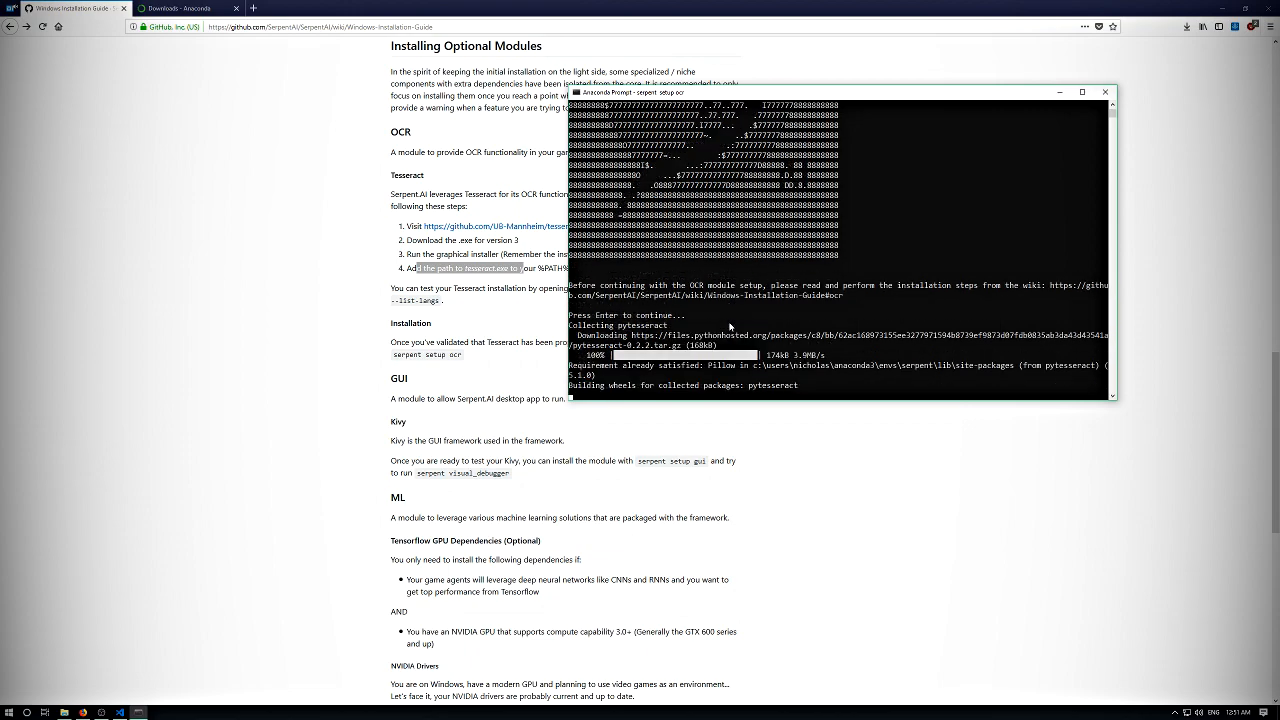
pyautogui.press('Return')
pyautogui.press('Return')
pyautogui.press('Return')
pyautogui.press('Return')
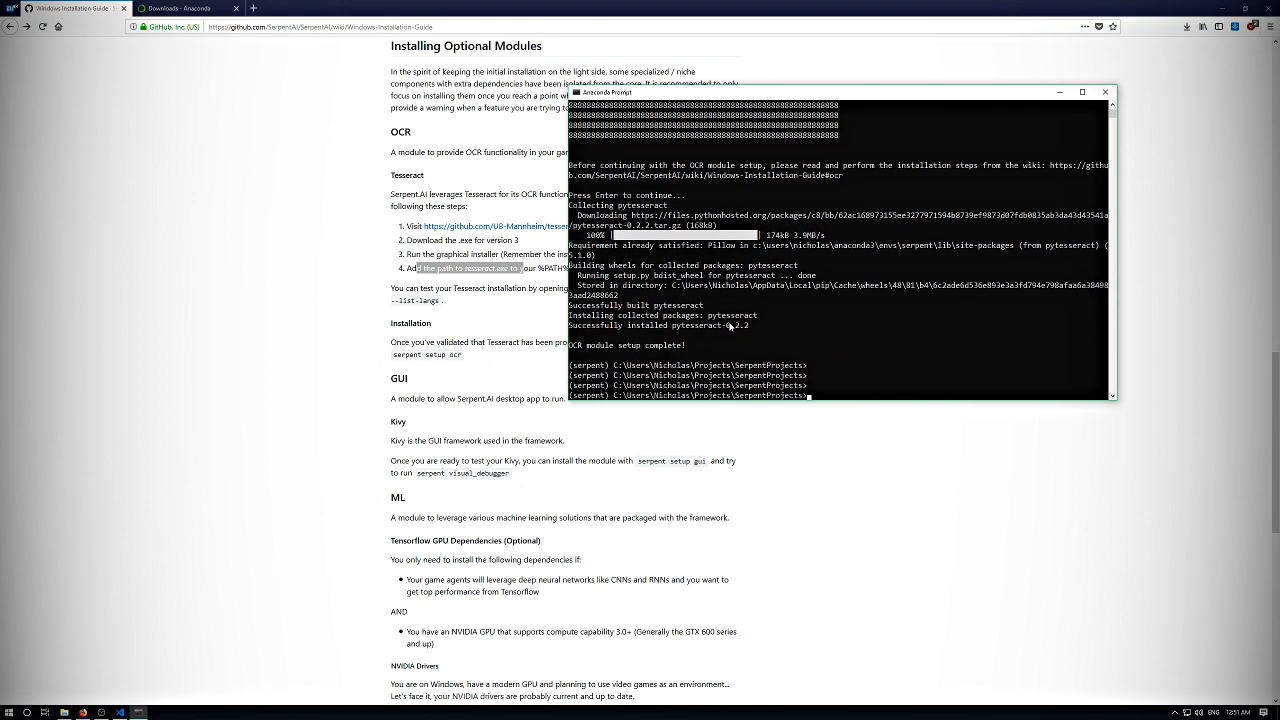
# - Check which optional Serpent.AI modules are installed by running "serpent modules"
pyautogui.press('Return')
pyautogui.press('Return')
pyautogui.press('Return')
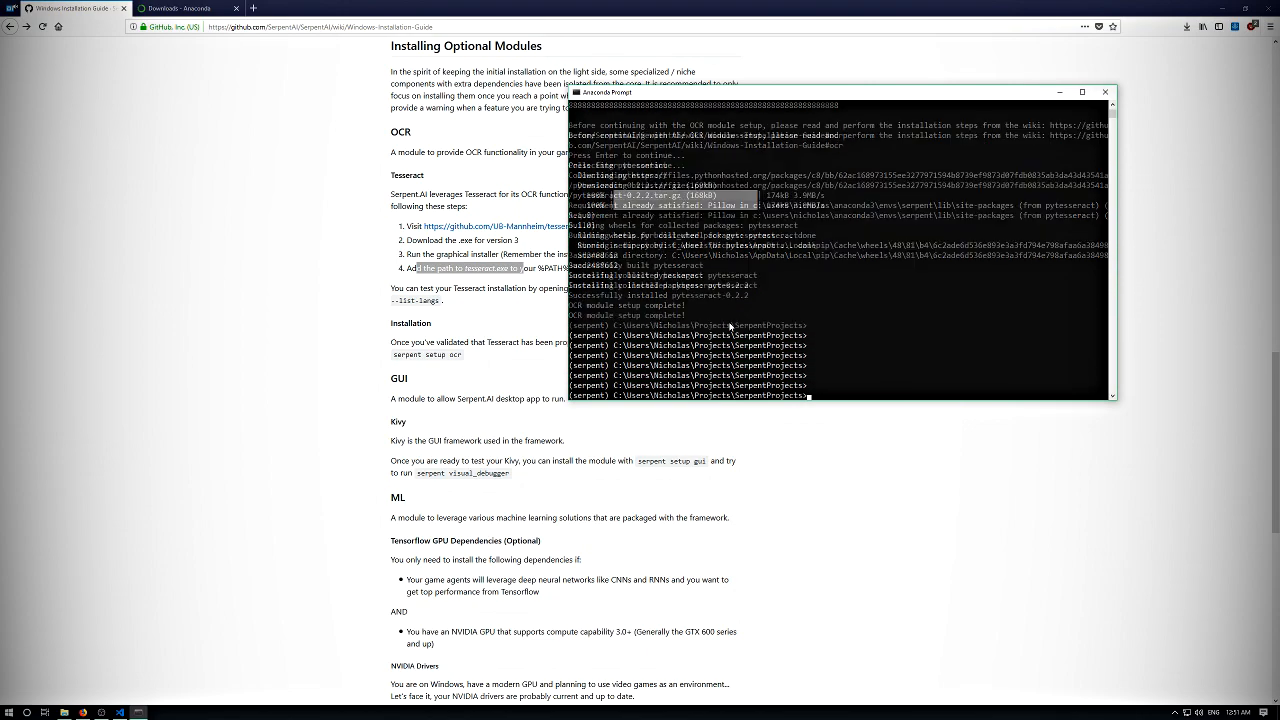
pyautogui.write('serpen')
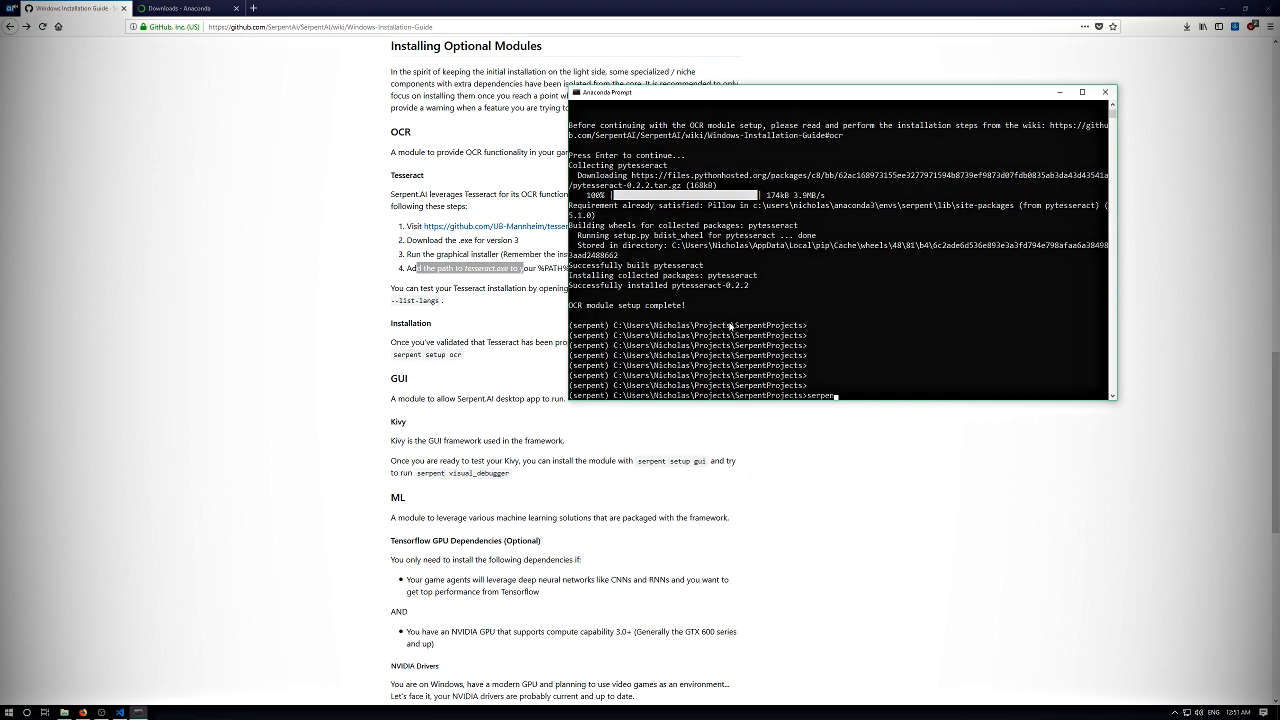
pyautogui.write('t modules')
pyautogui.press('Return')
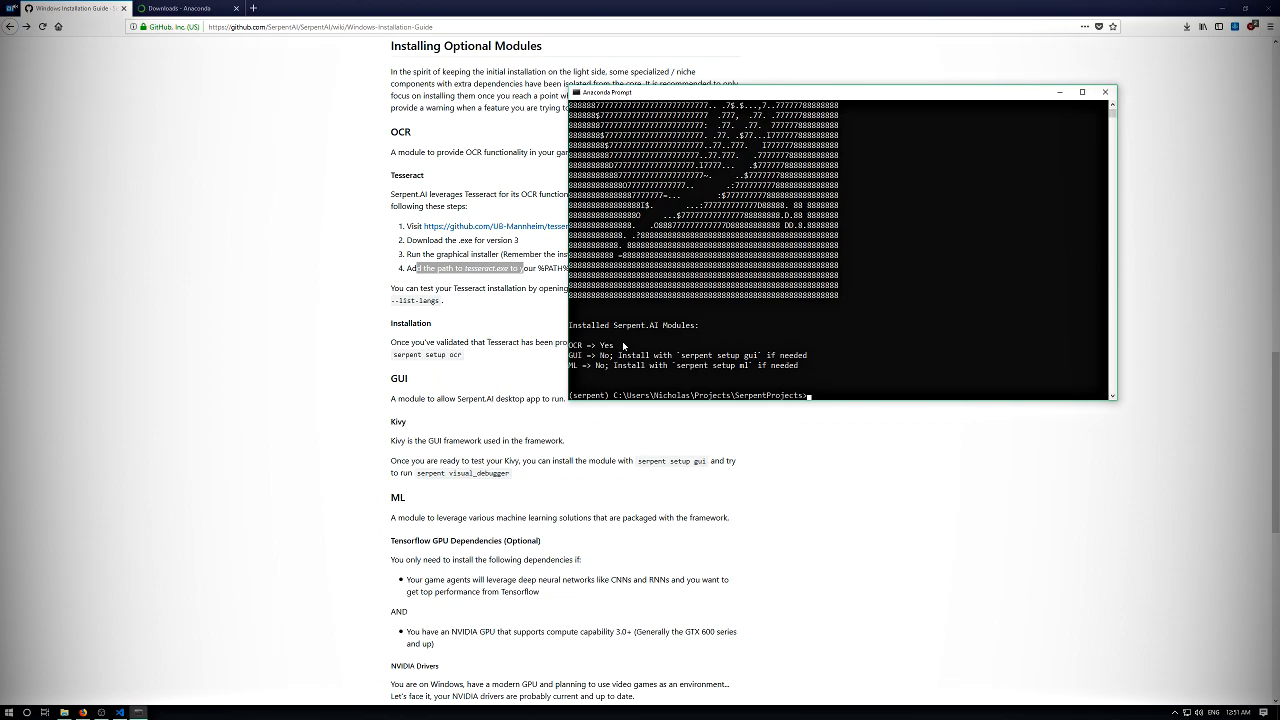
pyautogui.scroll(5, 496, 140)
pyautogui.scroll(5, 430, 390)
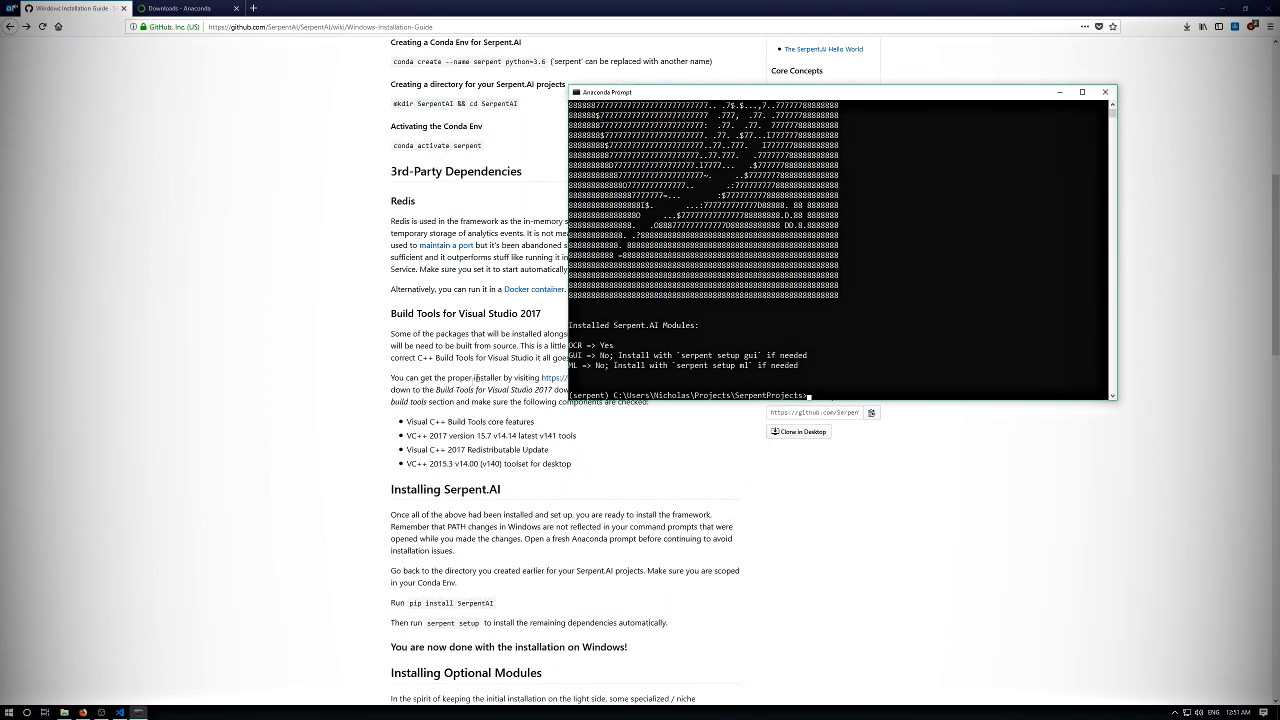
pyautogui.scroll(-10, 437, 335)
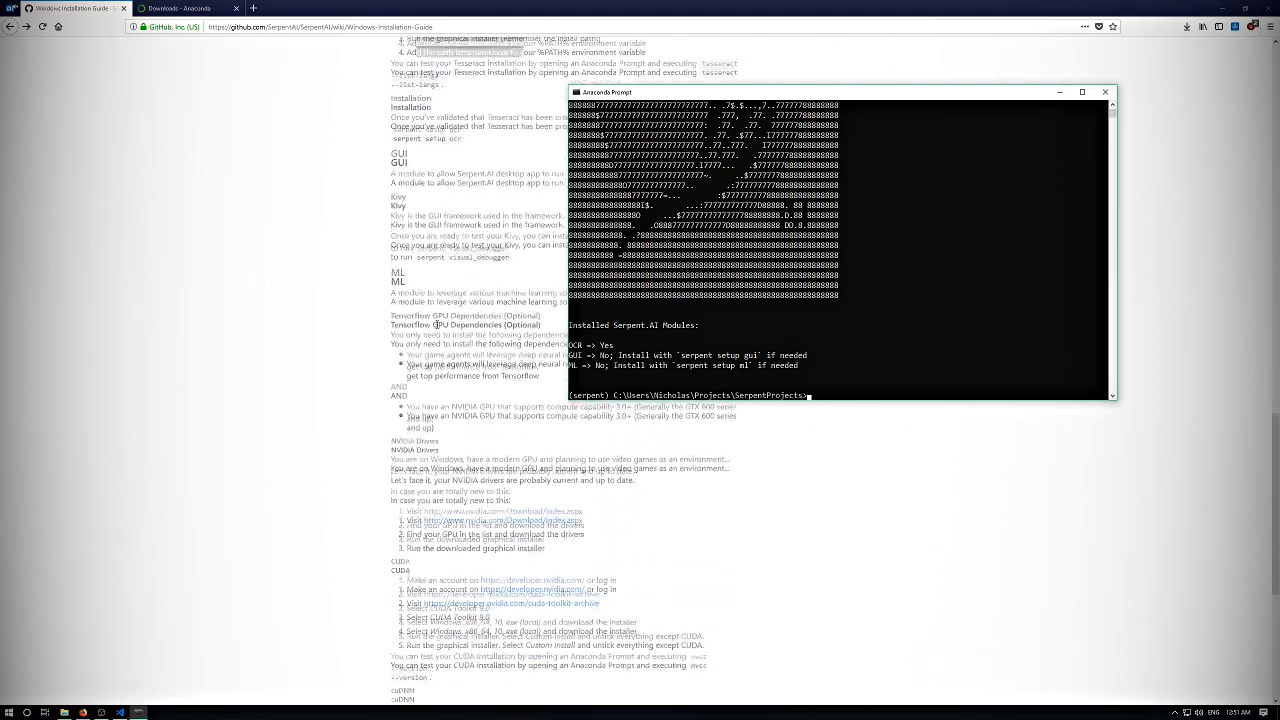
pyautogui.scroll(3, 447, 256)
pyautogui.moveTo(644, 98); pyautogui.dragTo(701, 195)
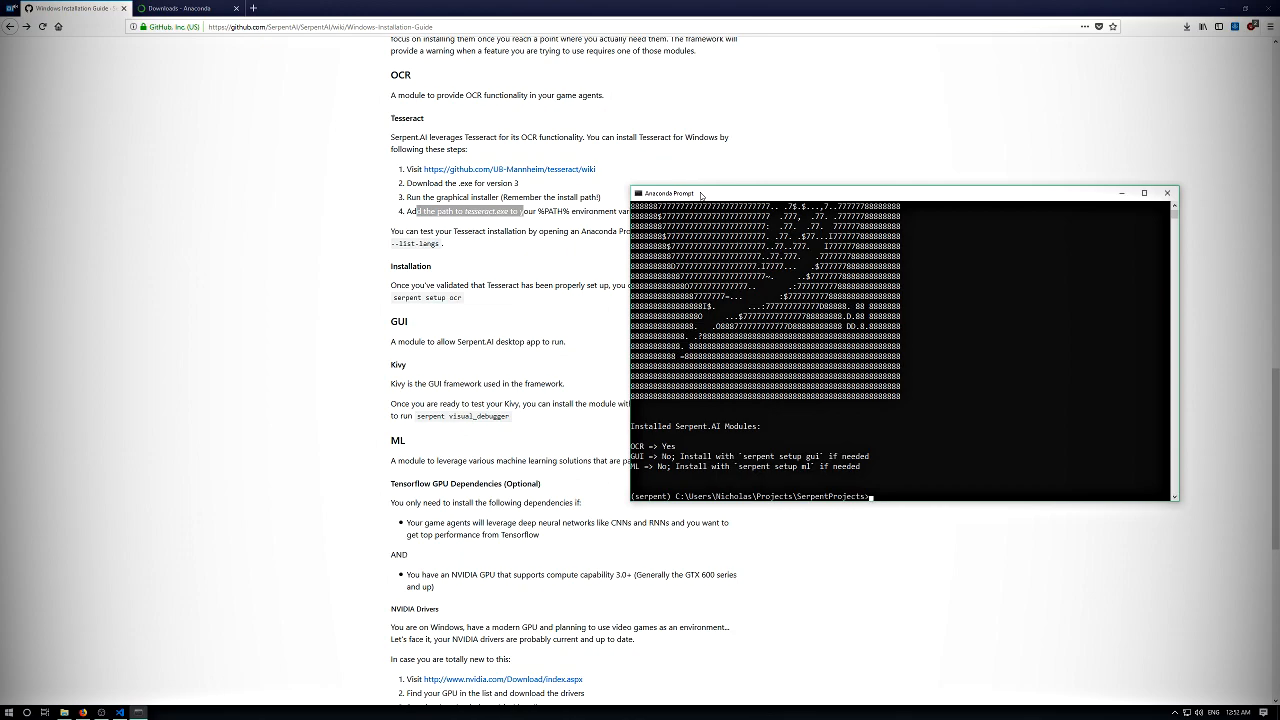
# - Open the Serpent_AI_Labs Twitch channel (twitch.tv/serpent_ai_labs) in a new browser tab
pyautogui.click(253, 8)
pyautogui.write('serp')
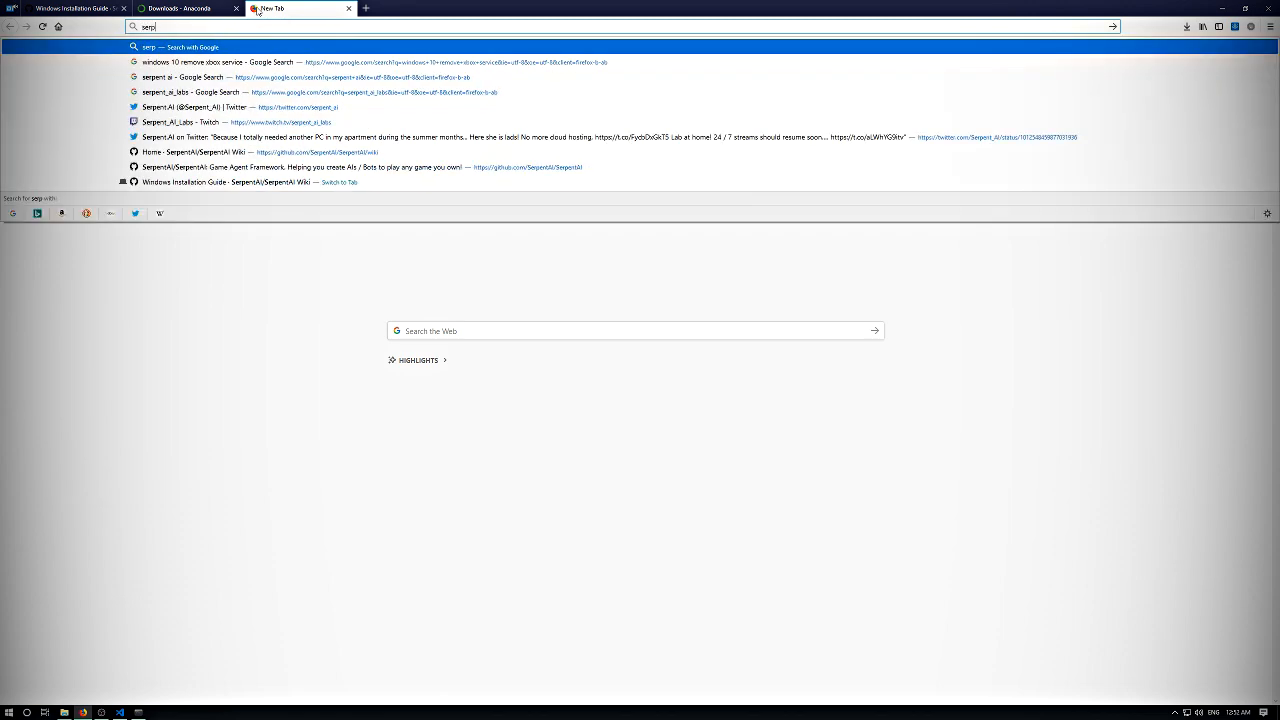
pyautogui.write('ent_ai_labs')
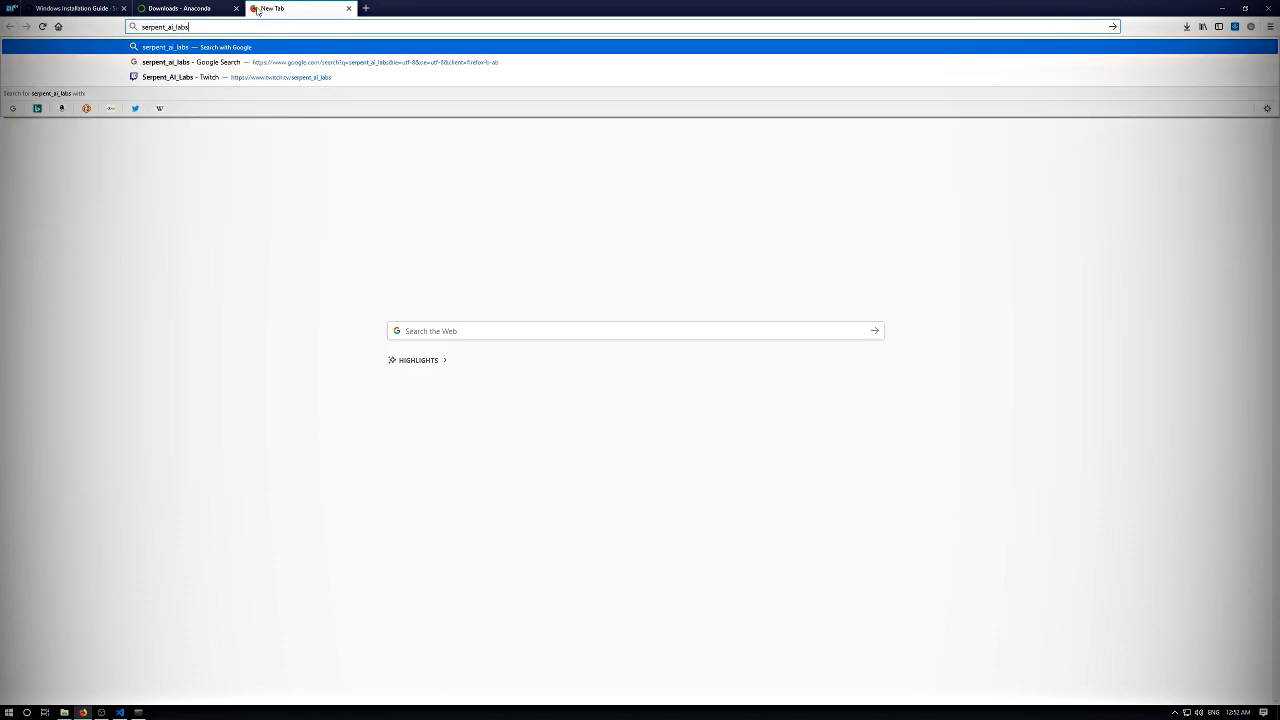
pyautogui.press('Down')
pyautogui.press('Down')
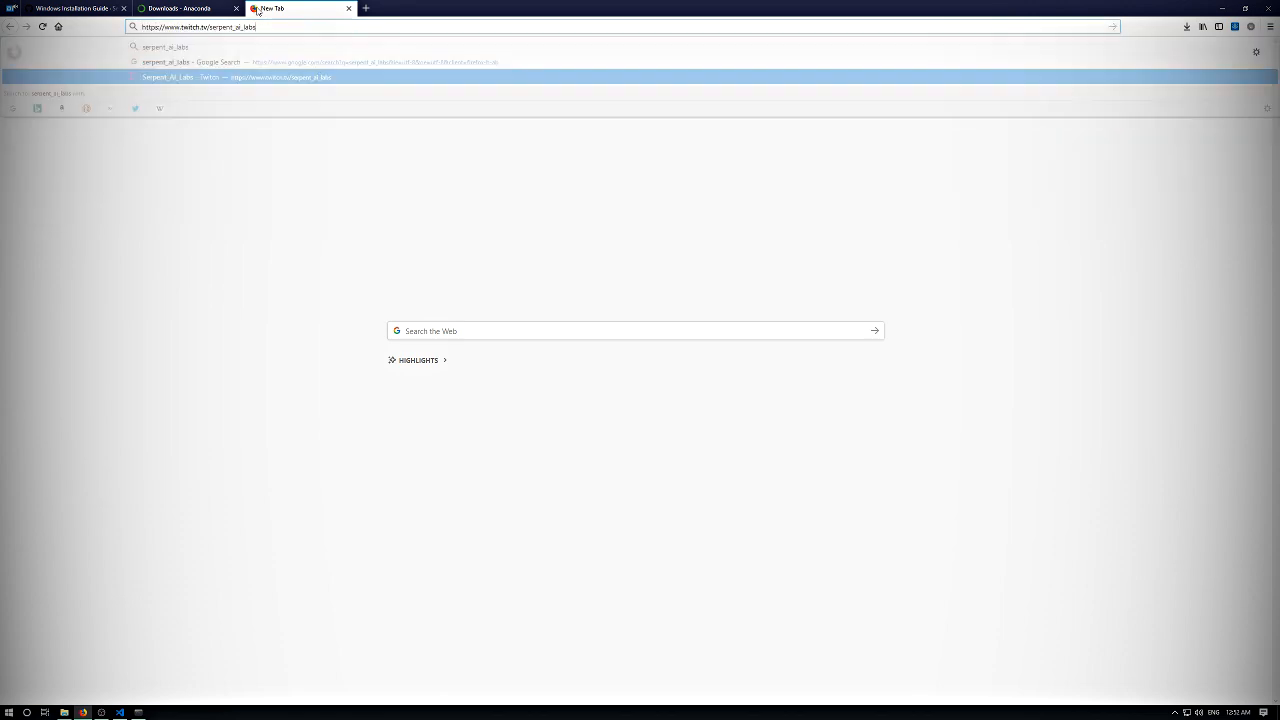
pyautogui.press('Return')
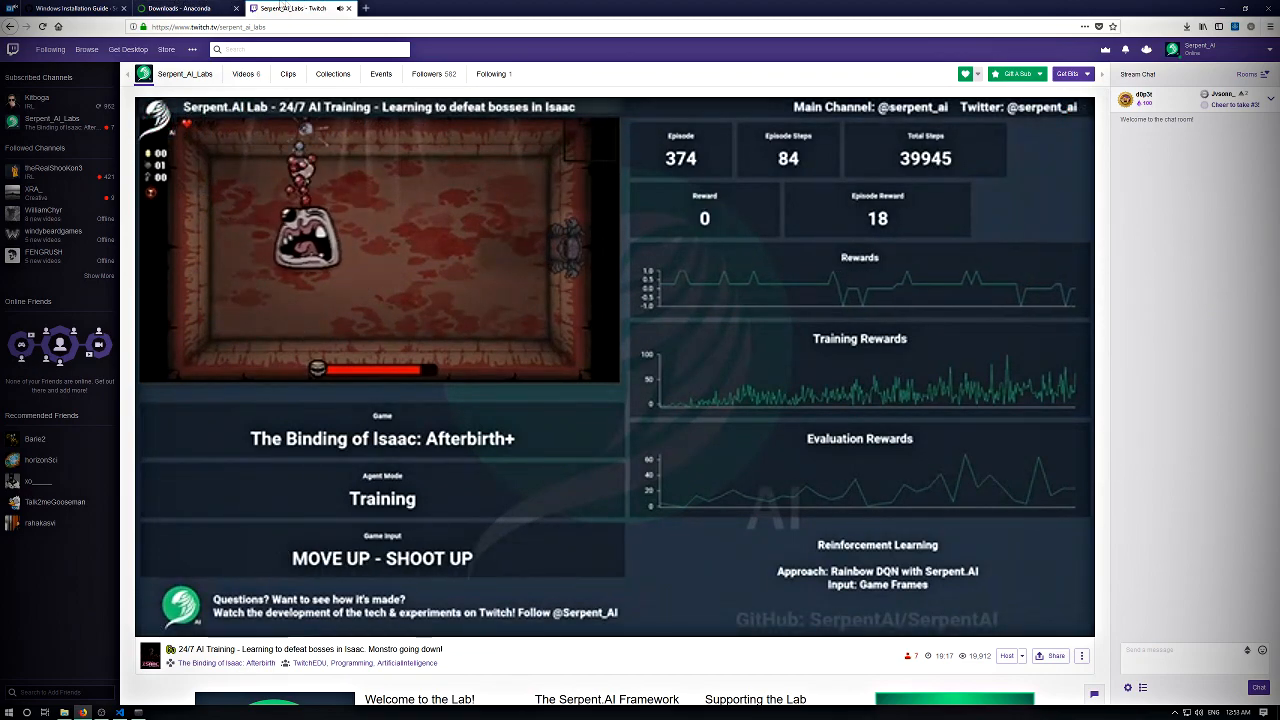
# - Close the Twitch and Anaconda Downloads tabs, and review the Kivy instructions in the guide's GUI section
pyautogui.middleClick(302, 4)
pyautogui.middleClick(193, 5)
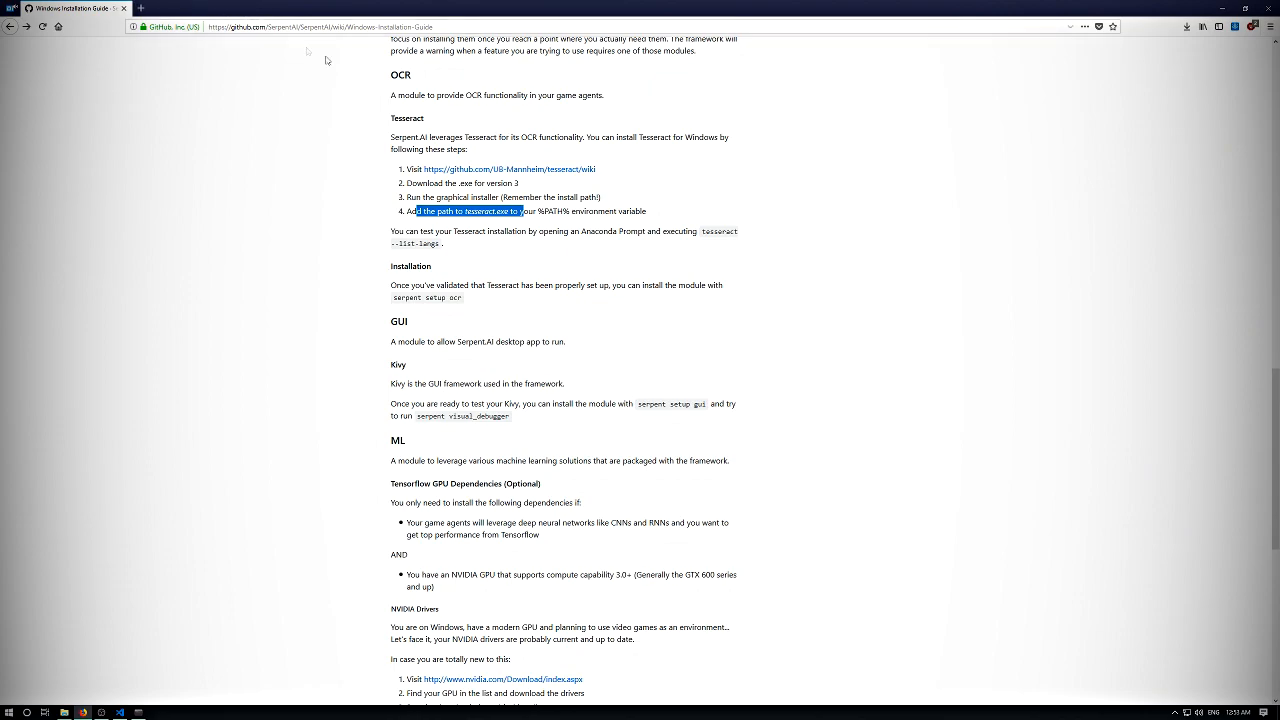
pyautogui.click(586, 250)
pyautogui.scroll(-3, 564, 280)
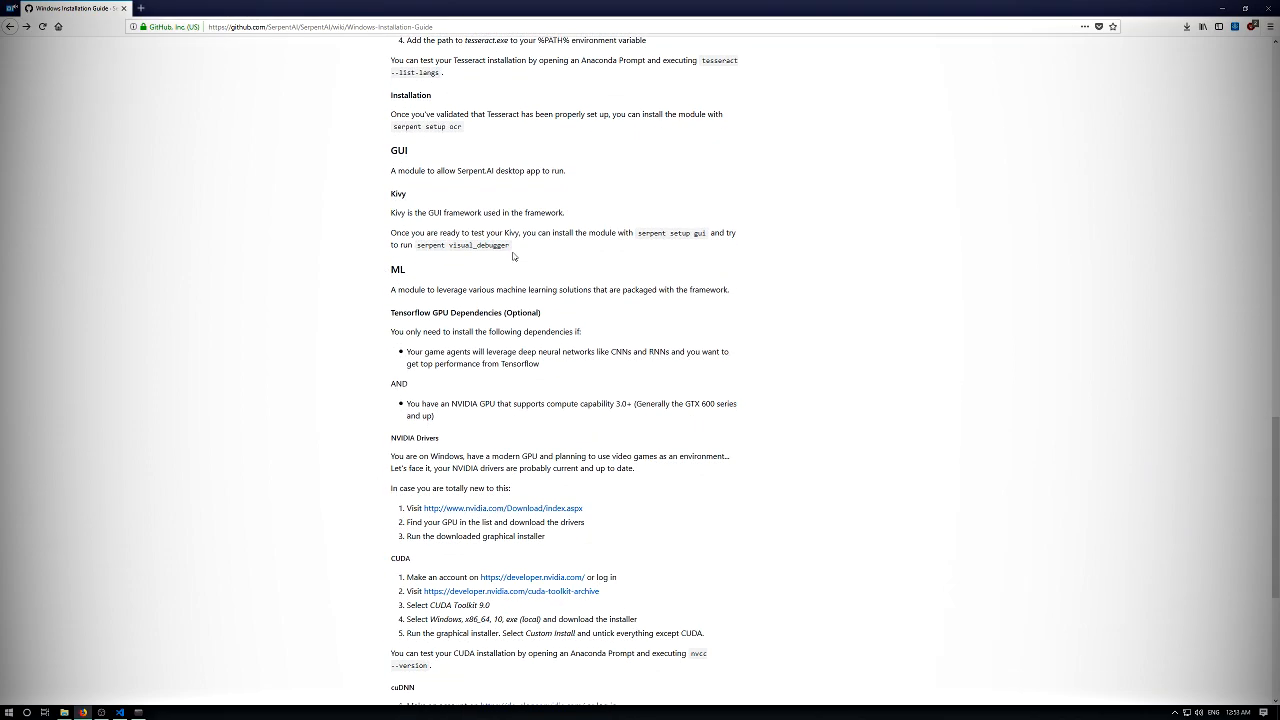
pyautogui.moveTo(405, 231); pyautogui.dragTo(541, 233)
pyautogui.click(417, 213)
pyautogui.click(528, 222)
pyautogui.click(541, 233)
# - Return to the Anaconda Prompt and install the GUI module with "serpent setup gui"
pyautogui.click(139, 712)
pyautogui.write('serpent) C:\\Users\\Nicholas\\Projects\\SerpentProjects>serpent setup gui')
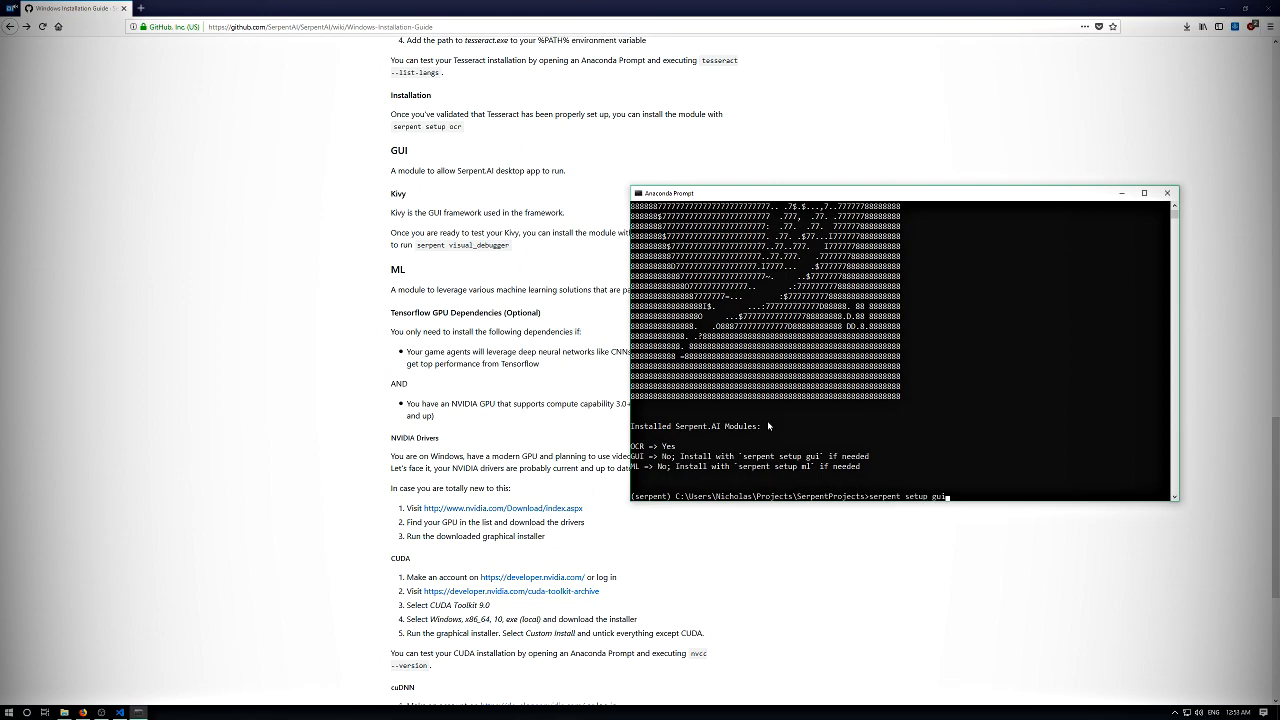
pyautogui.press('Return')
pyautogui.press('Return')
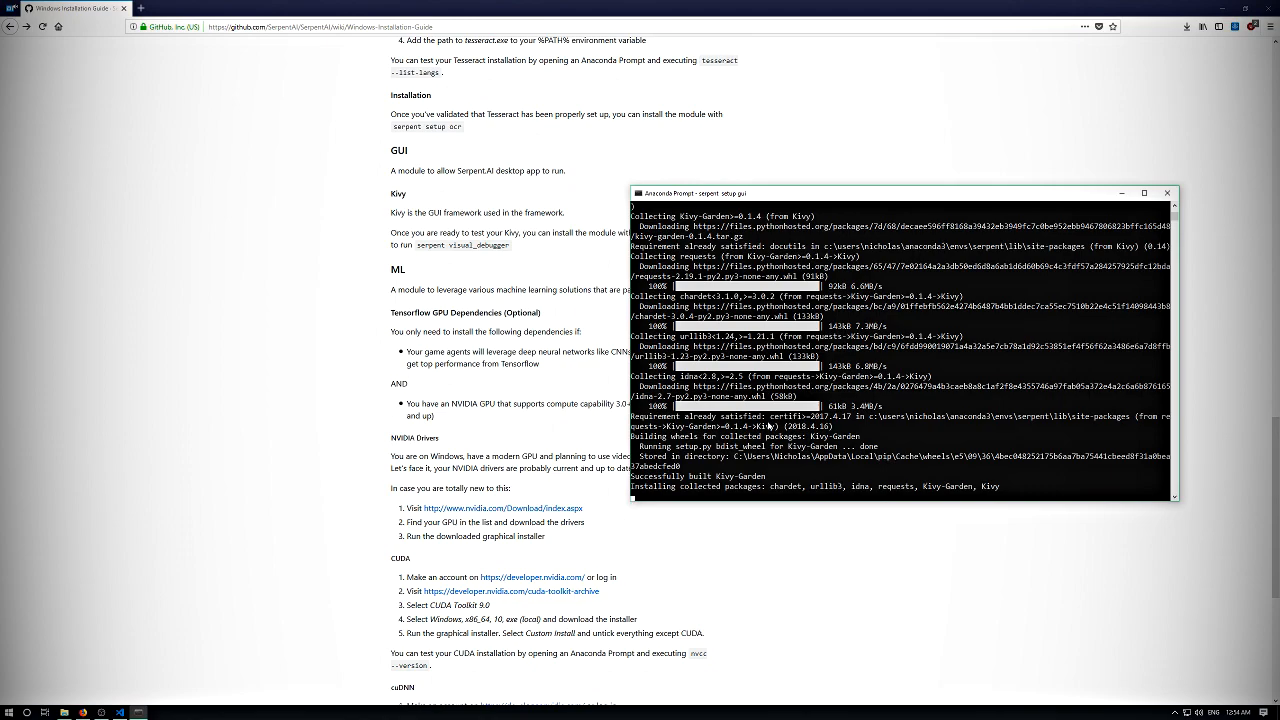
pyautogui.press('Return')
pyautogui.press('Return')
pyautogui.press('Return')
pyautogui.press('Return')
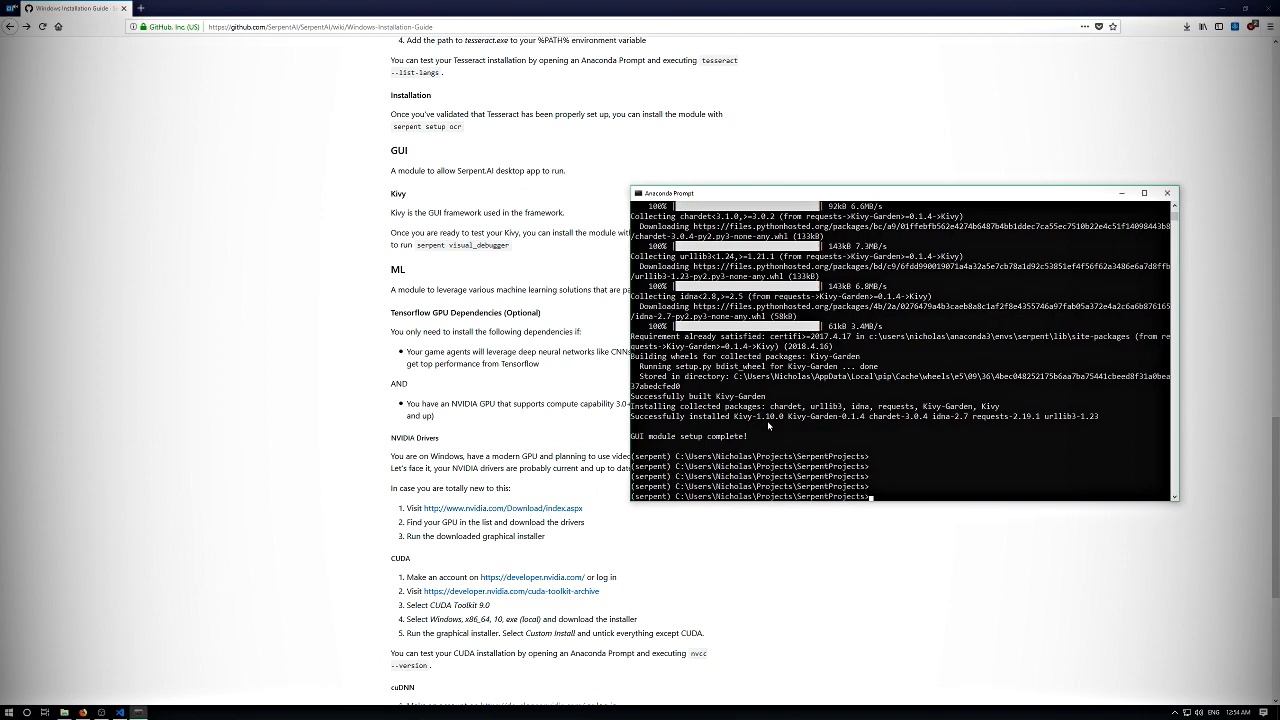
# - Check the installed Serpent.AI modules again by running "serpent modules" in the Anaconda Prompt
pyautogui.press('Return')
pyautogui.press('Return')
pyautogui.press('Return')
pyautogui.press('Return')
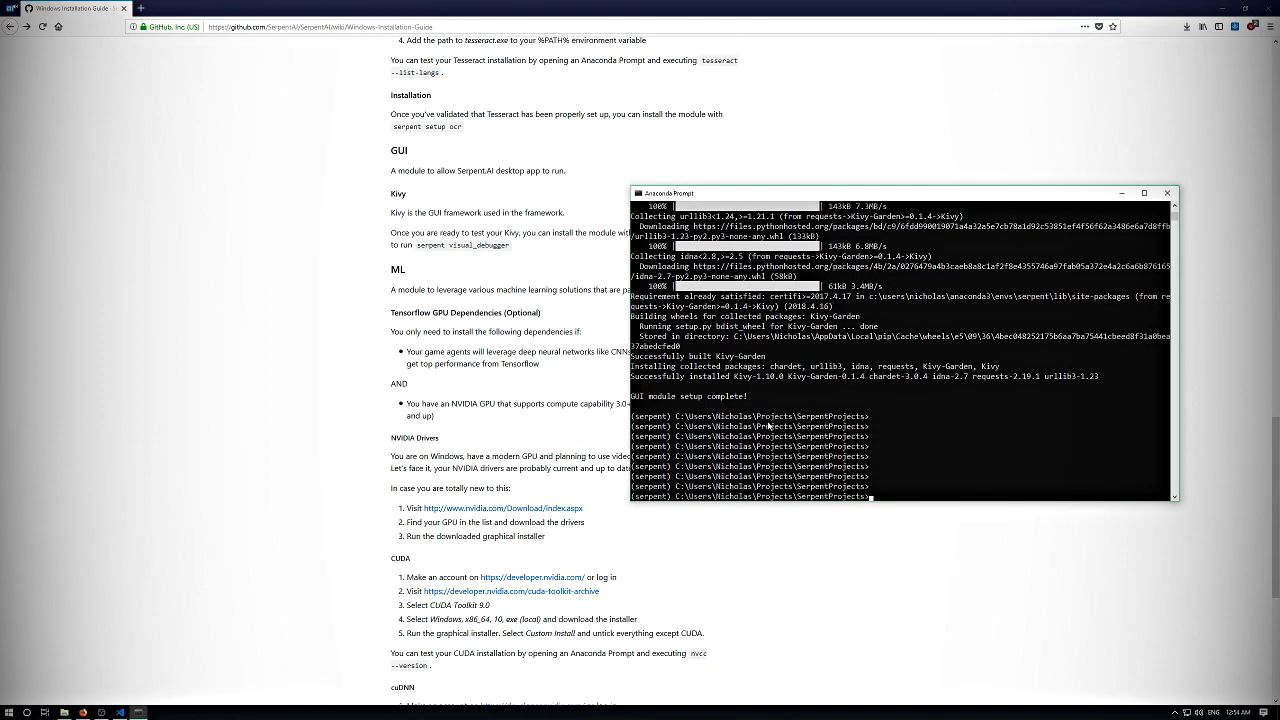
pyautogui.press('Return')
pyautogui.write('serpent')
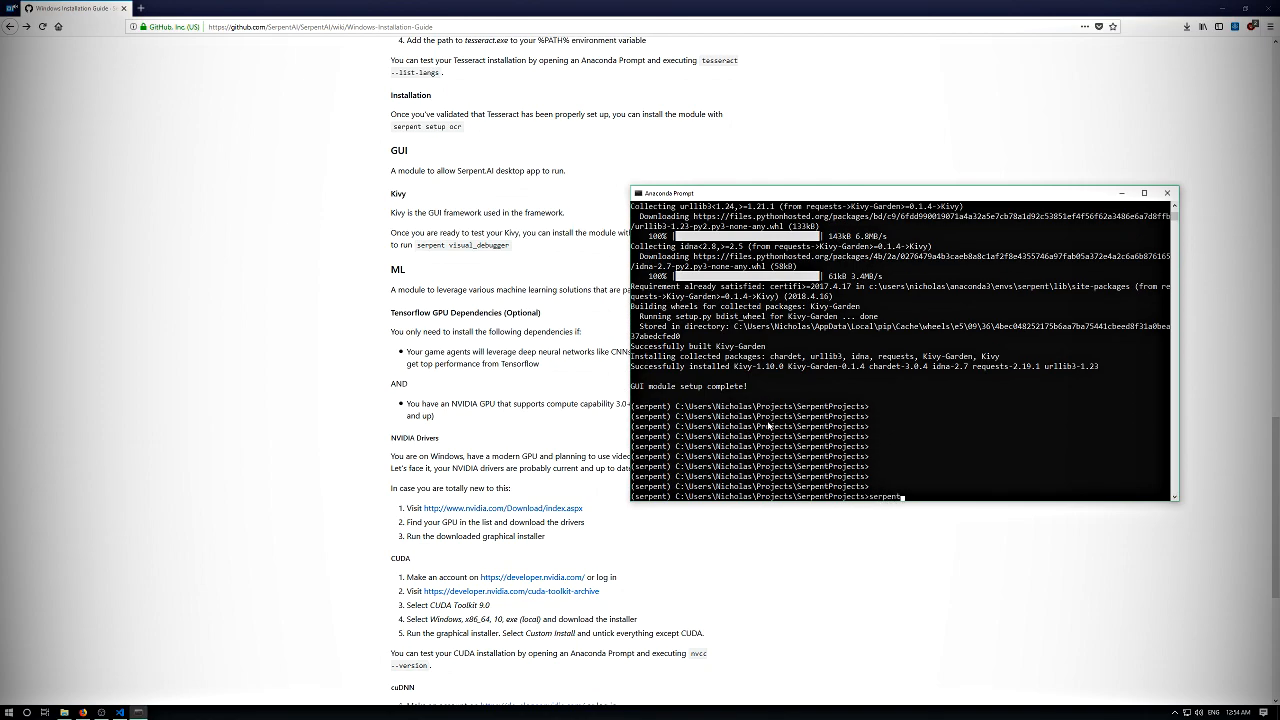
pyautogui.write(' modules')
pyautogui.press('Return')
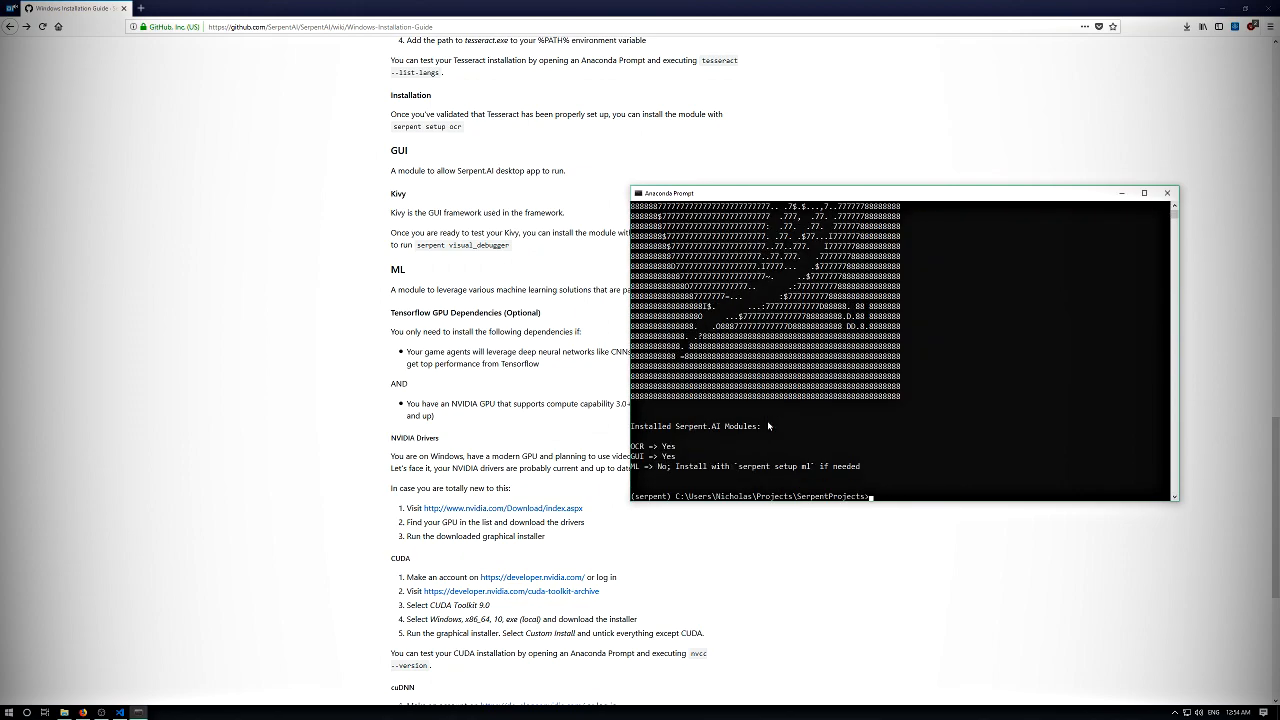
# - Test the GUI module by launching the visual debugger with "serpent visual_debugger"
pyautogui.press('Return')
pyautogui.press('Return')
pyautogui.press('Return')
pyautogui.press('Return')
pyautogui.write('serpent')
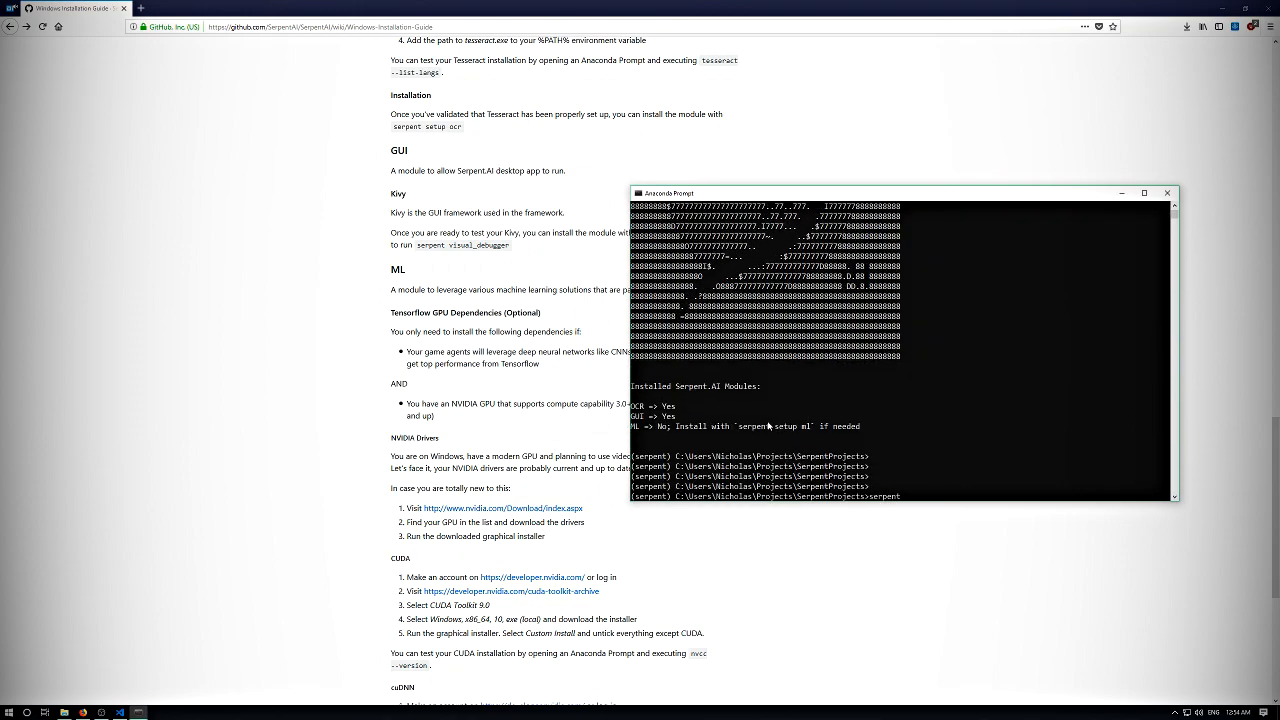
pyautogui.write(' visual_debugger')
pyautogui.press('Return')
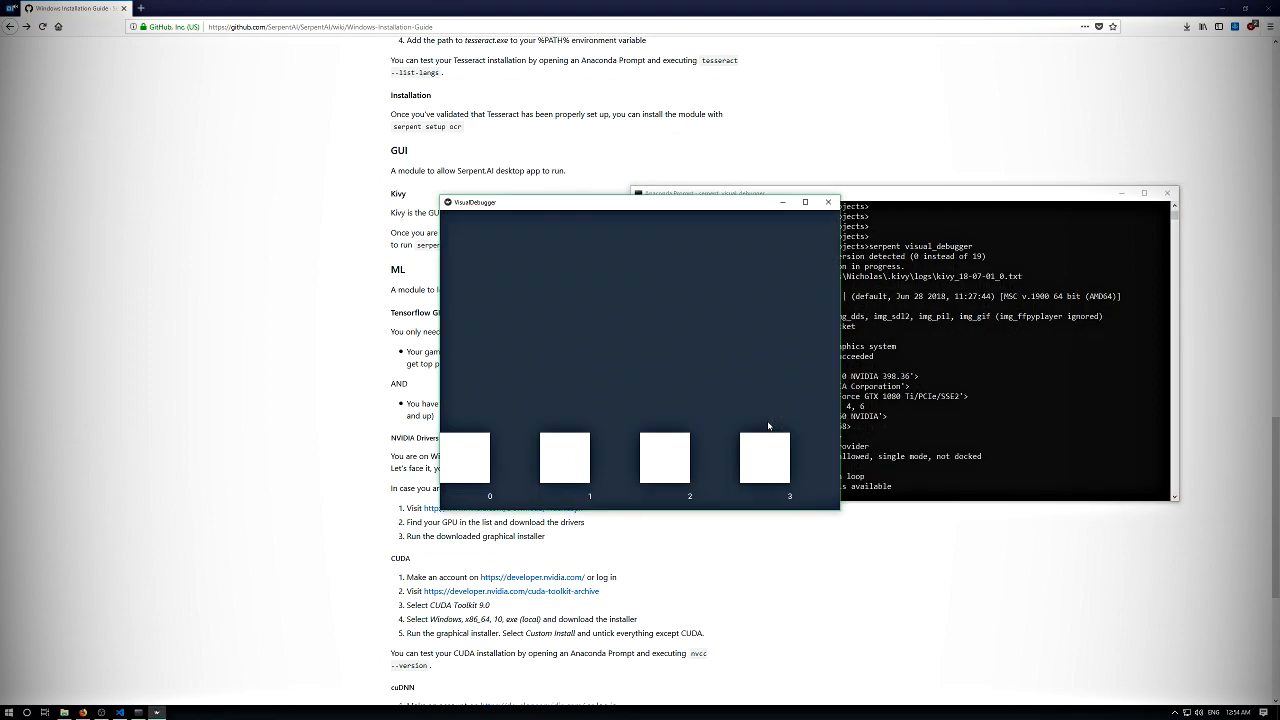
# - Move the VisualDebugger window clear of the prompt, close it, and return to the Anaconda Prompt
pyautogui.moveTo(658, 197); pyautogui.dragTo(521, 262)
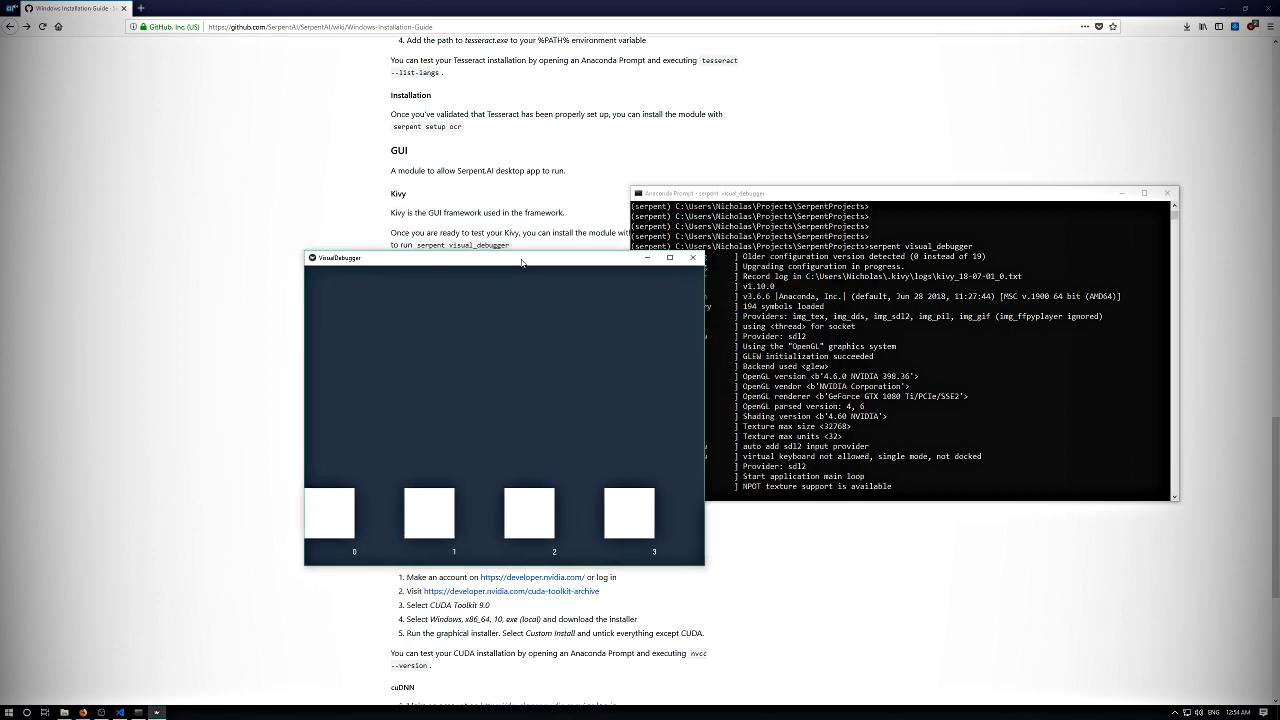
pyautogui.moveTo(521, 262); pyautogui.dragTo(704, 253)
pyautogui.moveTo(627, 260); pyautogui.dragTo(281, 171)
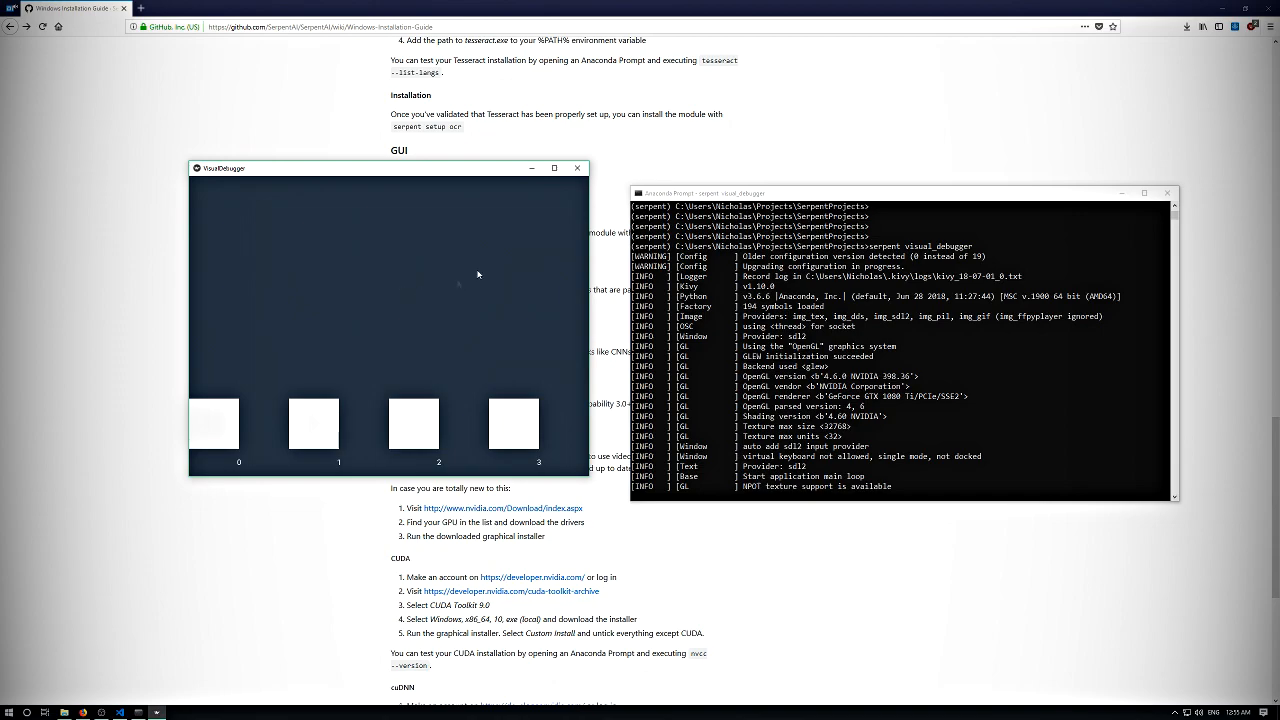
pyautogui.click(578, 168)
pyautogui.click(903, 406)
pyautogui.press('Return')
pyautogui.press('Return')
pyautogui.press('Return')
pyautogui.press('Return')
pyautogui.press('Return')
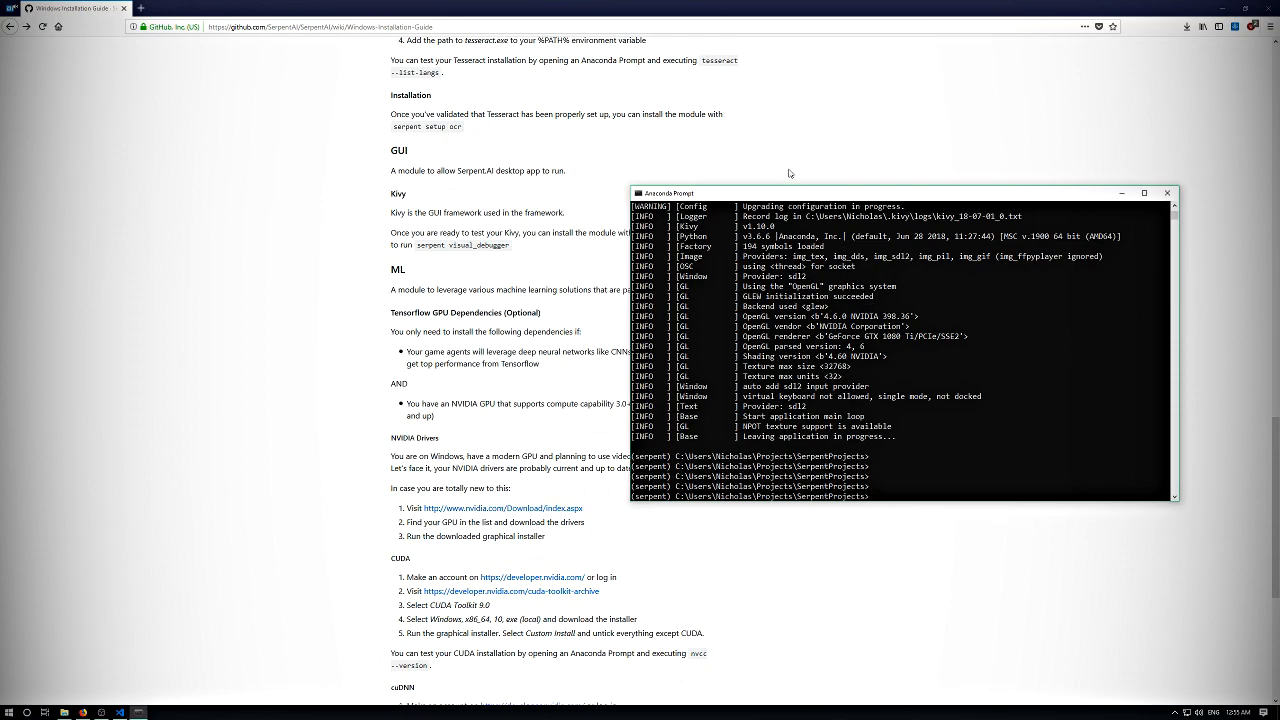
# - Move the Anaconda Prompt off the guide's text and review the ML section's Tensorflow GPU dependency requirements
pyautogui.moveTo(762, 192); pyautogui.dragTo(766, 71)
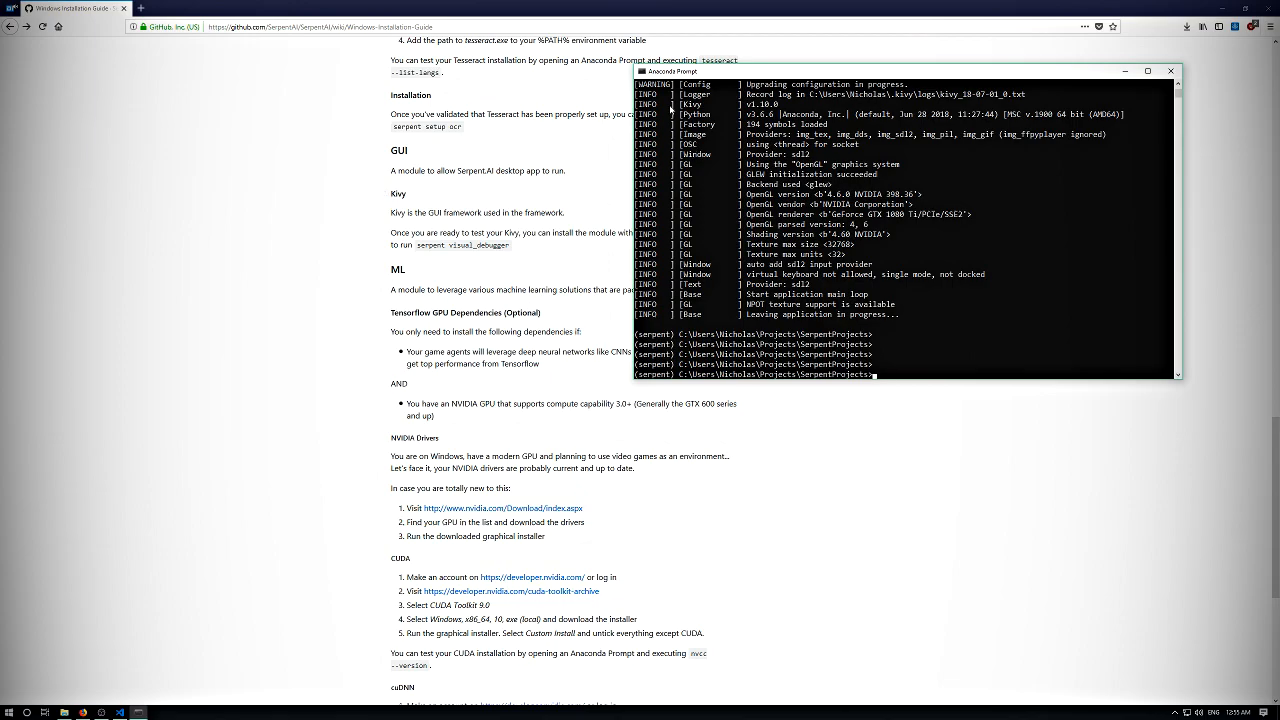
pyautogui.moveTo(679, 74); pyautogui.dragTo(667, 113)
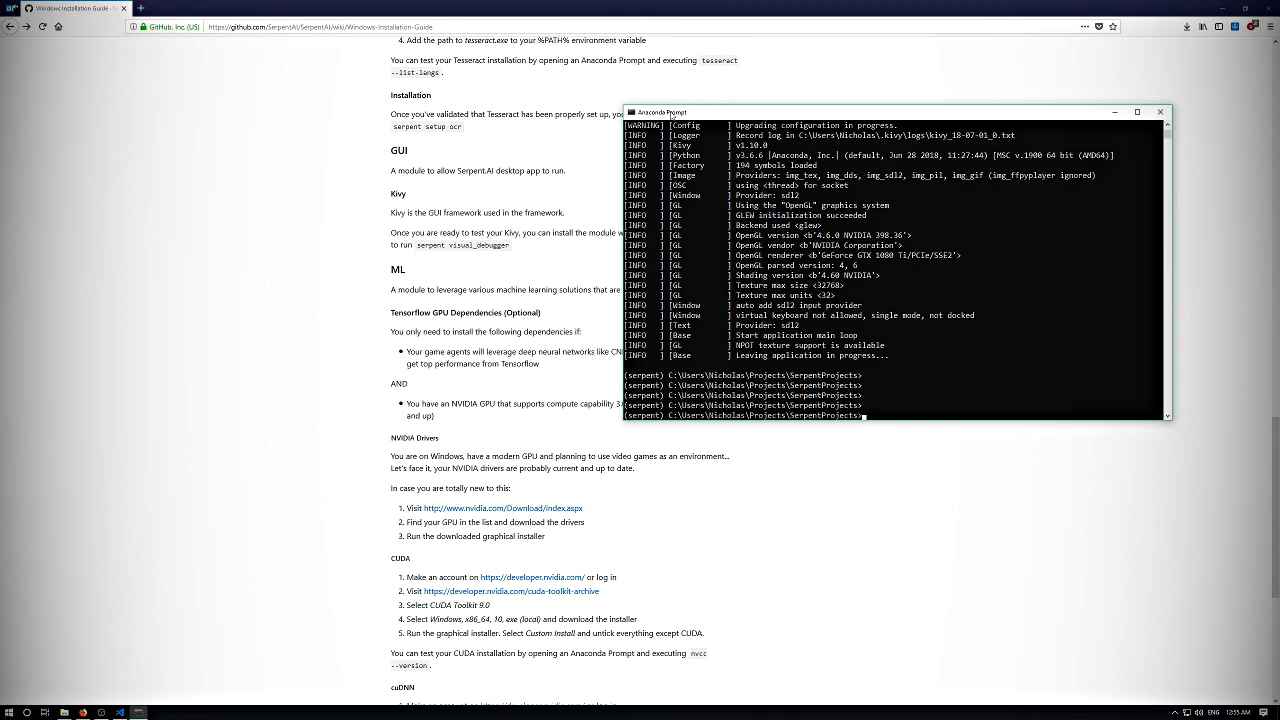
pyautogui.moveTo(670, 113); pyautogui.dragTo(761, 93)
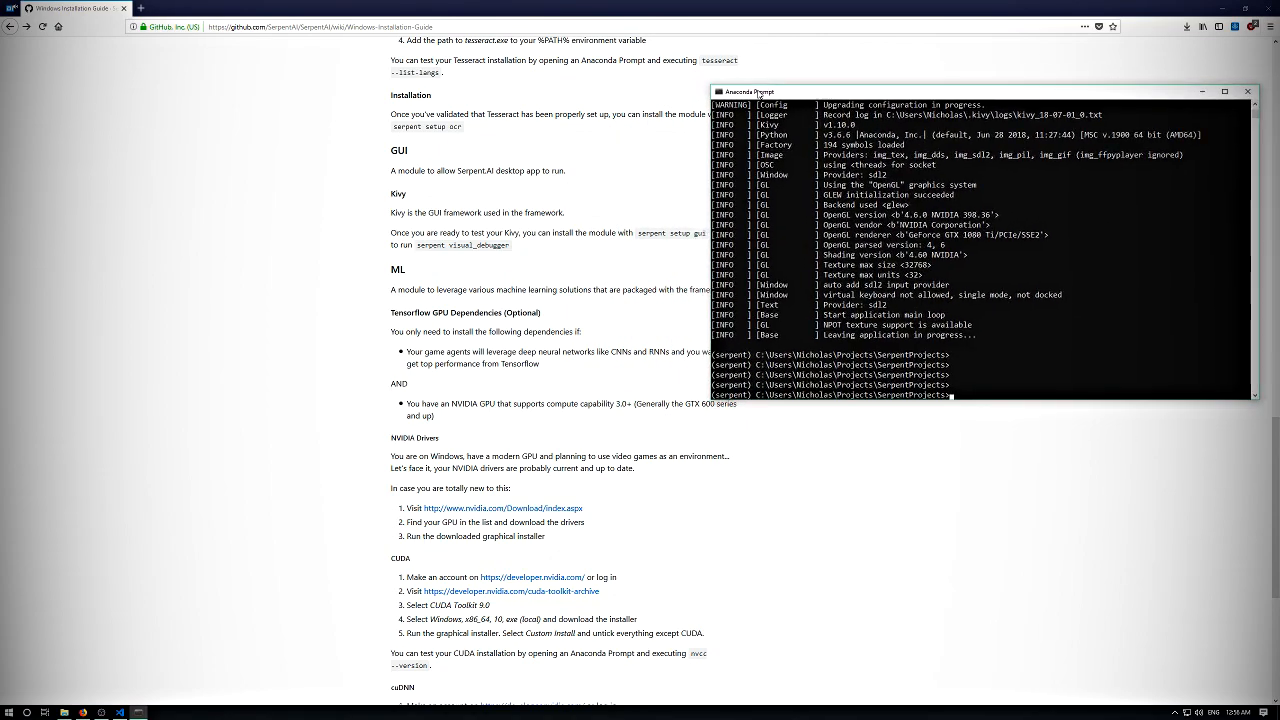
pyautogui.scroll(-4, 556, 124)
pyautogui.scroll(5, 556, 124)
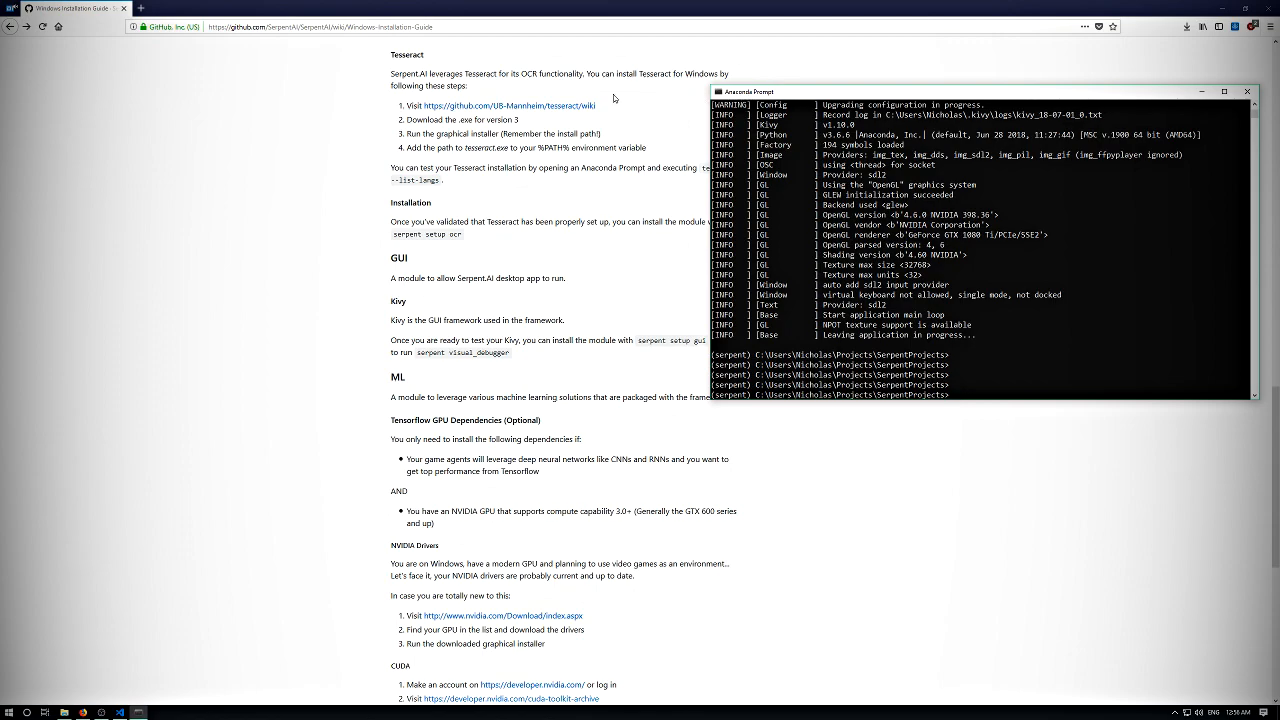
pyautogui.moveTo(768, 96); pyautogui.dragTo(802, 70)
pyautogui.scroll(-5, 765, 70)
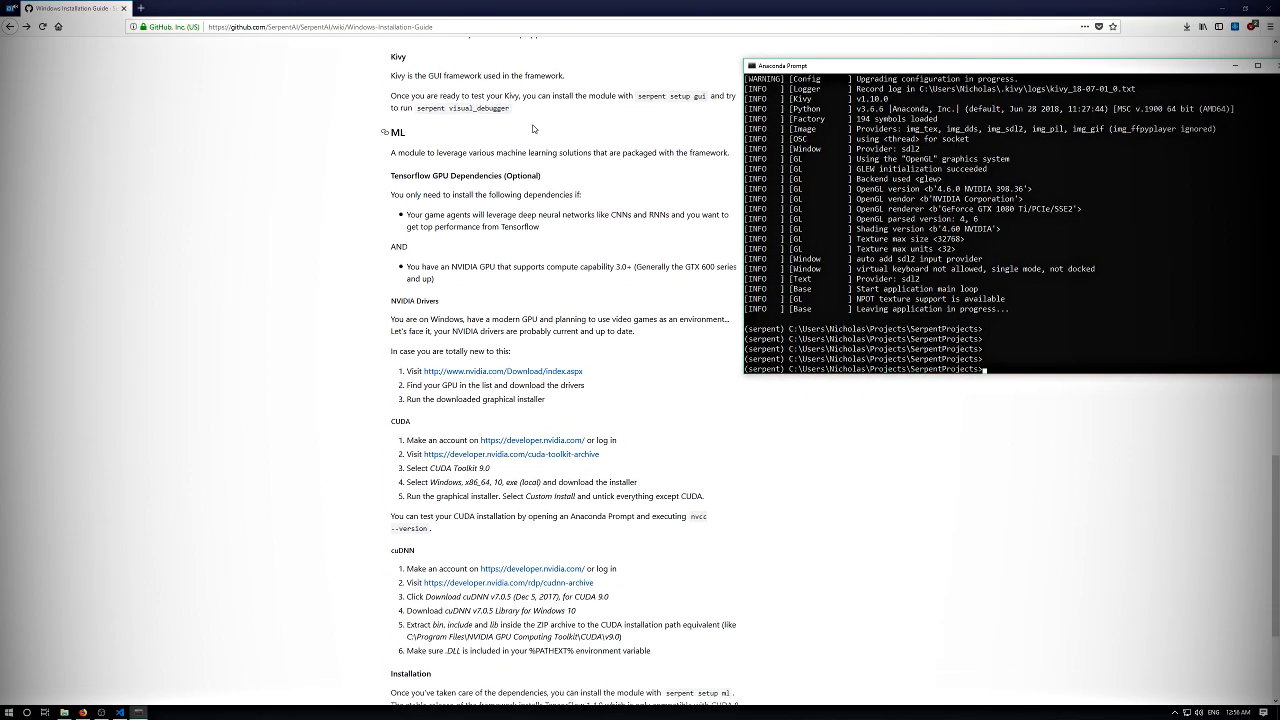
pyautogui.moveTo(766, 68); pyautogui.dragTo(794, 38)
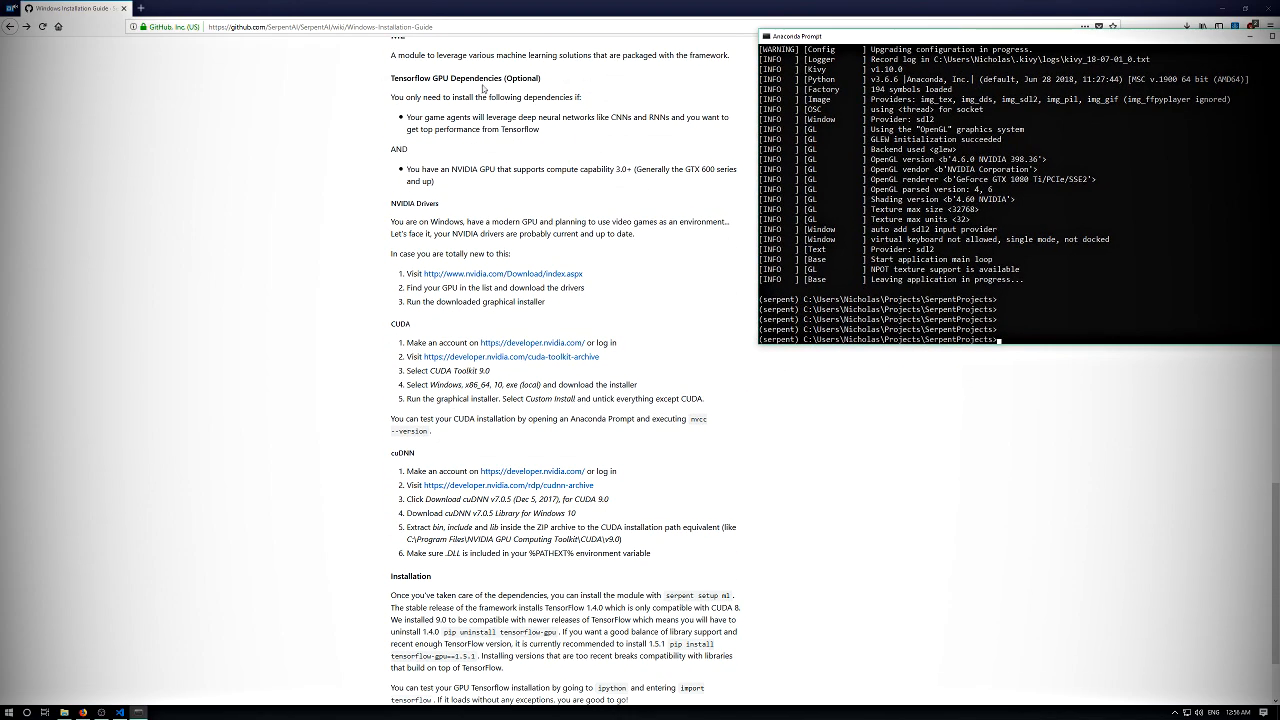
pyautogui.scroll(2, 413, 113)
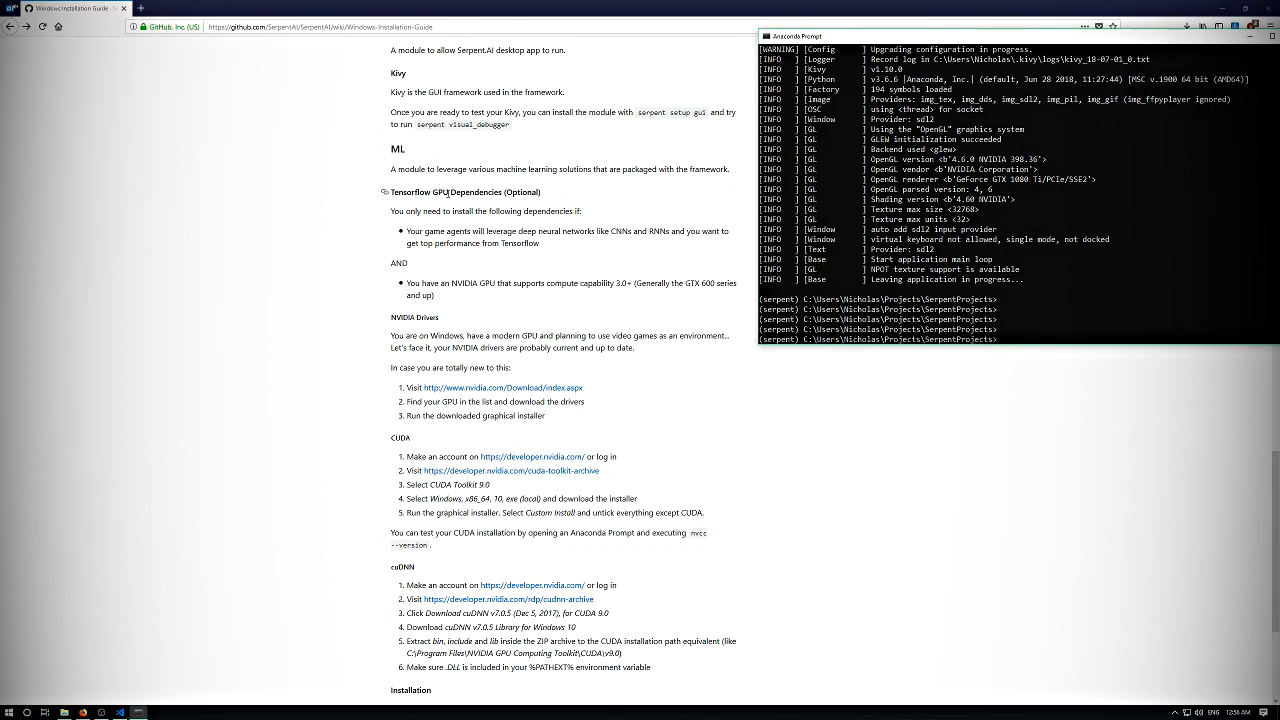
pyautogui.scroll(-2, 463, 176)
# - Examine the guide's NVIDIA Drivers section, including the driver download and installation steps
pyautogui.moveTo(396, 203); pyautogui.dragTo(627, 277)
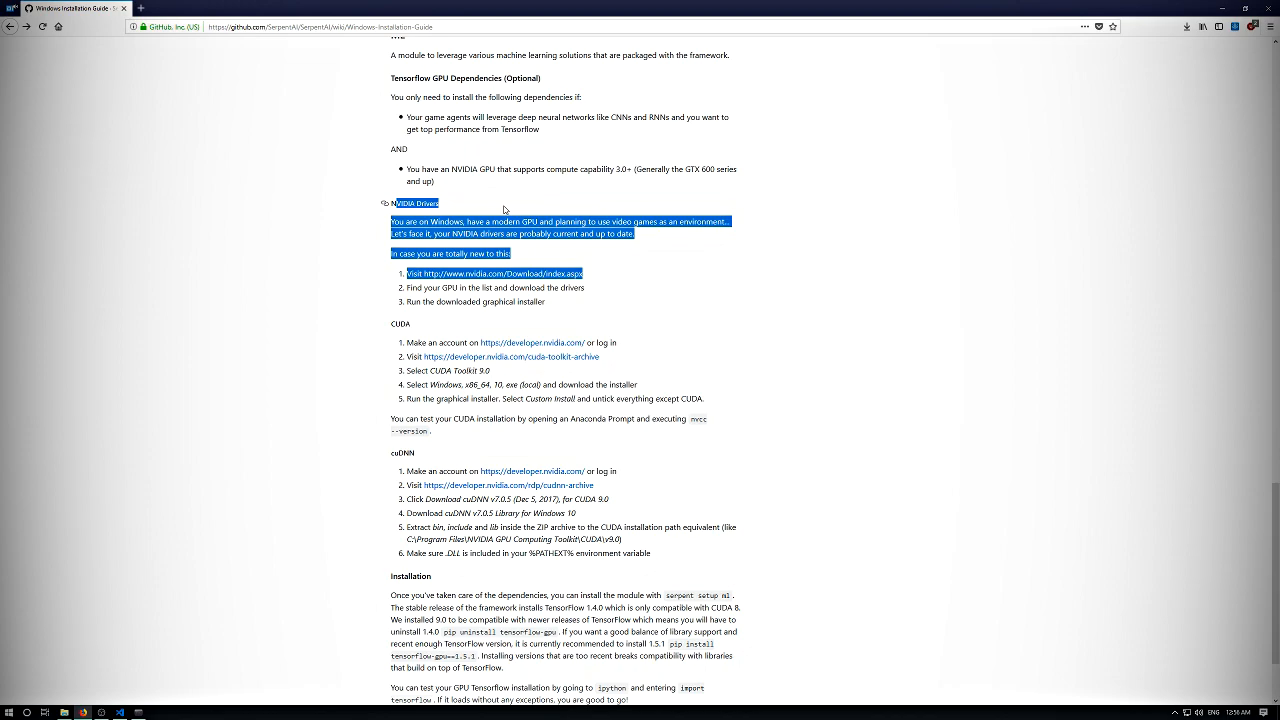
pyautogui.moveTo(411, 221); pyautogui.dragTo(411, 234)
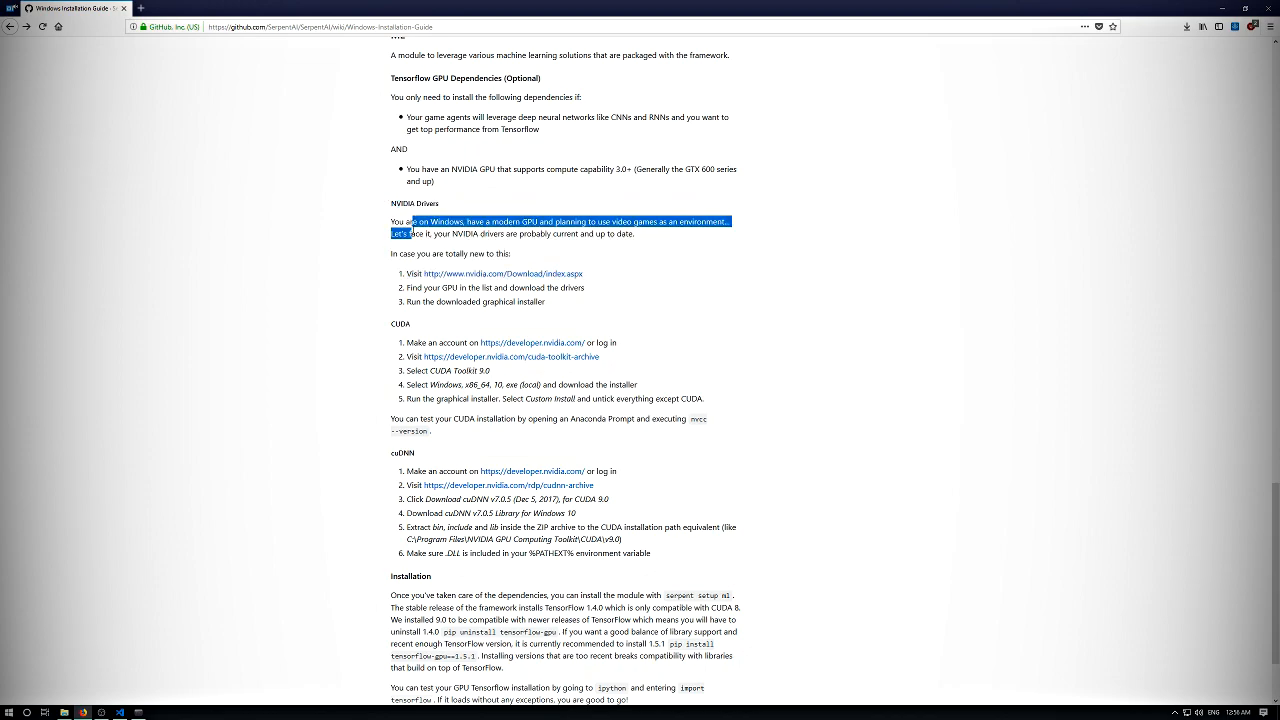
pyautogui.click(384, 202)
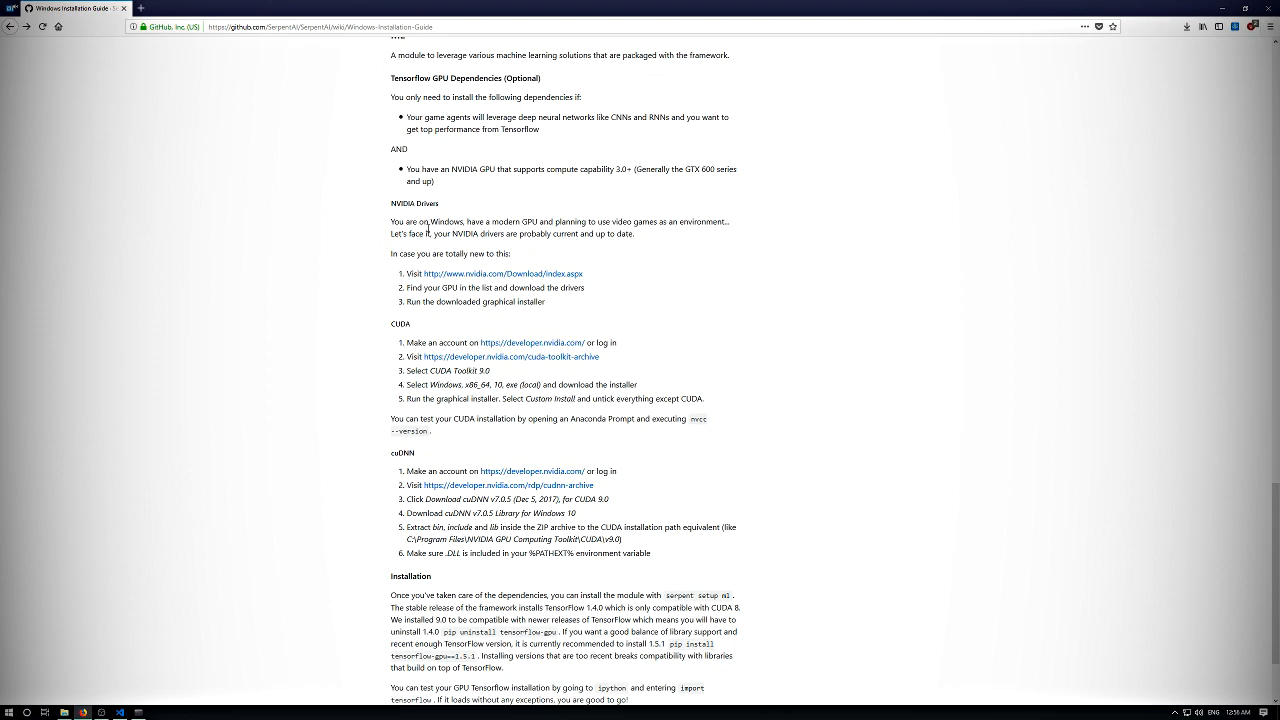
pyautogui.moveTo(420, 221)
pyautogui.mouseDown()
pyautogui.moveTo(438, 221)
pyautogui.moveTo(424, 222)
pyautogui.mouseUp()
pyautogui.click(432, 223)
pyautogui.moveTo(520, 221); pyautogui.dragTo(512, 252)
pyautogui.moveTo(606, 286); pyautogui.dragTo(381, 203)
pyautogui.click(609, 280)
pyautogui.moveTo(595, 308); pyautogui.dragTo(394, 200)
pyautogui.click(592, 254)
pyautogui.scroll(-3, 556, 244)
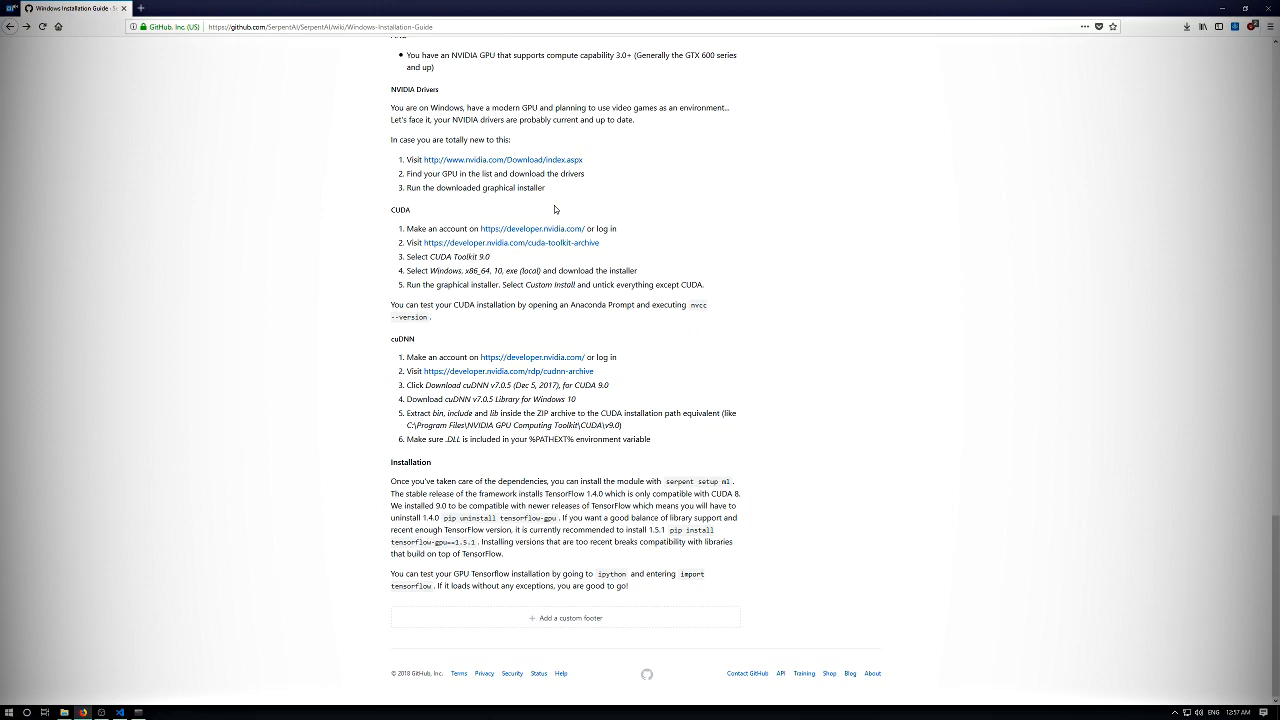
# - Examine the guide's CUDA instructions, focusing on the required CUDA Toolkit 9.0 version
pyautogui.moveTo(491, 257); pyautogui.dragTo(427, 257)
pyautogui.click(412, 228)
pyautogui.moveTo(480, 257); pyautogui.dragTo(511, 257)
pyautogui.click(443, 255)
pyautogui.moveTo(483, 256); pyautogui.dragTo(490, 257)
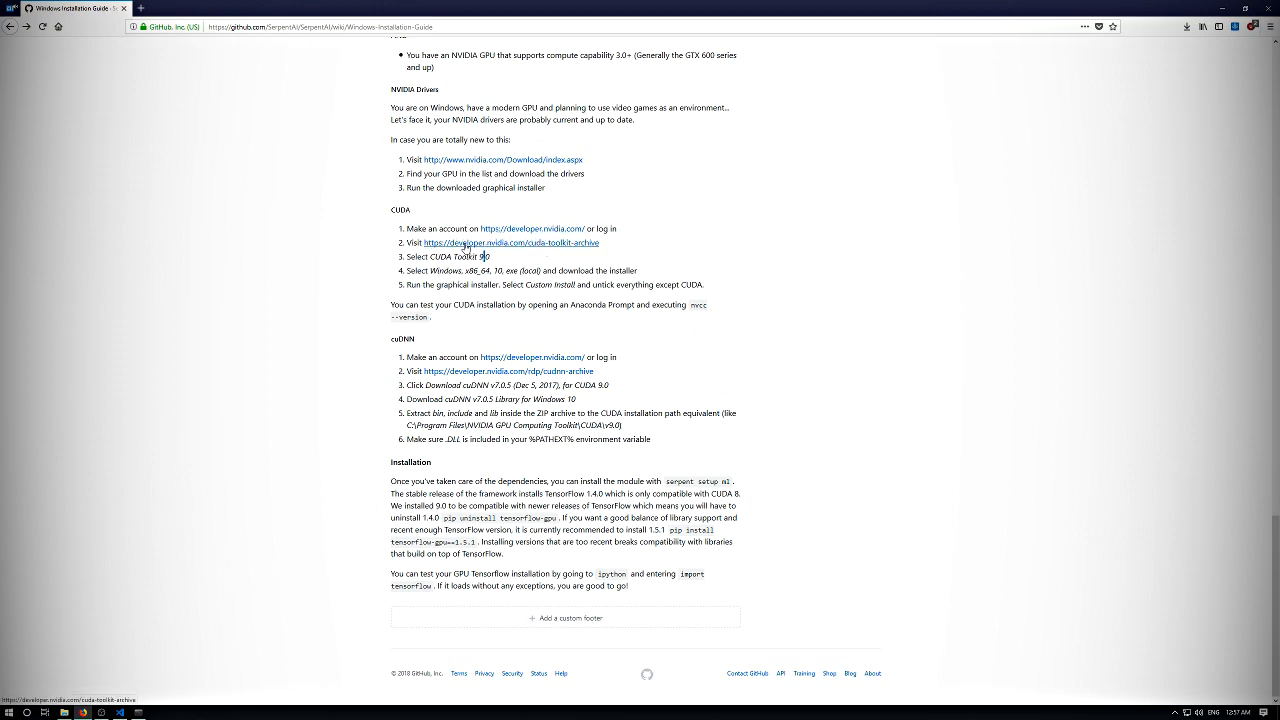
# - Open the NVIDIA Developer site from the guide's CUDA section in a new tab, look it over, and close it
pyautogui.middleClick(543, 246)
pyautogui.click(215, 7)
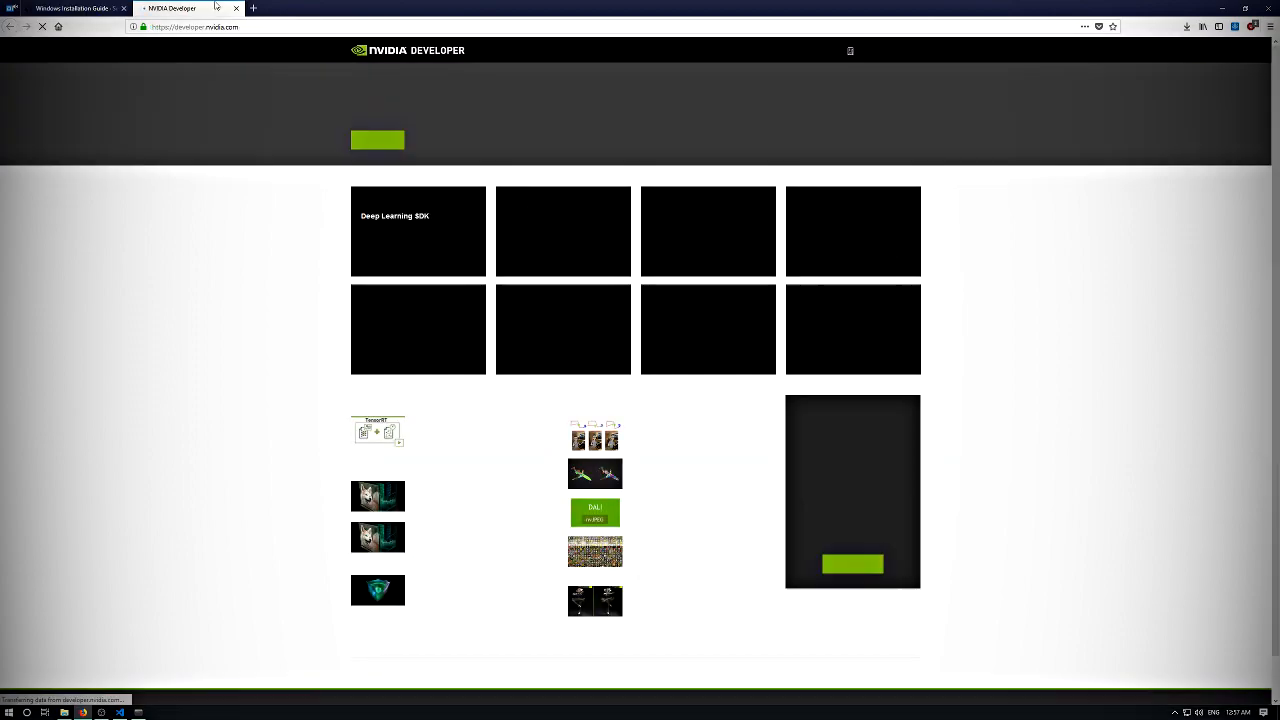
pyautogui.scroll(-1, 256, 140)
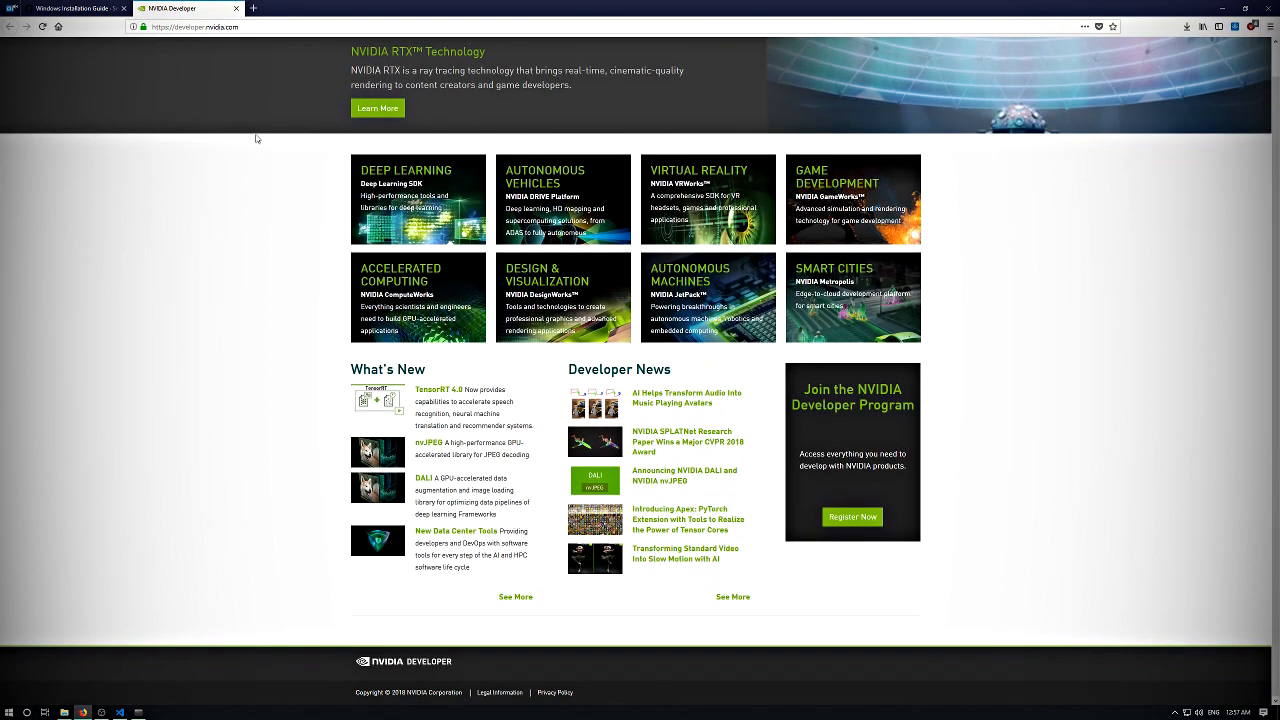
pyautogui.scroll(1, 238, 145)
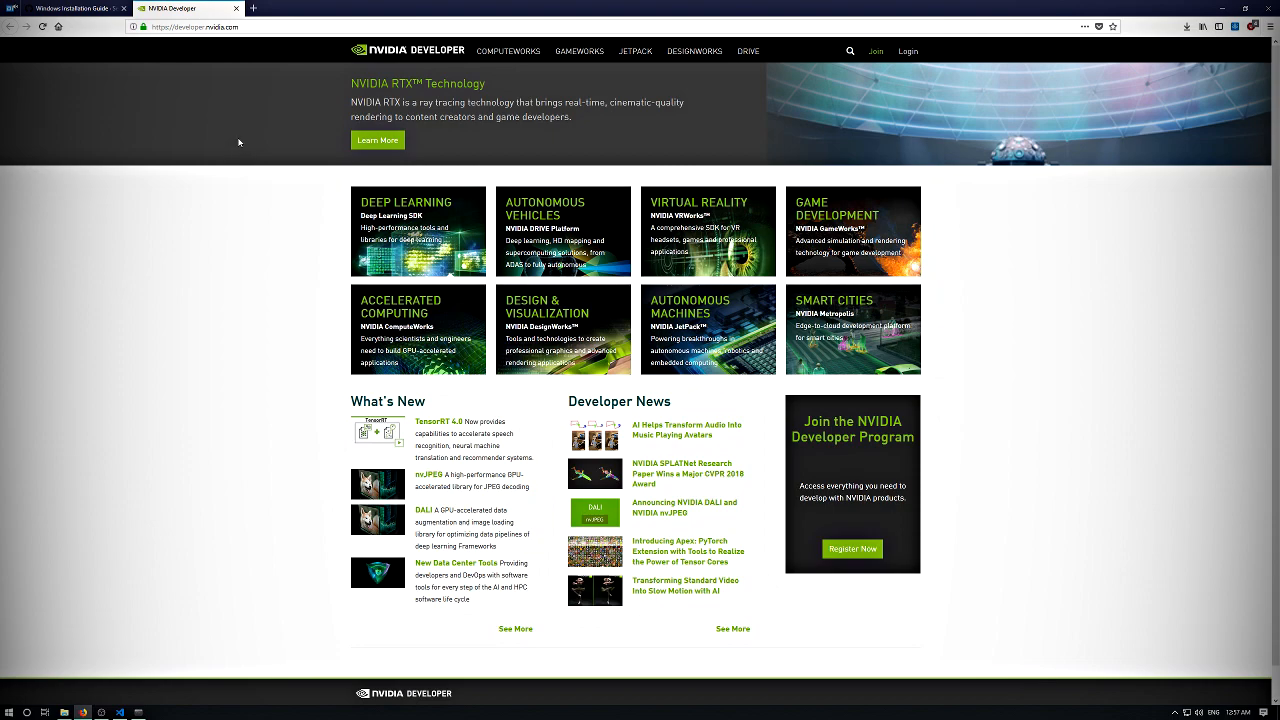
pyautogui.click(235, 8)
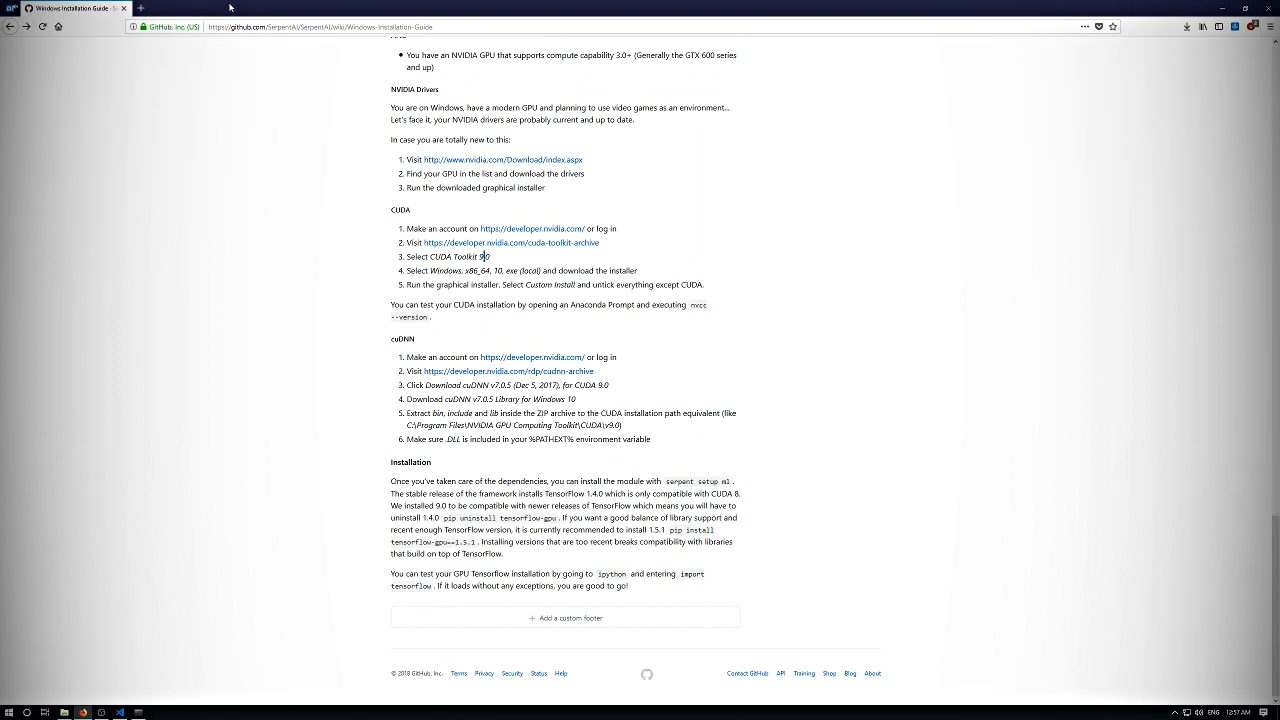
# - Open the CUDA Toolkit 9.0 downloads through the guide's toolkit archive link and select Windows, x86_64, version 10 as the target platform
pyautogui.middleClick(512, 243)
pyautogui.click(213, 7)
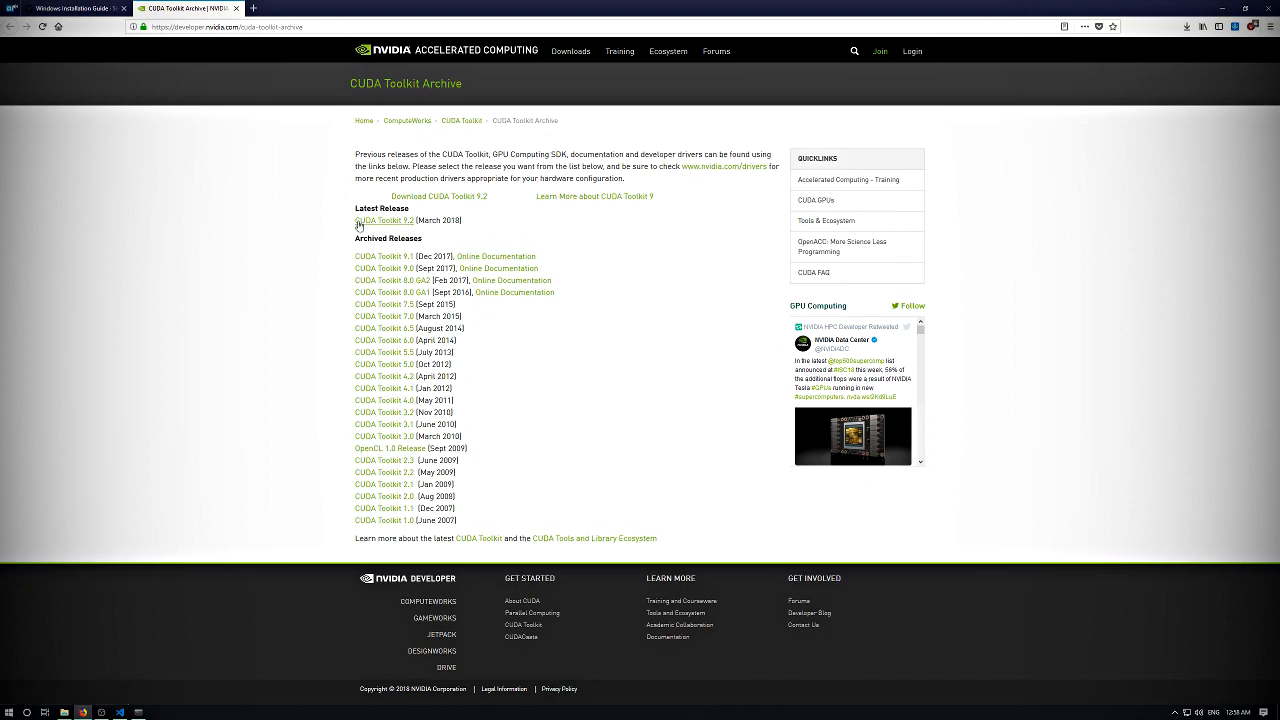
pyautogui.click(395, 272)
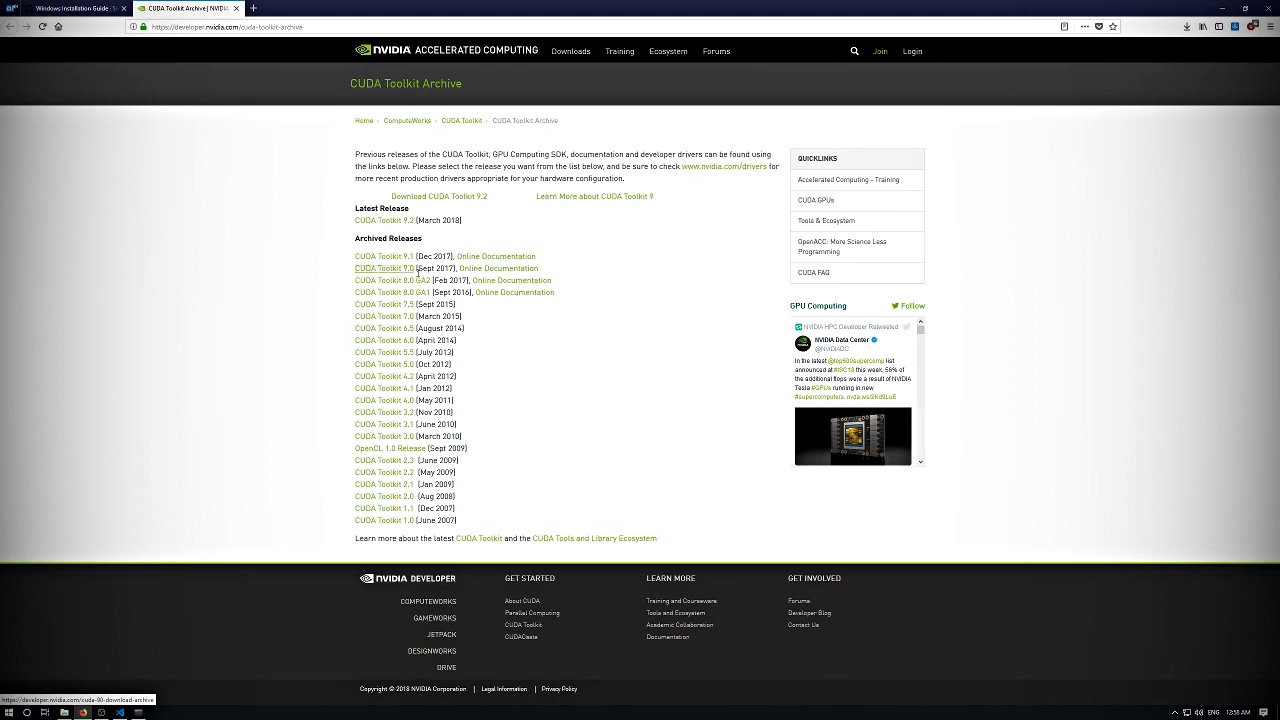
pyautogui.click(410, 269)
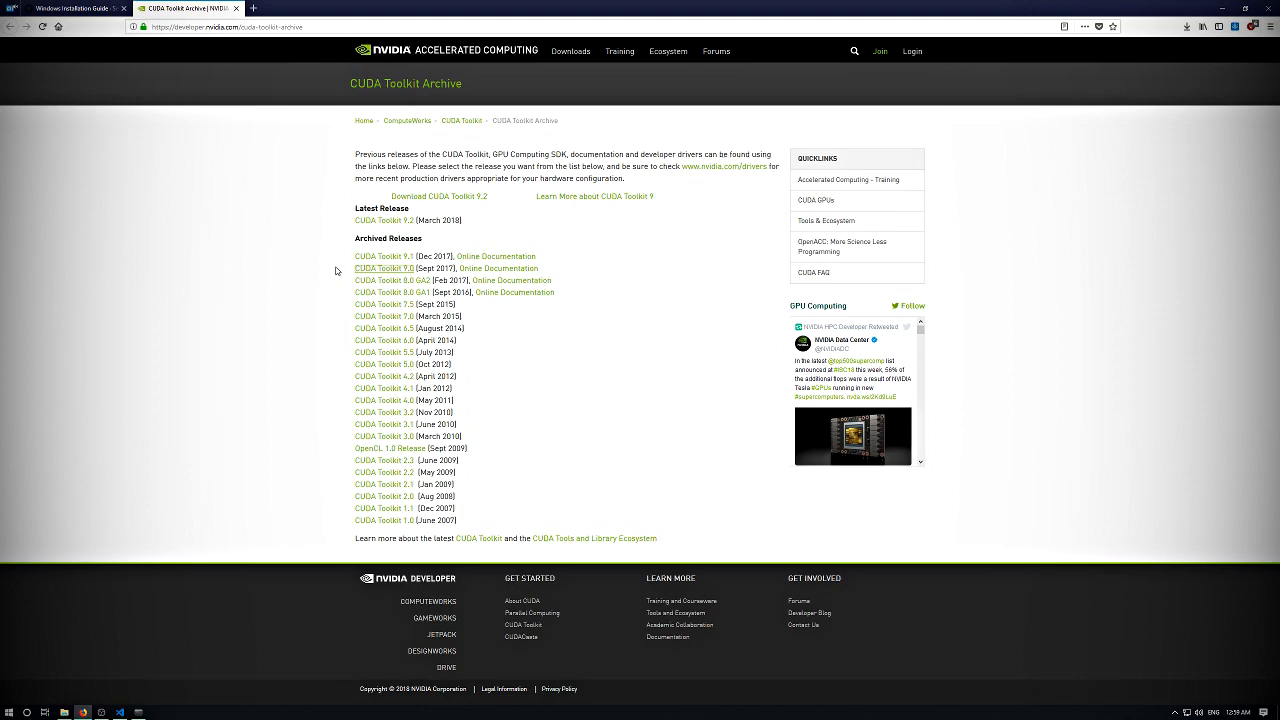
pyautogui.click(404, 270)
pyautogui.click(497, 215)
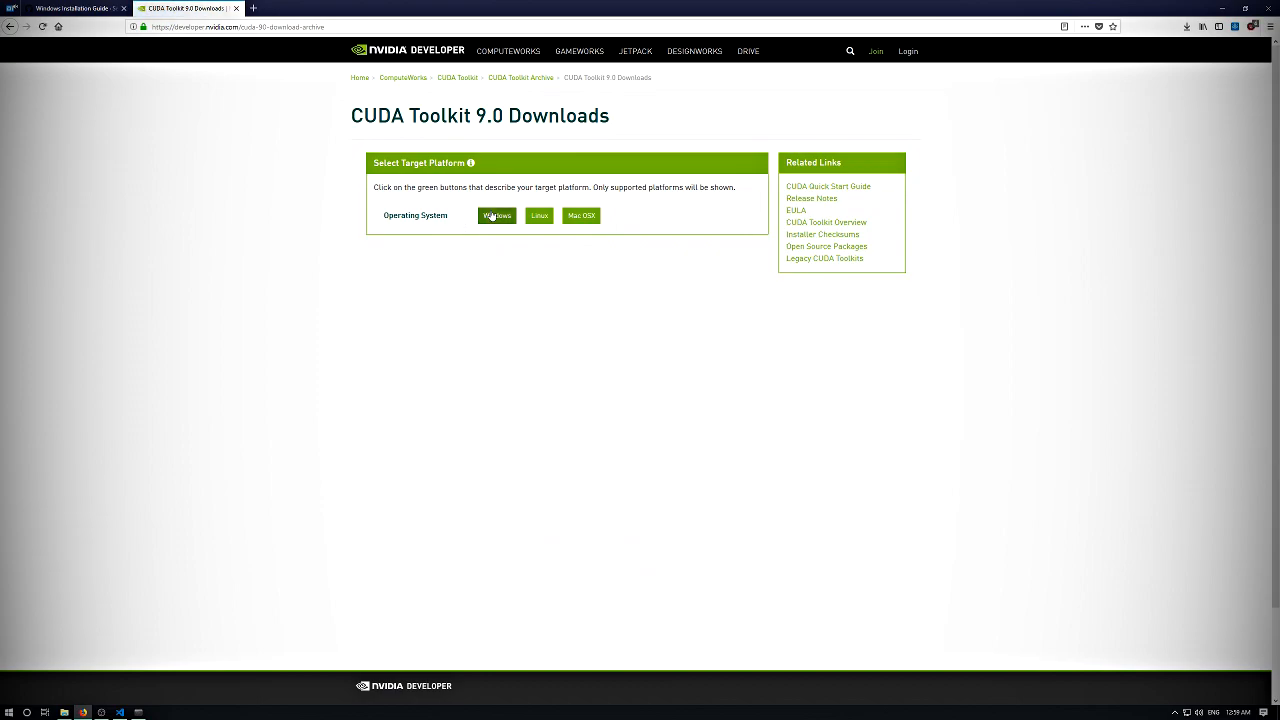
pyautogui.click(486, 257)
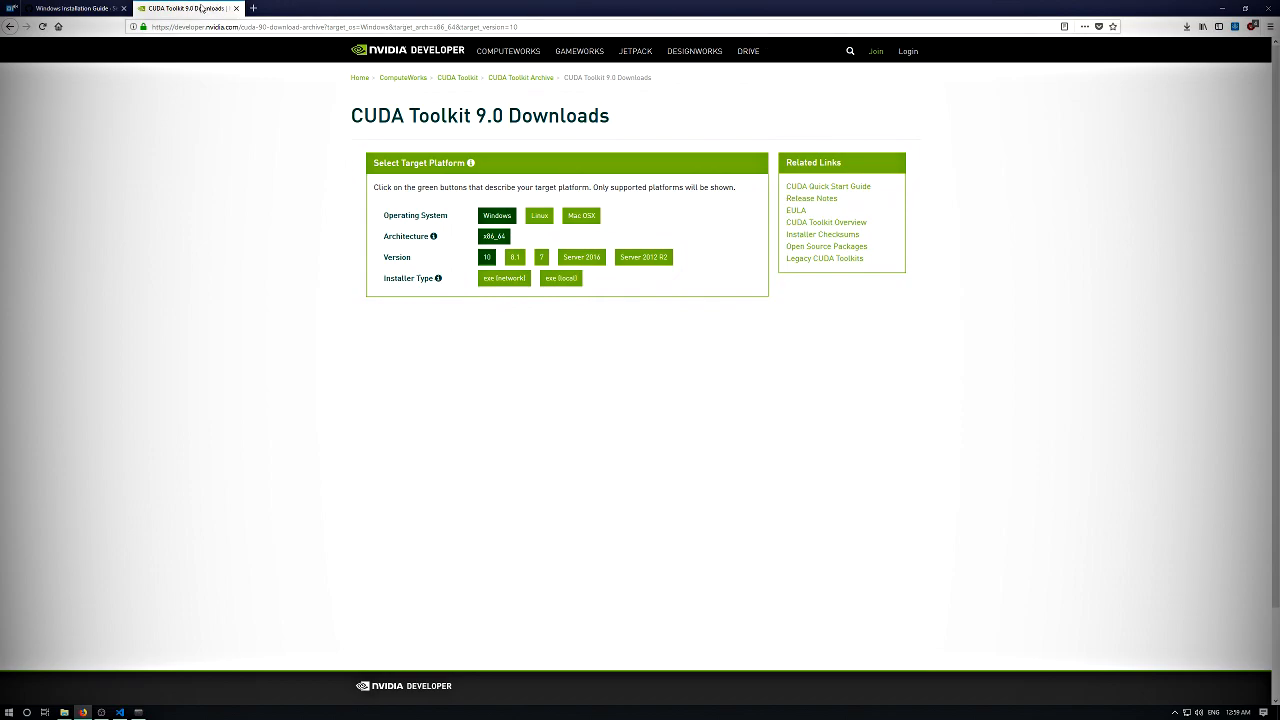
# - Run cuda_9.0.176_win10.exe from the Downloads folder, accept the extraction path, and return to the guide's CUDA section during extraction
pyautogui.click(64, 712)
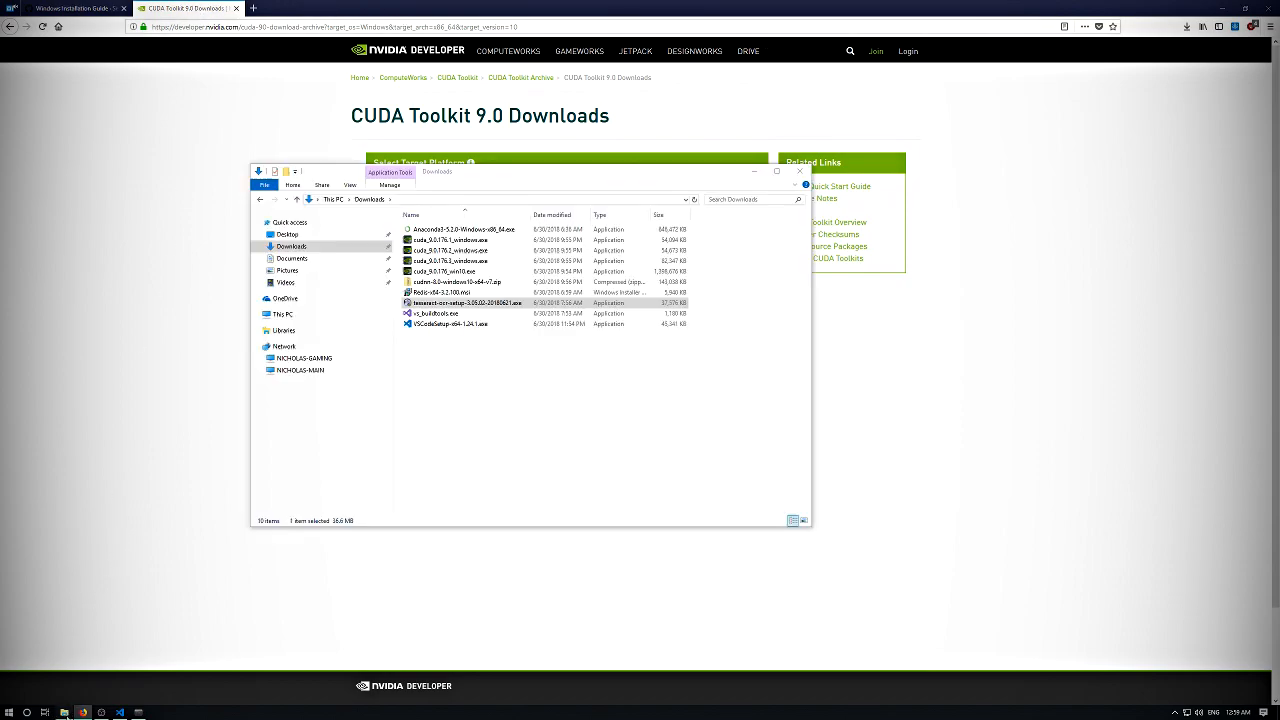
pyautogui.click(455, 240)
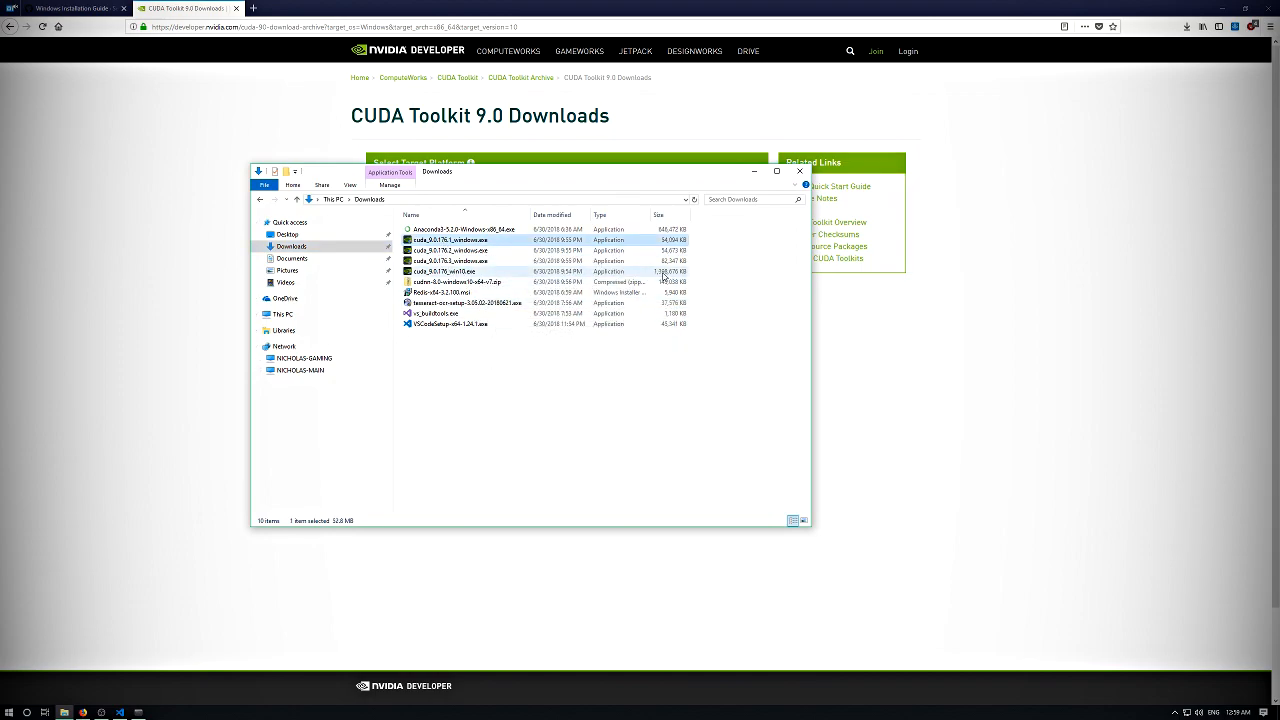
pyautogui.click(461, 273)
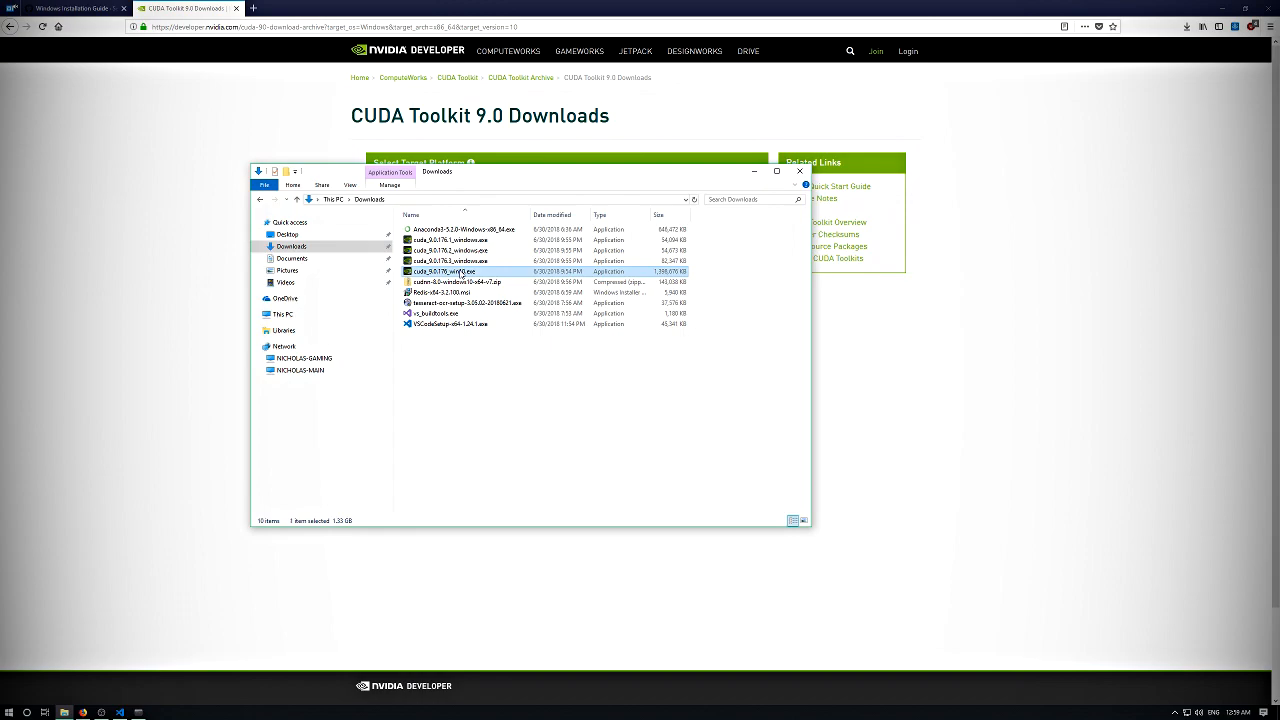
pyautogui.doubleClick(461, 272)
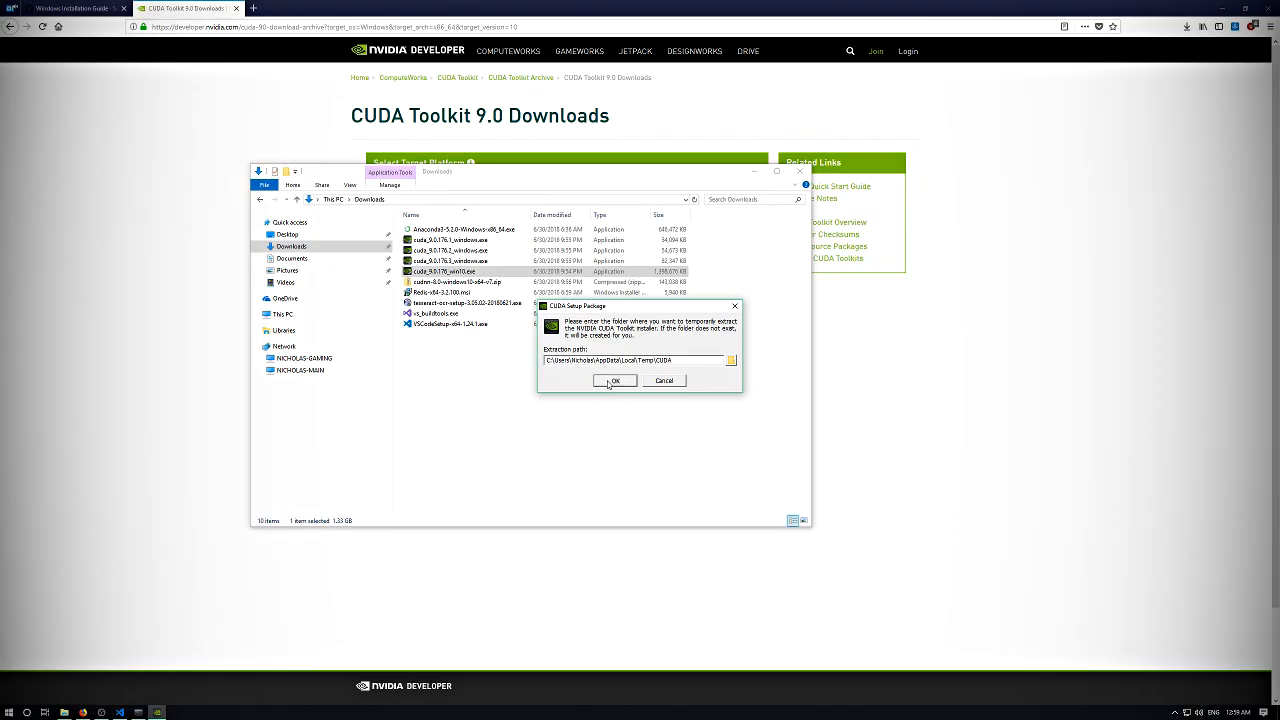
pyautogui.click(608, 380)
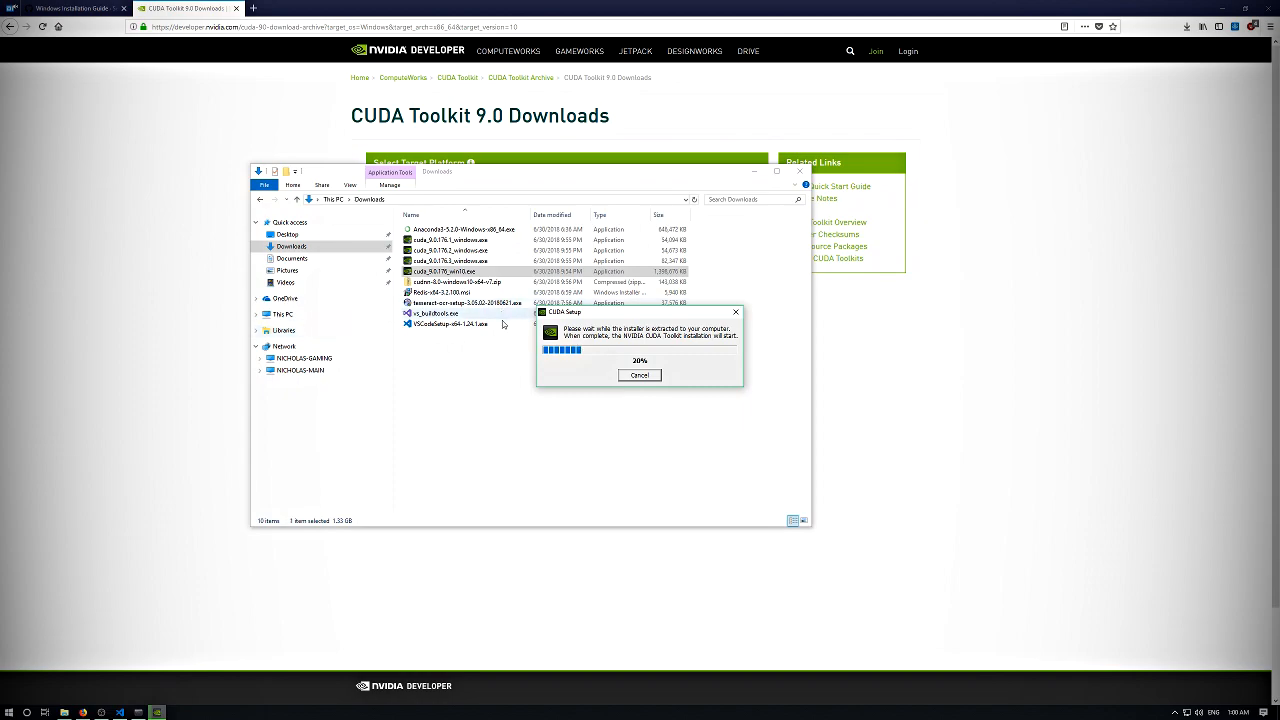
pyautogui.moveTo(606, 318); pyautogui.dragTo(572, 333)
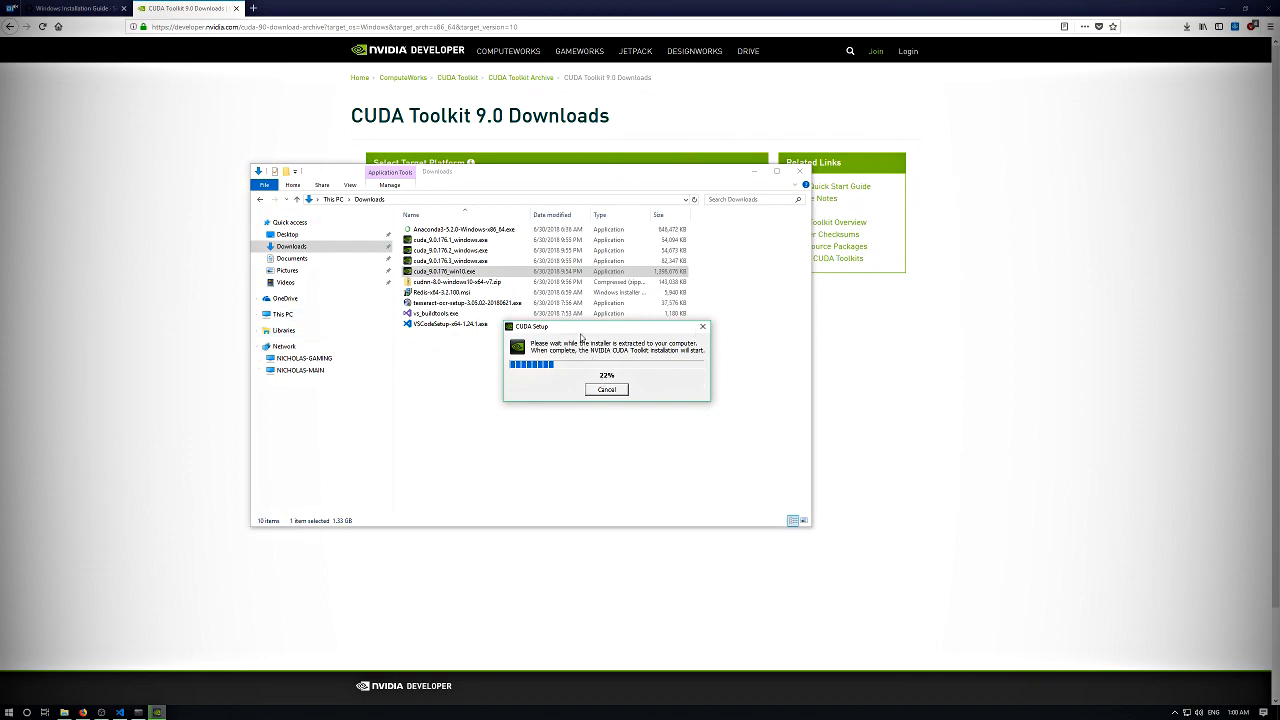
pyautogui.click(90, 8)
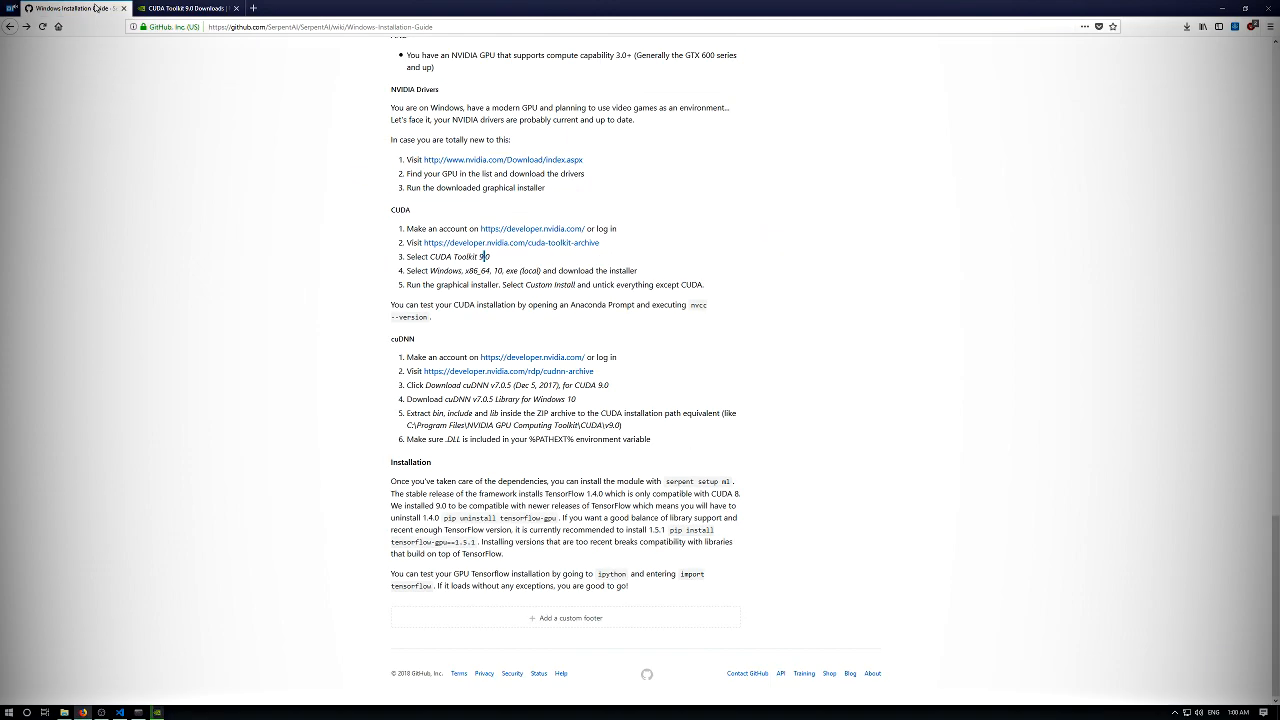
# - Go to the guide's cuDNN section and open its cuDNN archive link in a new tab
pyautogui.moveTo(378, 340); pyautogui.dragTo(416, 345)
pyautogui.click(545, 340)
pyautogui.moveTo(400, 340); pyautogui.dragTo(425, 344)
pyautogui.click(399, 341)
pyautogui.click(432, 342)
pyautogui.middleClick(530, 376)
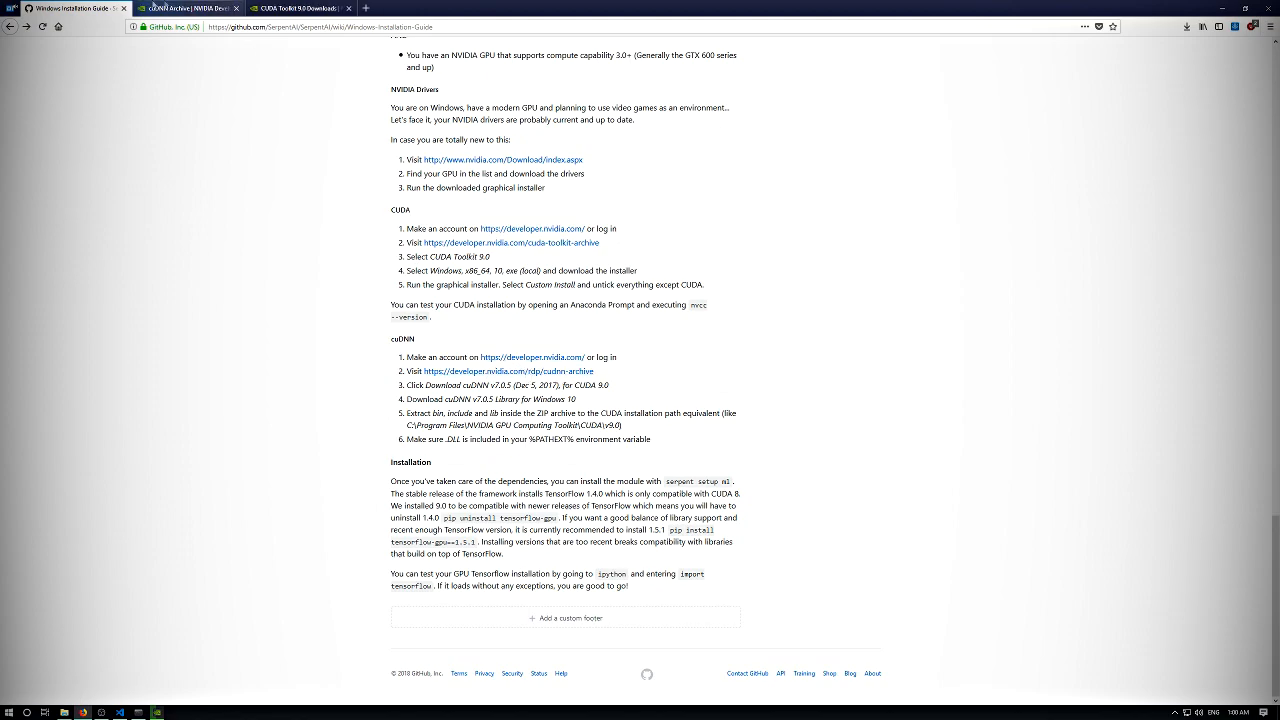
pyautogui.click(153, 10)
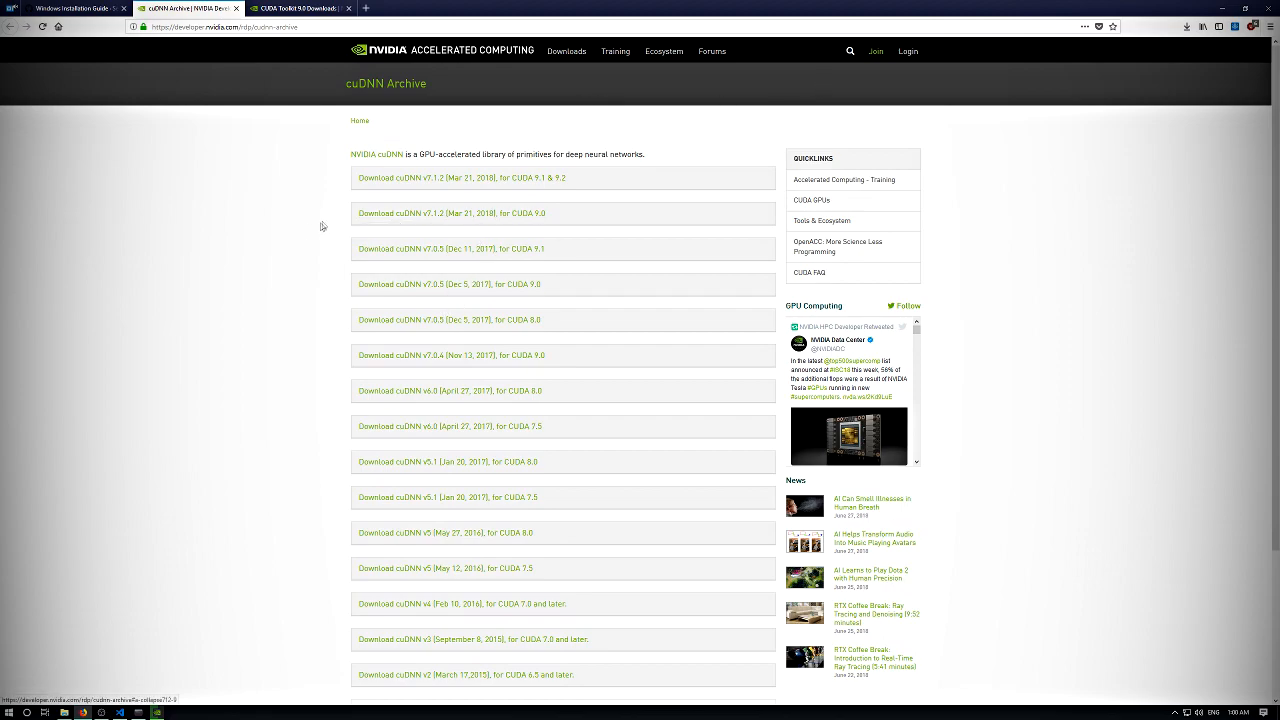
# - Look through the list of archived cuDNN releases and close the CUDA Toolkit 9.0 downloads page
pyautogui.scroll(-3, 303, 206)
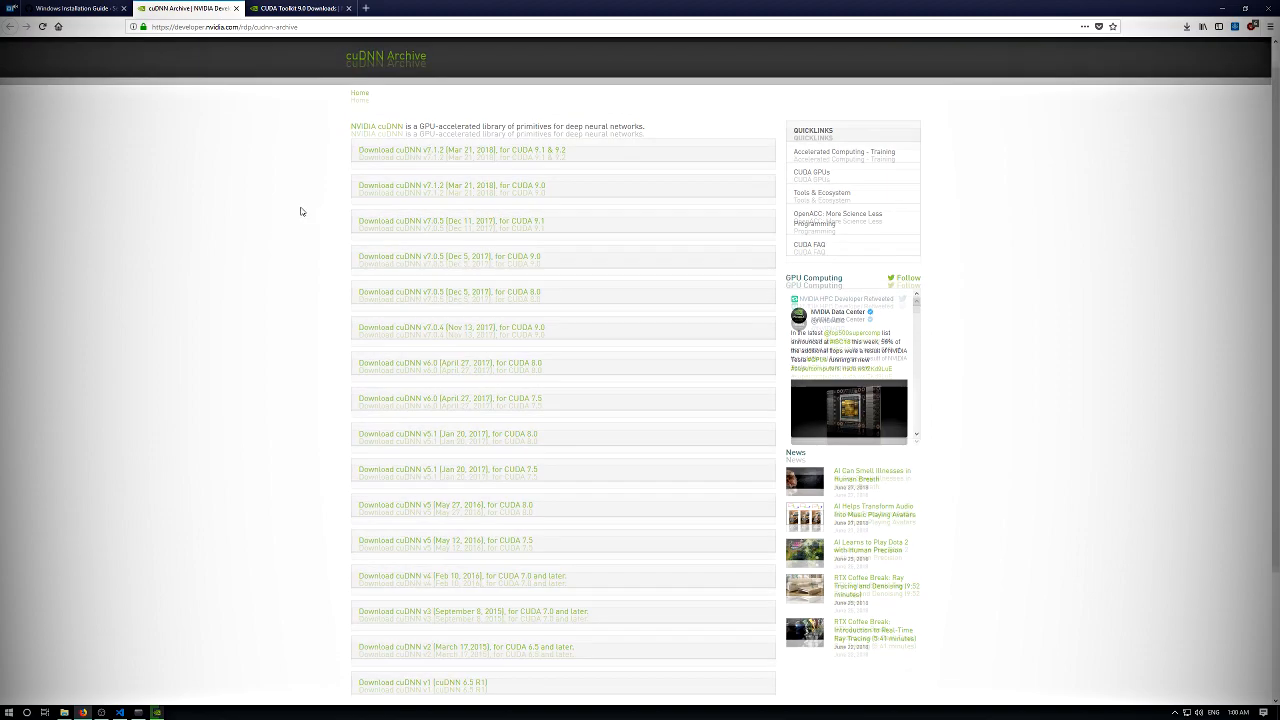
pyautogui.scroll(3, 305, 204)
pyautogui.scroll(-3, 272, 235)
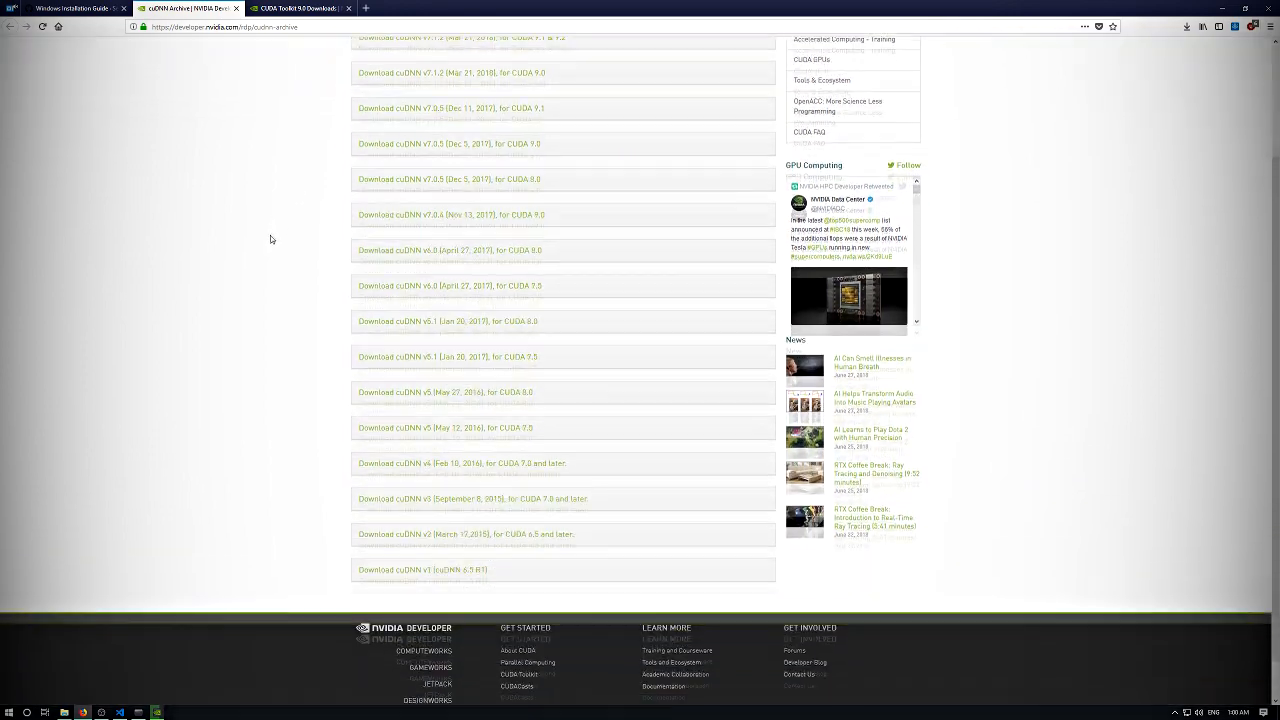
pyautogui.scroll(3, 200, 237)
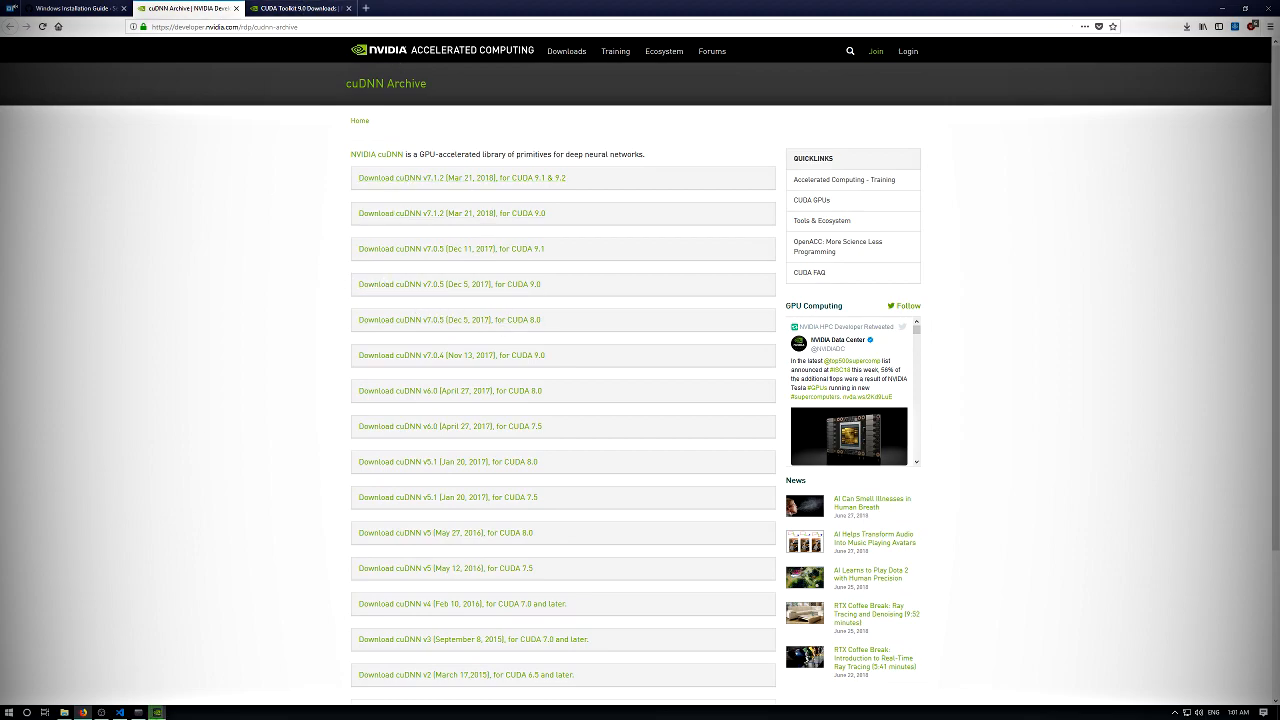
pyautogui.moveTo(156, 712)
pyautogui.click(348, 8)
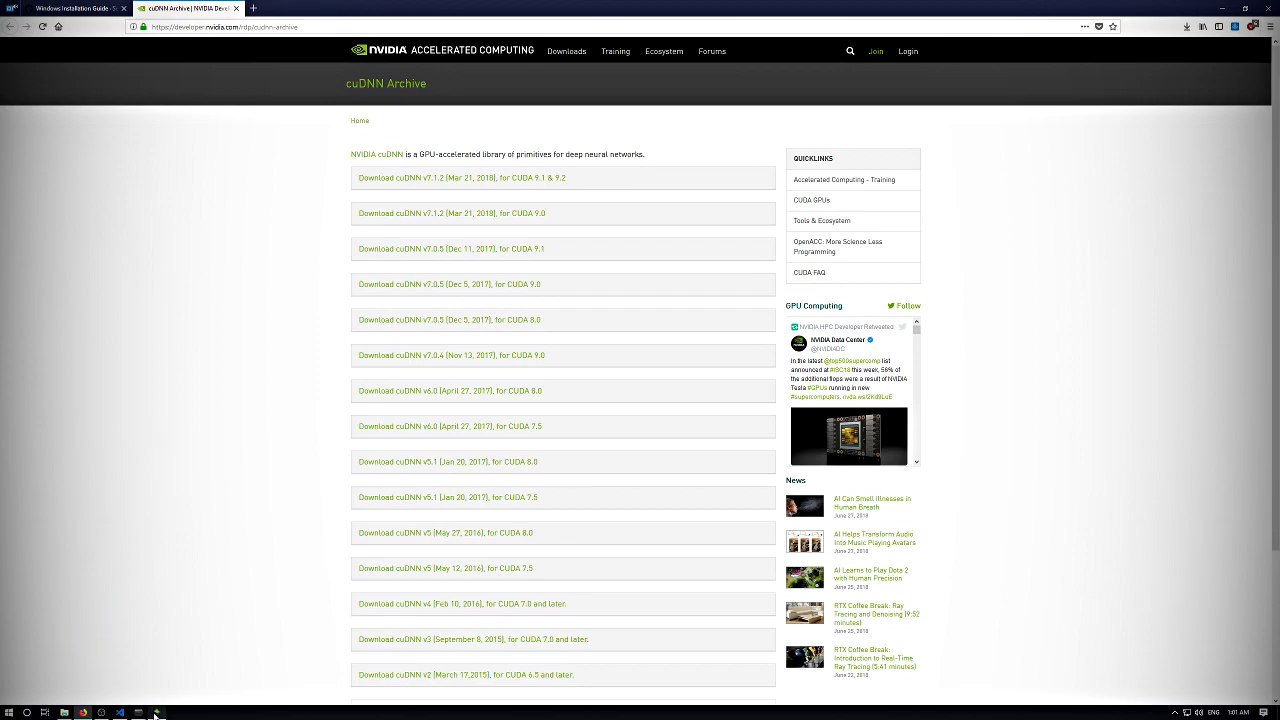
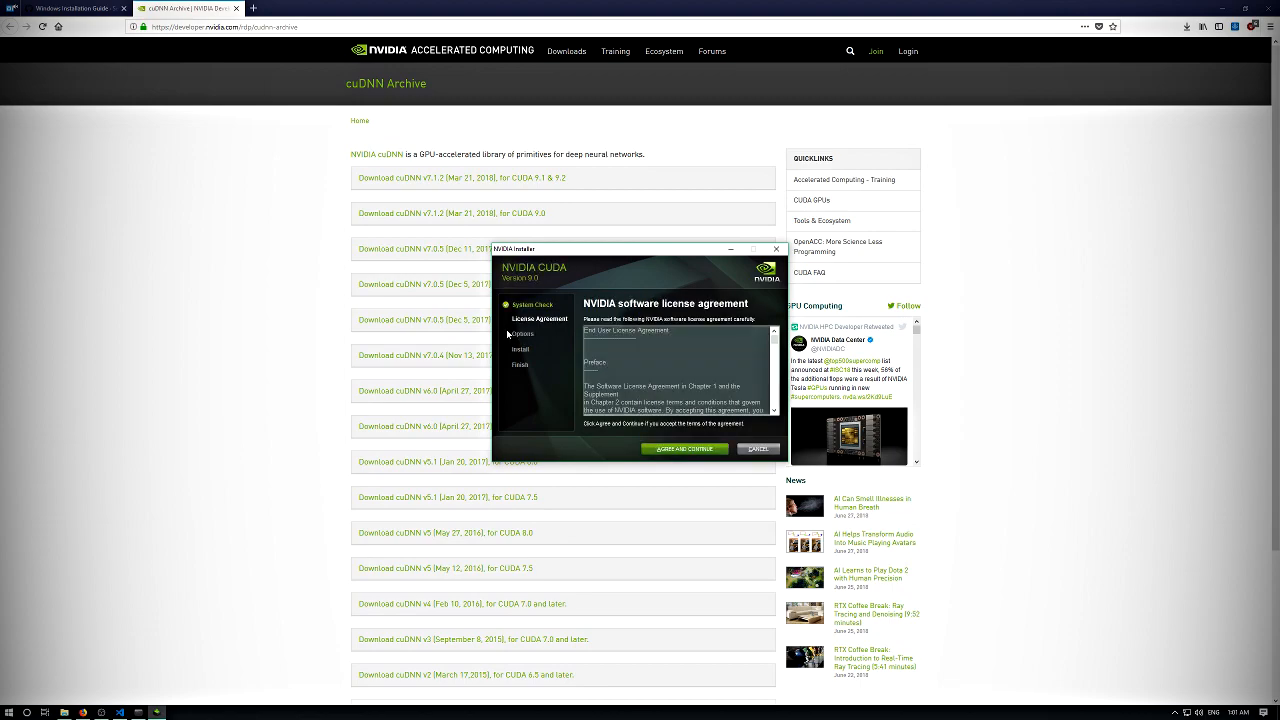
# - Accept the NVIDIA CUDA 9.0 license agreement and choose the Custom (Advanced) installation
pyautogui.click(673, 450)
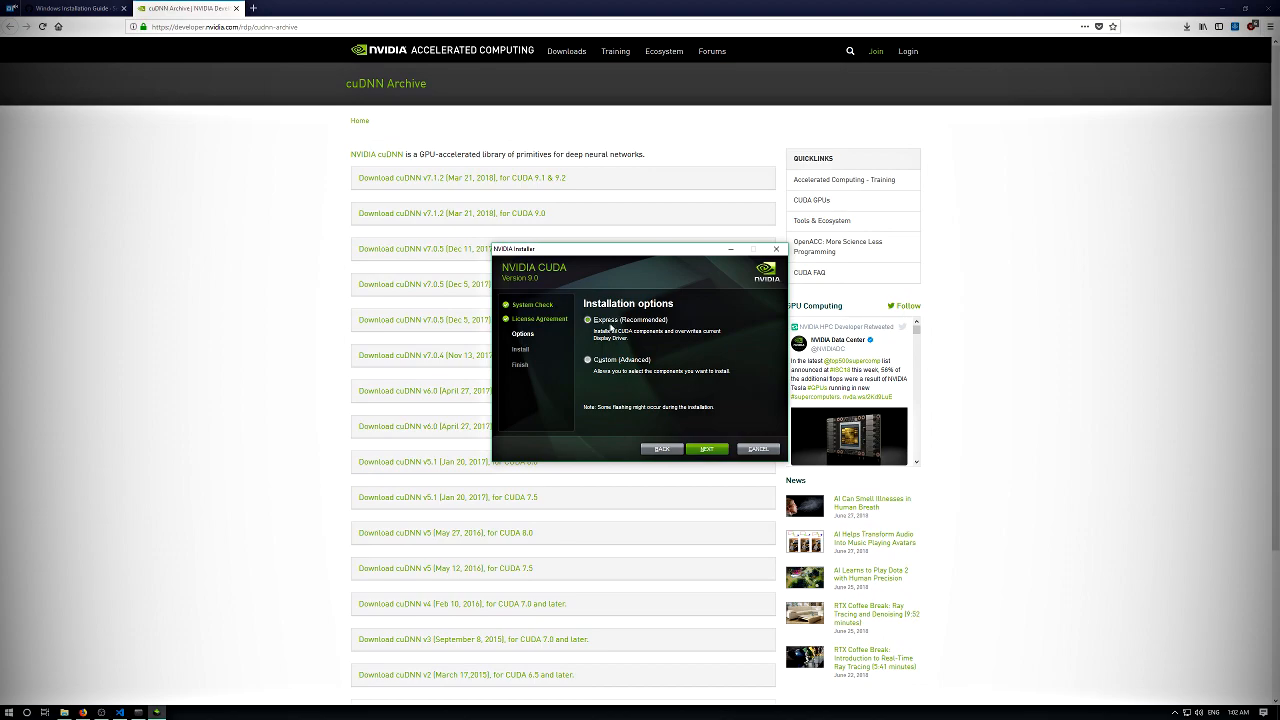
pyautogui.moveTo(556, 249); pyautogui.dragTo(535, 222)
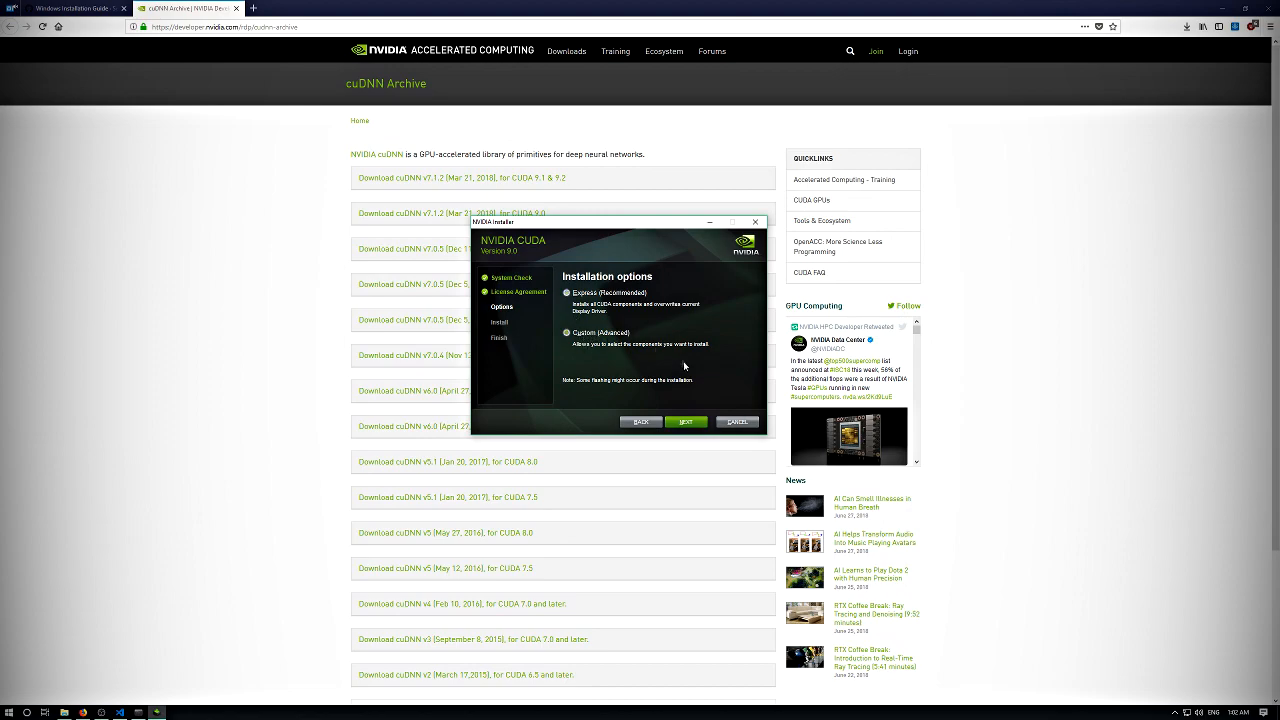
pyautogui.click(686, 421)
# - Exclude Other components, Driver components, NVIDIA GeForce Experience and CUDA's Visual Studio Integration, keeping the remaining CUDA components selected
pyautogui.click(569, 337)
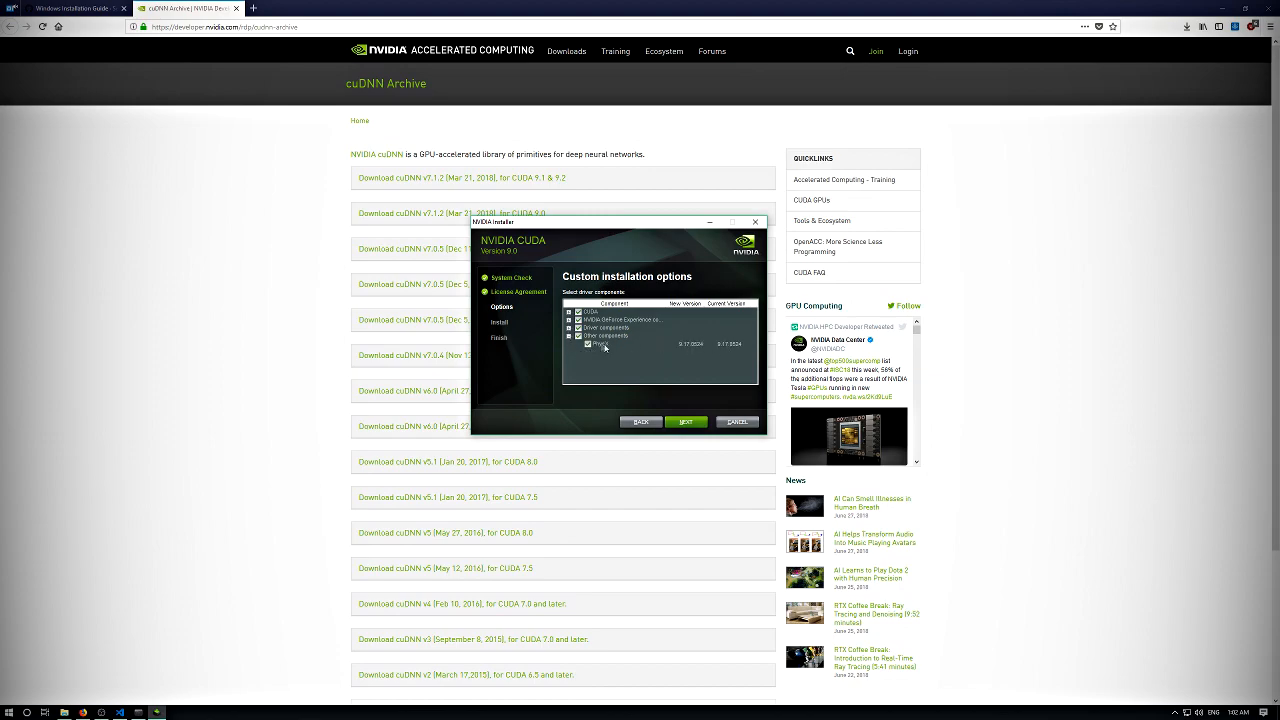
pyautogui.click(577, 337)
pyautogui.click(569, 330)
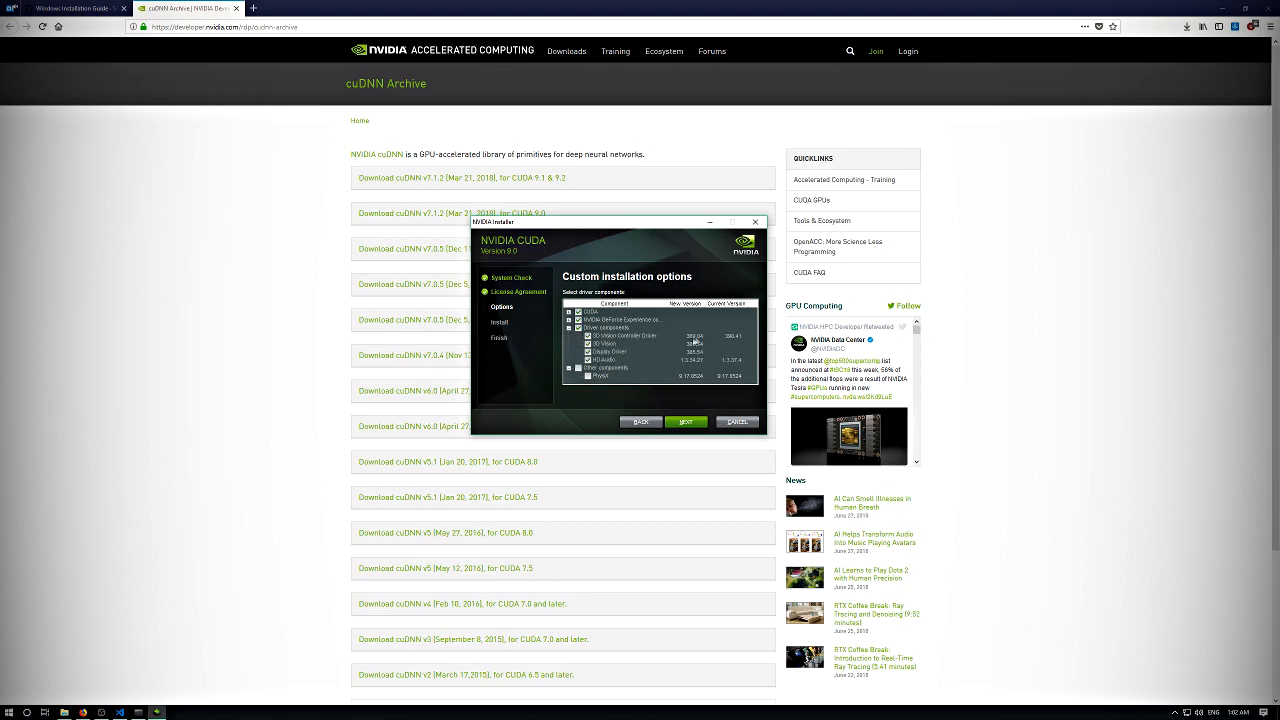
pyautogui.click(569, 328)
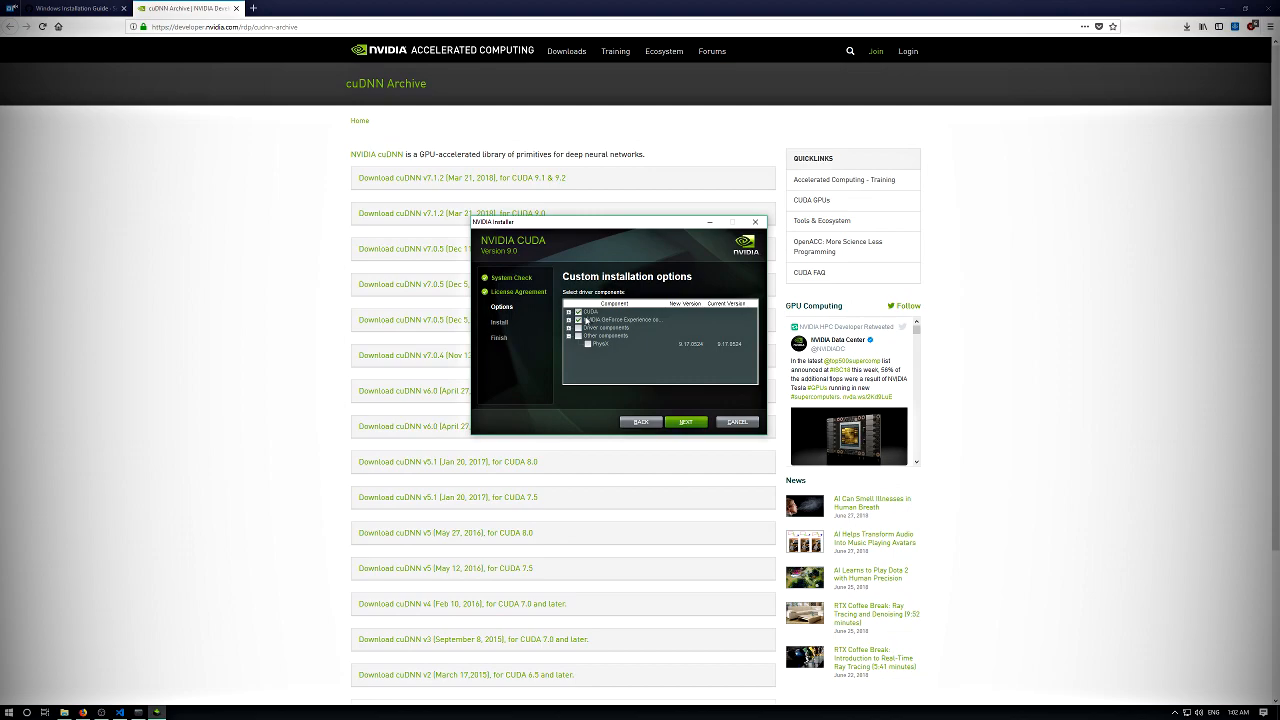
pyautogui.click(569, 313)
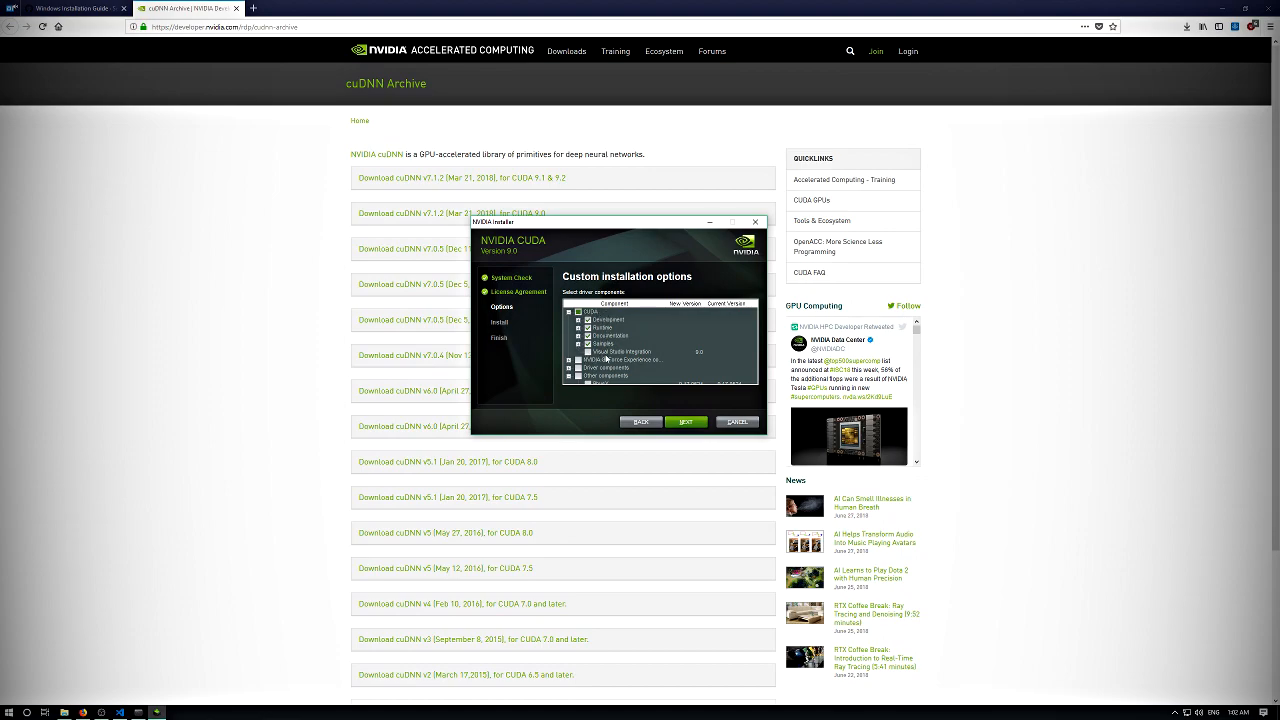
# - Install the selected CUDA components in the default locations and close the finished installer
pyautogui.click(696, 423)
pyautogui.click(696, 423)
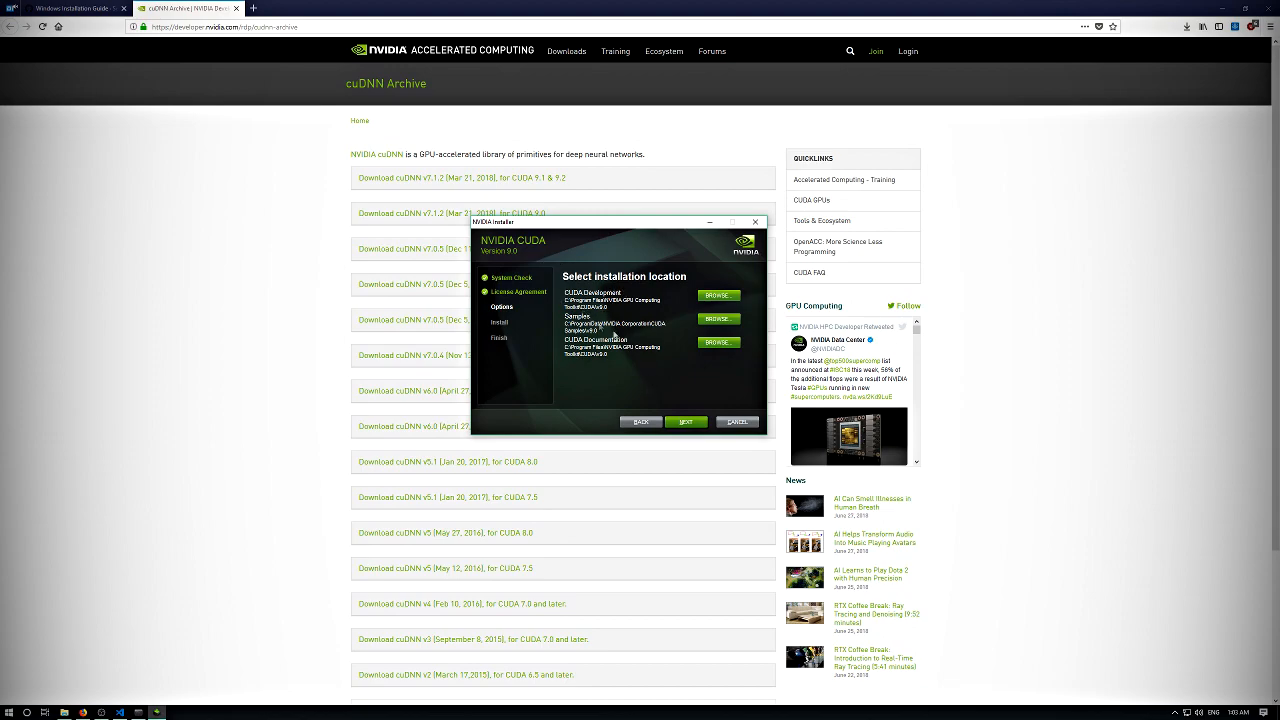
pyautogui.click(683, 422)
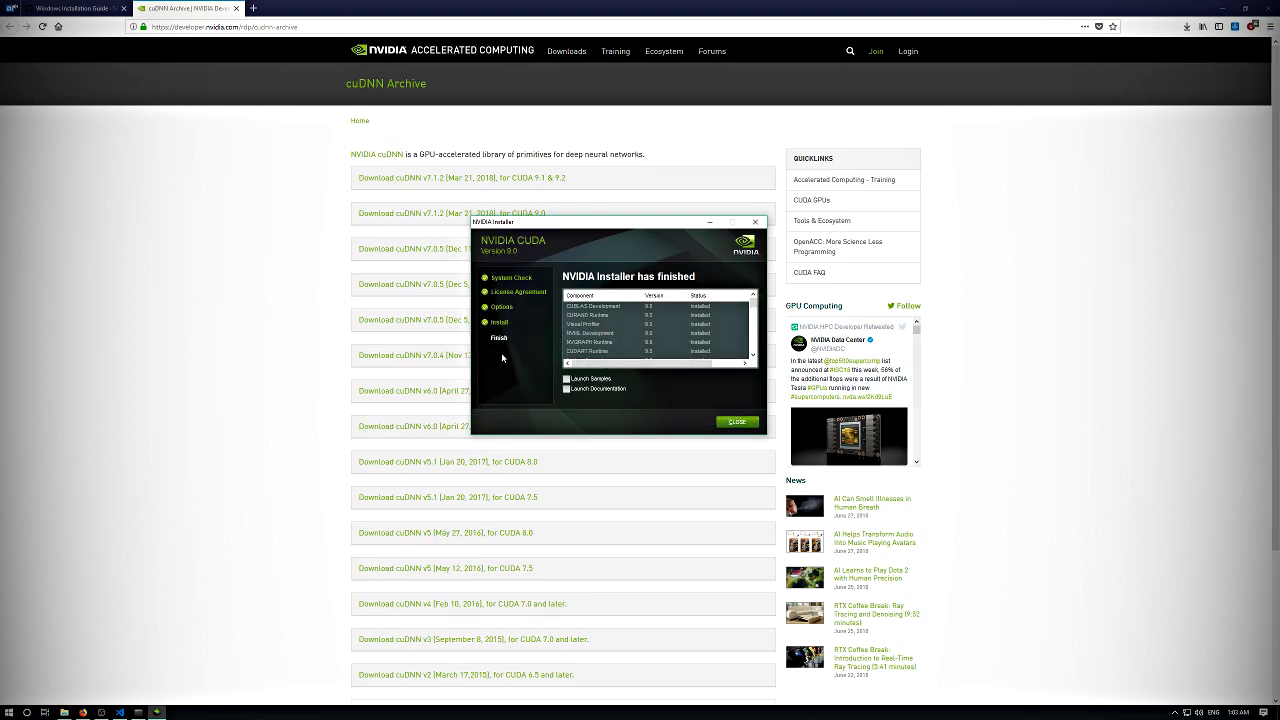
pyautogui.click(737, 421)
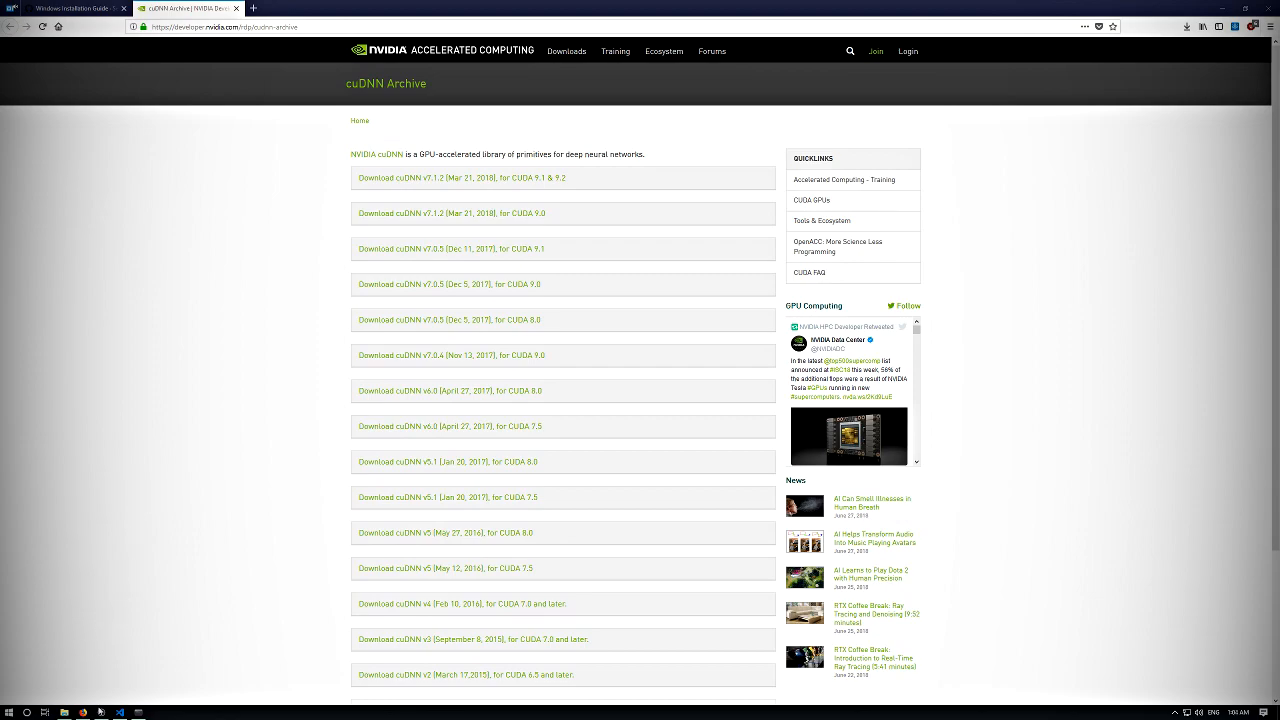
# - Run the cuda_9.0.176.1_windows.exe patch from the Downloads folder
pyautogui.click(66, 712)
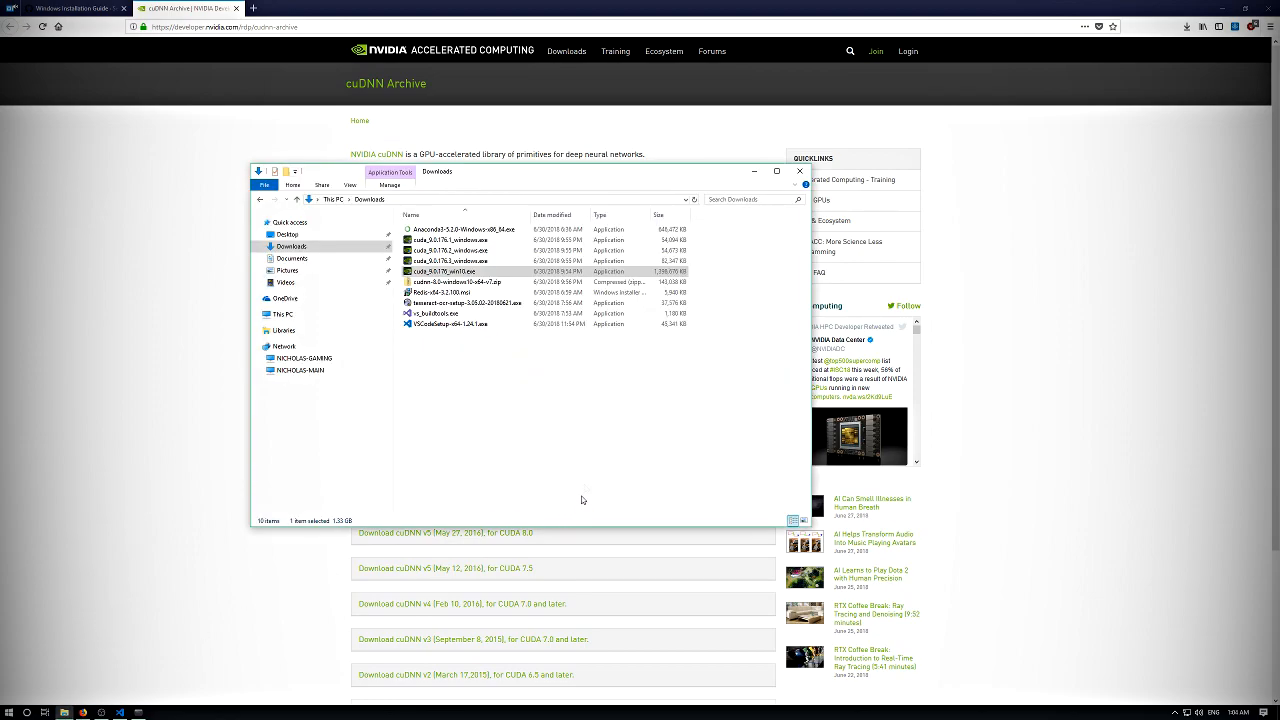
pyautogui.doubleClick(463, 242)
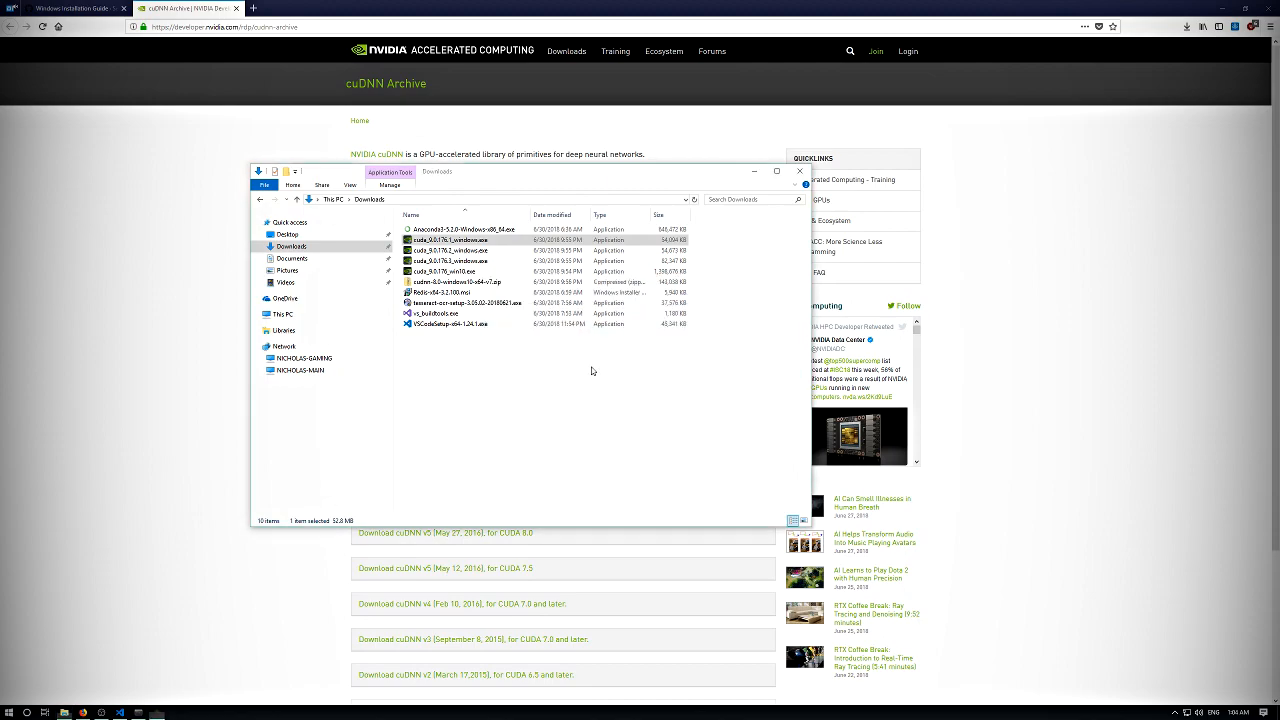
# - Install the cuda_9.0.176.2_windows.exe patch with Custom options, keeping all CUDA components and the default location
pyautogui.click(640, 250)
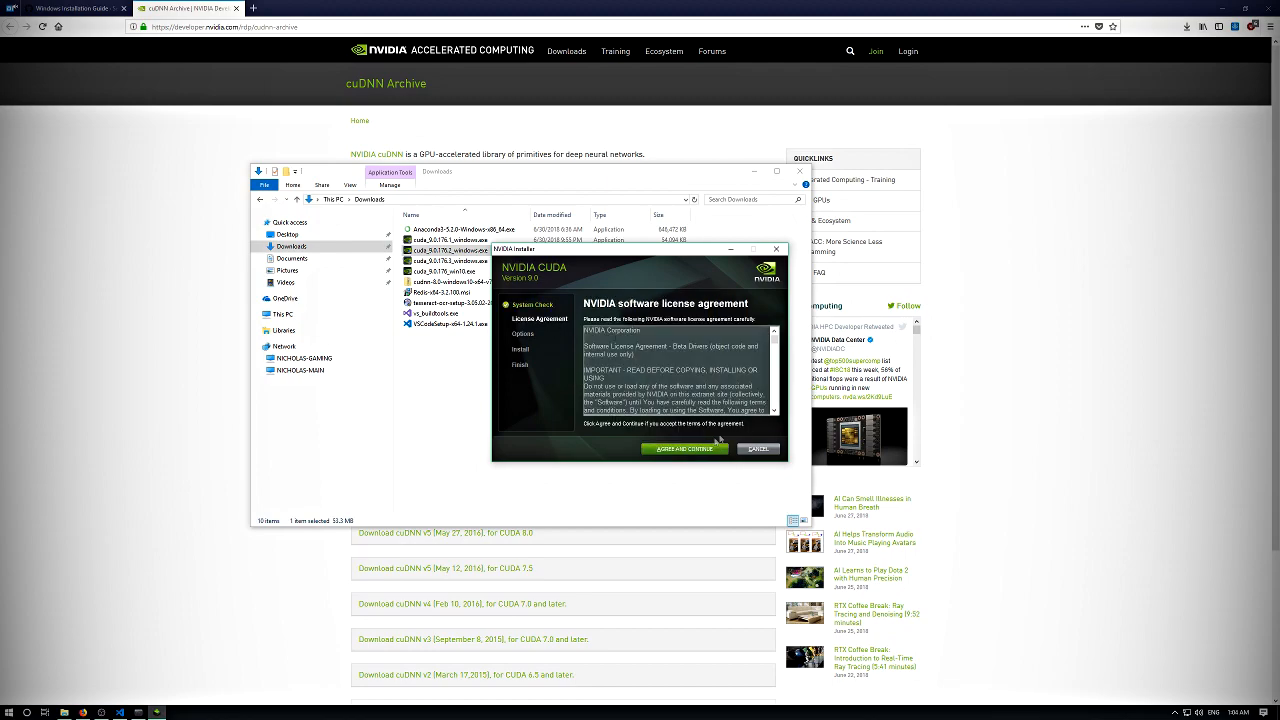
pyautogui.click(700, 450)
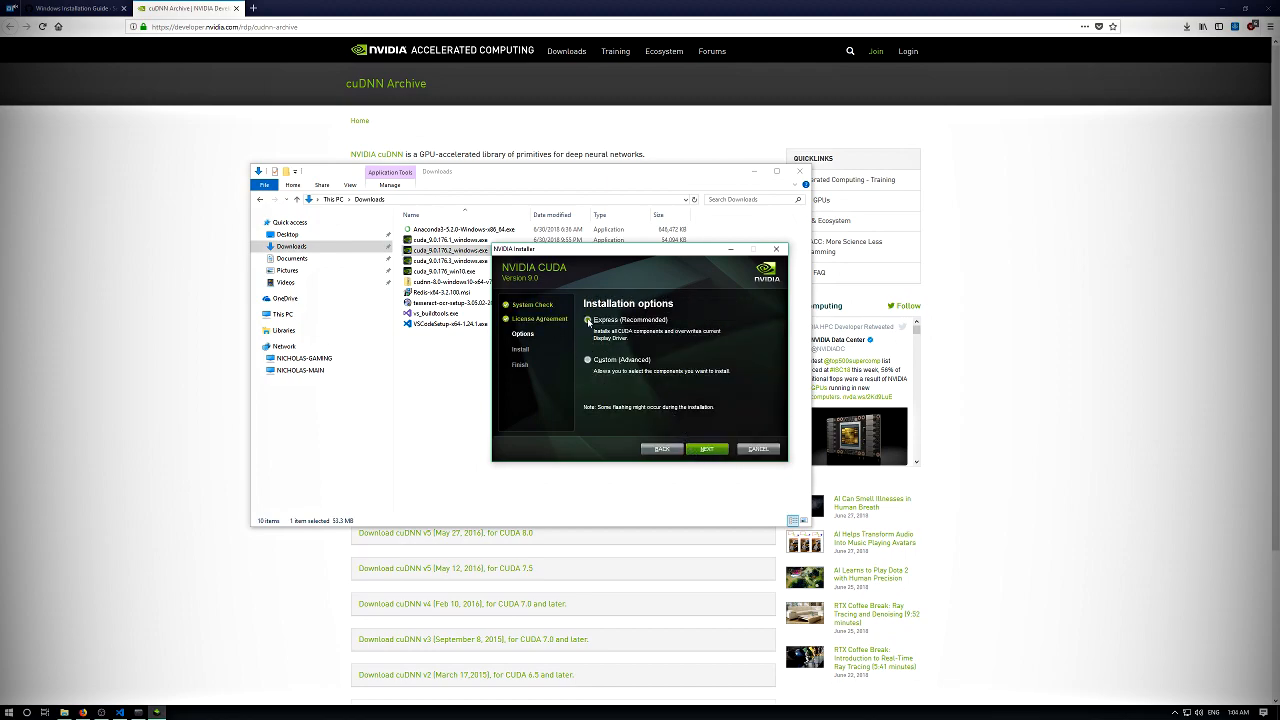
pyautogui.click(706, 449)
pyautogui.click(589, 339)
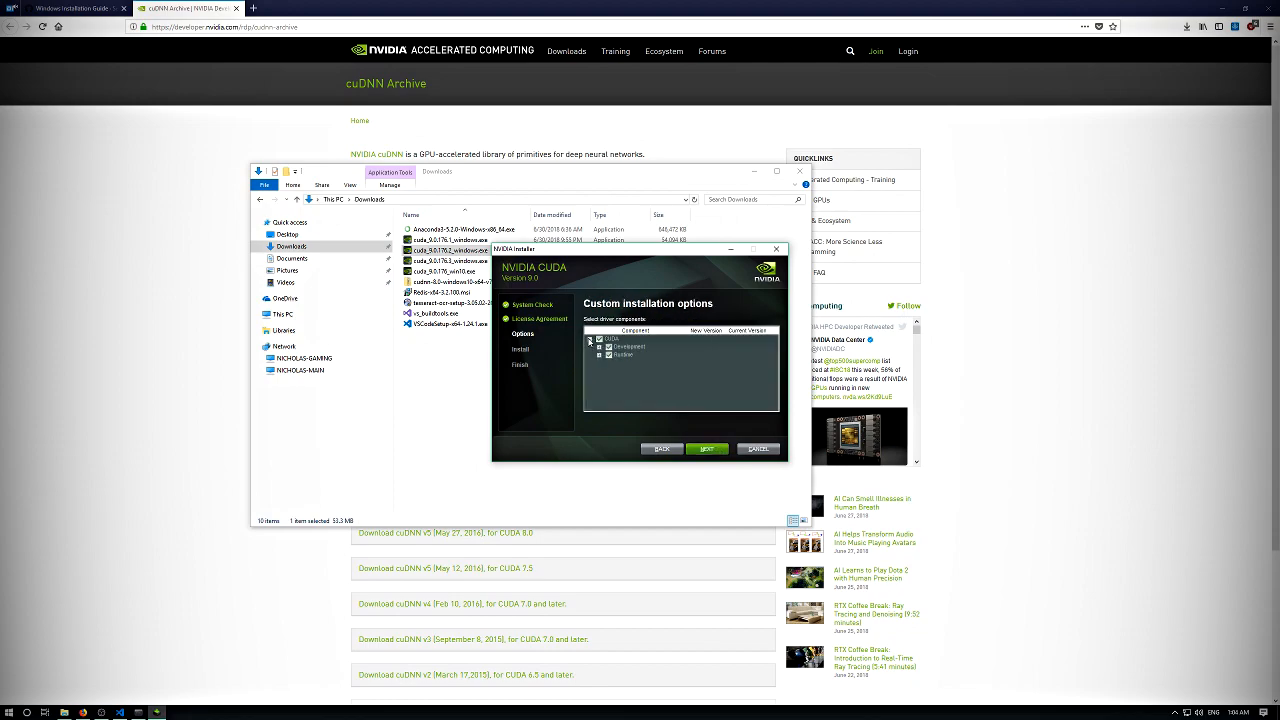
pyautogui.click(719, 452)
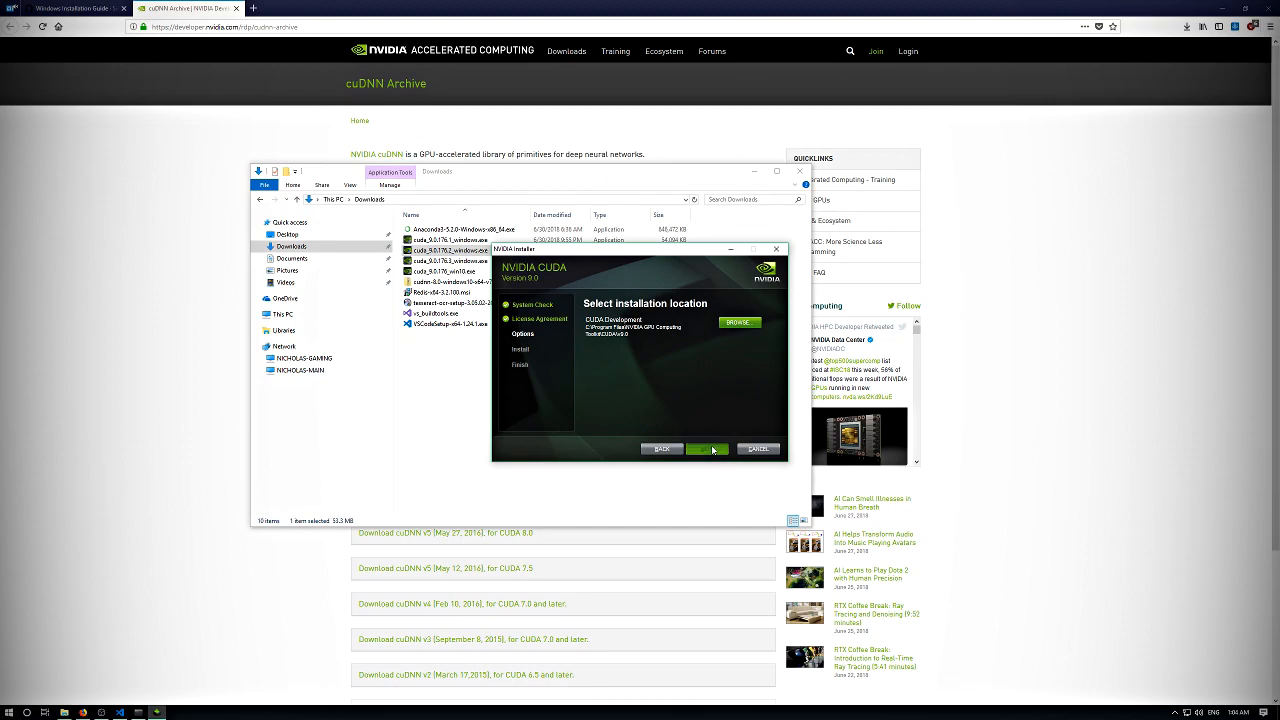
pyautogui.click(713, 449)
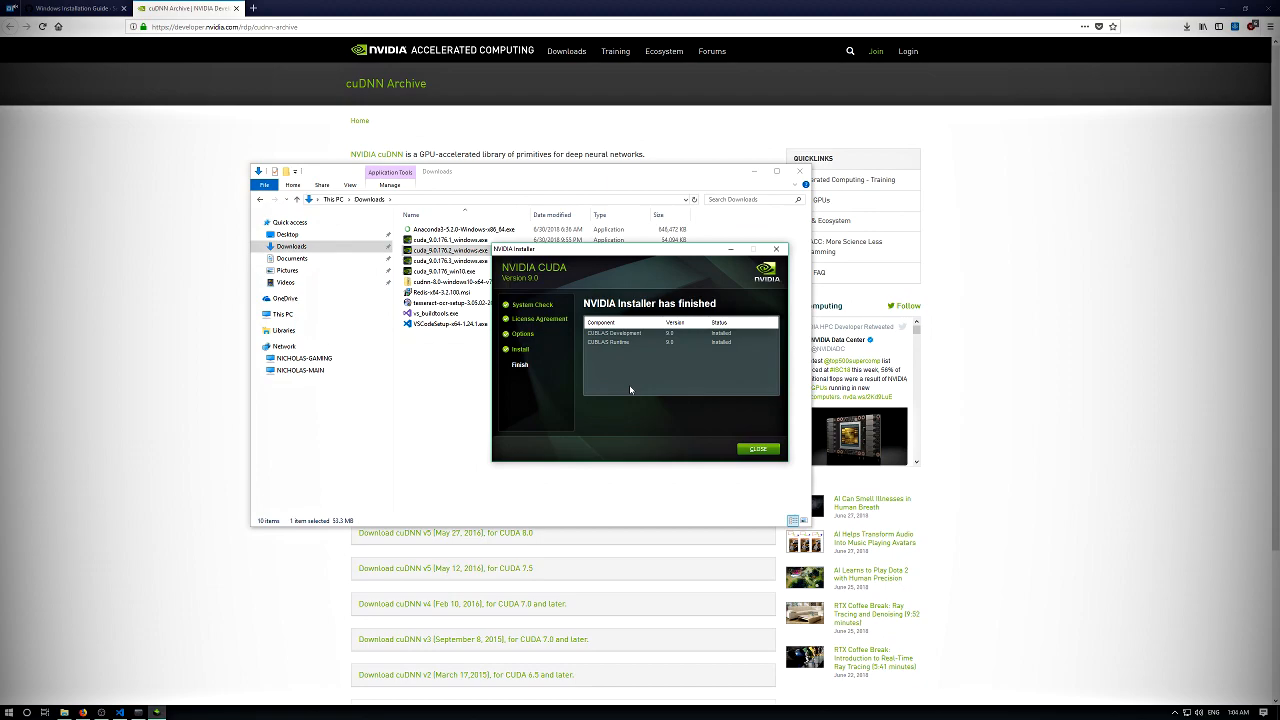
pyautogui.click(755, 452)
pyautogui.click(768, 450)
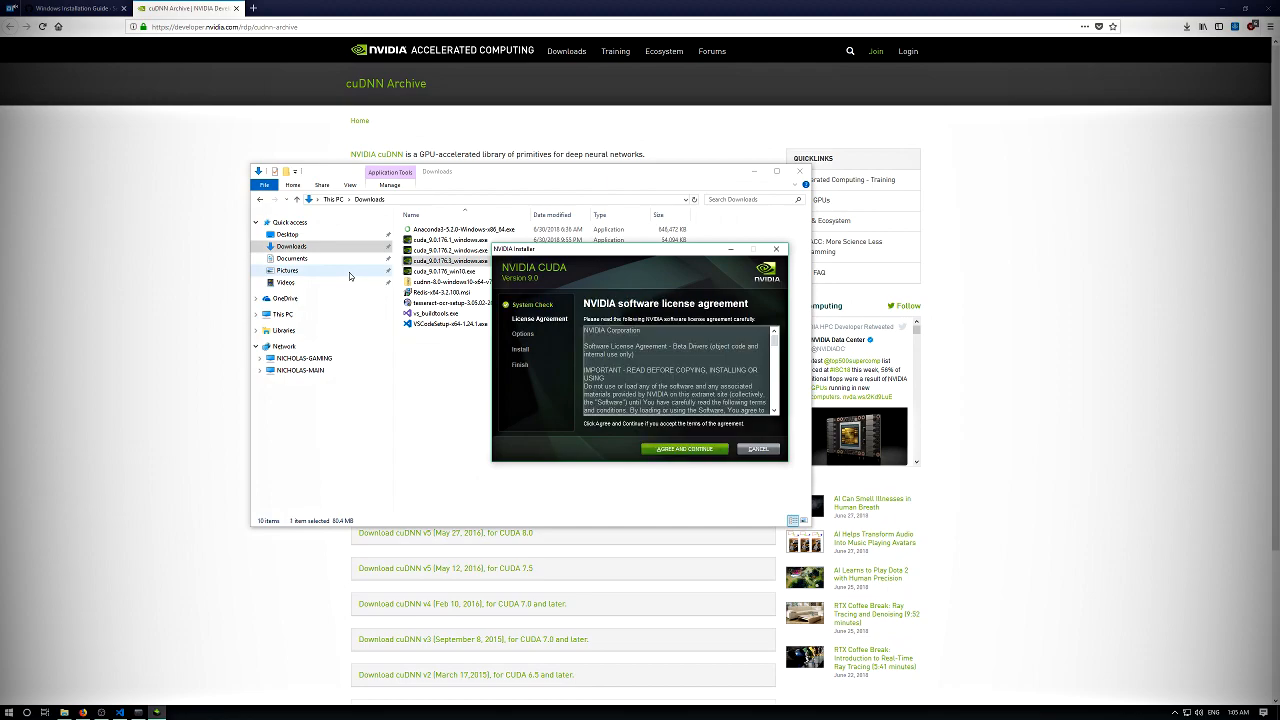
# - Install the cuda_9.0.176.3_windows.exe patch with Custom options, keeping all CUDA components, and close its installer
pyautogui.click(686, 448)
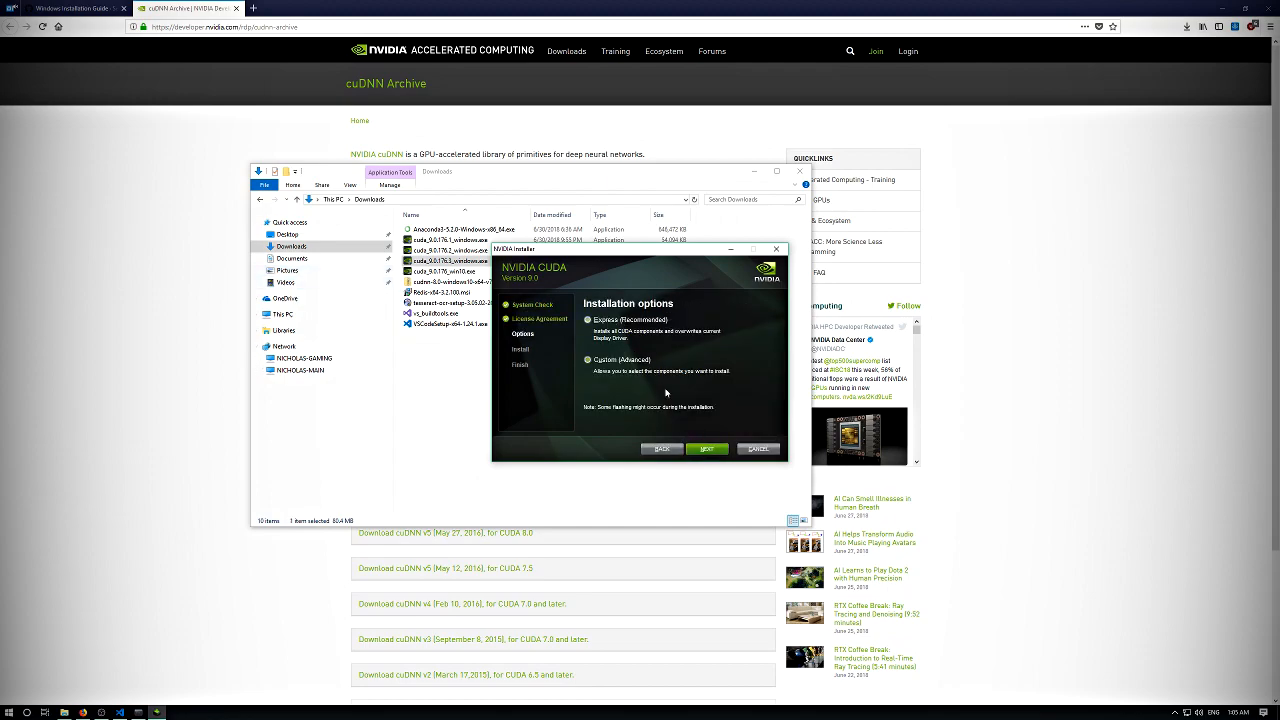
pyautogui.click(706, 448)
pyautogui.click(589, 340)
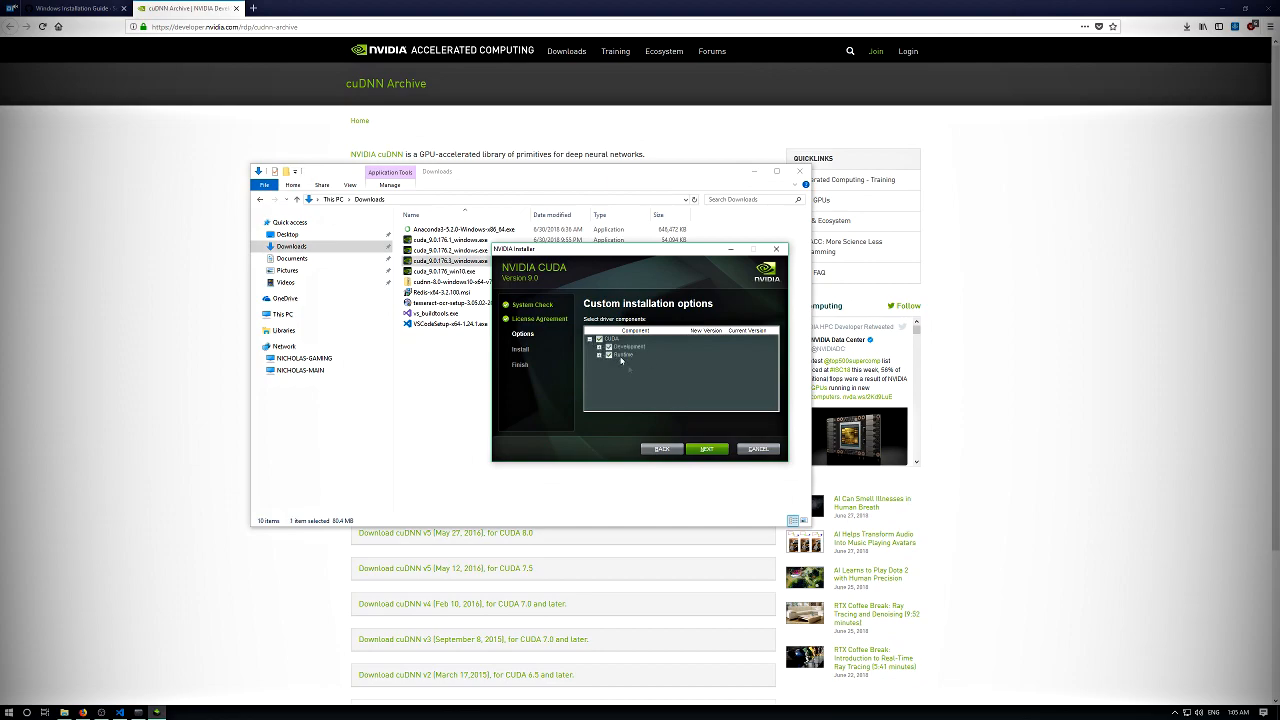
pyautogui.click(706, 448)
pyautogui.click(706, 448)
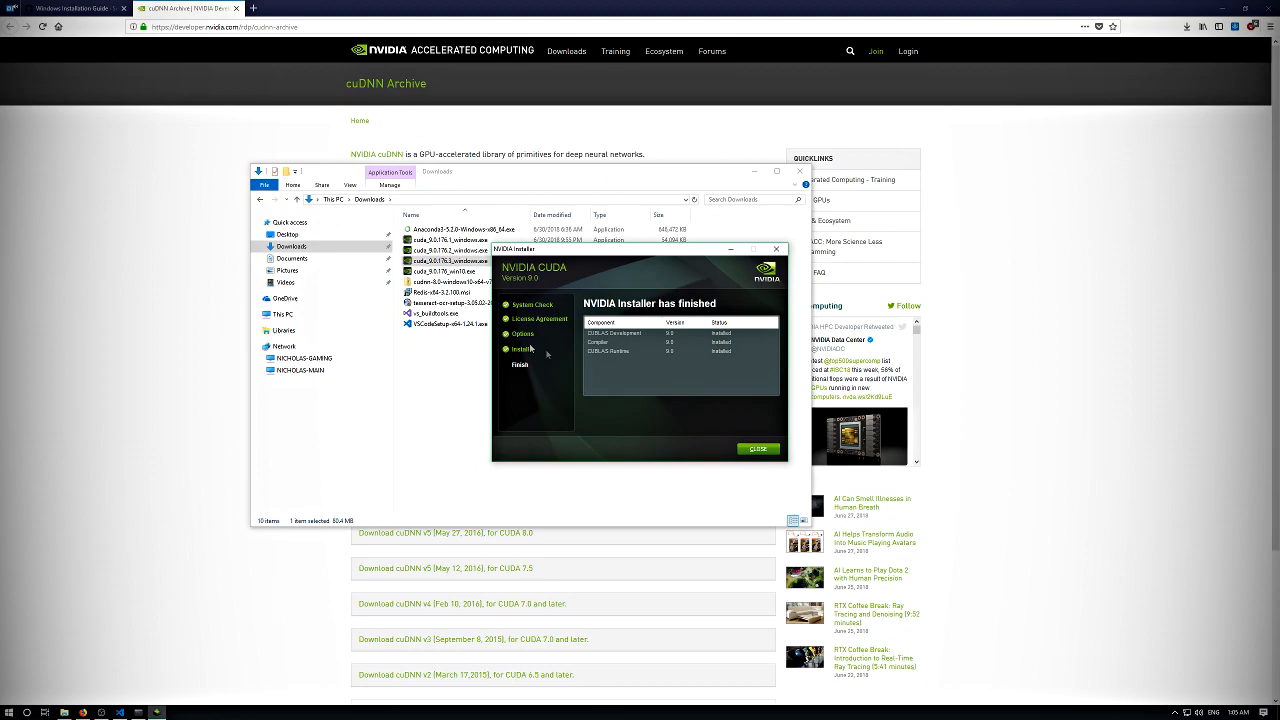
pyautogui.click(757, 448)
pyautogui.click(521, 346)
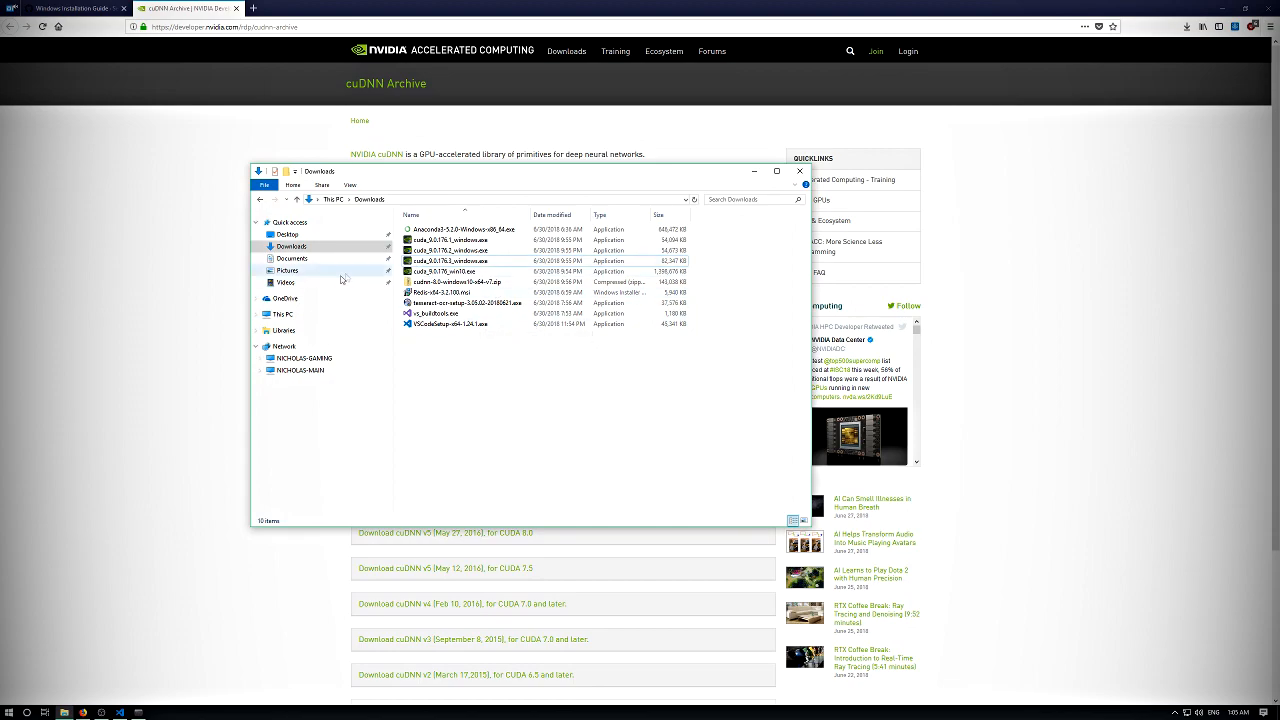
# - Check the guide's cuDNN section for the release required with CUDA 9.0 and return to the cuDNN archive page
pyautogui.click(460, 283)
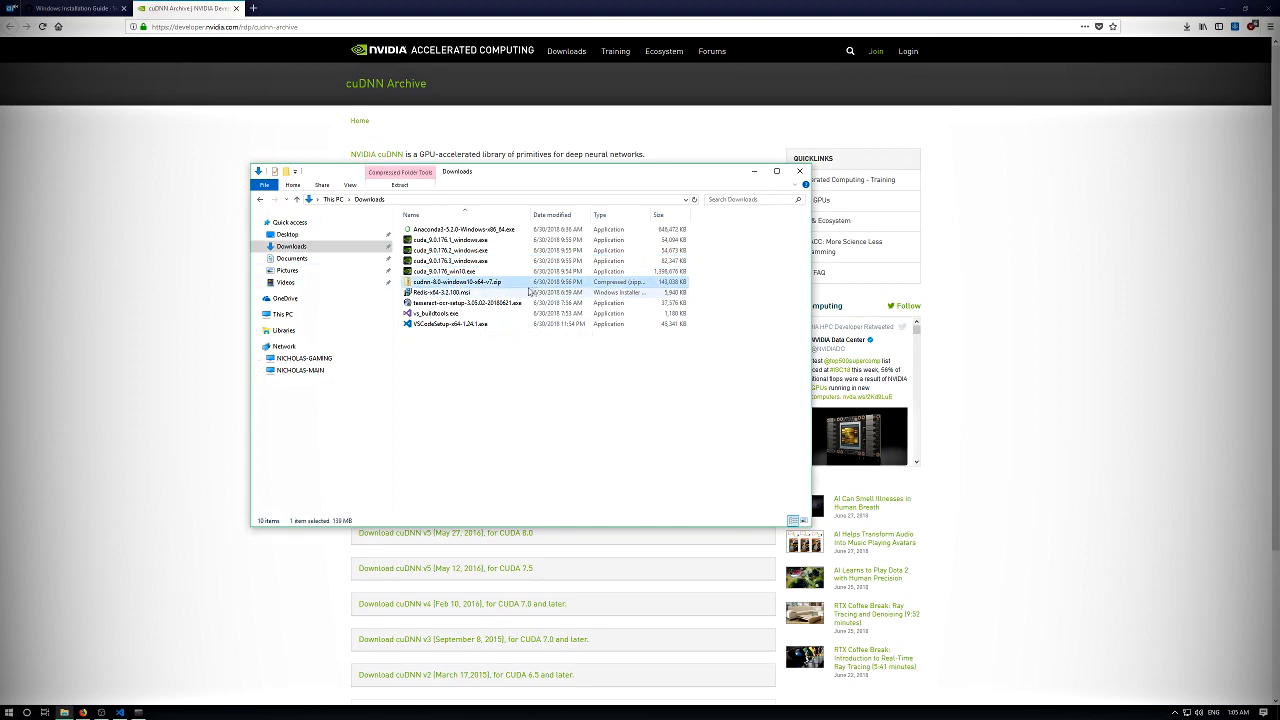
pyautogui.click(244, 308)
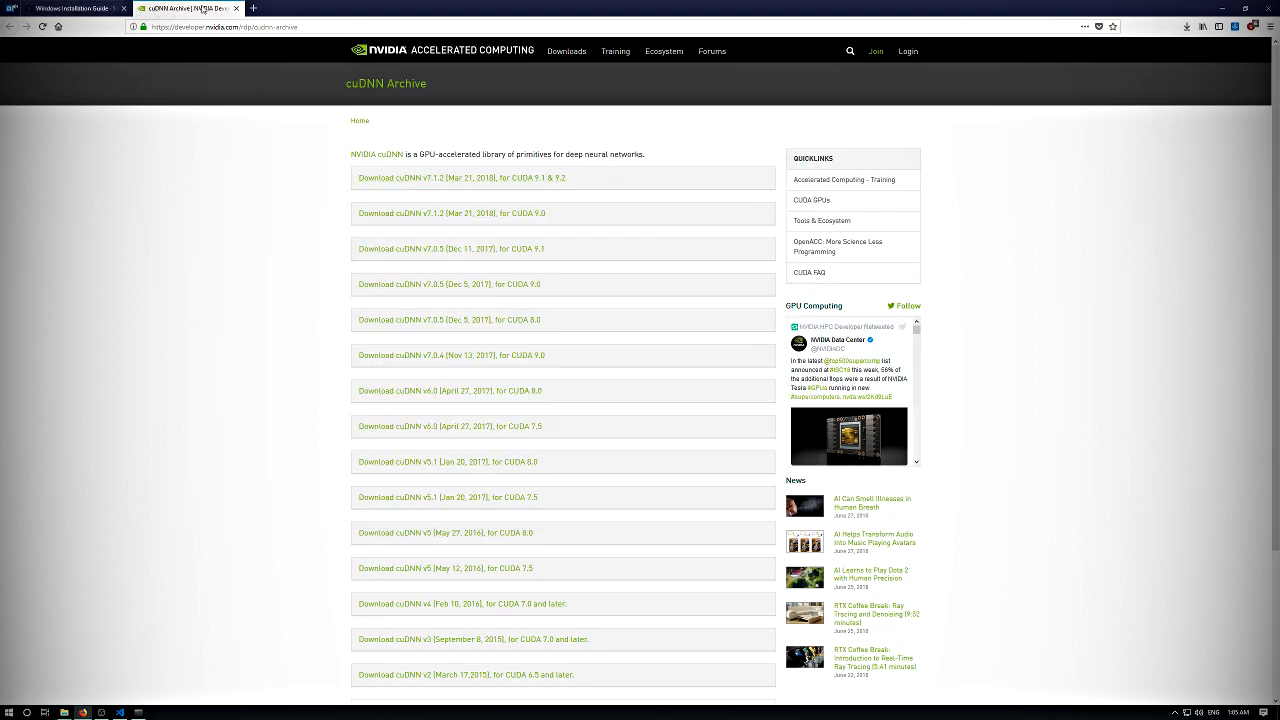
pyautogui.click(88, 8)
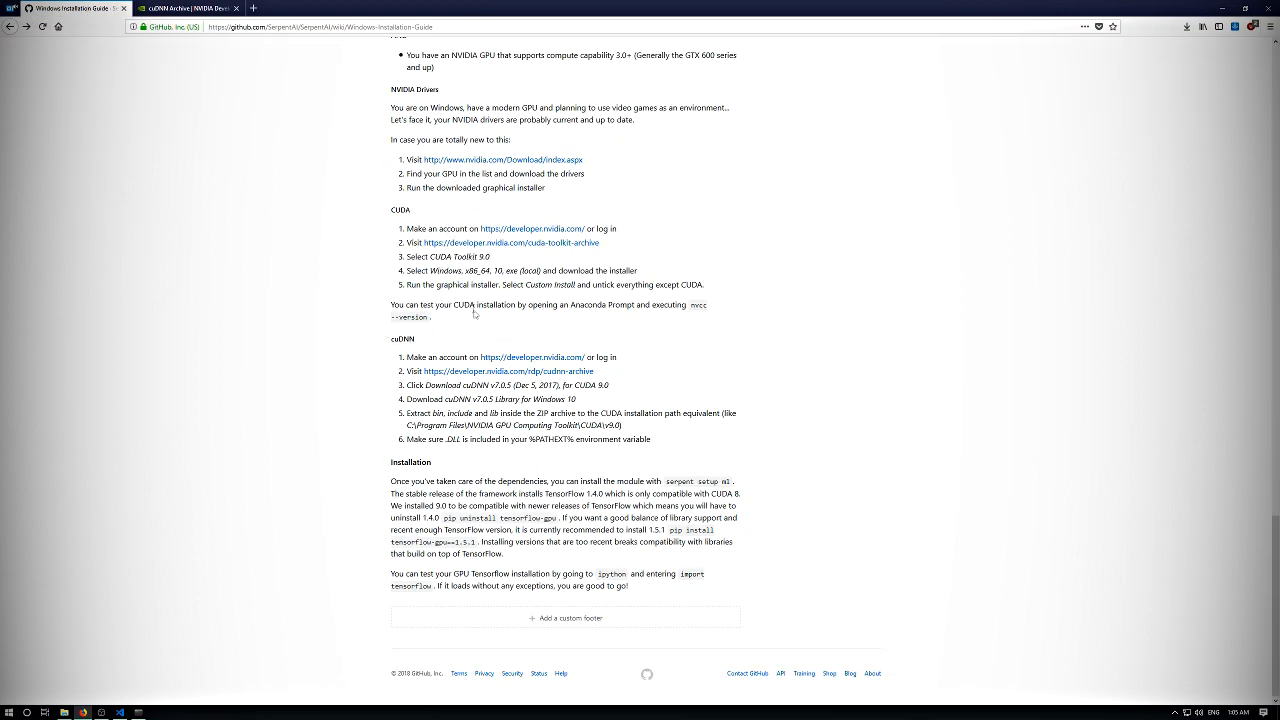
pyautogui.middleClick(469, 374)
pyautogui.moveTo(493, 385); pyautogui.dragTo(510, 385)
pyautogui.click(237, 8)
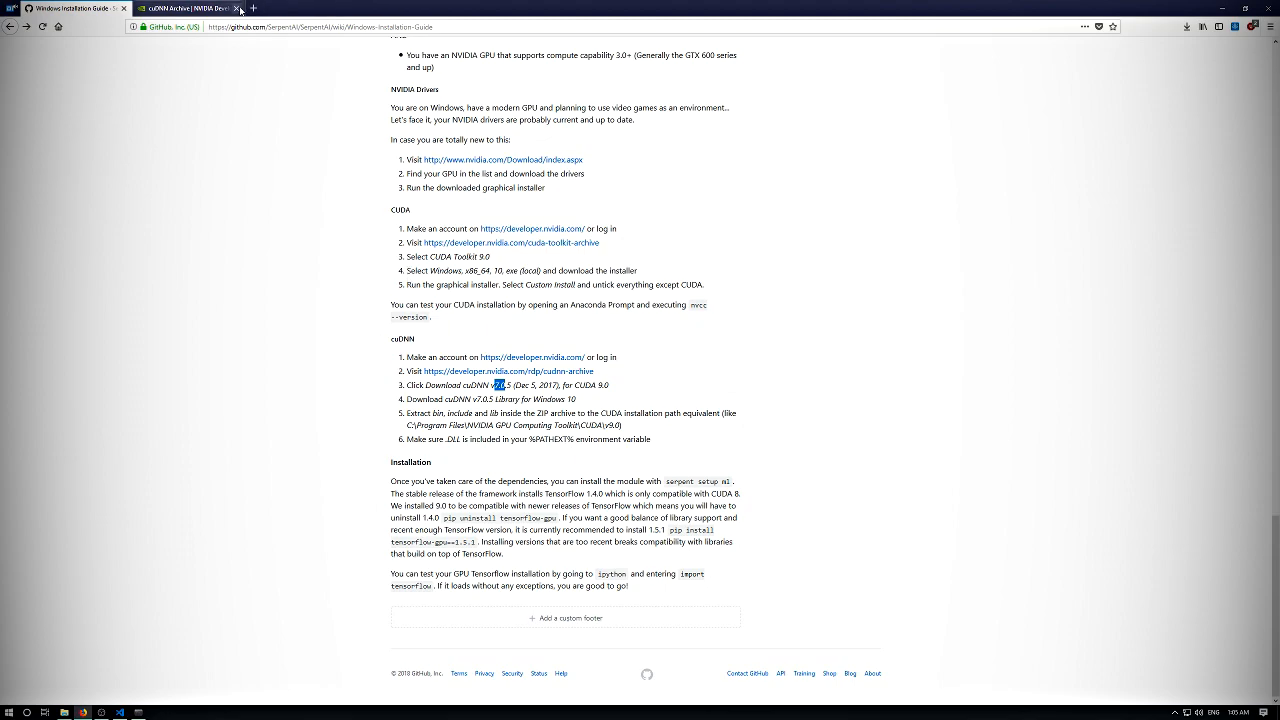
pyautogui.click(212, 8)
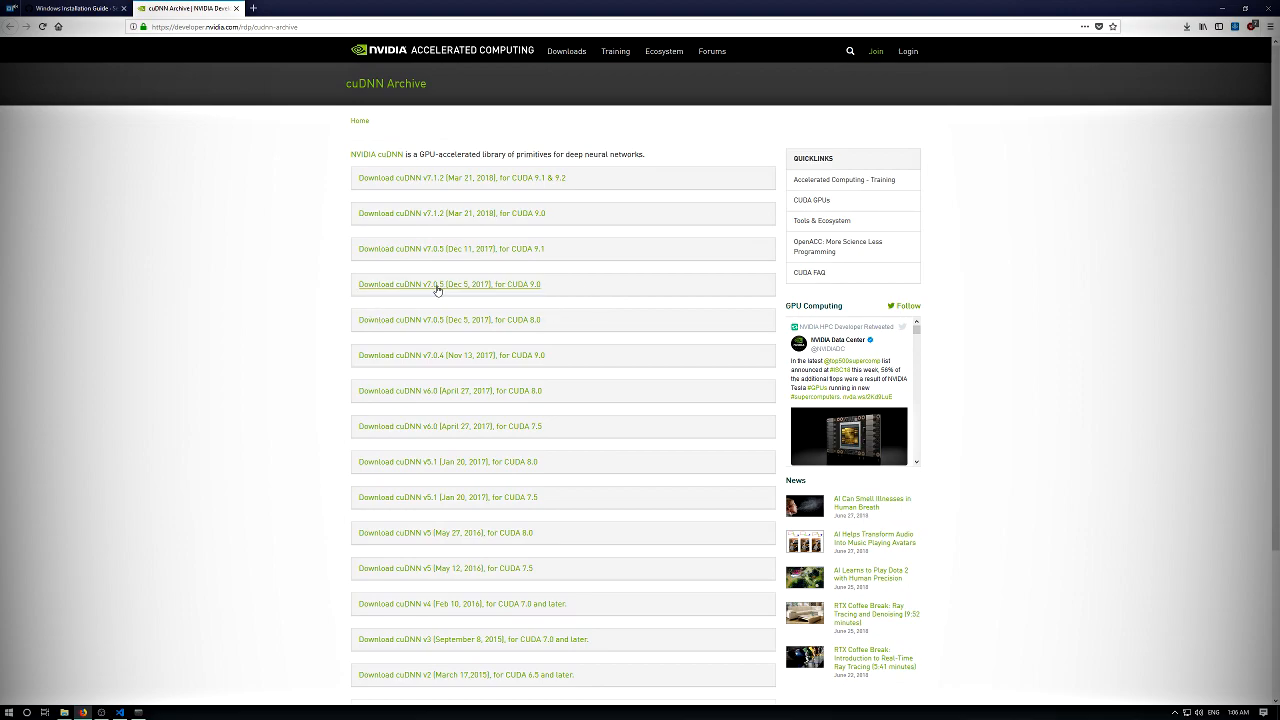
# - Request the cuDNN v7.0.5 Library for Windows 10 under the CUDA 9.0 release and proceed to the NVIDIA Developer login
pyautogui.click(529, 288)
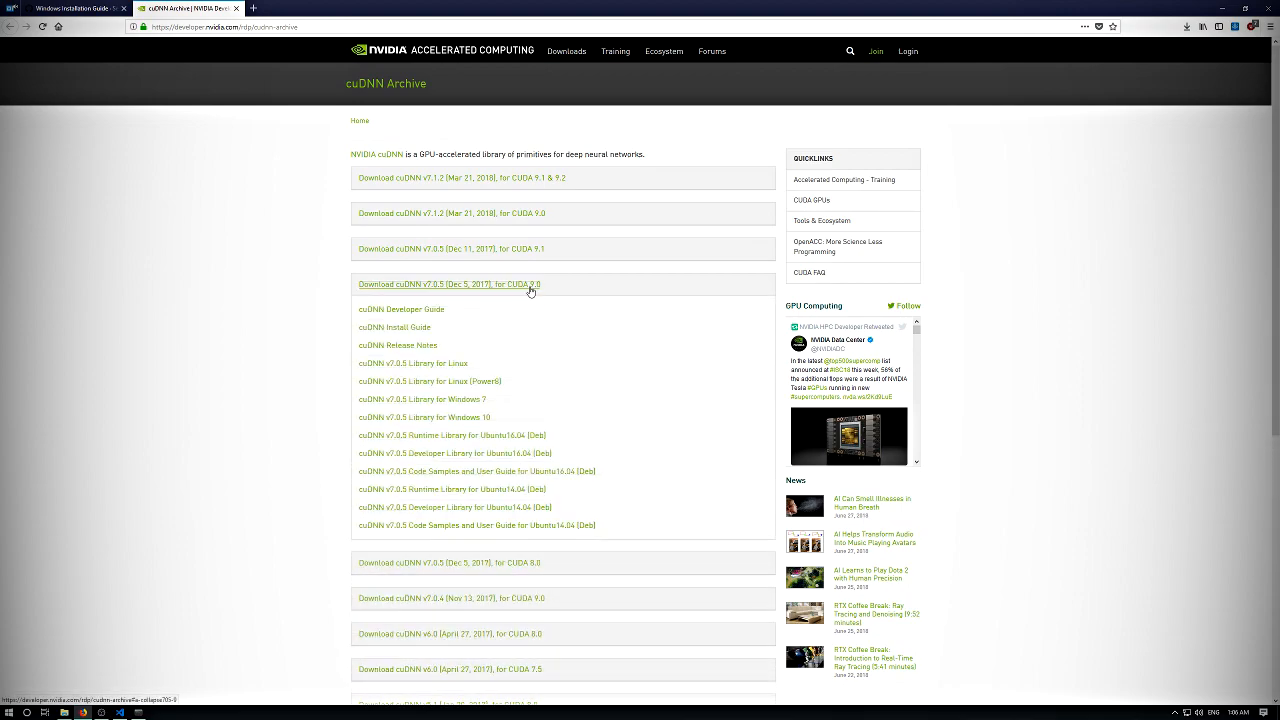
pyautogui.click(407, 419)
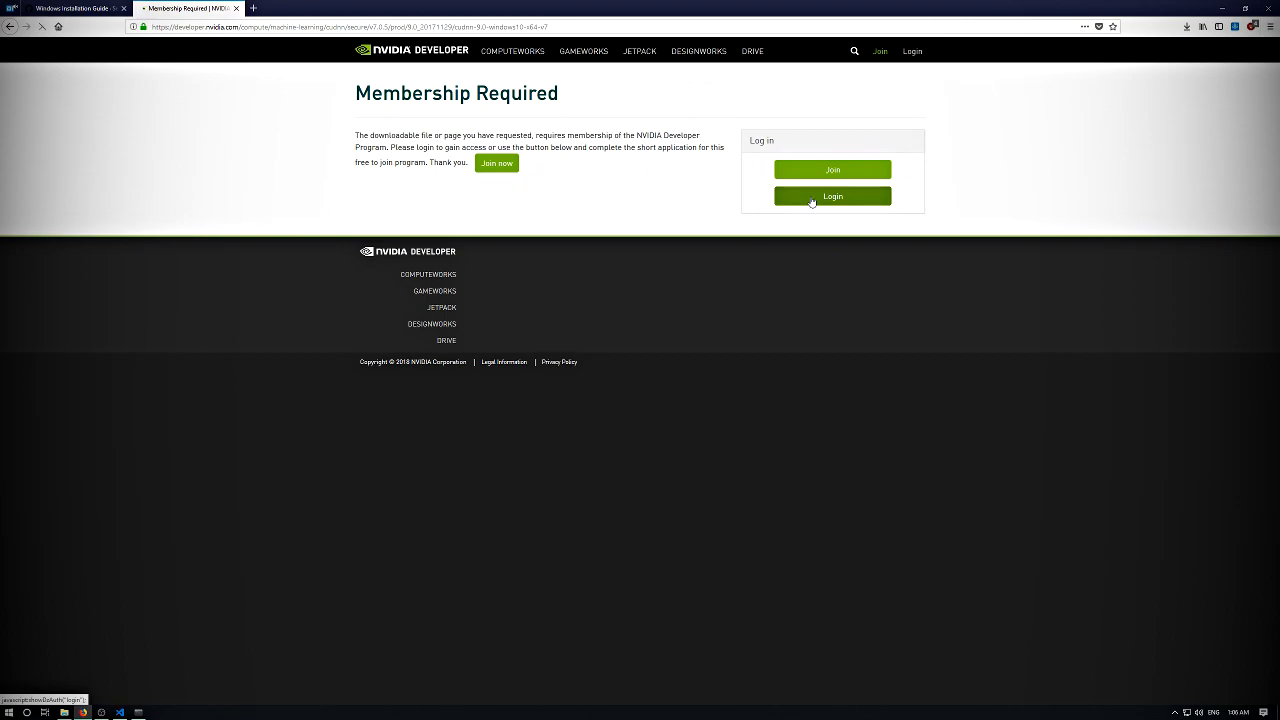
pyautogui.click(811, 202)
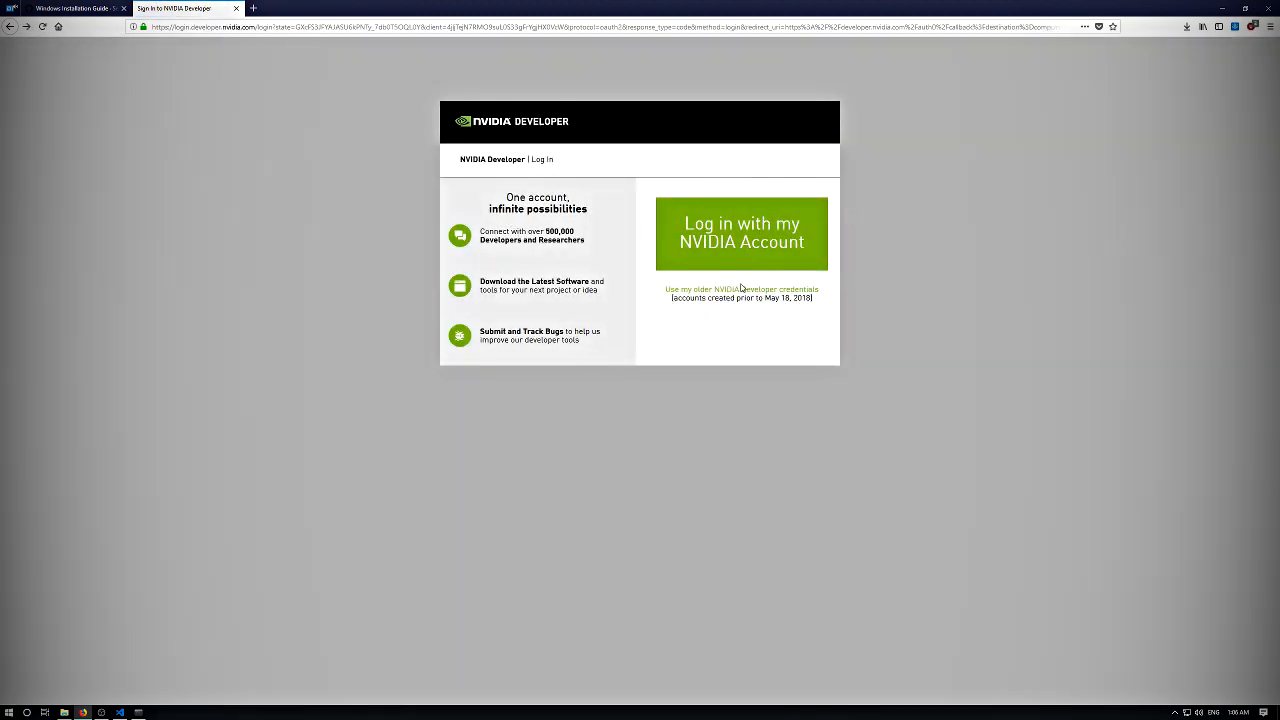
pyautogui.click(748, 262)
pyautogui.click(797, 334)
# - Close the NVIDIA login page and open a new browser tab
pyautogui.click(123, 8)
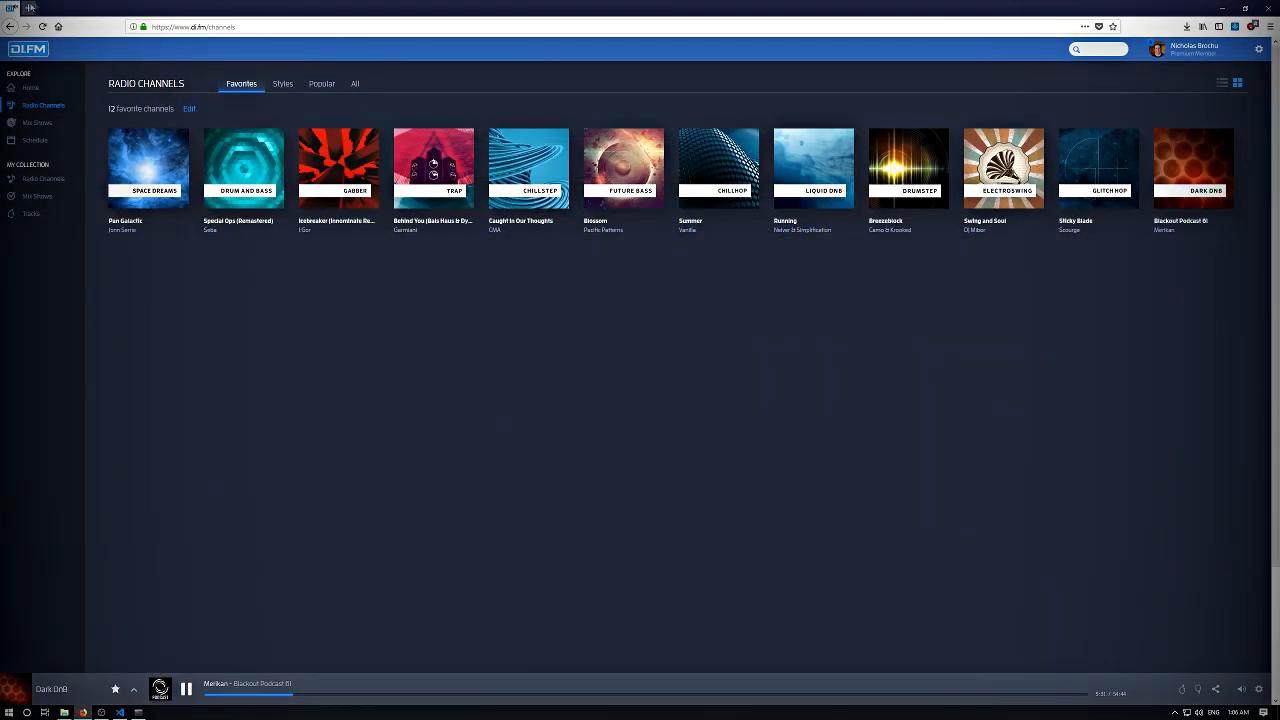
pyautogui.click(50, 8)
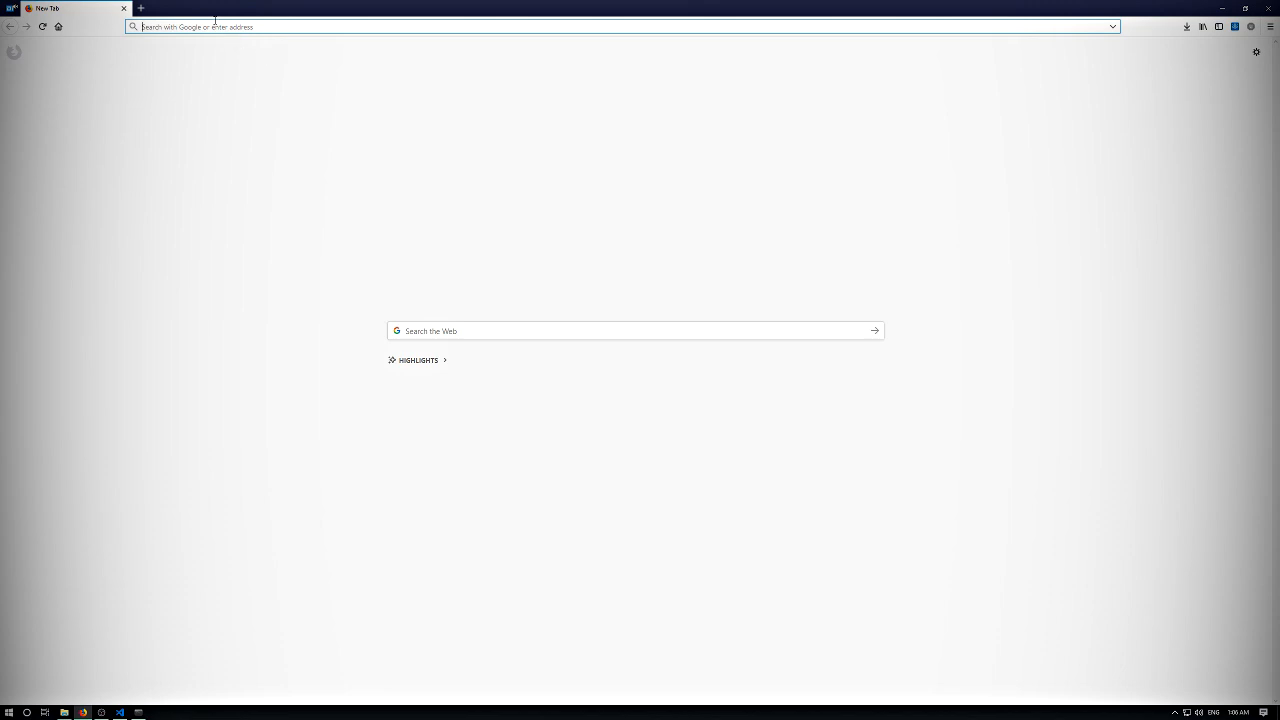
pyautogui.write('w')
pyautogui.press('BackSpace')
pyautogui.write('w')
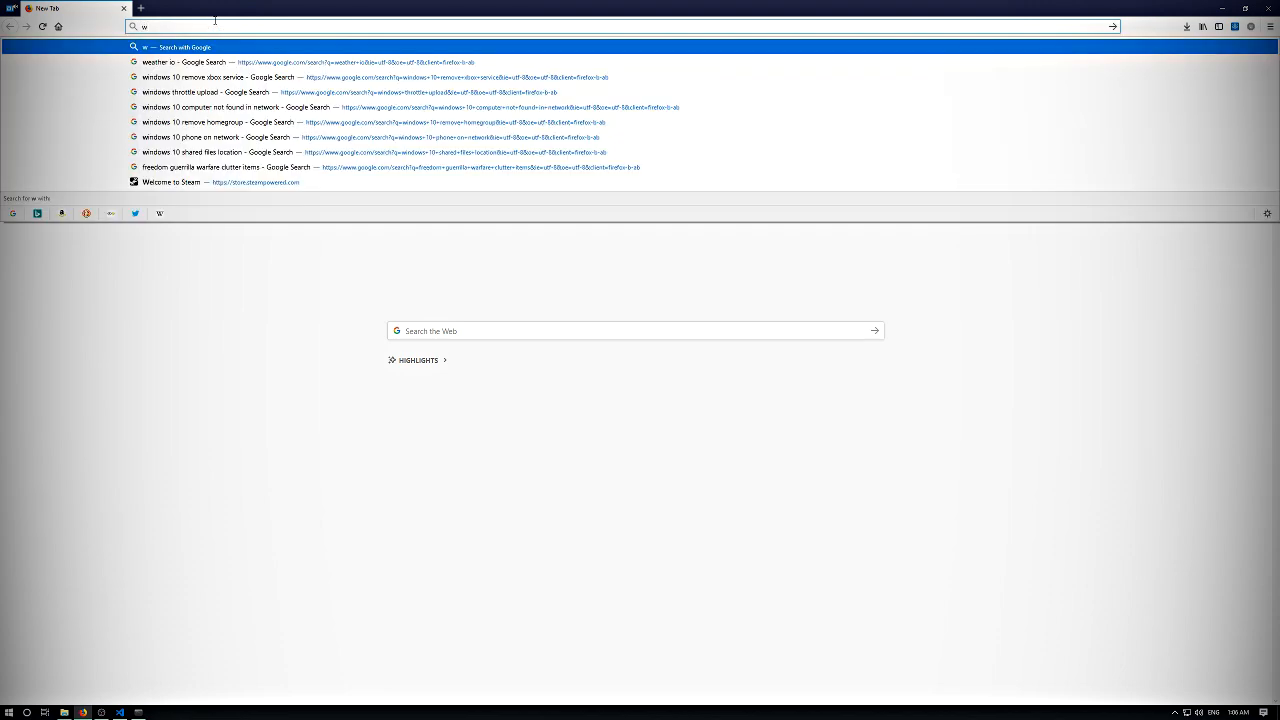
pyautogui.press('BackSpace')
pyautogui.write('cuda')
pyautogui.press('BackSpace')
pyautogui.press('BackSpace')
pyautogui.press('BackSpace')
pyautogui.press('BackSpace')
# - Reopen the SerpentAI wiki's Windows Installation Guide by looking up github in the browsing history suggestions
pyautogui.write('github')
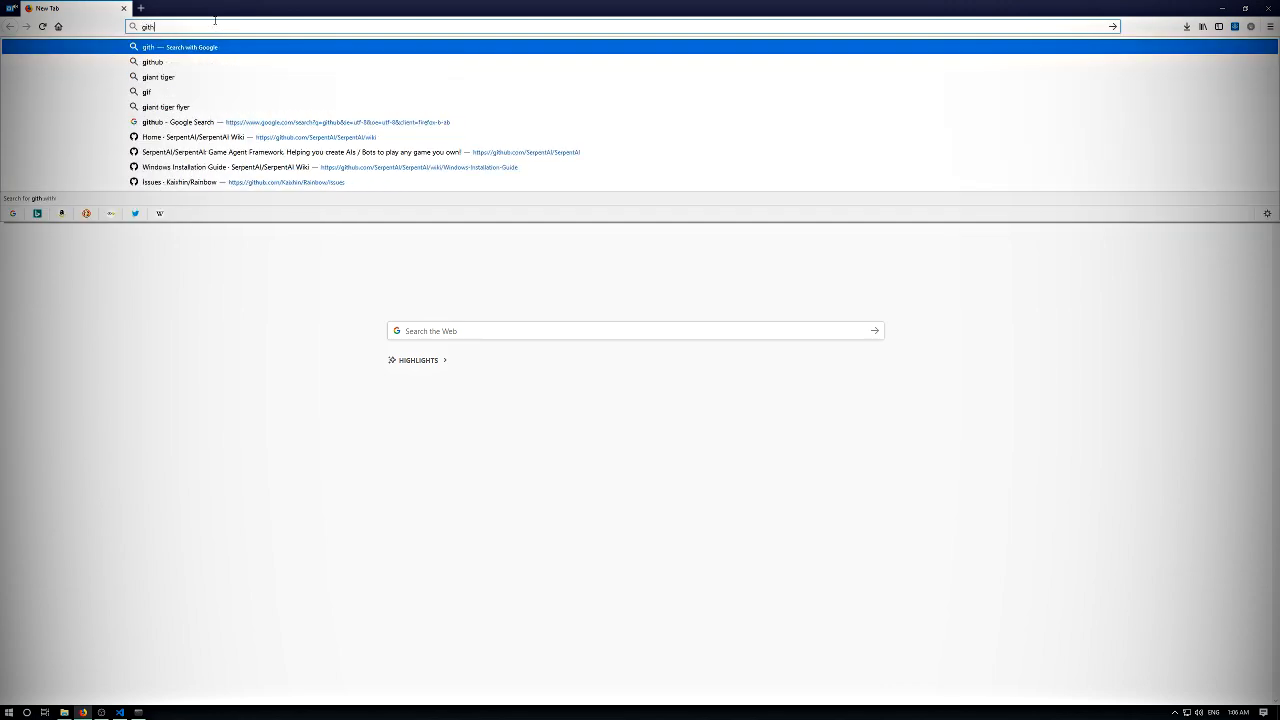
pyautogui.press('Down')
pyautogui.press('Down')
pyautogui.press('Down')
pyautogui.press('Down')
pyautogui.press('Down')
pyautogui.press('Down')
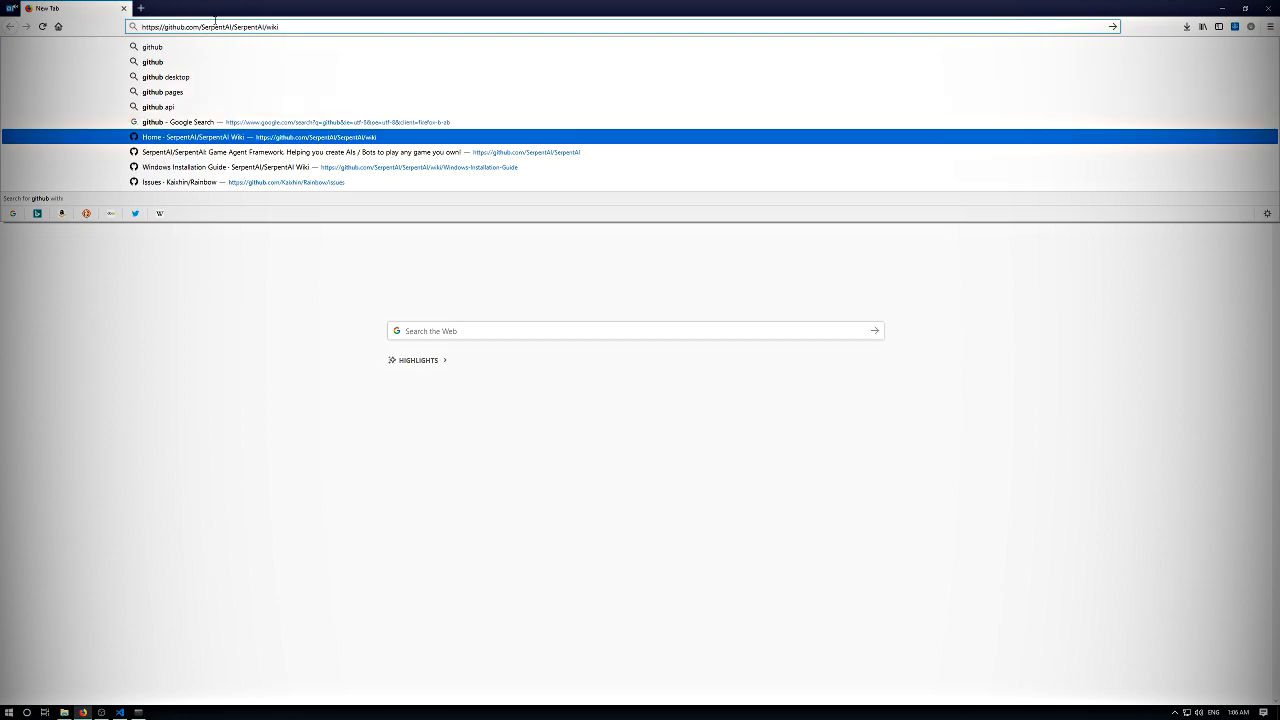
pyautogui.press('Down')
pyautogui.press('Down')
pyautogui.press('Return')
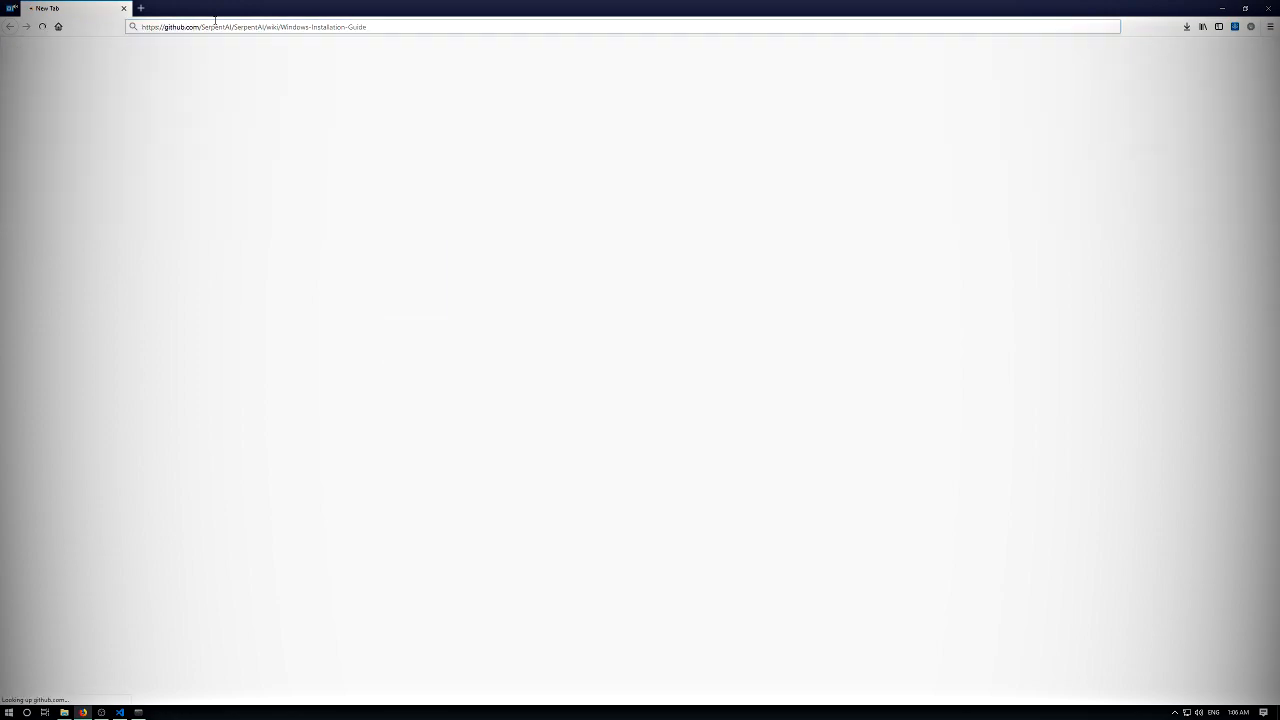
# - Open the cuDNN archive link from the guide's cuDNN section in a new tab and switch to it
pyautogui.scroll(-20, 479, 245)
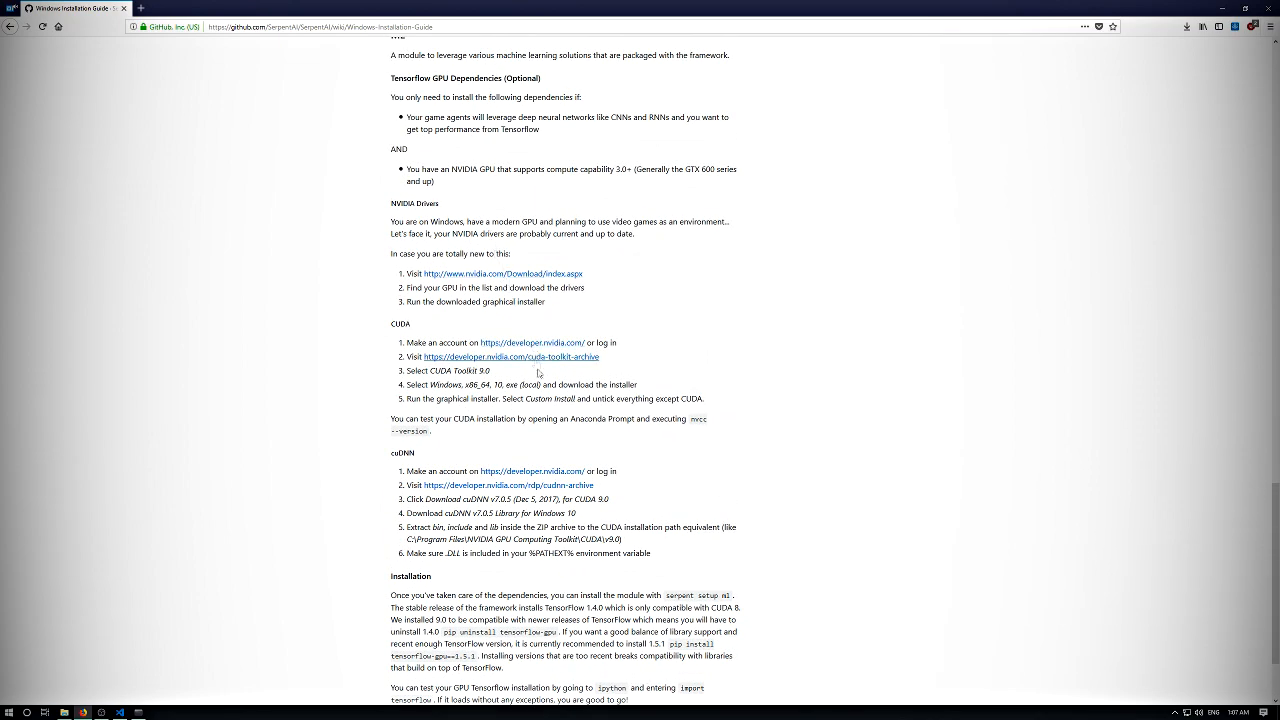
pyautogui.scroll(-1, 530, 440)
pyautogui.middleClick(560, 428)
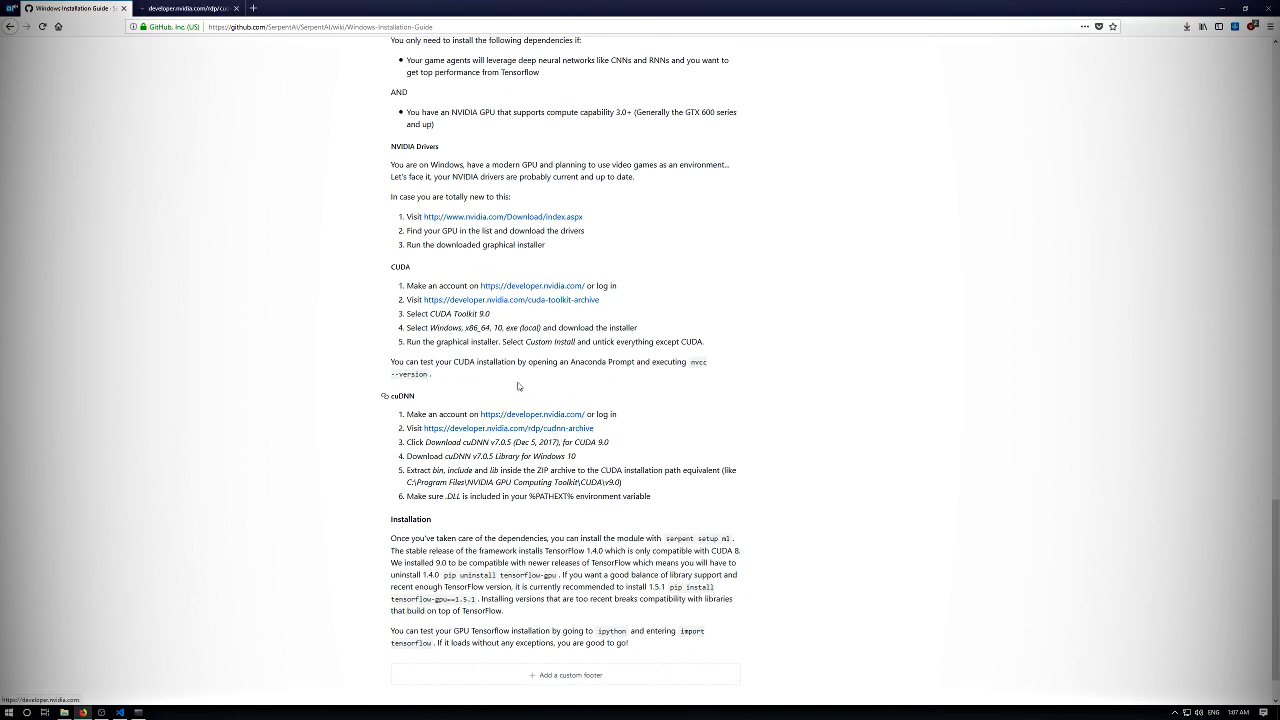
pyautogui.click(166, 7)
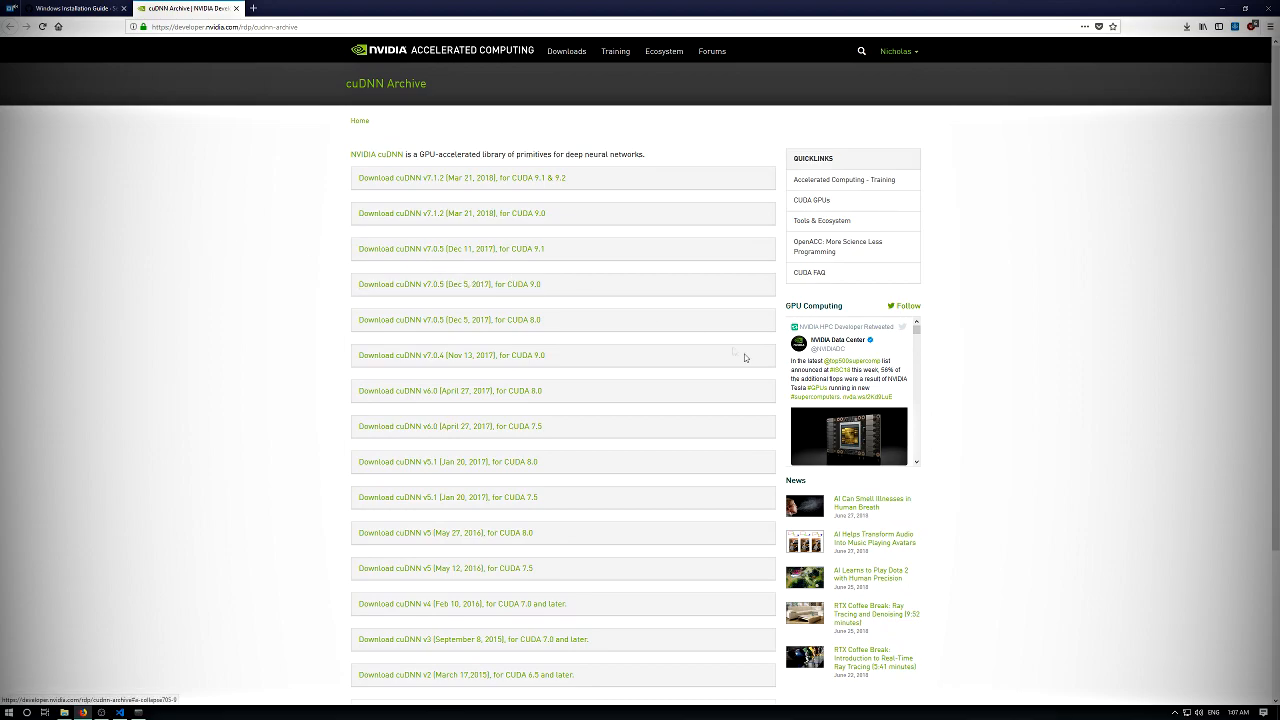
# - Download the cuDNN v7.0.5 Library for Windows 7 from the Dec 5, 2017 release for CUDA 9.0, saving the ZIP file
pyautogui.click(523, 288)
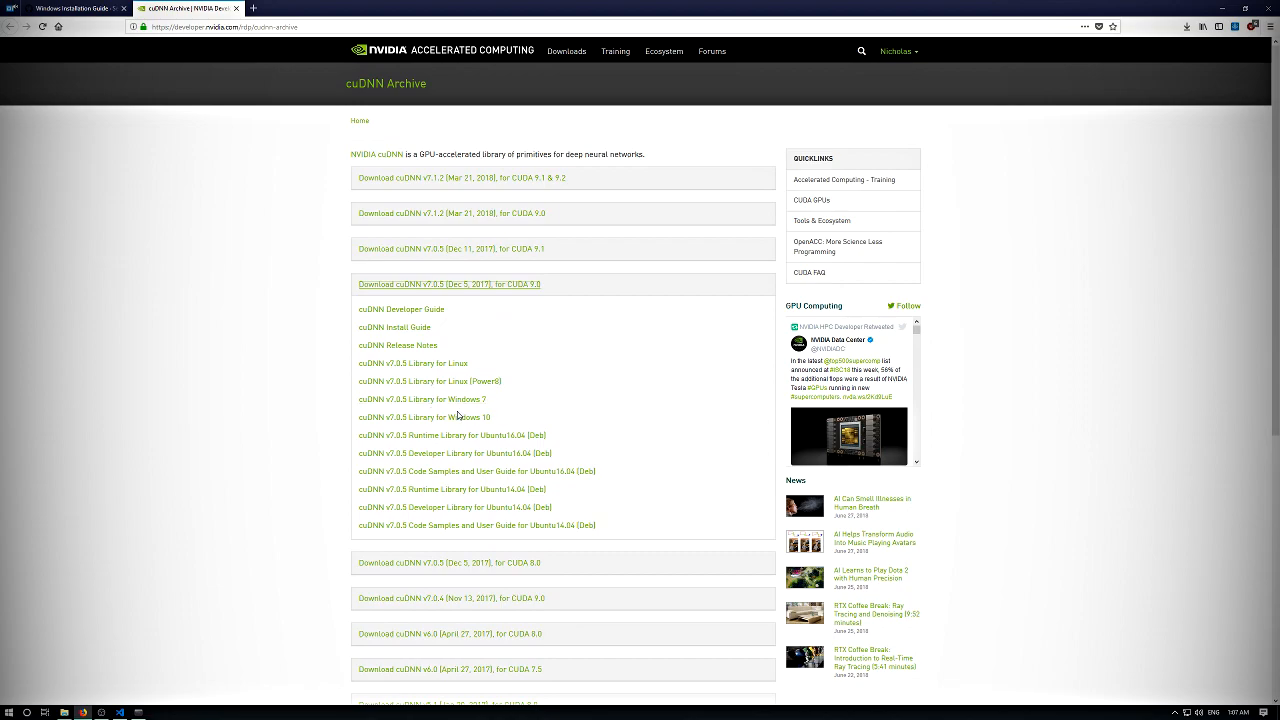
pyautogui.click(450, 404)
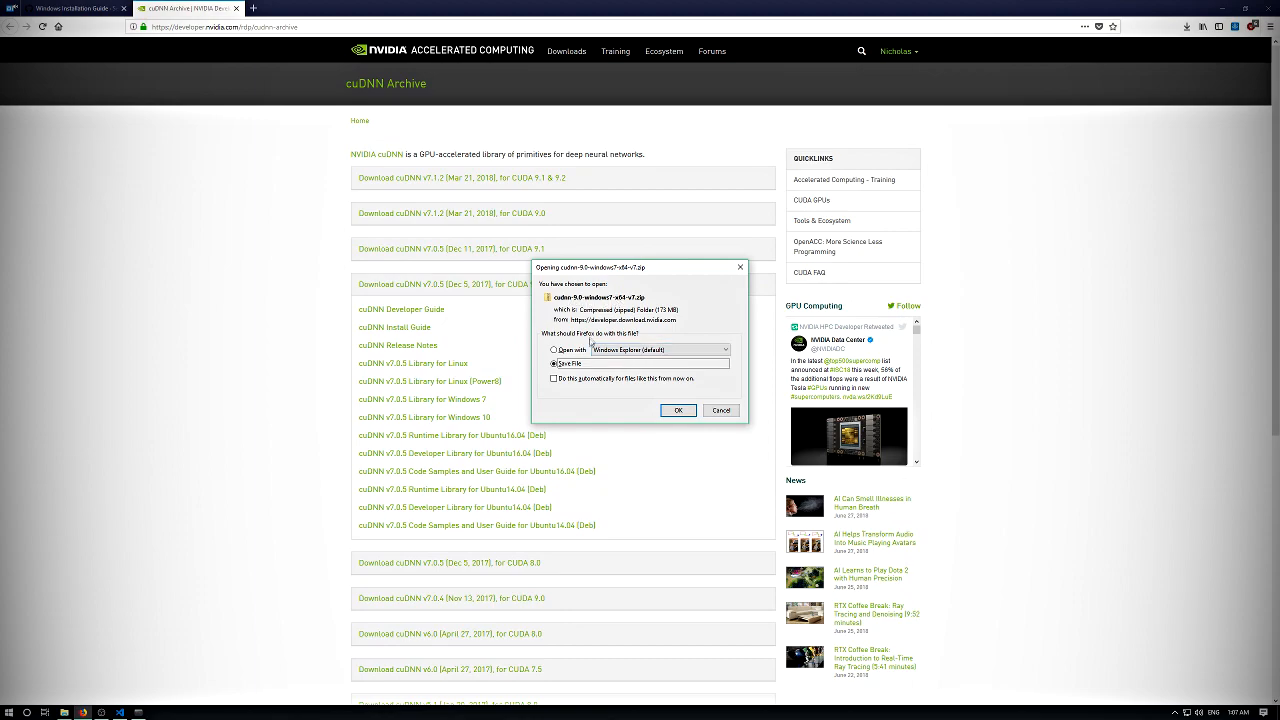
pyautogui.click(672, 410)
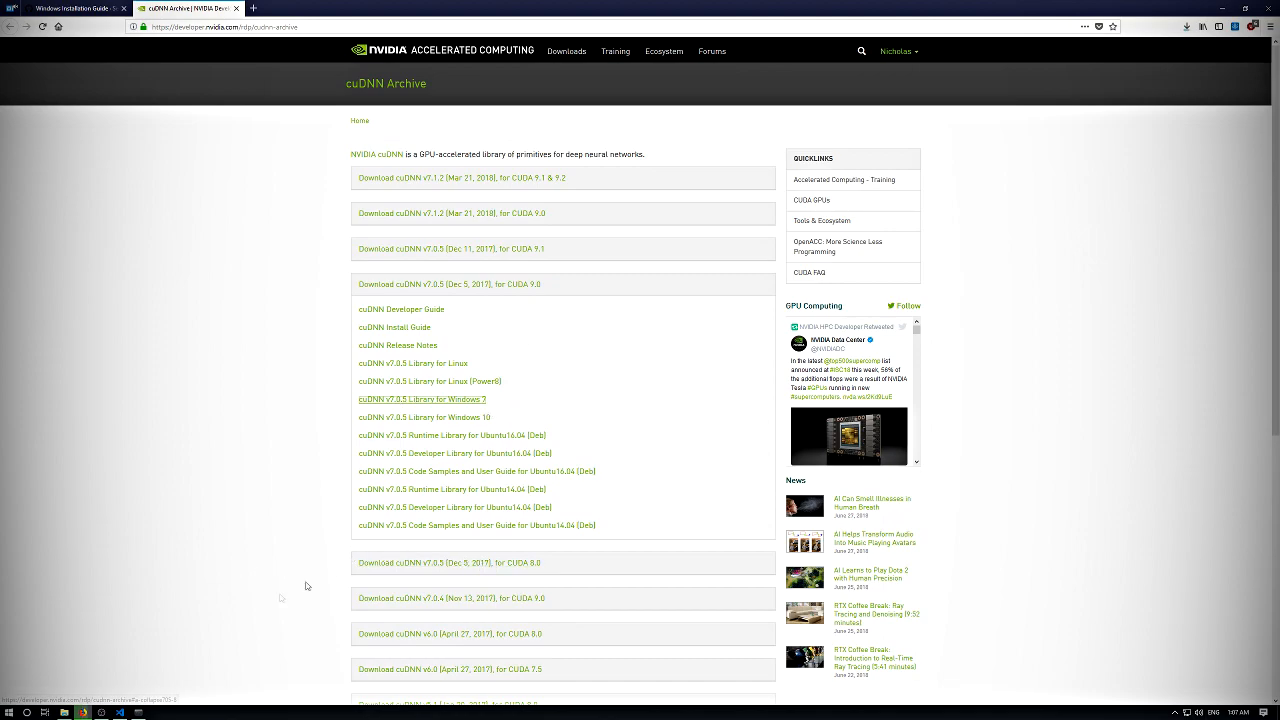
# - Switch to File Explorer and delete the older Windows 10 cuDNN ZIP from the Downloads folder
pyautogui.click(64, 712)
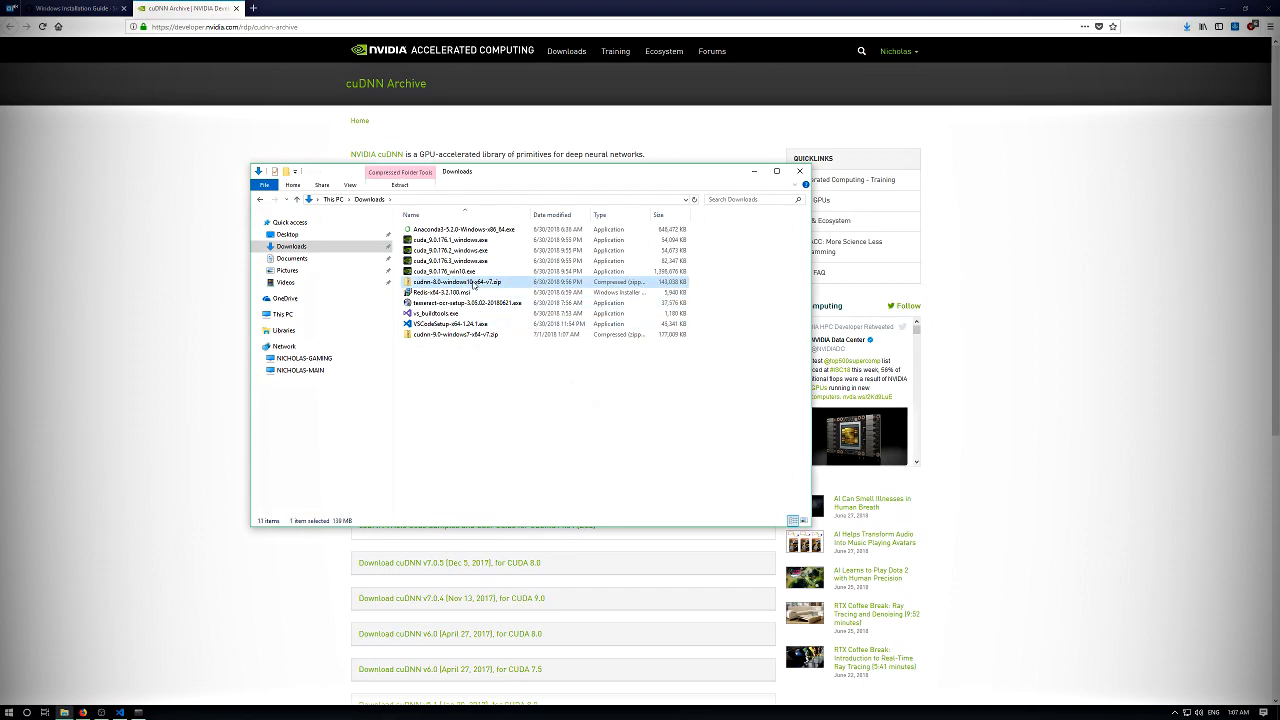
pyautogui.press('Delete')
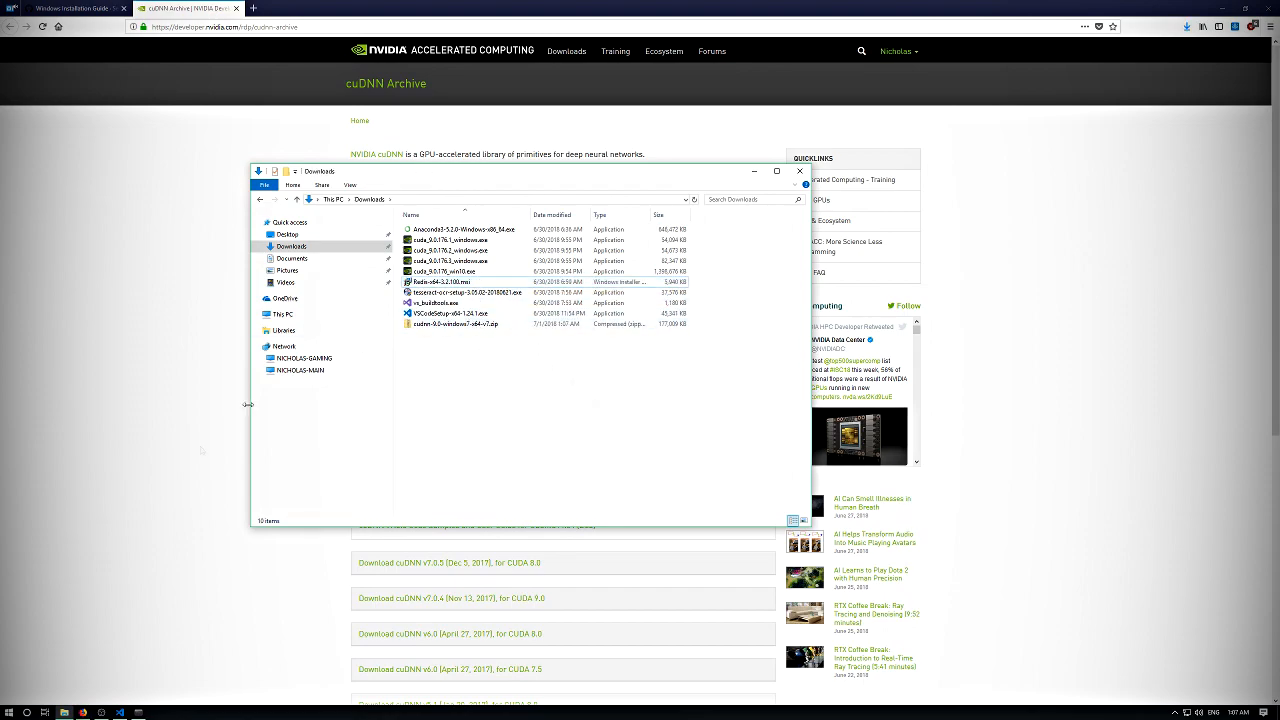
# - Open C:\Program Files\NVIDIA GPU Computing Toolkit\CUDA\v9.0 in a second File Explorer window placed beside the Downloads window
pyautogui.rightClick(64, 712)
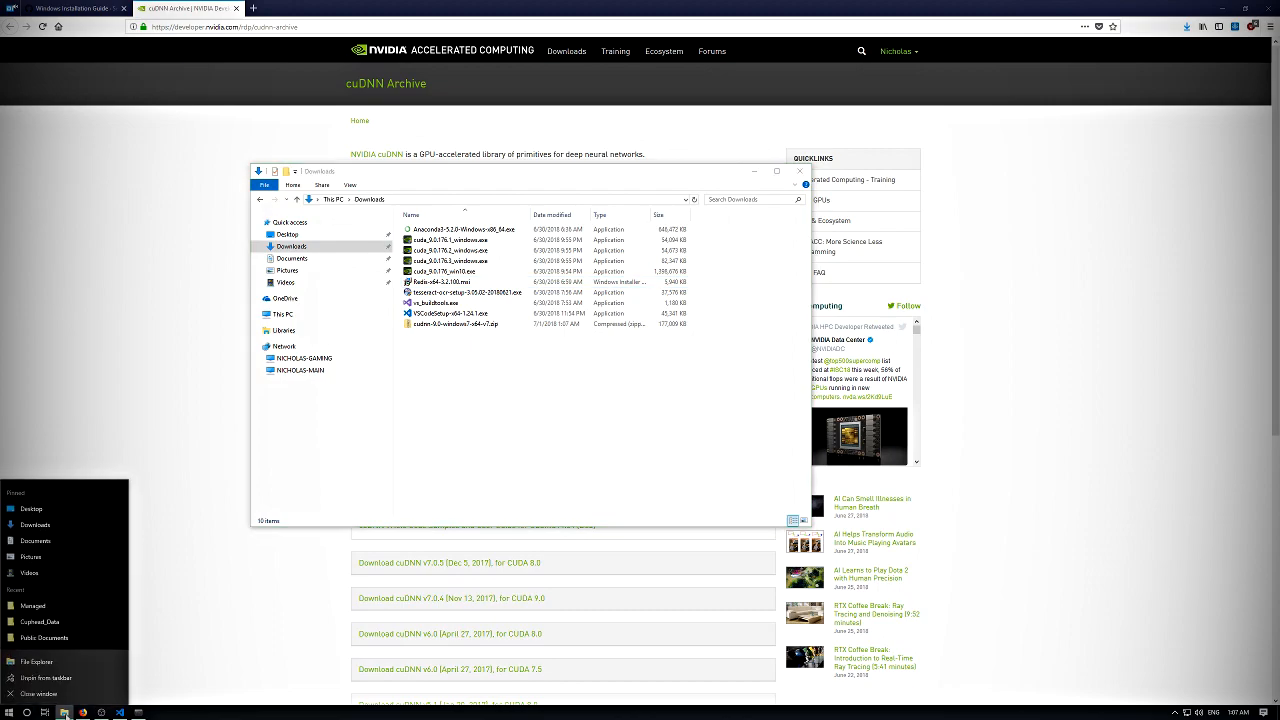
pyautogui.click(42, 661)
pyautogui.moveTo(450, 195); pyautogui.dragTo(671, 193)
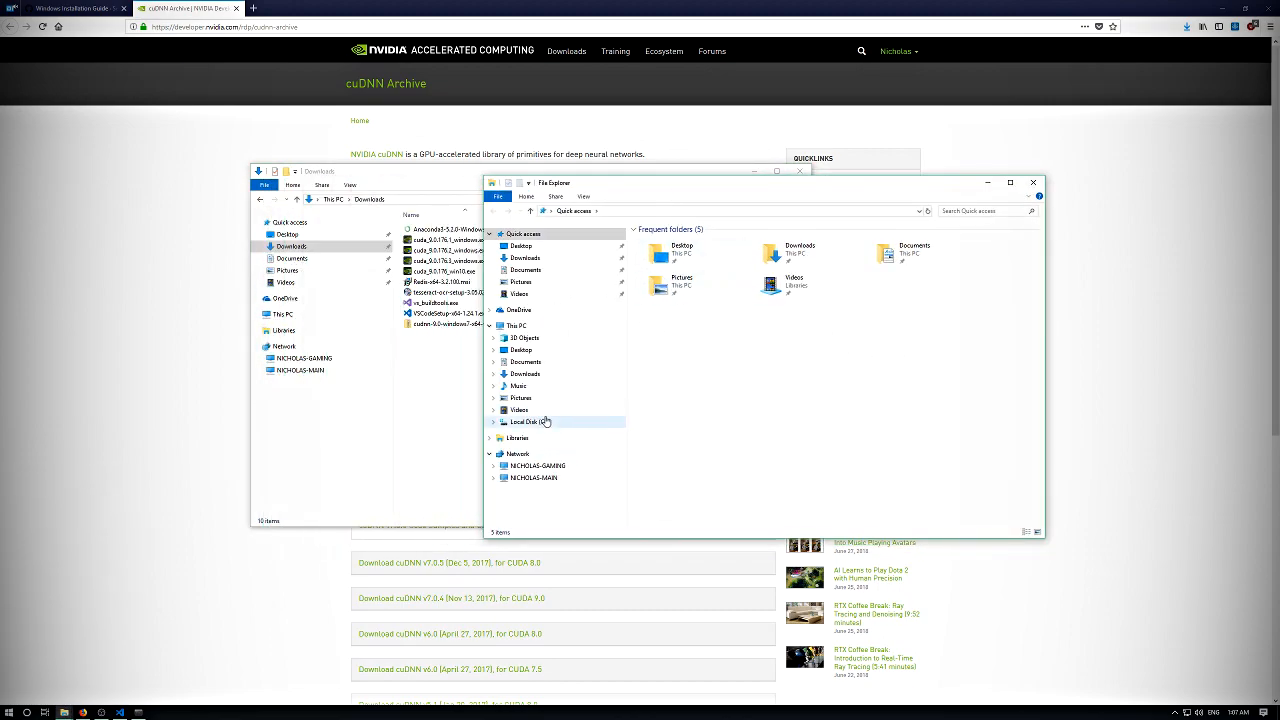
pyautogui.click(543, 421)
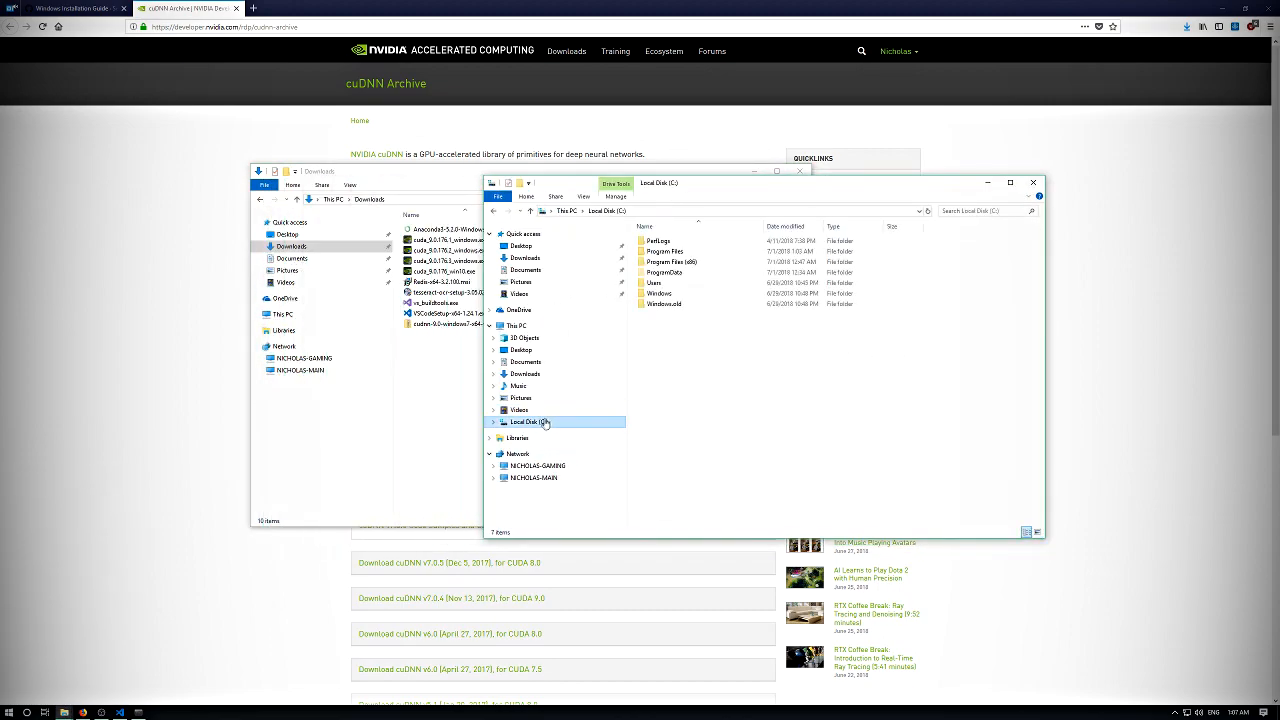
pyautogui.doubleClick(660, 261)
pyautogui.hotkey('alt', 'Left')
pyautogui.doubleClick(660, 251)
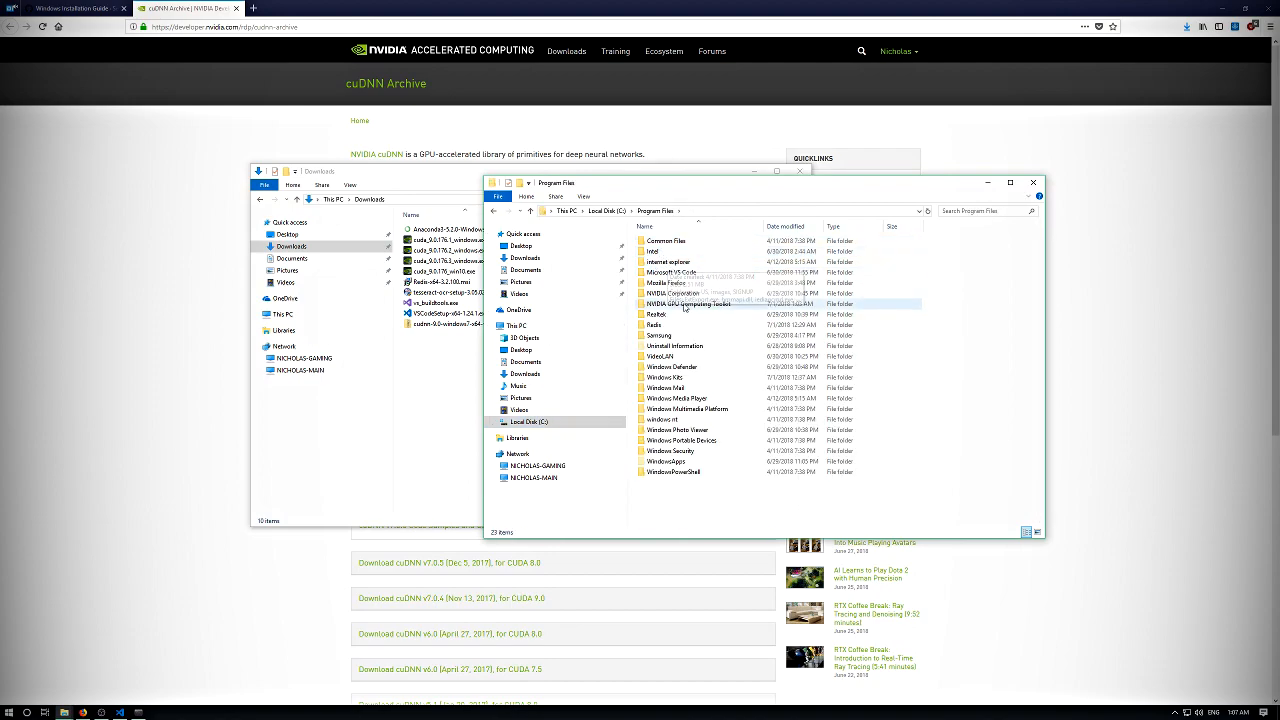
pyautogui.doubleClick(674, 306)
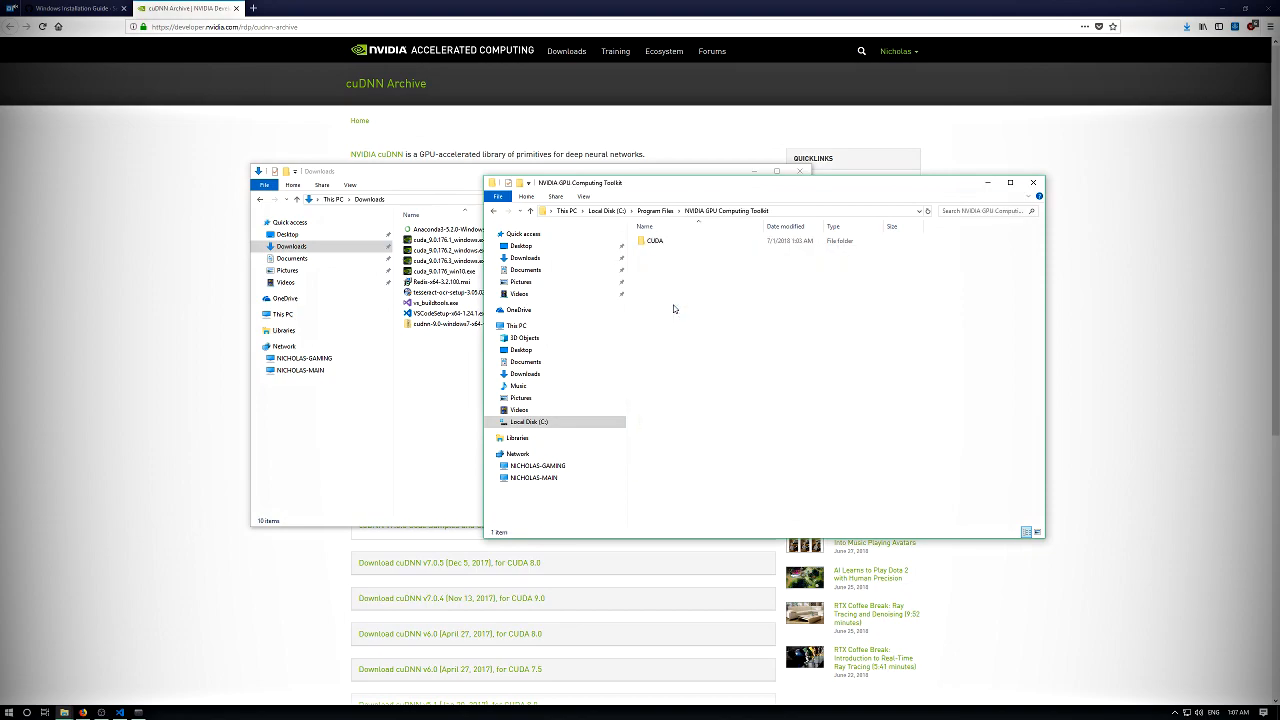
pyautogui.doubleClick(656, 242)
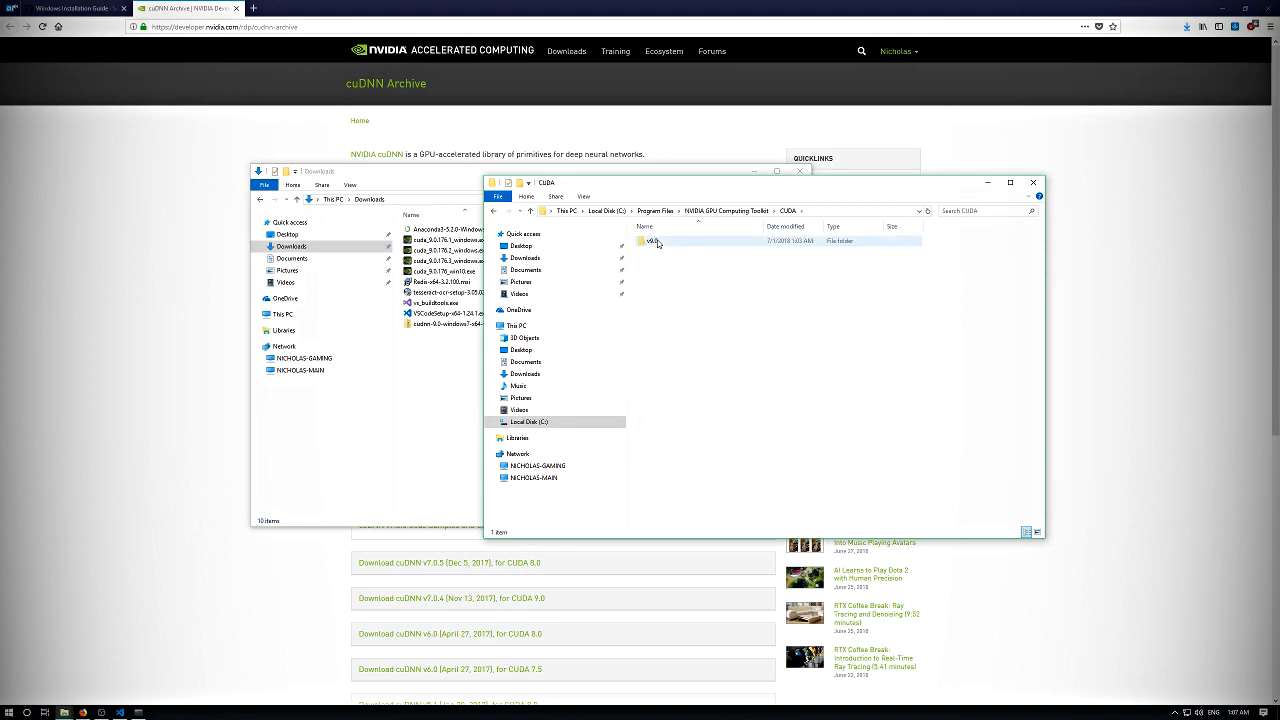
pyautogui.doubleClick(656, 242)
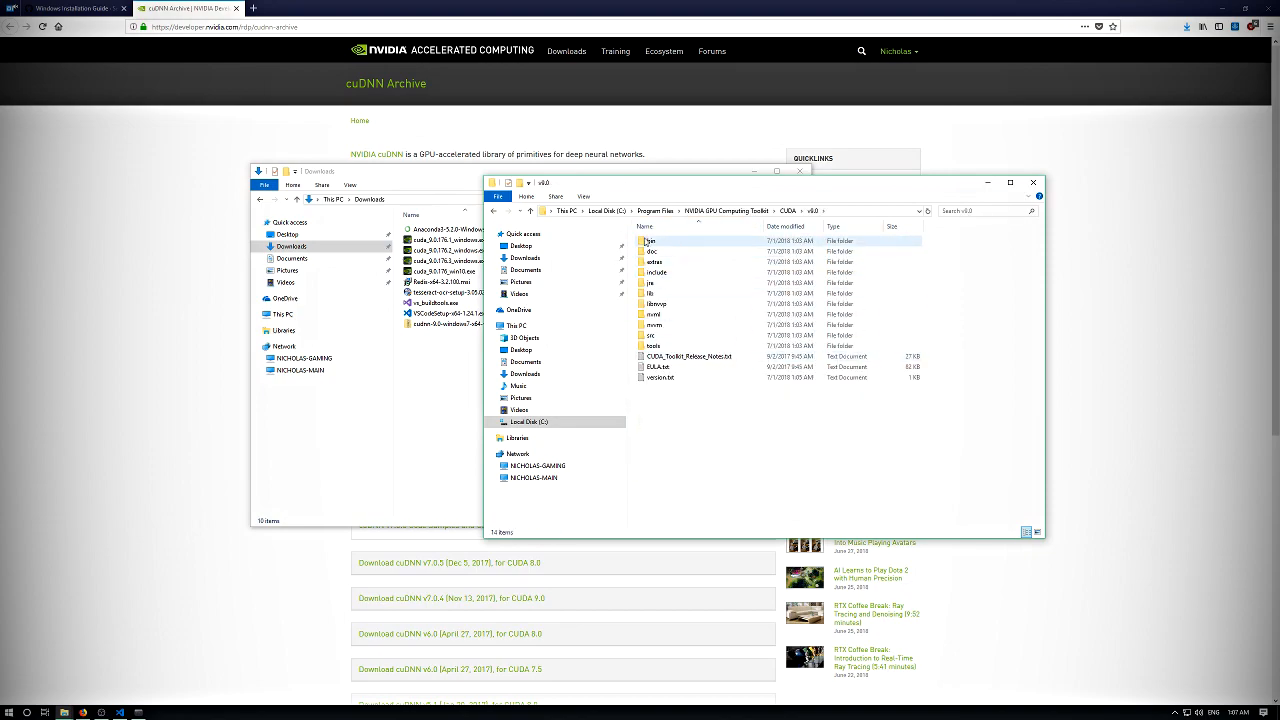
pyautogui.moveTo(623, 189); pyautogui.dragTo(699, 179)
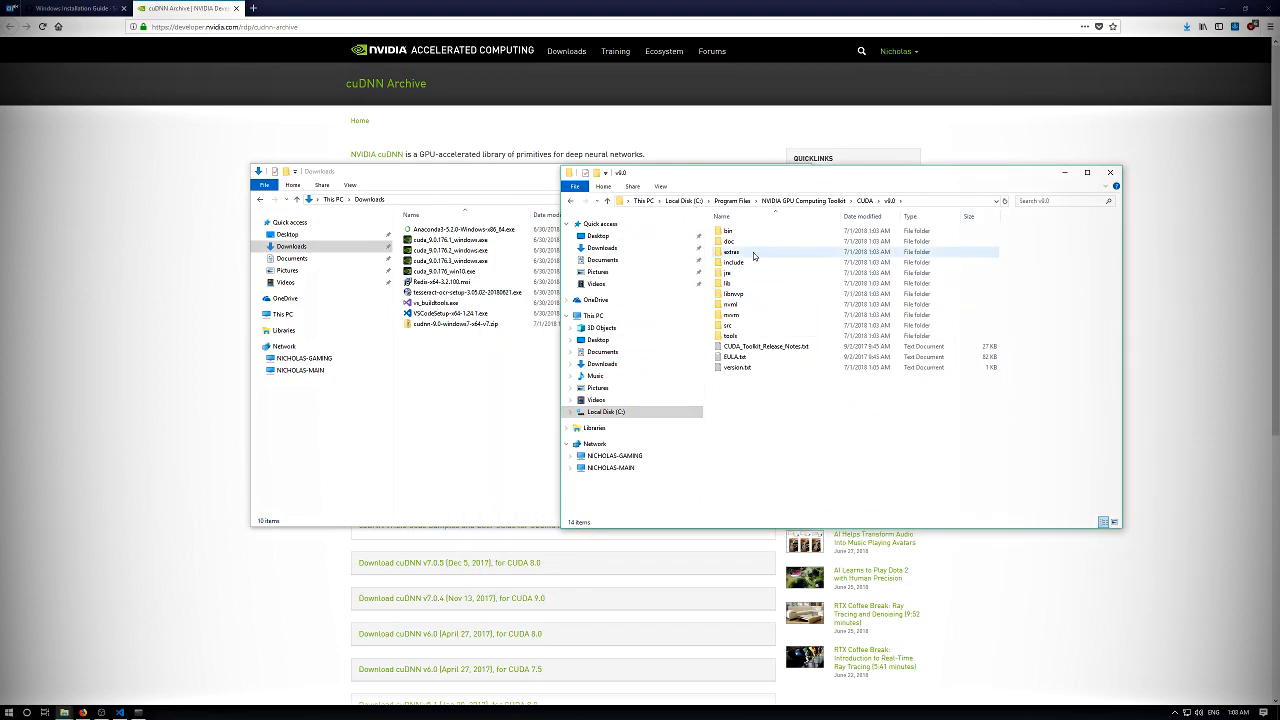
# - Open cudnn-9.0-windows7-x64-v7.zip with File Explorer and enter its cuda folder
pyautogui.rightClick(439, 325)
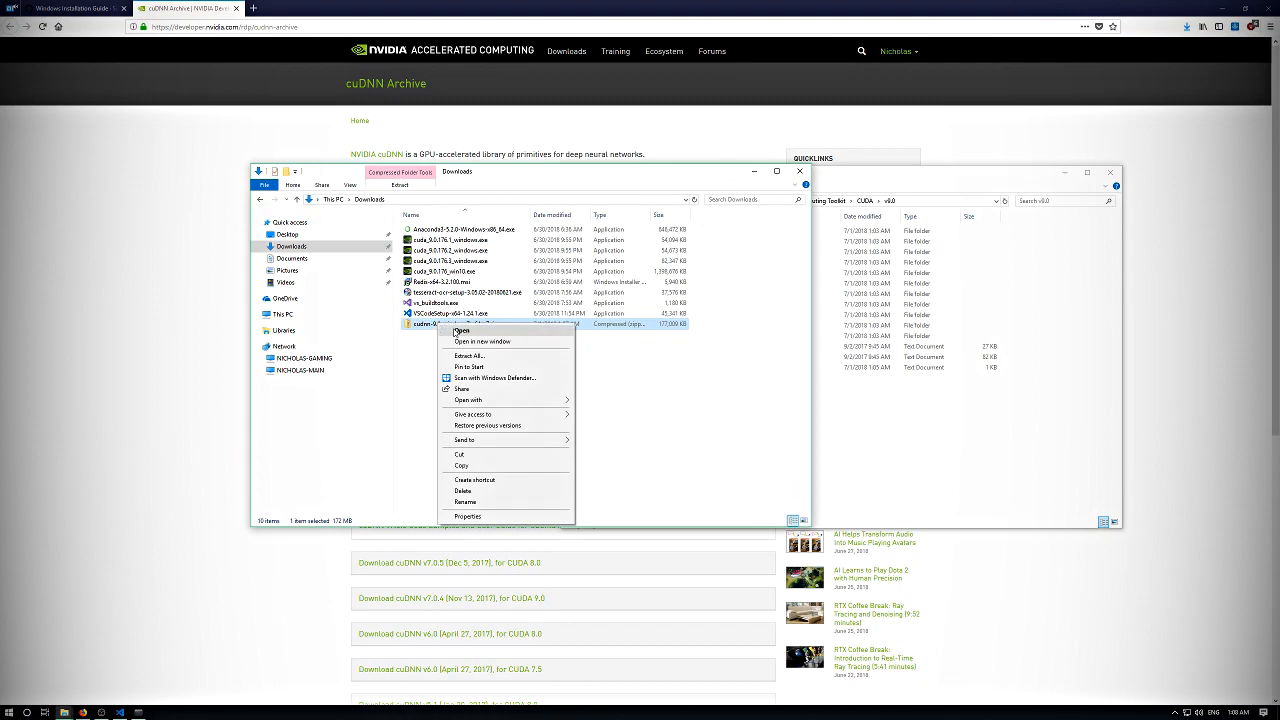
pyautogui.click(460, 331)
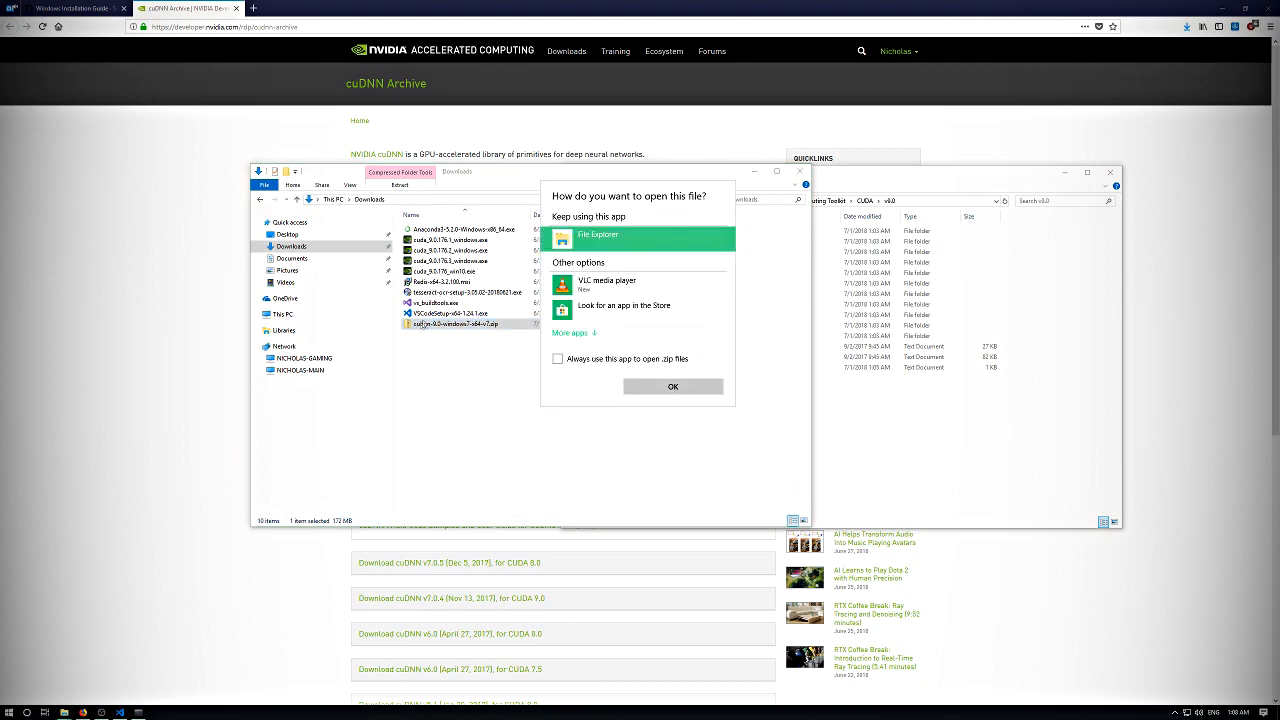
pyautogui.doubleClick(562, 240)
pyautogui.moveTo(741, 181); pyautogui.dragTo(442, 156)
pyautogui.doubleClick(363, 209)
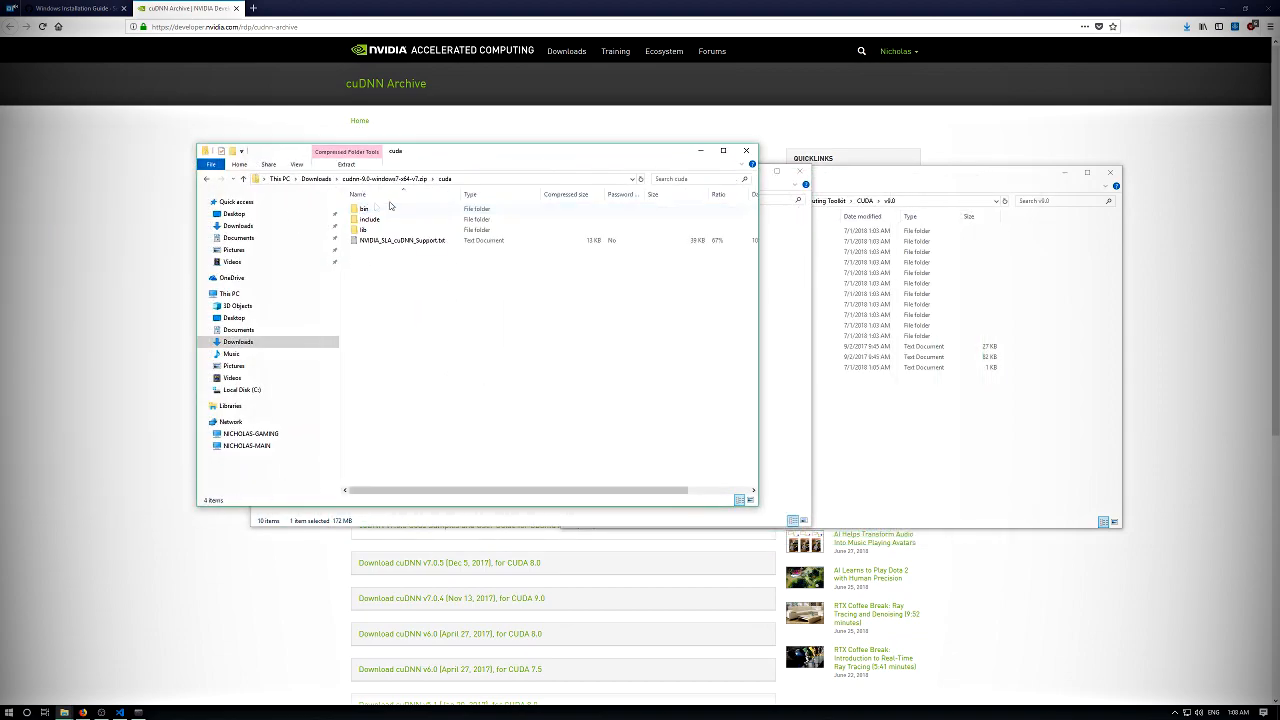
# - Copy the archive's bin, include and lib folders into the CUDA v9.0 folder, granting administrator permission for all items
pyautogui.click(849, 175)
pyautogui.moveTo(391, 230); pyautogui.dragTo(813, 456)
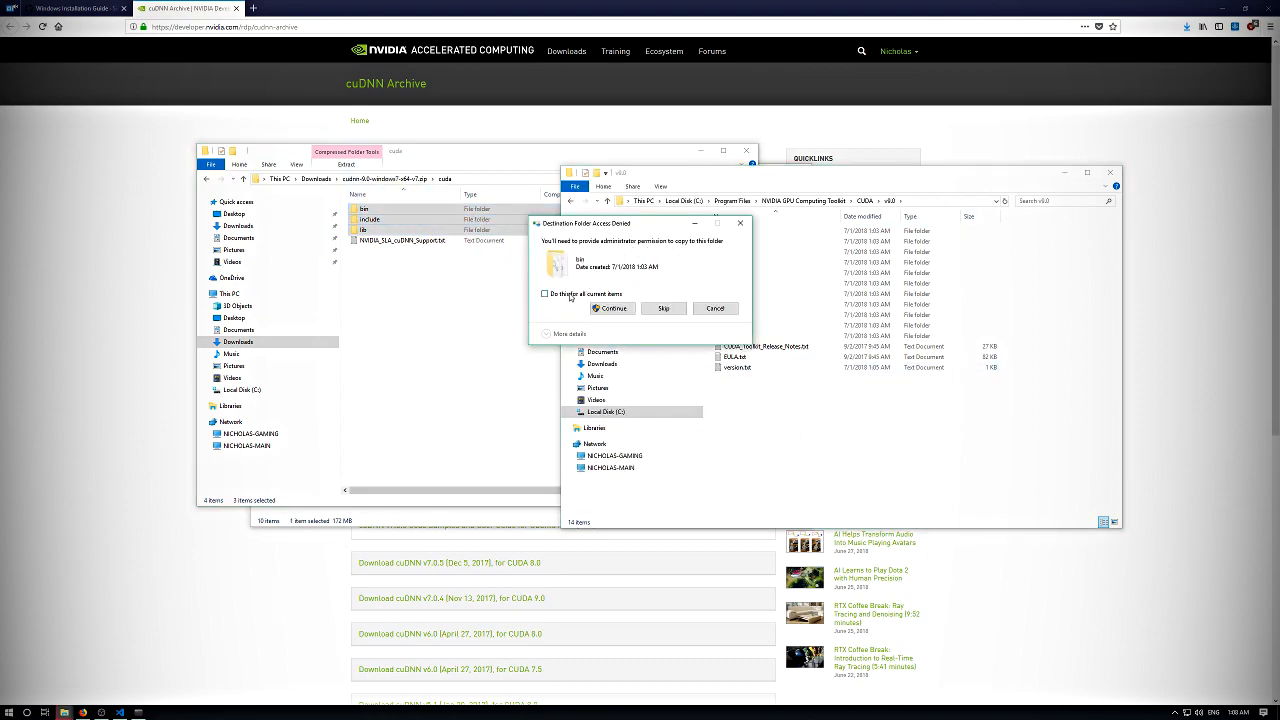
pyautogui.click(572, 298)
pyautogui.click(615, 309)
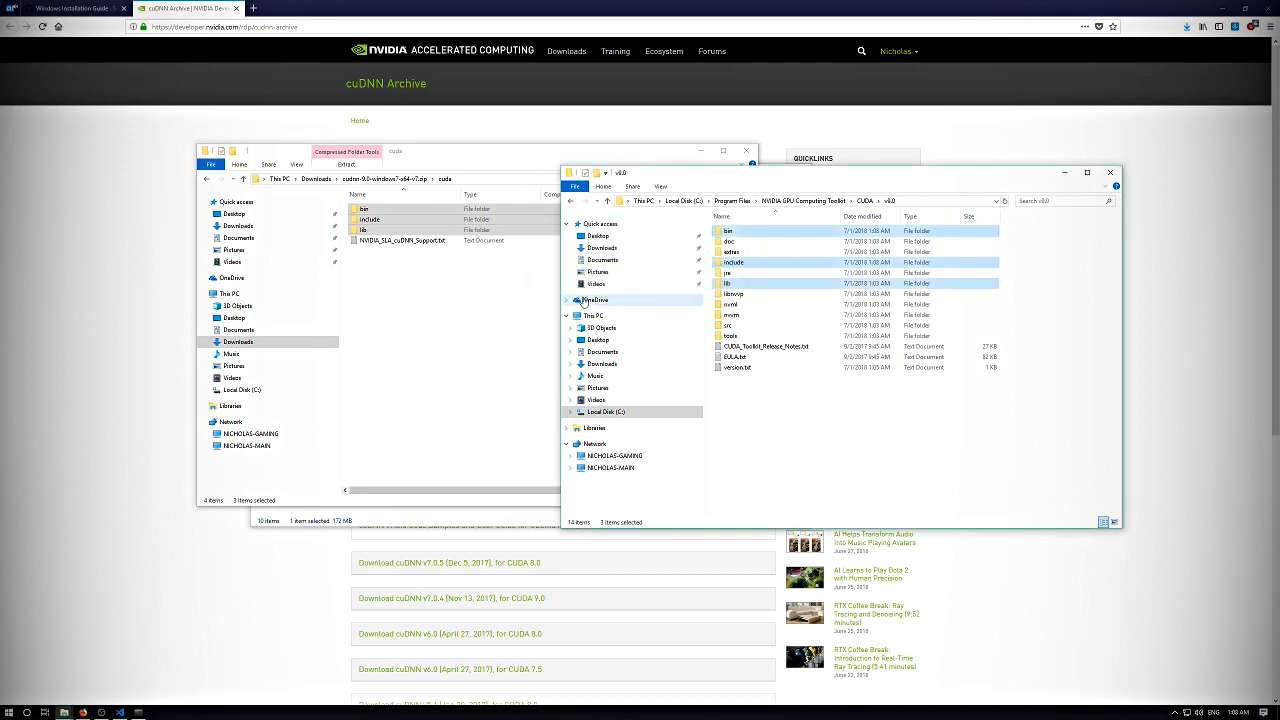
# - Close the cuDNN archive and Downloads windows, keeping the CUDA v9.0 folder open
pyautogui.click(745, 151)
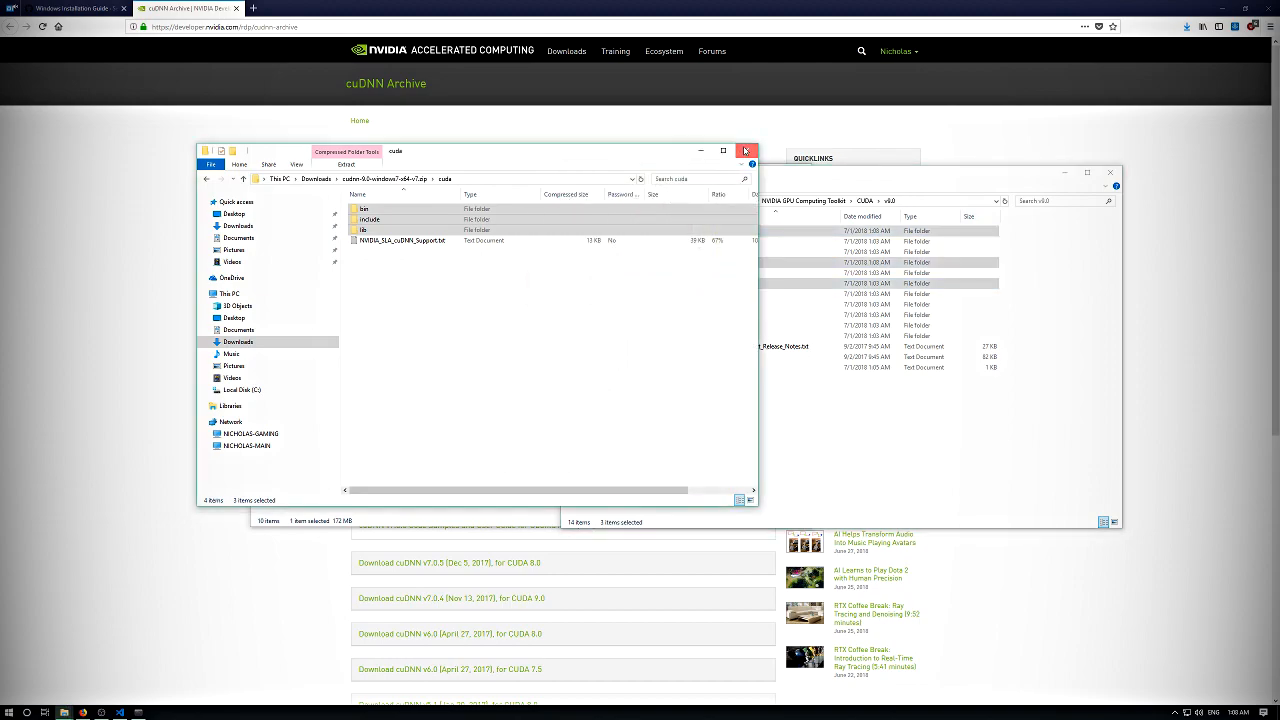
pyautogui.click(745, 151)
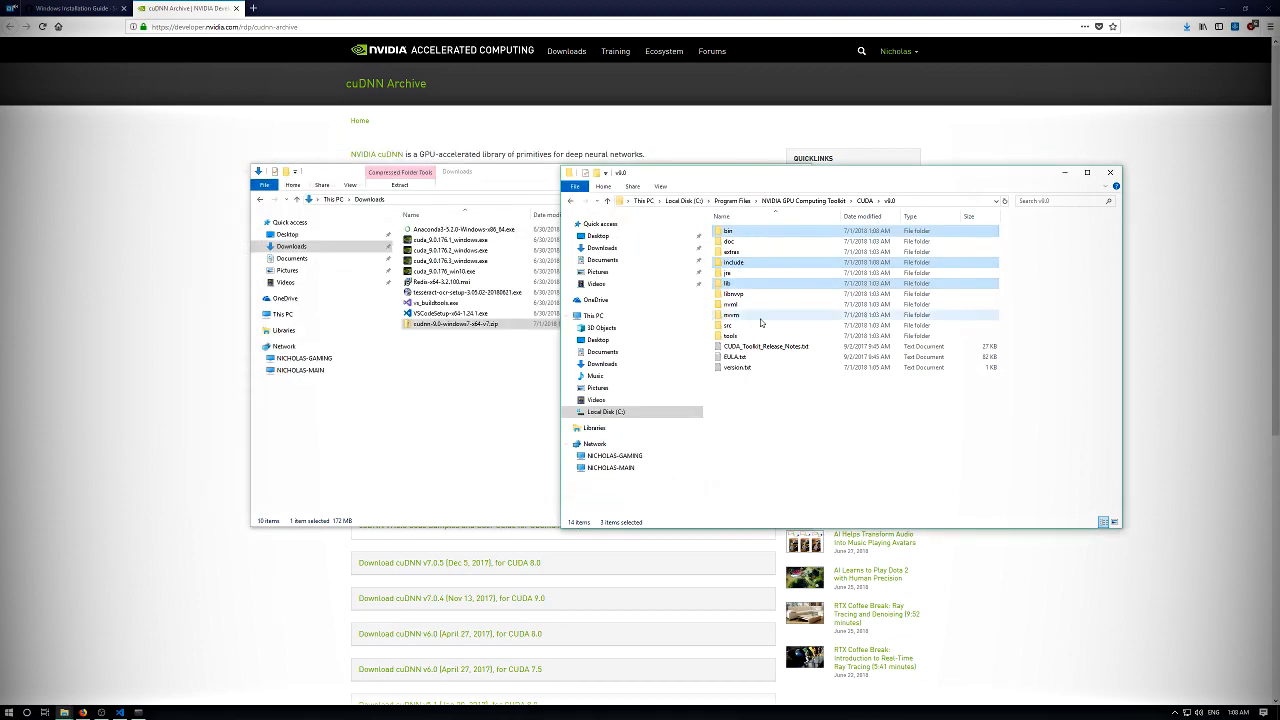
pyautogui.click(518, 176)
pyautogui.click(801, 167)
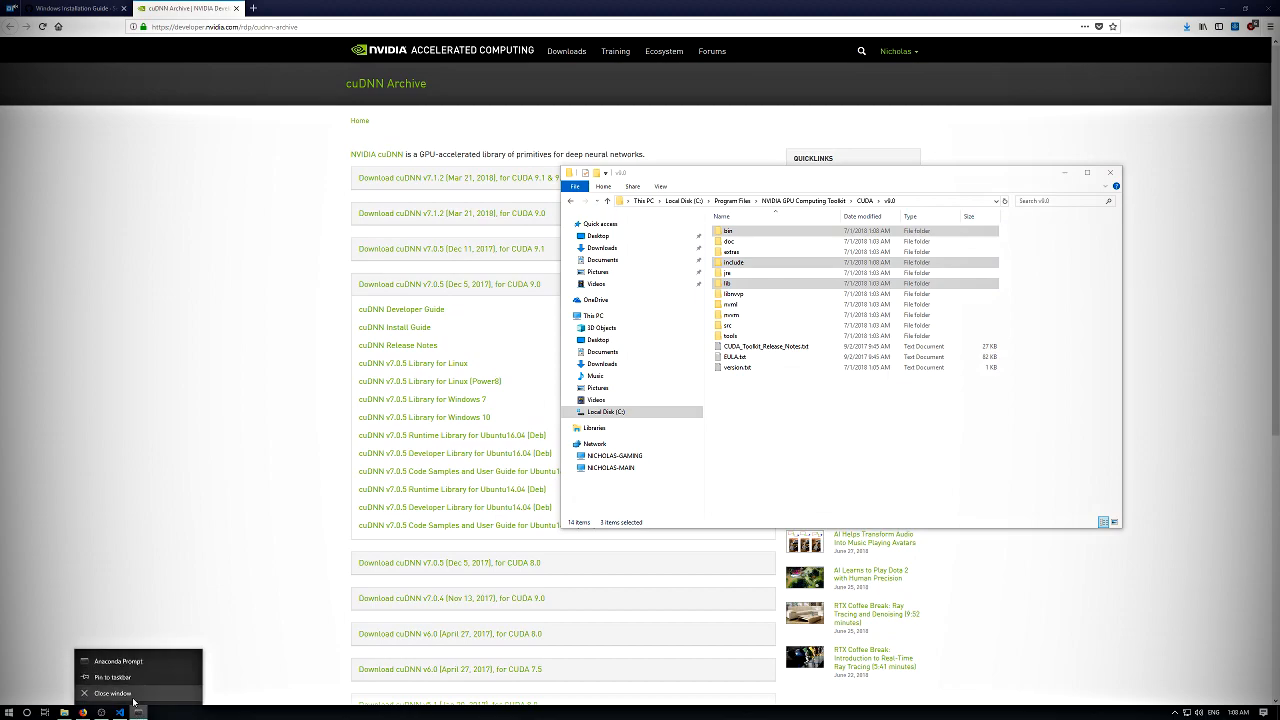
# - Open a fresh Anaconda Prompt by searching for ana among the installed programs
pyautogui.click(12, 712)
pyautogui.write('ana')
pyautogui.press('Return')
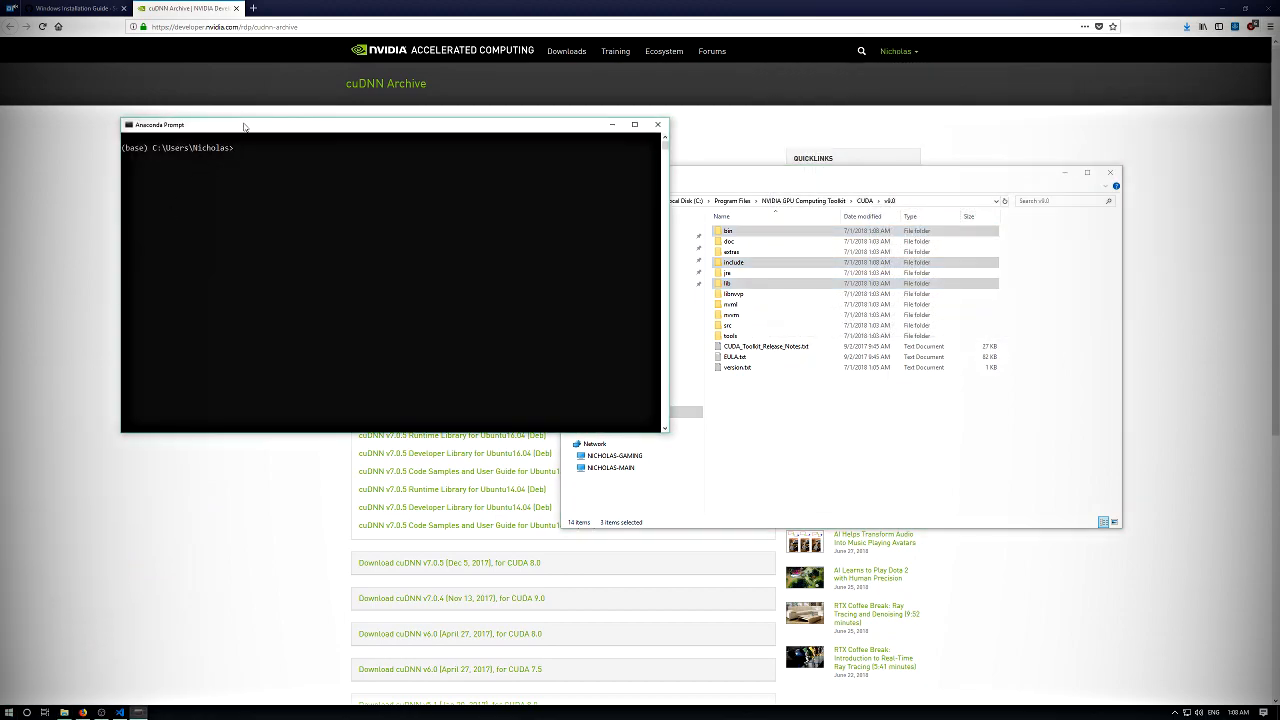
pyautogui.press('Return')
pyautogui.press('Return')
pyautogui.press('Return')
pyautogui.press('Return')
pyautogui.press('Return')
pyautogui.press('Return')
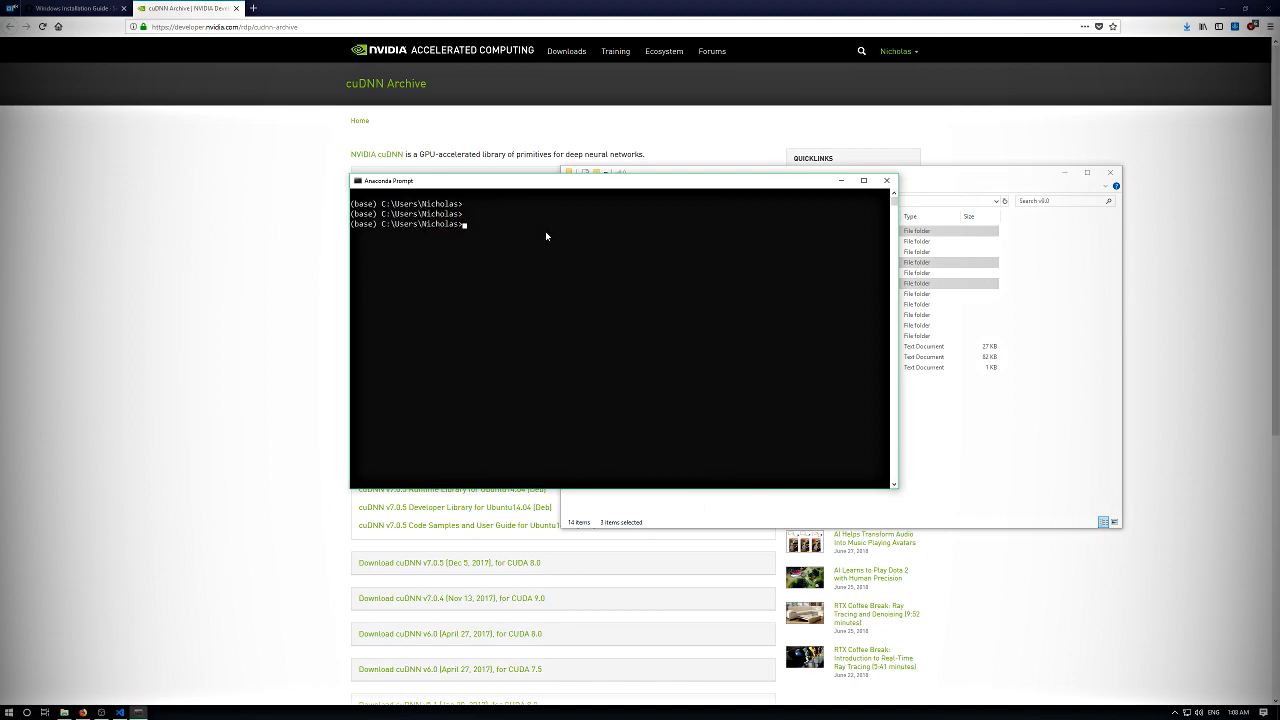
# - Check the CUDA installation by running nvcc --version, and close the Anaconda Prompt
pyautogui.write('nvc')
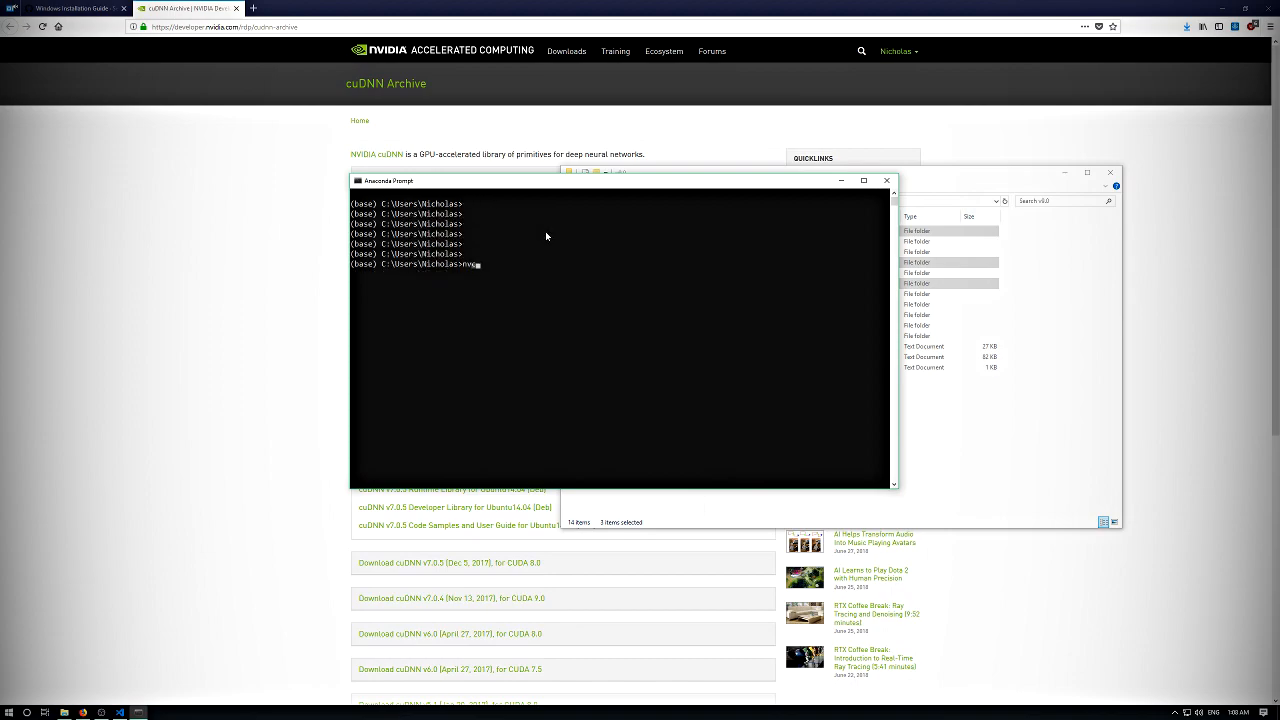
pyautogui.write('c --version')
pyautogui.press('Return')
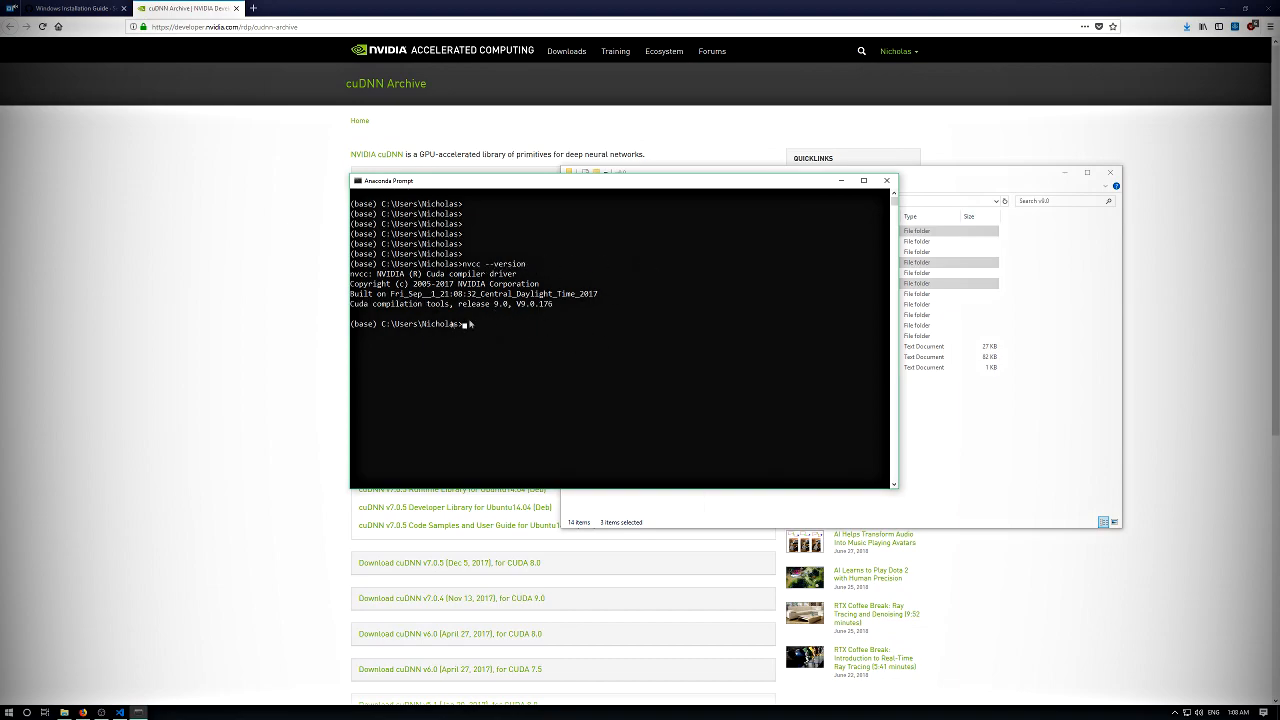
pyautogui.click(510, 335)
pyautogui.press('Return')
pyautogui.press('Return')
pyautogui.click(886, 180)
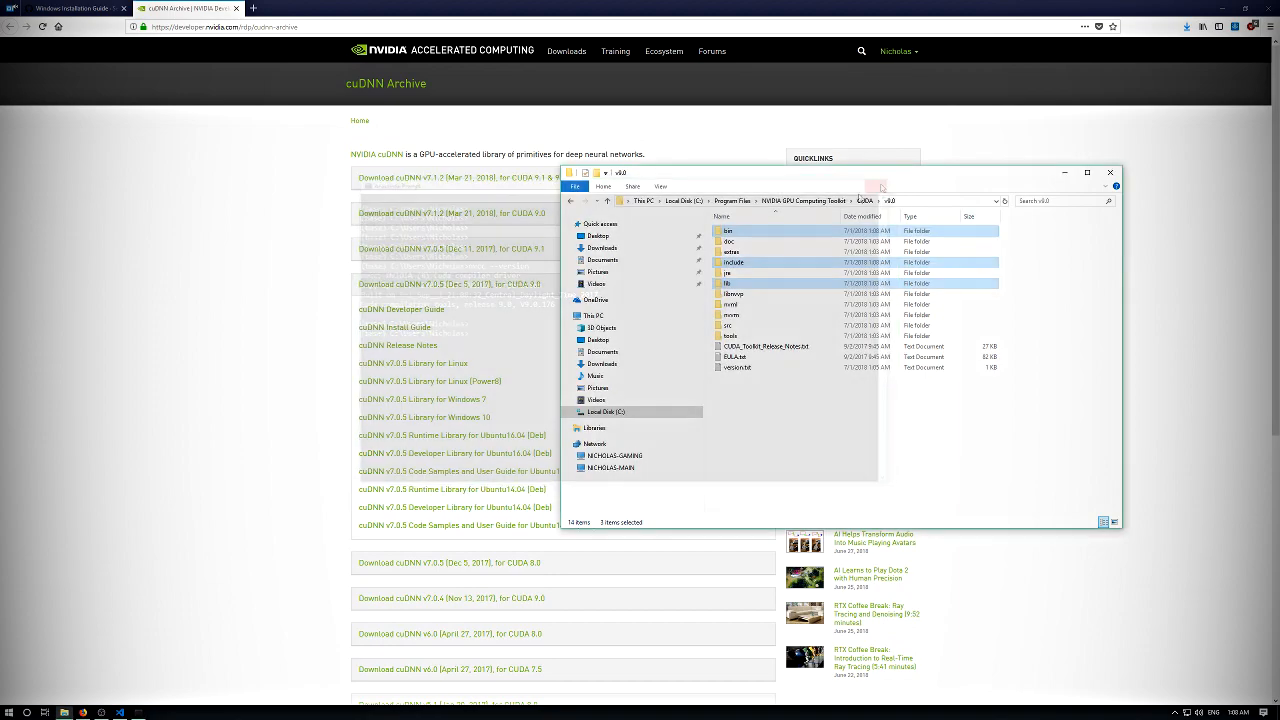
# - Open the system's Environment Variables dialog by searching Windows for env
pyautogui.click(12, 712)
pyautogui.write('envi')
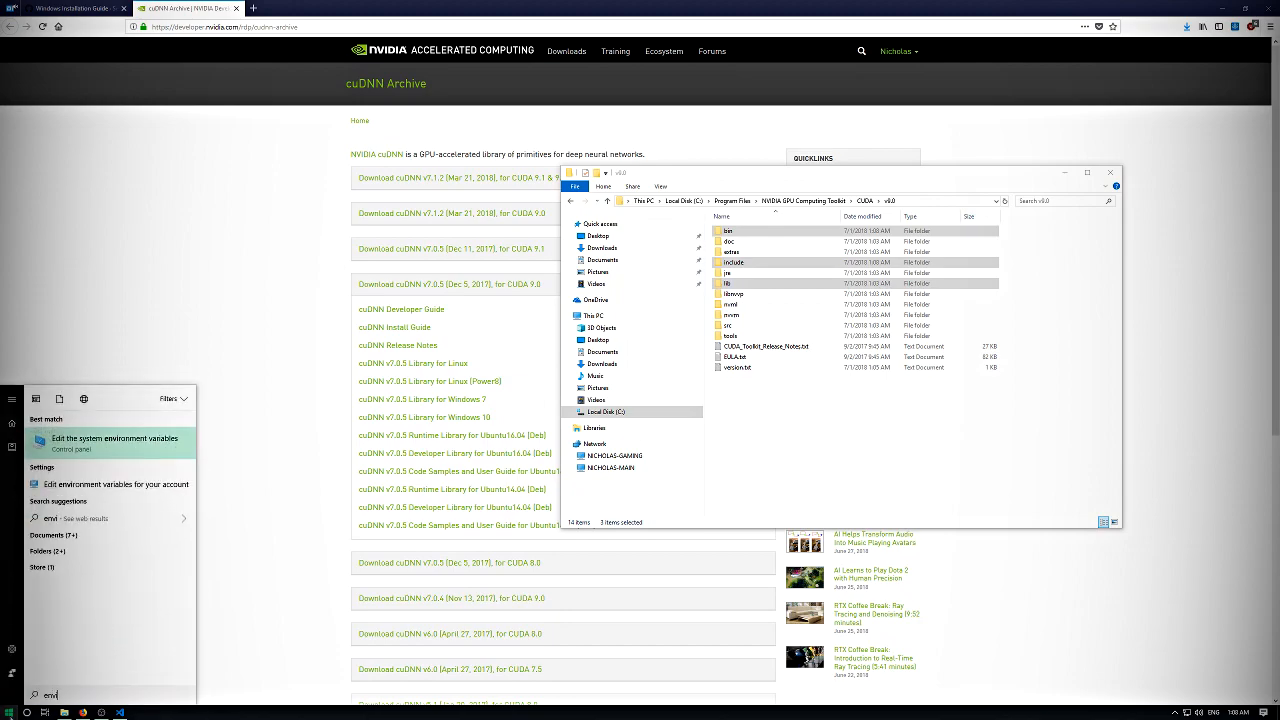
pyautogui.press('Return')
pyautogui.click(293, 325)
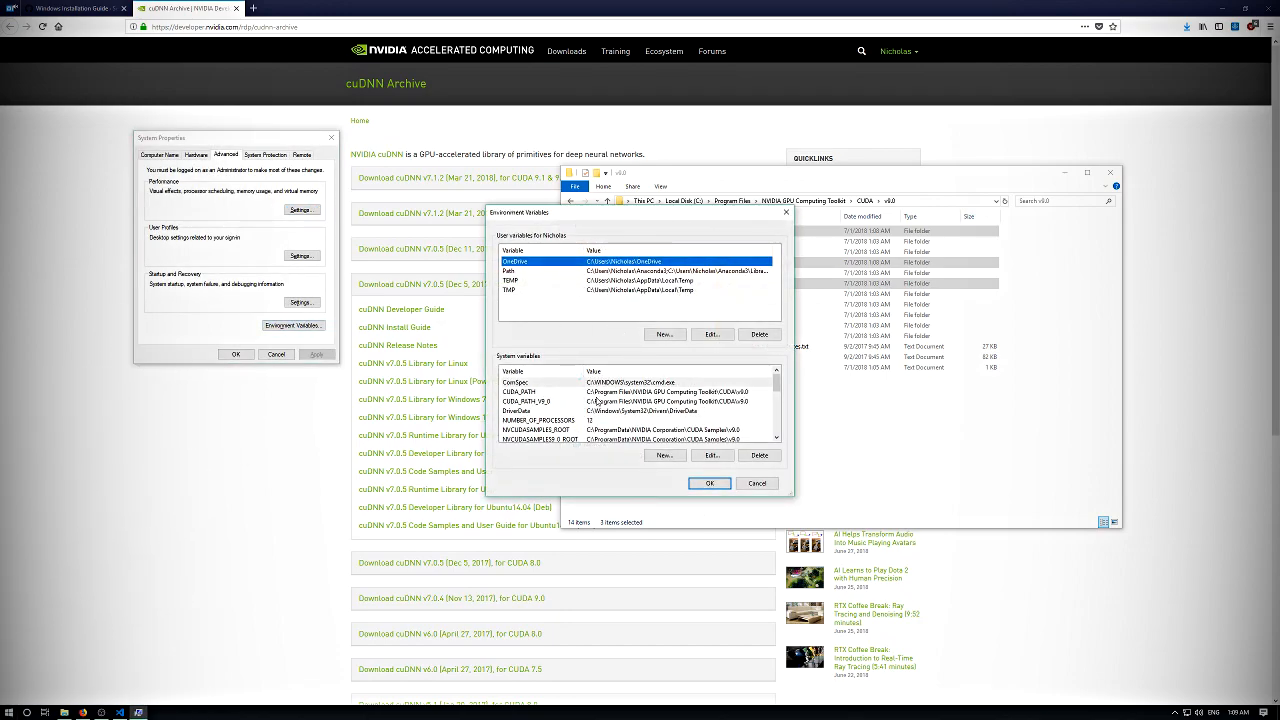
# - Check the system Path variable for the CUDA v9.0 entries and leave it without saving changes
pyautogui.scroll(-3, 597, 400)
pyautogui.doubleClick(607, 405)
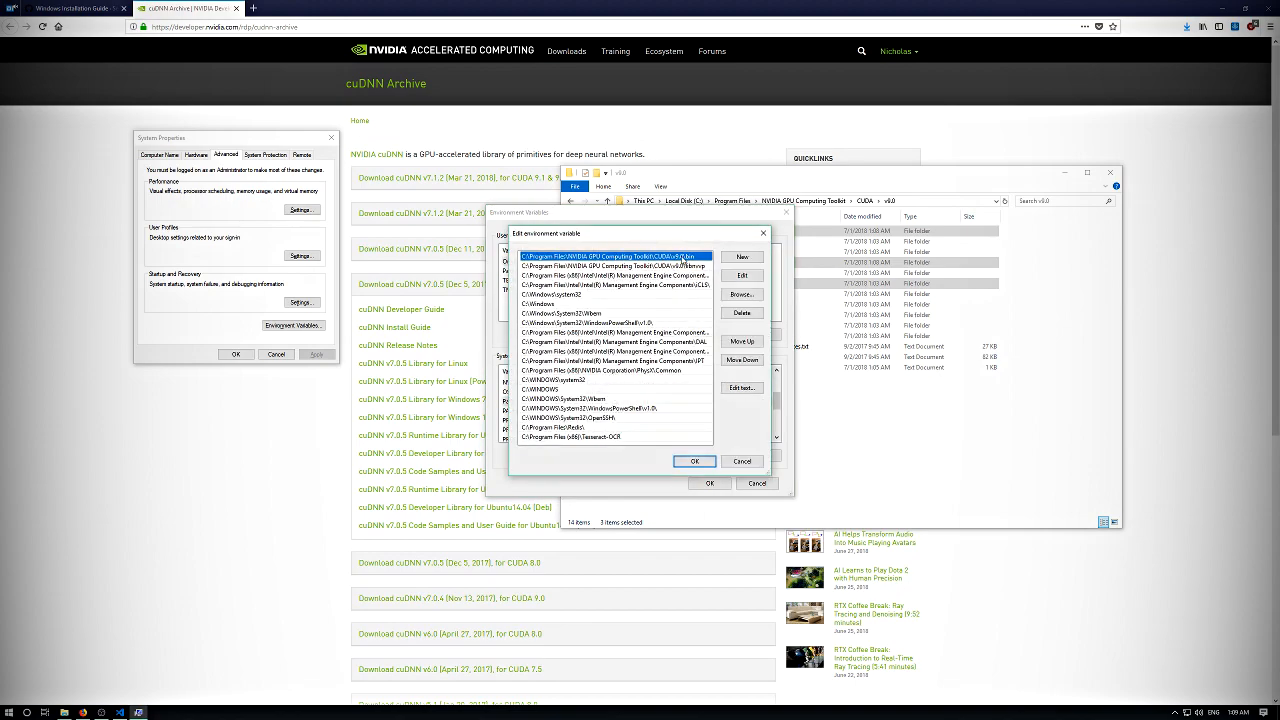
pyautogui.click(755, 461)
# - Append ;.DLL to the value of the PATHEXT system variable and save the environment variable and system property changes
pyautogui.moveTo(789, 492); pyautogui.dragTo(1058, 607)
pyautogui.scroll(-1, 836, 517)
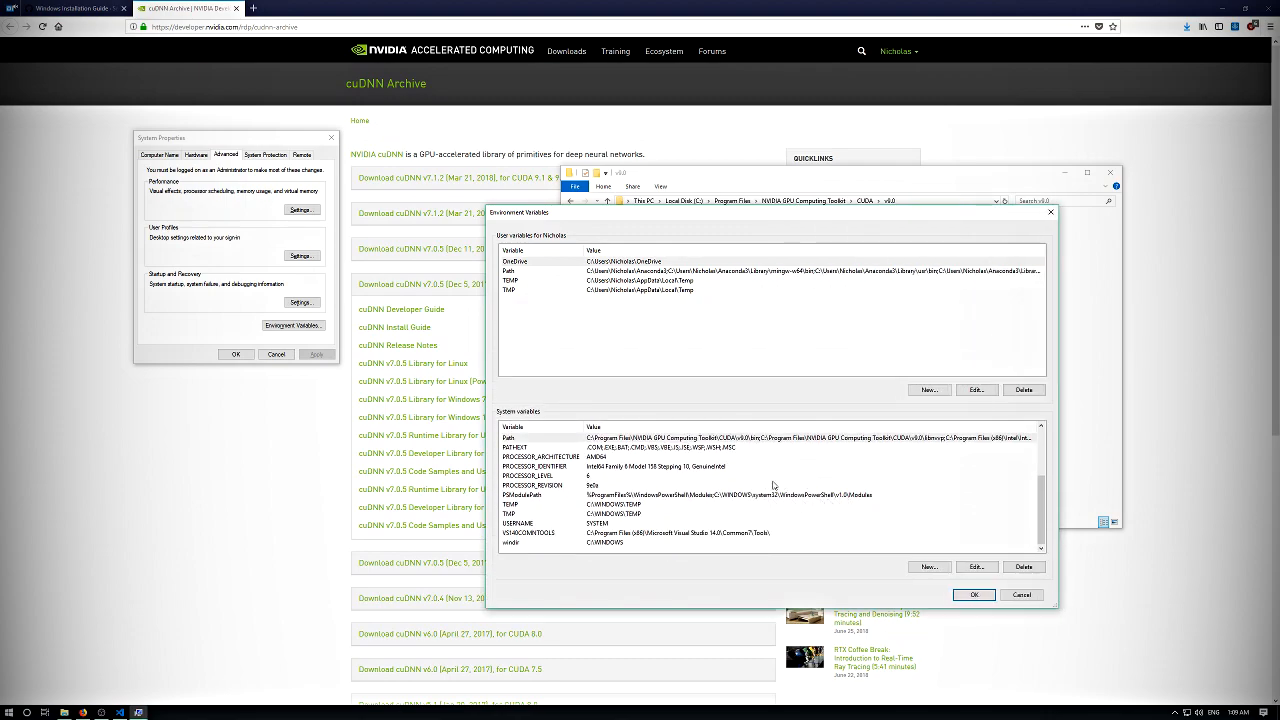
pyautogui.scroll(1, 770, 487)
pyautogui.click(551, 476)
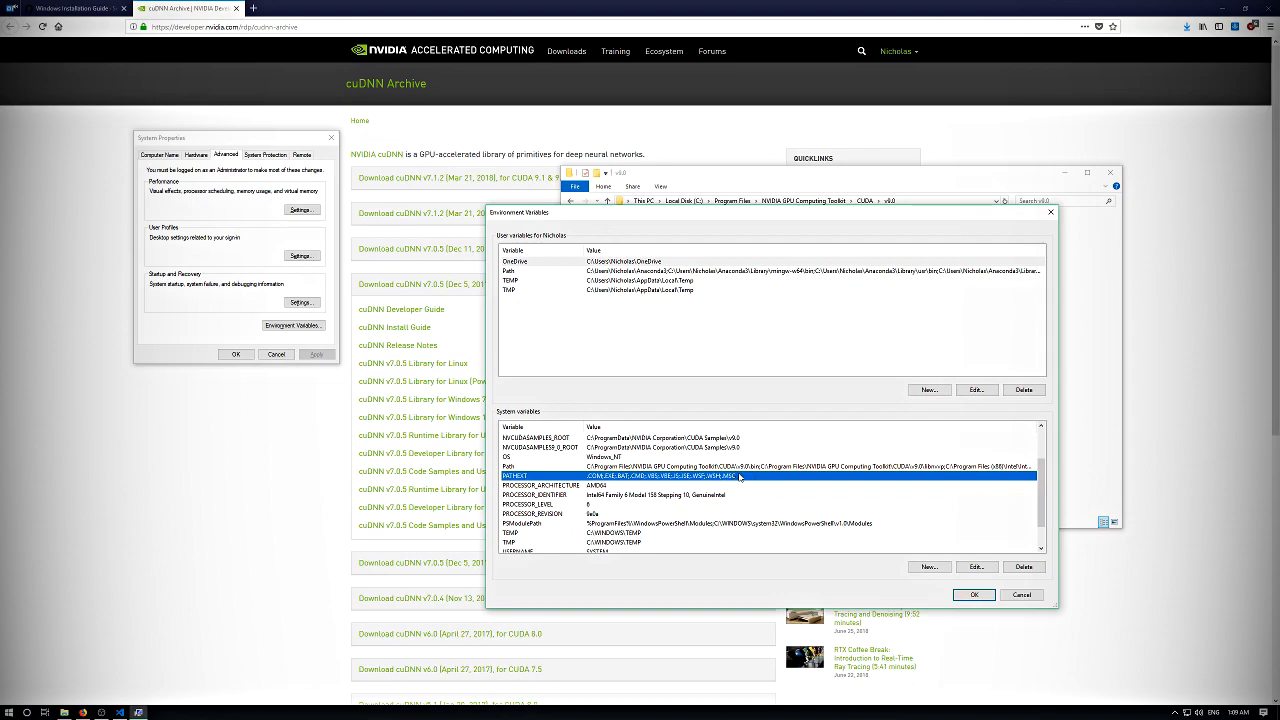
pyautogui.doubleClick(740, 476)
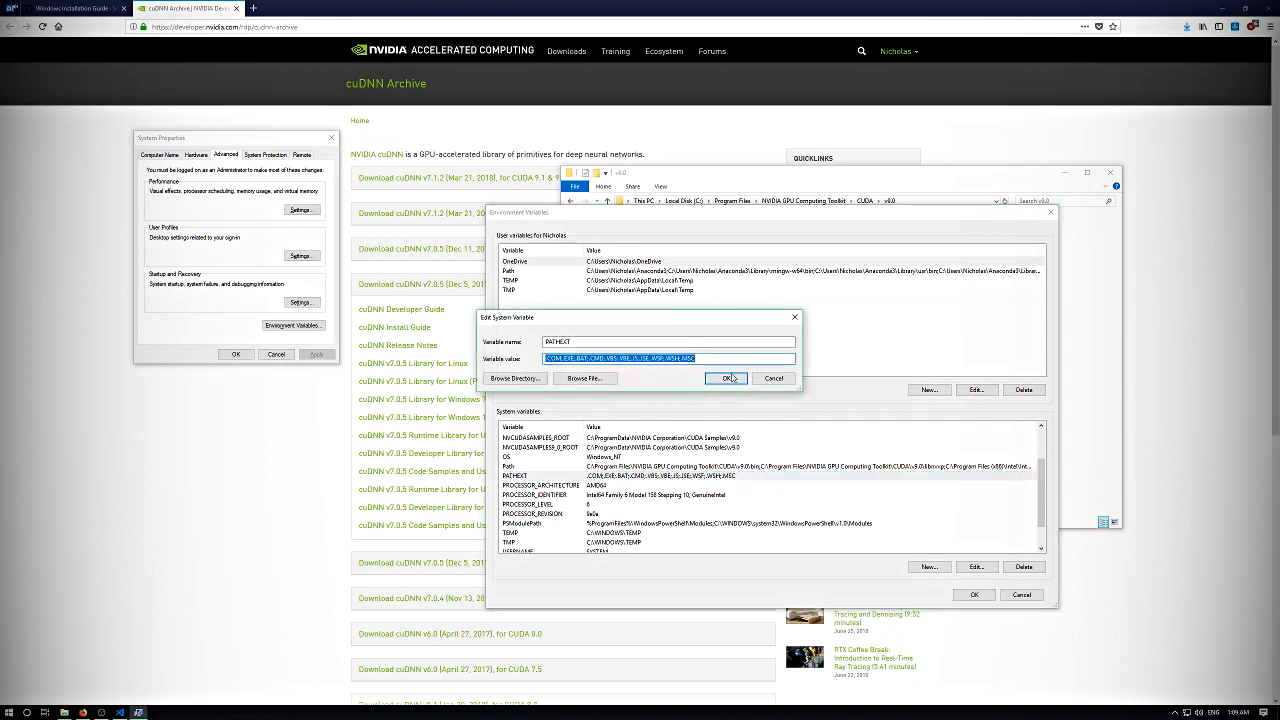
pyautogui.click(727, 358)
pyautogui.write(';.DLL')
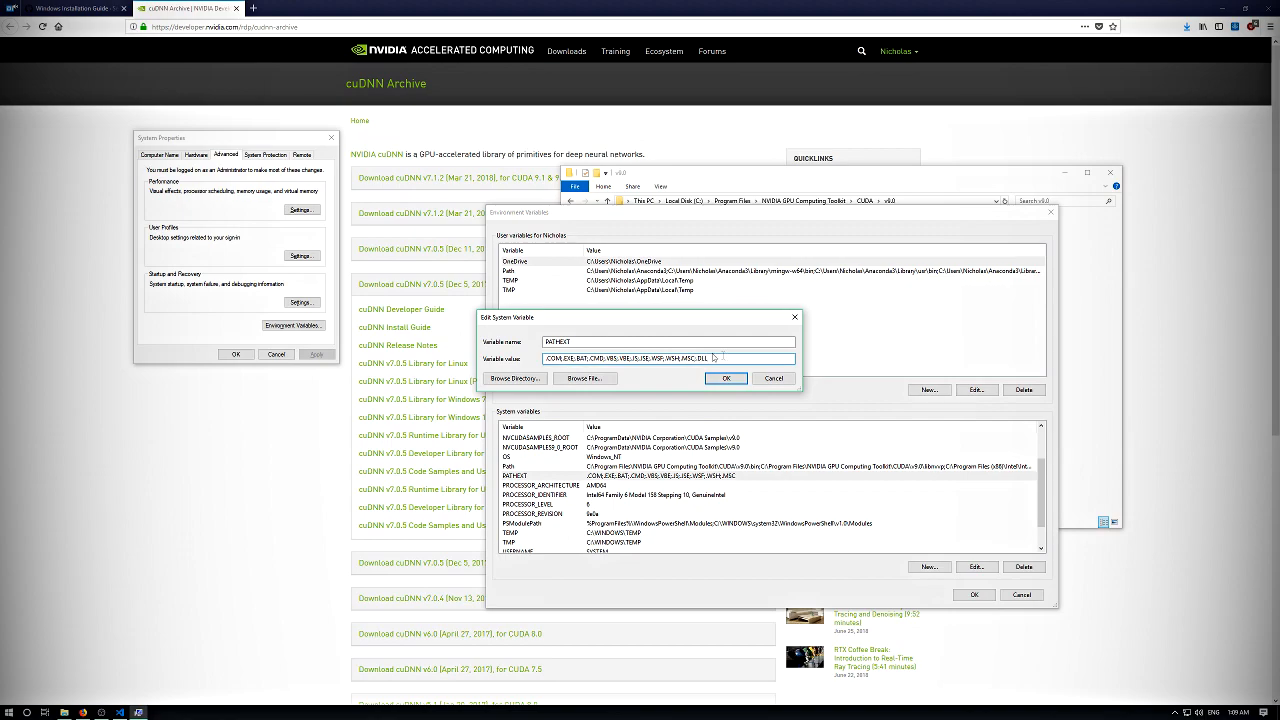
pyautogui.click(726, 380)
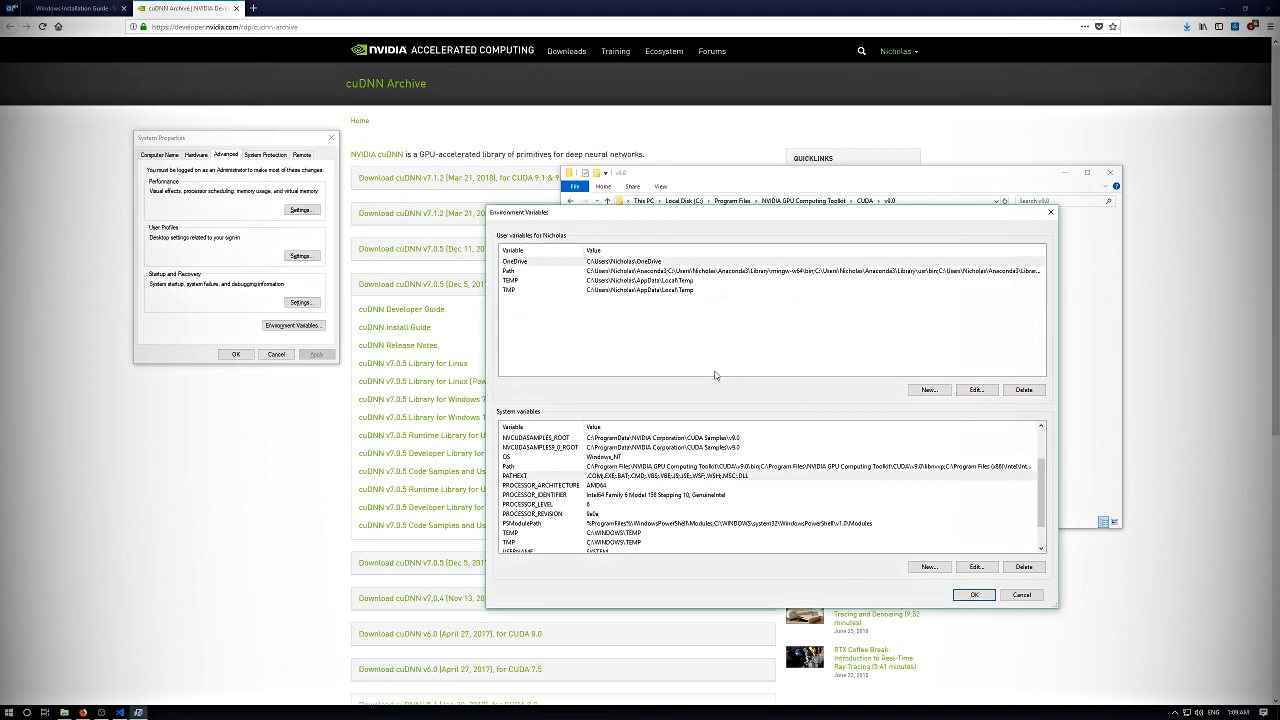
pyautogui.click(971, 595)
pyautogui.moveTo(301, 144); pyautogui.dragTo(462, 297)
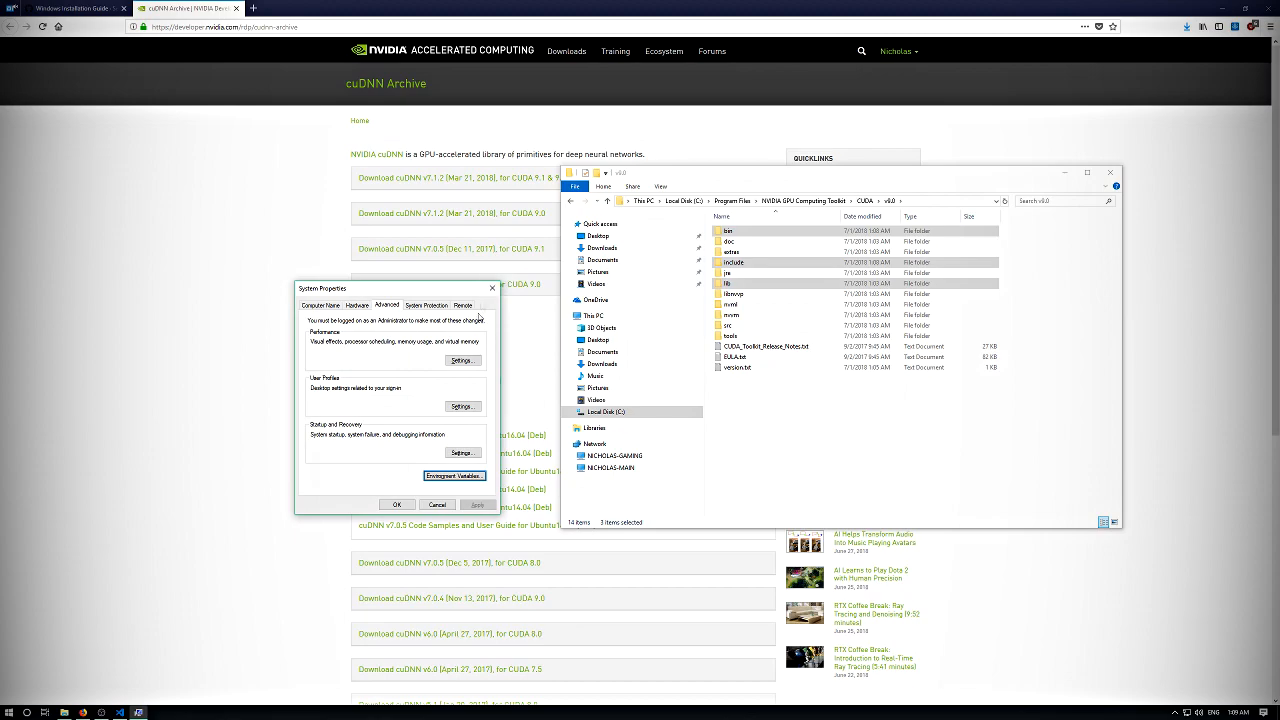
pyautogui.click(396, 504)
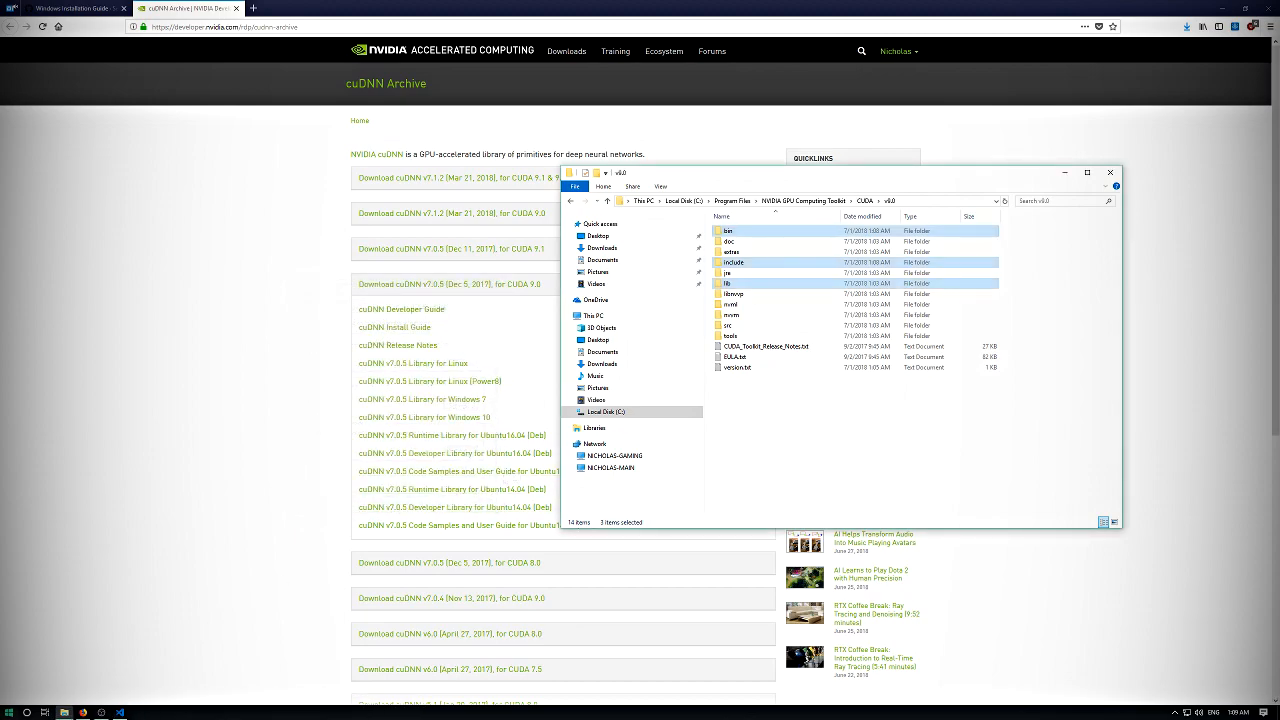
# - Close the cuDNN Archive page and return to the Installation section of the Windows Installation Guide
pyautogui.click(784, 450)
pyautogui.click(257, 312)
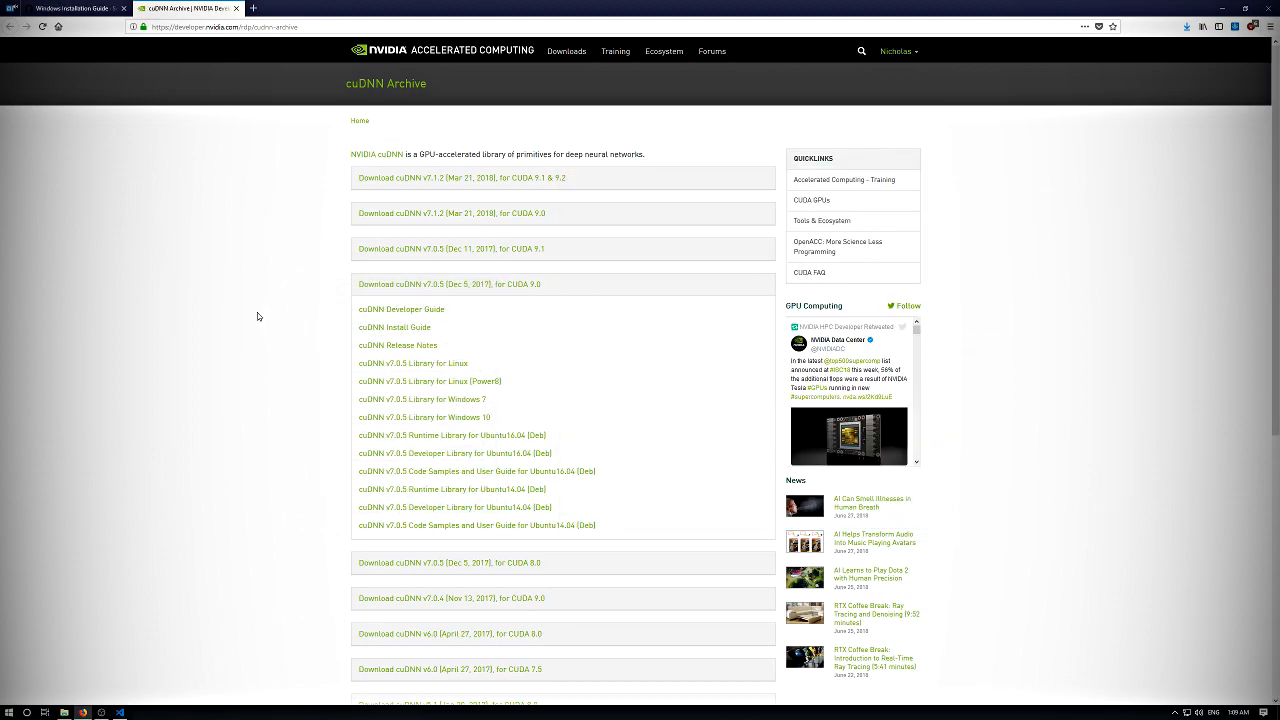
pyautogui.middleClick(214, 7)
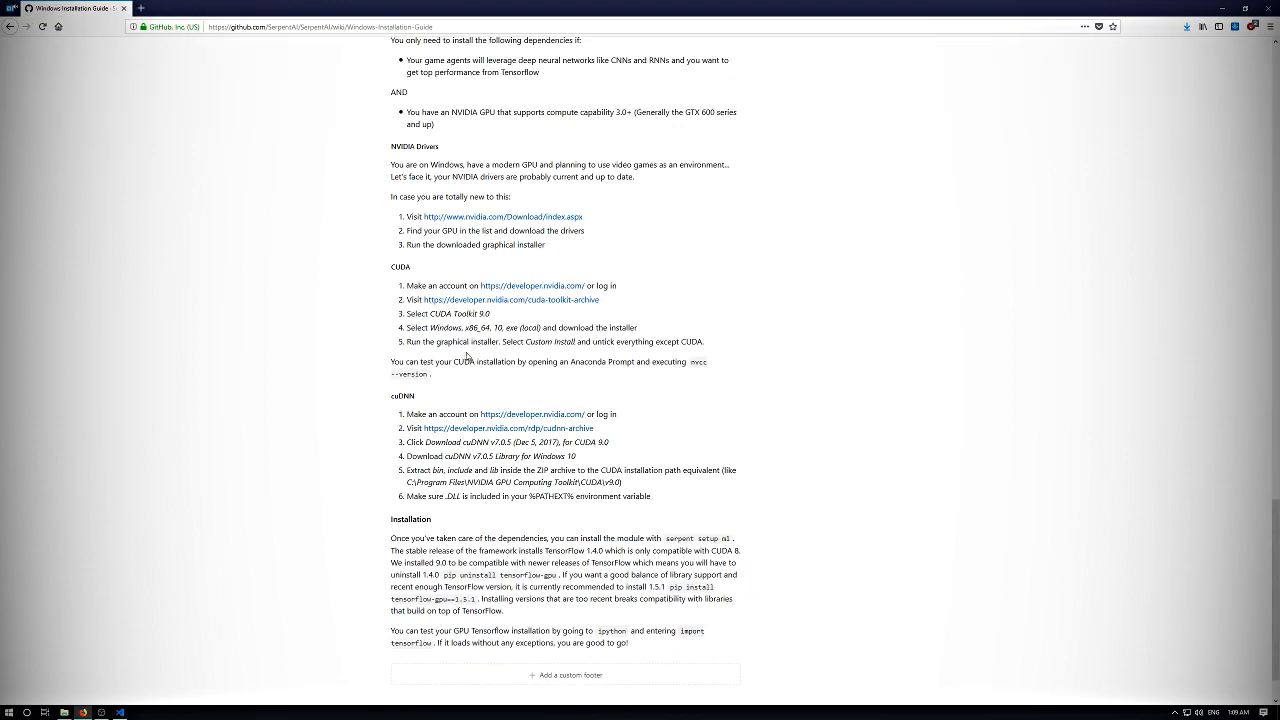
pyautogui.scroll(-2, 378, 385)
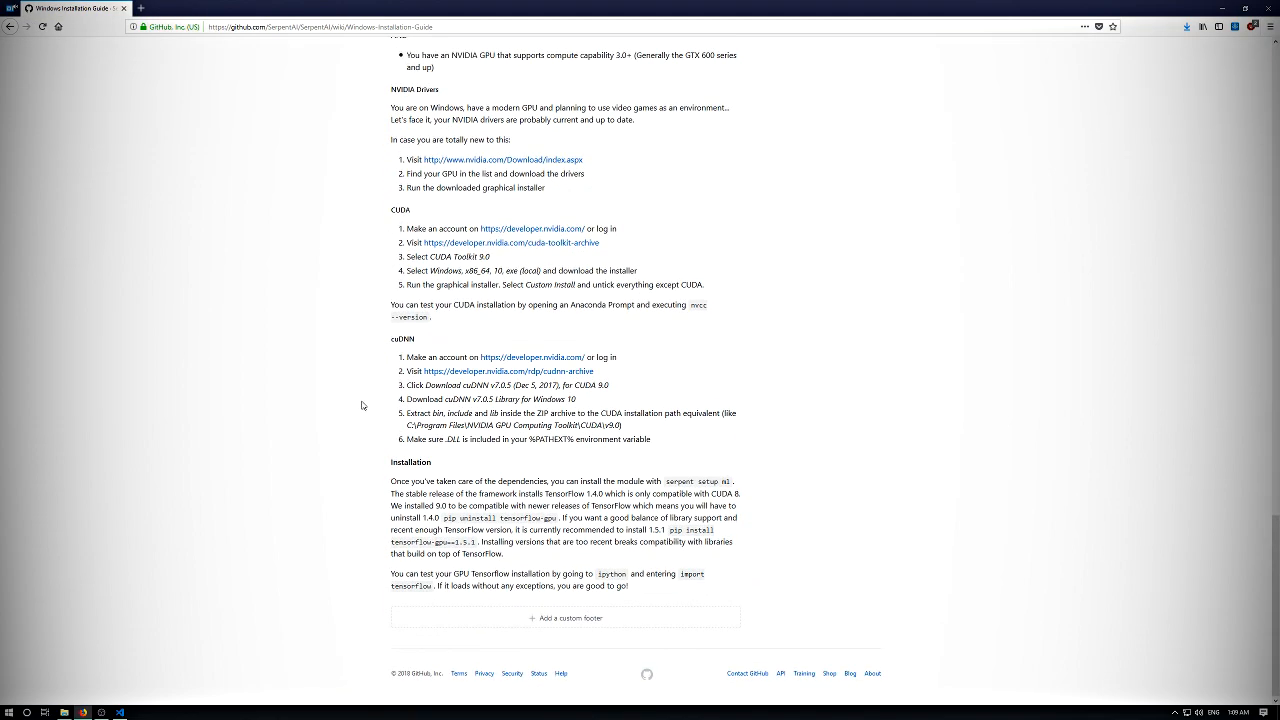
# - Open an Anaconda Prompt by searching the installed programs for ana, and change into the Projects folder
pyautogui.click(11, 712)
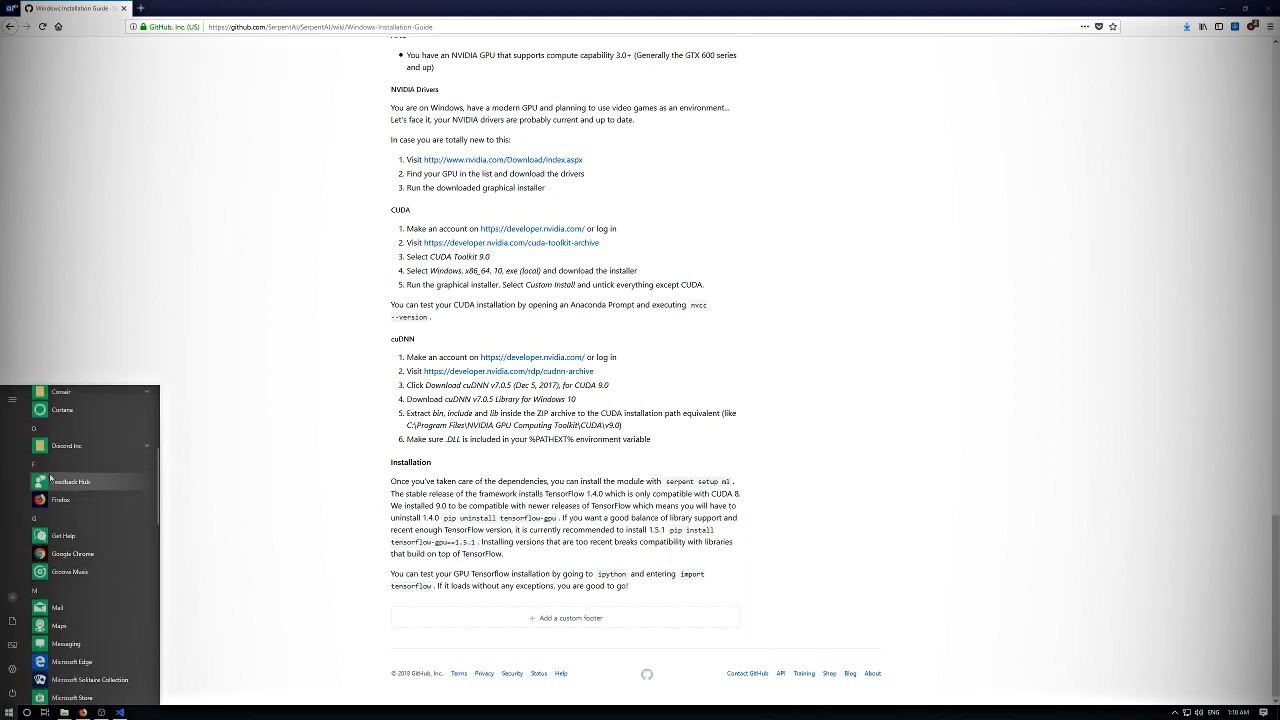
pyautogui.write('ana')
pyautogui.press('Return')
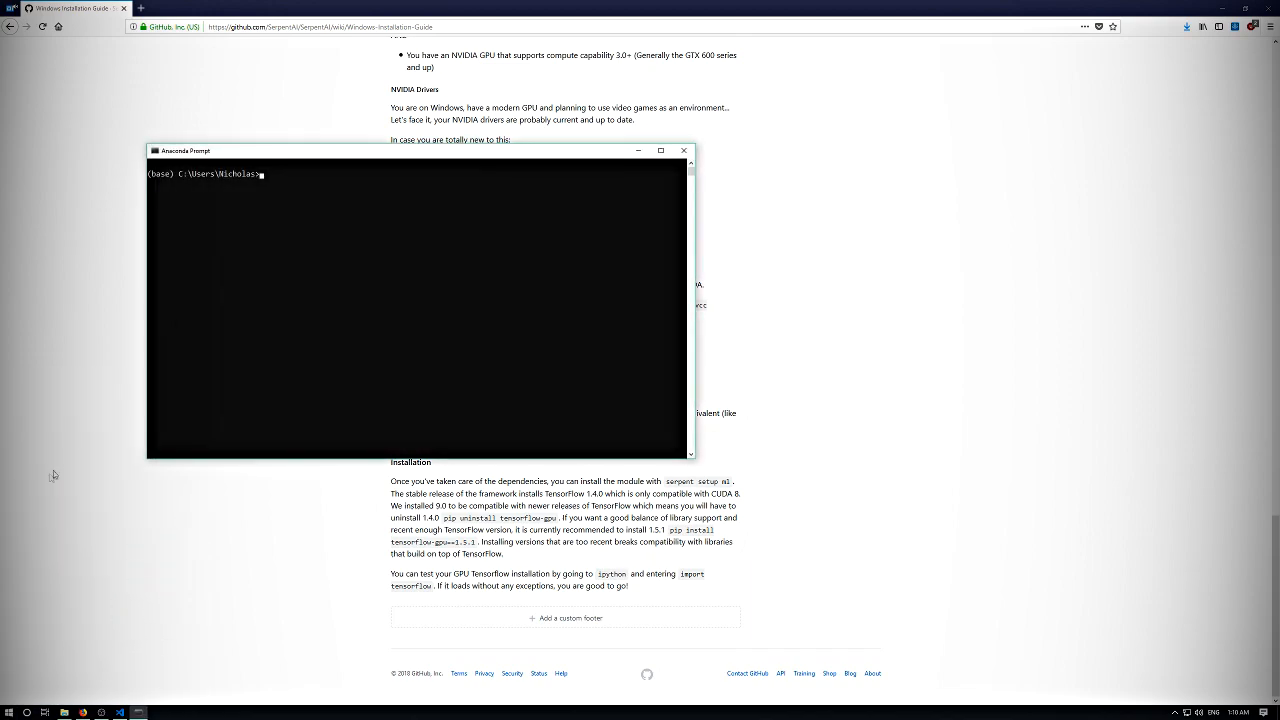
pyautogui.moveTo(281, 147); pyautogui.dragTo(610, 227)
pyautogui.write('cd Projects')
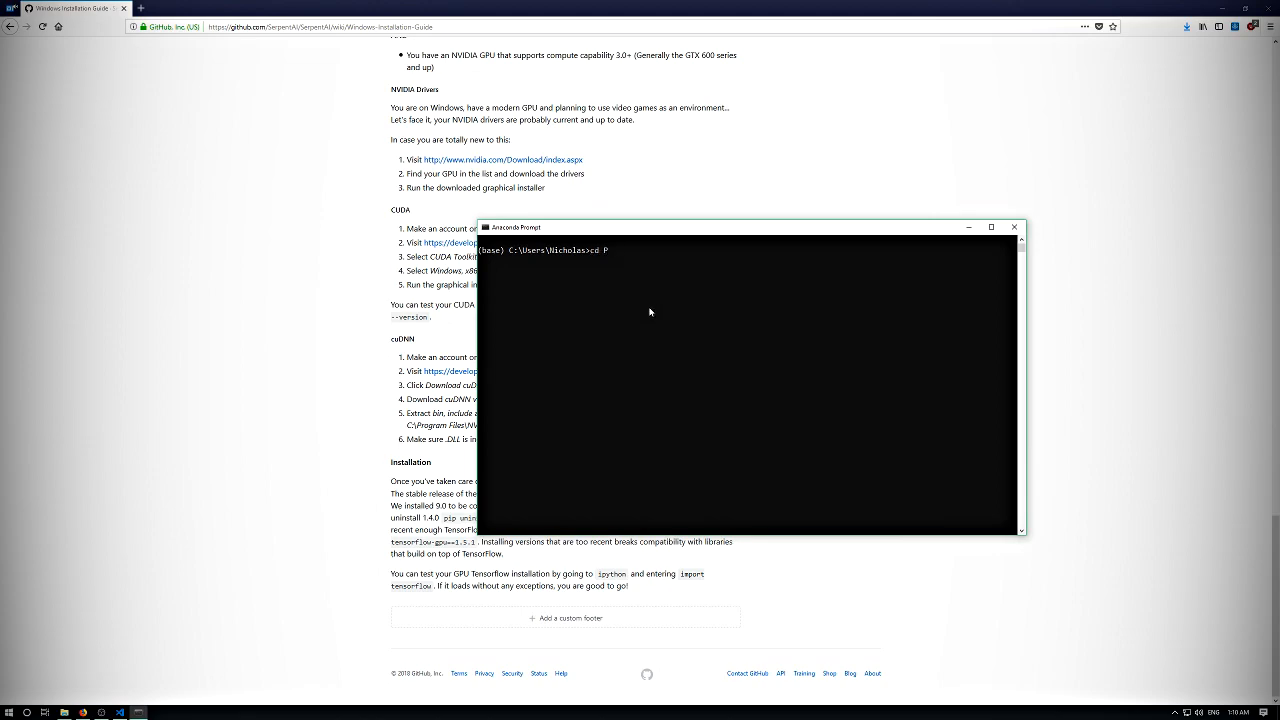
pyautogui.press('Return')
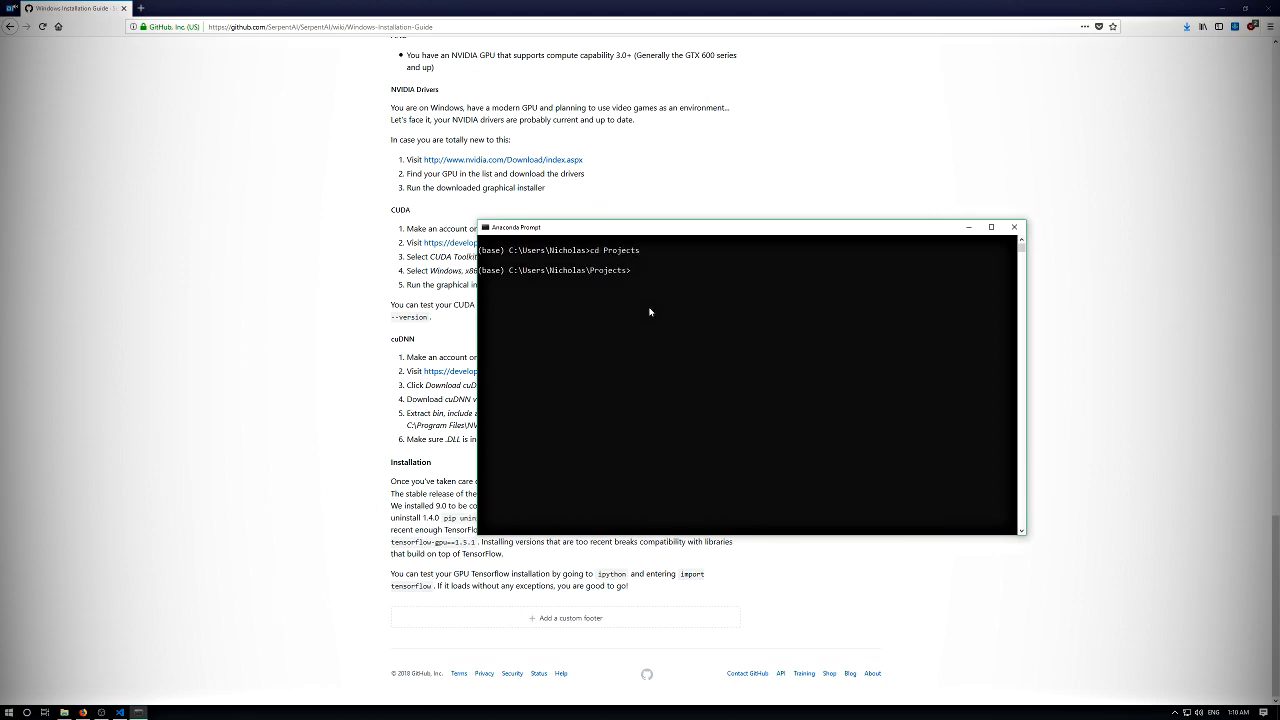
pyautogui.write('SerpentProjects')
pyautogui.press('Return')
pyautogui.press('Return')
# - Change into the SerpentProjects folder inside Projects
pyautogui.press('Up')
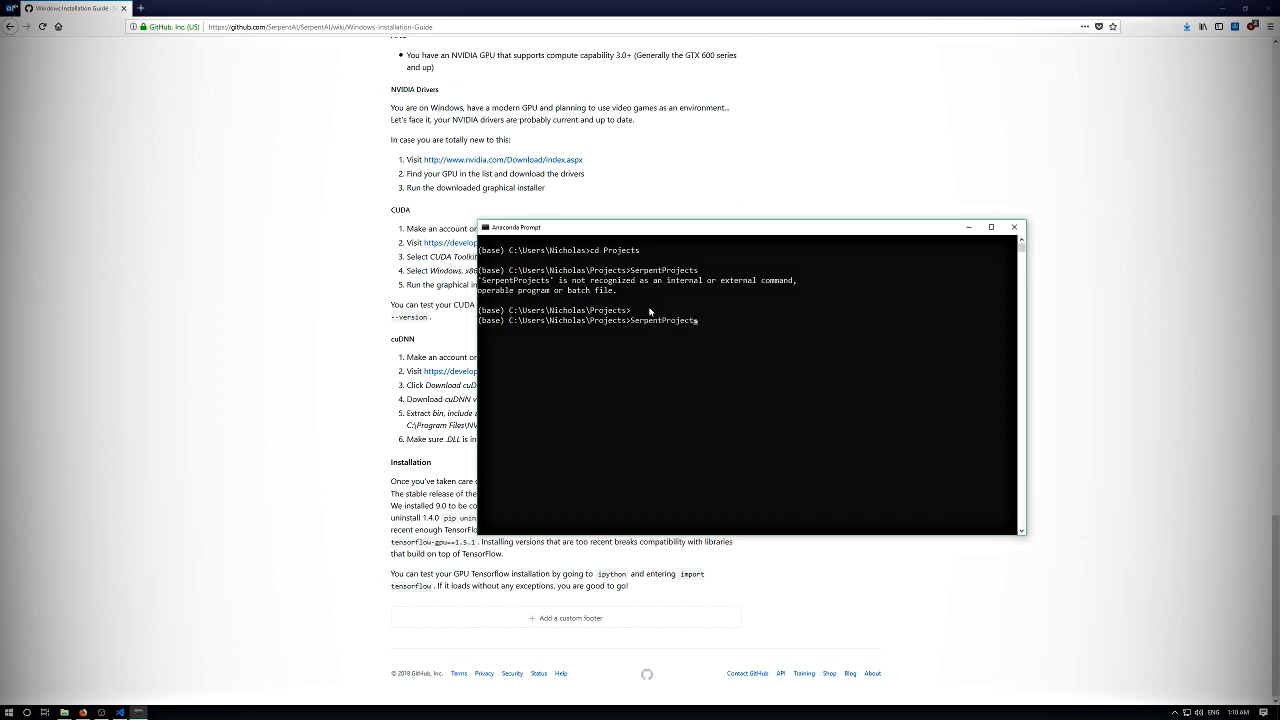
pyautogui.press('BackSpace')
pyautogui.press('BackSpace')
pyautogui.press('BackSpace')
pyautogui.press('BackSpace')
pyautogui.press('BackSpace')
pyautogui.press('BackSpace')
pyautogui.press('BackSpace')
pyautogui.press('BackSpace')
pyautogui.press('BackSpace')
pyautogui.press('BackSpace')
pyautogui.press('BackSpace')
pyautogui.press('BackSpace')
pyautogui.press('BackSpace')
pyautogui.press('BackSpace')
pyautogui.write('cd Serpent')
pyautogui.press('Return')
pyautogui.press('Up')
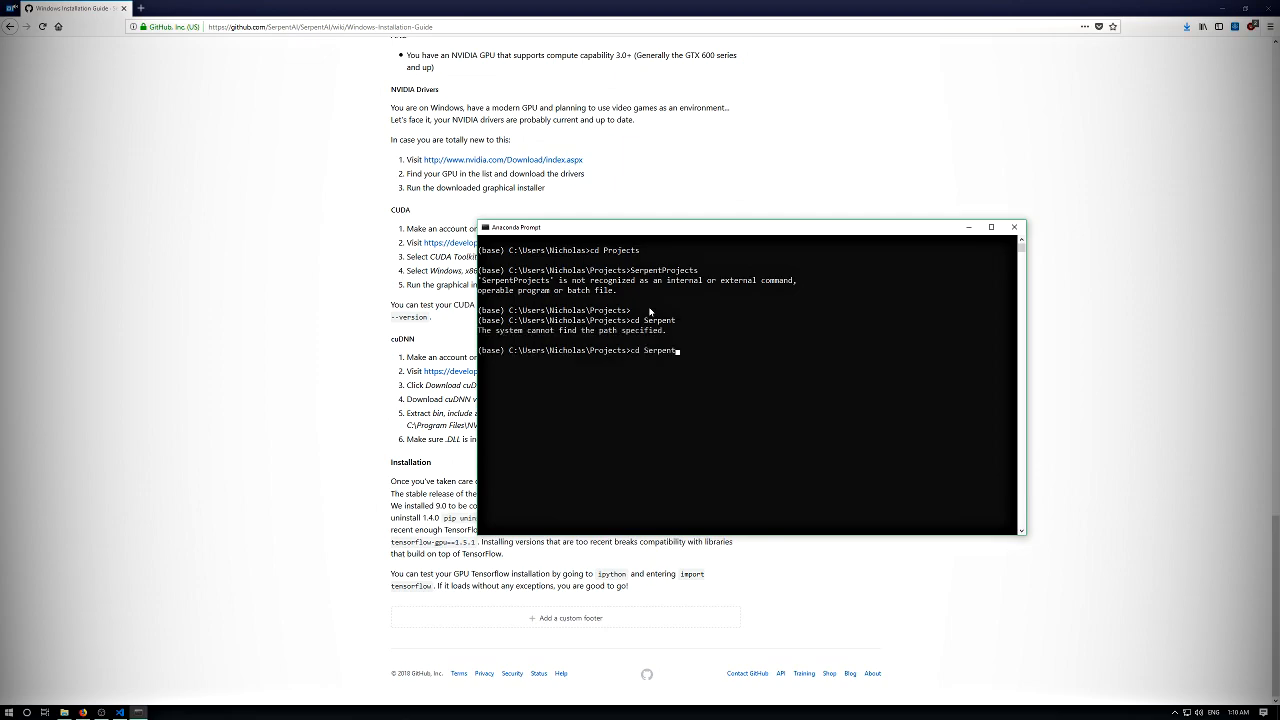
pyautogui.press('Tab')
pyautogui.press('Return')
pyautogui.press('Return')
pyautogui.press('Return')
pyautogui.press('Return')
pyautogui.press('Return')
pyautogui.press('Return')
pyautogui.press('Return')
pyautogui.press('Return')
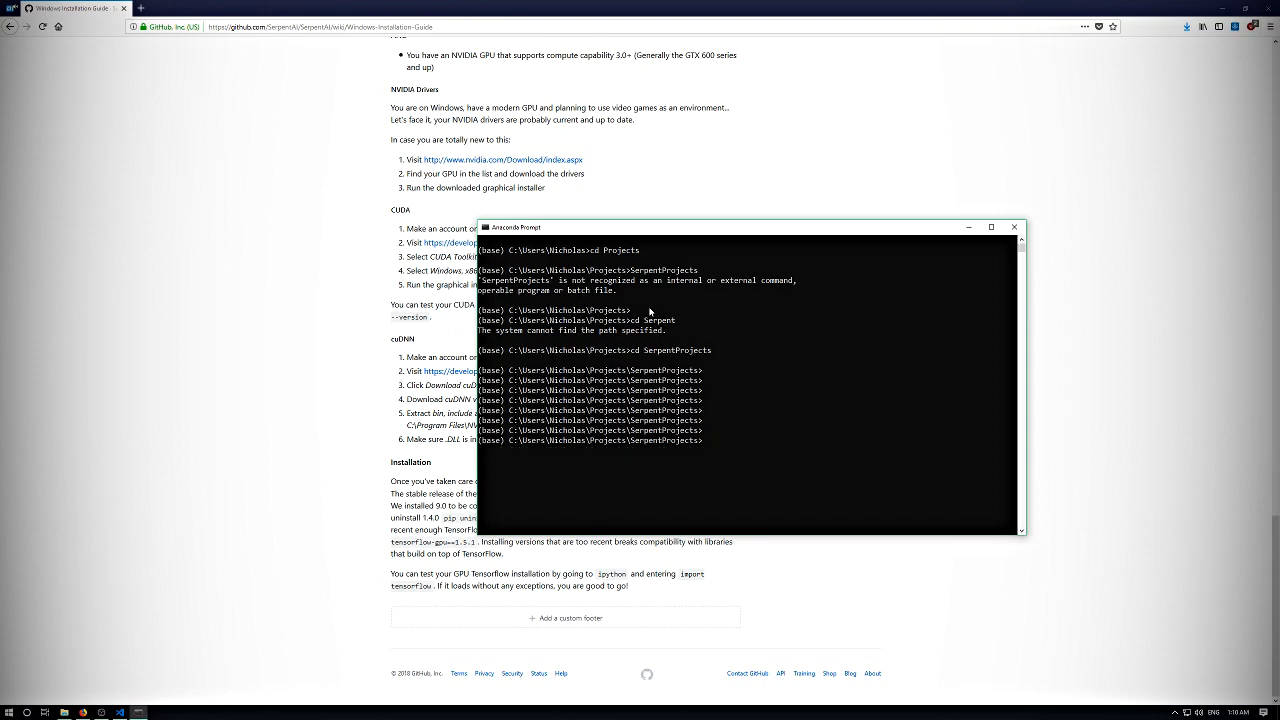
pyautogui.press('Return')
pyautogui.press('Return')
pyautogui.press('Return')
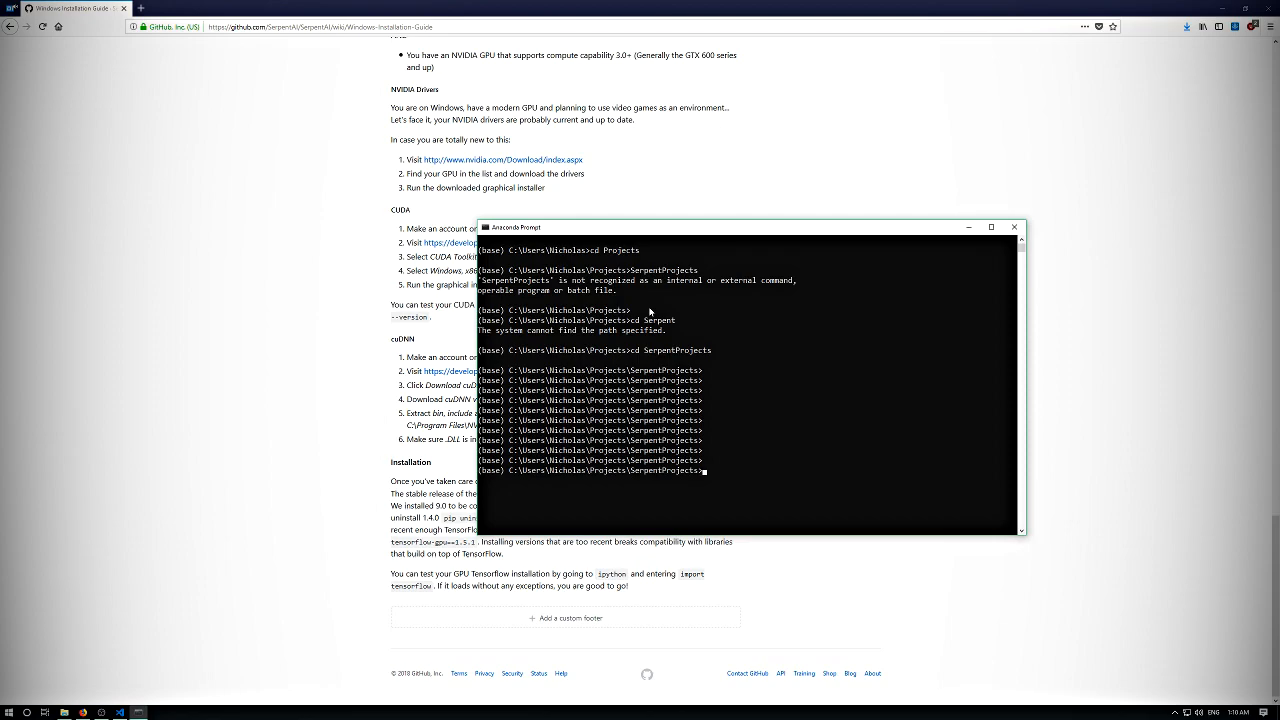
pyautogui.press('Return')
pyautogui.press('Return')
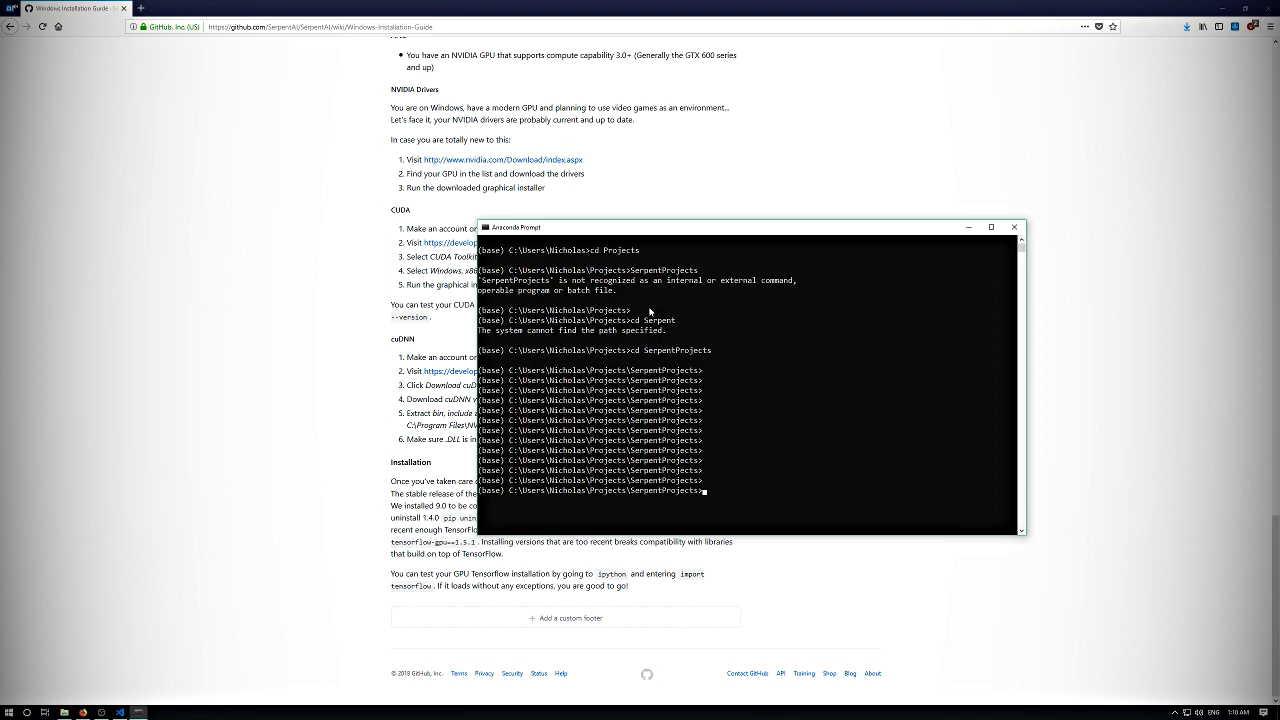
# - Activate the serpent conda environment and move the prompt window clear of the guide's Installation instructions
pyautogui.write('conda')
pyautogui.write('activate serpent')
pyautogui.press('Return')
pyautogui.press('Return')
pyautogui.press('Return')
pyautogui.moveTo(572, 229); pyautogui.dragTo(755, 232)
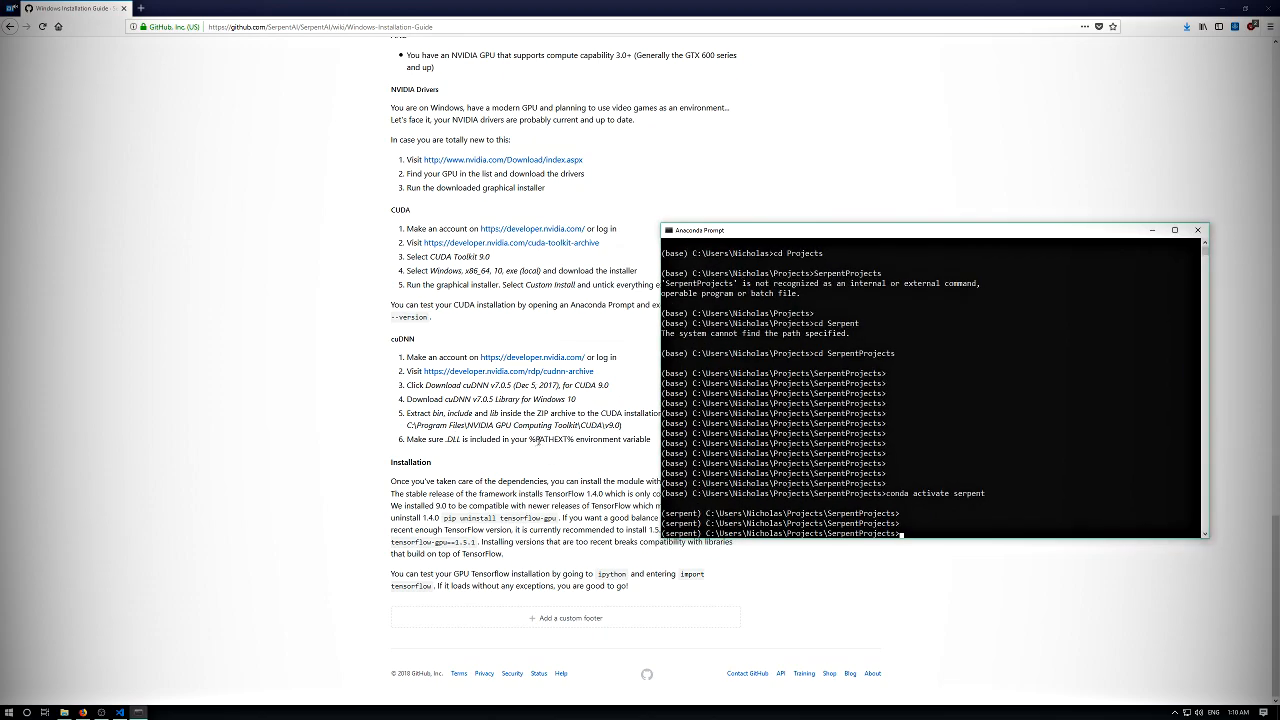
pyautogui.moveTo(720, 230); pyautogui.dragTo(683, 123)
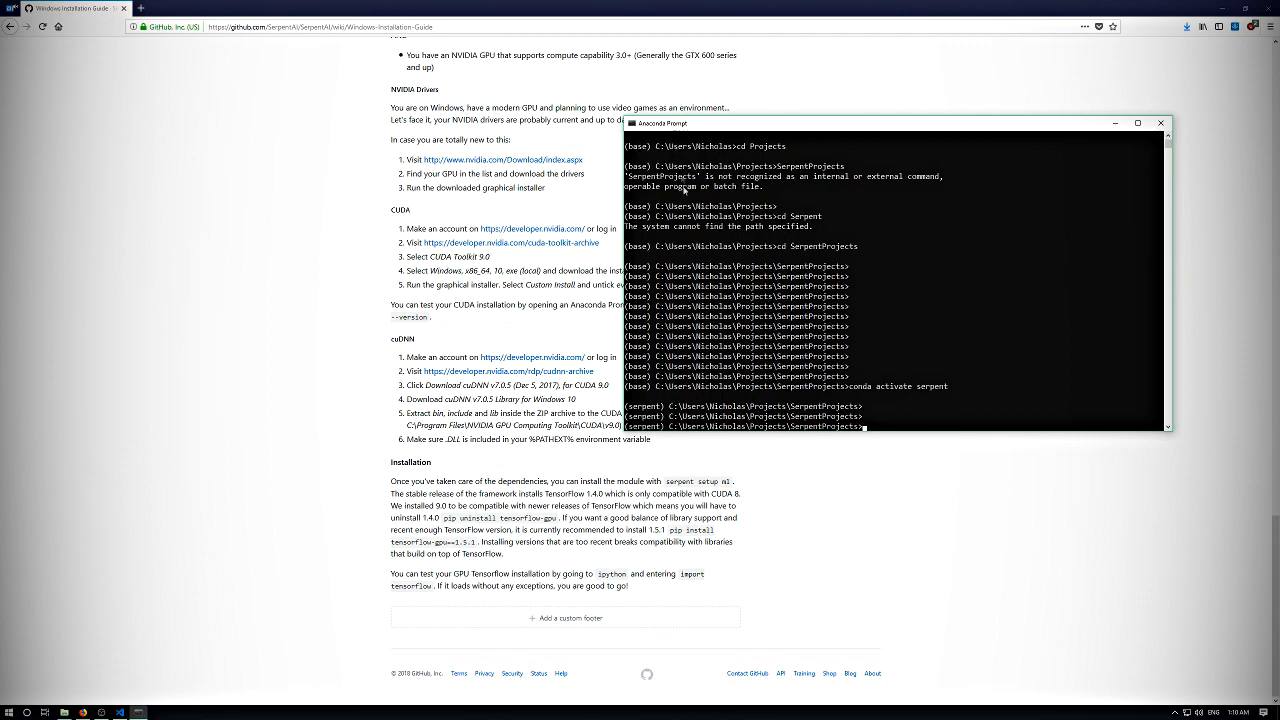
# - Install the machine learning module with serpent setup ml, choosing GPU as the TensorFlow backend
pyautogui.press('Return')
pyautogui.press('Return')
pyautogui.press('Return')
pyautogui.write('serpemt')
pyautogui.press('BackSpace')
pyautogui.press('BackSpace')
pyautogui.write('nt')
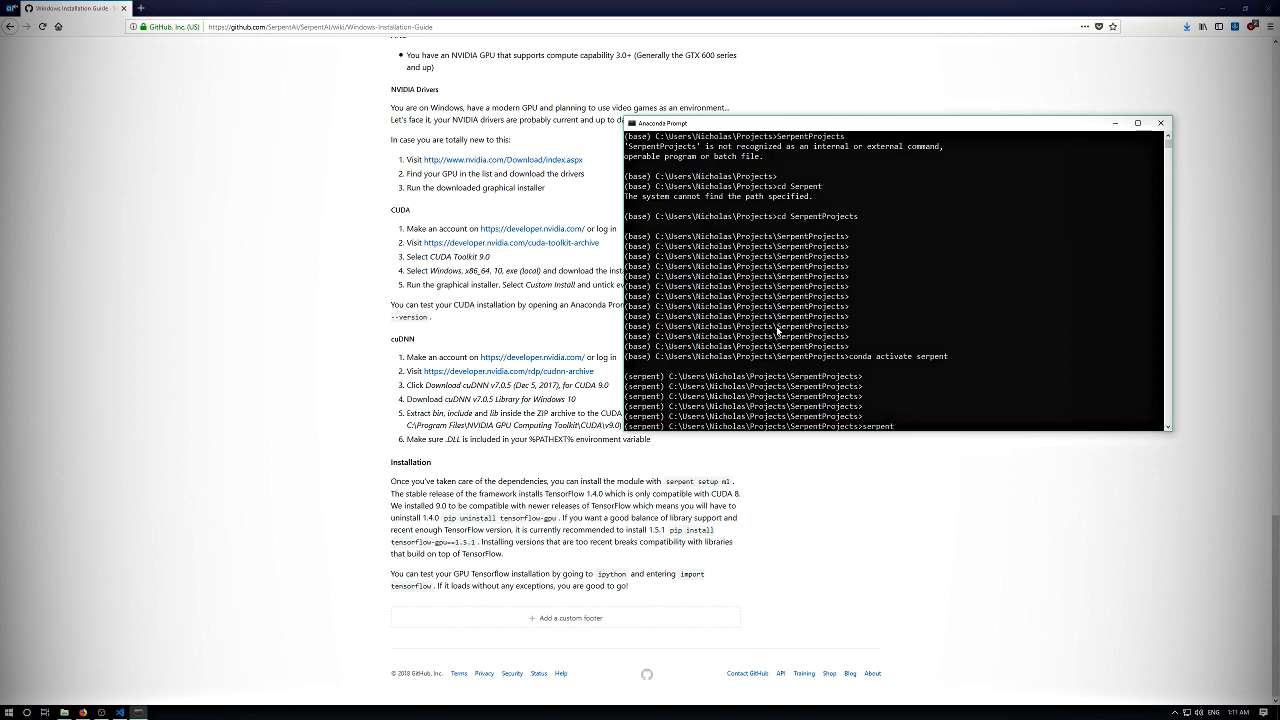
pyautogui.write('setup ml')
pyautogui.press('Return')
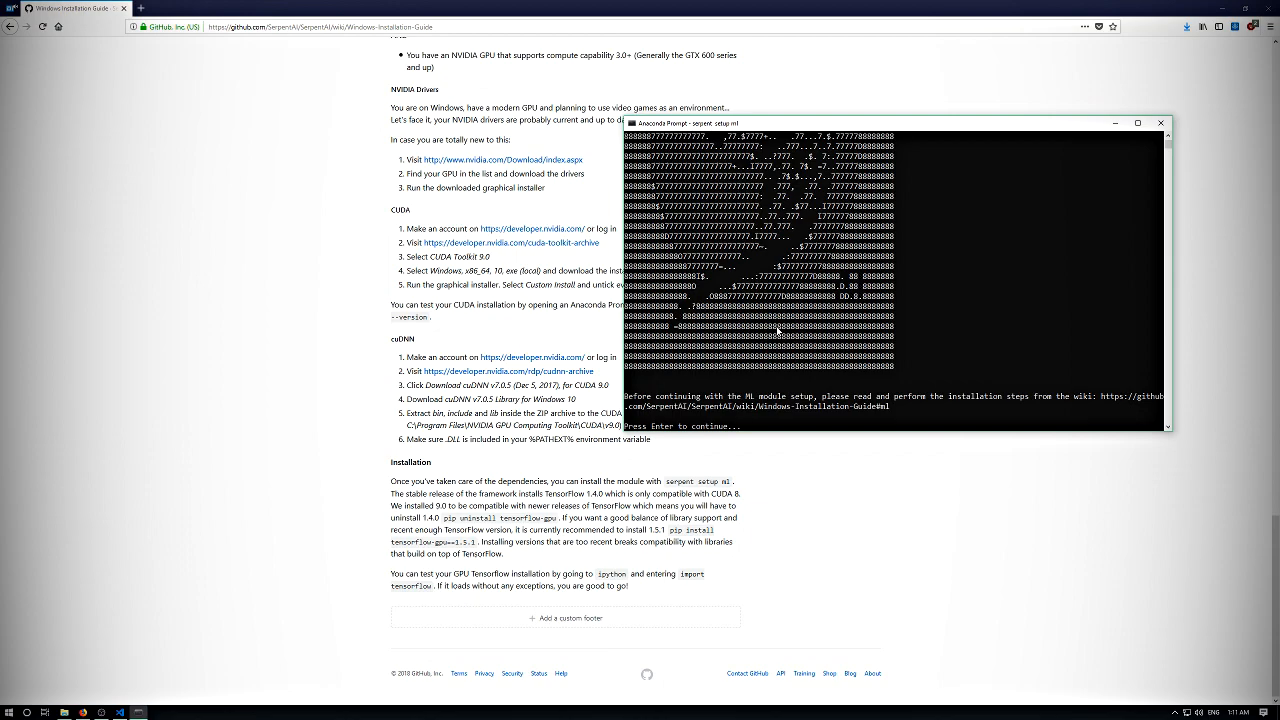
pyautogui.press('Return')
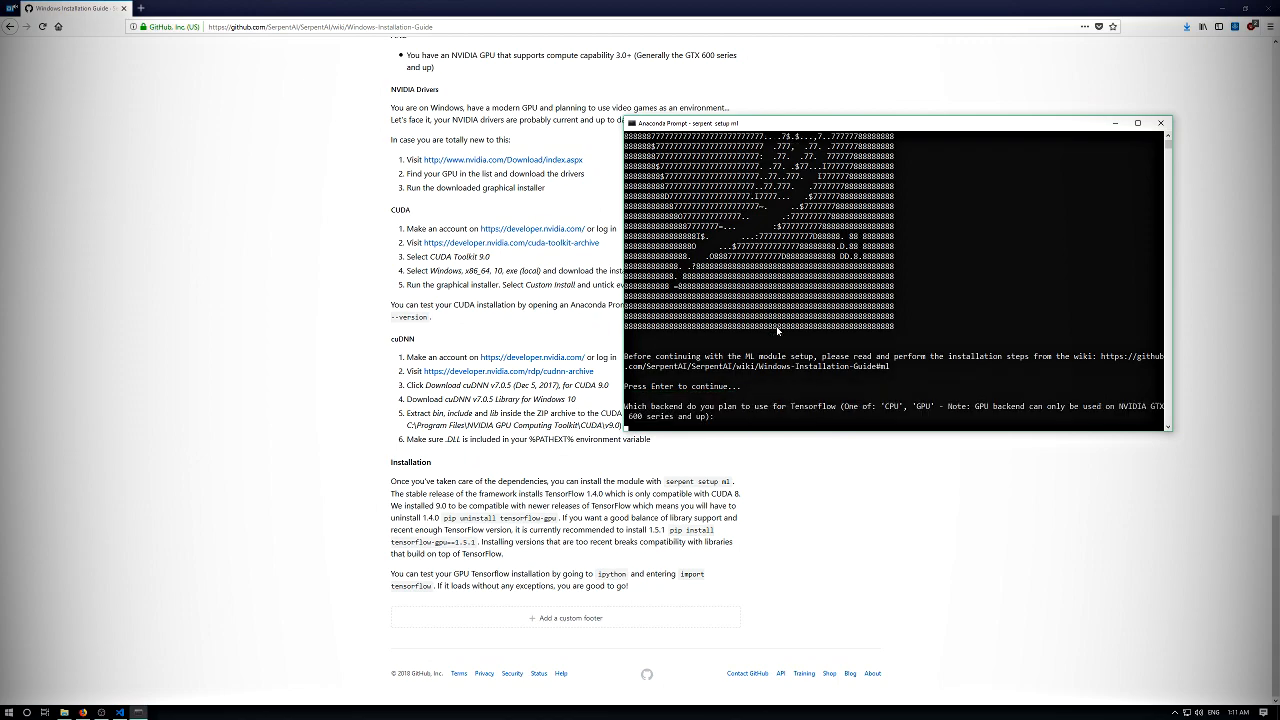
pyautogui.write('GPU')
pyautogui.press('Return')
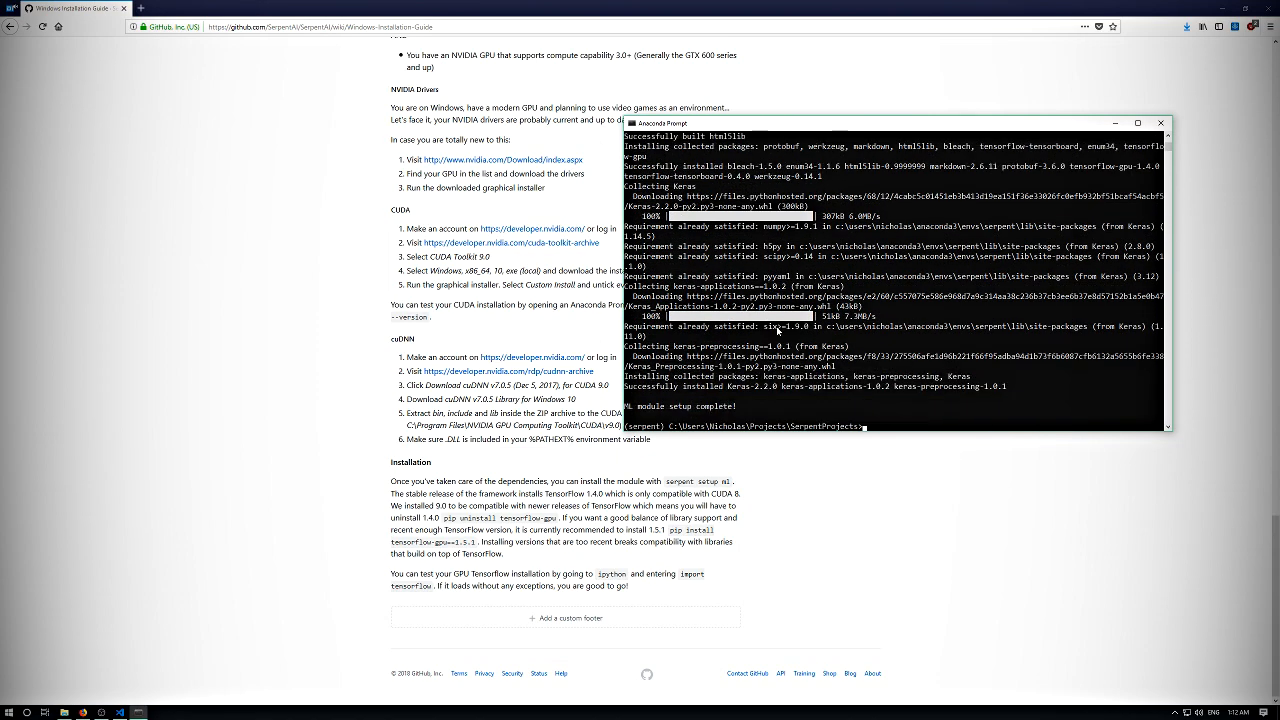
# - Check which Serpent.AI modules are installed by running serpent modules
pyautogui.press('Return')
pyautogui.press('Return')
pyautogui.press('Return')
pyautogui.write('serpent modul')
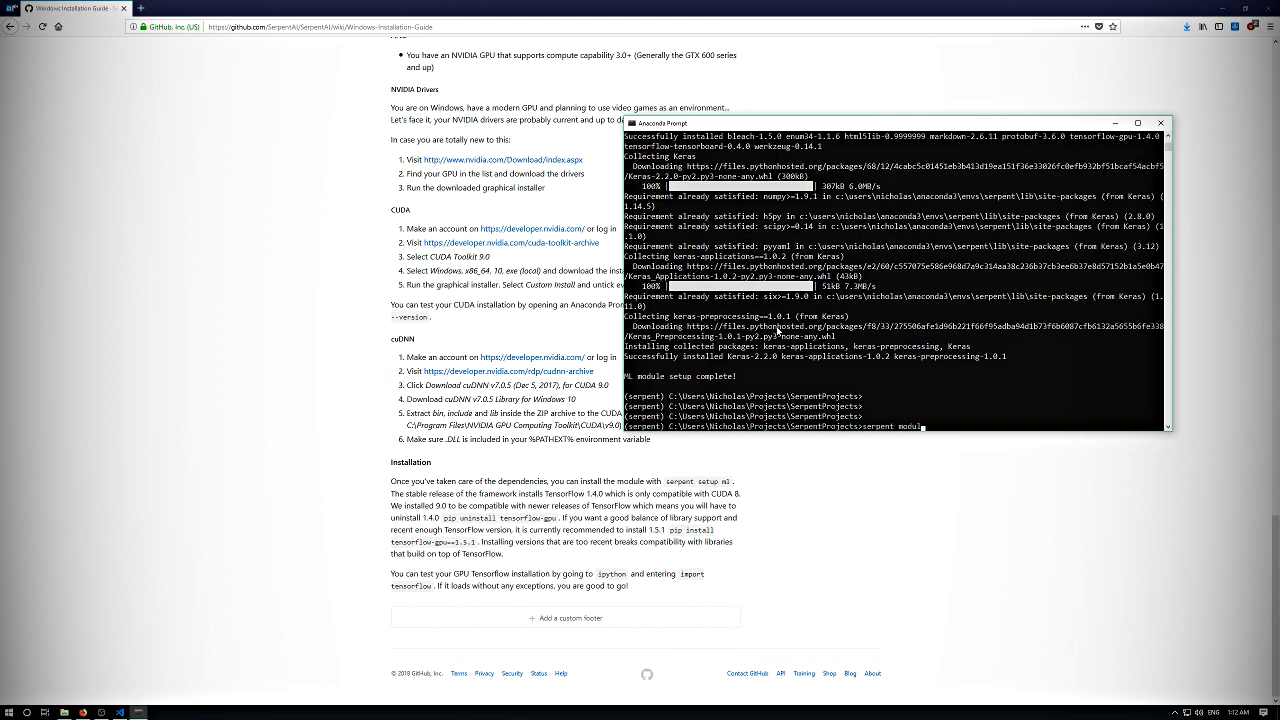
pyautogui.write('es')
pyautogui.press('Return')
pyautogui.press('Return')
pyautogui.press('Return')
pyautogui.press('Return')
pyautogui.press('Return')
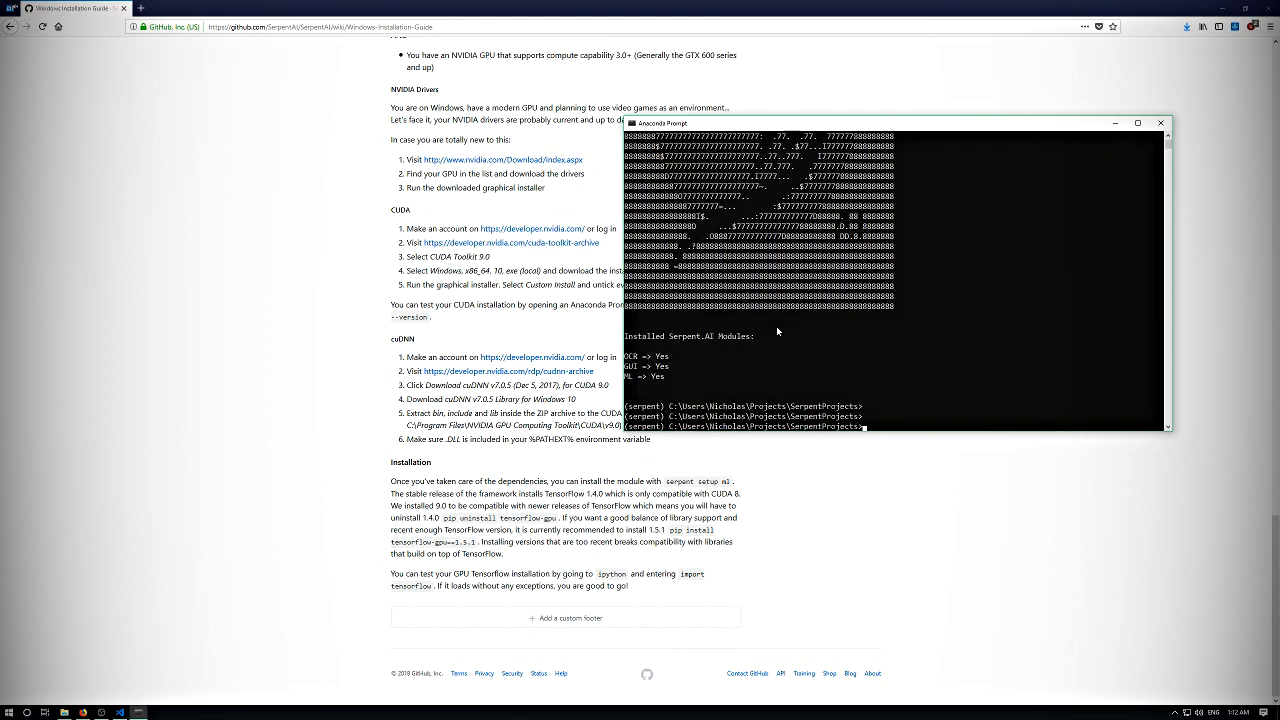
# - Uninstall the tensorflow-gpu package with pip and agree to the removal
pyautogui.press('Return')
pyautogui.press('Return')
pyautogui.press('Return')
pyautogui.press('Return')
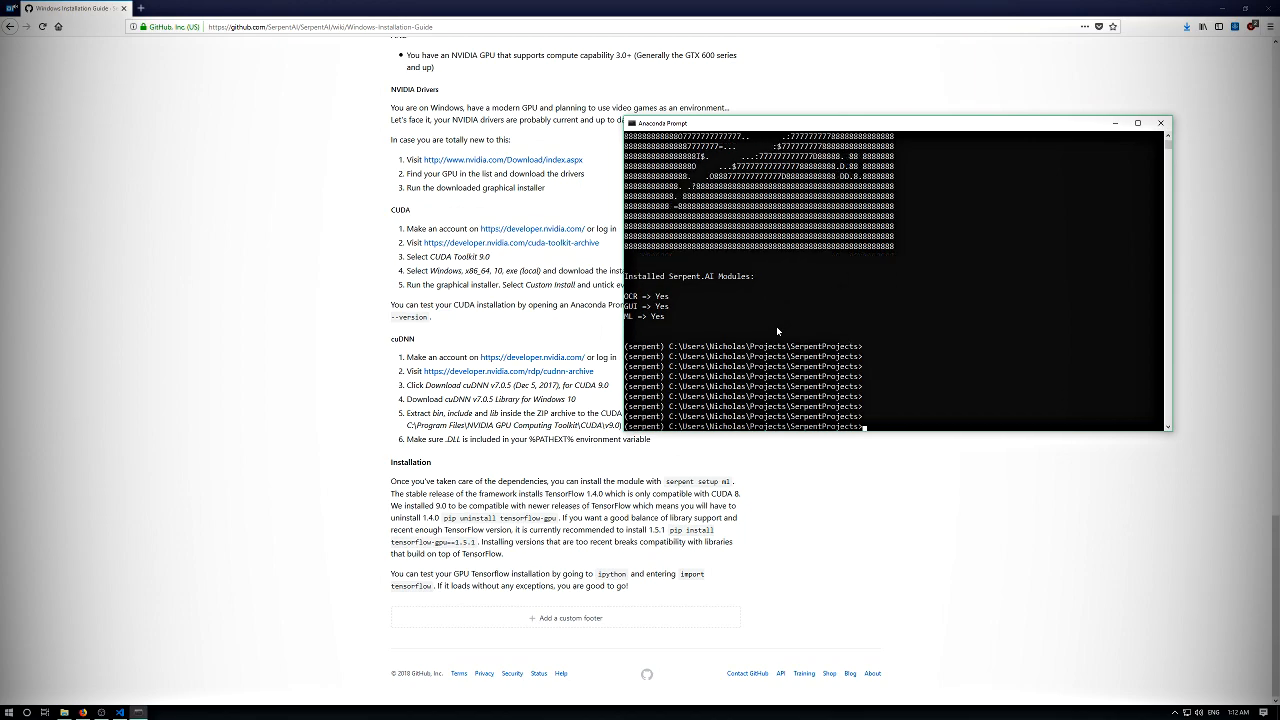
pyautogui.write('pip uninstall tensorflow-gpu')
pyautogui.press('Return')
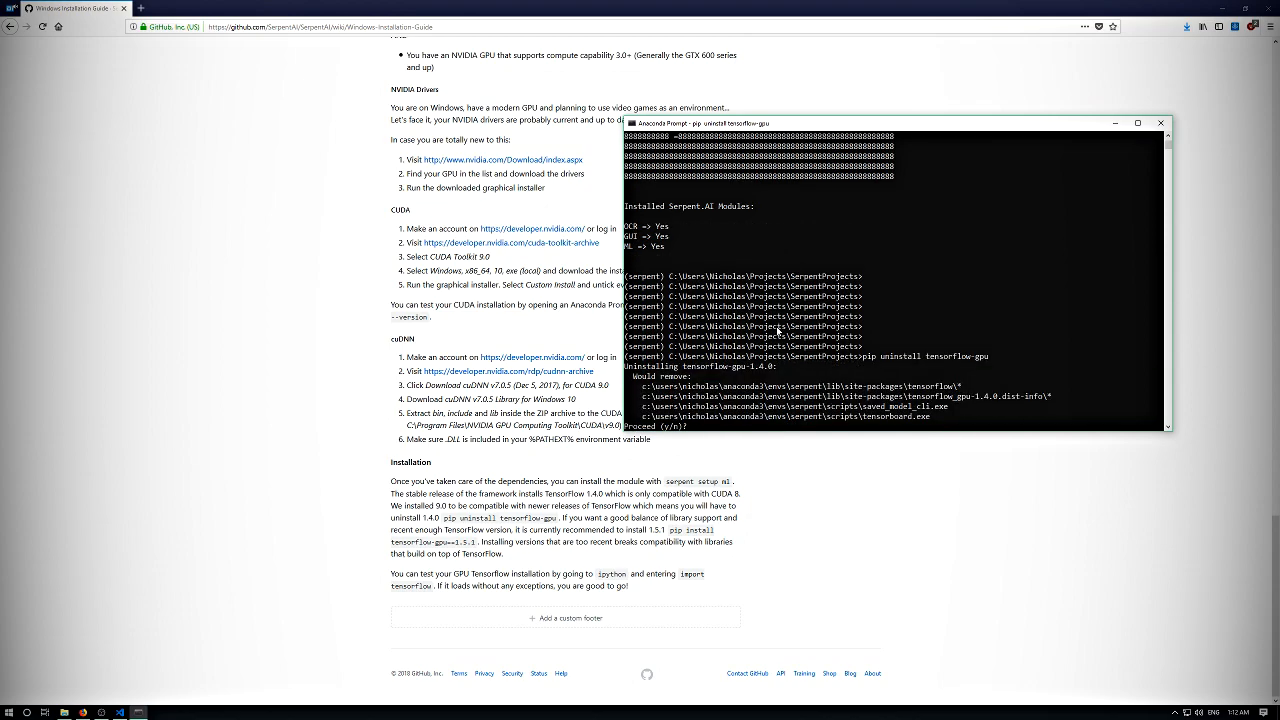
pyautogui.write('y')
pyautogui.press('Return')
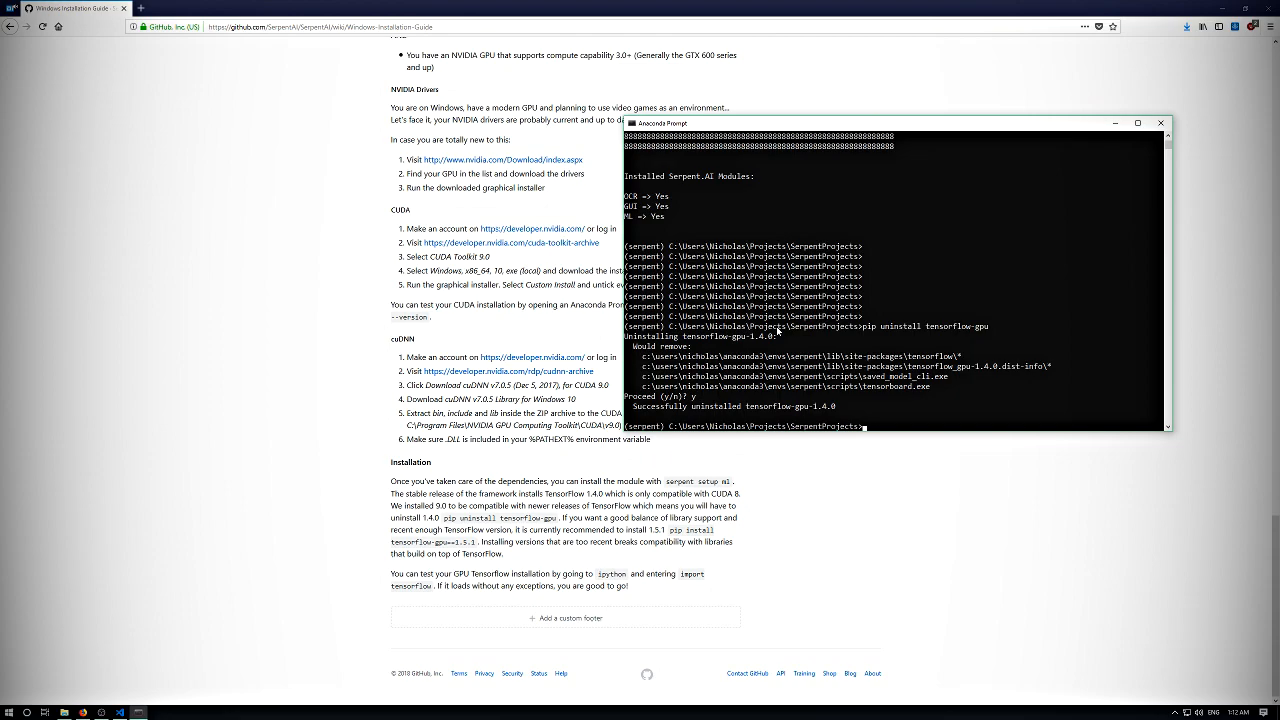
pyautogui.press('Return')
pyautogui.press('Return')
pyautogui.press('Return')
pyautogui.press('Return')
pyautogui.press('Return')
pyautogui.press('Return')
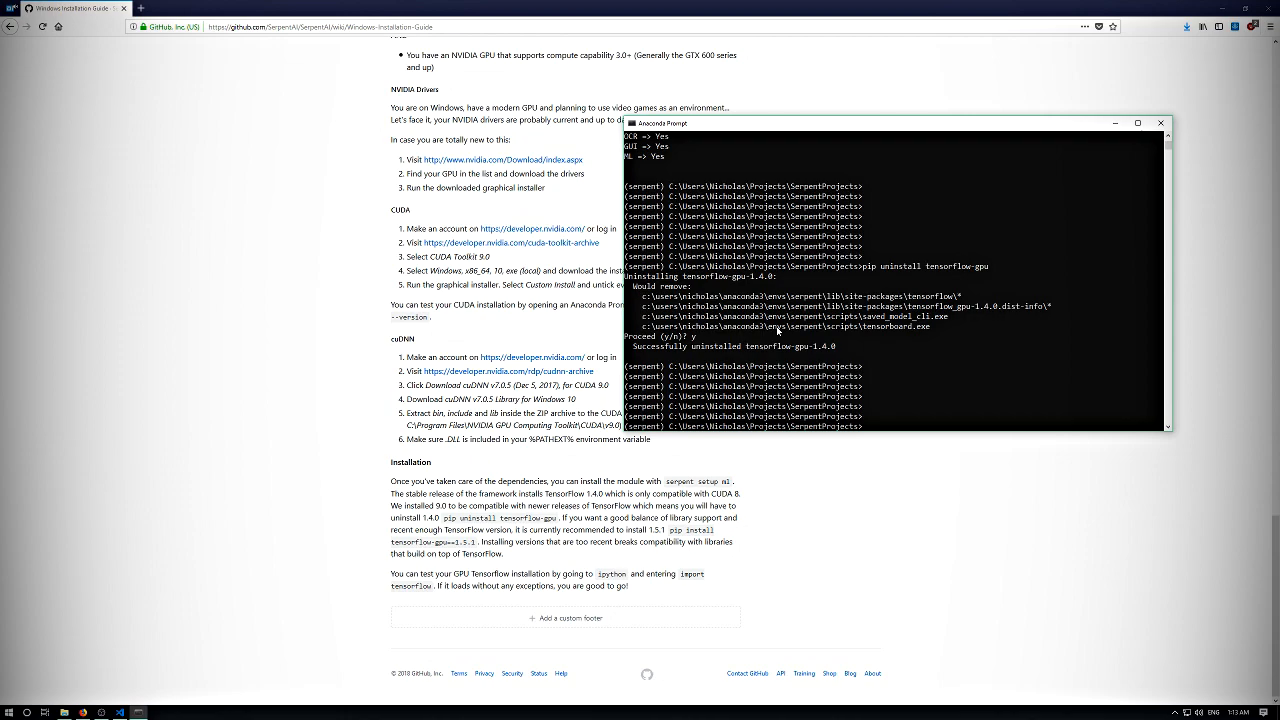
# - Install TensorFlow for GPU at version 1.5.1 with pip install tensorflow-gpu==1.5.1
pyautogui.press('Return')
pyautogui.press('Return')
pyautogui.press('Return')
pyautogui.write('pip install tensorflow')
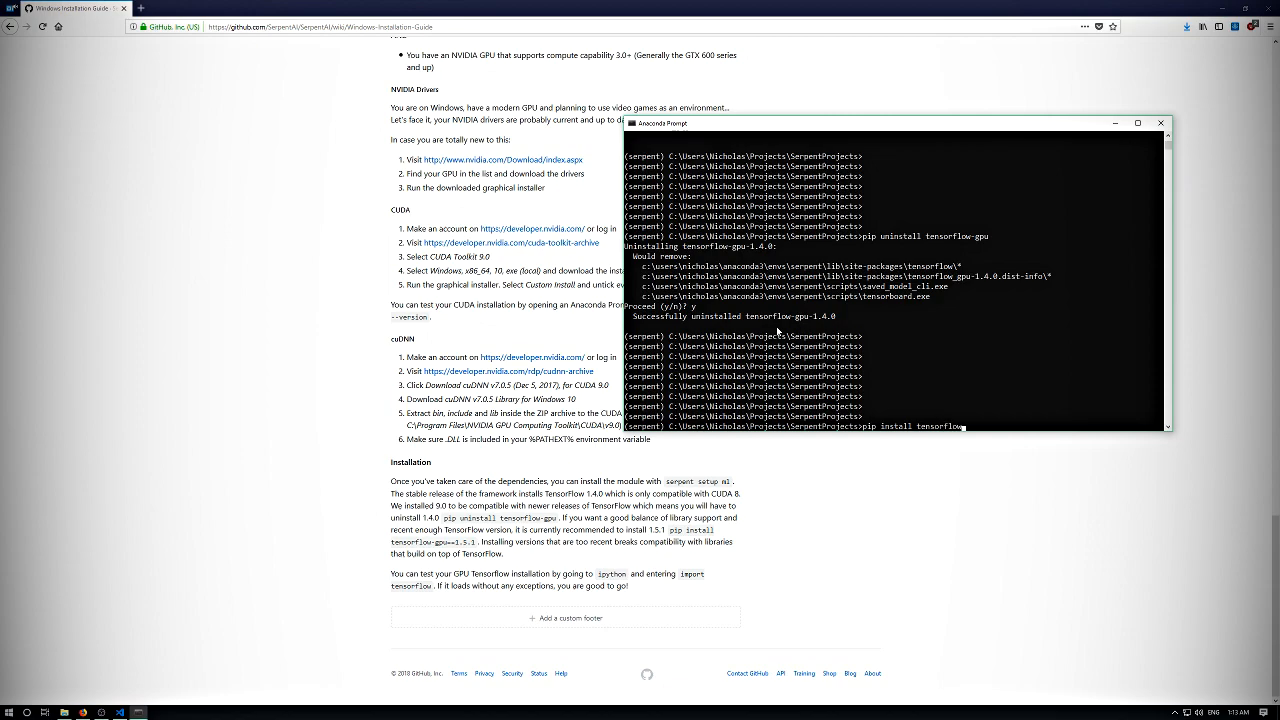
pyautogui.write(' gpu==1.5.1')
pyautogui.press('Return')
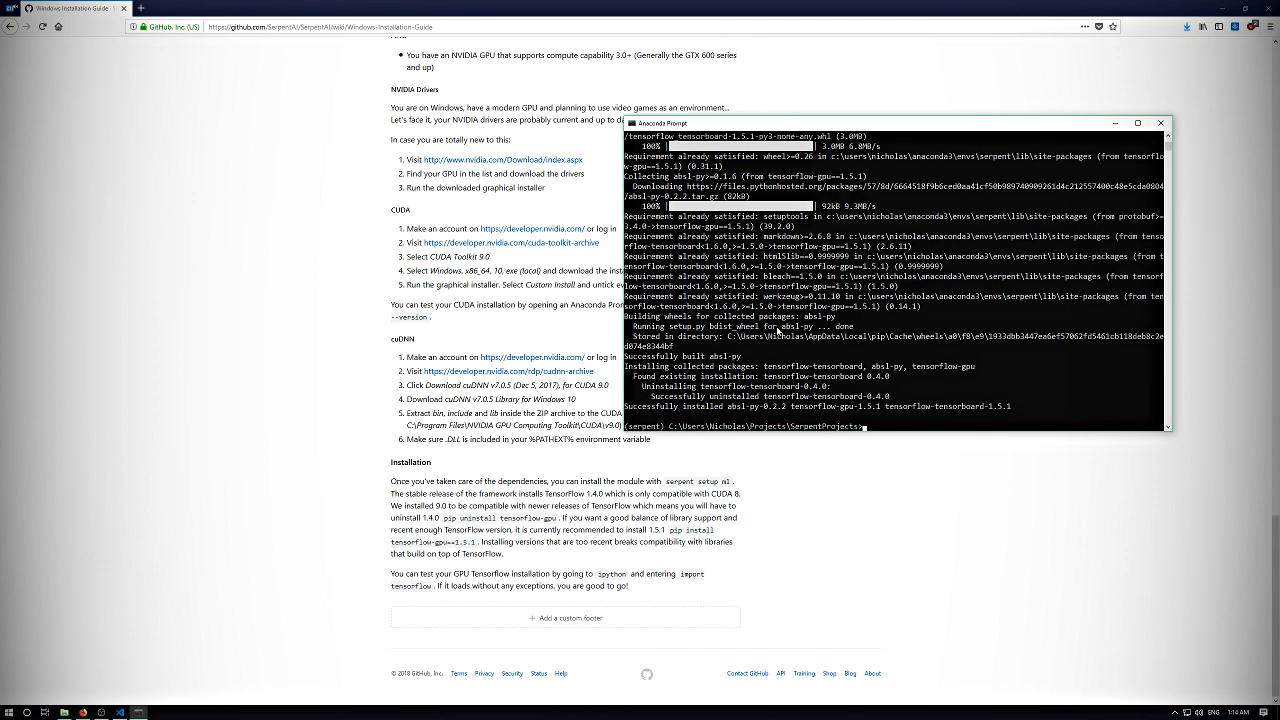
pyautogui.press('Return')
pyautogui.press('Return')
pyautogui.press('Return')
pyautogui.press('Return')
pyautogui.press('Return')
pyautogui.press('Return')
pyautogui.press('Return')
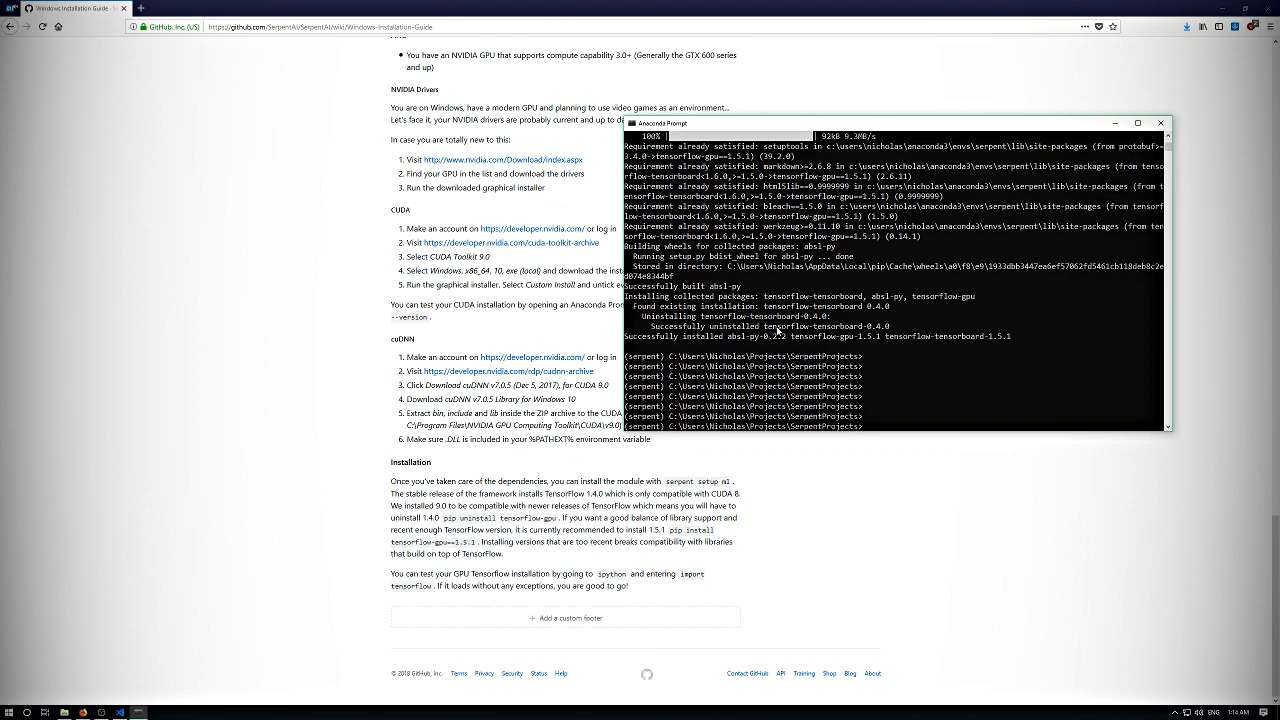
pyautogui.press('Return')
pyautogui.press('Return')
pyautogui.press('Return')
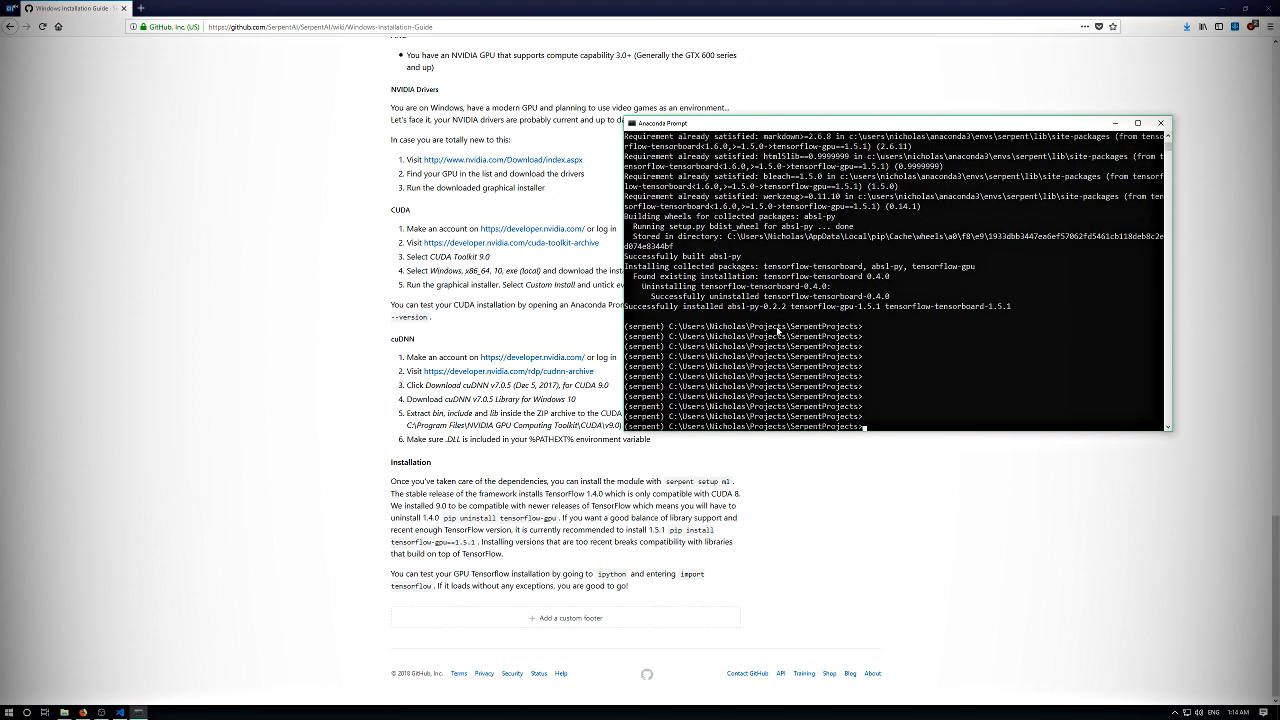
# - Start an IPython session in the serpent environment and try to import tensorflow to test the GPU installation
pyautogui.press('Return')
pyautogui.press('Return')
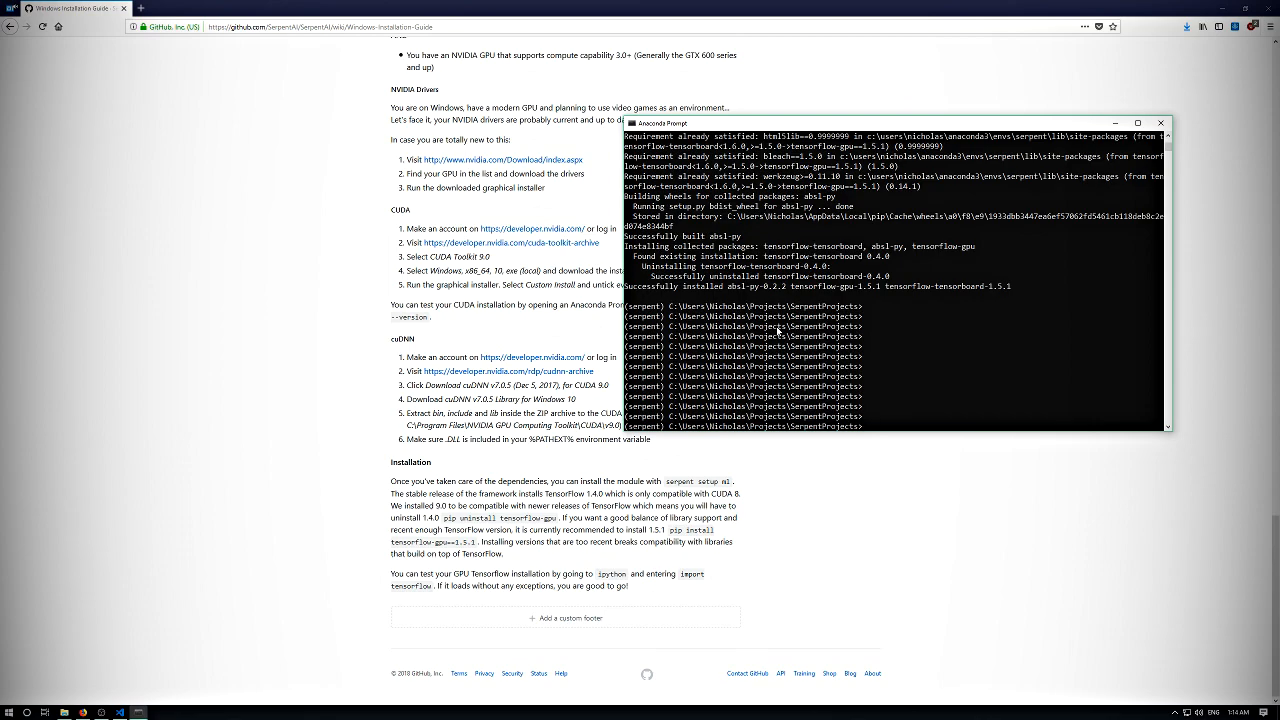
pyautogui.write('ipython')
pyautogui.press('Return')
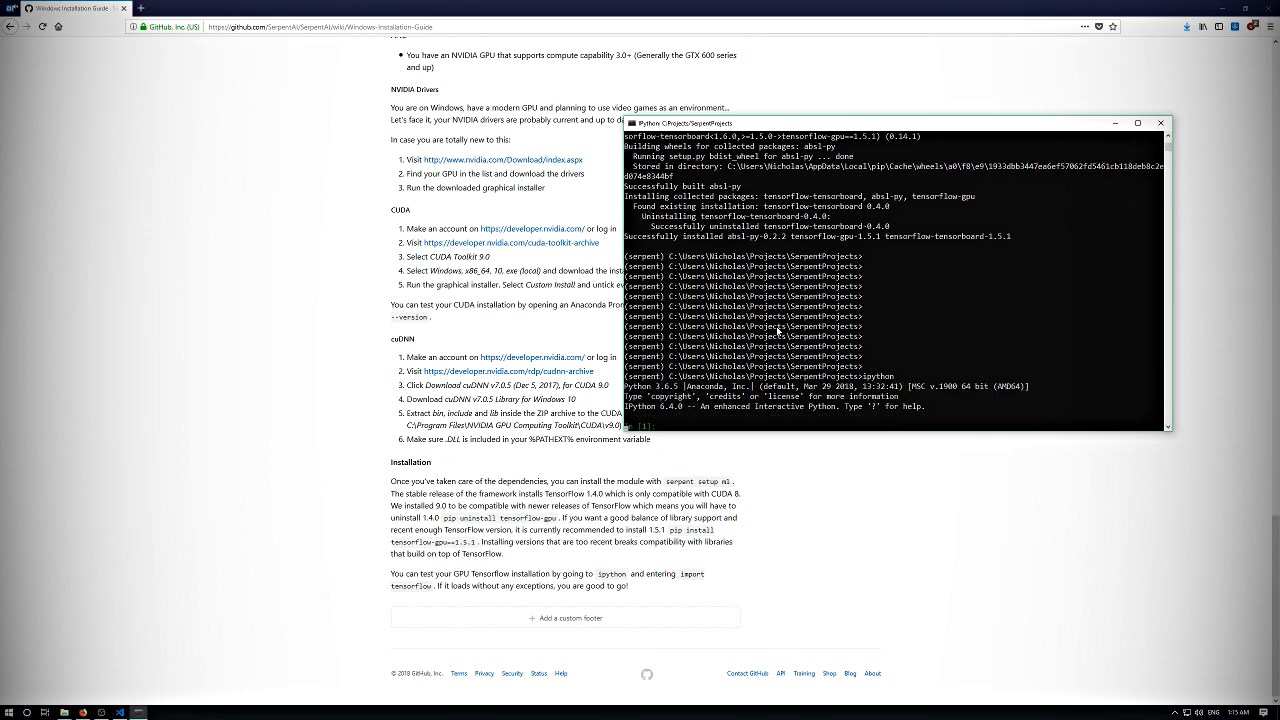
pyautogui.press('Return')
pyautogui.press('Return')
pyautogui.press('Return')
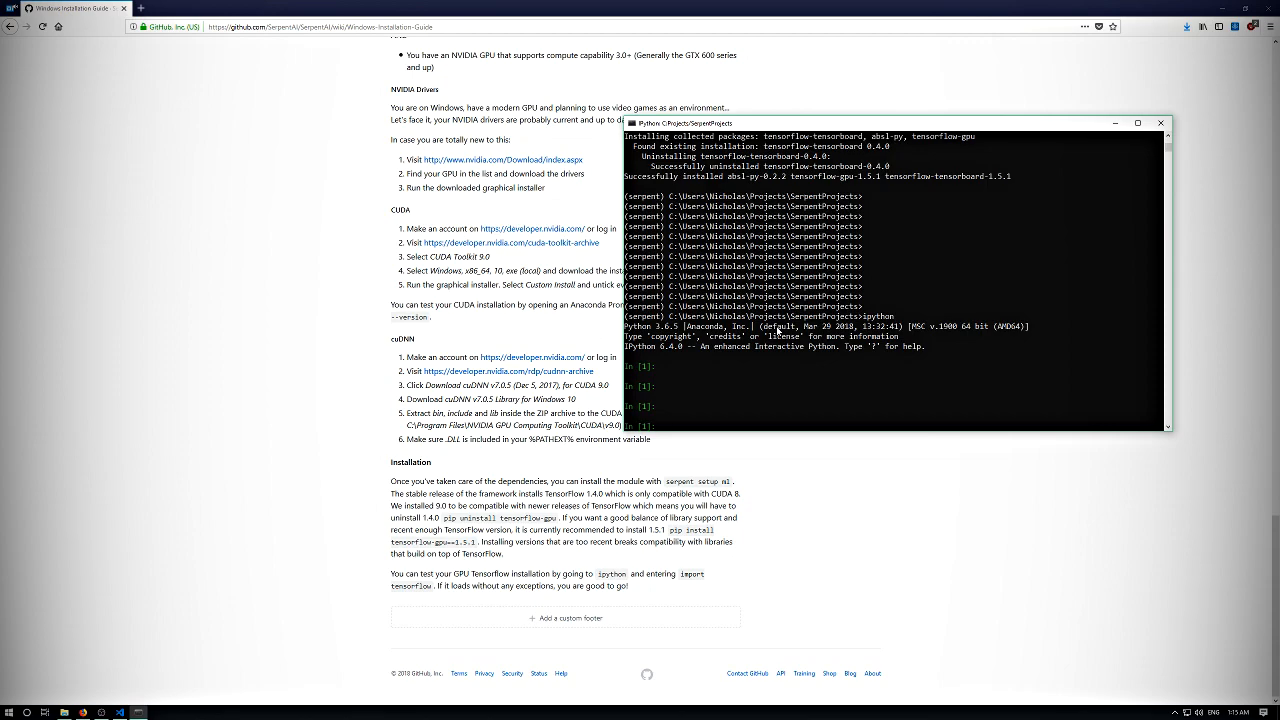
pyautogui.write('impp')
pyautogui.write('ort')
pyautogui.write(' tenso')
pyautogui.write('rflow')
pyautogui.press('Return')
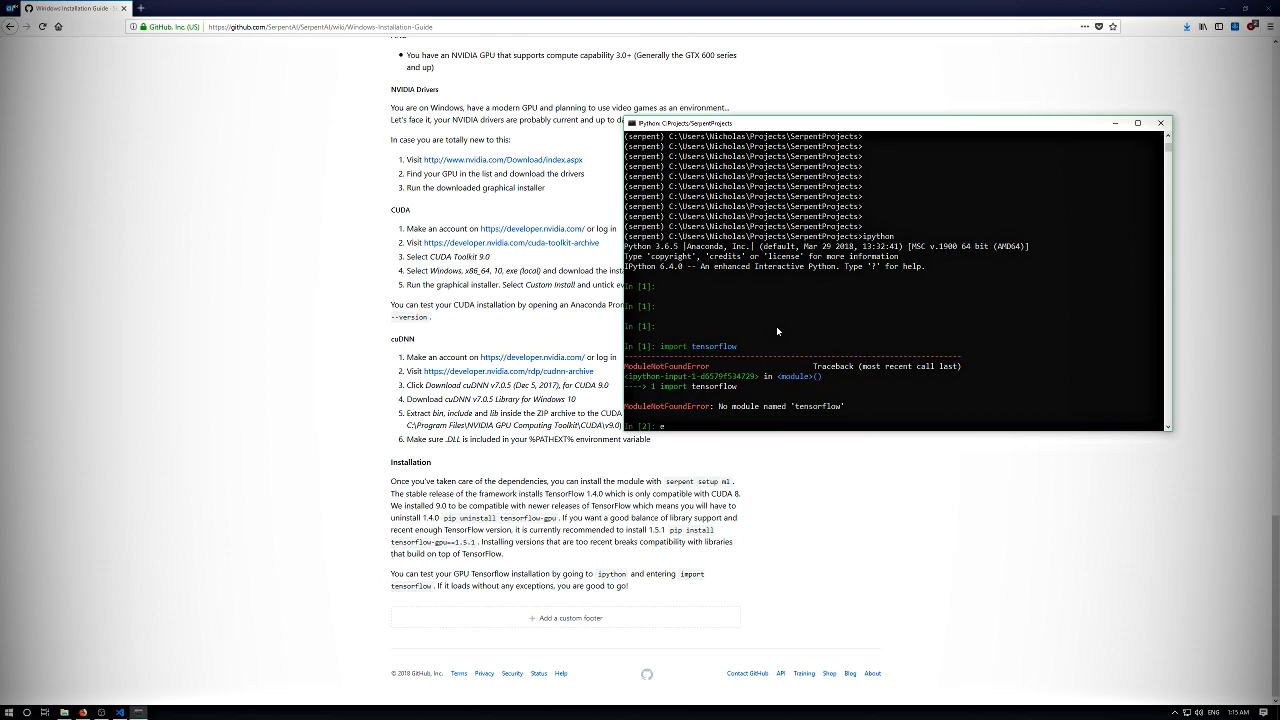
# - Exit IPython and list the packages installed in the serpent environment with pip freeze
pyautogui.write('exit')
pyautogui.press('Return')
pyautogui.press('Return')
pyautogui.press('Return')
pyautogui.press('Return')
pyautogui.press('Return')
pyautogui.press('Return')
pyautogui.press('Return')
pyautogui.press('Return')
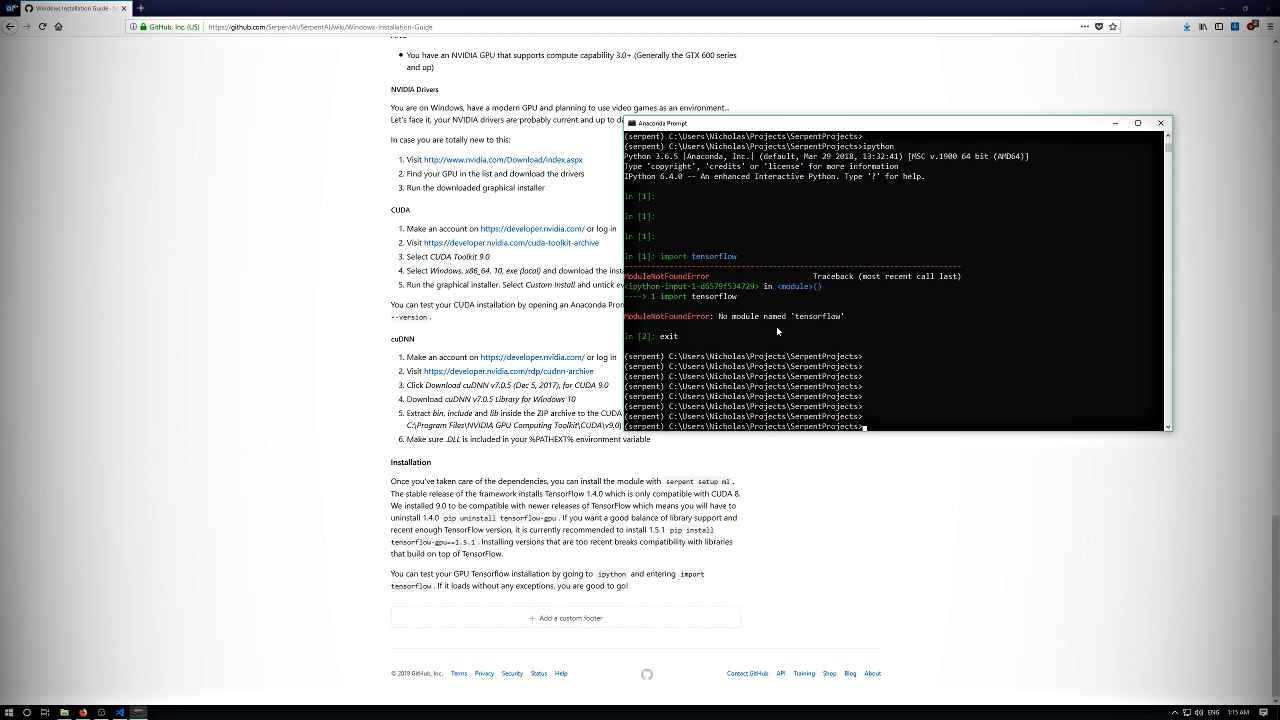
pyautogui.press('Return')
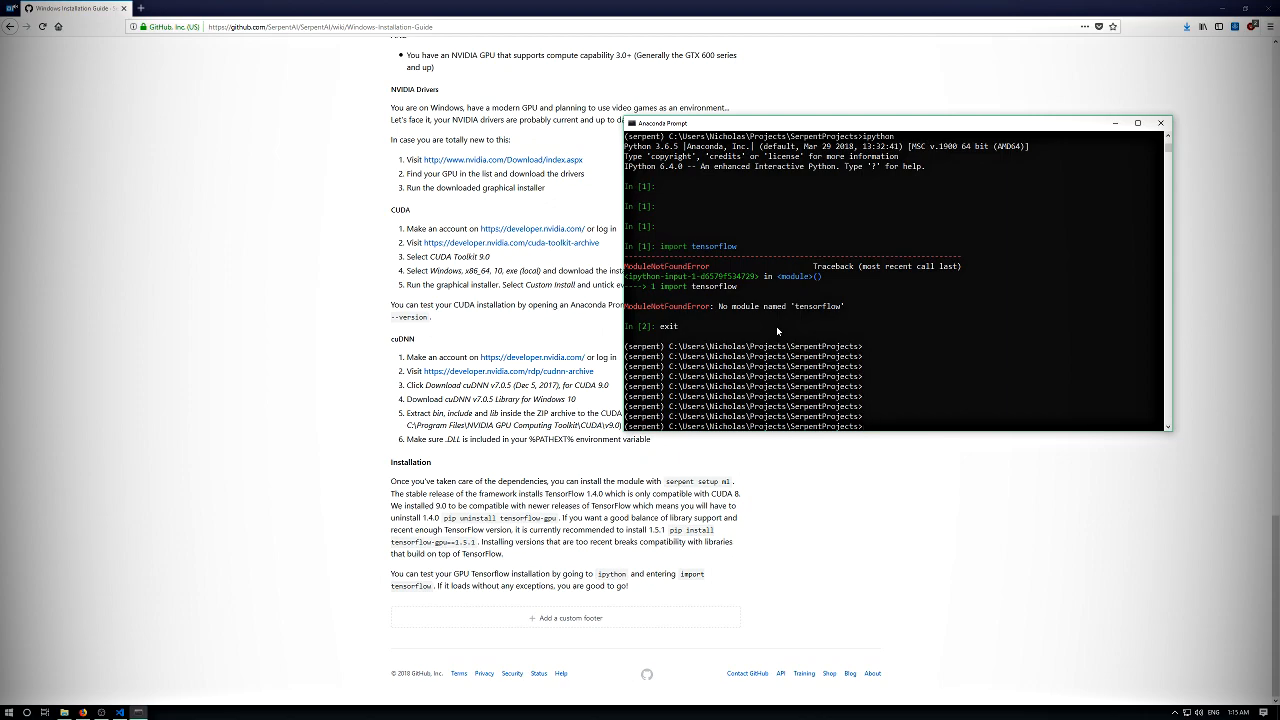
pyautogui.write('pip freeze')
pyautogui.press('Return')
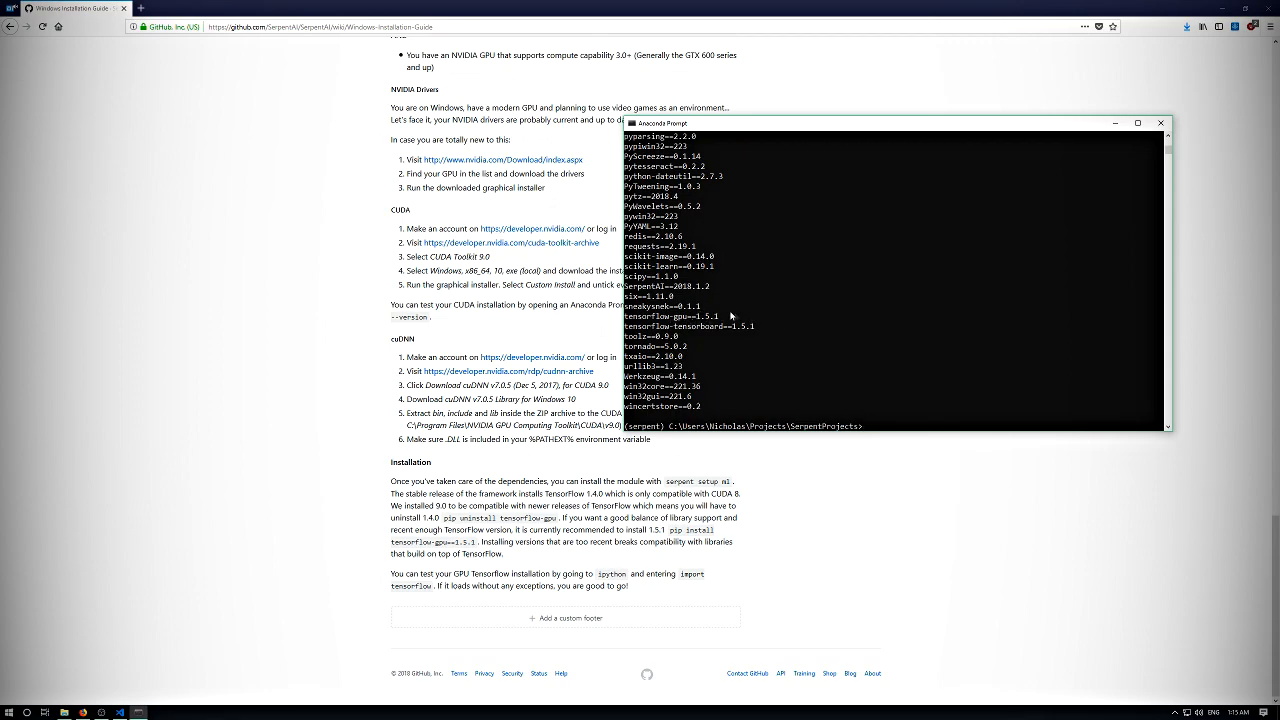
pyautogui.press('Return')
pyautogui.press('Return')
pyautogui.press('Return')
pyautogui.press('Return')
pyautogui.press('Return')
pyautogui.press('Return')
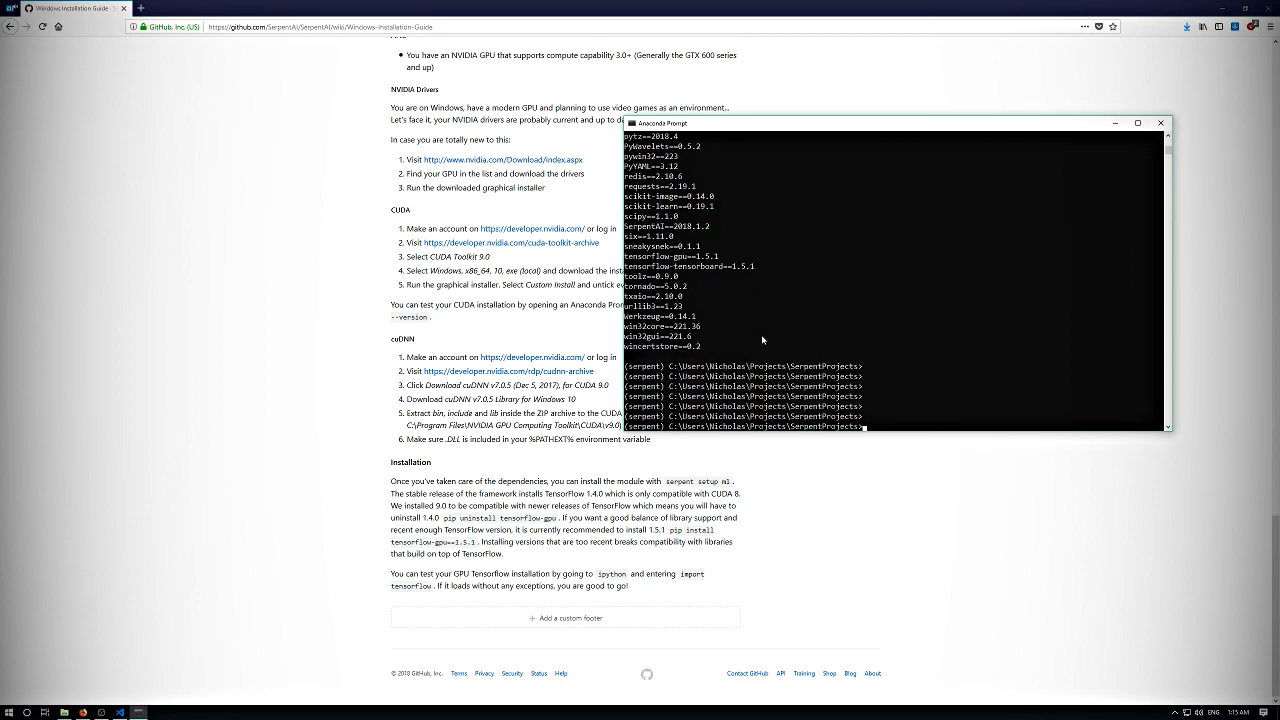
pyautogui.write('on')
pyautogui.press('Return')
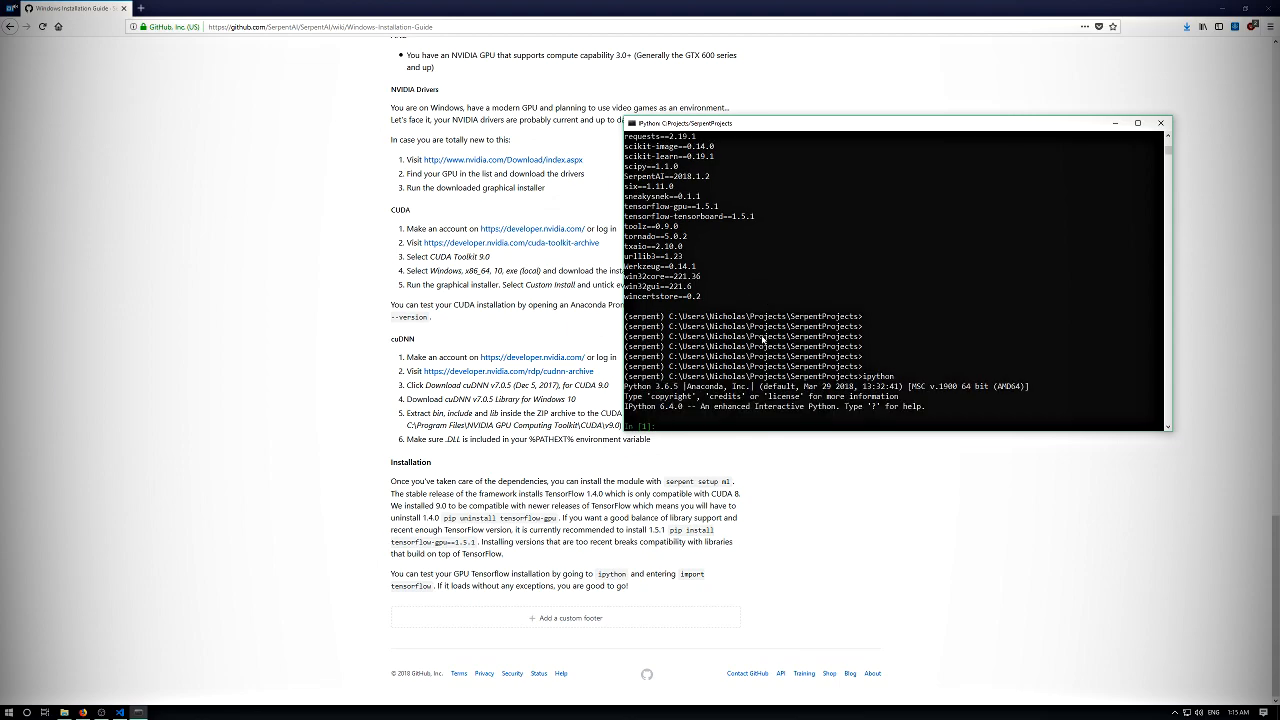
pyautogui.press('Return')
pyautogui.press('Return')
pyautogui.press('Return')
pyautogui.write('import ten')
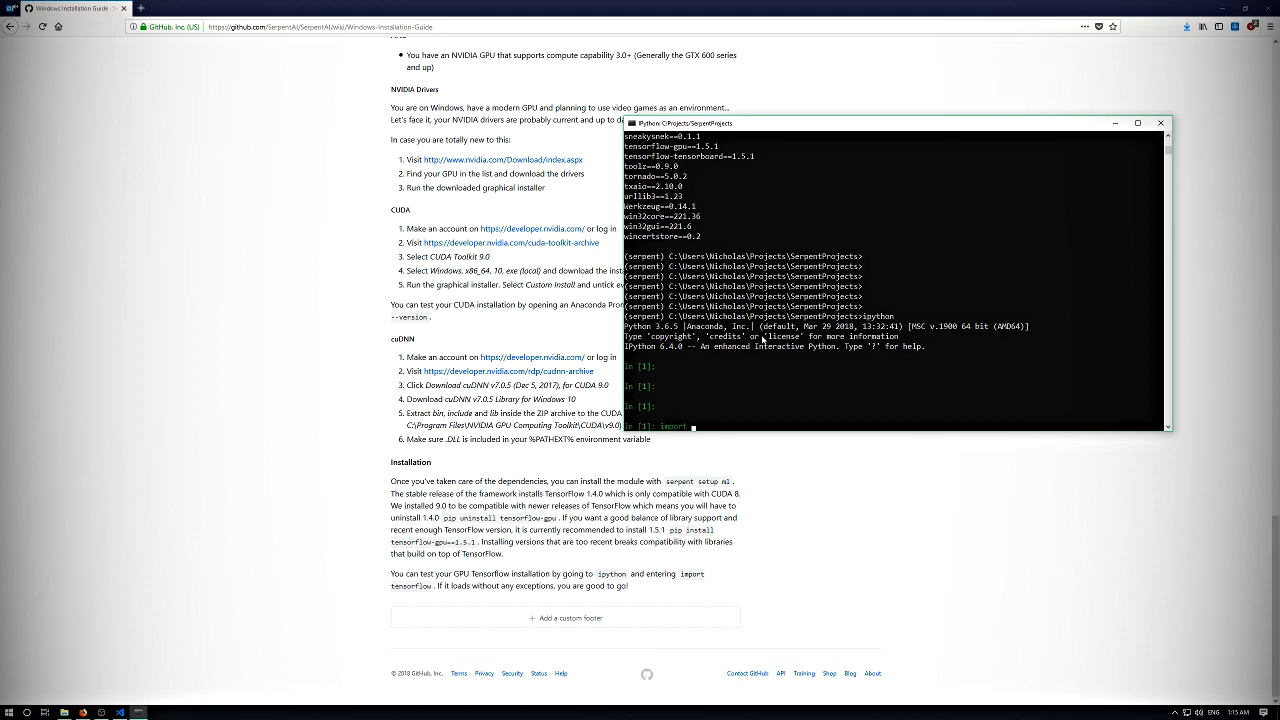
pyautogui.press('BackSpace')
pyautogui.press('BackSpace')
pyautogui.press('BackSpace')
pyautogui.press('BackSpace')
pyautogui.press('BackSpace')
pyautogui.press('BackSpace')
pyautogui.press('BackSpace')
pyautogui.press('BackSpace')
pyautogui.press('BackSpace')
pyautogui.press('BackSpace')
pyautogui.press('Return')
pyautogui.press('Return')
pyautogui.write('exit')
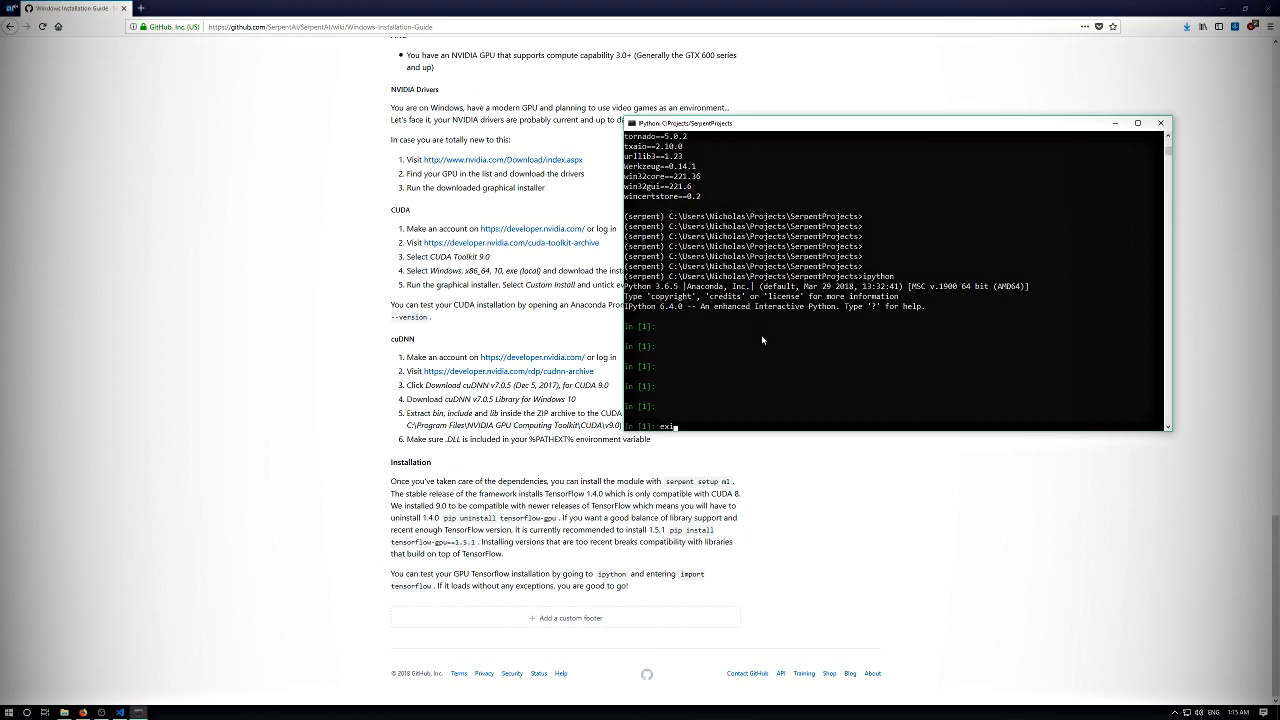
pyautogui.press('Return')
pyautogui.press('Return')
pyautogui.press('Return')
pyautogui.press('Return')
# - Upgrade IPython in the serpent environment with pip install --upgrade ipython
pyautogui.write('pip install --upgrade ipython')
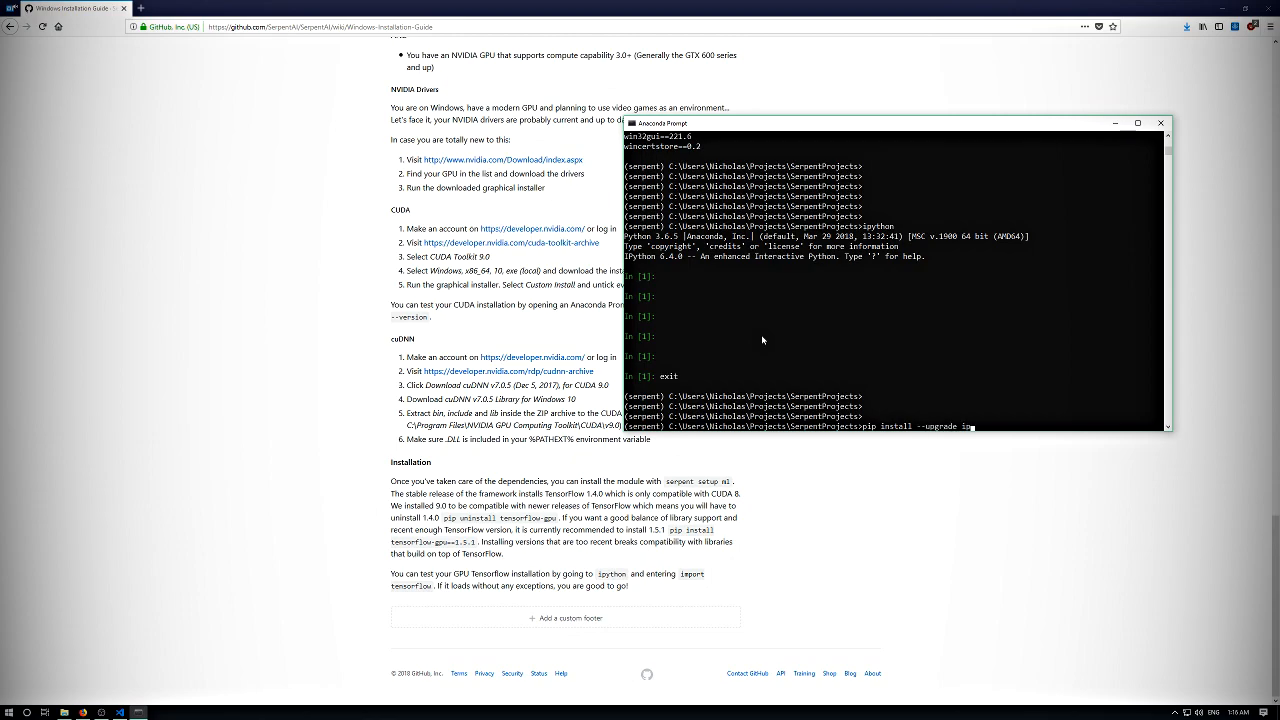
pyautogui.press('Return')
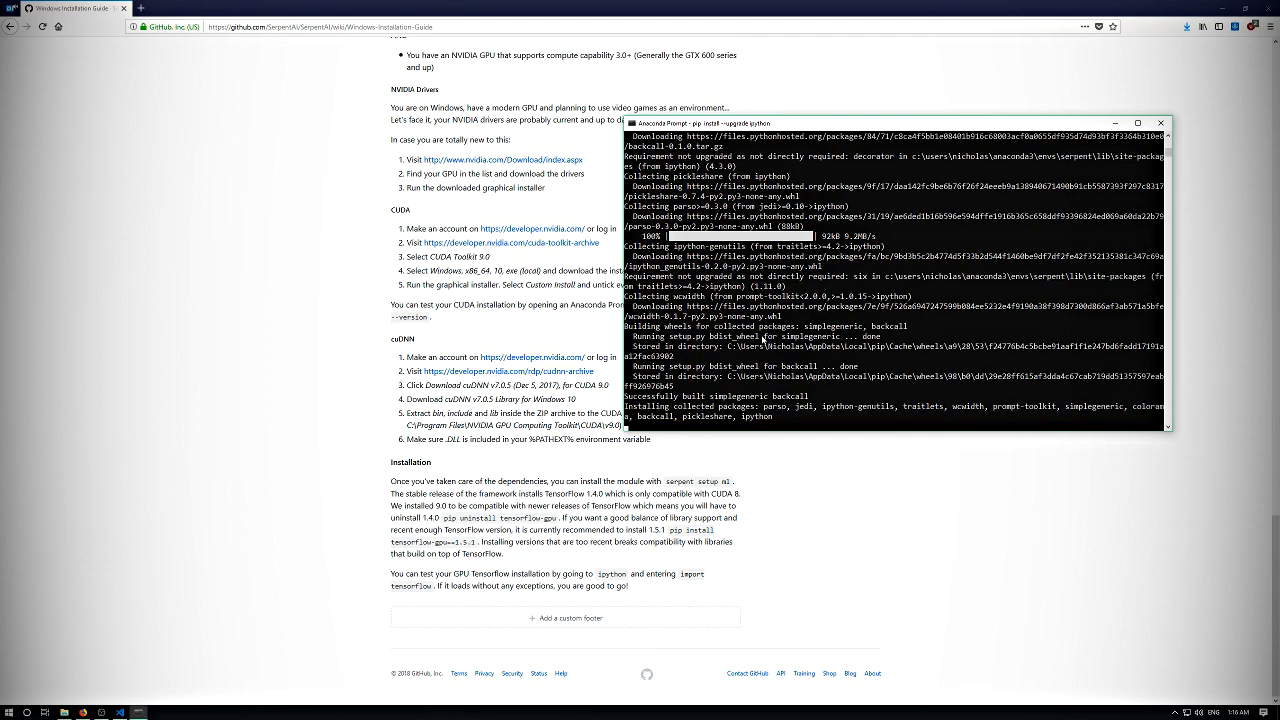
pyautogui.press('Return')
pyautogui.press('Return')
pyautogui.press('Return')
pyautogui.press('Return')
pyautogui.press('Return')
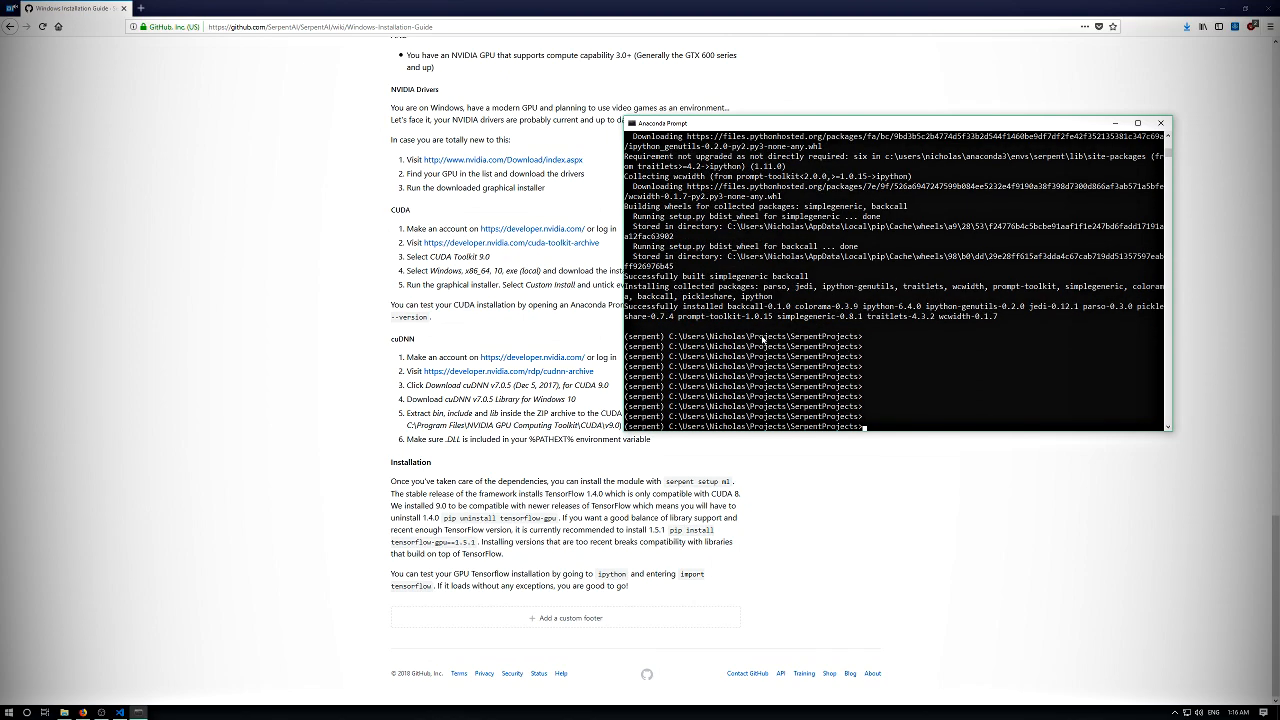
pyautogui.press('Return')
pyautogui.scroll(10, 793, 357)
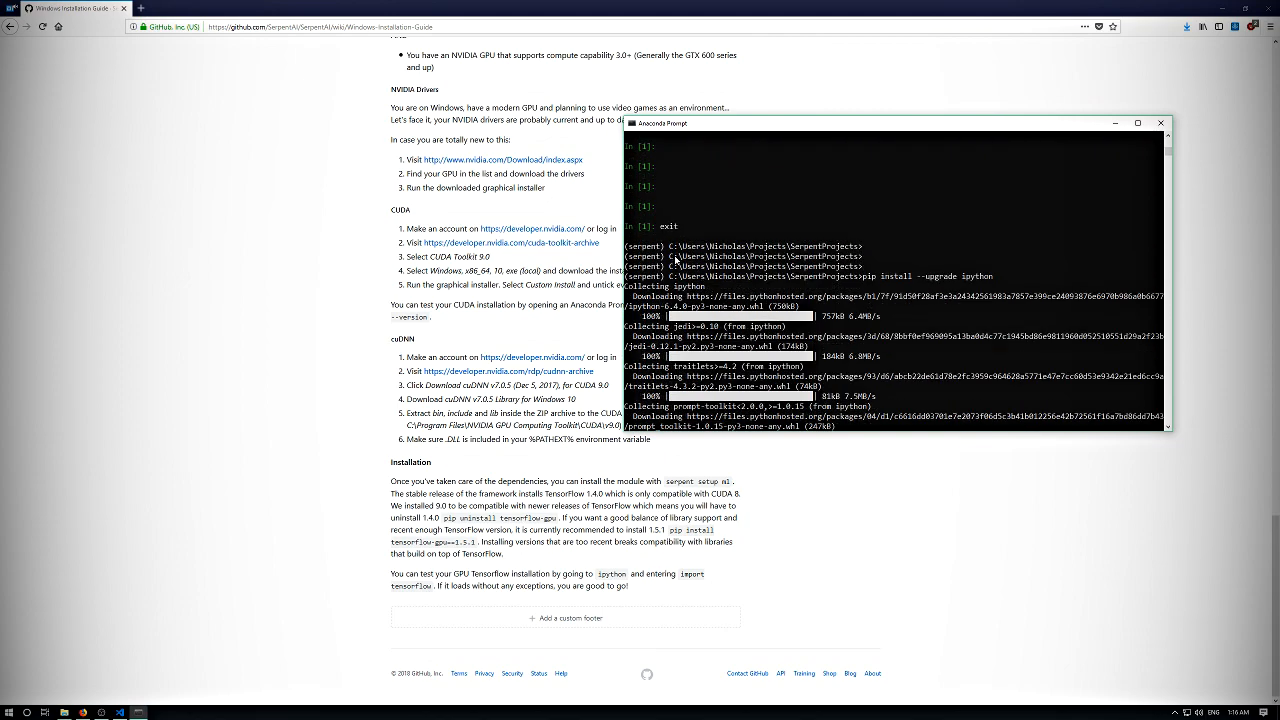
# - Launch IPython from the SerpentProjects directory using the newly upgraded package
pyautogui.write('ipython')
pyautogui.press('Return')
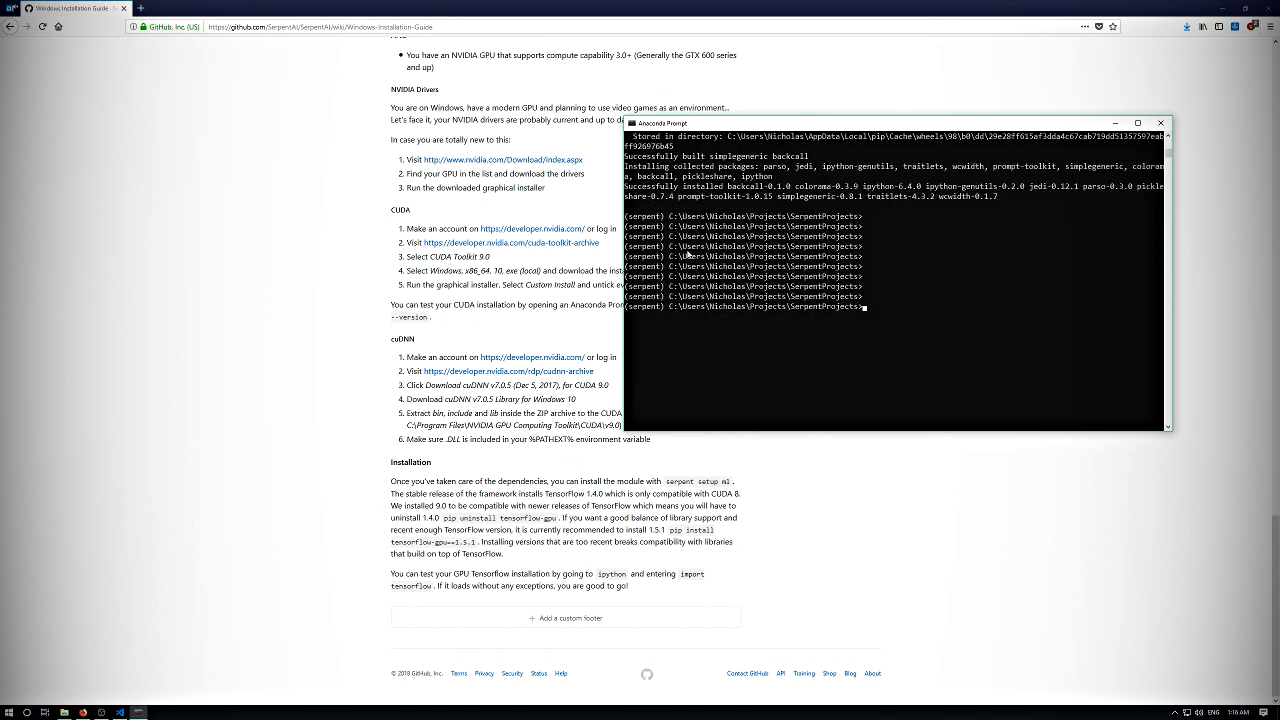
pyautogui.press('Return')
pyautogui.press('Return')
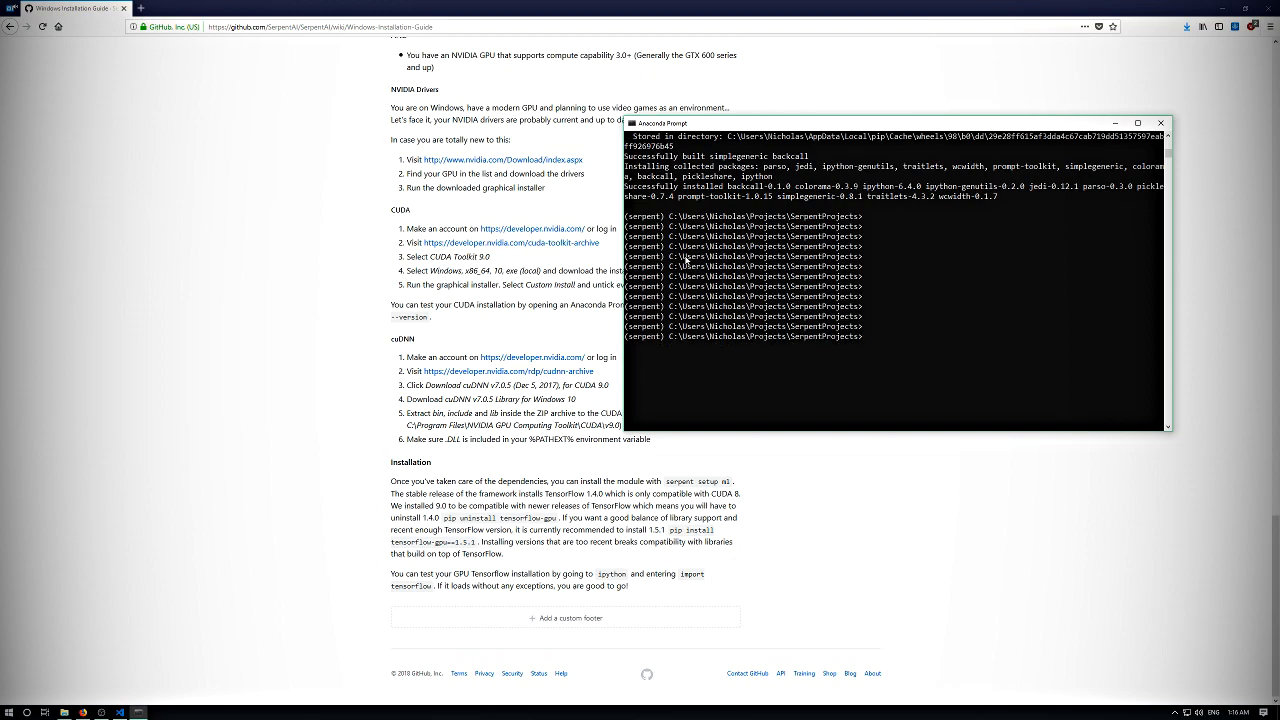
pyautogui.write('im')
pyautogui.write('p')
pyautogui.write('ython')
pyautogui.press('Return')
pyautogui.press('Return')
pyautogui.press('Return')
pyautogui.press('Return')
# - Import tensorflow in the IPython session to test the TensorFlow GPU installation
pyautogui.write('import ')
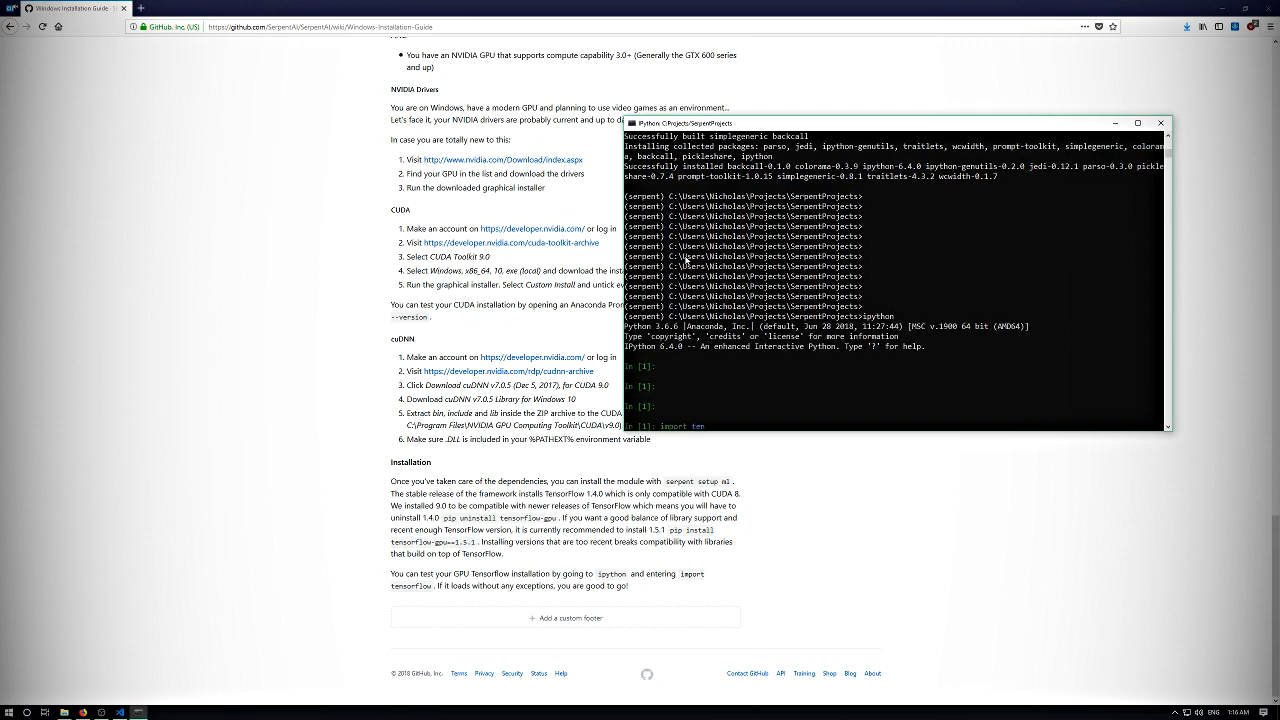
pyautogui.write('ten')
pyautogui.press('Tab')
pyautogui.press('Tab')
pyautogui.press('Tab')
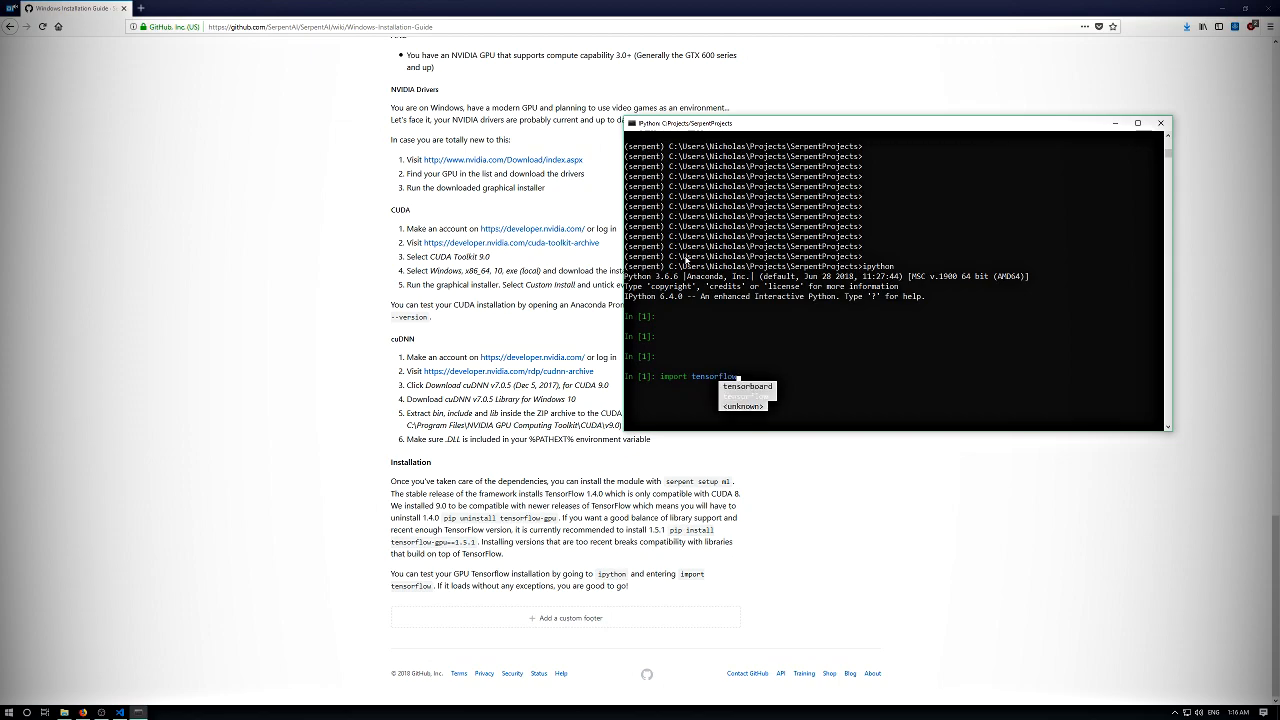
pyautogui.press('Return')
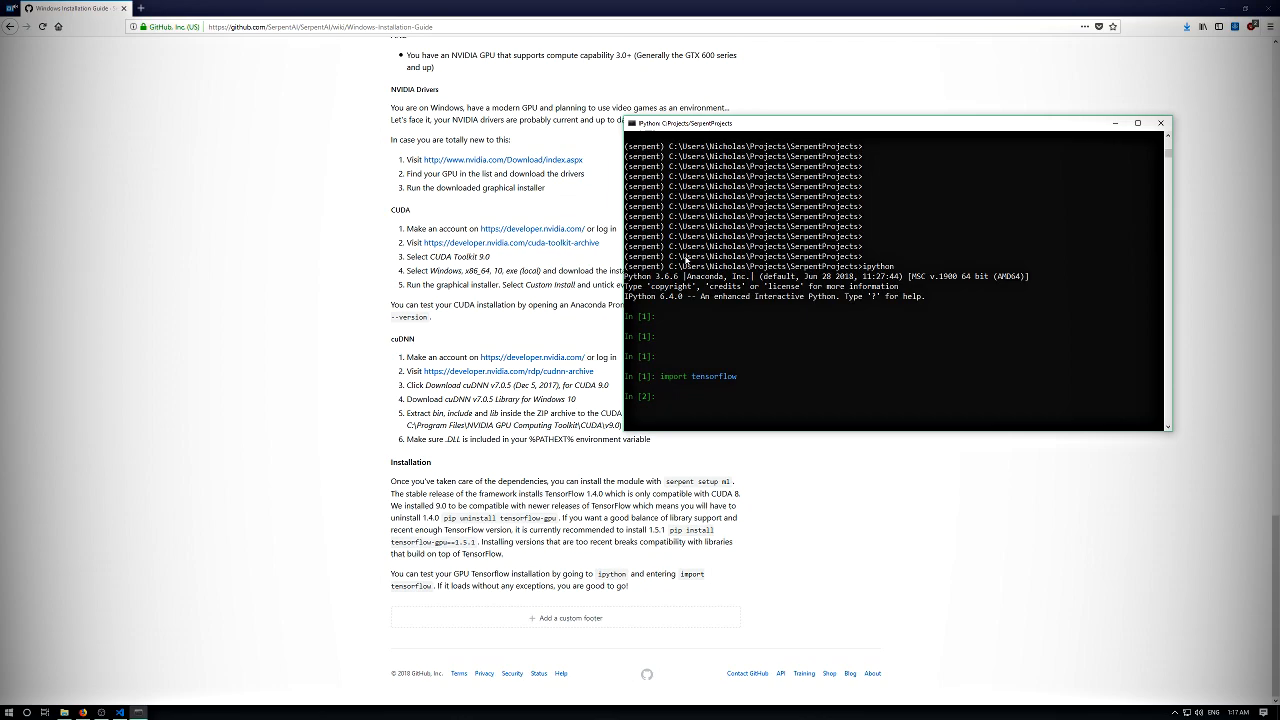
pyautogui.press('Return')
pyautogui.press('Return')
pyautogui.press('Return')
pyautogui.press('Return')
pyautogui.press('Return')
pyautogui.press('Return')
pyautogui.press('Return')
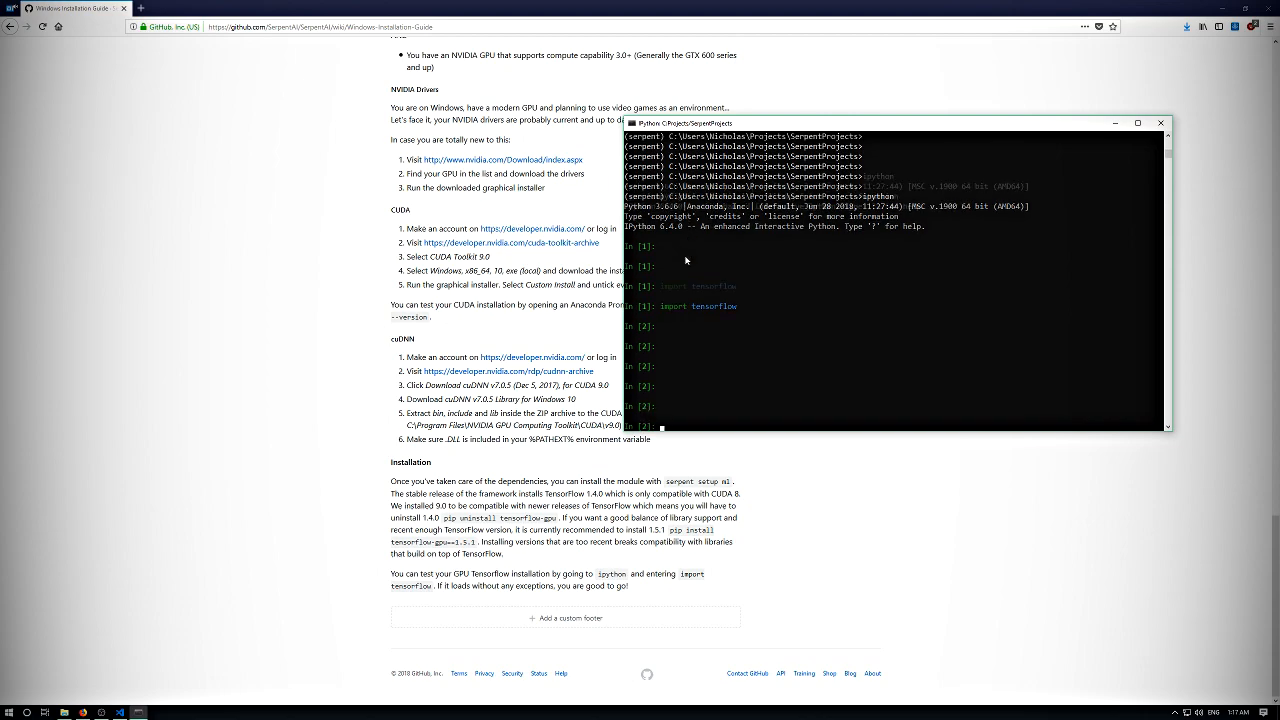
# - Exit the IPython session to return to the serpent environment's command prompt
pyautogui.write('exit')
pyautogui.press('Return')
pyautogui.press('Return')
pyautogui.press('Return')
pyautogui.press('Return')
pyautogui.press('Return')
pyautogui.press('Return')
pyautogui.press('Return')
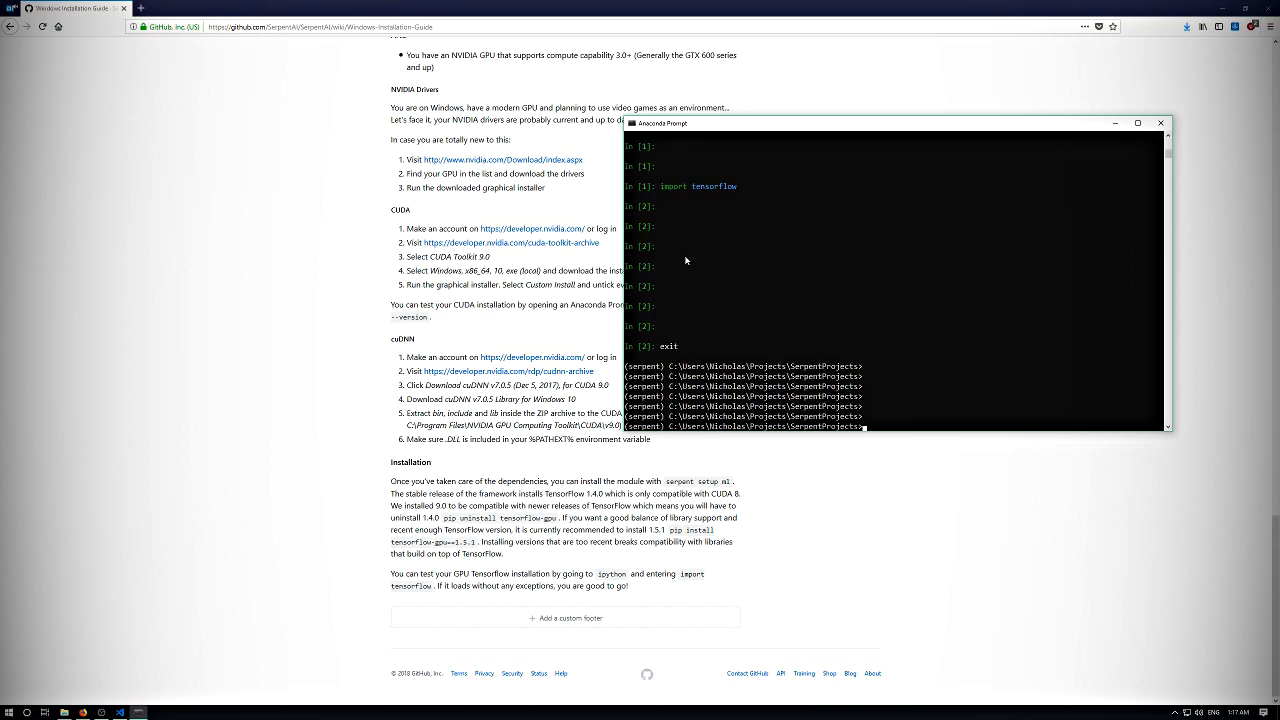
pyautogui.press('Return')
pyautogui.press('Return')
pyautogui.press('Return')
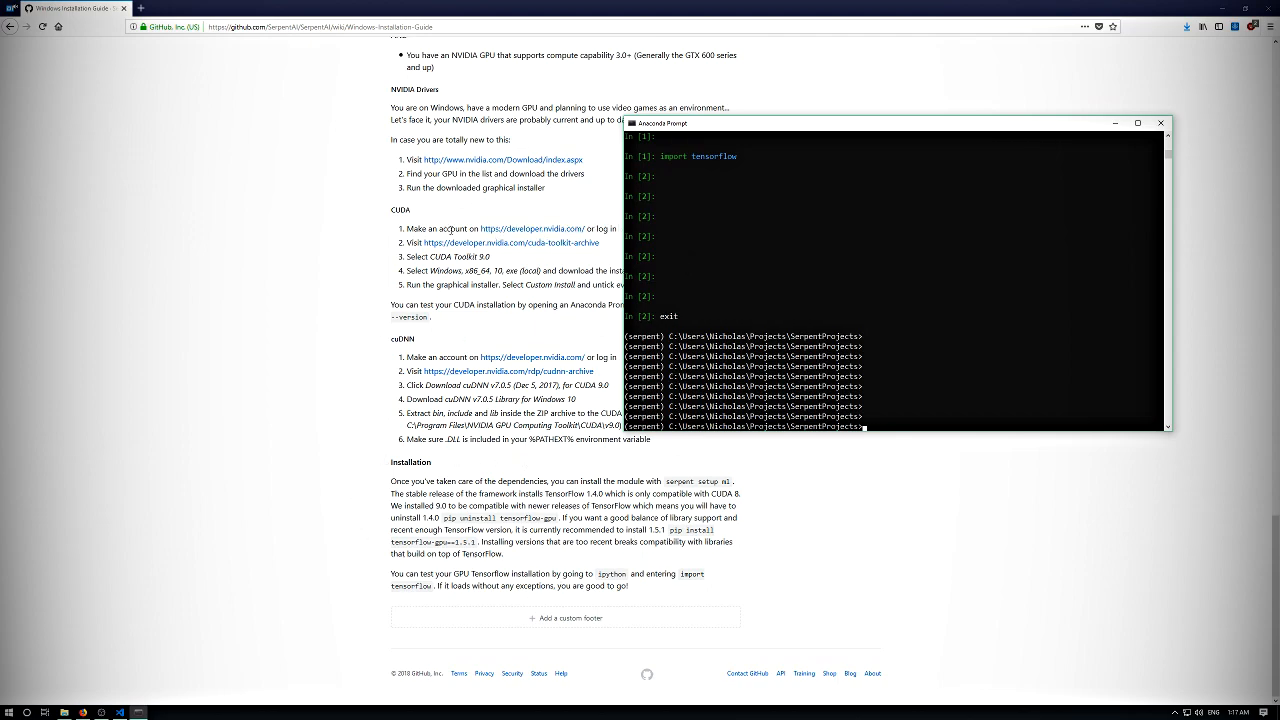
# - Review the wiki guide's machine learning Installation section on choosing a compatible TensorFlow version
pyautogui.scroll(3, 446, 385)
pyautogui.scroll(-3, 497, 366)
pyautogui.scroll(4, 464, 358)
pyautogui.scroll(8, 464, 358)
pyautogui.scroll(-5, 463, 357)
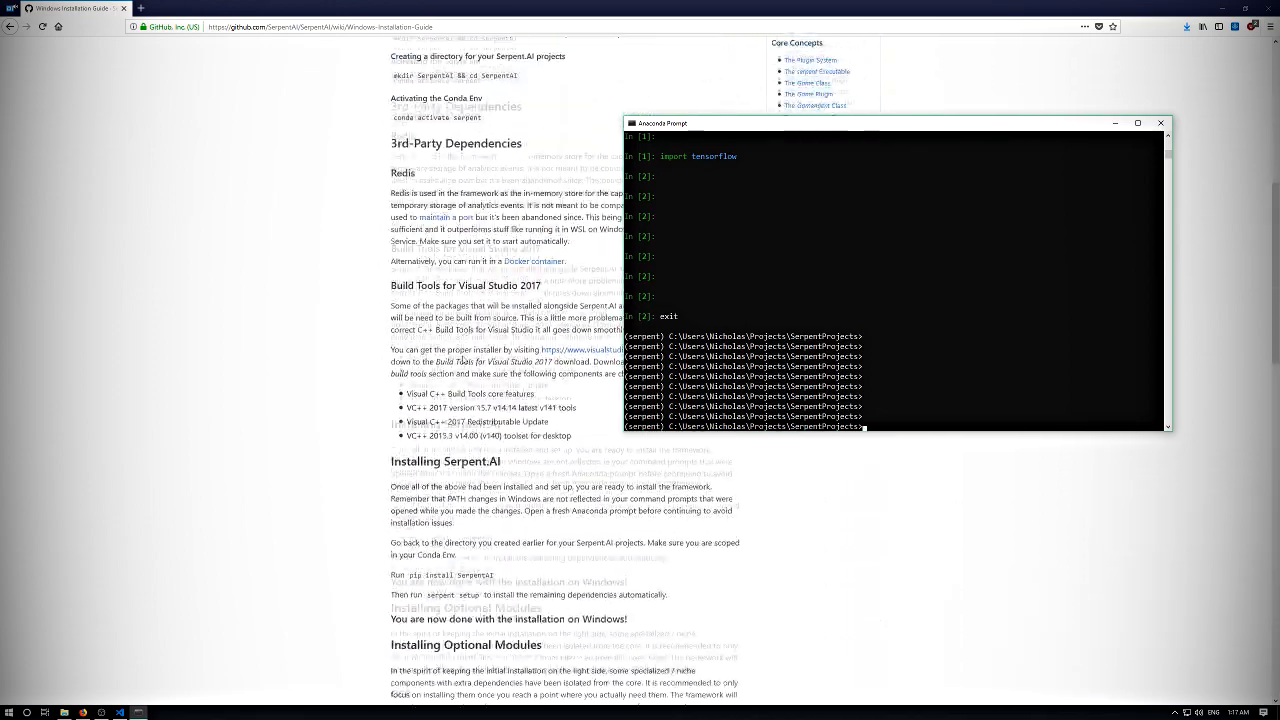
pyautogui.scroll(-10, 463, 357)
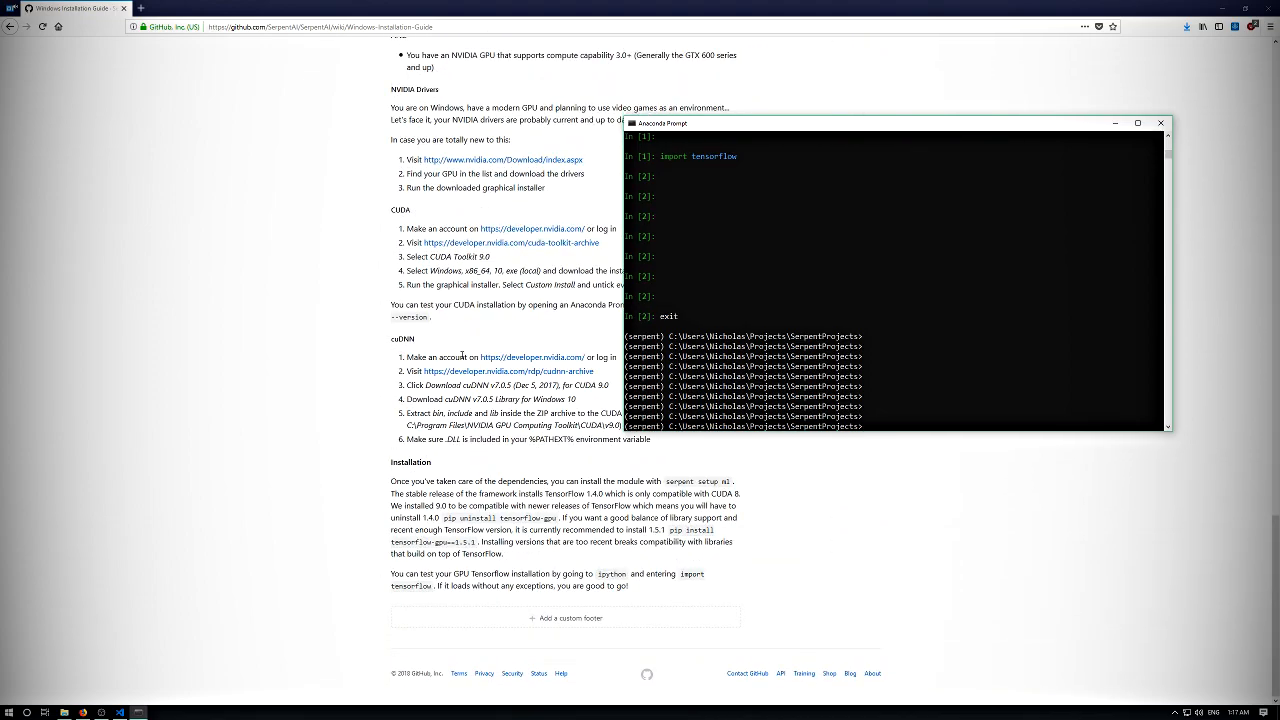
pyautogui.moveTo(519, 481)
pyautogui.mouseDown()
pyautogui.moveTo(513, 542)
pyautogui.moveTo(480, 518)
pyautogui.moveTo(505, 493)
pyautogui.mouseUp()
pyautogui.click(498, 516)
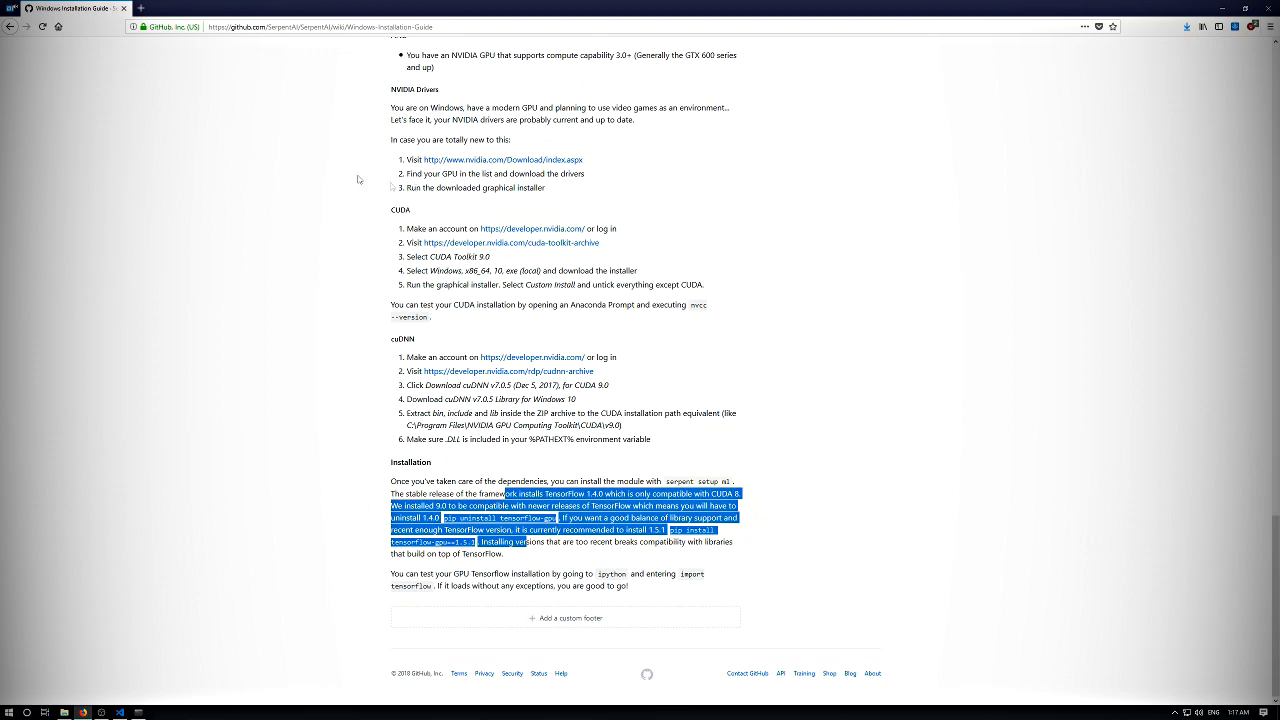
pyautogui.moveTo(585, 452); pyautogui.dragTo(596, 505)
pyautogui.click(596, 505)
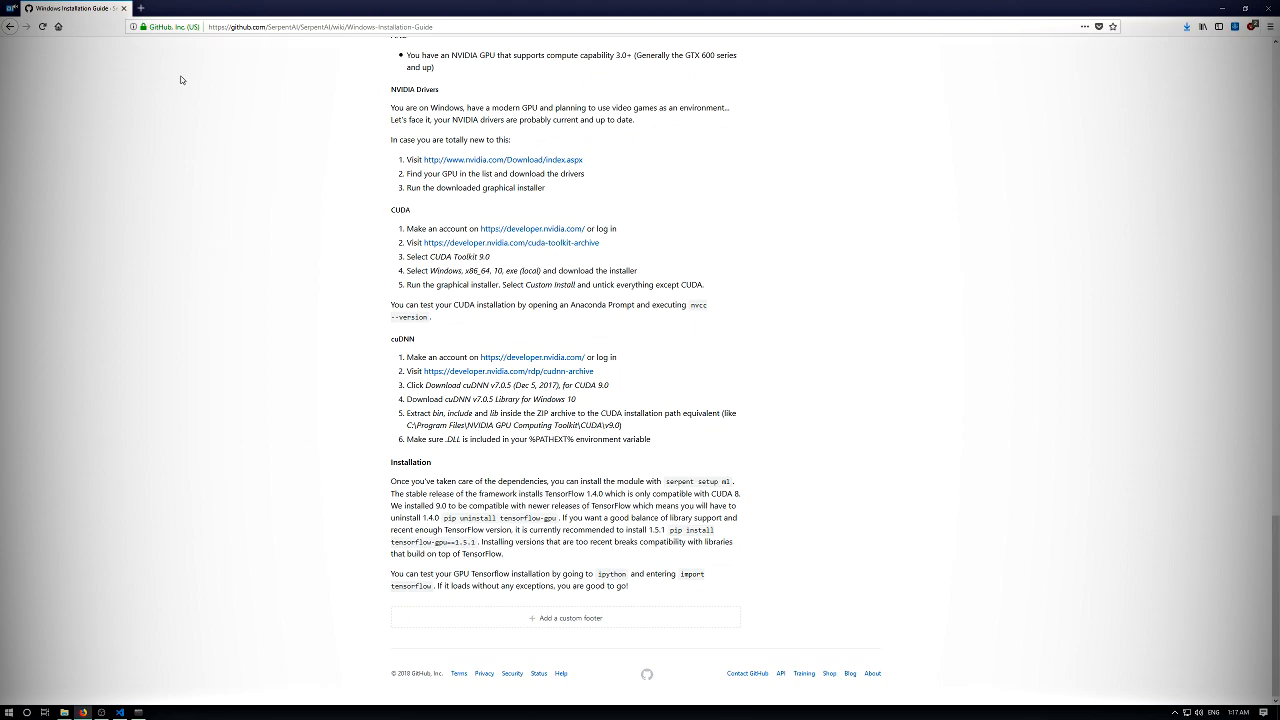
# - Open the pytorch.org website in a new browser tab and find its Get Started install selector
pyautogui.click(145, 9)
pyautogui.write('pytorch.org/')
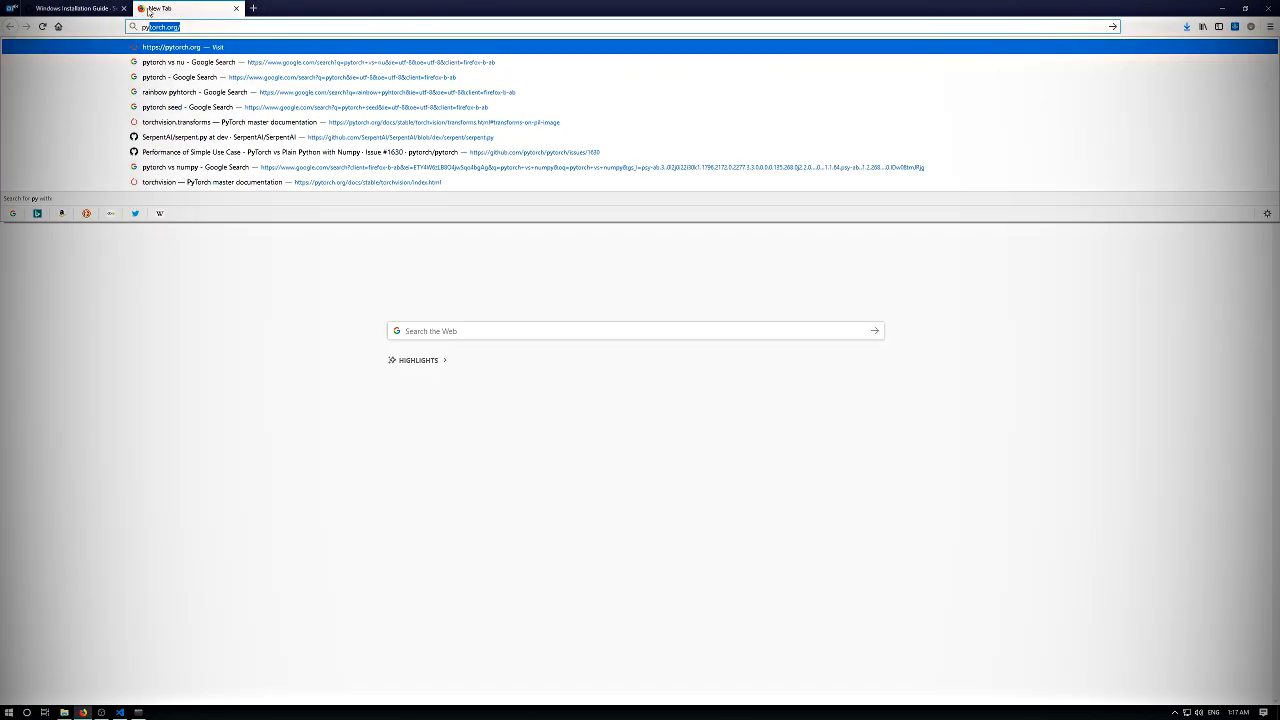
pyautogui.press('Return')
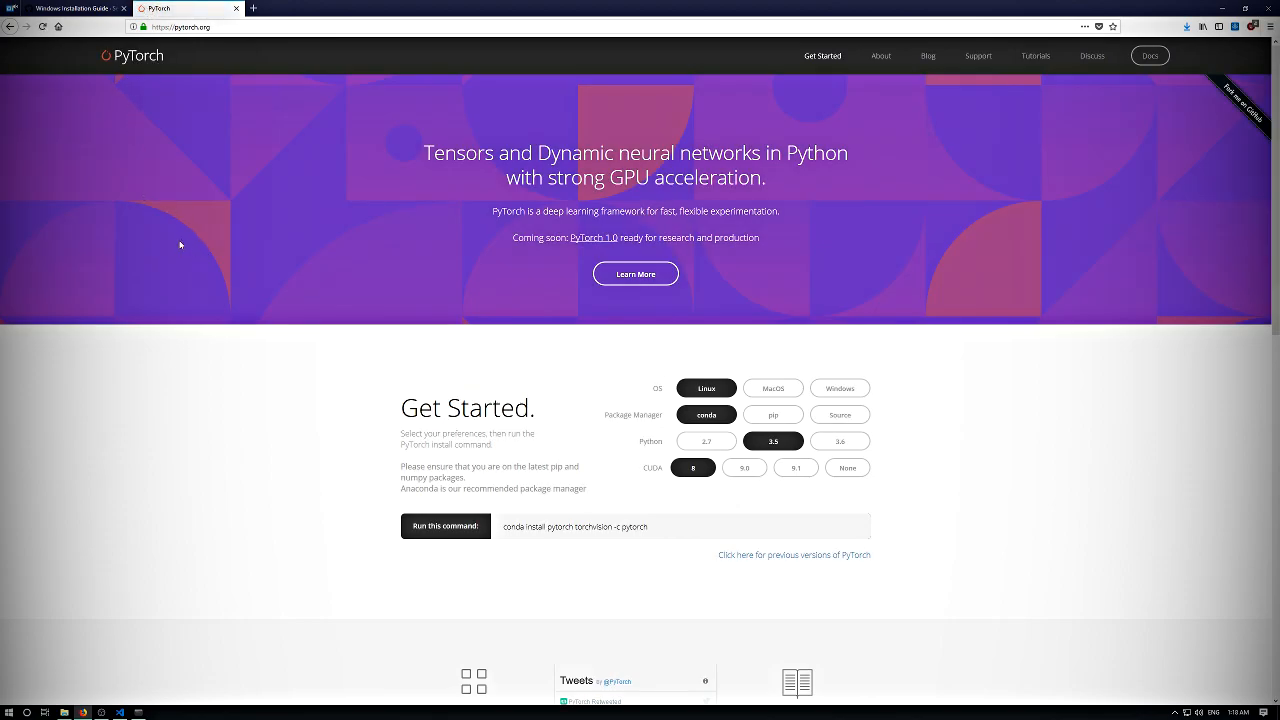
pyautogui.scroll(-3, 381, 313)
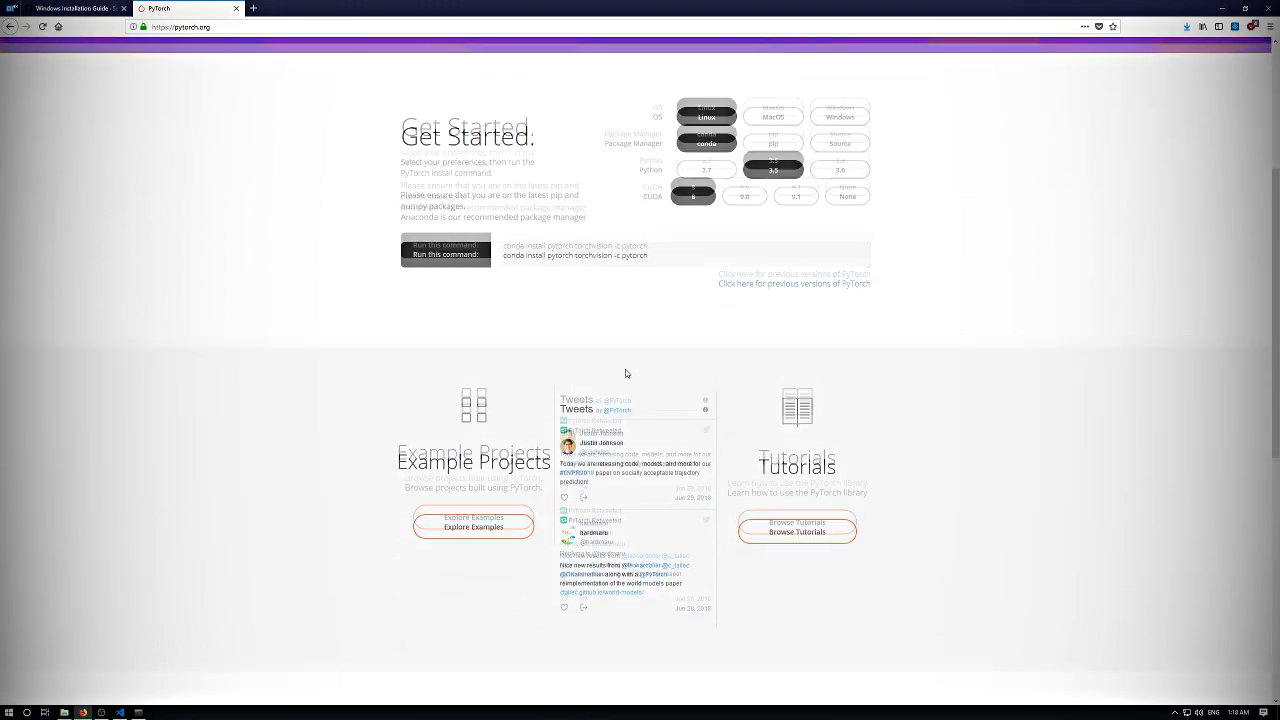
pyautogui.scroll(3, 626, 371)
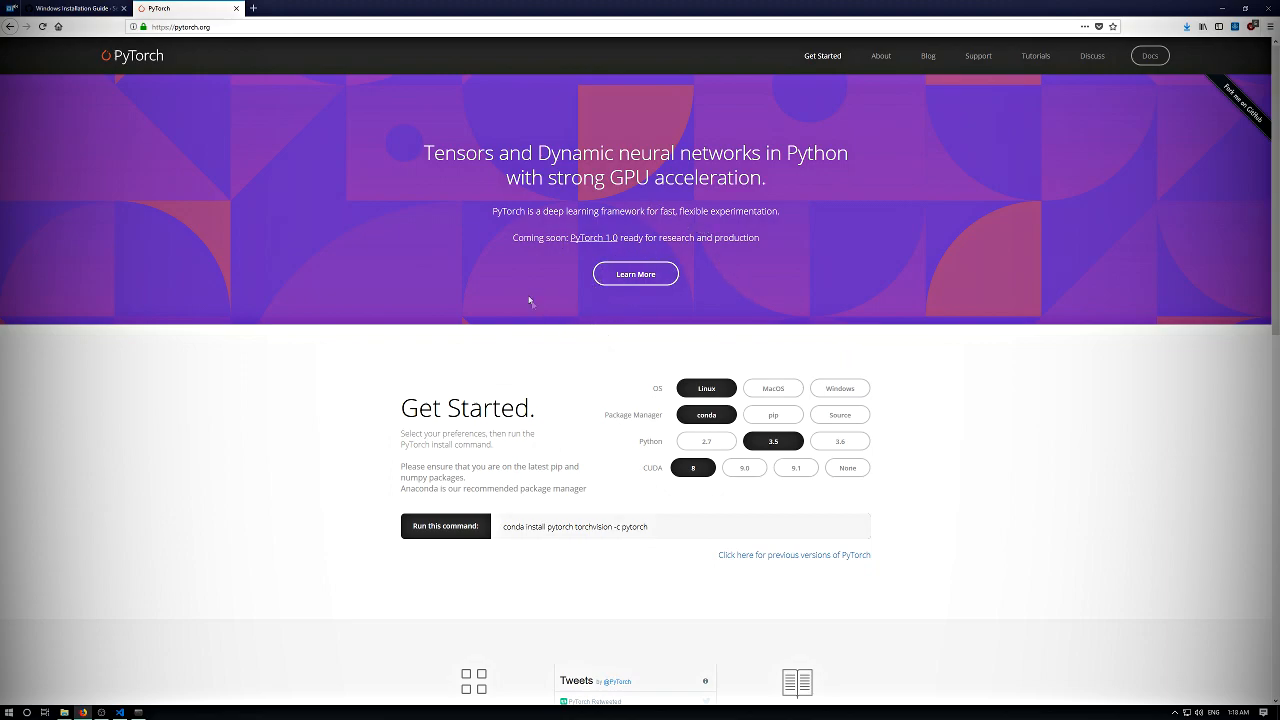
pyautogui.scroll(-3, 532, 306)
pyautogui.scroll(1, 519, 283)
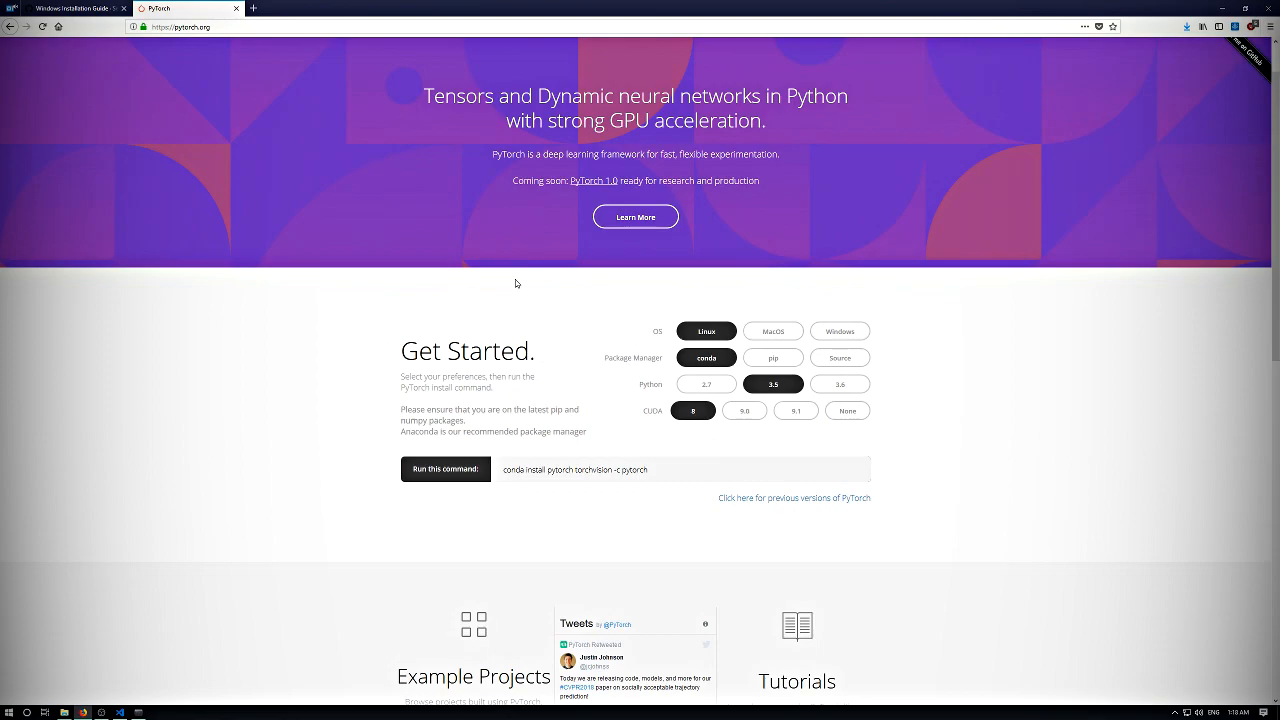
# - Configure the PyTorch install command for Windows, Python 3.6 and CUDA 9.0, and select the generated conda install line
pyautogui.click(840, 333)
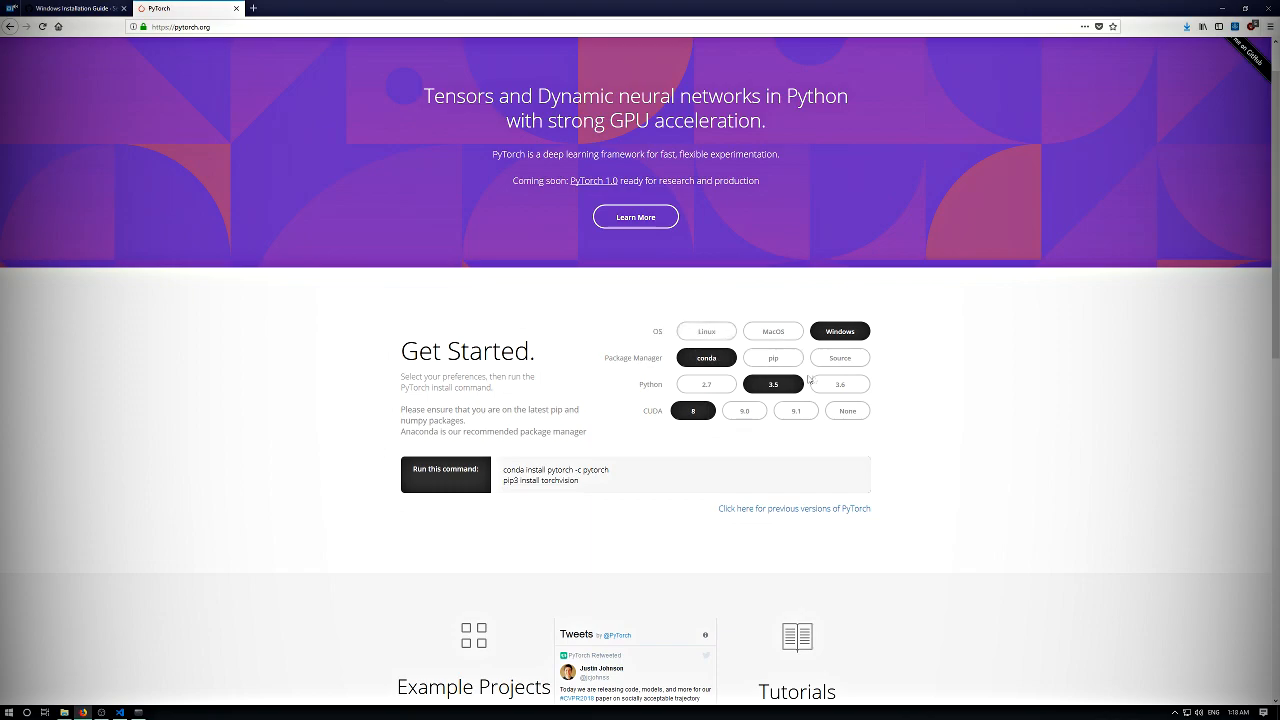
pyautogui.click(822, 385)
pyautogui.click(754, 414)
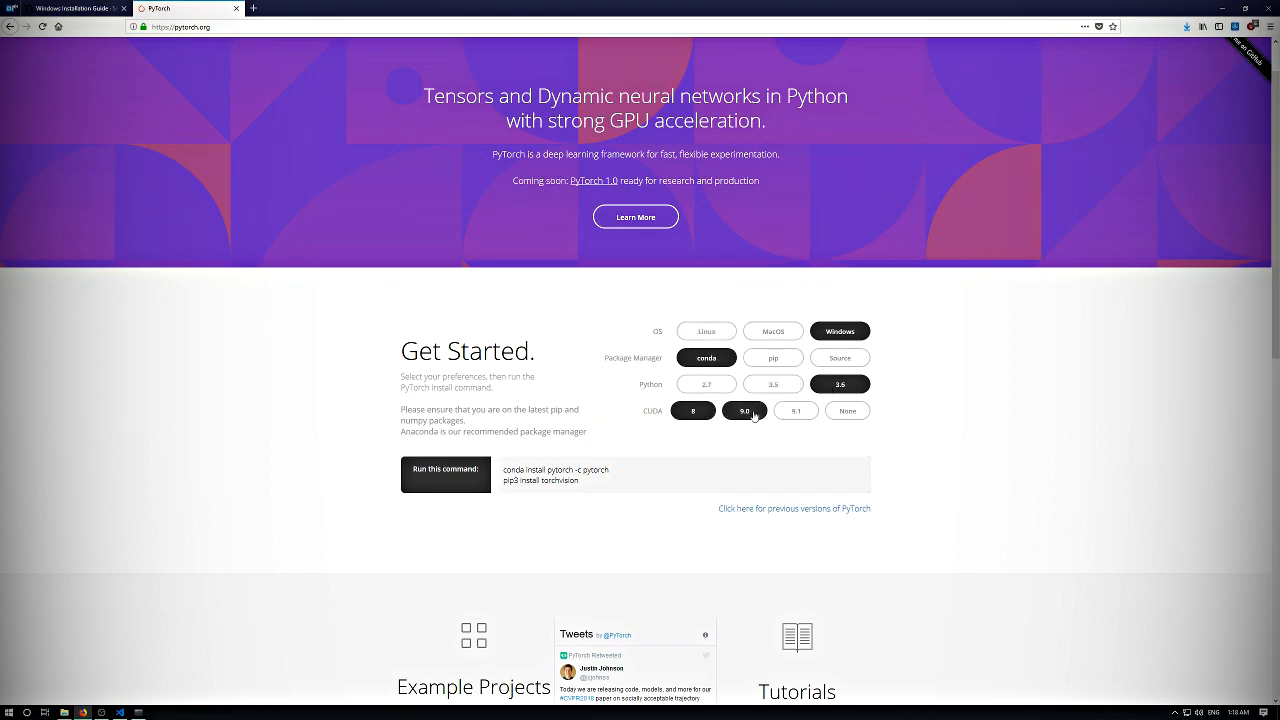
pyautogui.click(754, 414)
pyautogui.moveTo(640, 477); pyautogui.dragTo(503, 470)
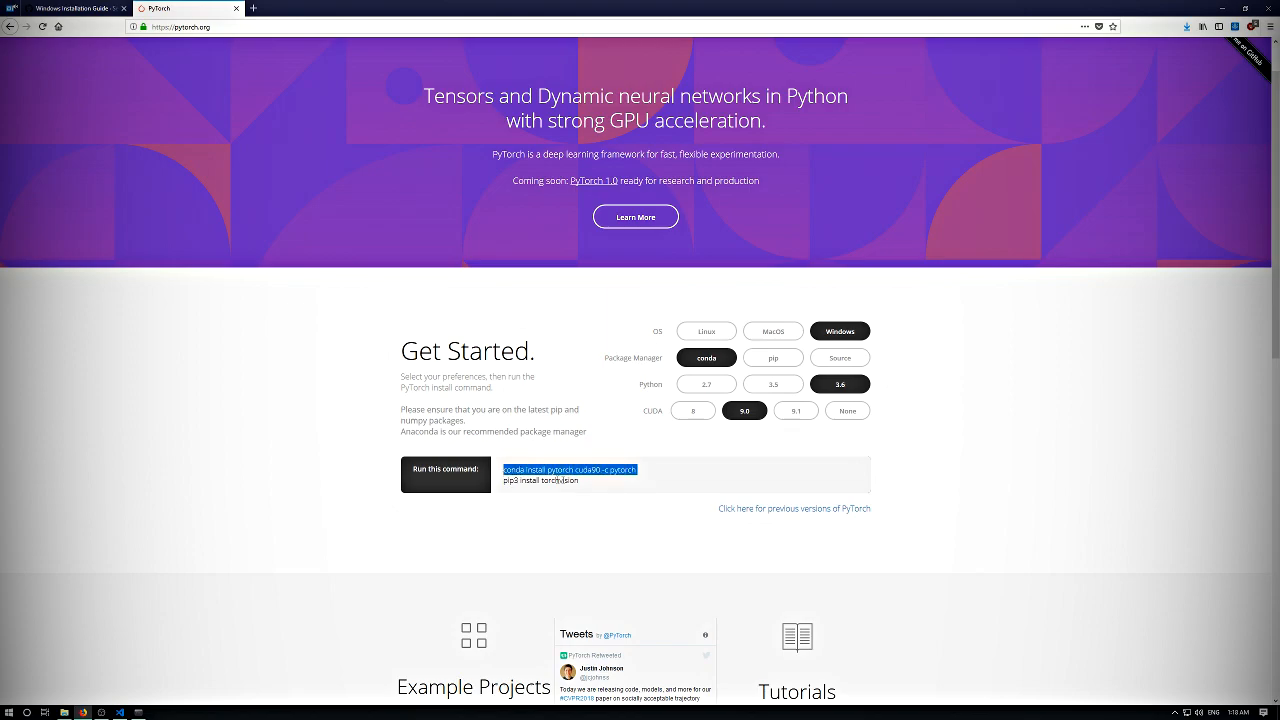
# - Try to copy the selected conda install line for PyTorch and switch to Anaconda Prompt
pyautogui.rightClick(542, 470)
pyautogui.click(580, 480)
pyautogui.click(138, 712)
pyautogui.press('Return')
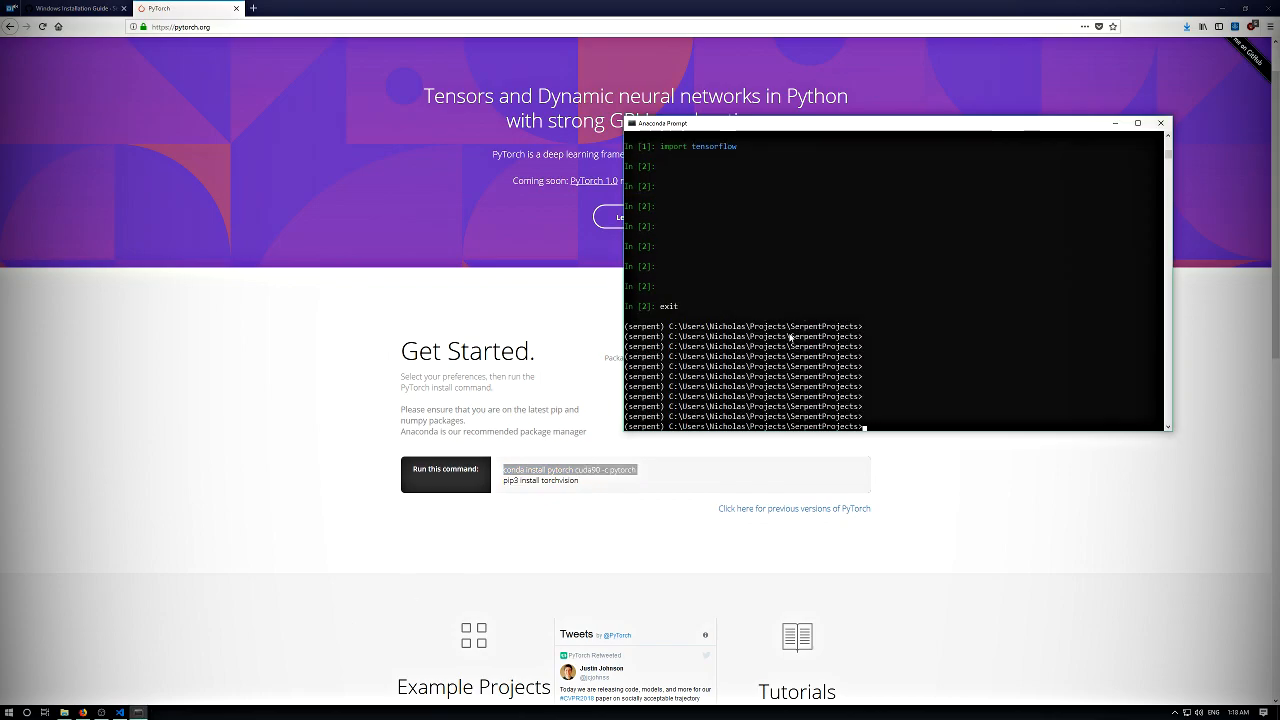
pyautogui.press('Return')
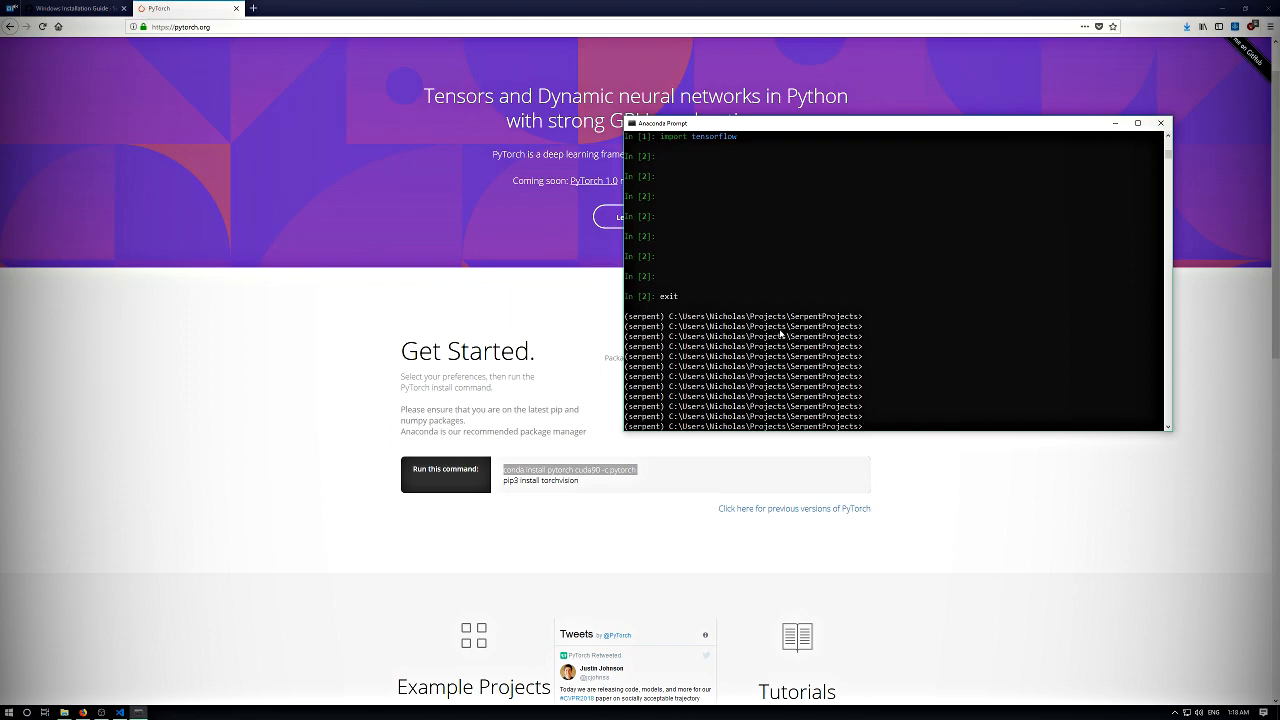
# - Try again to copy the PyTorch conda install line from the website and paste it at the serpent prompt
pyautogui.click(592, 415)
pyautogui.tripleClick(505, 470)
pyautogui.rightClick(508, 475)
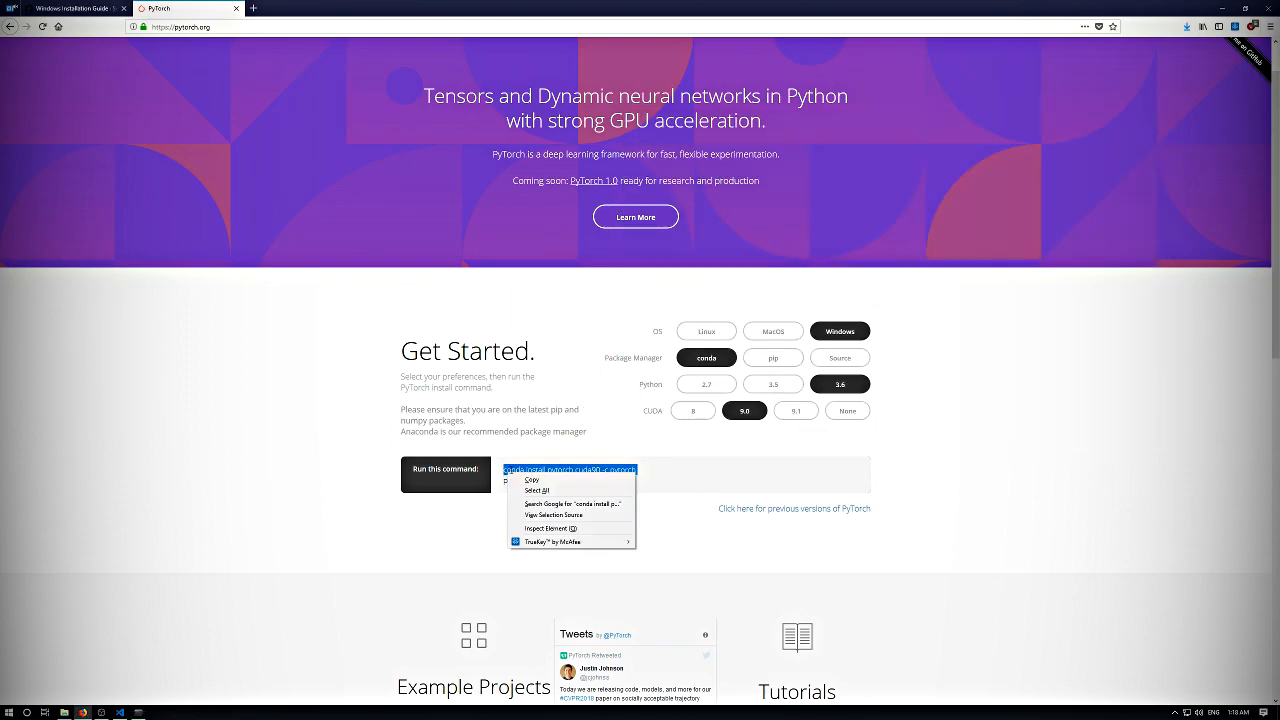
pyautogui.click(538, 484)
pyautogui.click(138, 713)
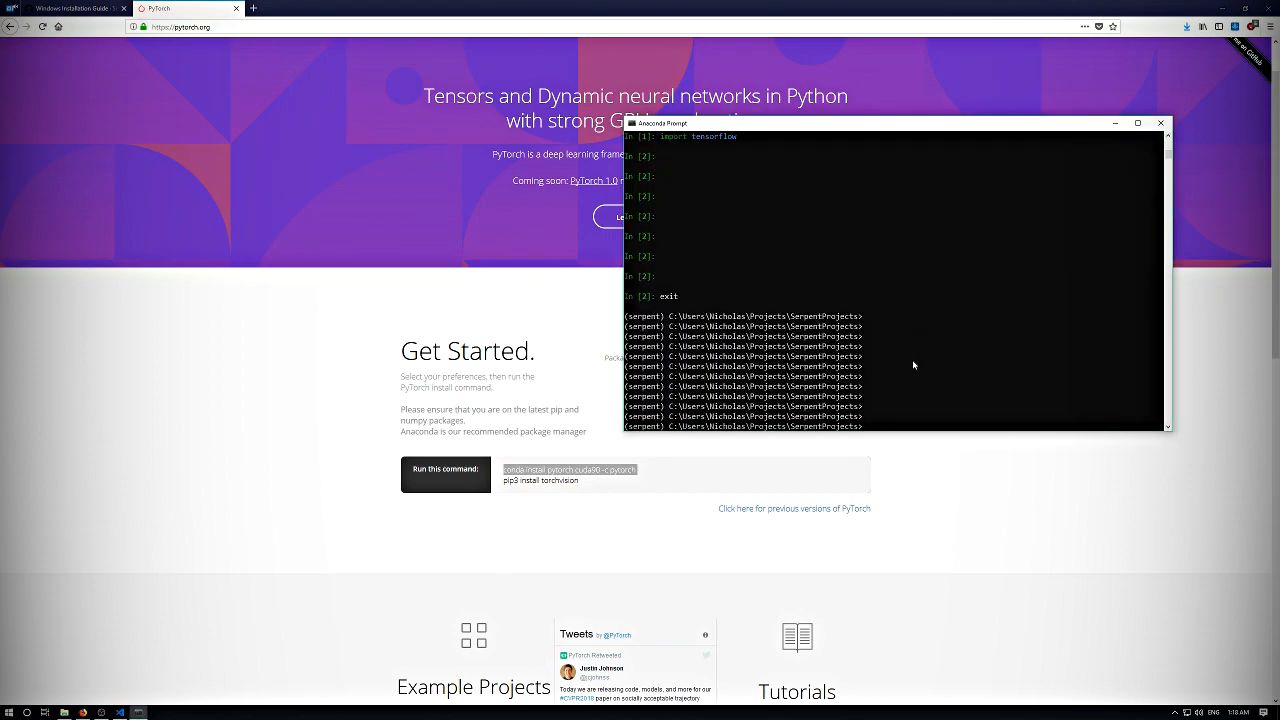
pyautogui.rightClick(834, 123)
pyautogui.moveTo(870, 197)
pyautogui.click(930, 219)
# - Copy "conda install pytorch cuda90 -c pytorch" from the website, run it in Anaconda Prompt and agree to proceed with y
pyautogui.moveTo(836, 124); pyautogui.dragTo(764, 64)
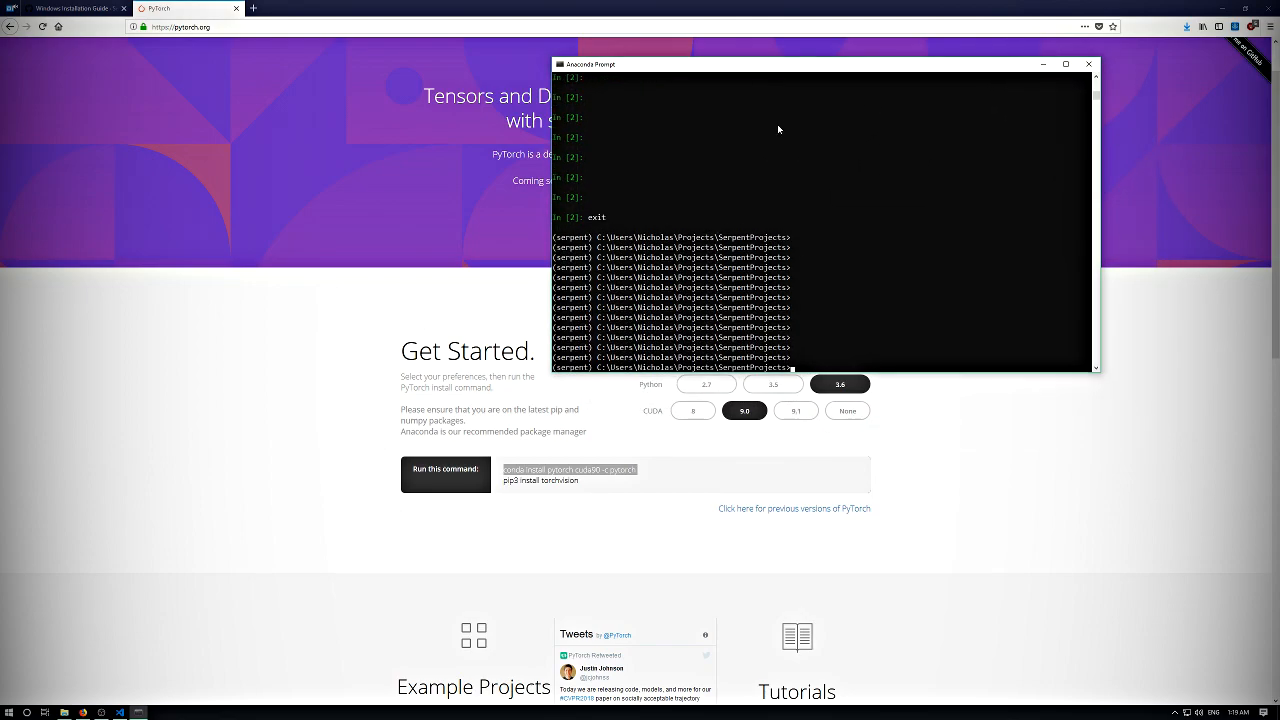
pyautogui.click(644, 470)
pyautogui.moveTo(644, 470); pyautogui.dragTo(503, 470)
pyautogui.rightClick(512, 468)
pyautogui.click(536, 479)
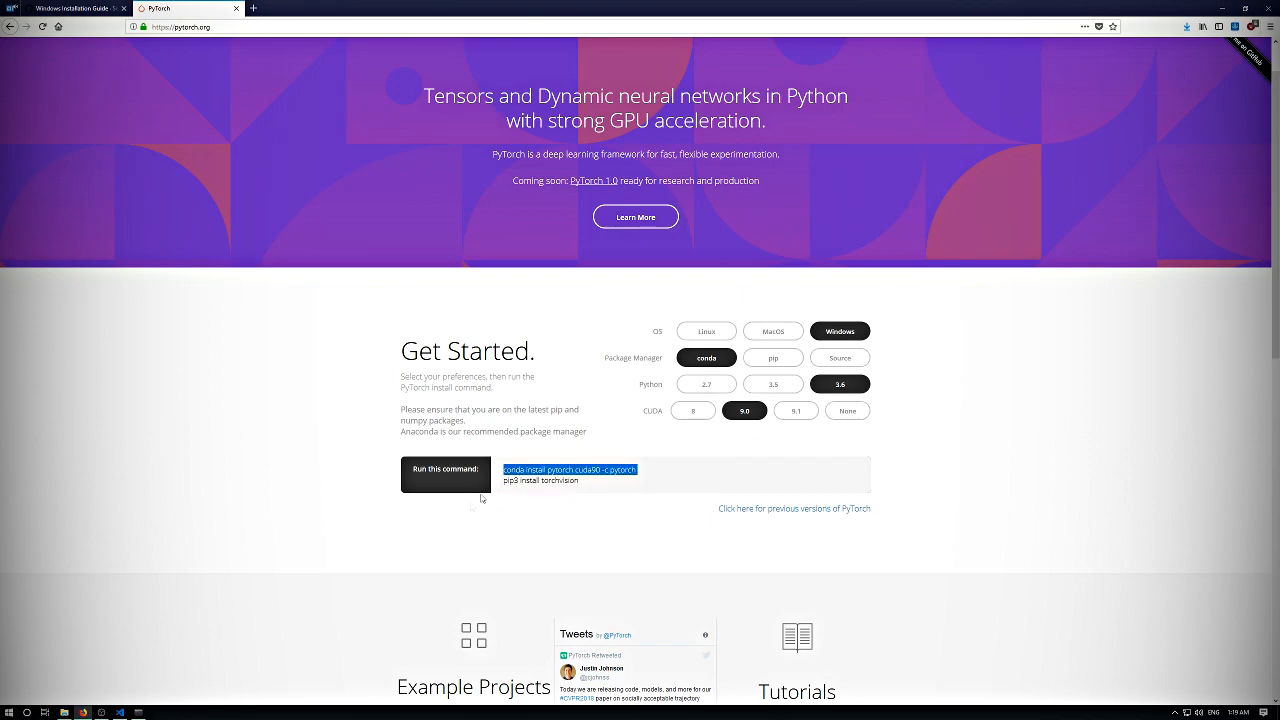
pyautogui.click(138, 712)
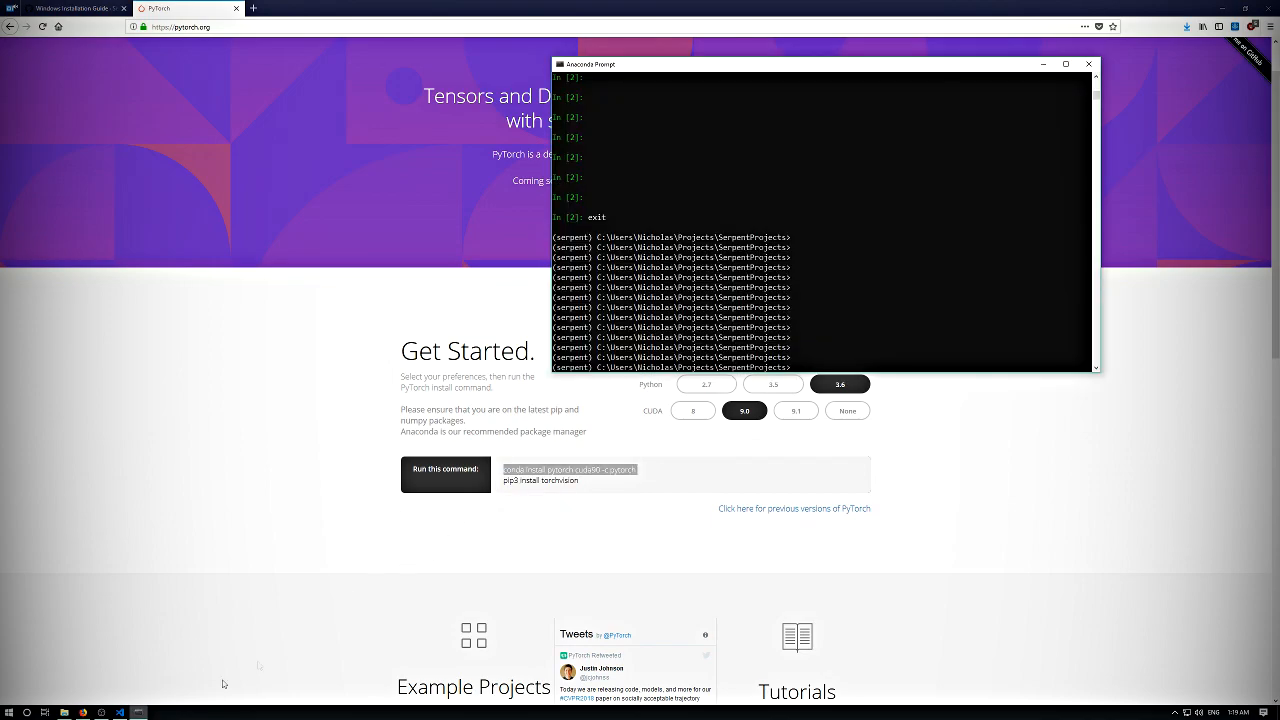
pyautogui.rightClick(794, 80)
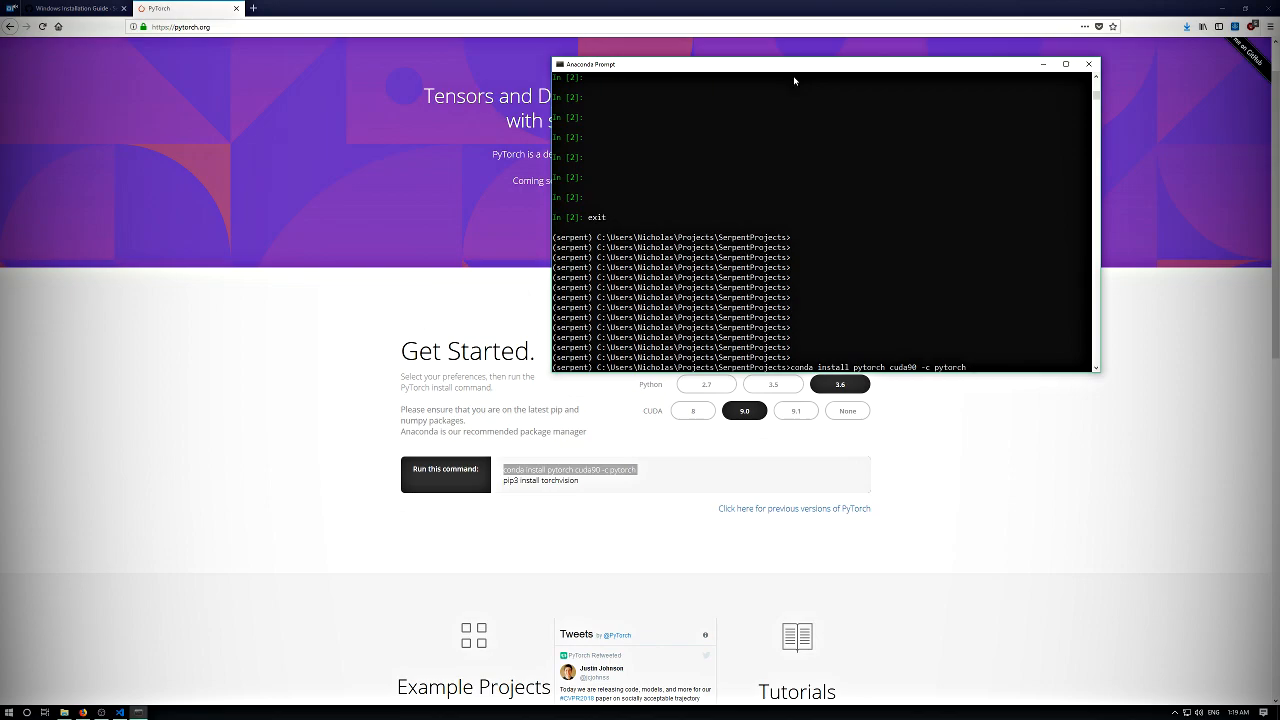
pyautogui.press('Return')
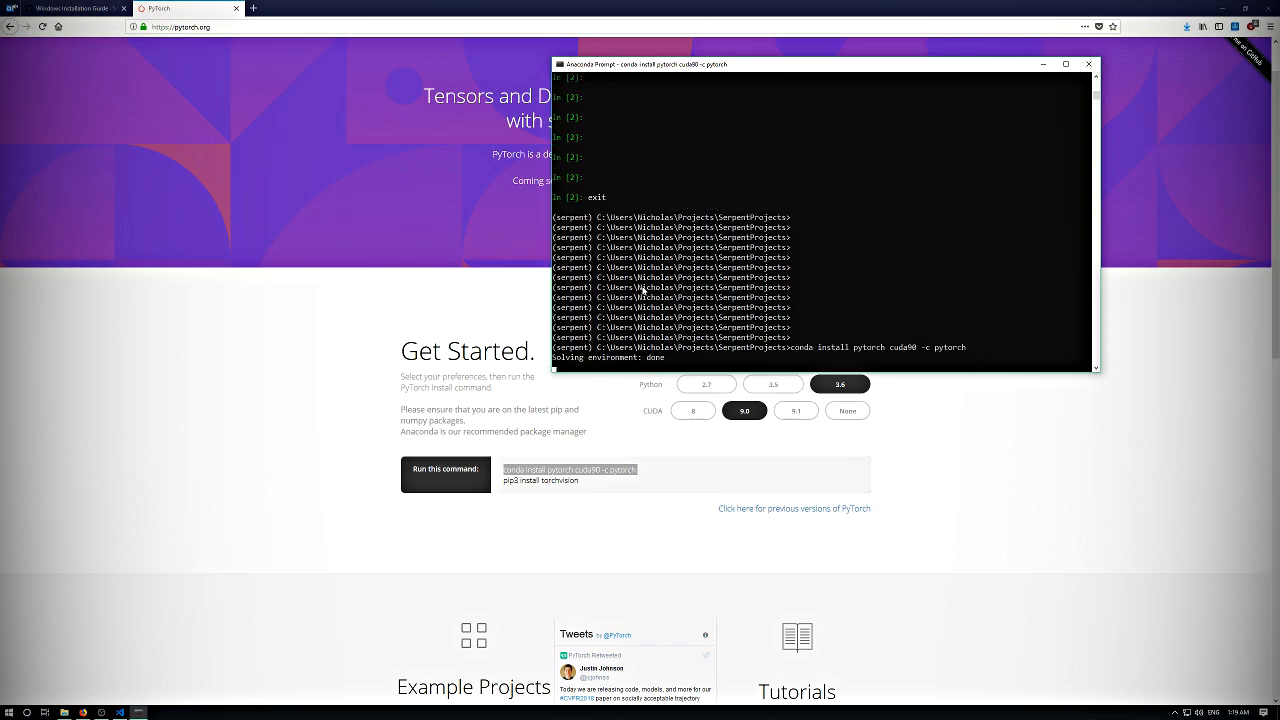
pyautogui.write('y')
pyautogui.press('Return')
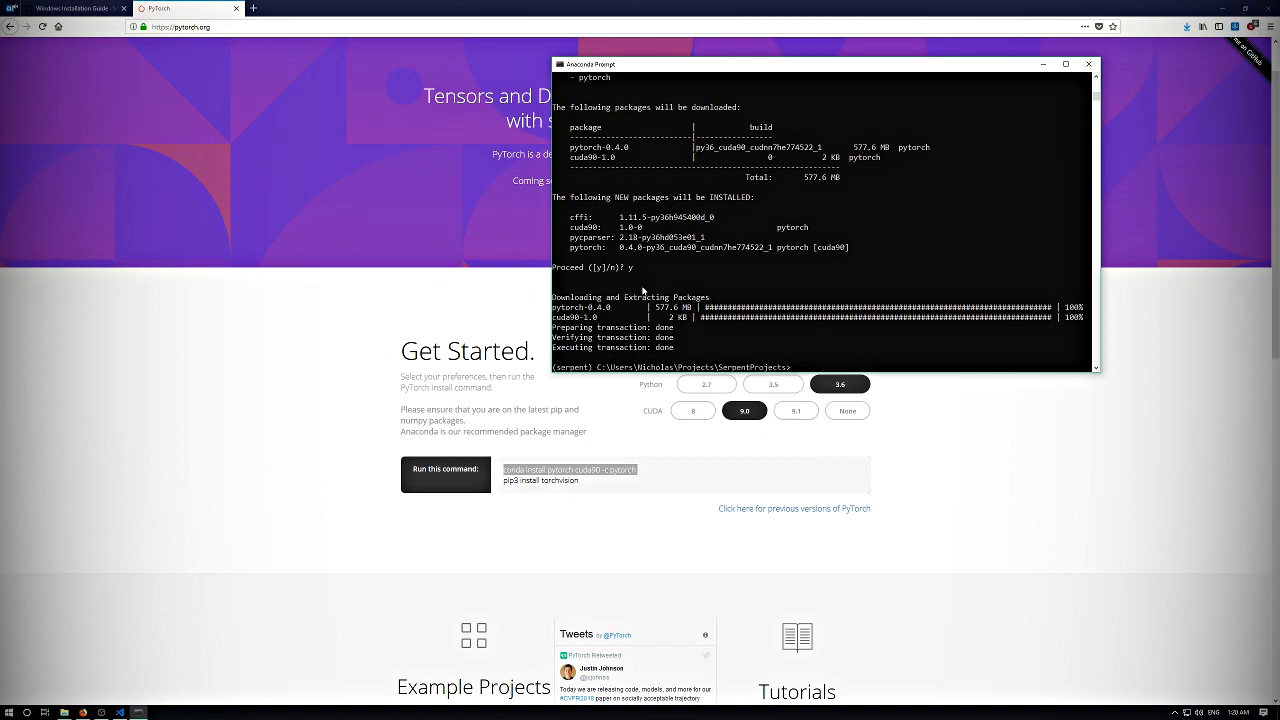
pyautogui.press('Return')
pyautogui.press('Return')
pyautogui.press('Return')
pyautogui.press('Return')
pyautogui.press('Return')
pyautogui.press('Return')
pyautogui.press('Return')
pyautogui.press('Return')
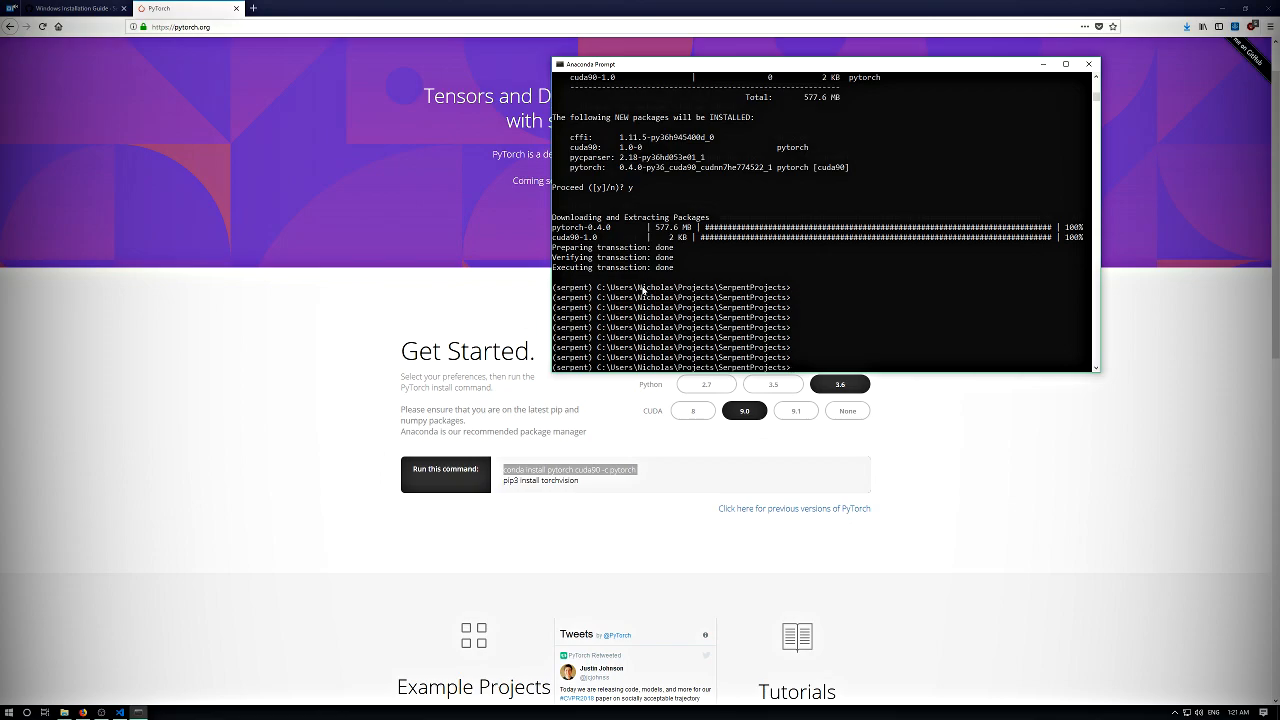
pyautogui.press('Return')
pyautogui.press('Return')
pyautogui.press('Return')
pyautogui.press('Return')
pyautogui.press('Return')
pyautogui.press('Return')
pyautogui.press('Return')
pyautogui.press('Return')
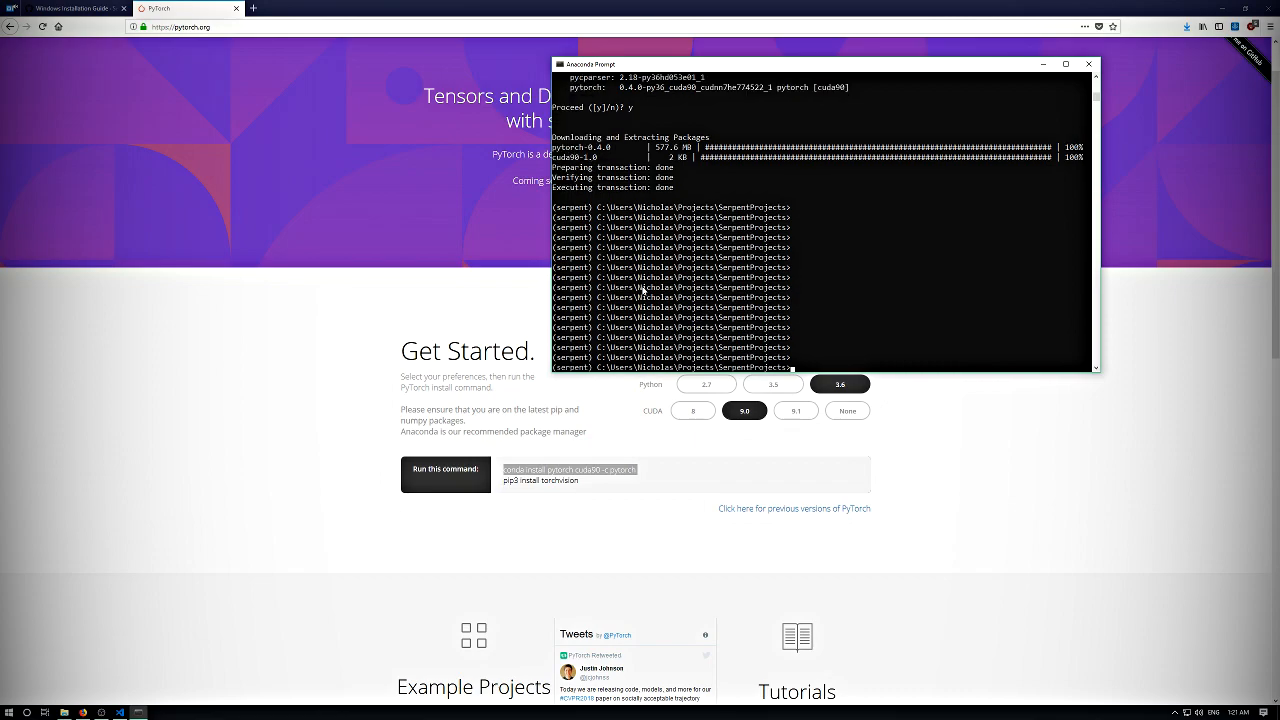
# - Start IPython in the serpent environment, import torch to check the PyTorch installation, and exit the session
pyautogui.write('ipython')
pyautogui.press('Return')
pyautogui.write('impor')
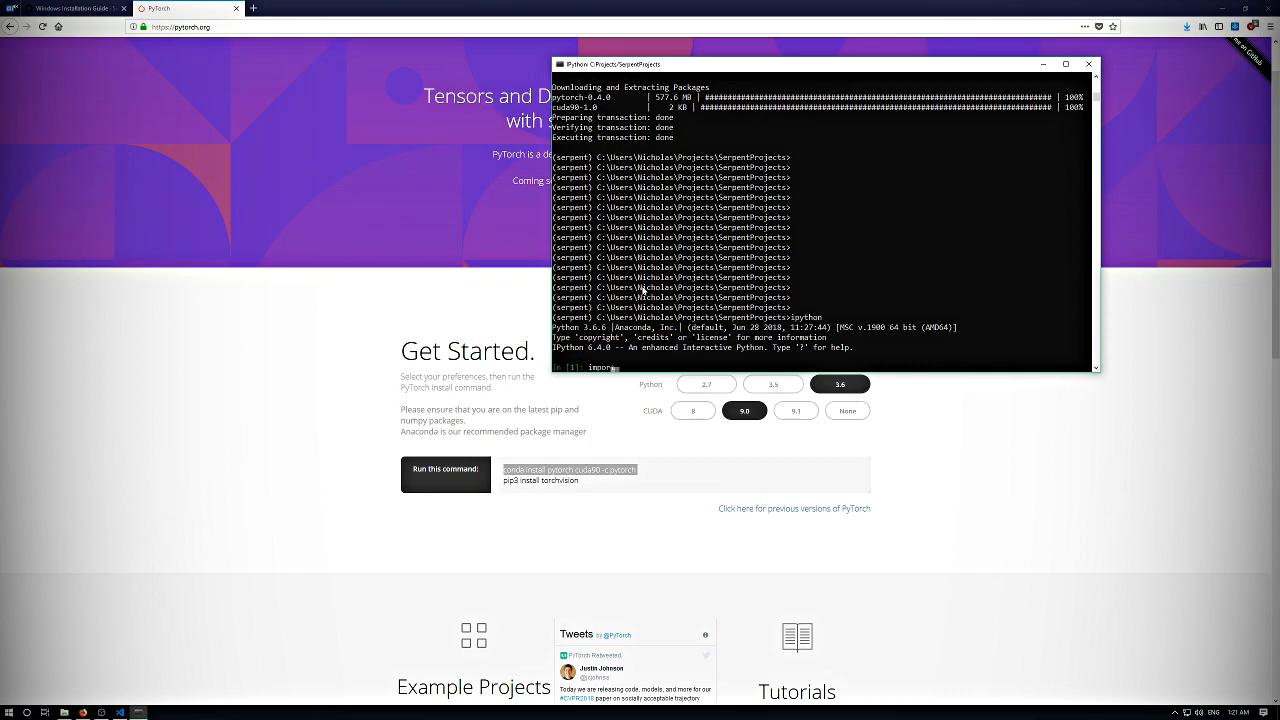
pyautogui.write('t torch')
pyautogui.press('Return')
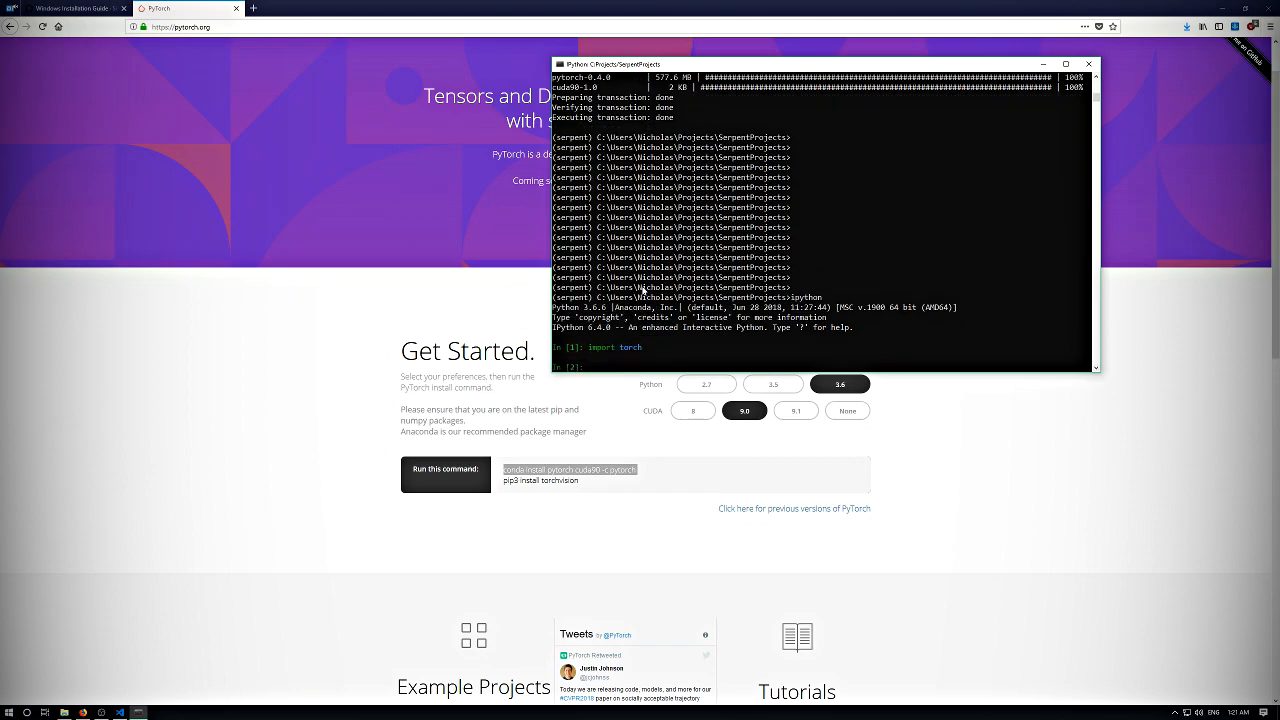
pyautogui.press('Return')
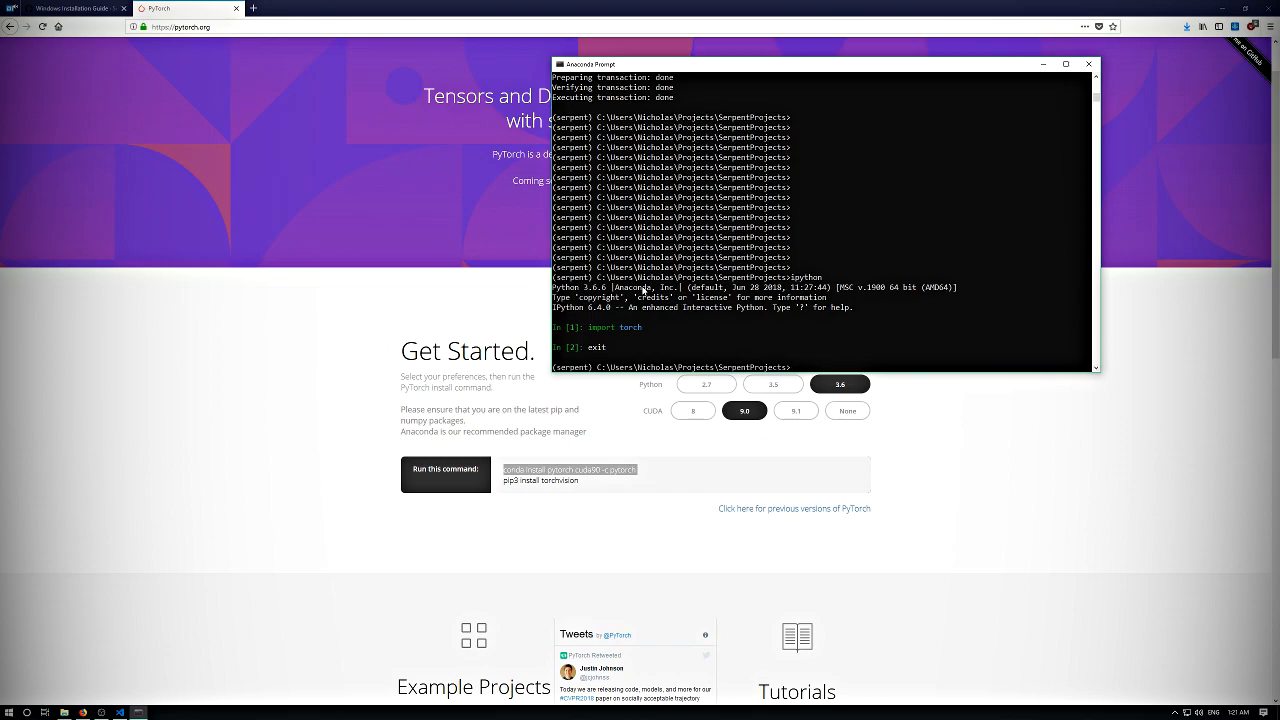
pyautogui.press('Return')
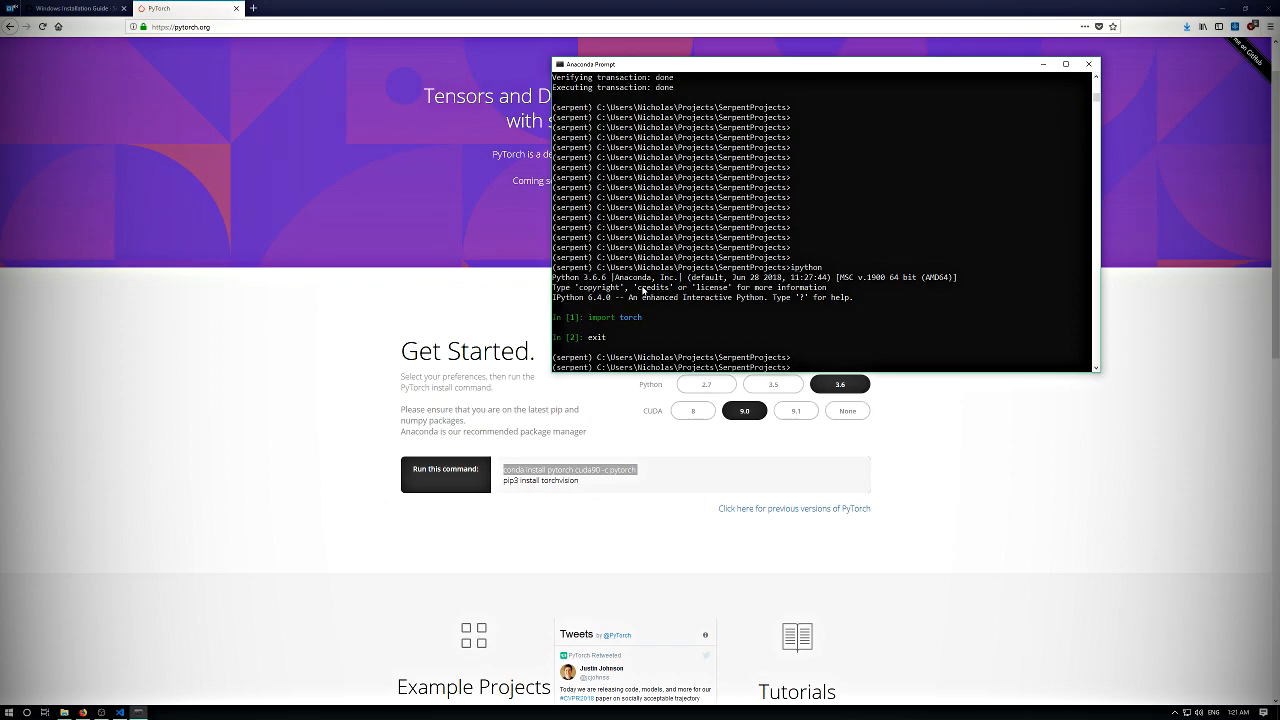
pyautogui.press('Return')
pyautogui.press('Return')
pyautogui.press('Return')
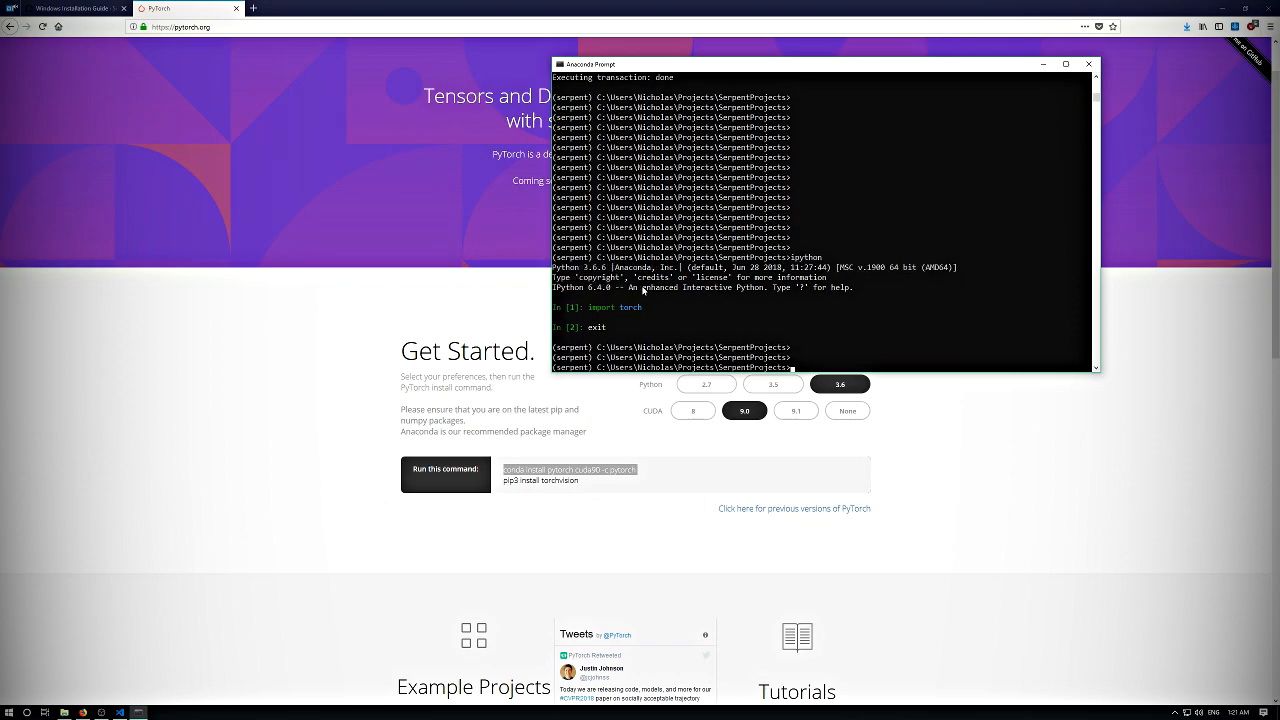
# - Run serpent to list the framework's commands and serpent modules to list the install status of its optional modules
pyautogui.write('serpent')
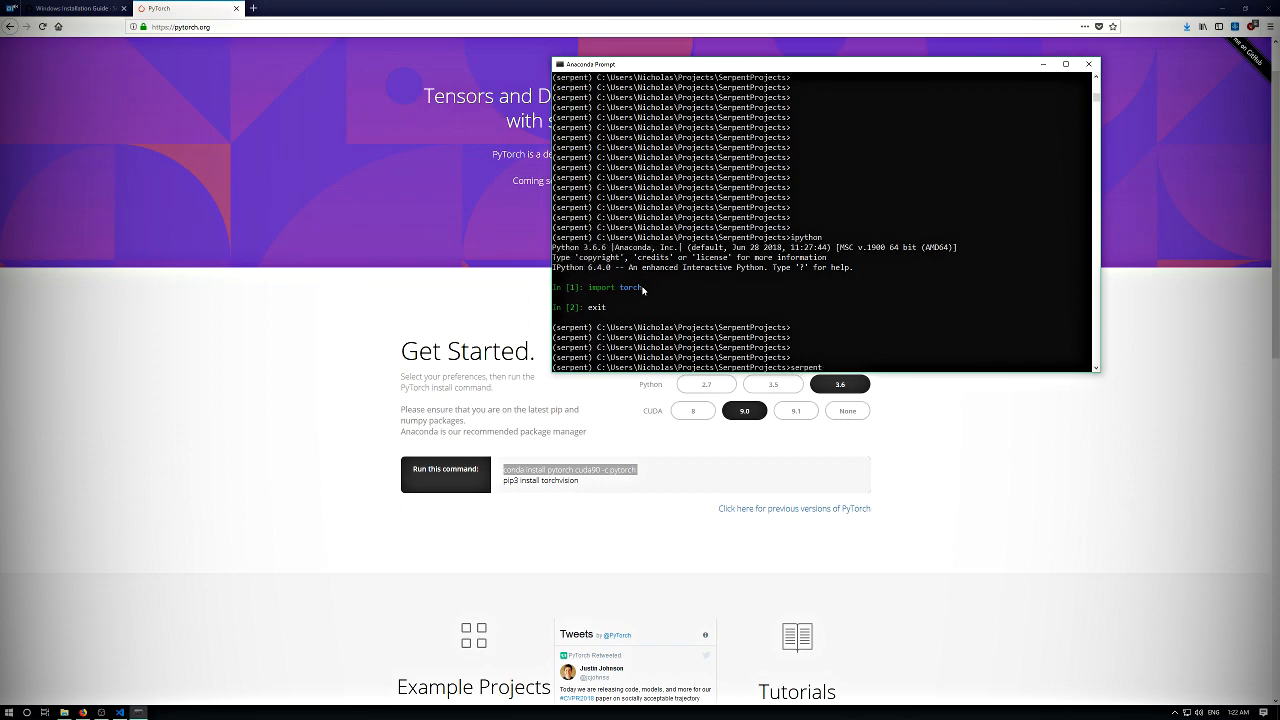
pyautogui.press('Return')
pyautogui.write('serpent modu')
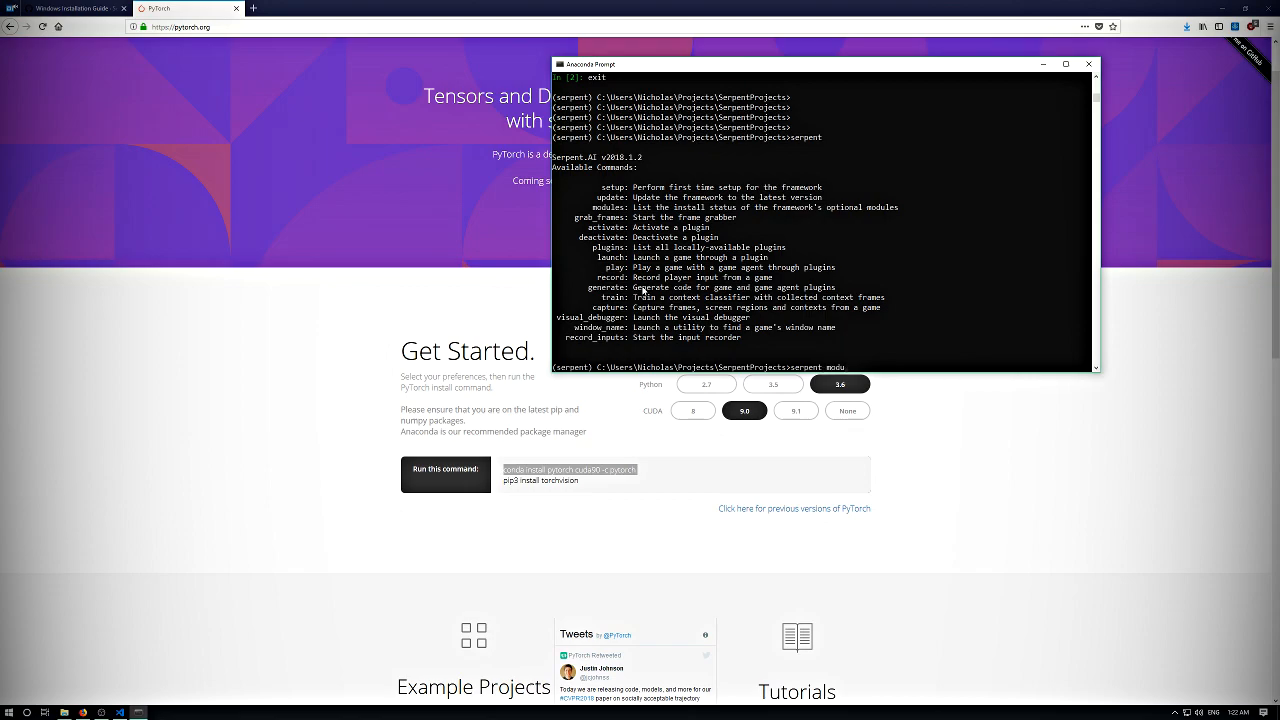
pyautogui.write('les')
pyautogui.press('Return')
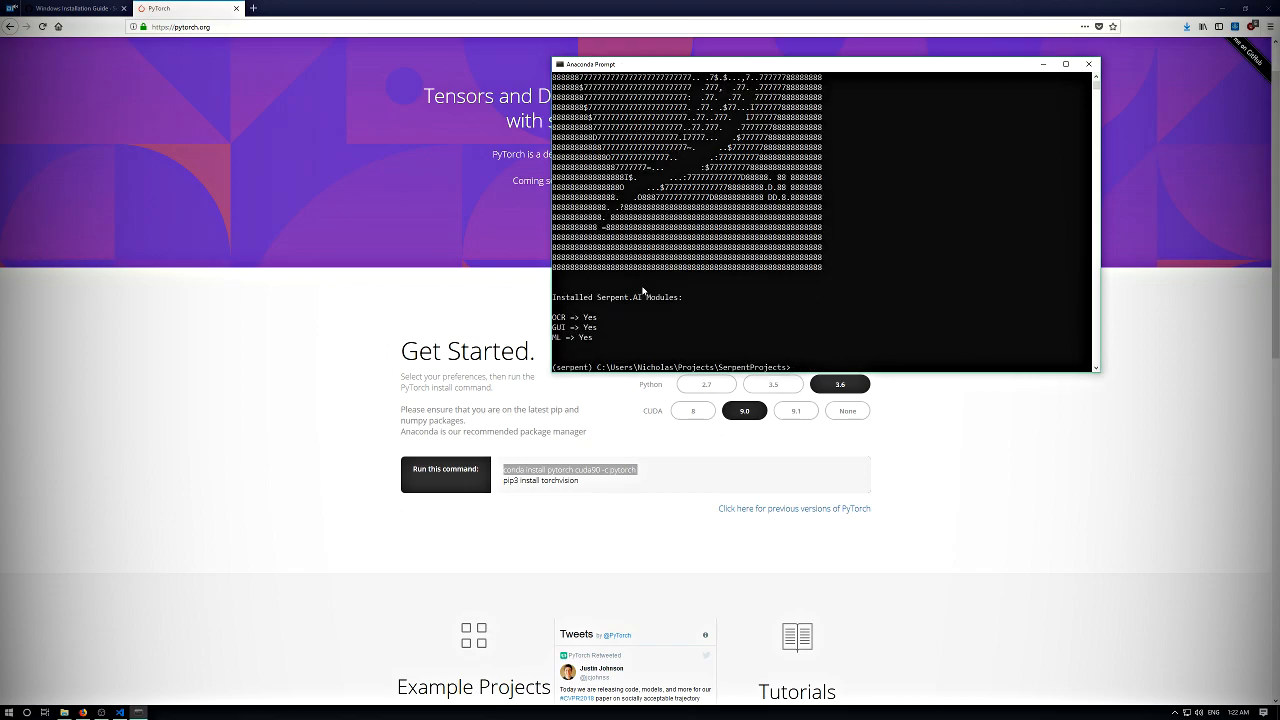
pyautogui.press('Return')
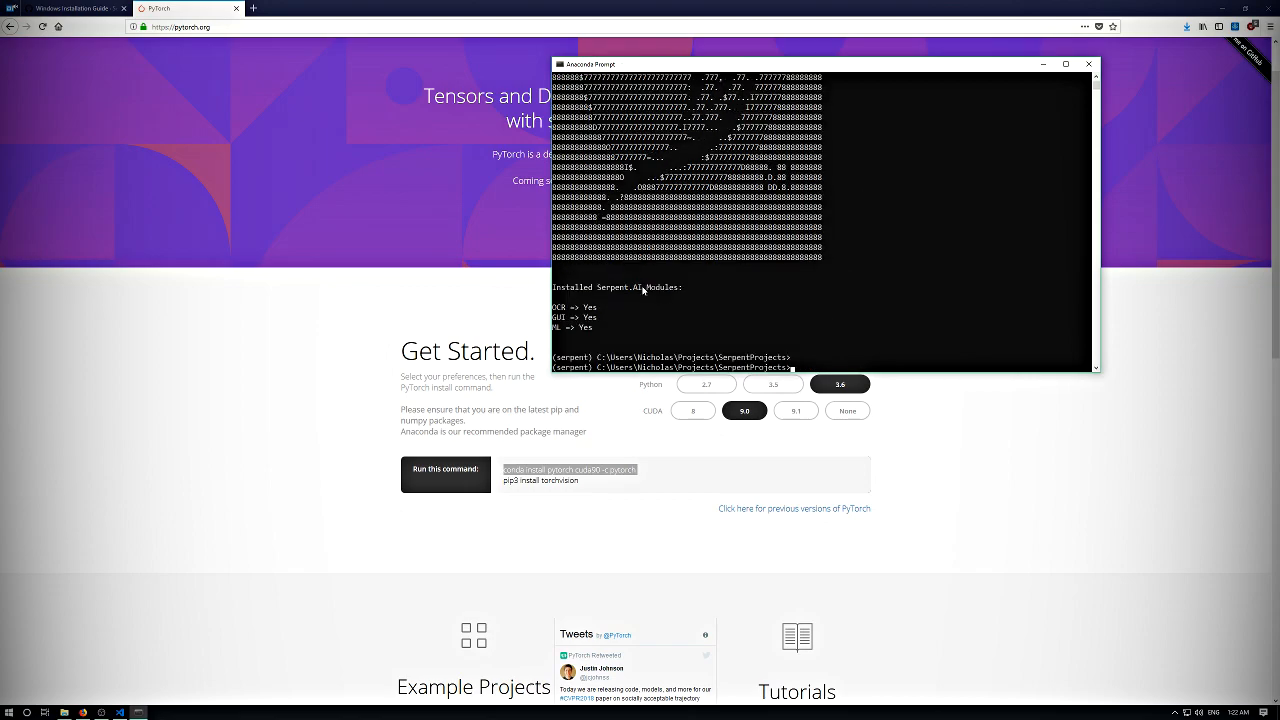